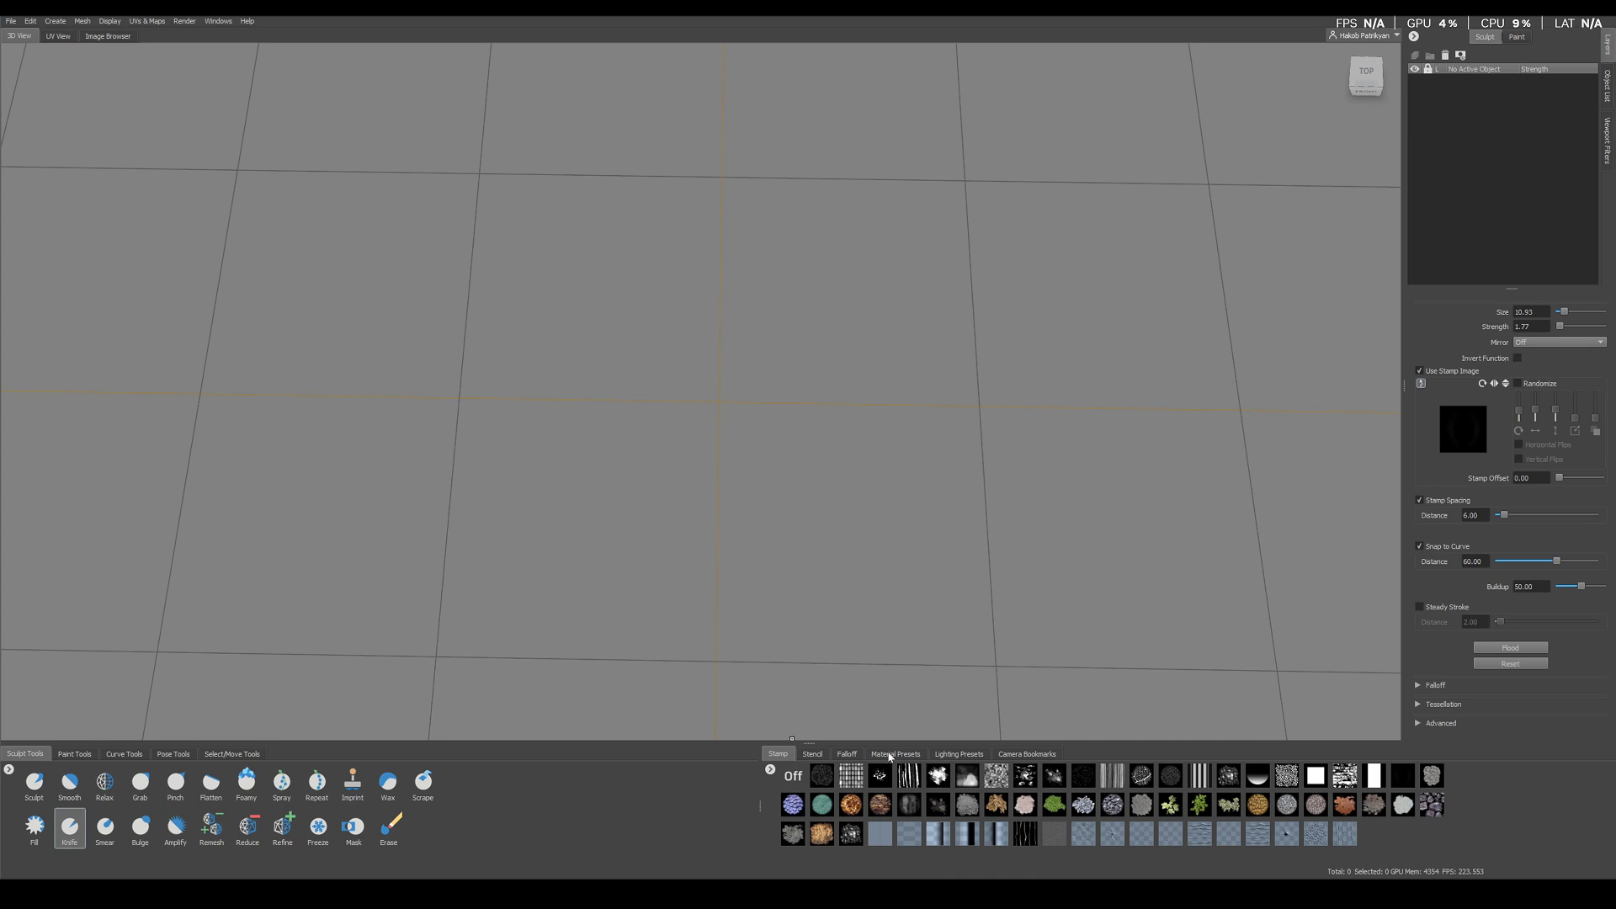
Switch to the Pinterest pore texture results in Chrome and examine the pin with six grey sculpted skin pattern samples
mouse_move(879, 894)
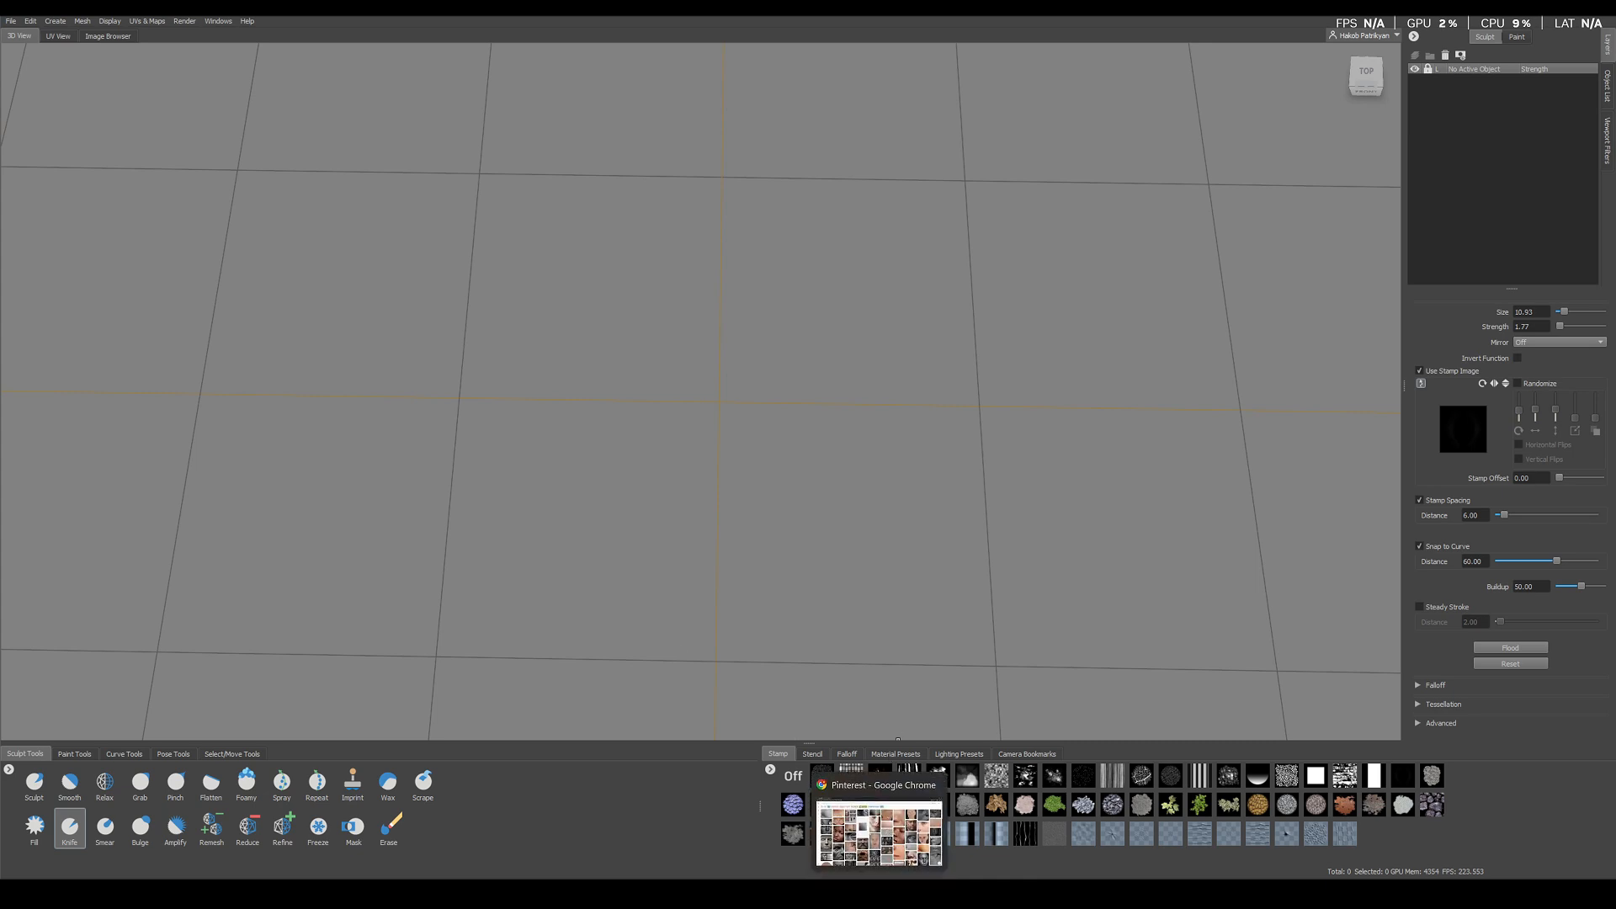
click(880, 834)
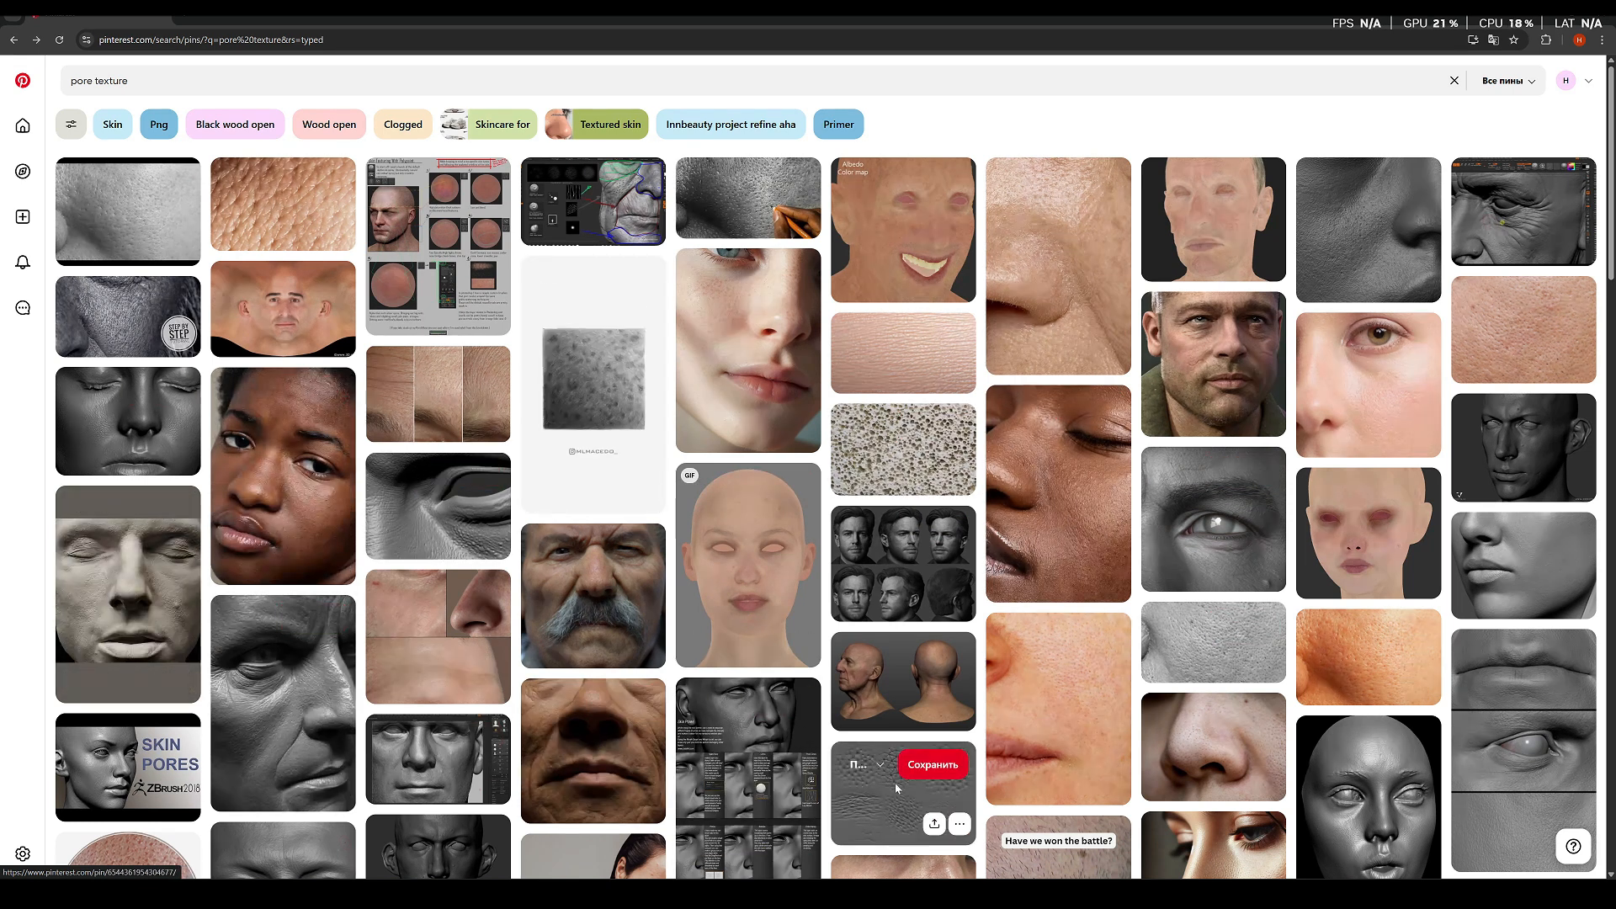
click(883, 813)
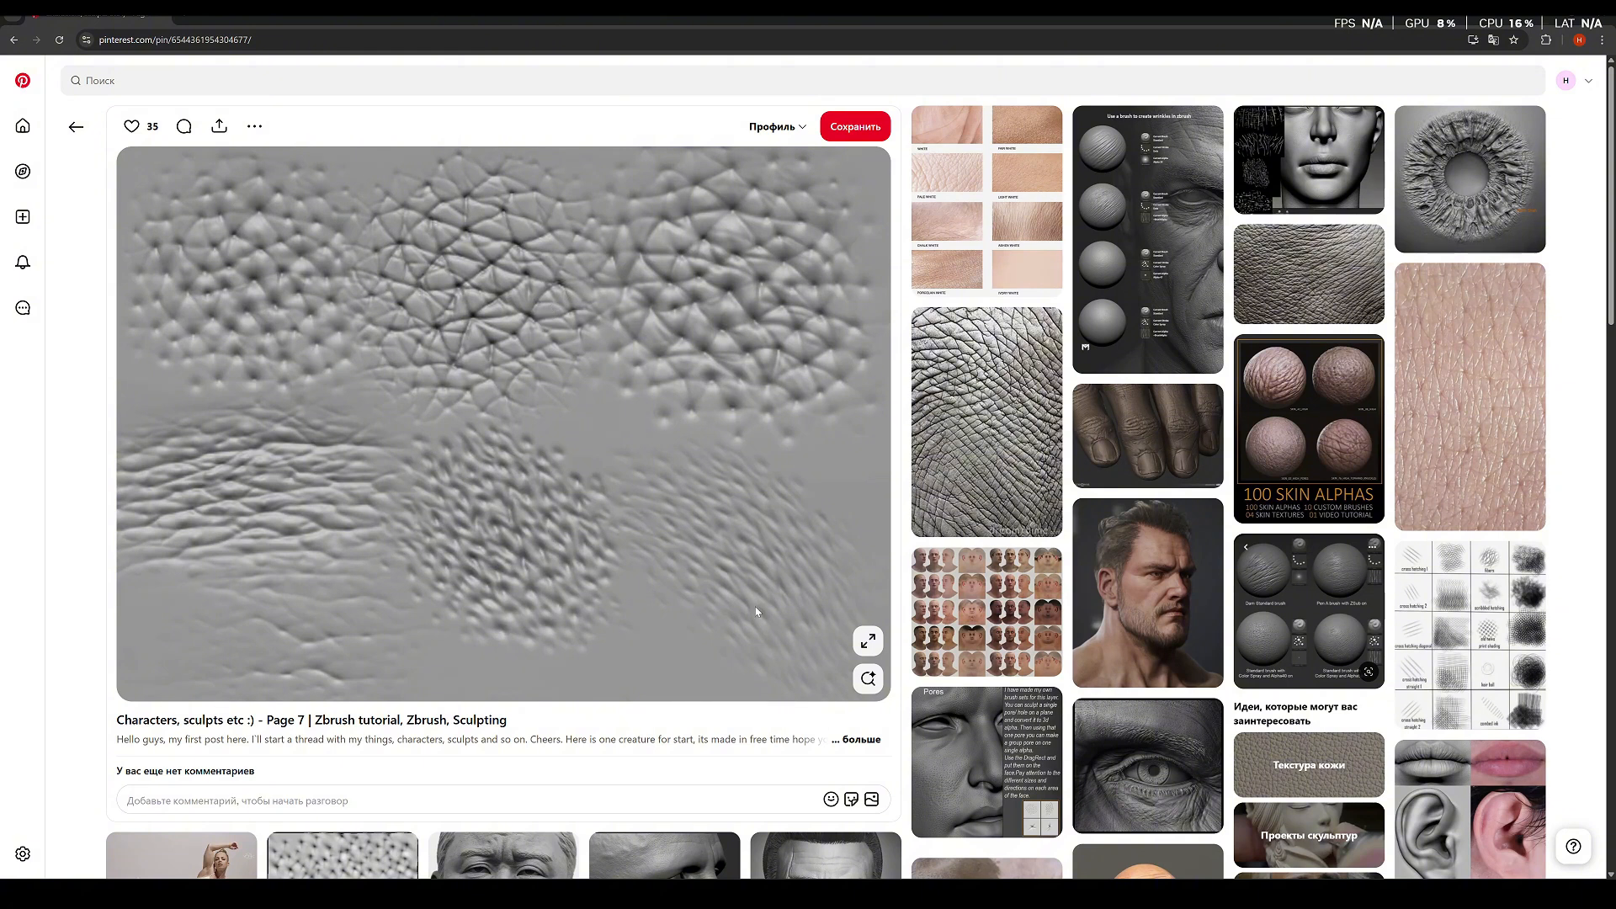
scroll(524, 490, down, 1)
scroll(534, 498, up, 1)
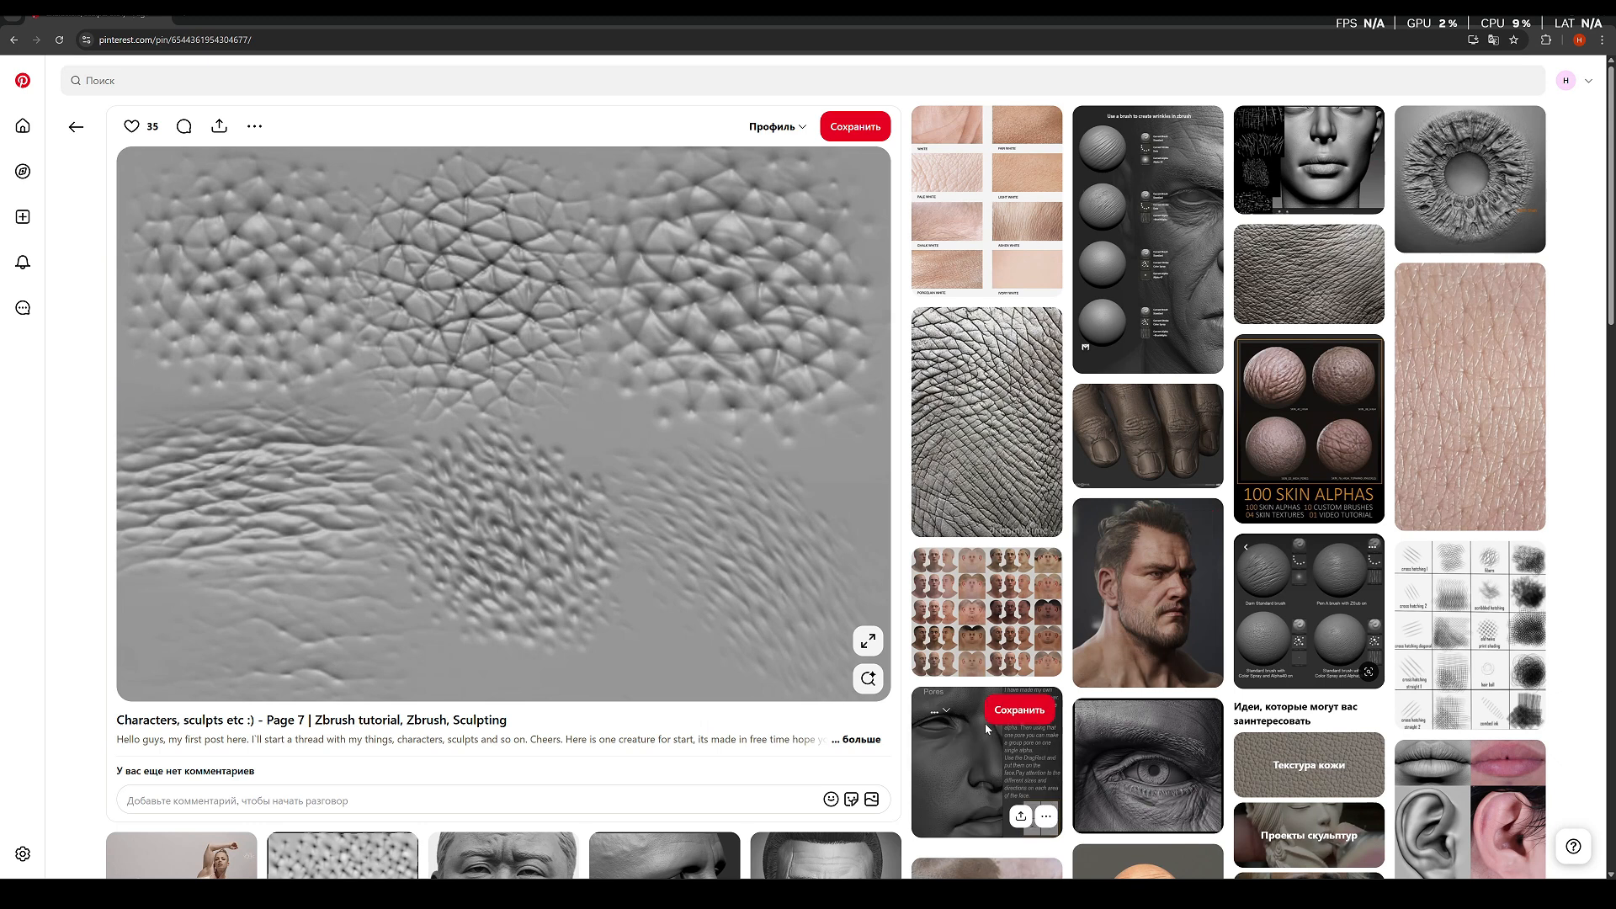
scroll(719, 649, down, 1)
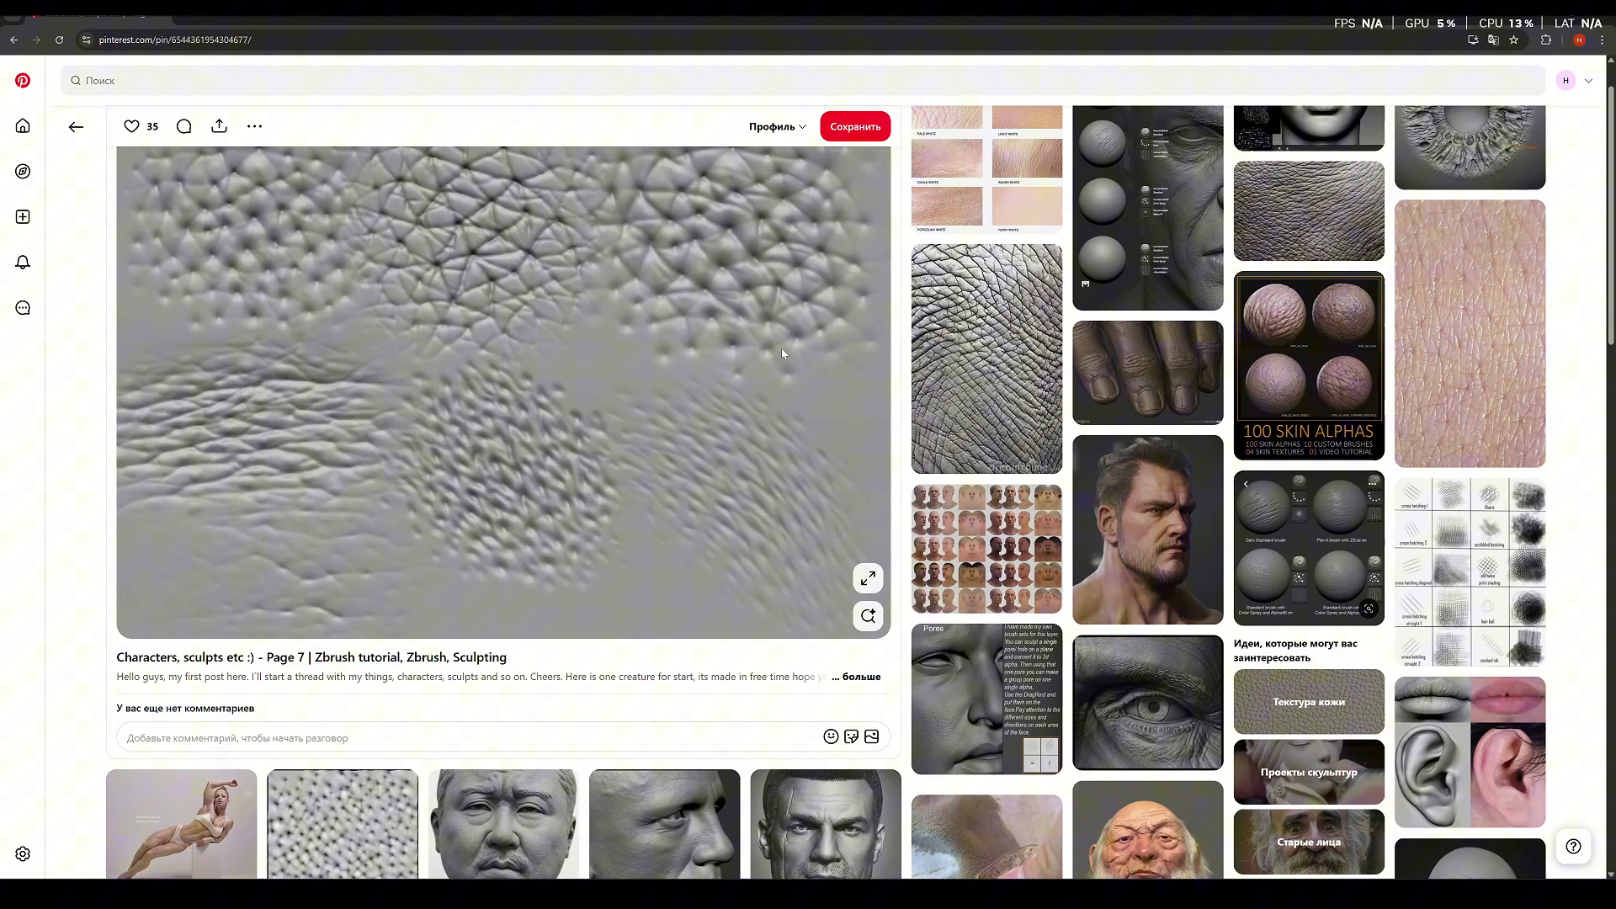
scroll(785, 390, up, 1)
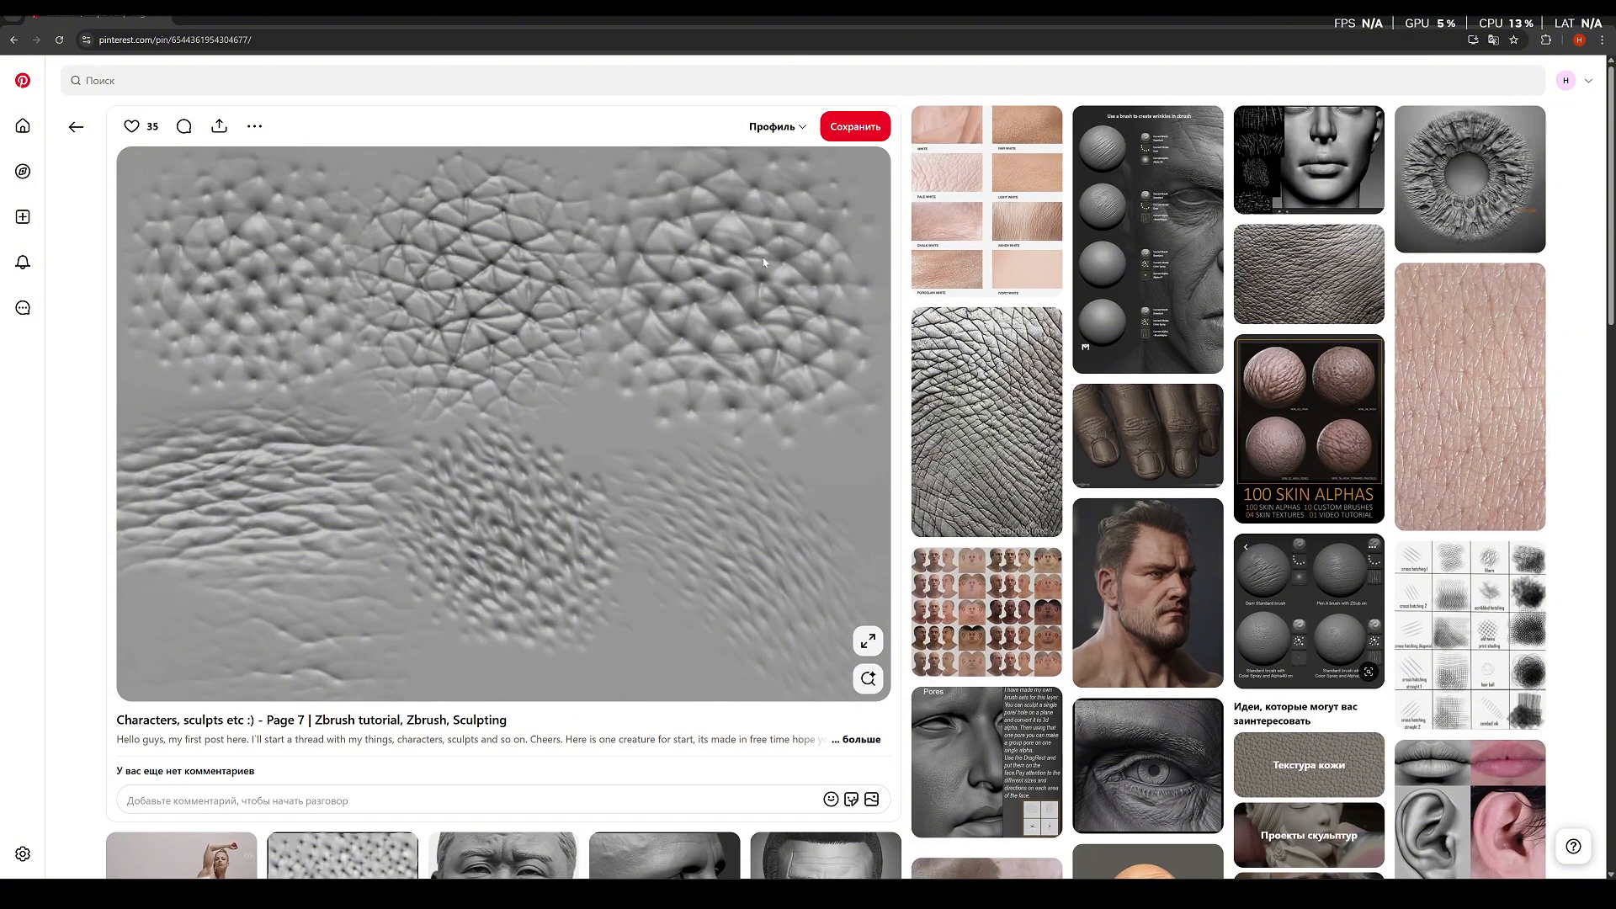
click(73, 128)
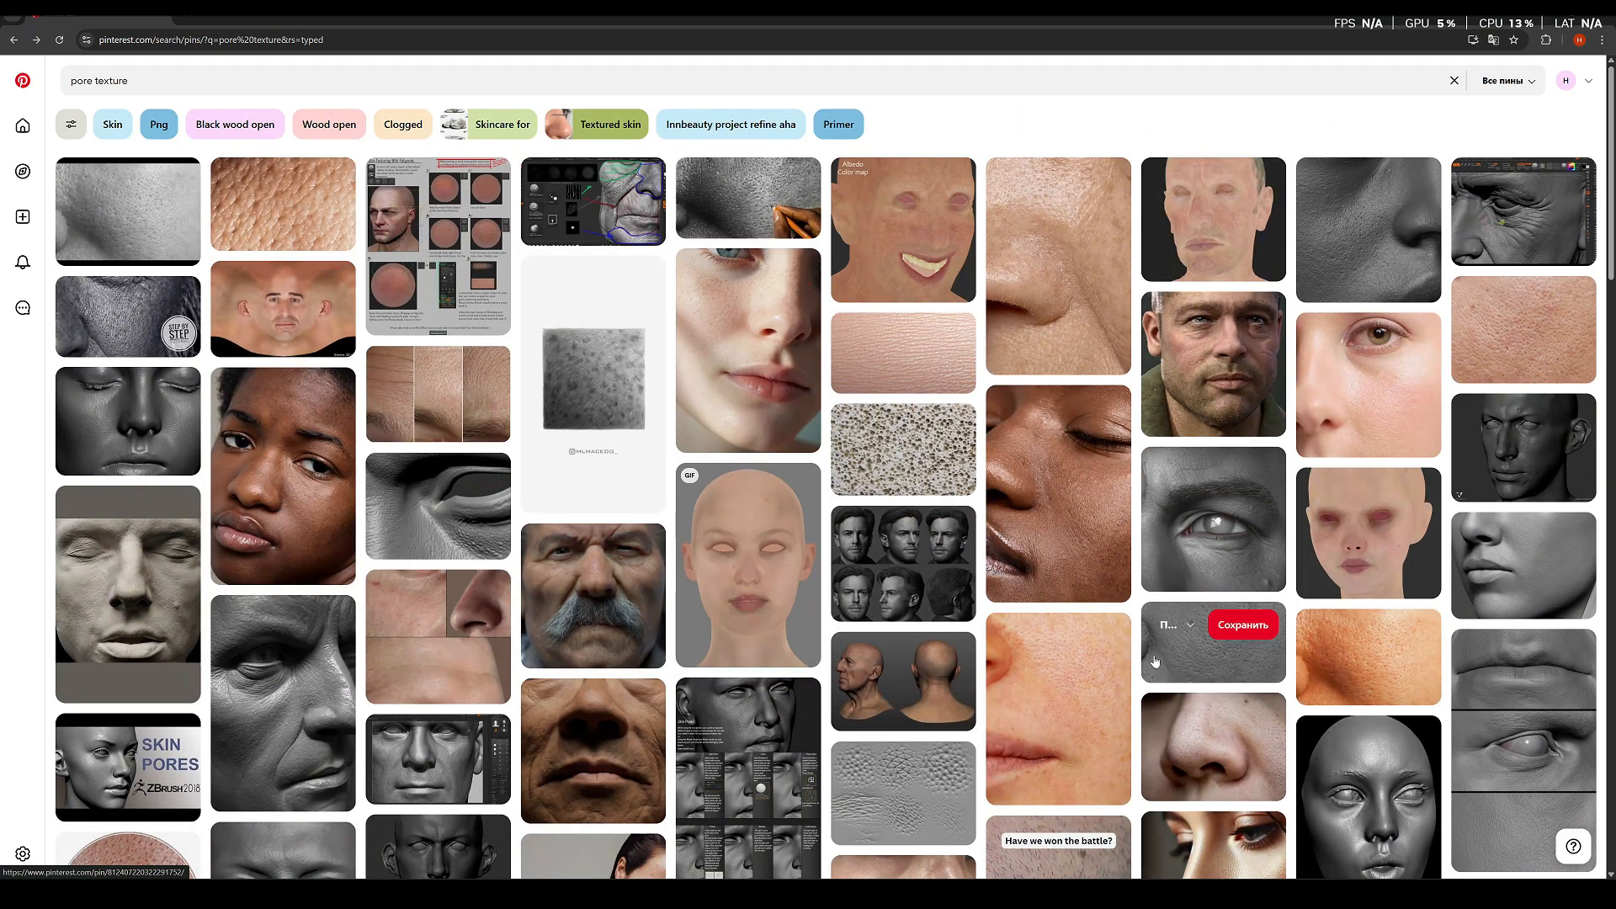
Look through the pore texture results, open the grey close-up skin pore pin and copy its image
scroll(836, 710, down, 2)
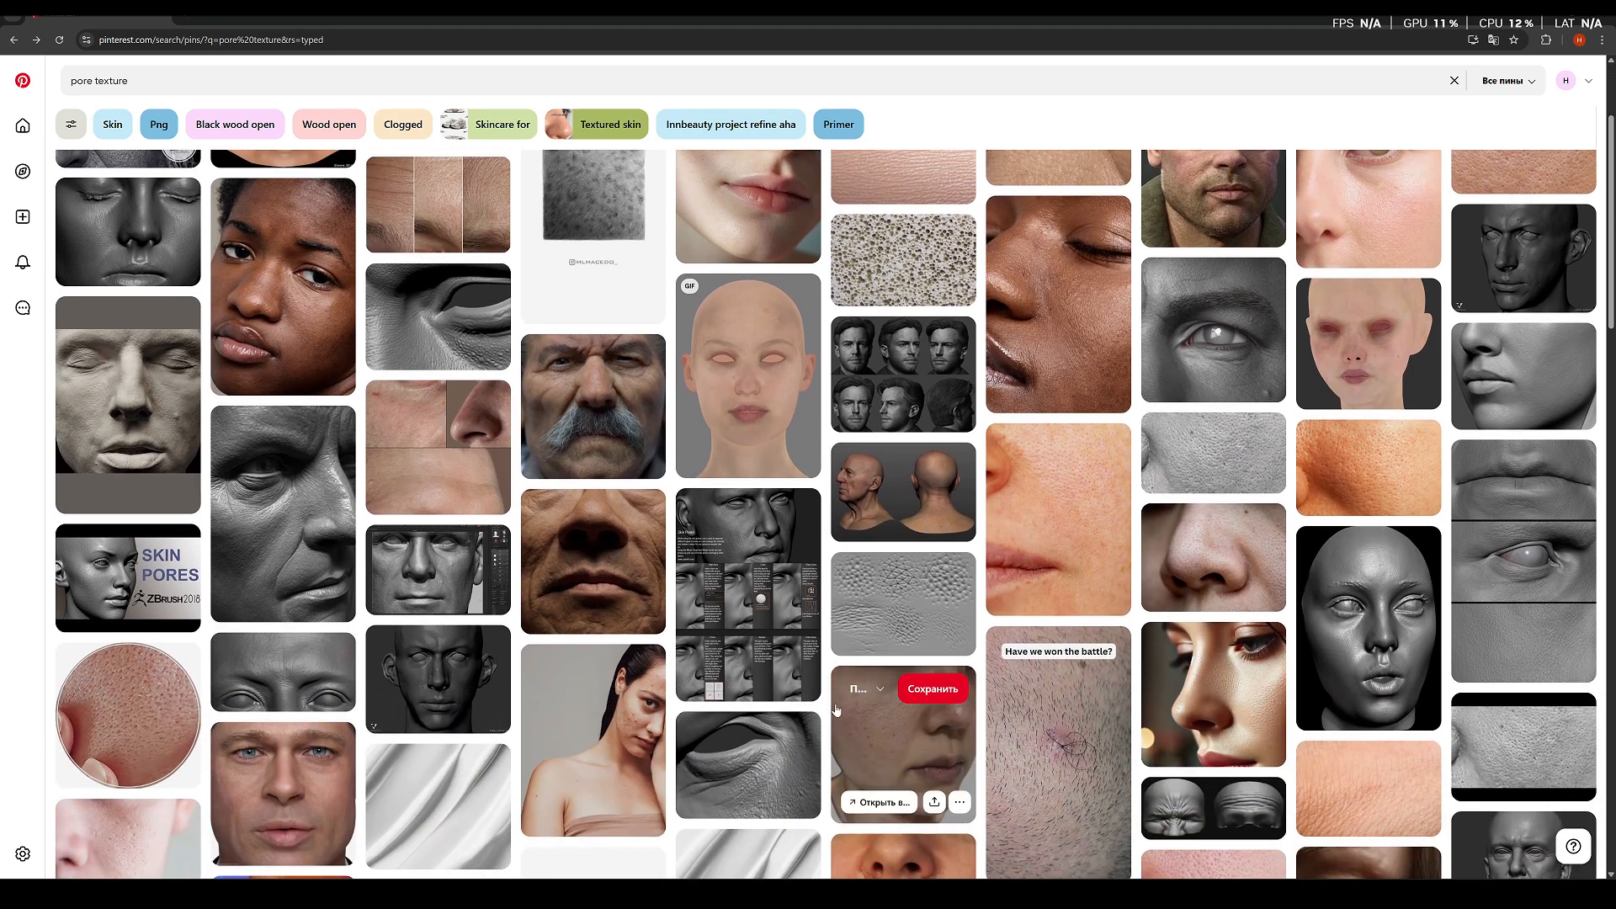
scroll(836, 709, down, 2)
scroll(1044, 669, down, 2)
scroll(1047, 666, up, 4)
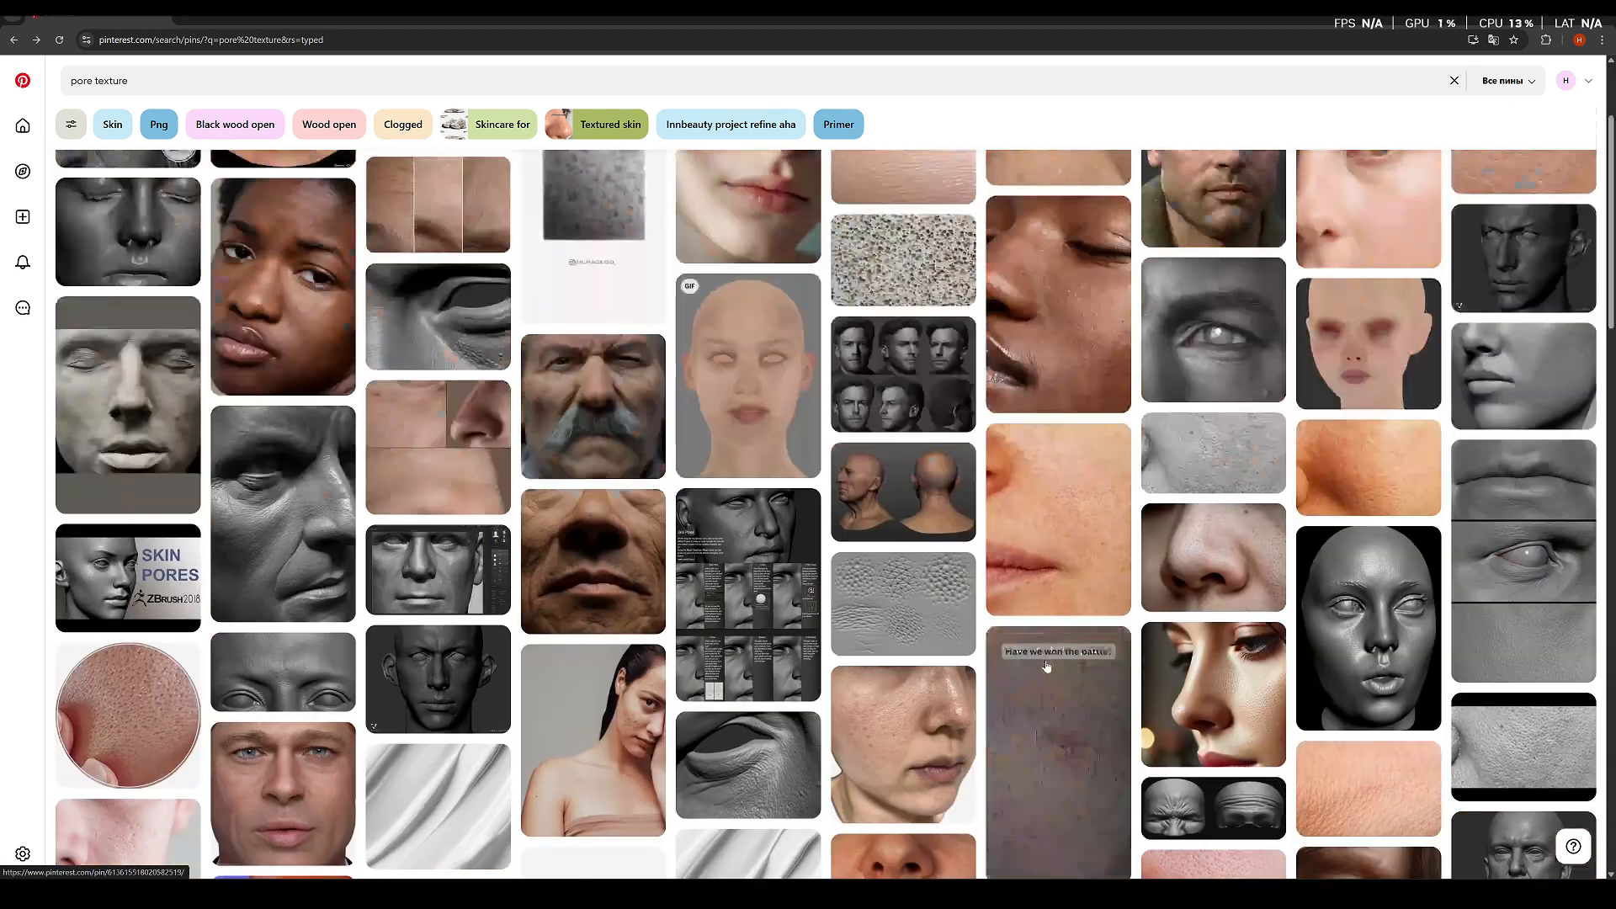
scroll(1047, 666, up, 2)
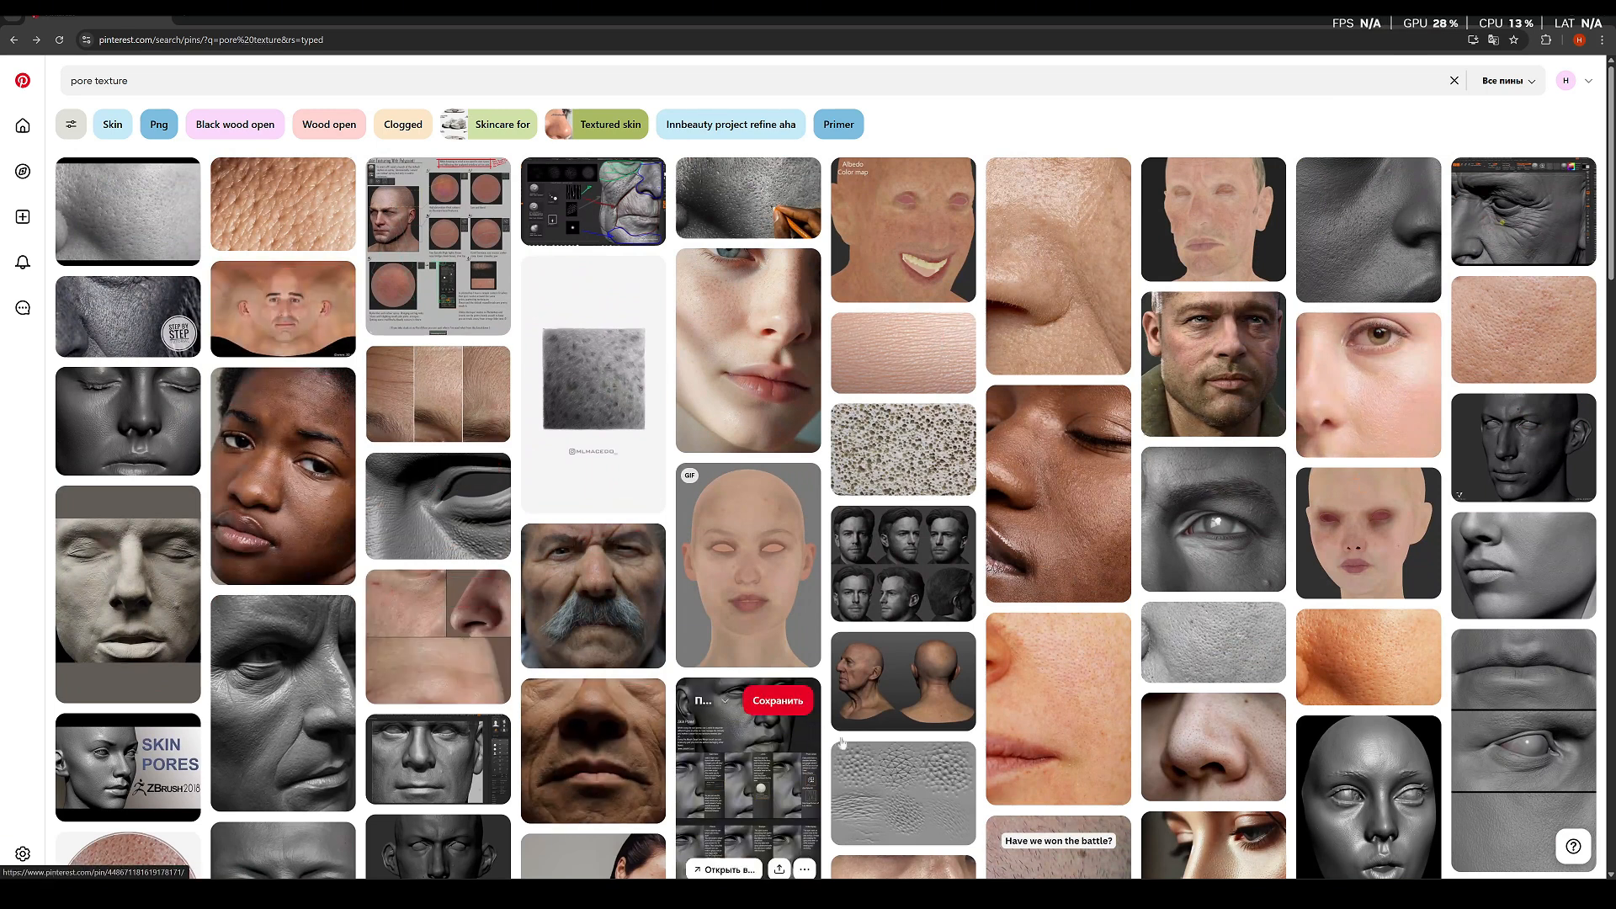
click(1187, 669)
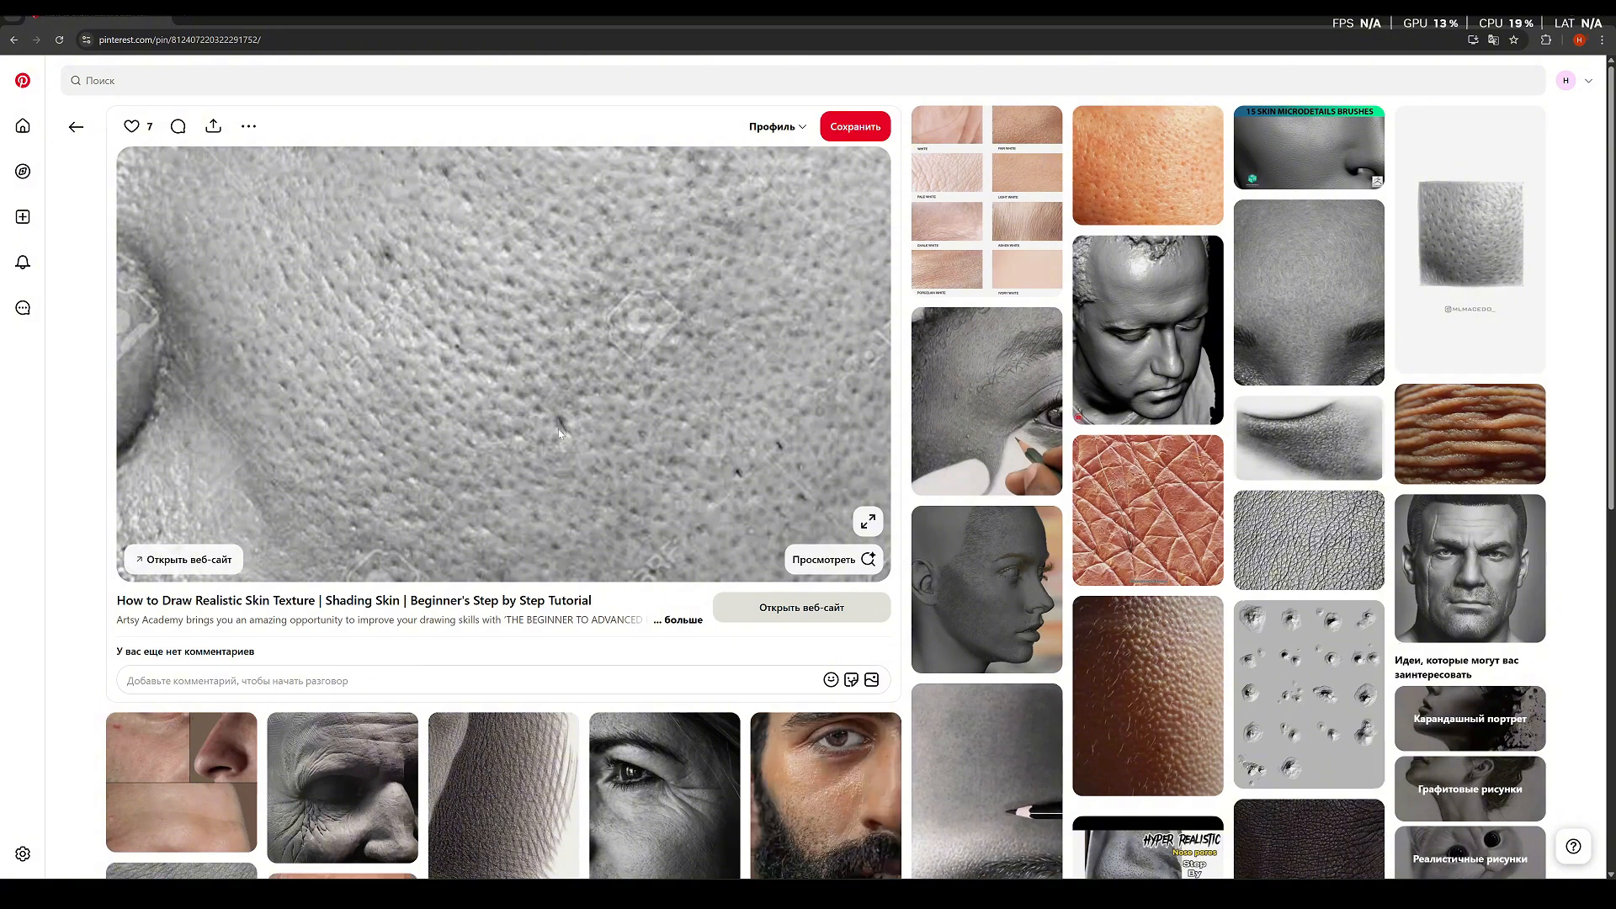
right_click(492, 334)
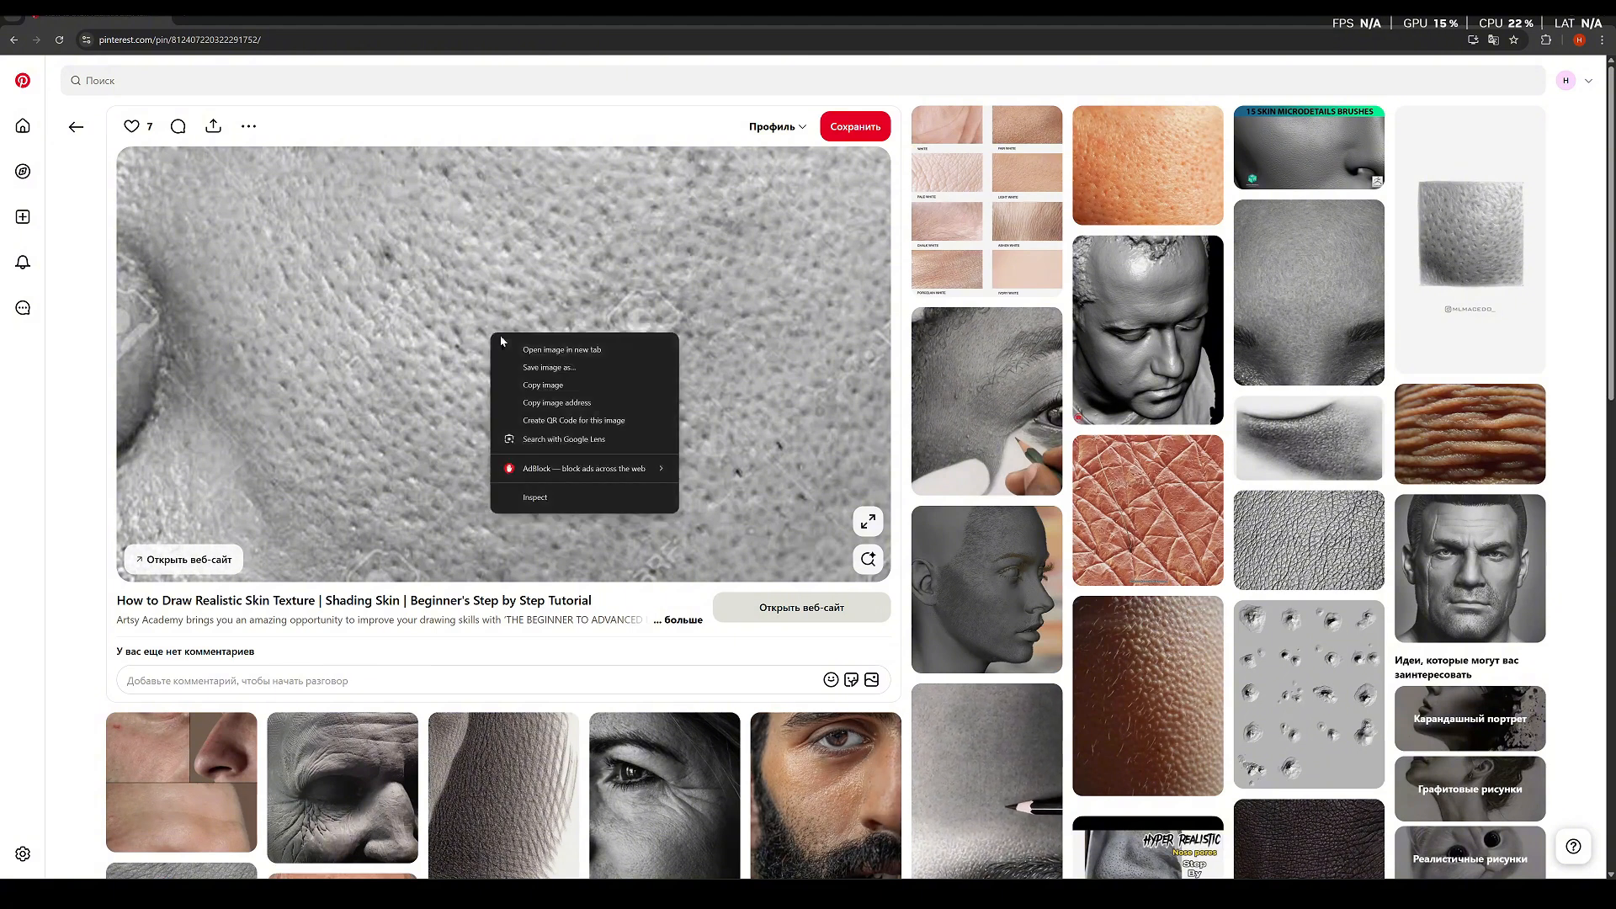
click(543, 385)
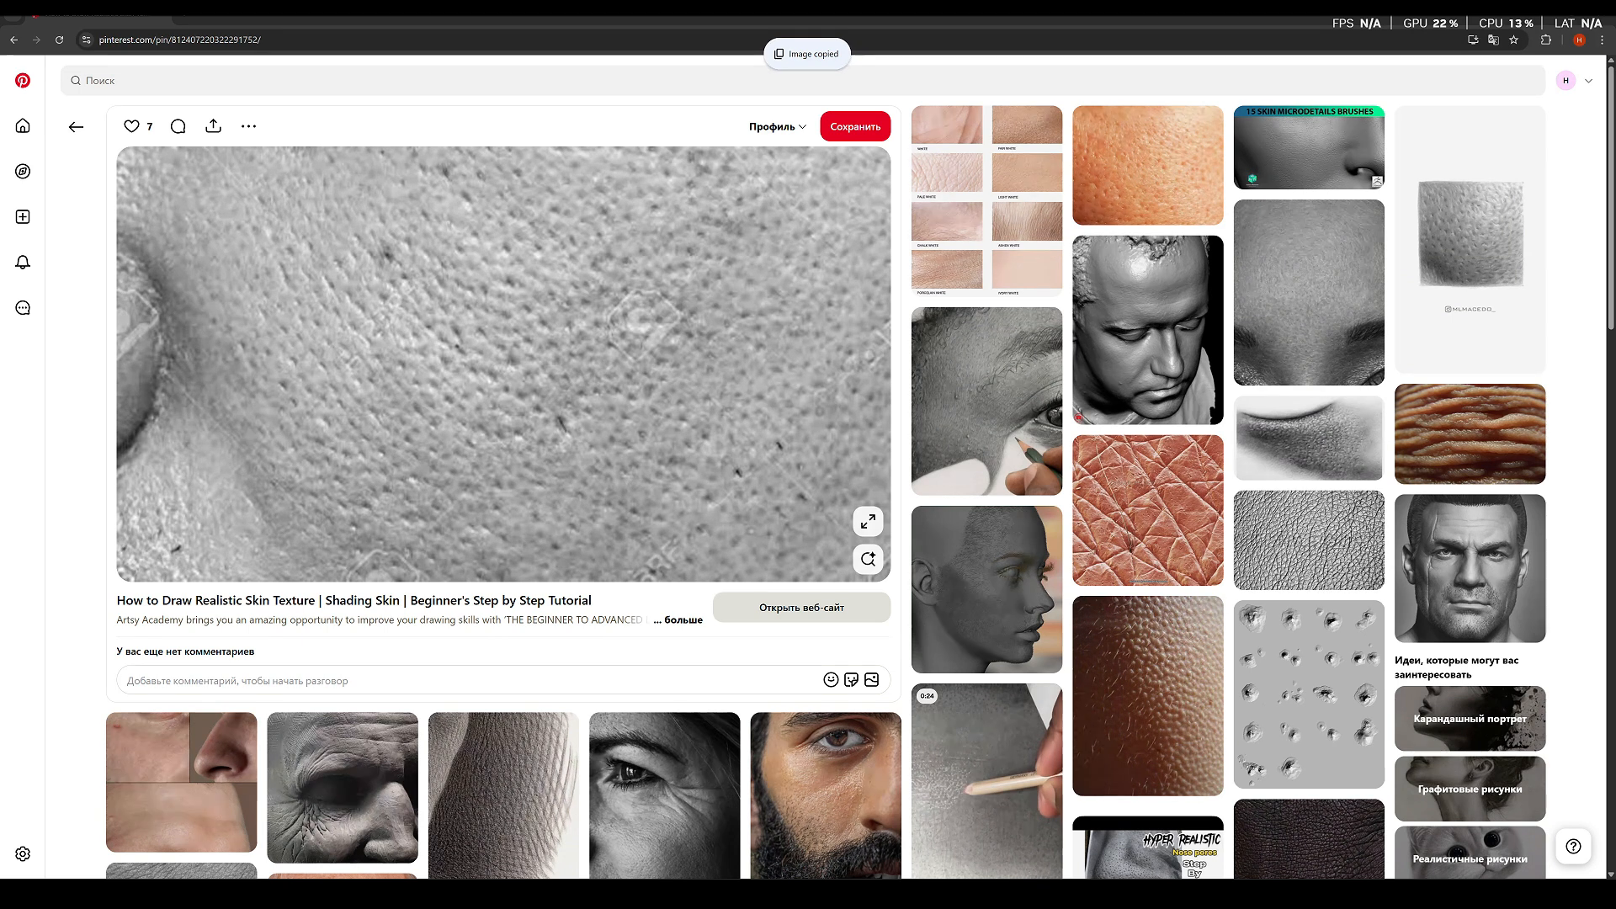
Bring up the Alien reference board over the browser and paste the copied skin pore image into an empty area
right_drag(1615, 425, 1009, 303)
scroll(1013, 312, down, 6)
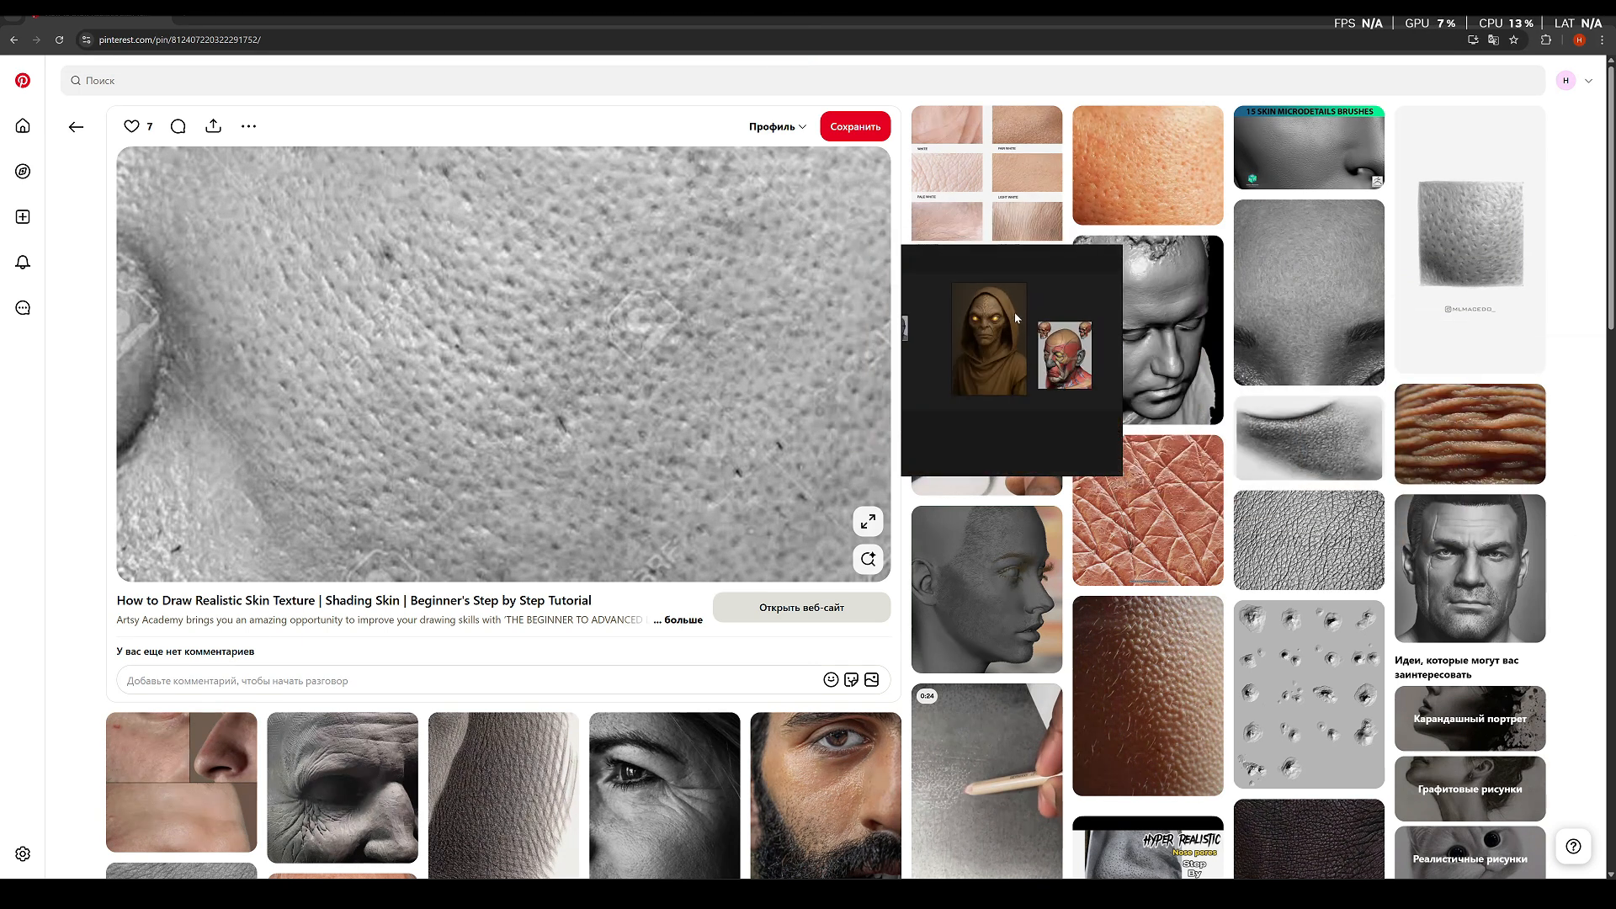
scroll(960, 353, up, 4)
right_click(939, 341)
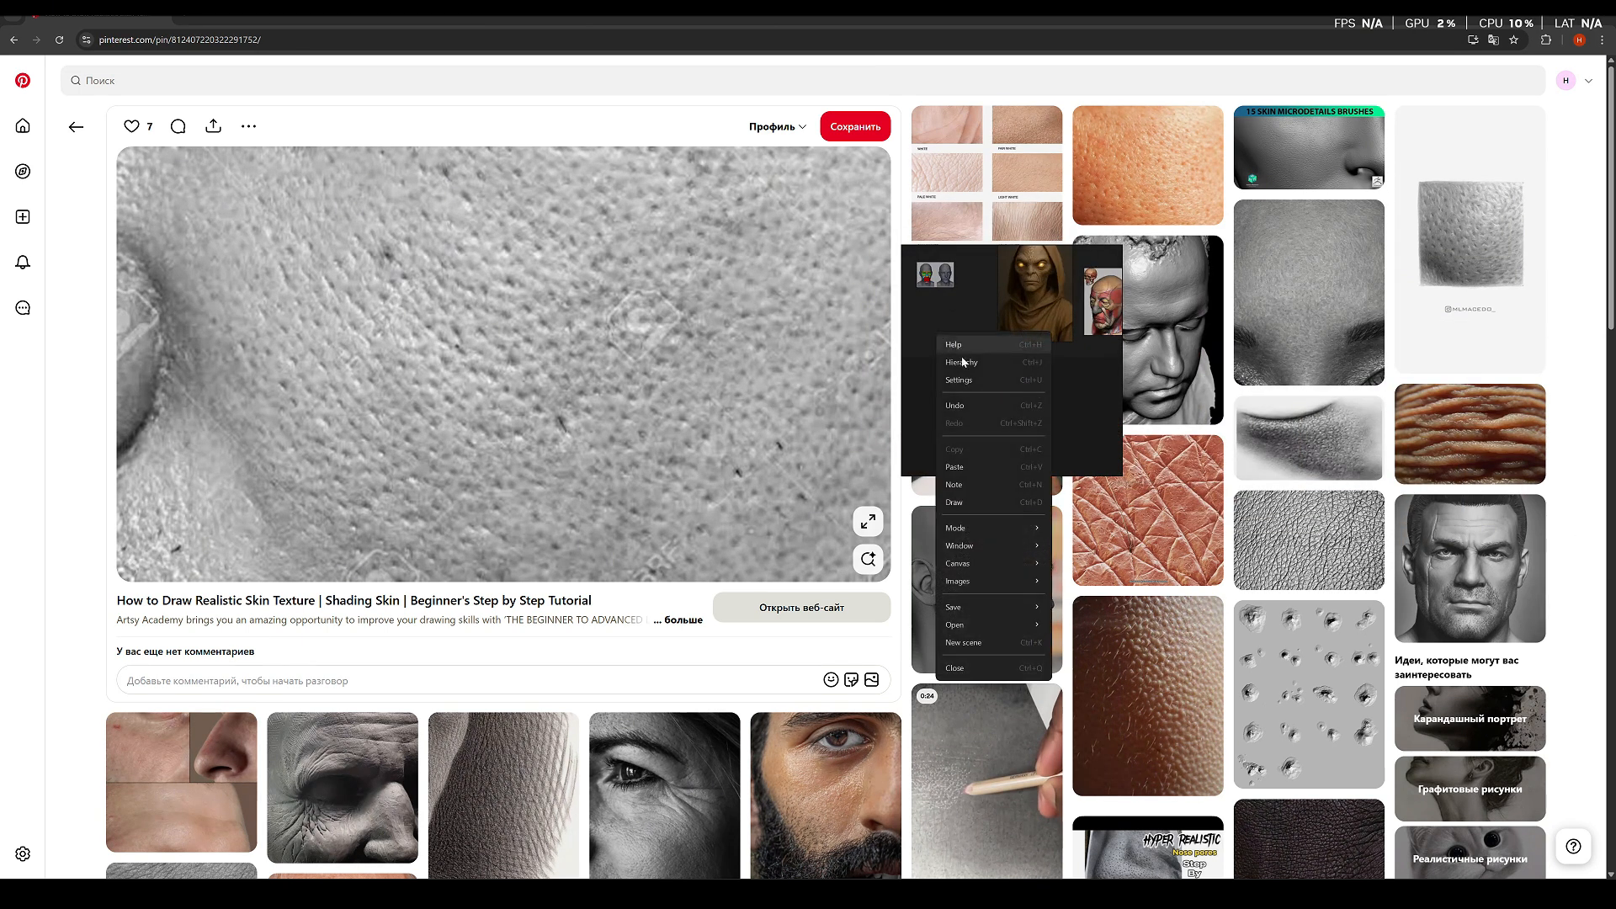
click(969, 470)
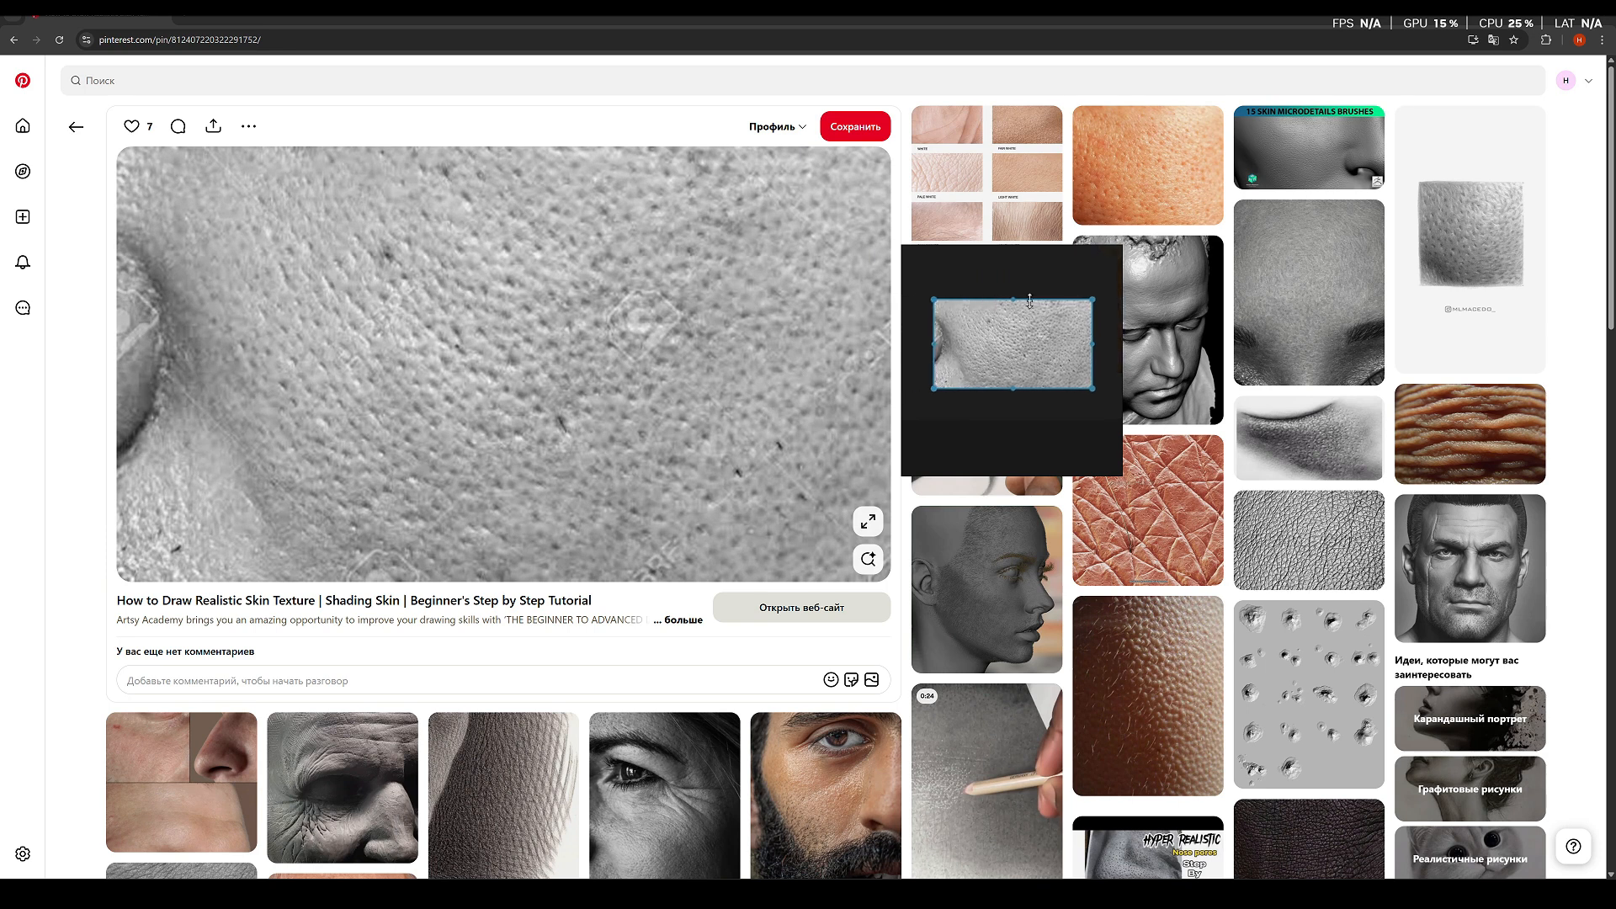
Return to the pore texture results and move the reference board window clear of the sculpted skin pattern pin
click(71, 128)
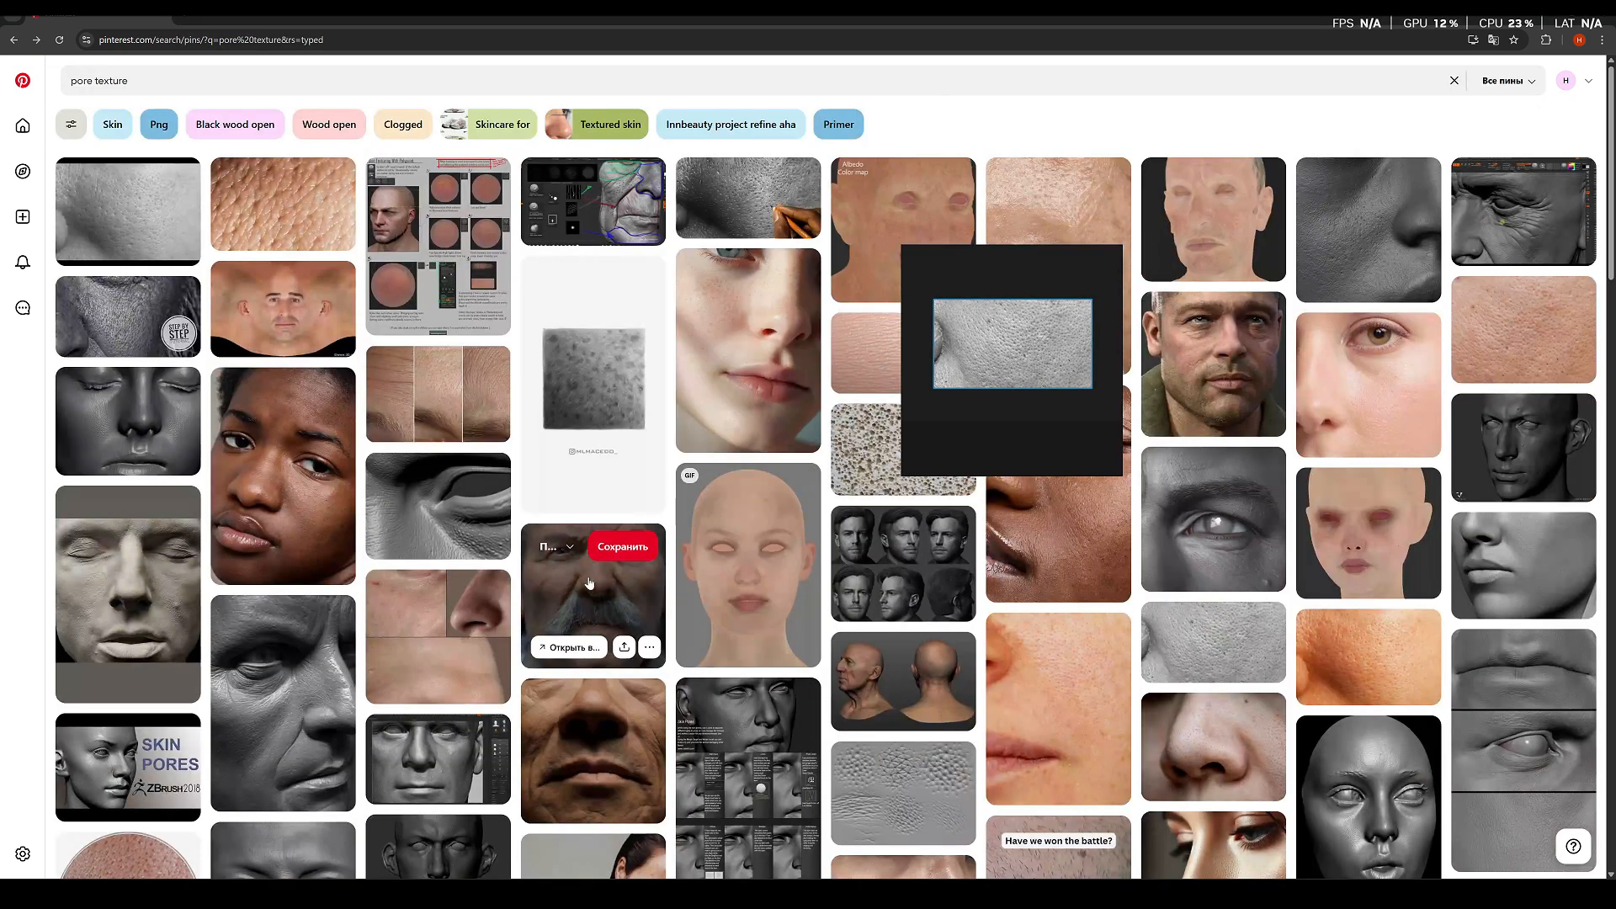
click(970, 352)
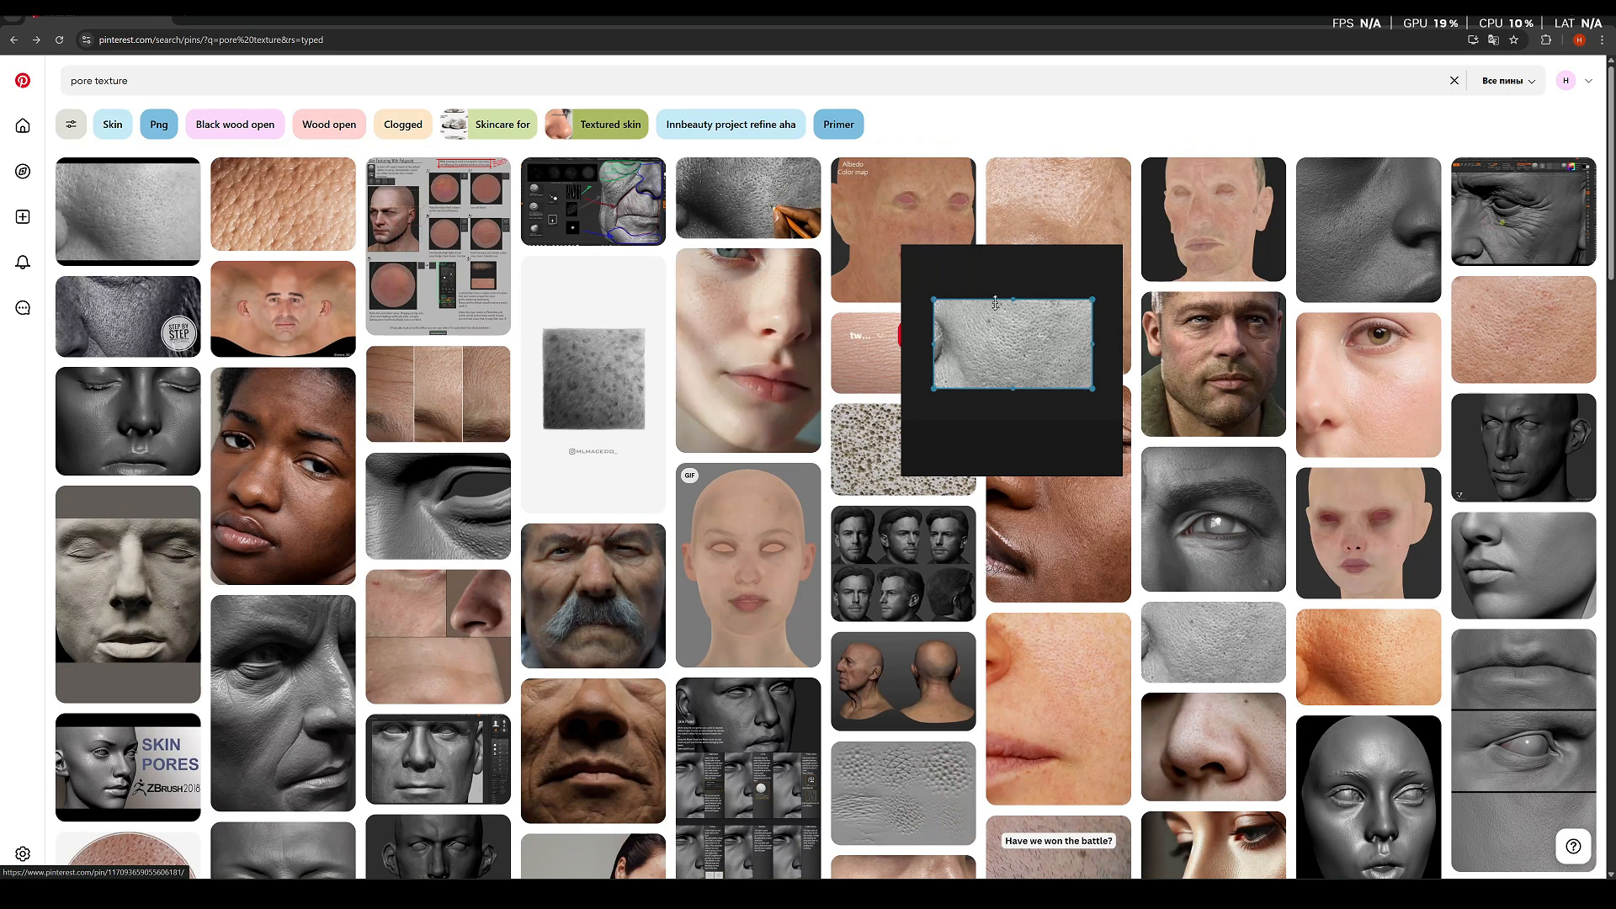
drag(990, 272, 1164, 244)
drag(999, 281, 1313, 242)
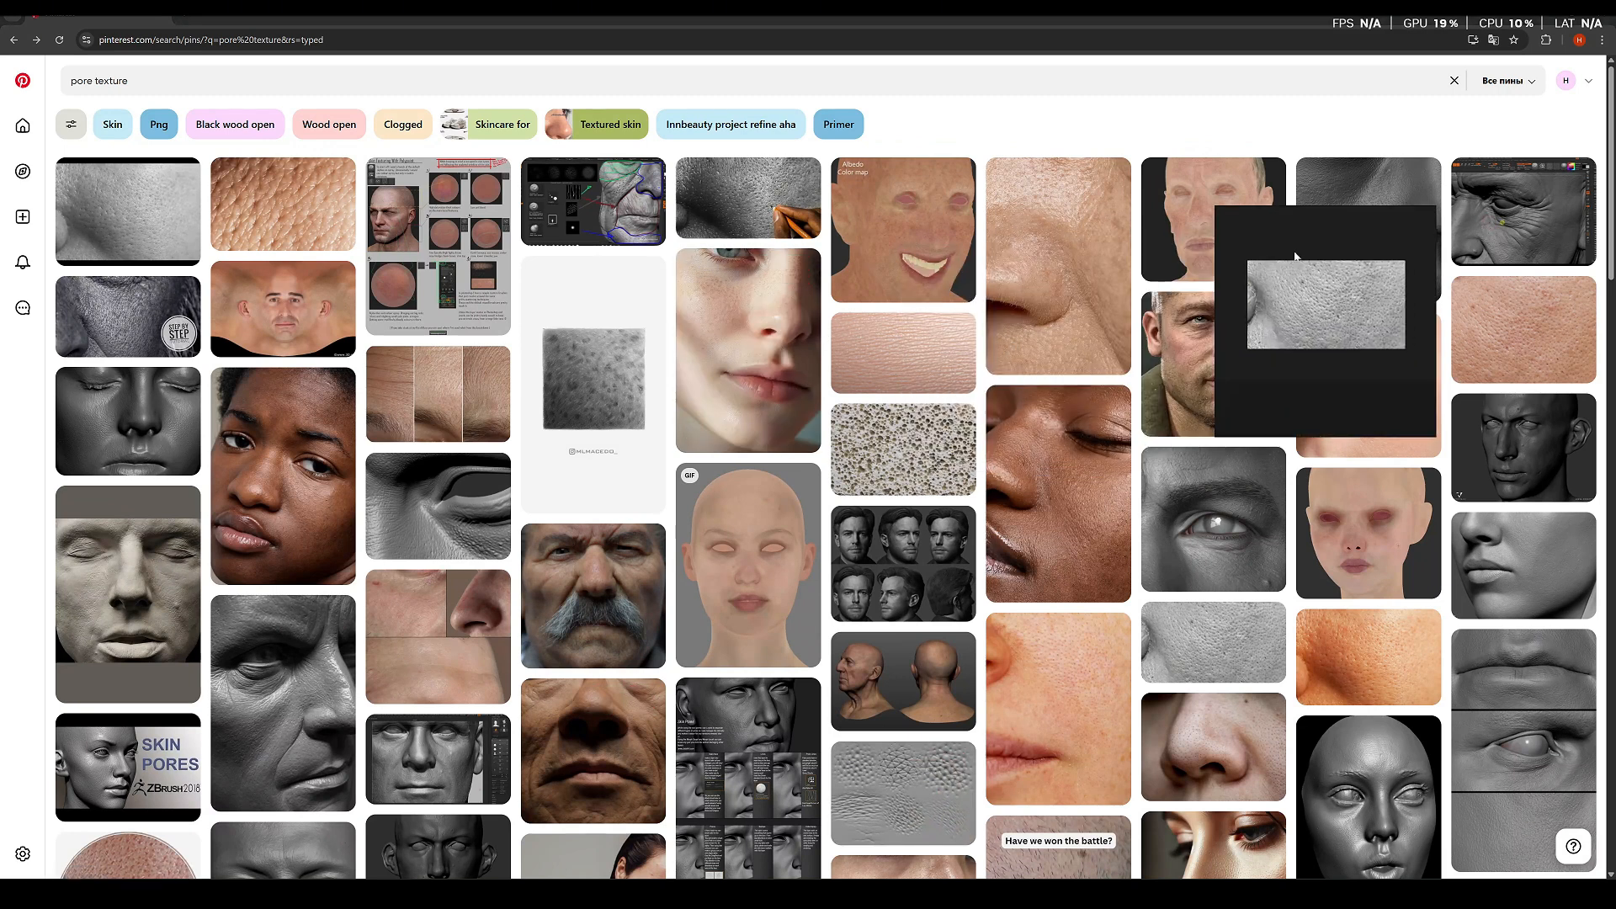
Reopen the pin with six grey sculpted skin pattern samples and copy its image
click(880, 802)
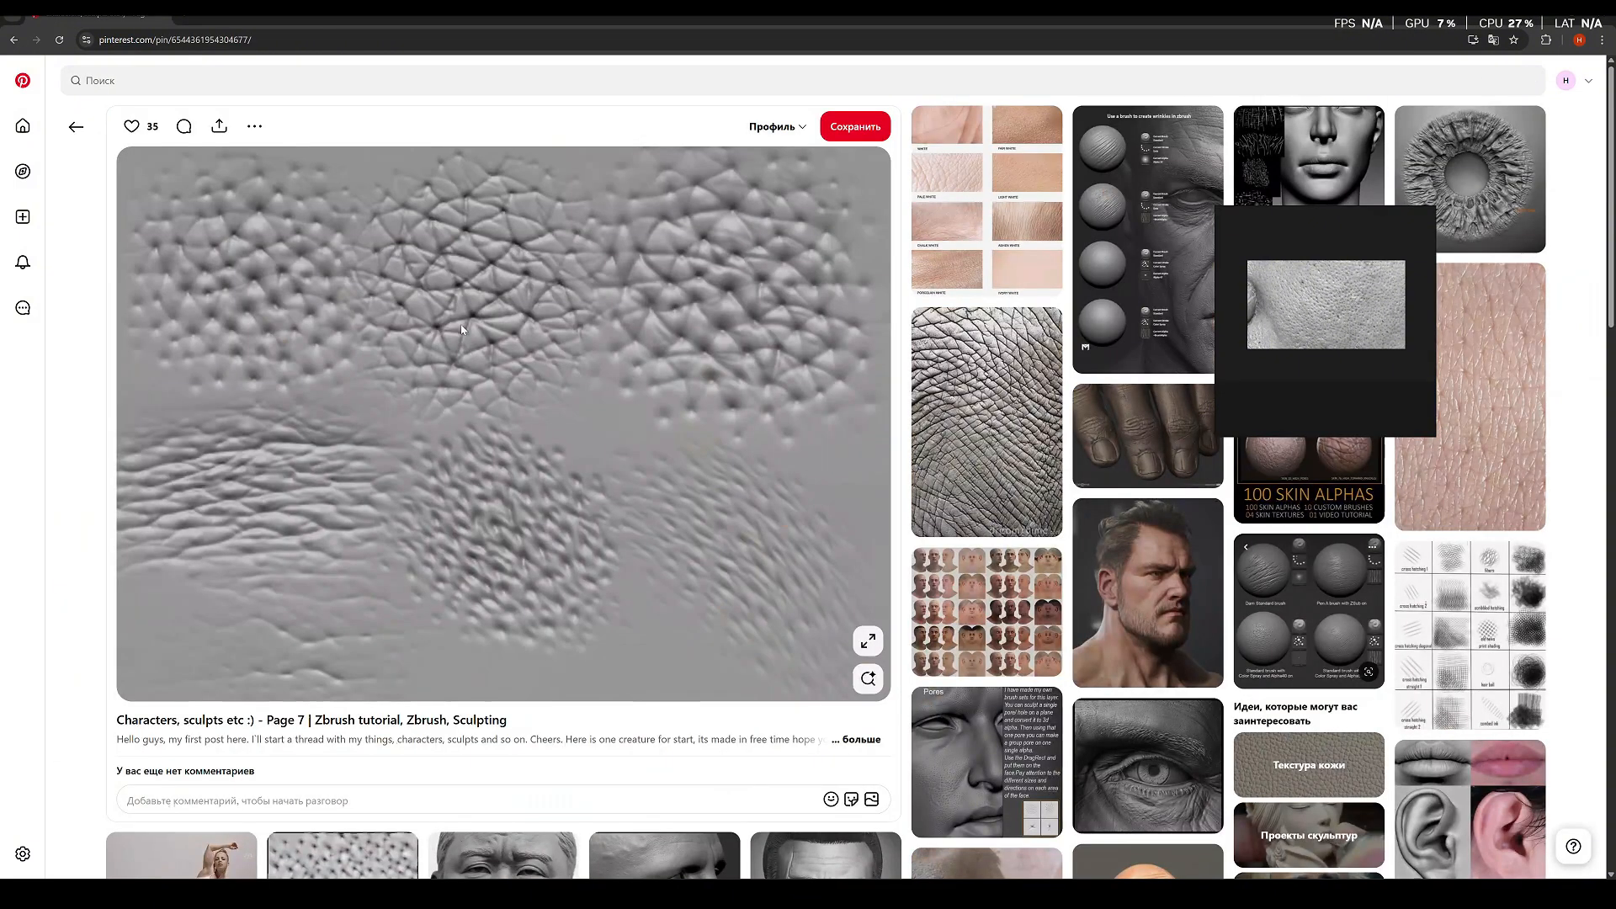
right_click(461, 329)
click(589, 378)
Paste the copied sculpted skin pattern image into the Alien reference board near the skin pore image
scroll(1149, 294, down, 3)
scroll(1241, 361, down, 1)
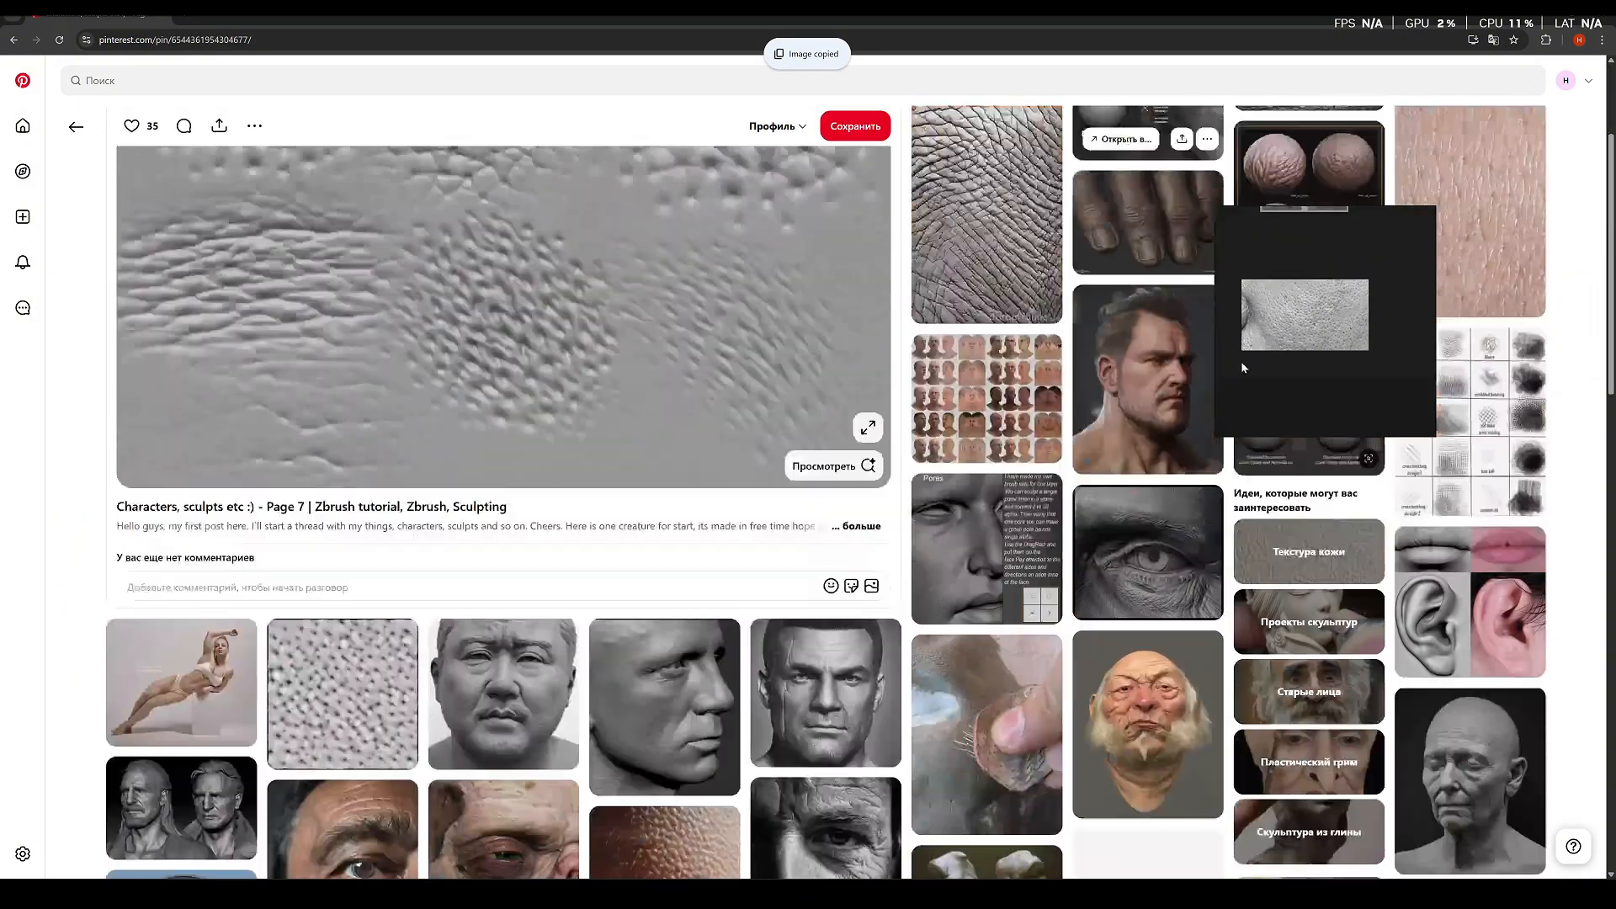
scroll(1258, 367, down, 2)
right_click(1285, 386)
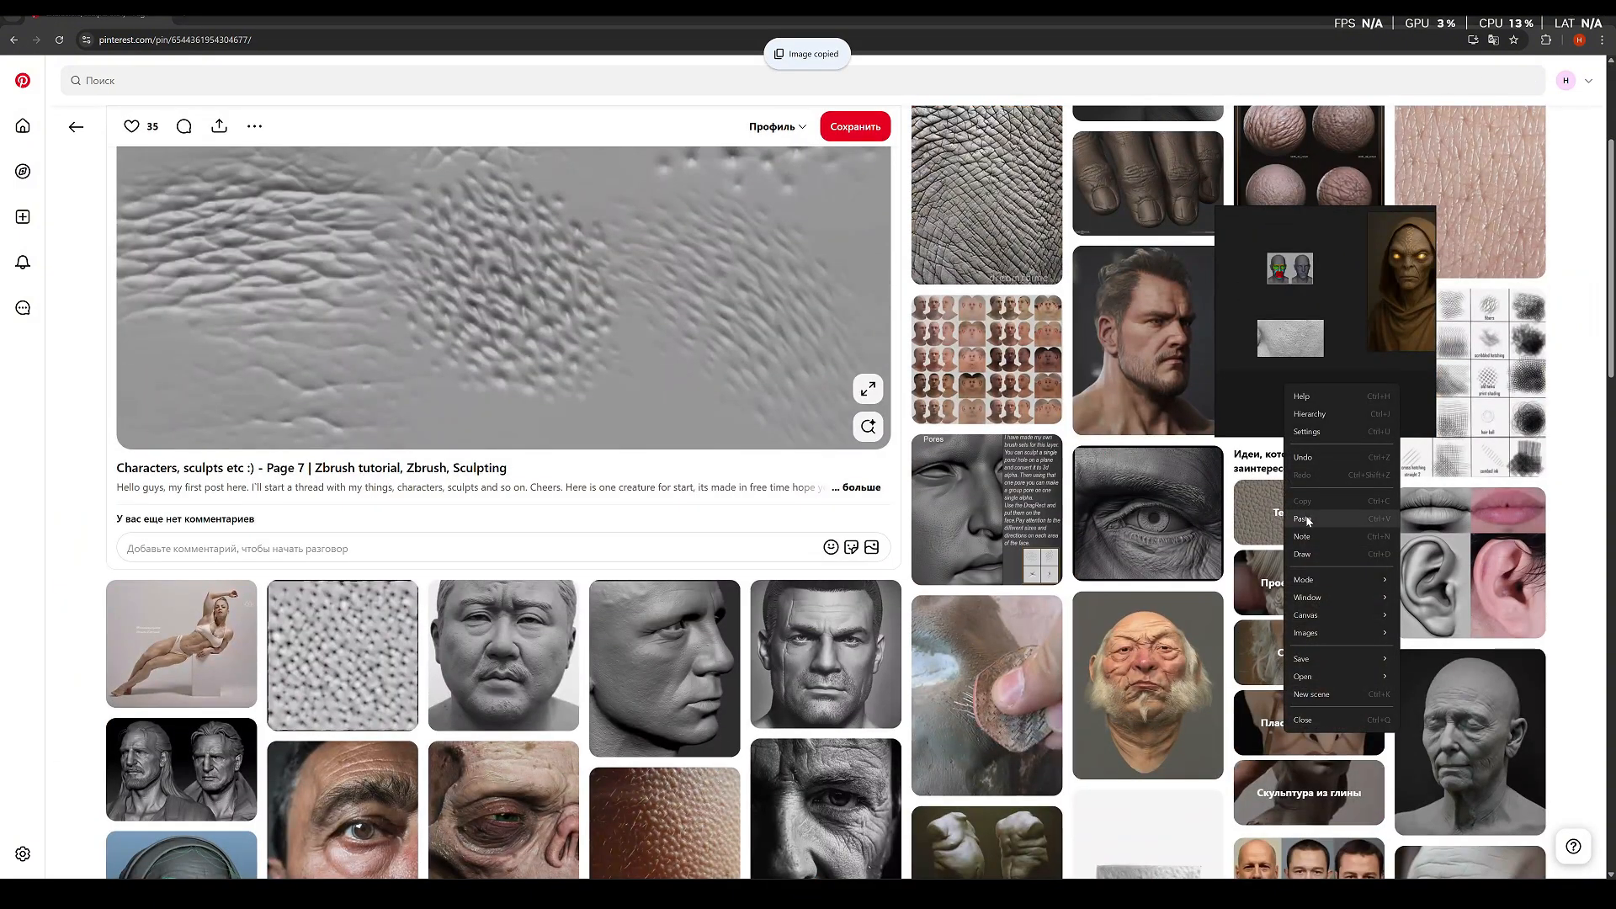
click(1307, 521)
Place the sculpted pattern image directly beneath the skin pore image on the board and clear the selection
scroll(1297, 381, up, 3)
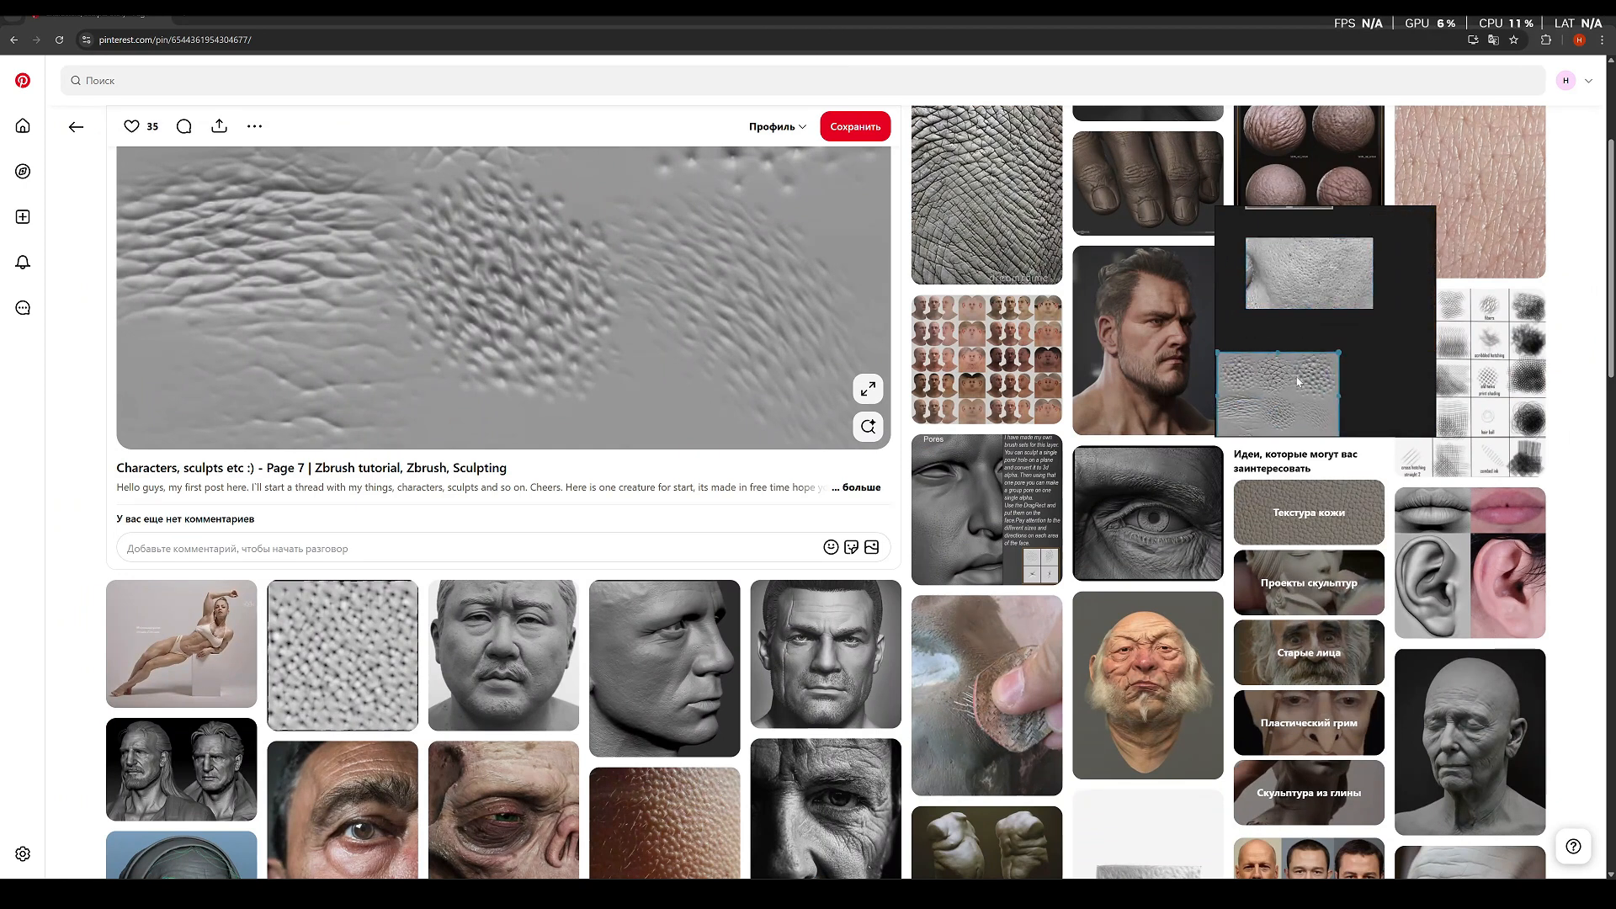
drag(1298, 381, 1332, 343)
scroll(1332, 342, up, 3)
scroll(1299, 341, down, 2)
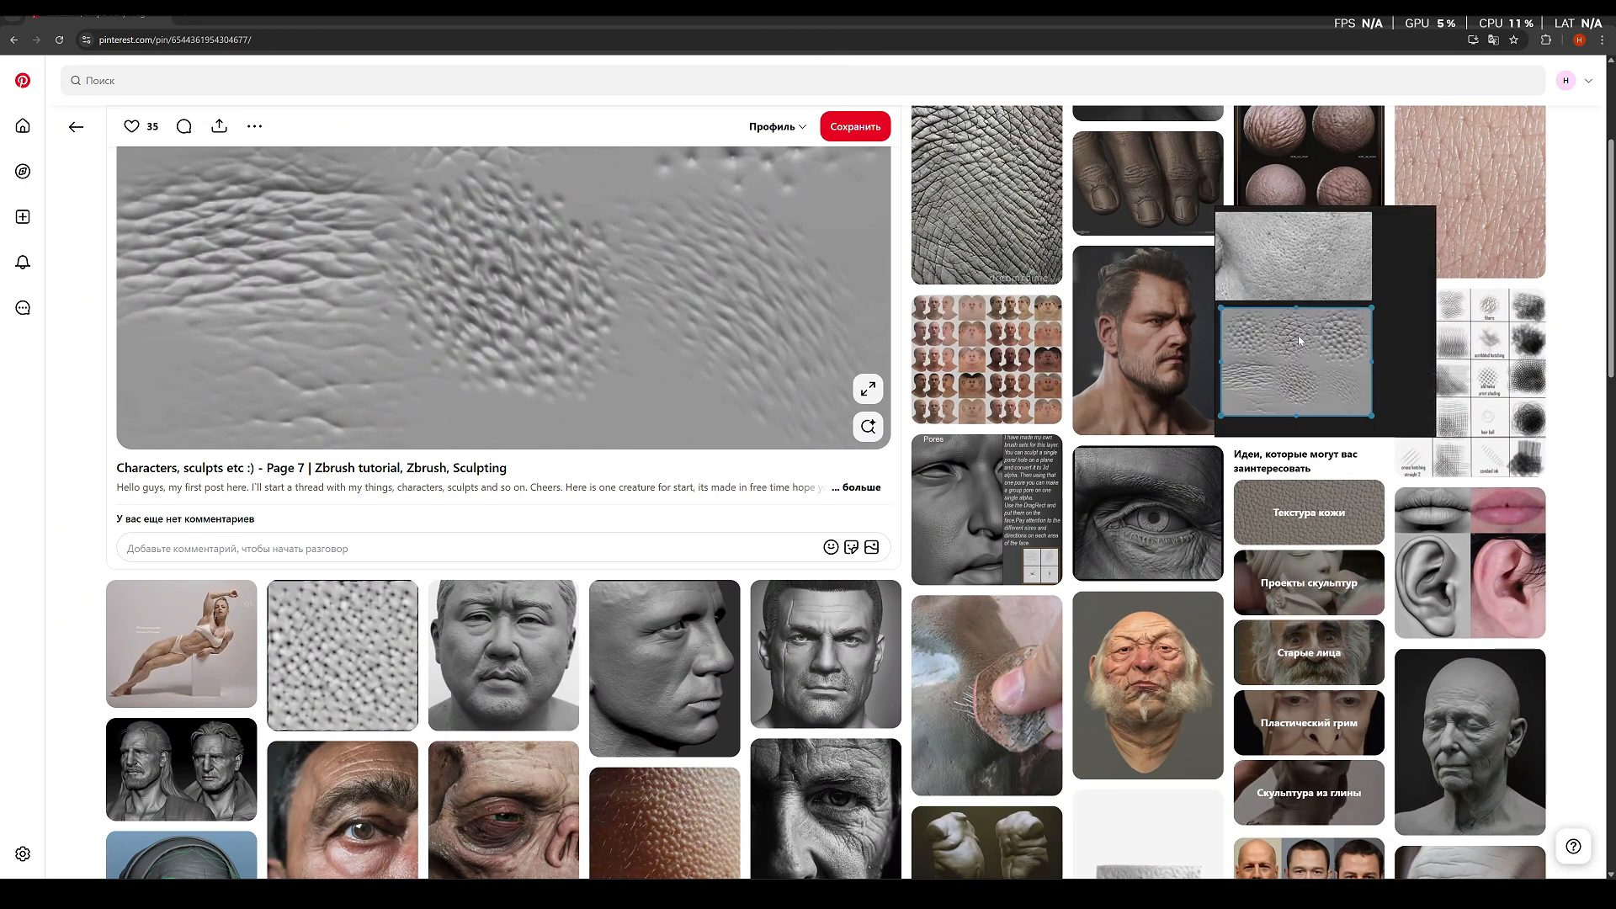
click(1389, 316)
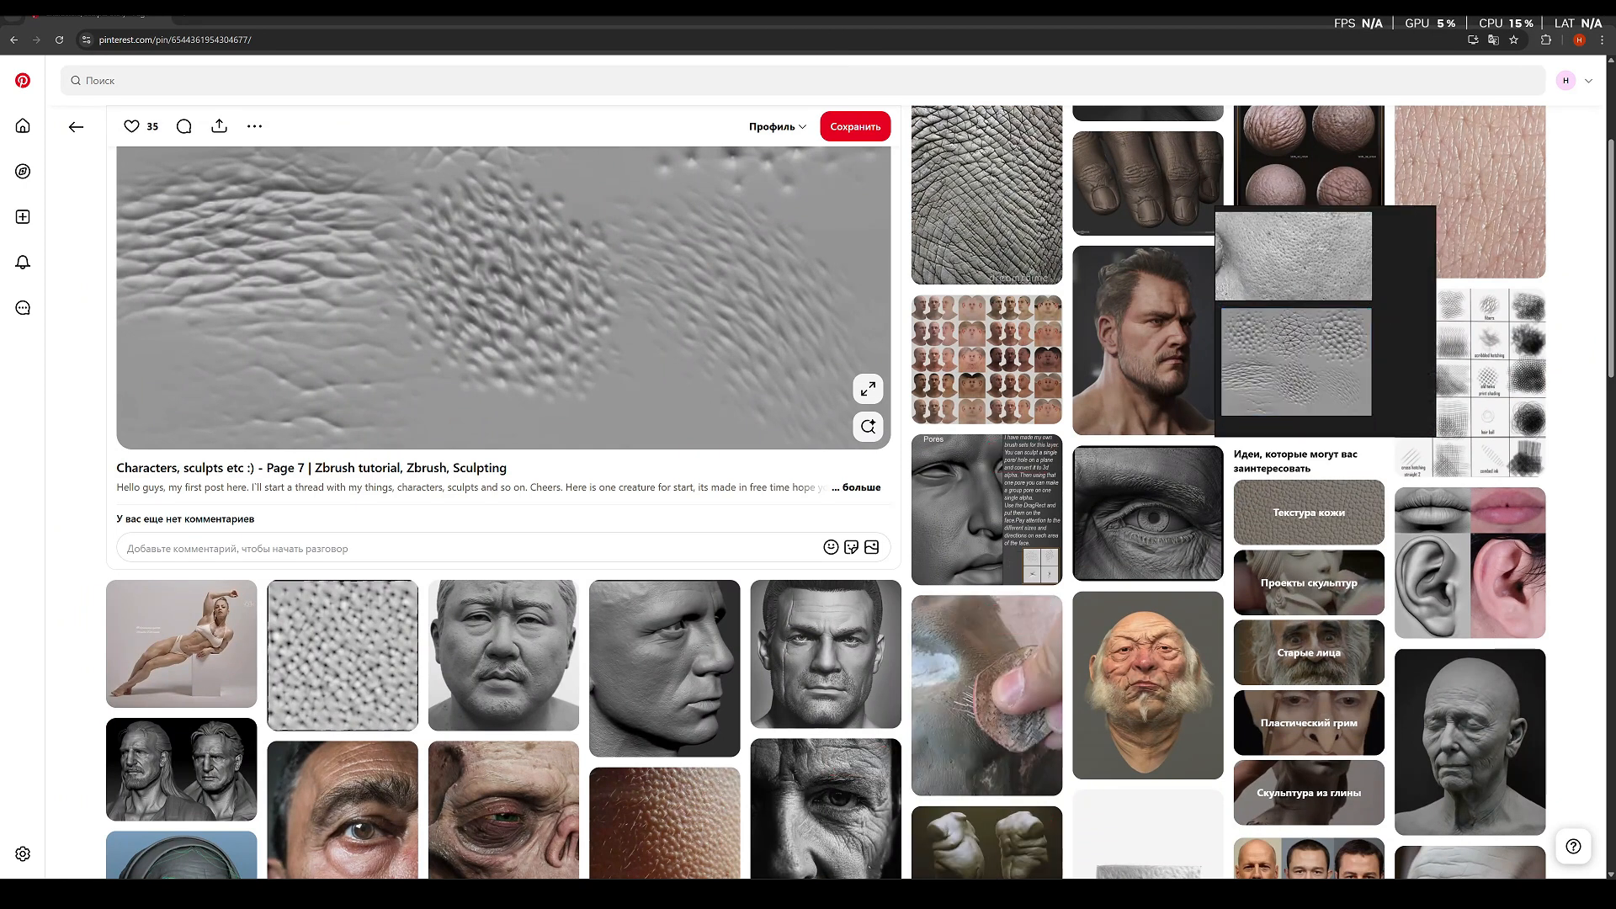
Switch back to Mudbox, hide the viewport grid and create a Plane mesh
click(924, 892)
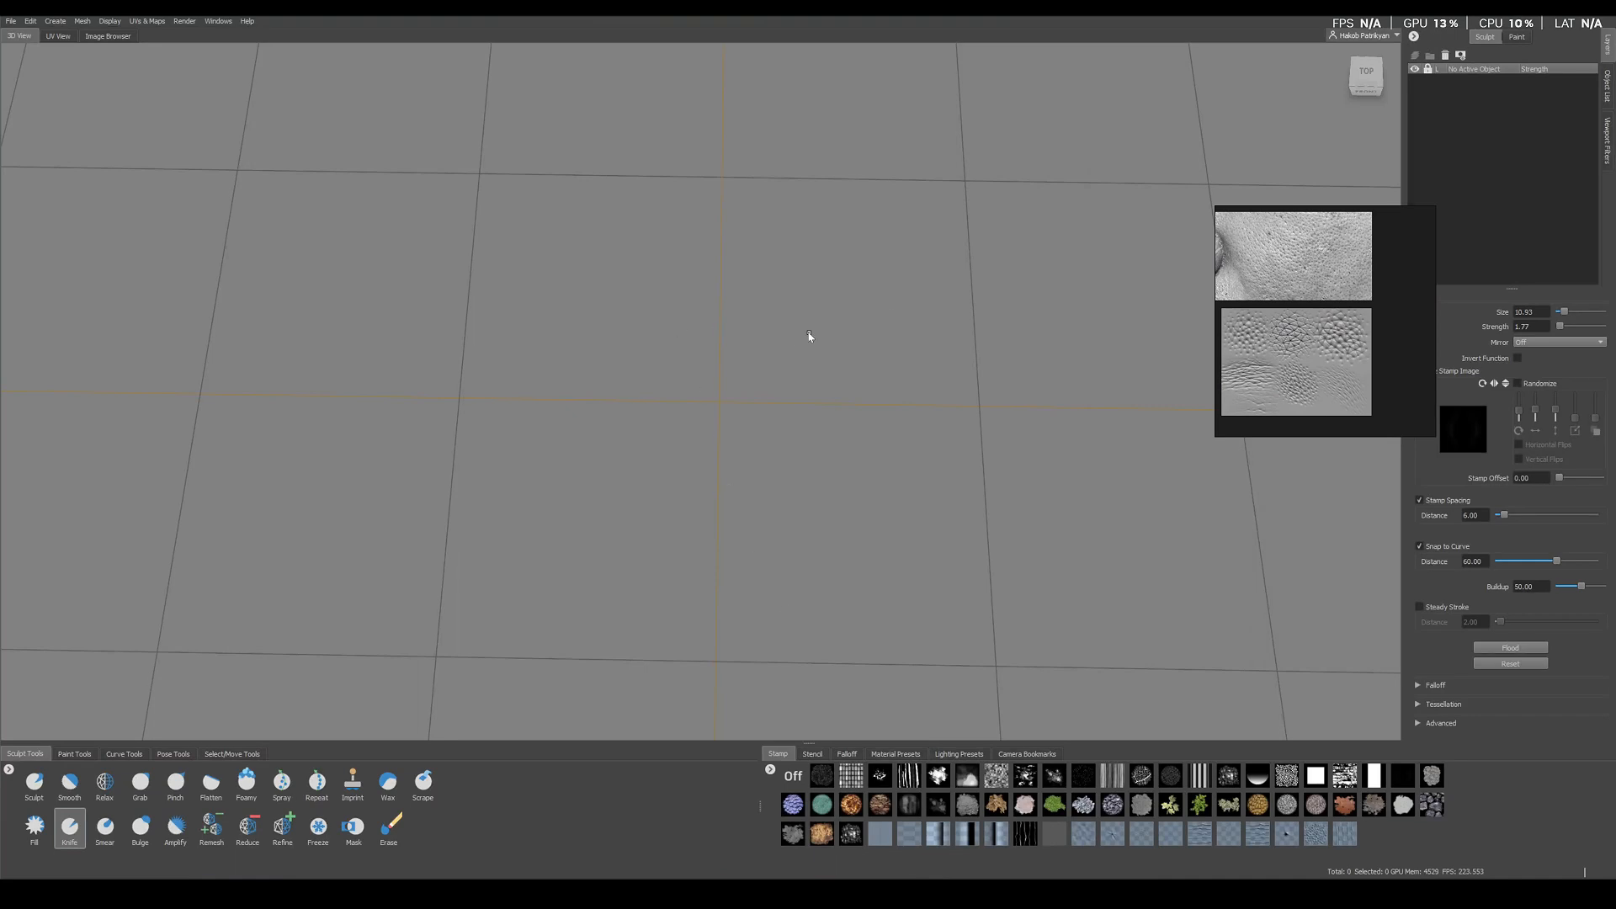
right_drag(809, 332, 808, 303)
click(53, 22)
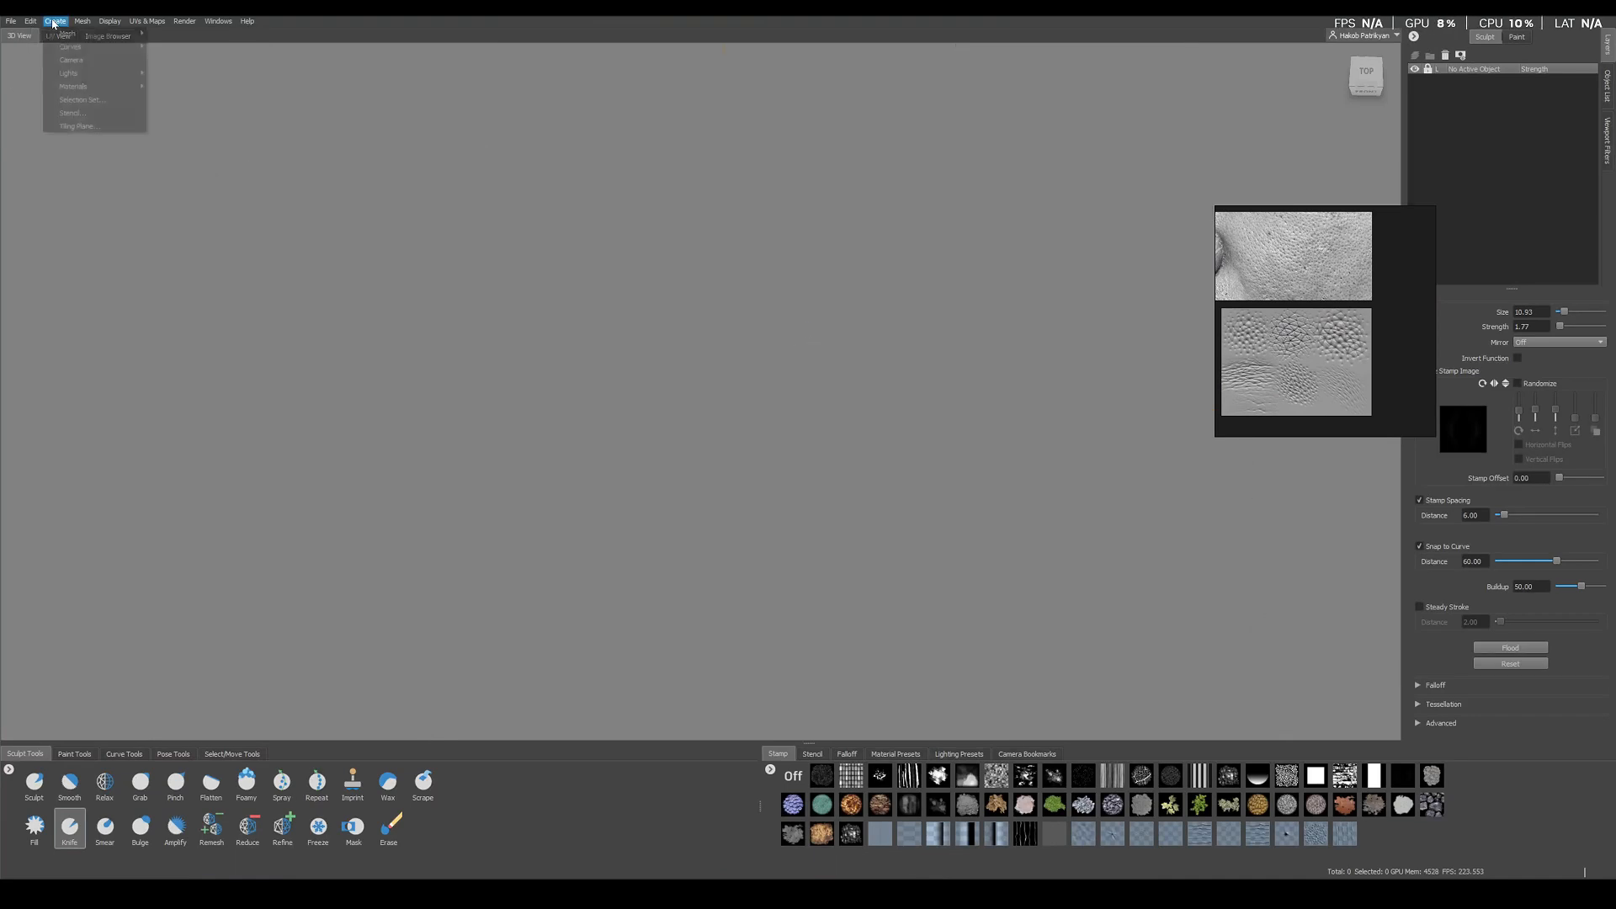
mouse_move(69, 34)
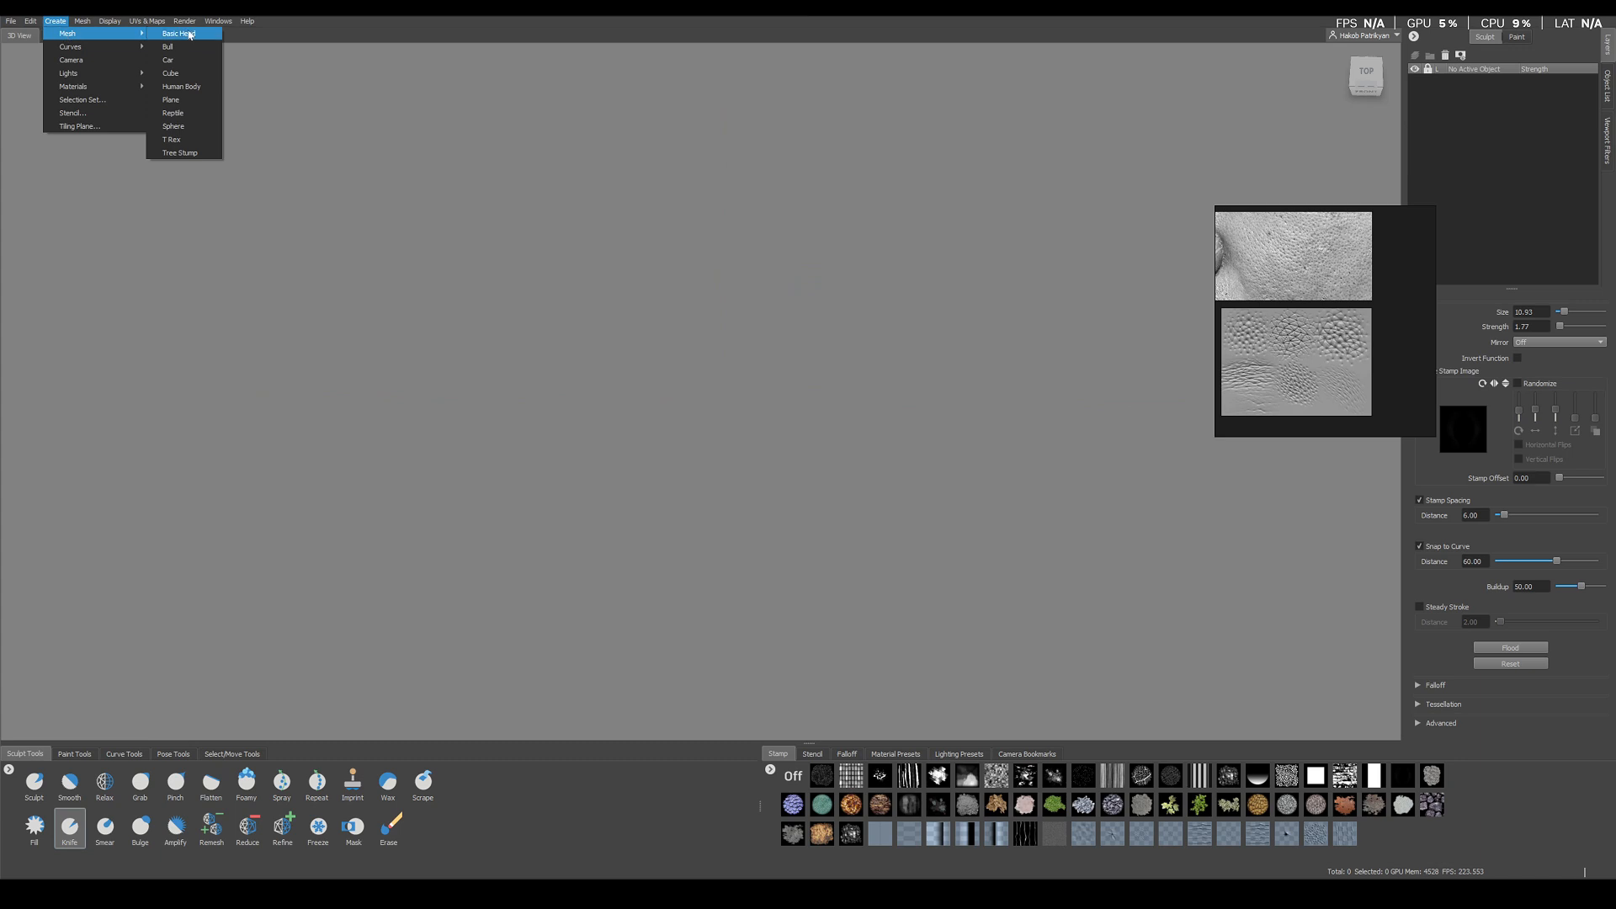
click(171, 100)
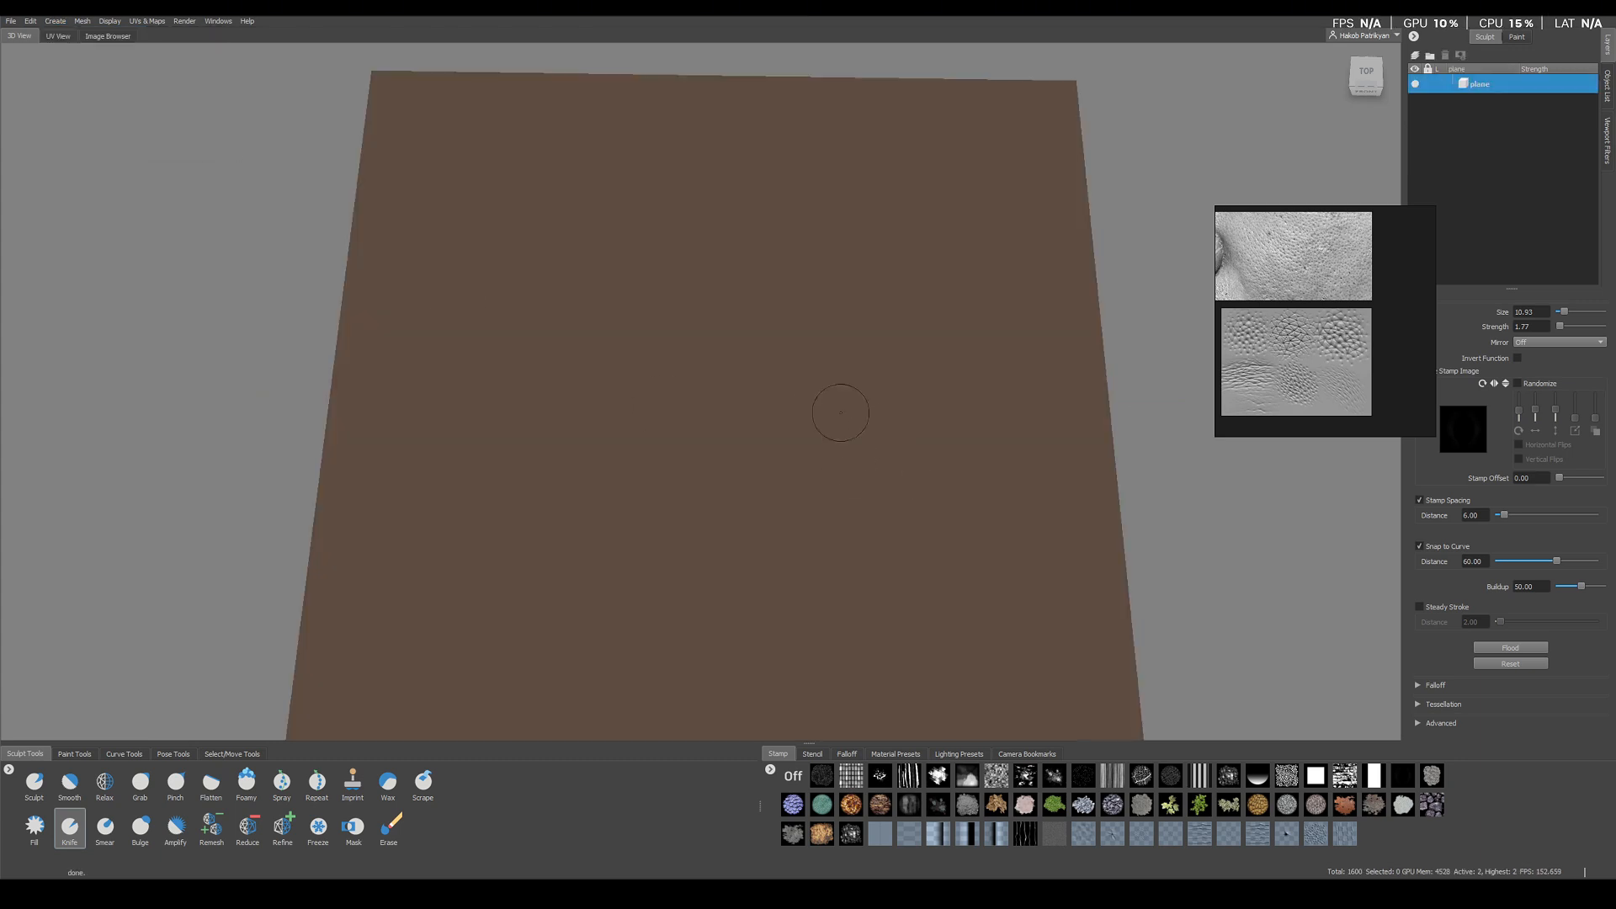
Turn on the plane's wireframe display and move the reference board window off the layer and tool settings
mouse_move(755, 419)
alt+mouse_down()
mouse_move(733, 474)
mouse_move(746, 414)
alt+mouse_up()
alt+right_drag(746, 414, 692, 371)
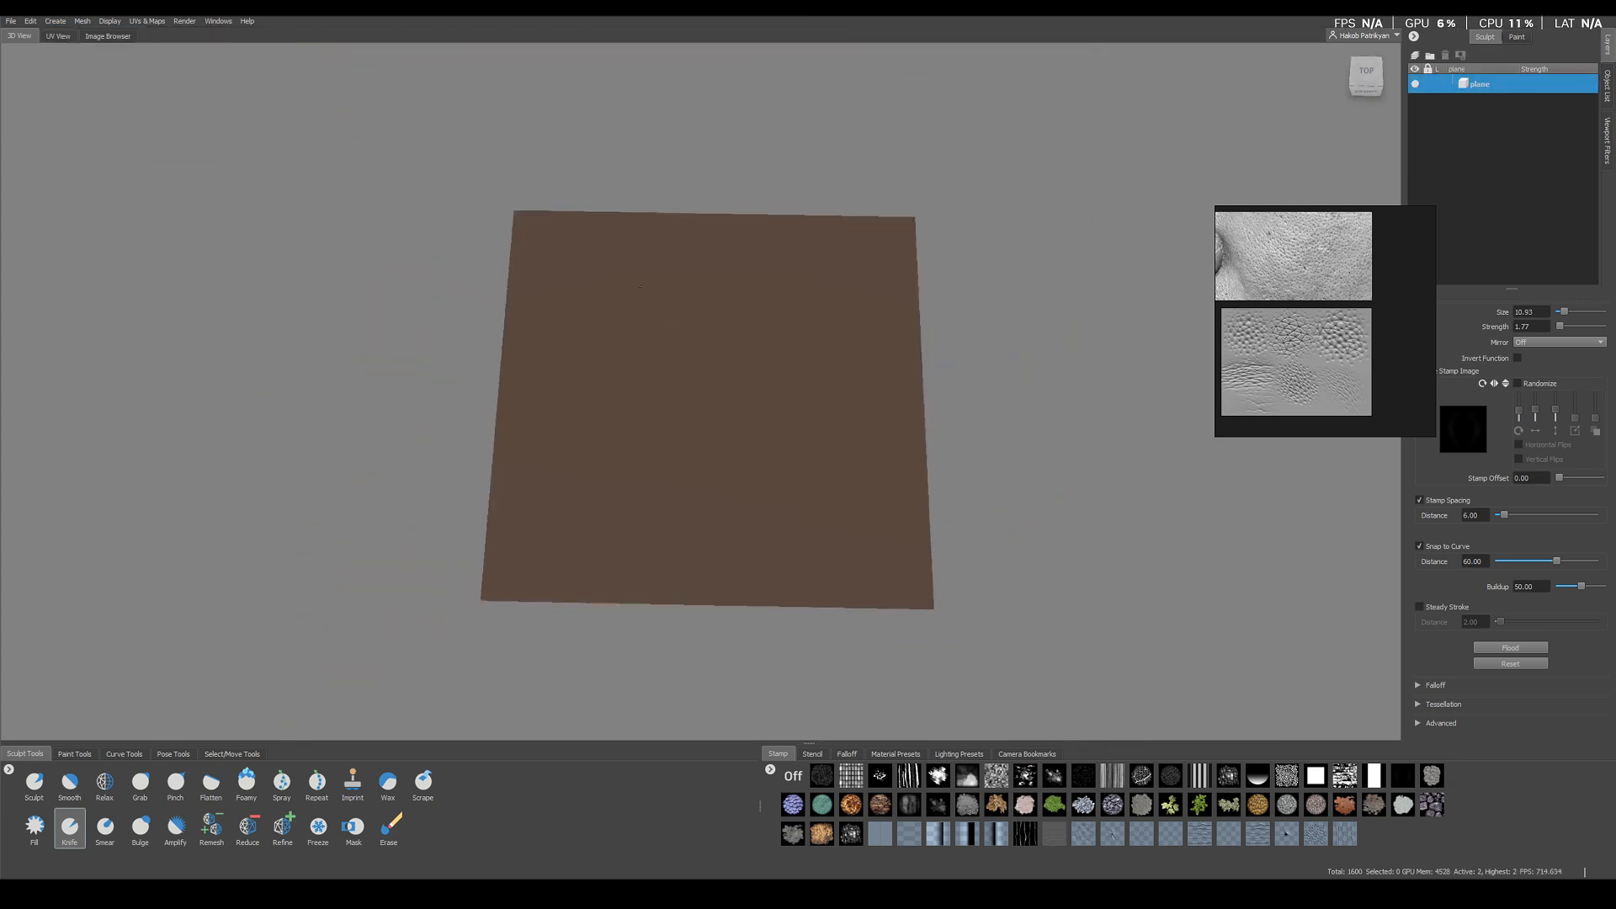
alt+drag(692, 370, 688, 409)
alt+right_drag(689, 410, 704, 462)
key(w)
alt+drag(704, 463, 697, 446)
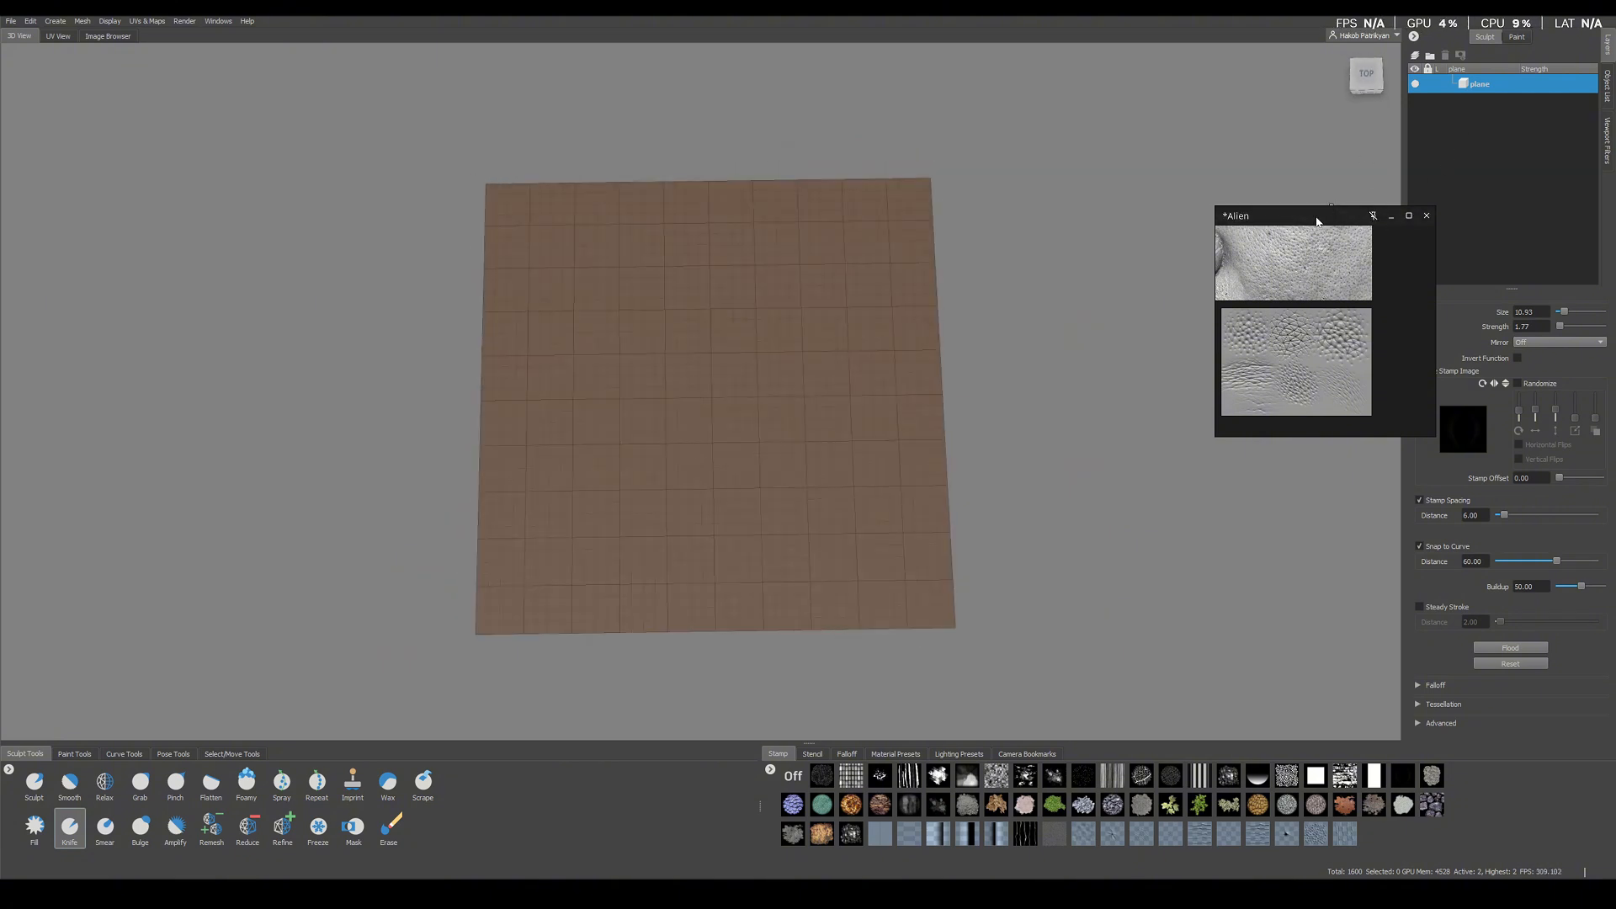
drag(1317, 219, 1271, 65)
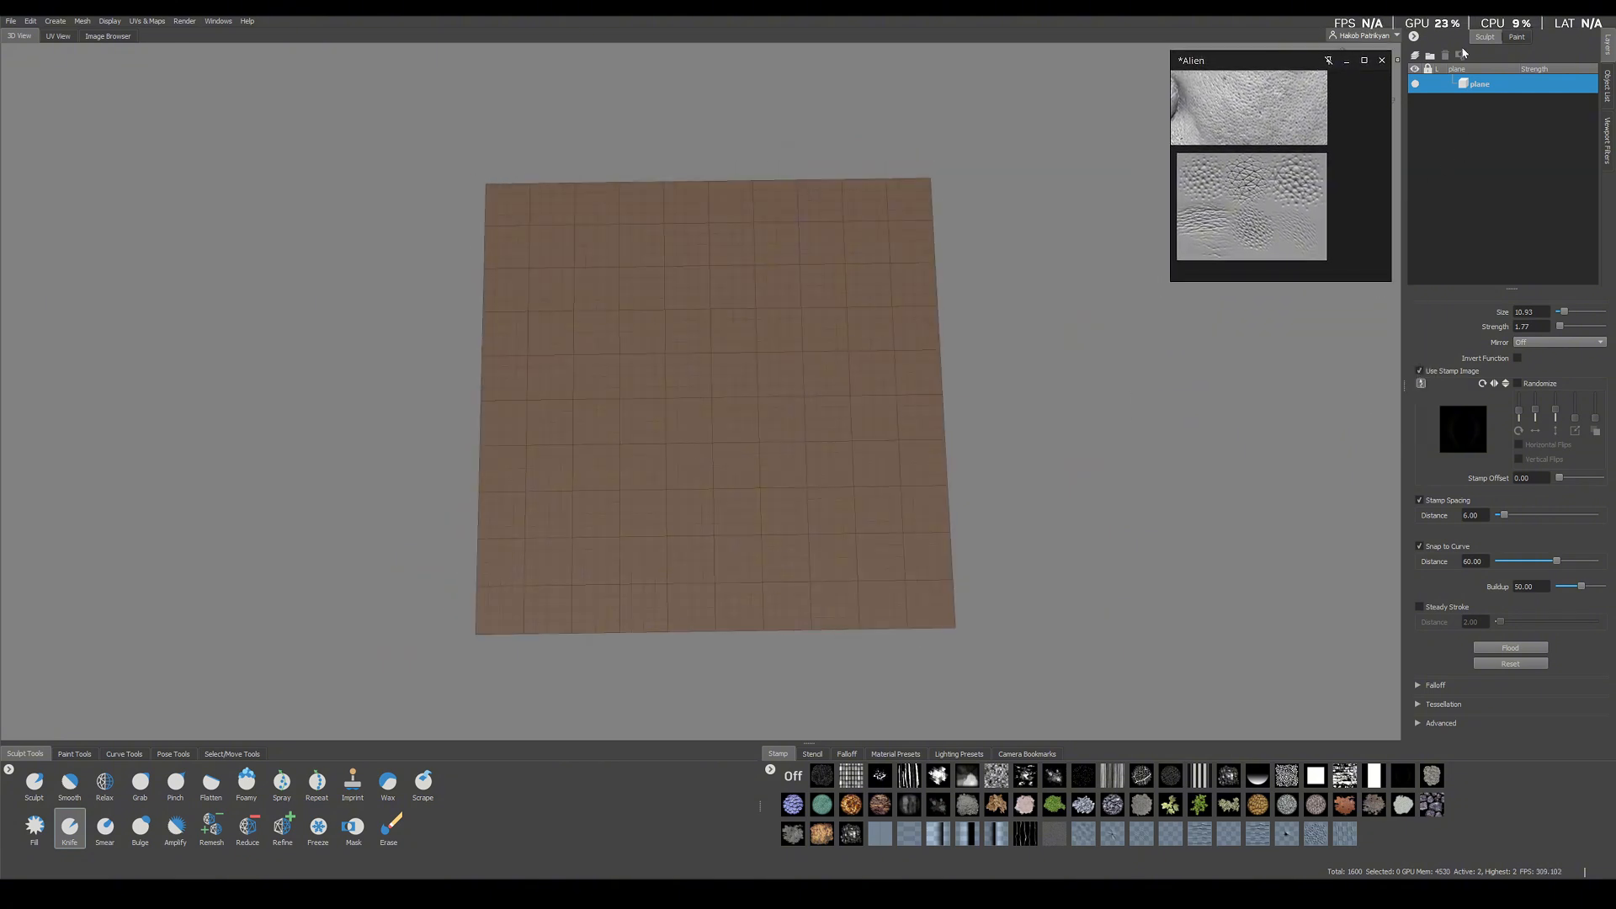
Duplicate the plane object from the scene's object list
click(1607, 85)
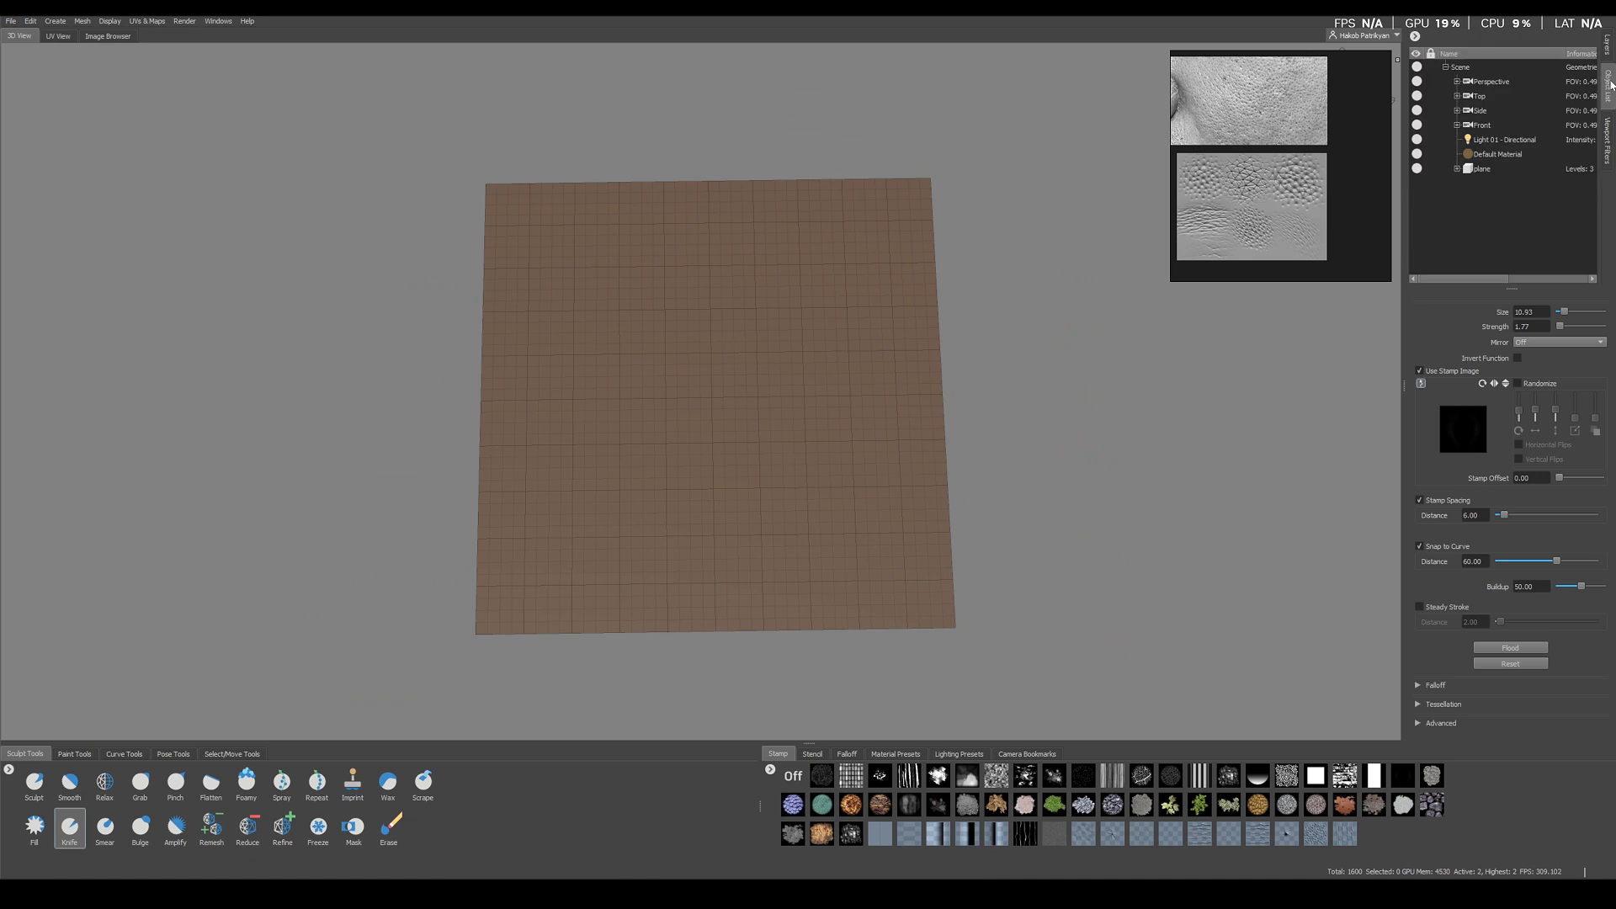
click(1482, 169)
right_click(1483, 173)
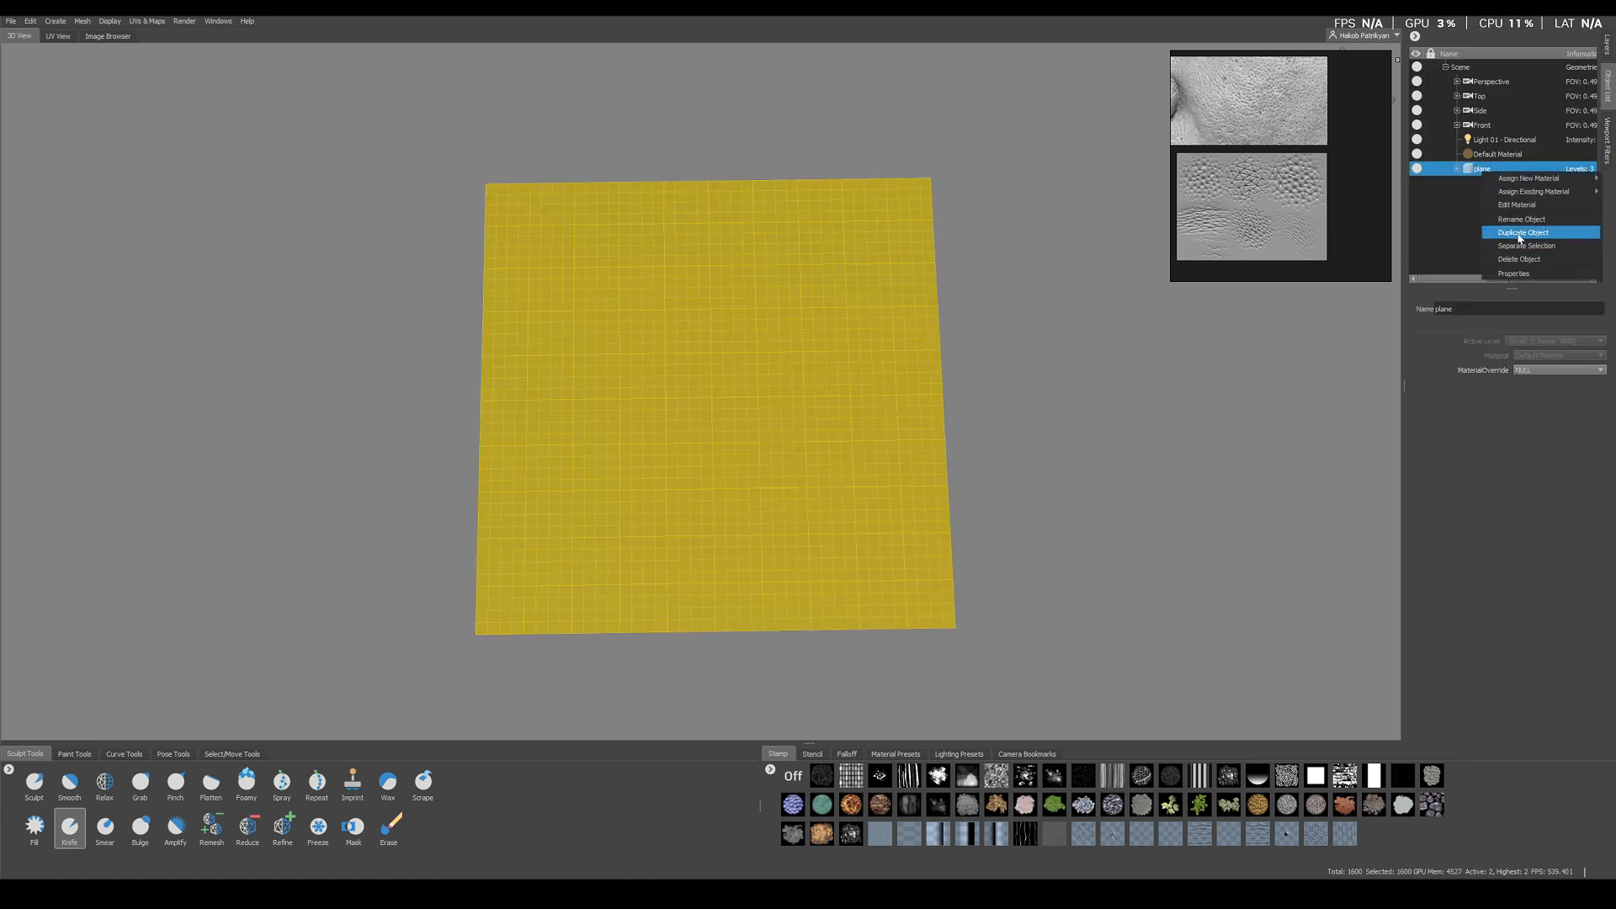
click(1521, 233)
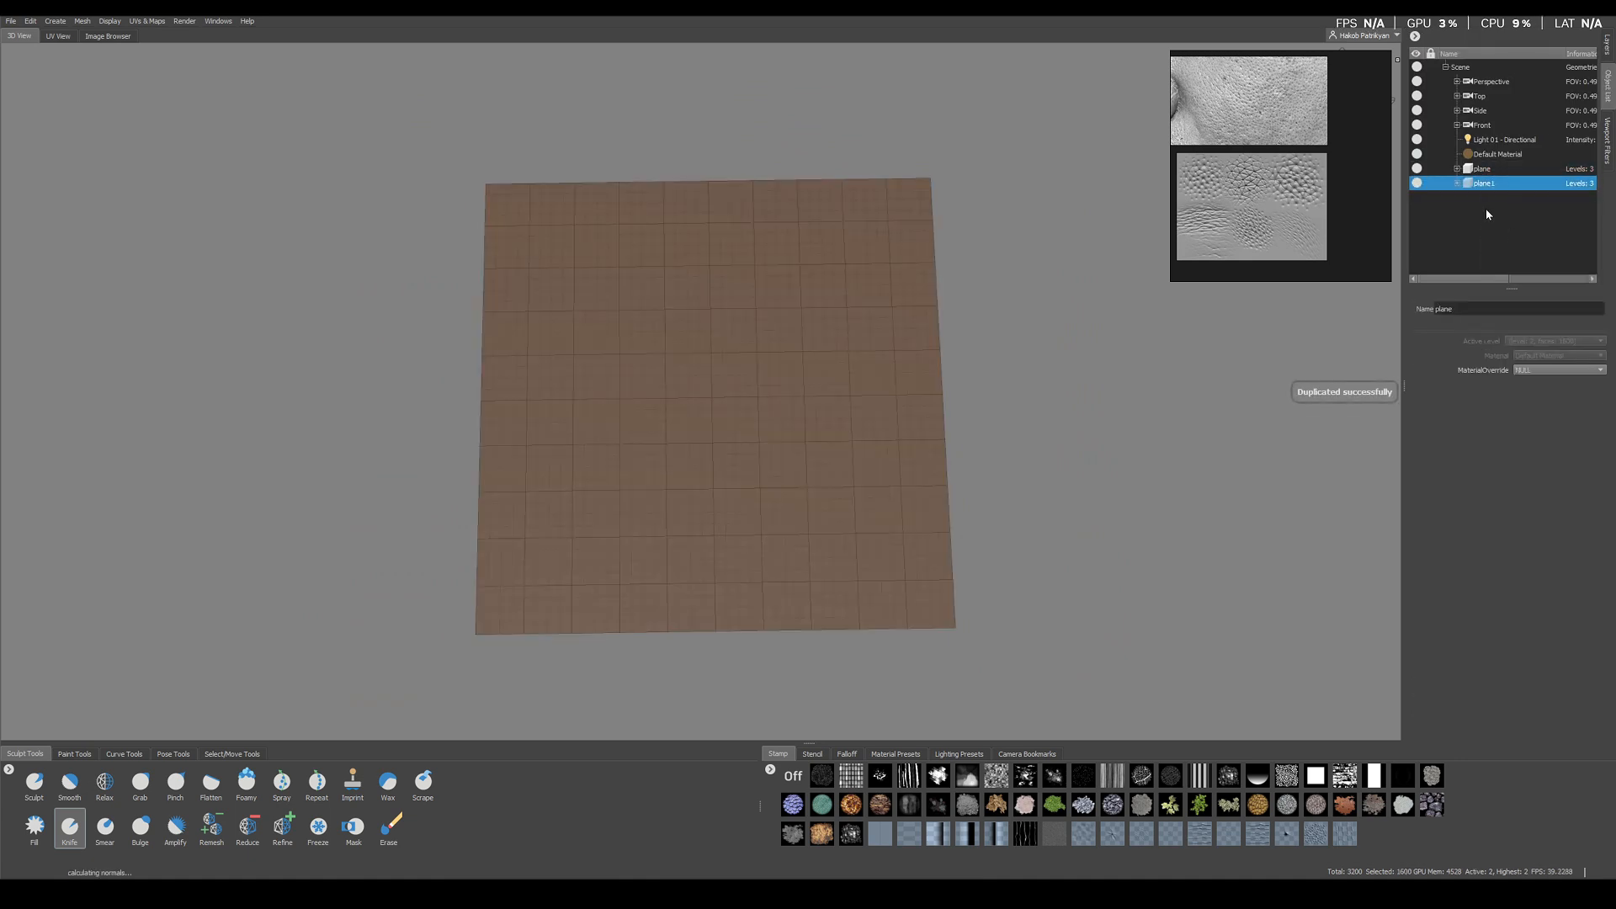
Rename the duplicated plane as bake and hide it, leaving no object selected
double_click(1462, 309)
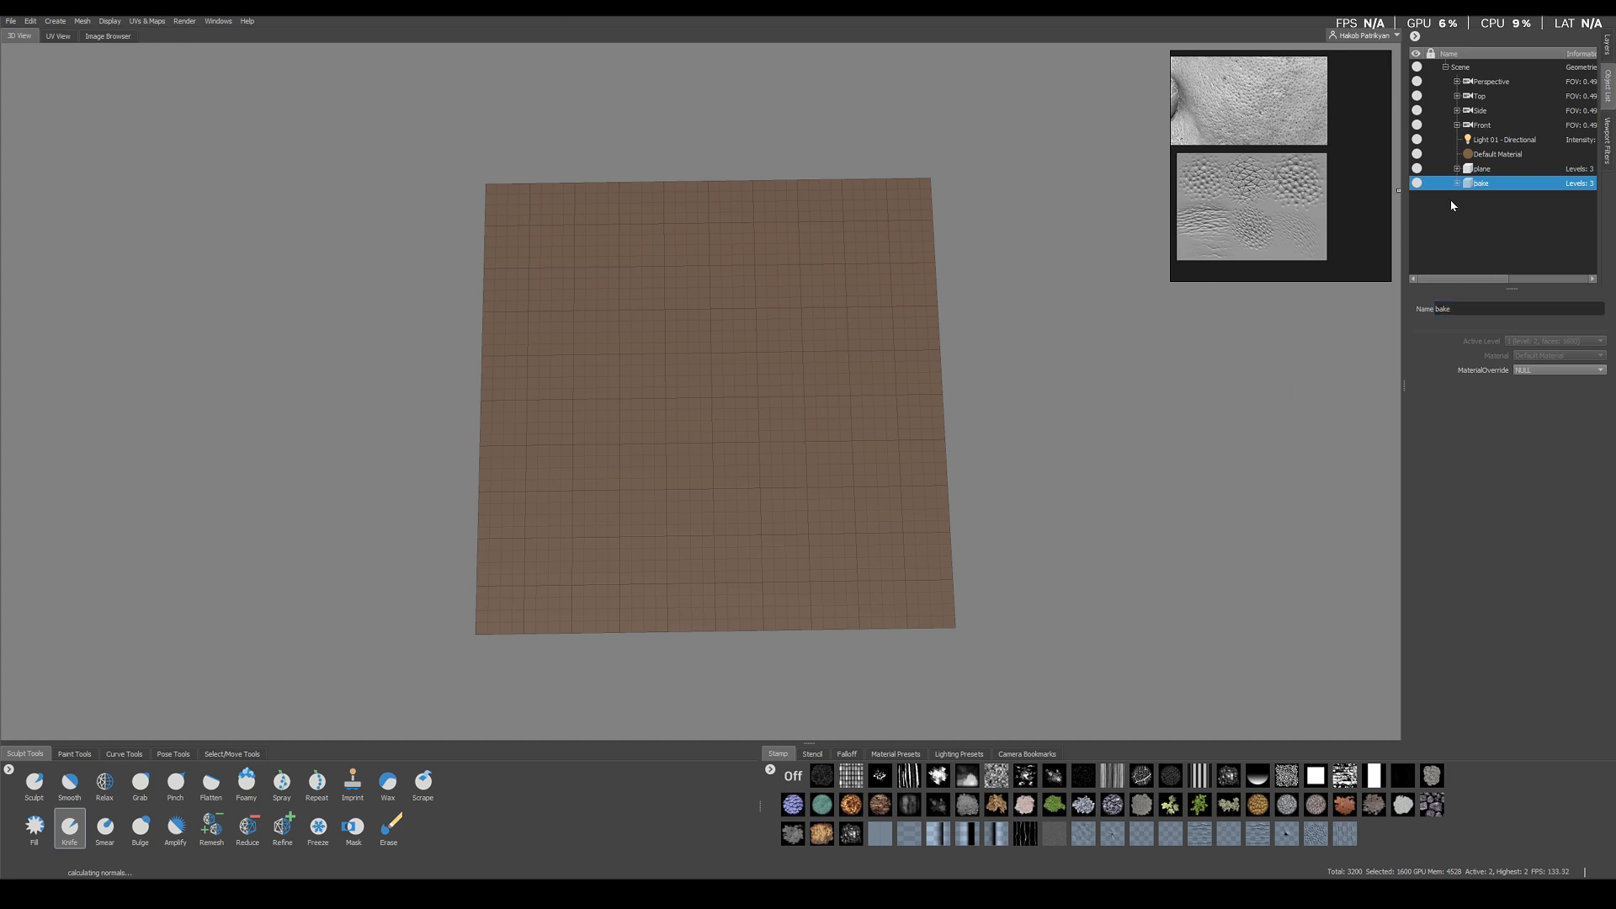
click(1417, 183)
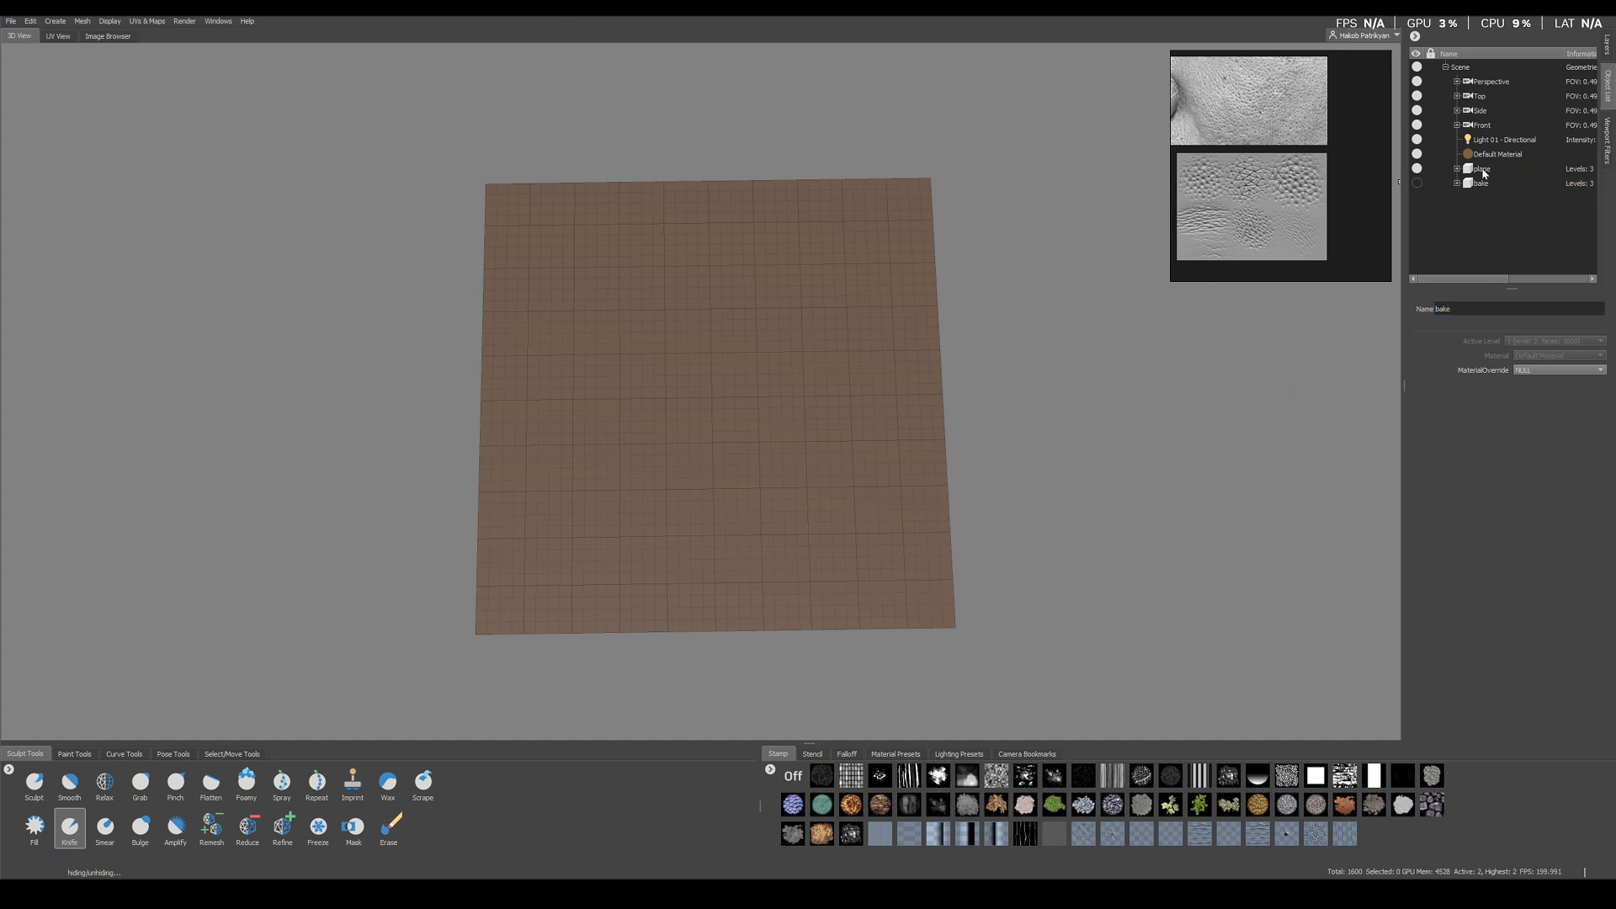
click(1482, 169)
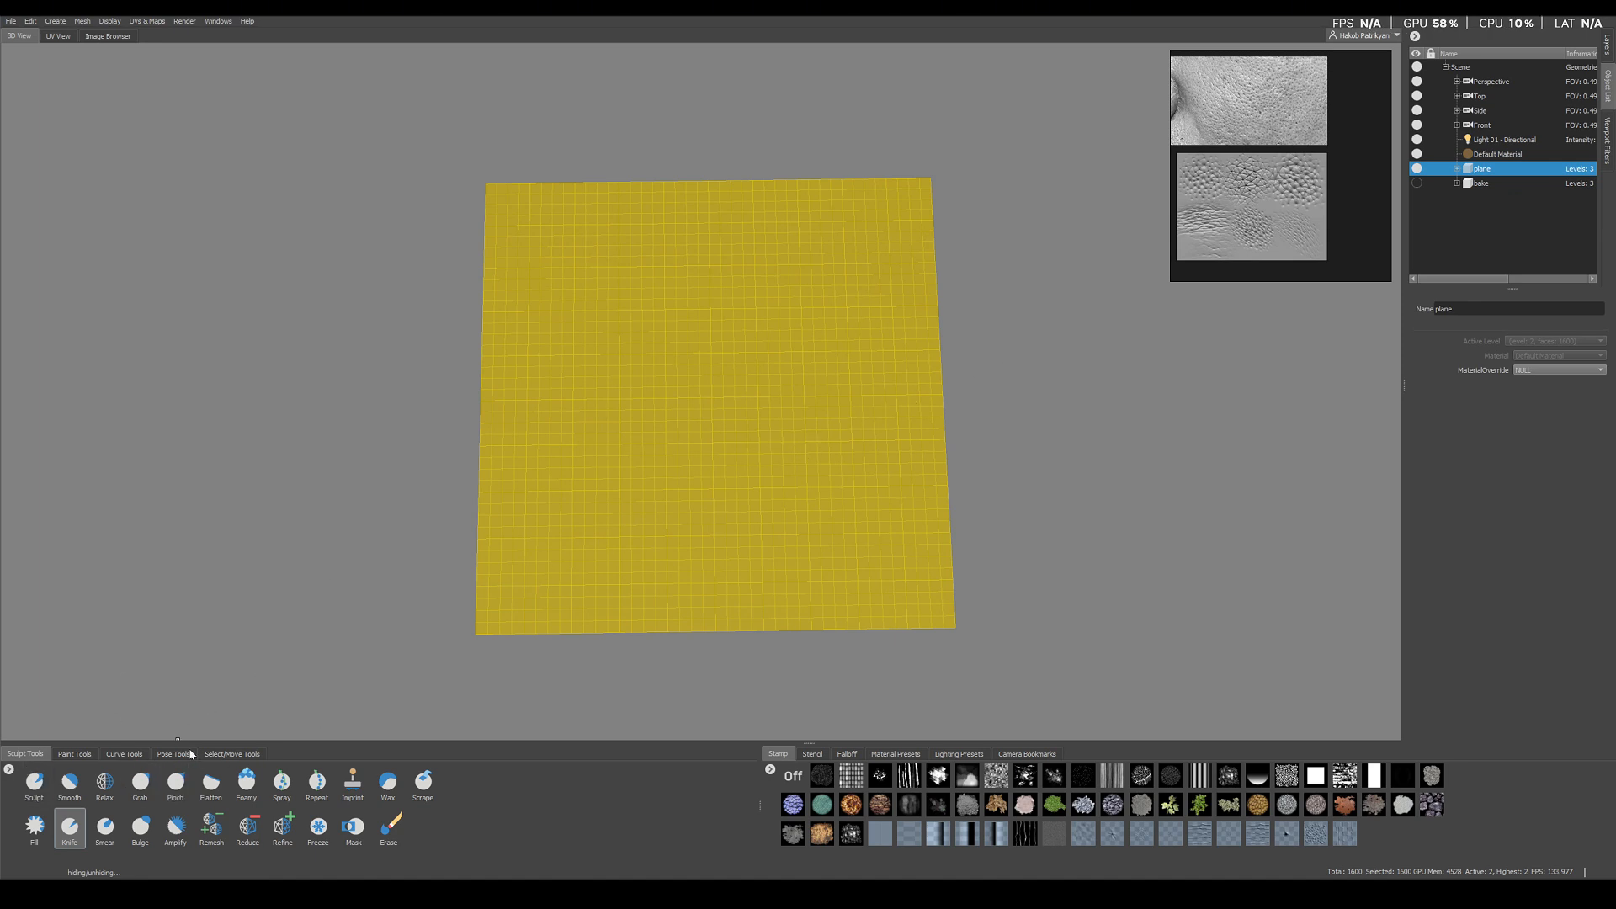
click(231, 753)
click(70, 783)
click(336, 494)
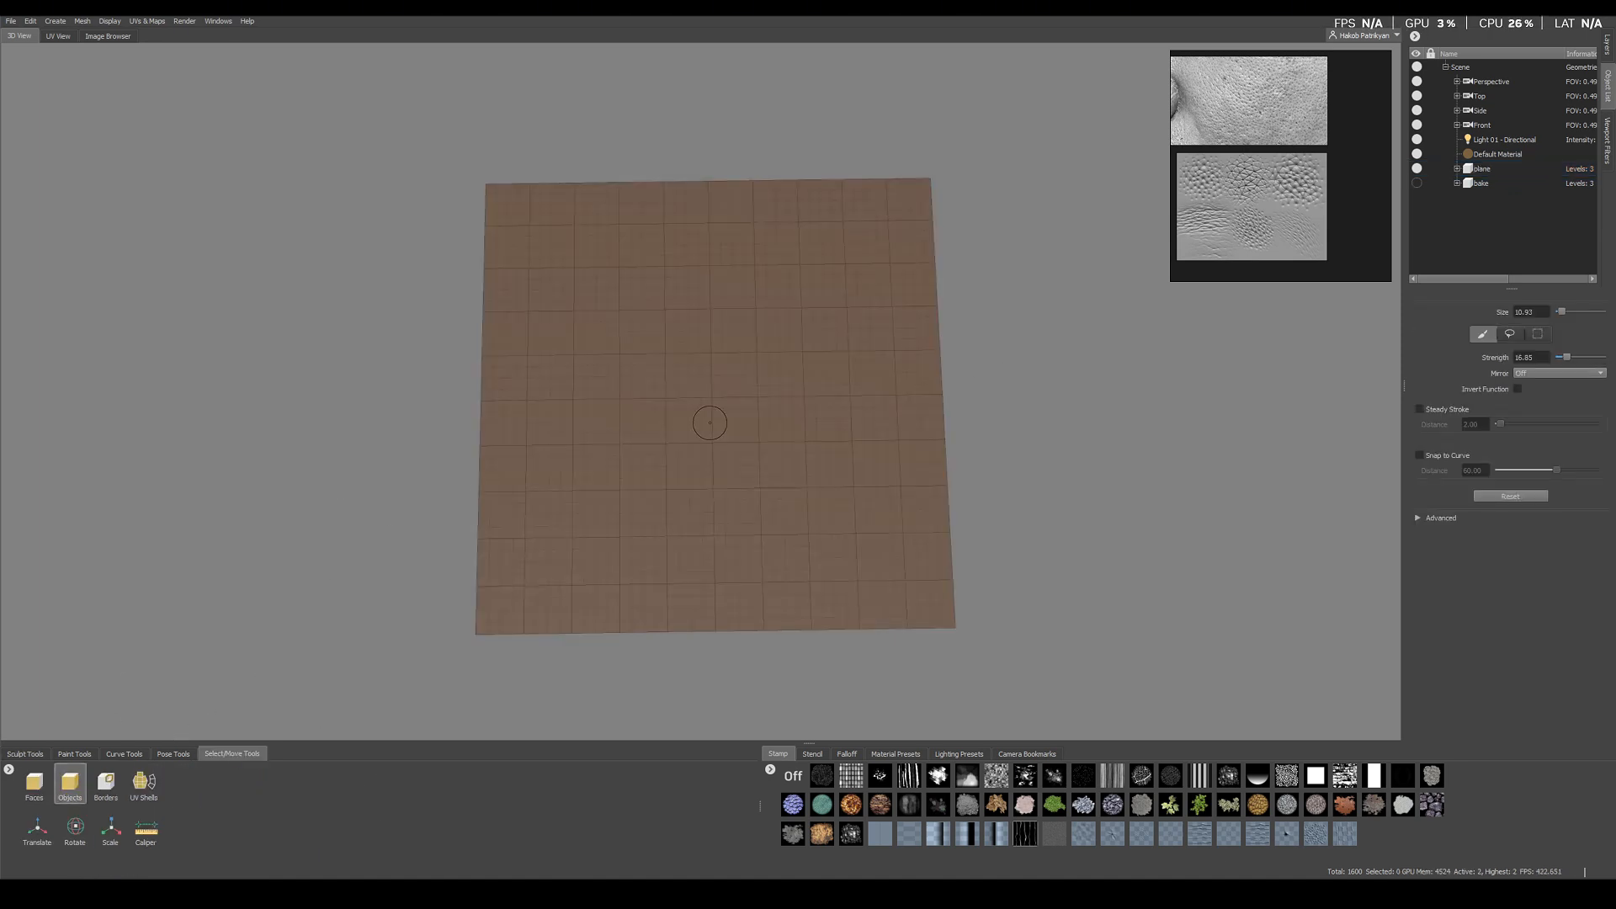
Subdivide the visible plane mesh three times
alt+drag(716, 428, 718, 424)
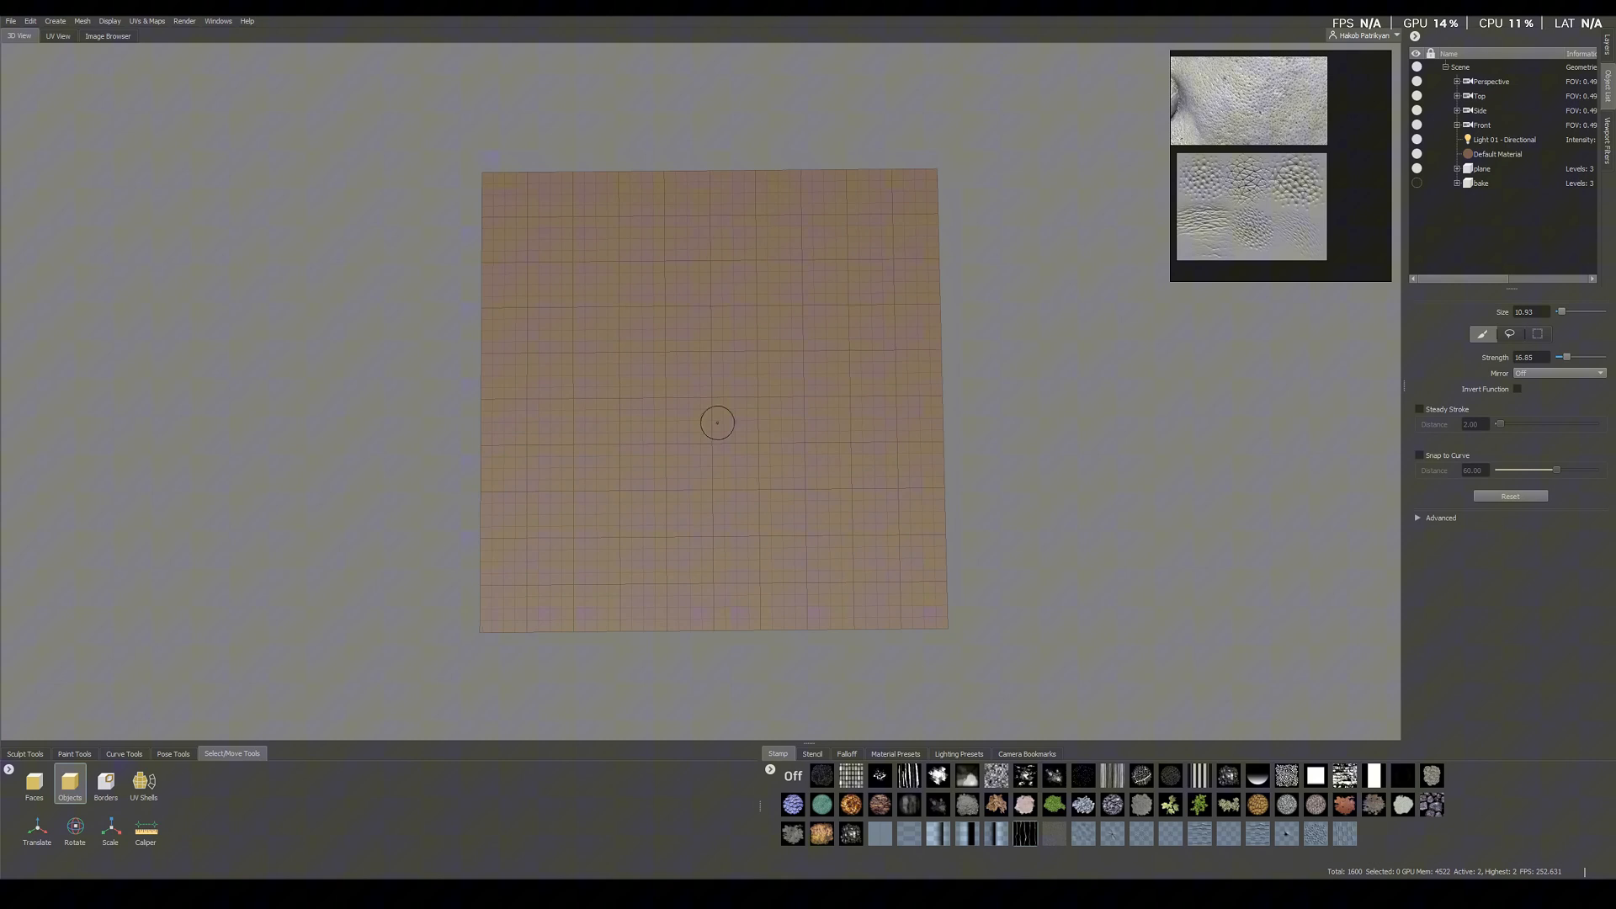
alt+right_drag(718, 423, 738, 506)
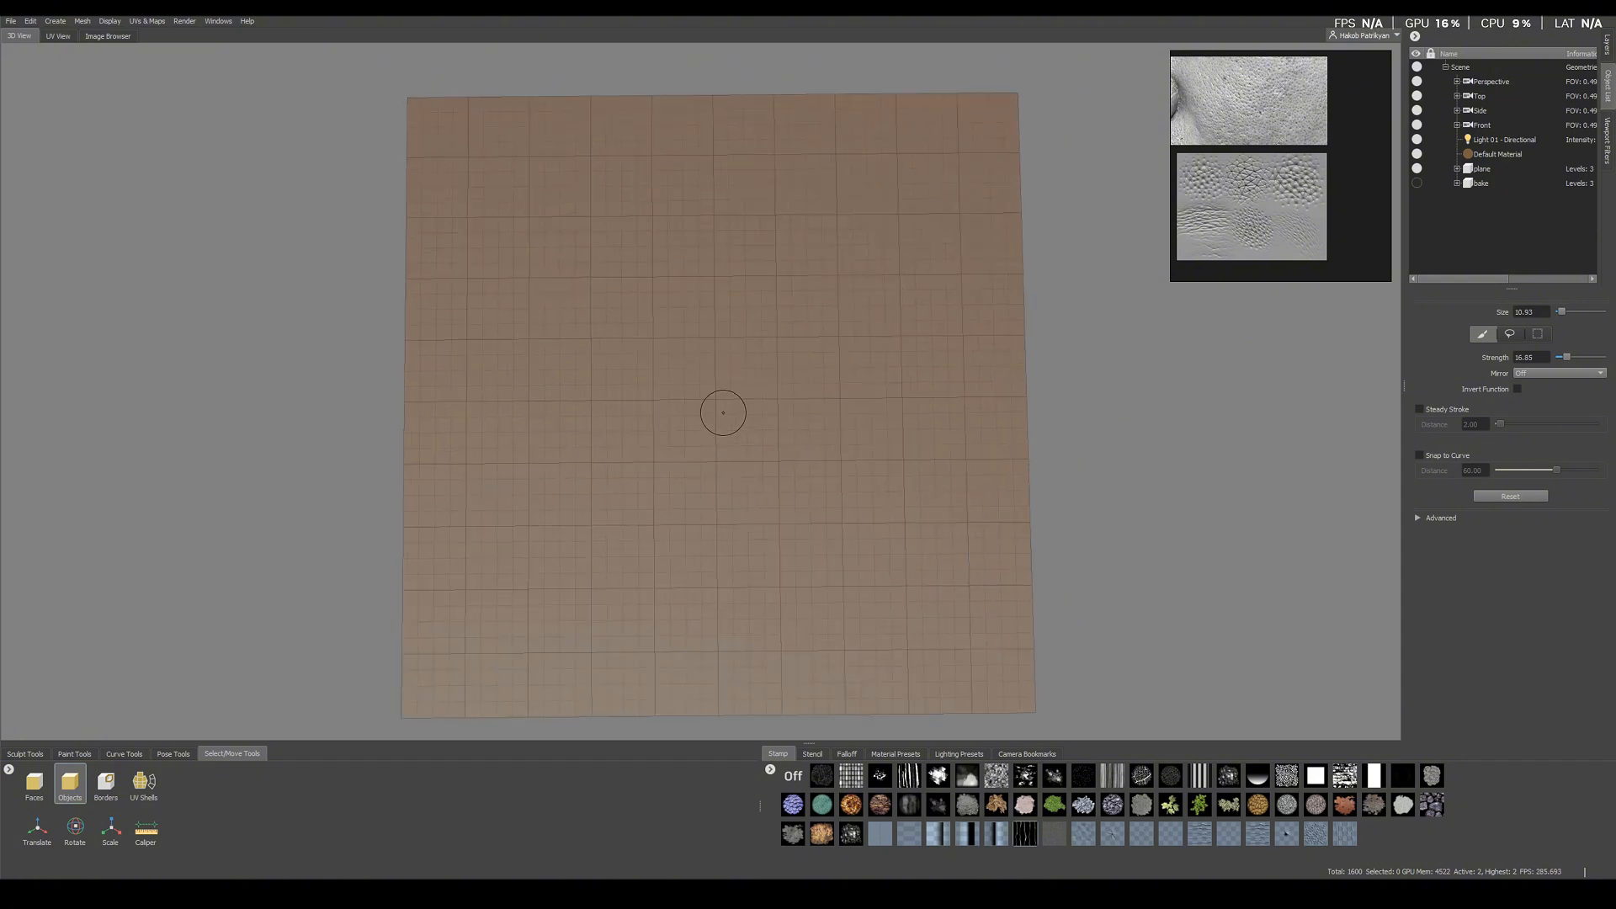
alt+right_drag(715, 413, 719, 485)
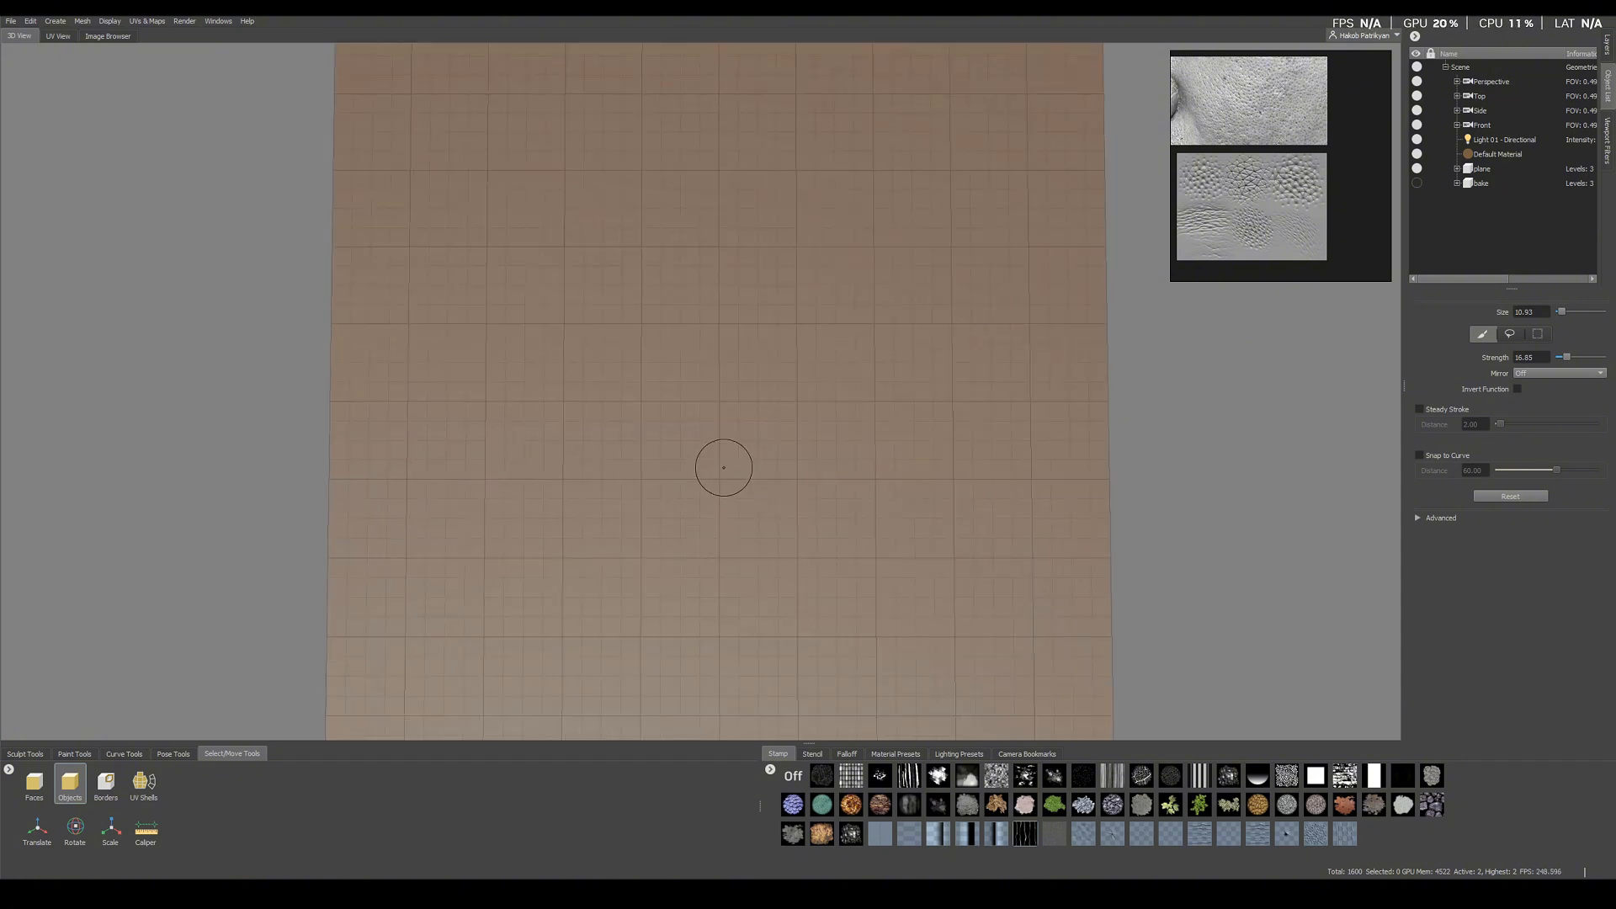
key(shift+d)
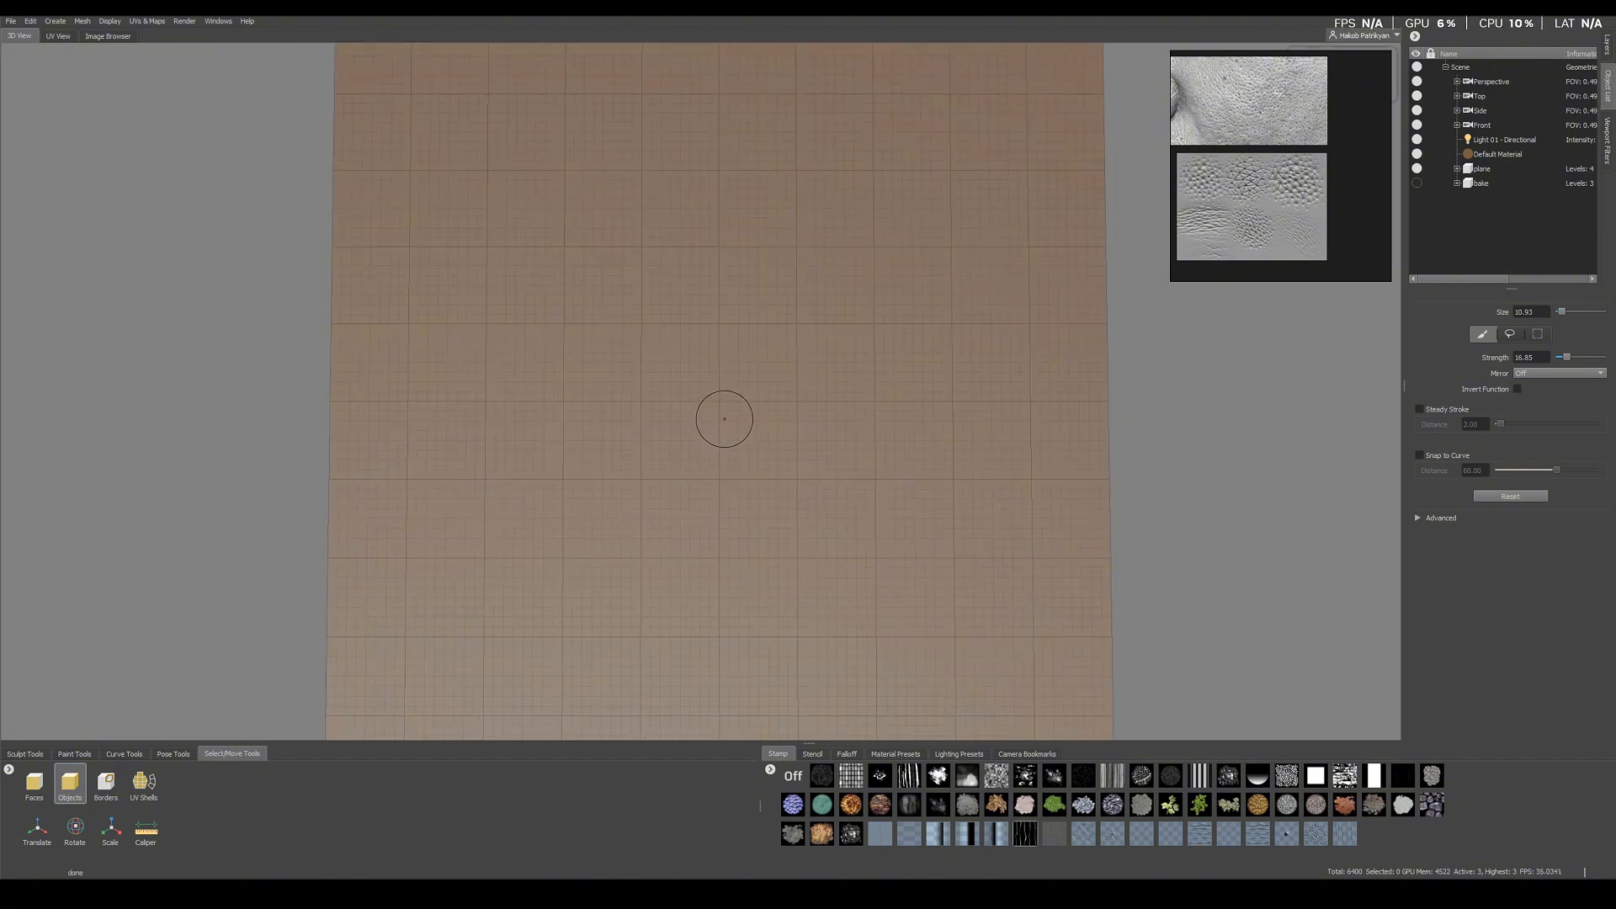
key(shift+d)
mouse_move(718, 420)
alt+mouse_down()
mouse_move(718, 383)
mouse_move(705, 408)
alt+mouse_up()
key(w)
key(w)
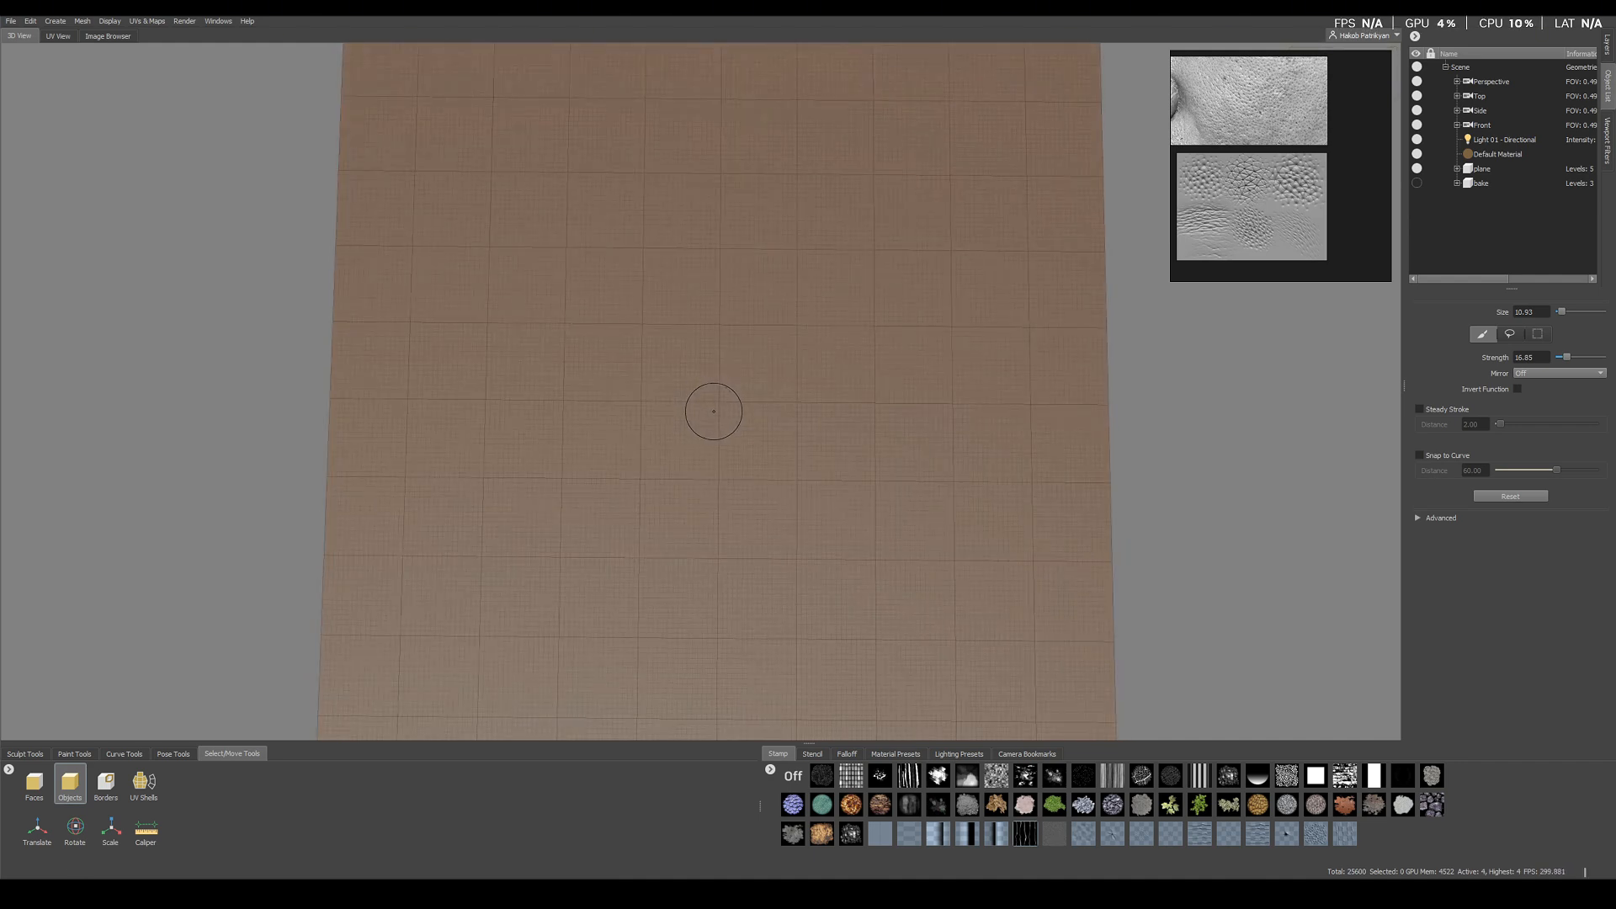
key(shift+d)
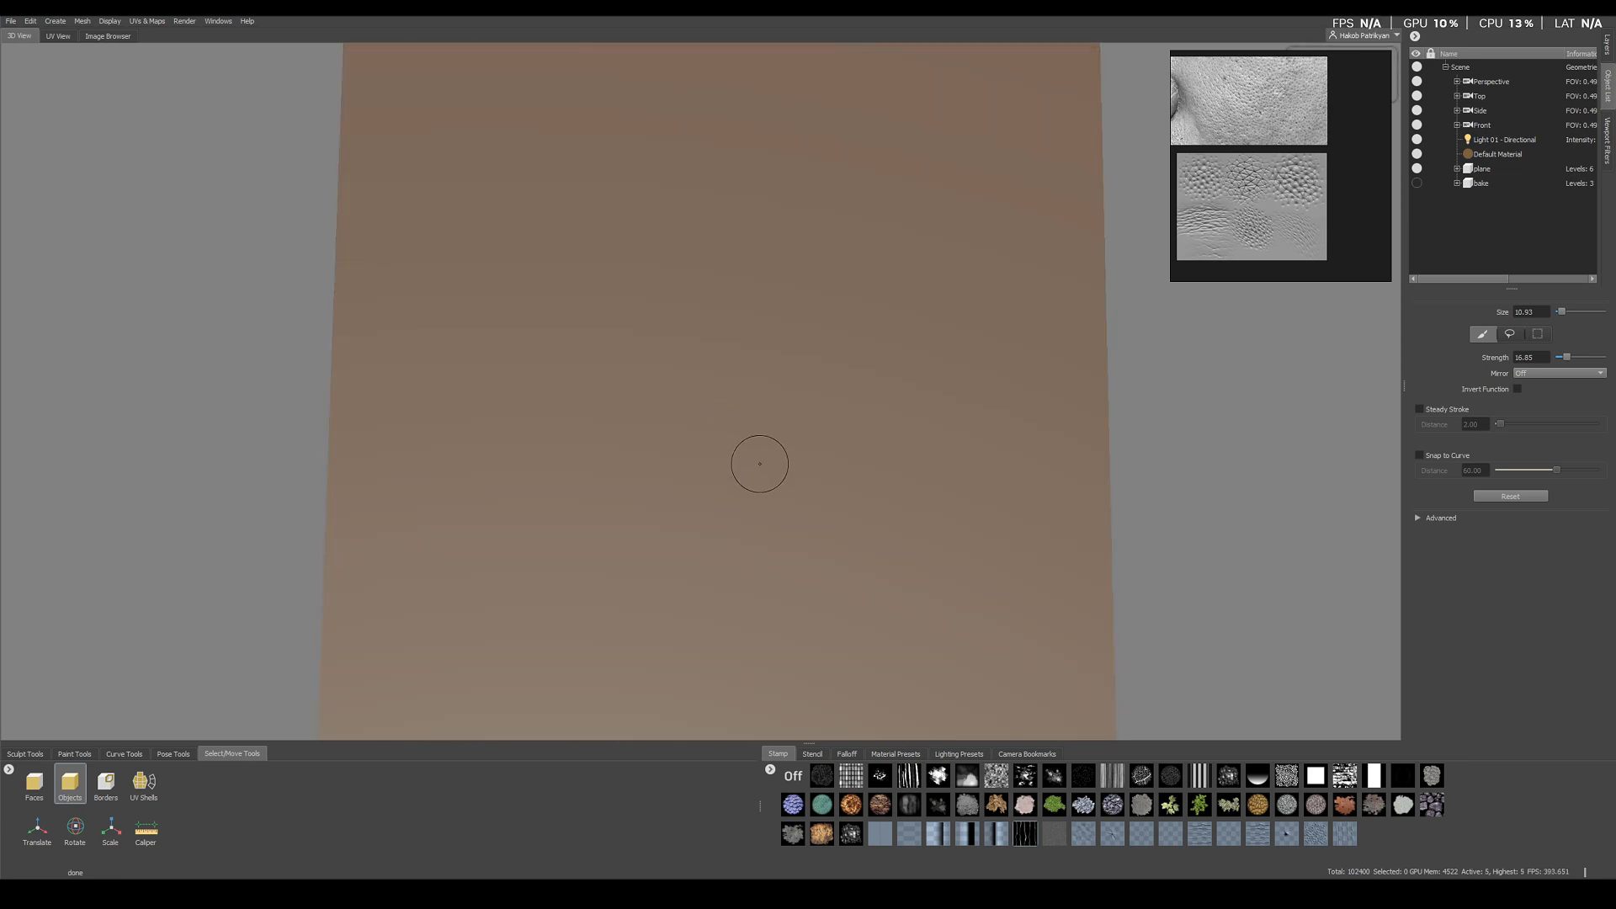
Create a new sculpt layer on the plane and name it pore
scroll(760, 463, down, 2)
click(1606, 40)
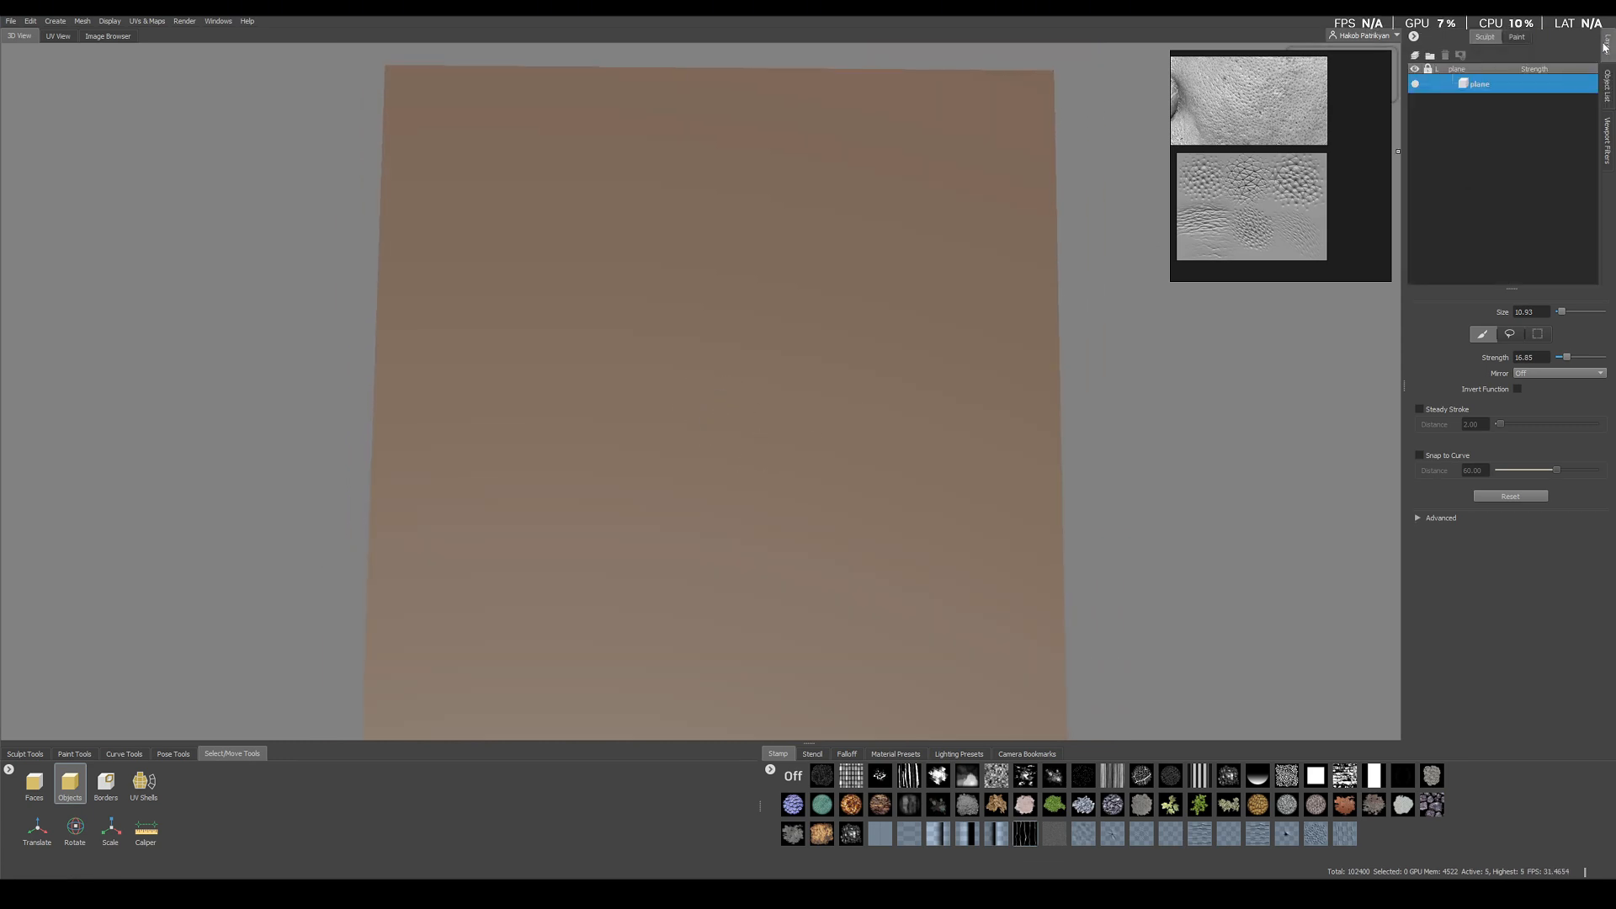
right_click(1445, 158)
click(1483, 165)
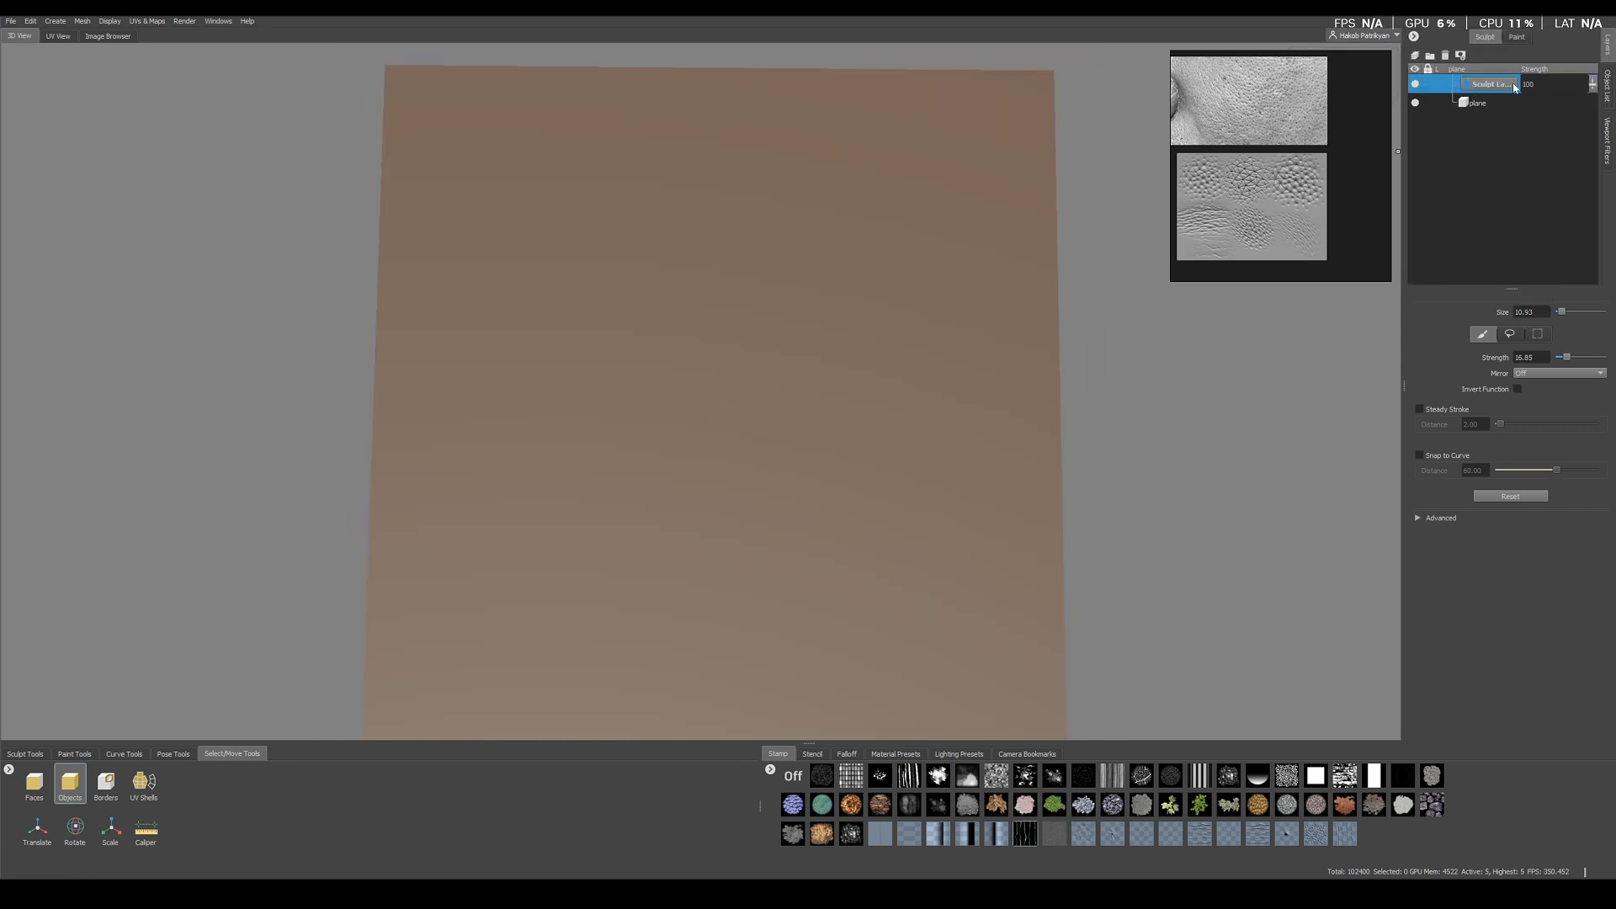
double_click(1493, 84)
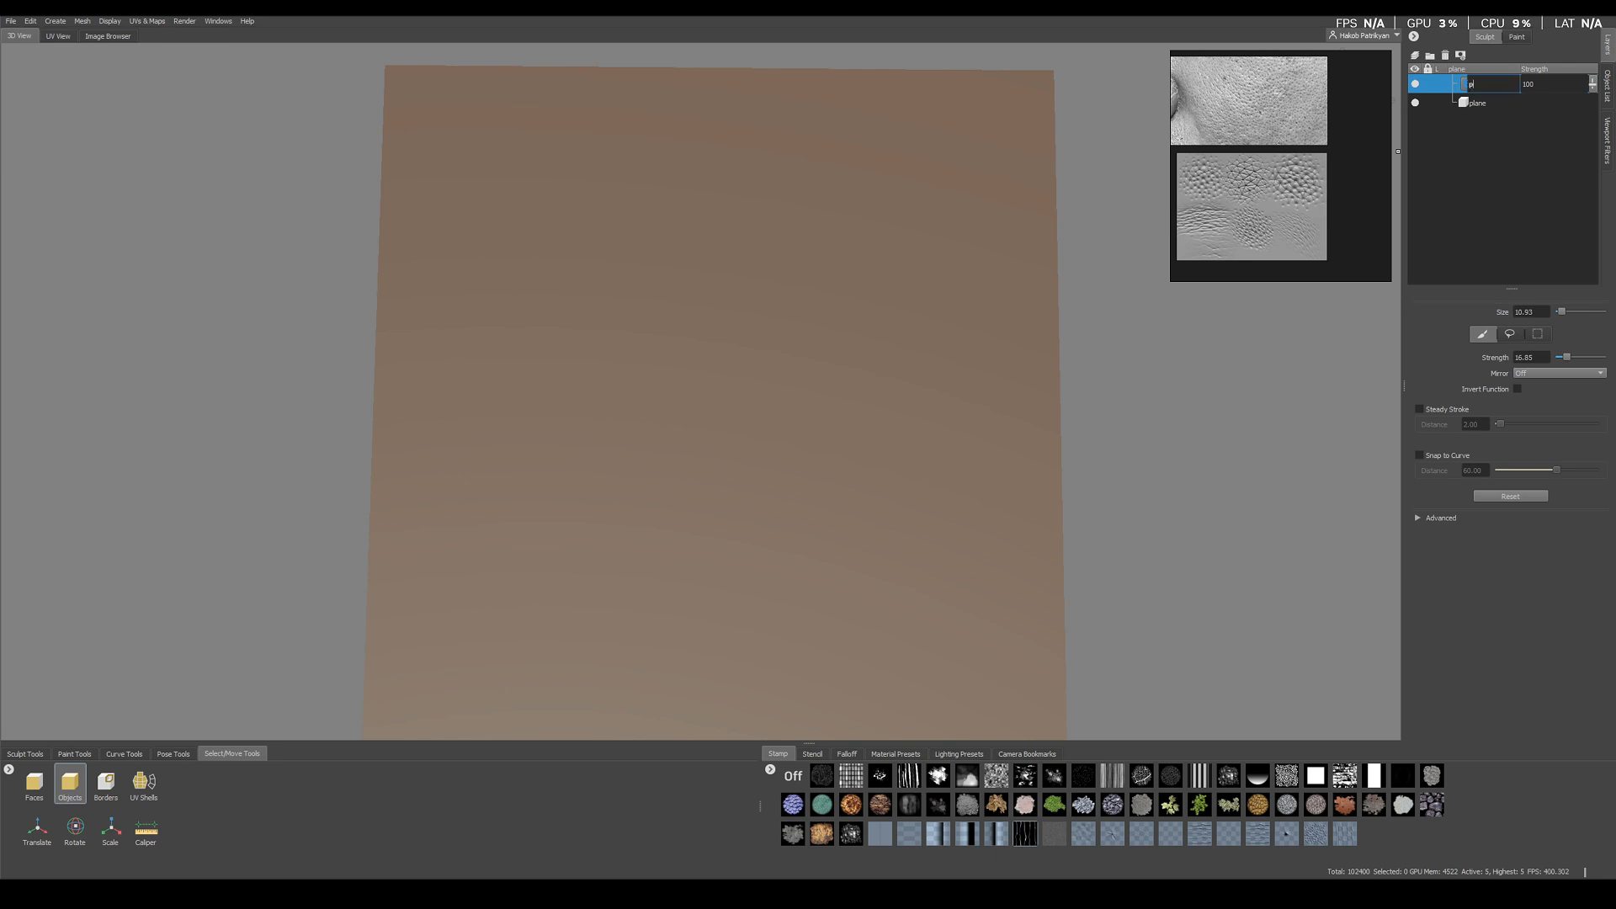
key(Return)
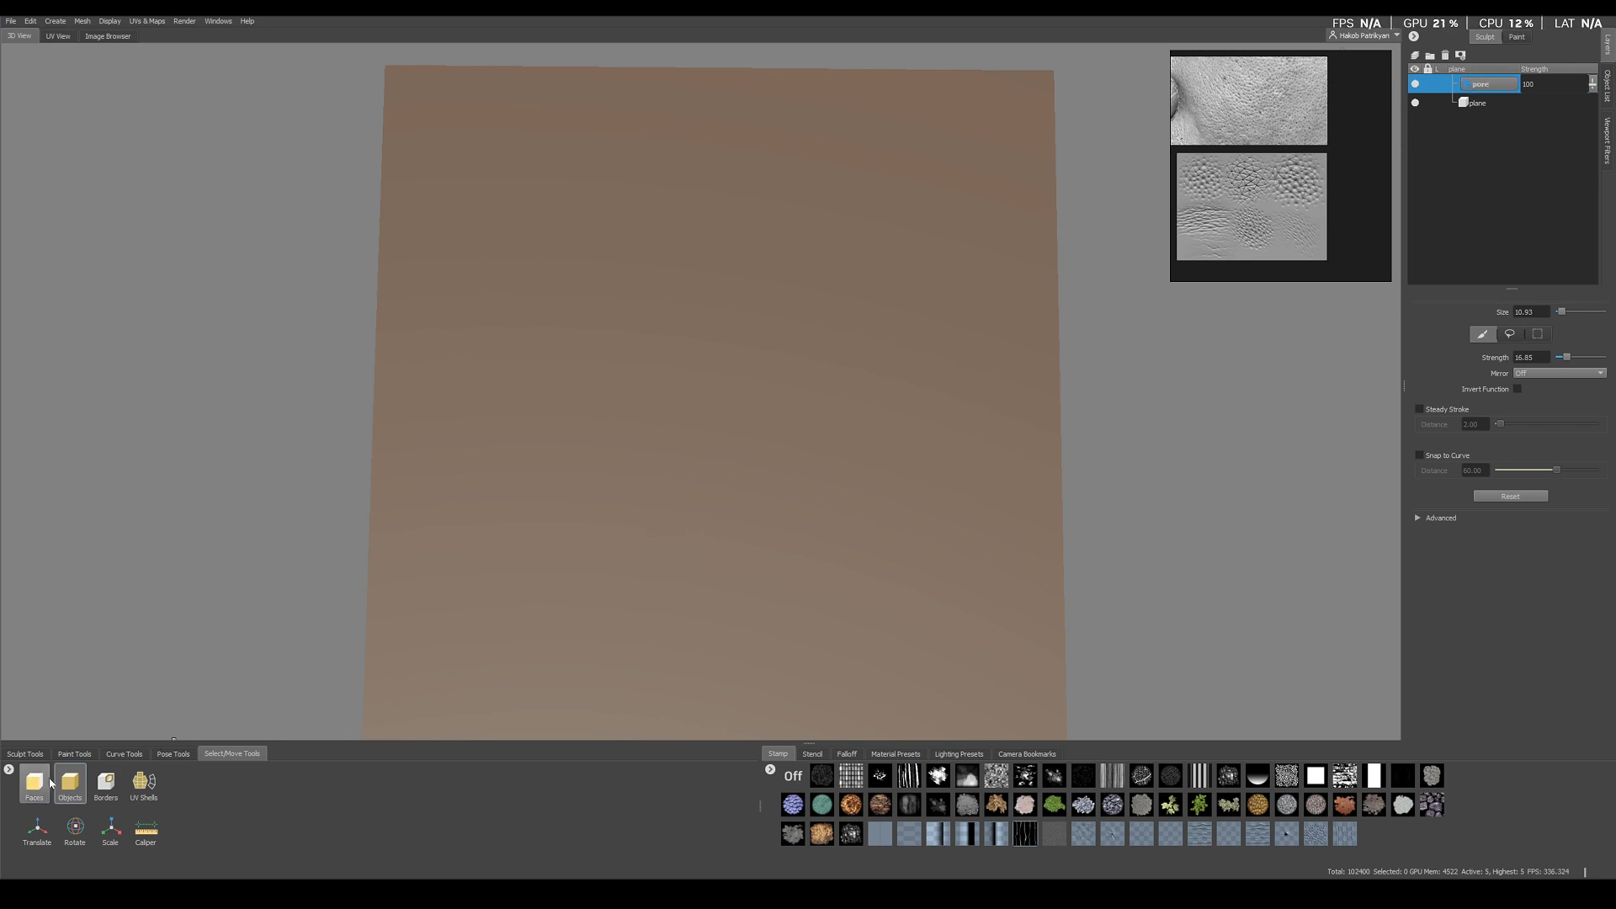
Display the plane's wireframe, choose the Grab sculpt brush and bring up the falloff presets
key(w)
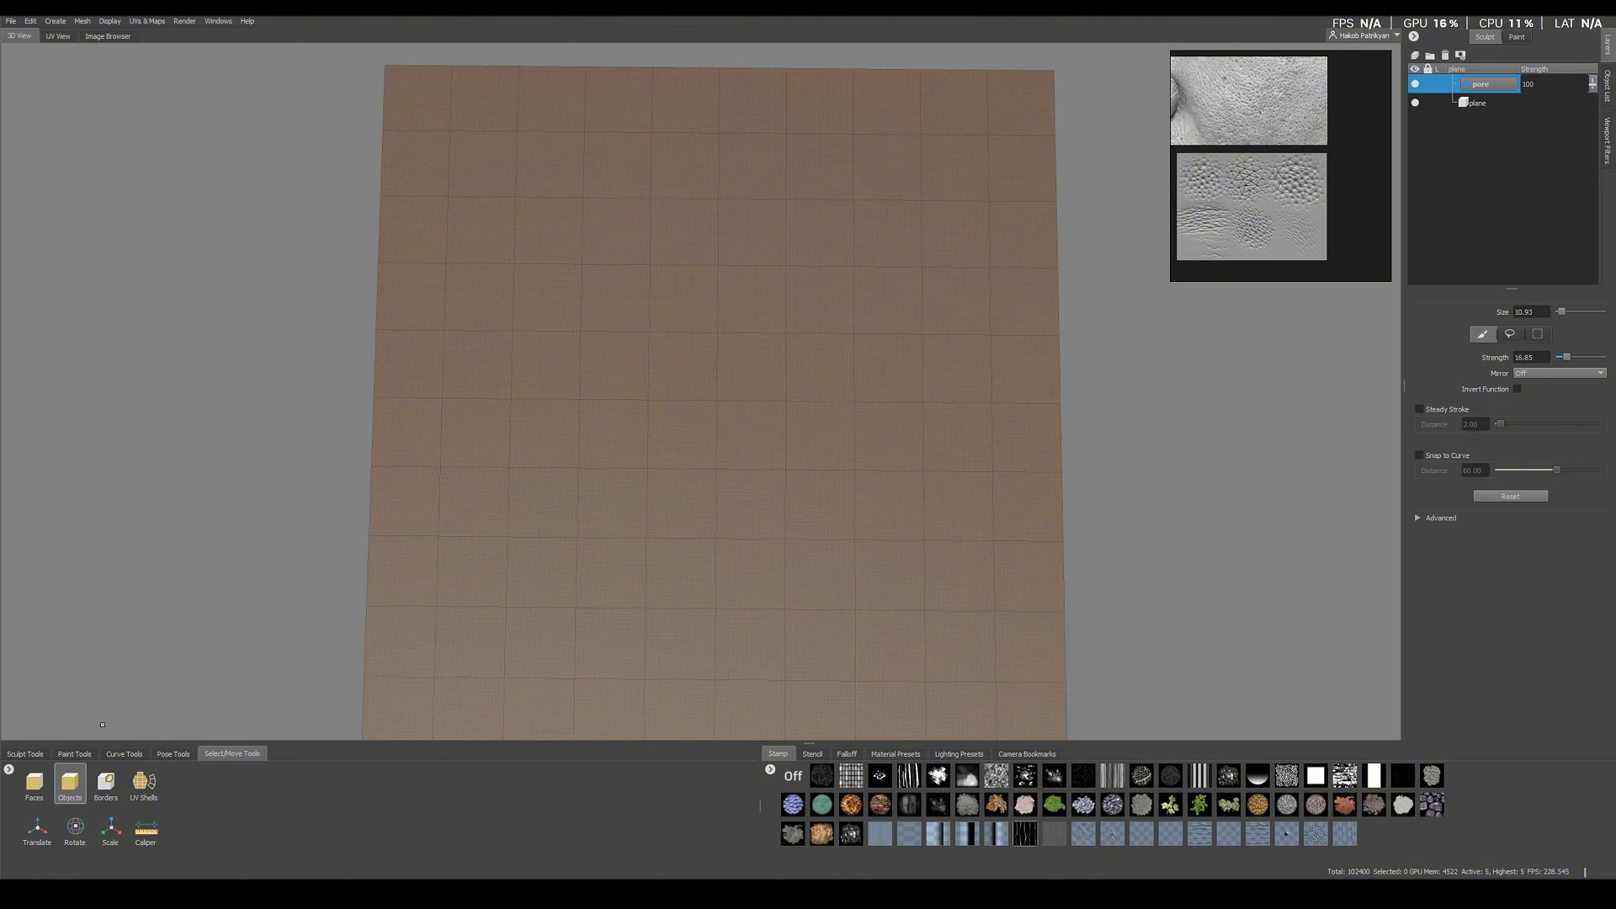
scroll(735, 401, down, 3)
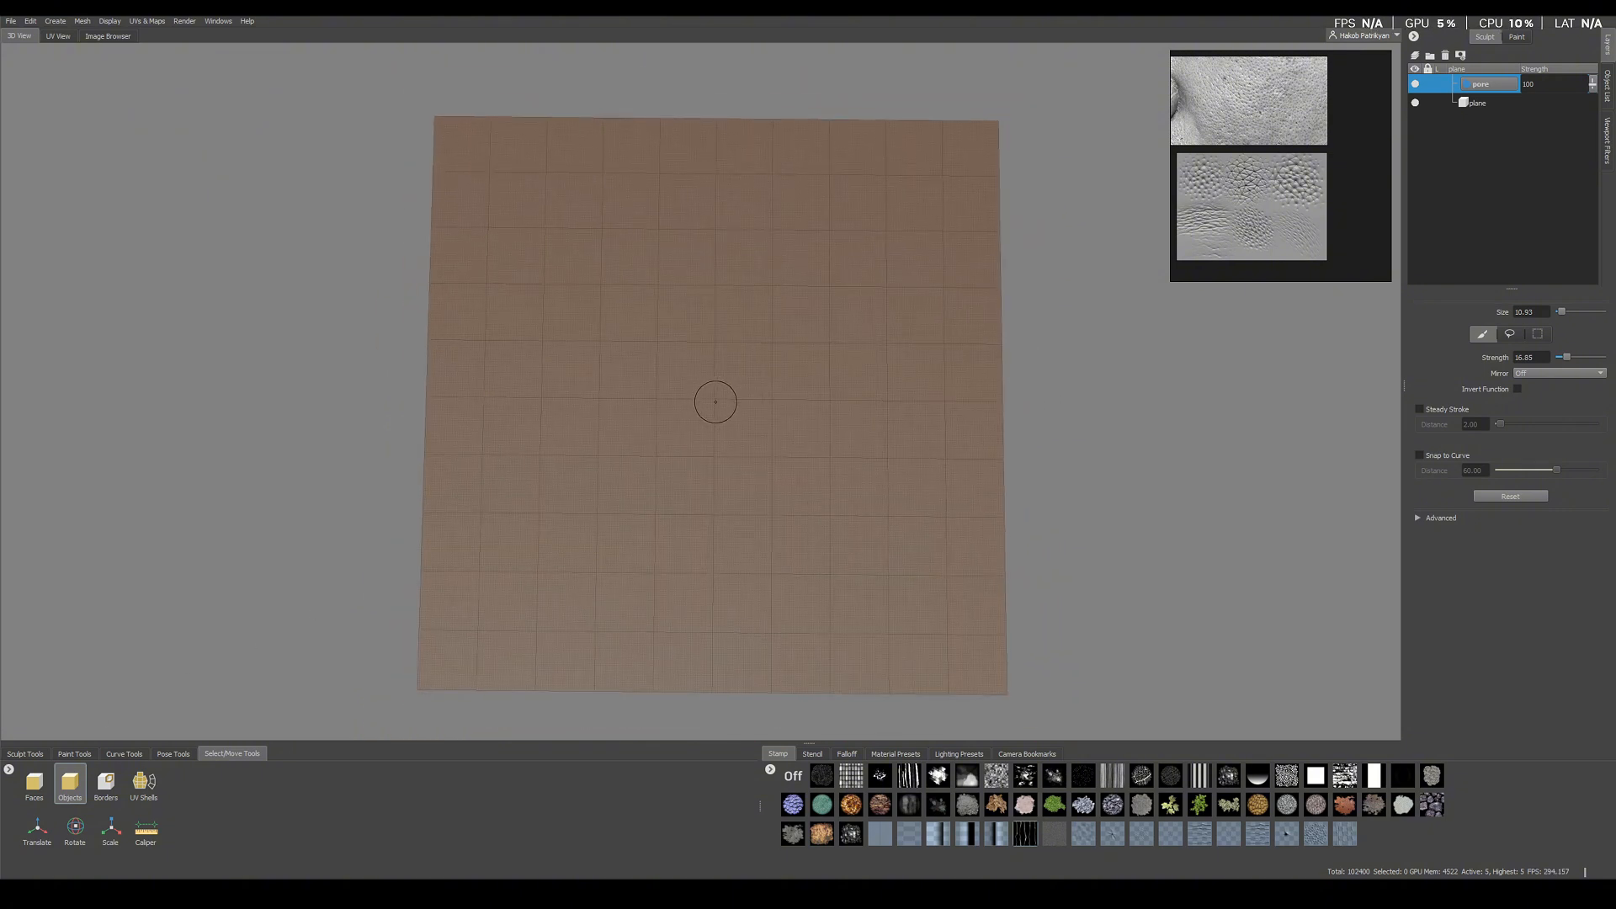
click(10, 753)
click(140, 782)
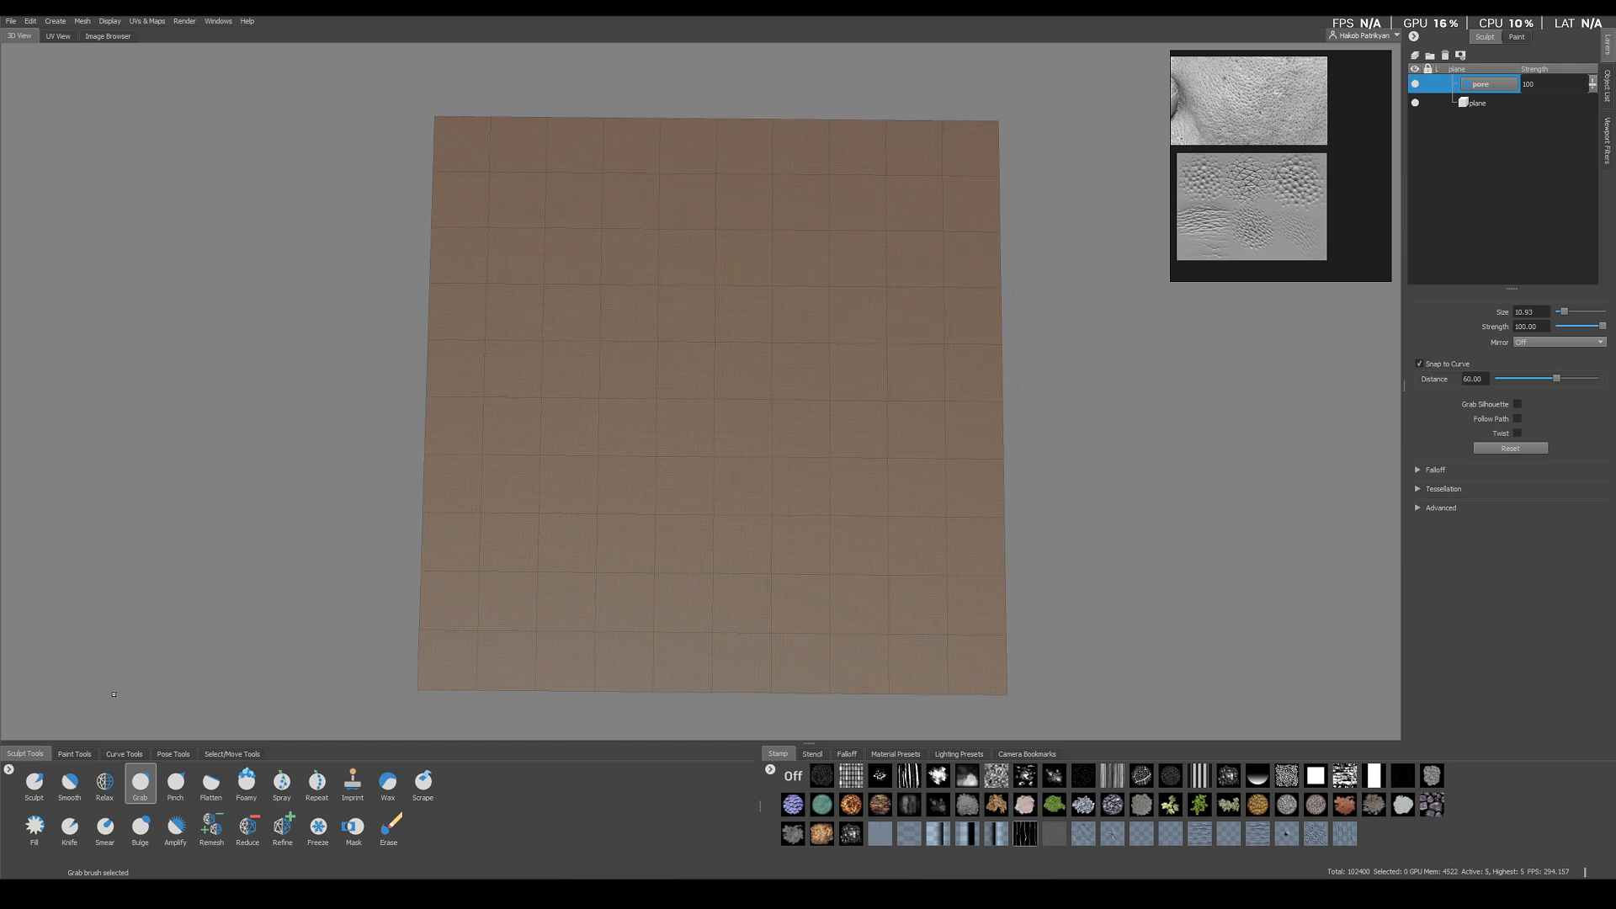
click(847, 755)
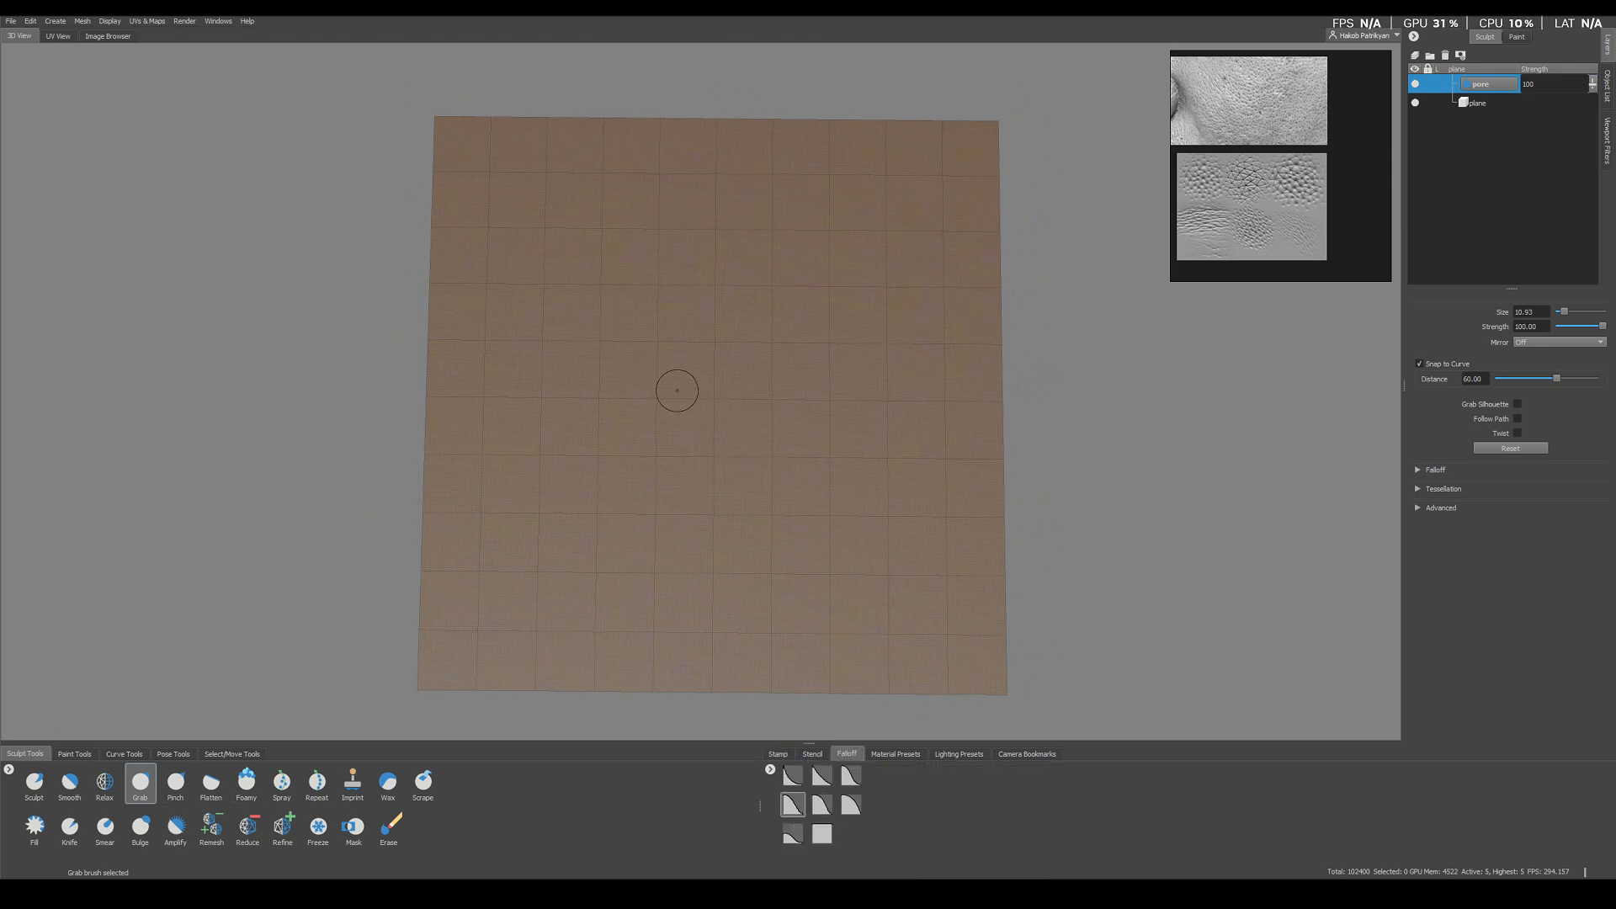
Enlarge the Grab brush to a size of 28.31 and undo the last change on the plane
alt+drag(704, 397, 711, 396)
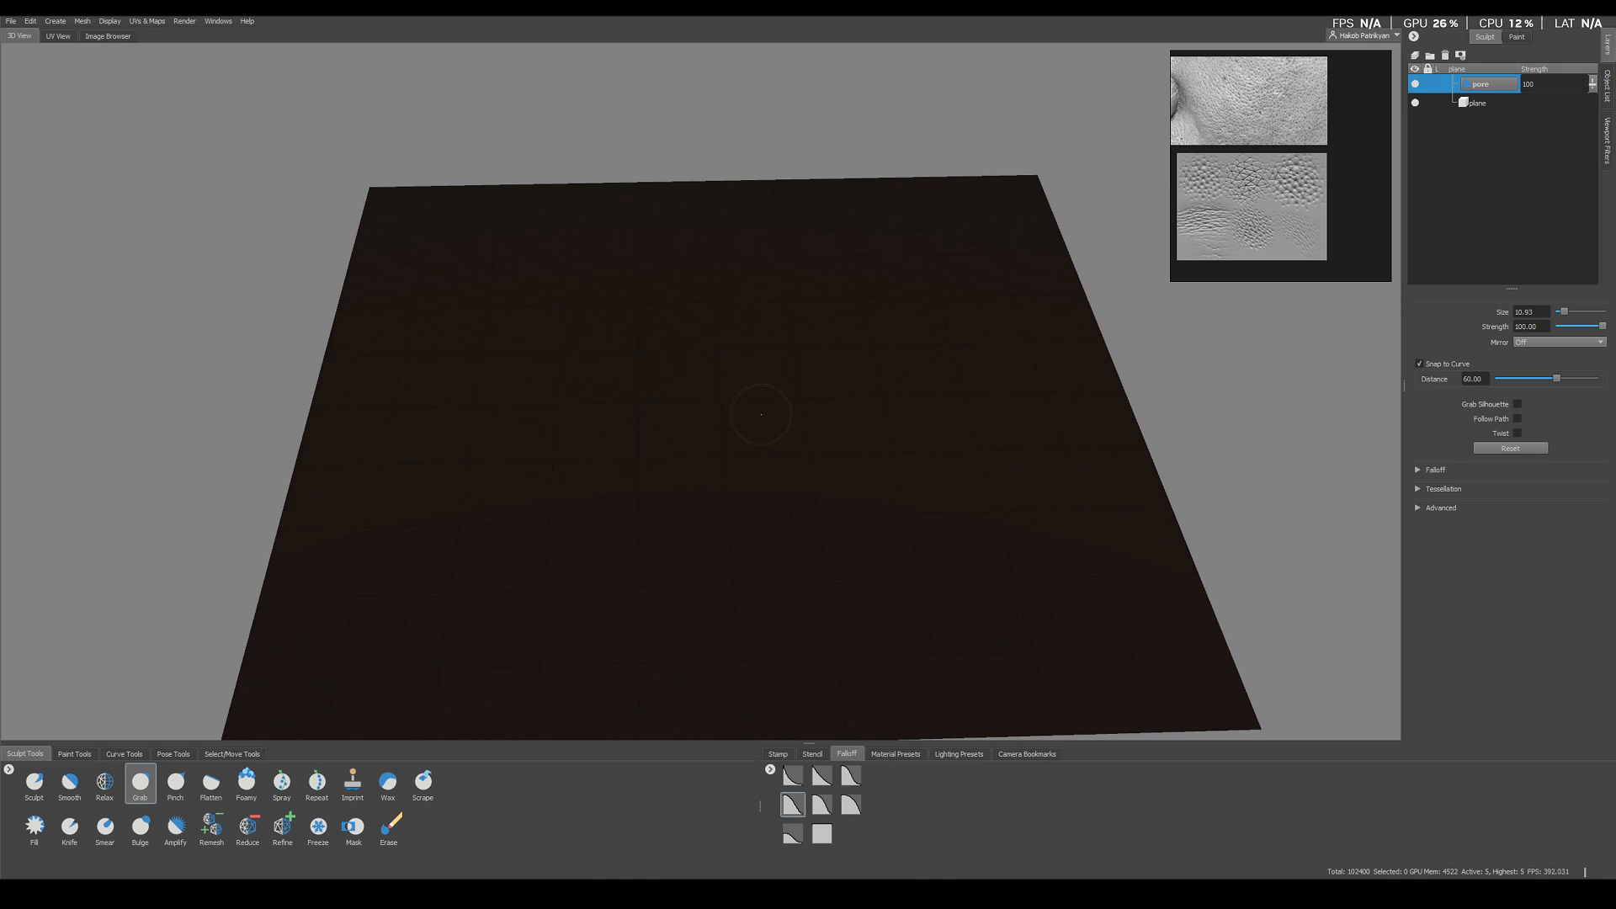
mouse_move(736, 394)
alt+mouse_down()
mouse_move(732, 423)
mouse_move(706, 362)
mouse_move(653, 494)
mouse_move(775, 392)
alt+mouse_up()
key(ctrl+z)
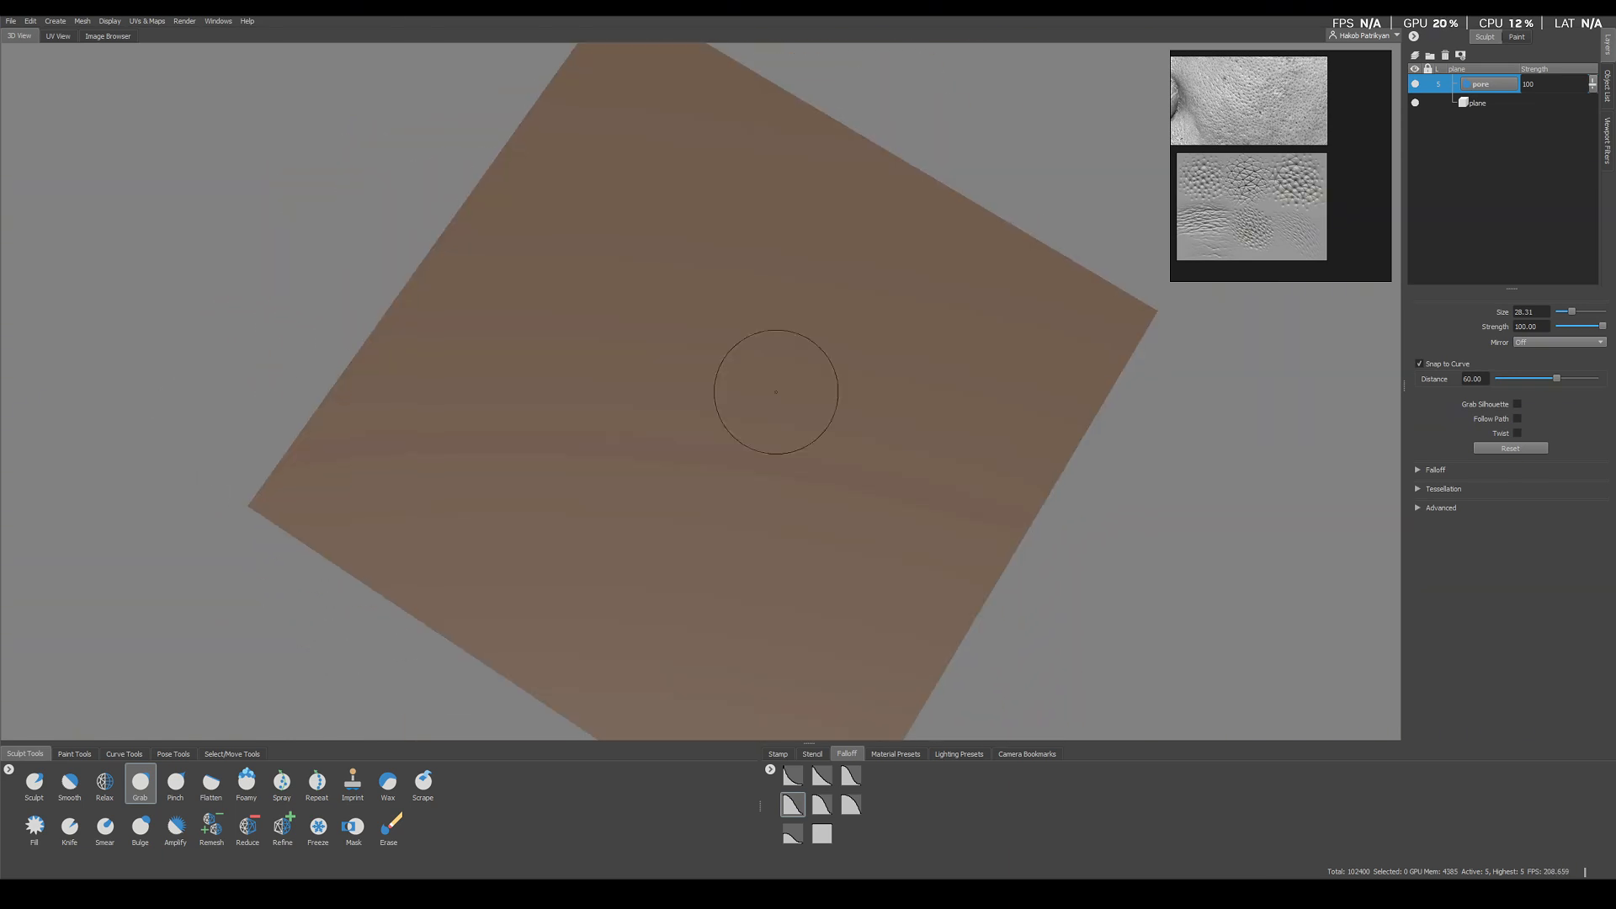
Examine the plane's shading from several angles and check its Default Material properties, leaving them as they are
click(1609, 85)
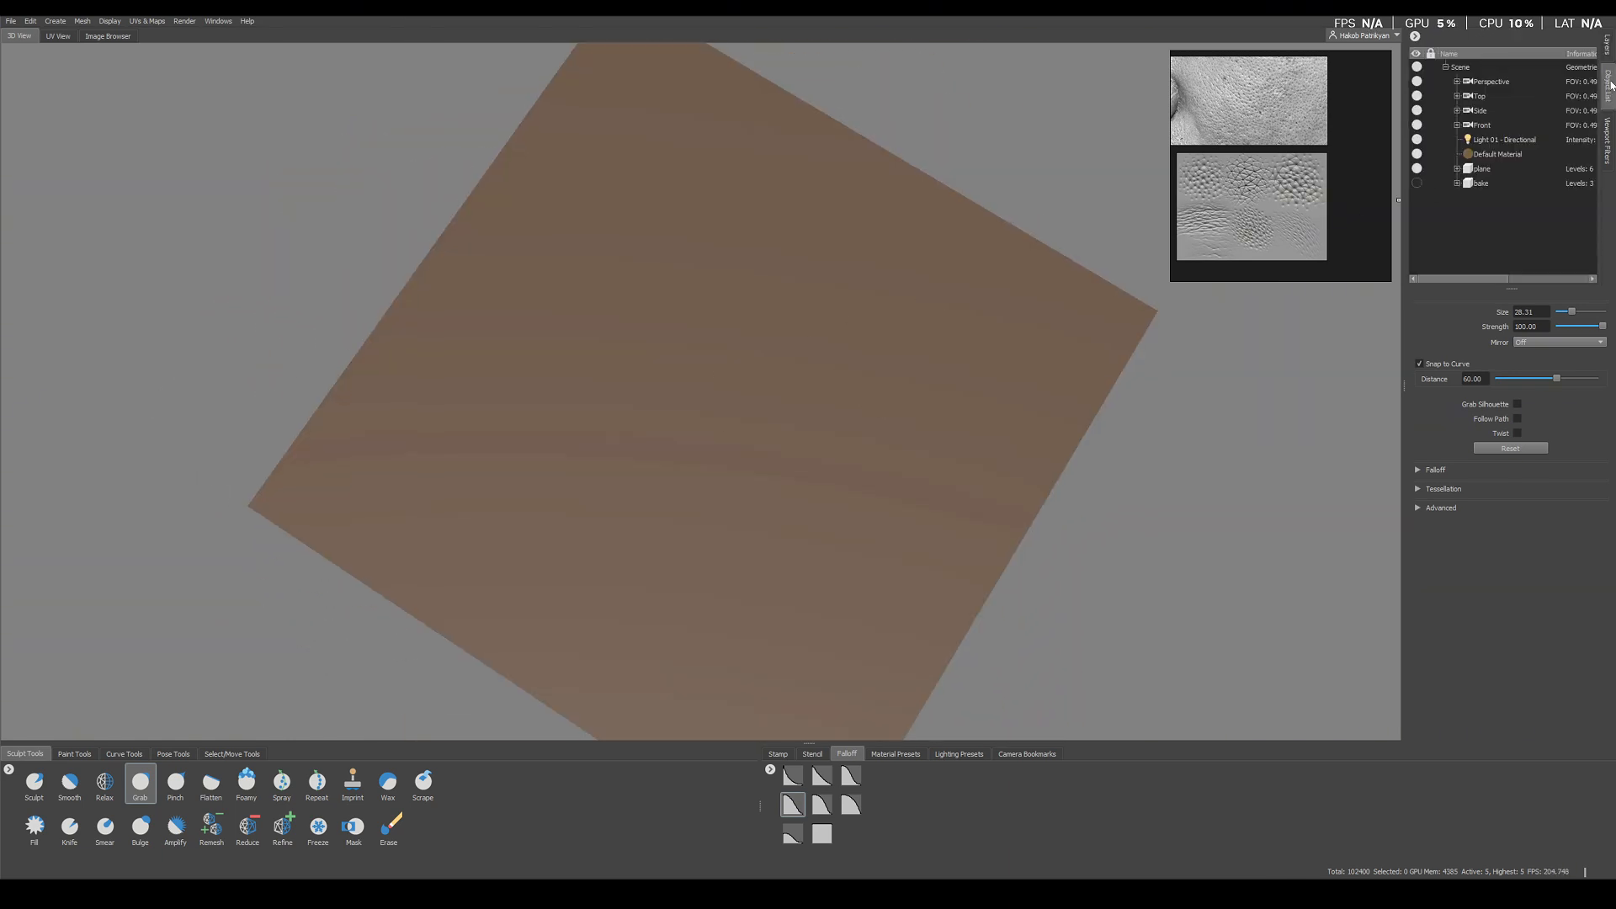
click(1610, 51)
alt+drag(650, 441, 758, 411)
alt+right_drag(758, 411, 770, 484)
alt+drag(770, 484, 736, 459)
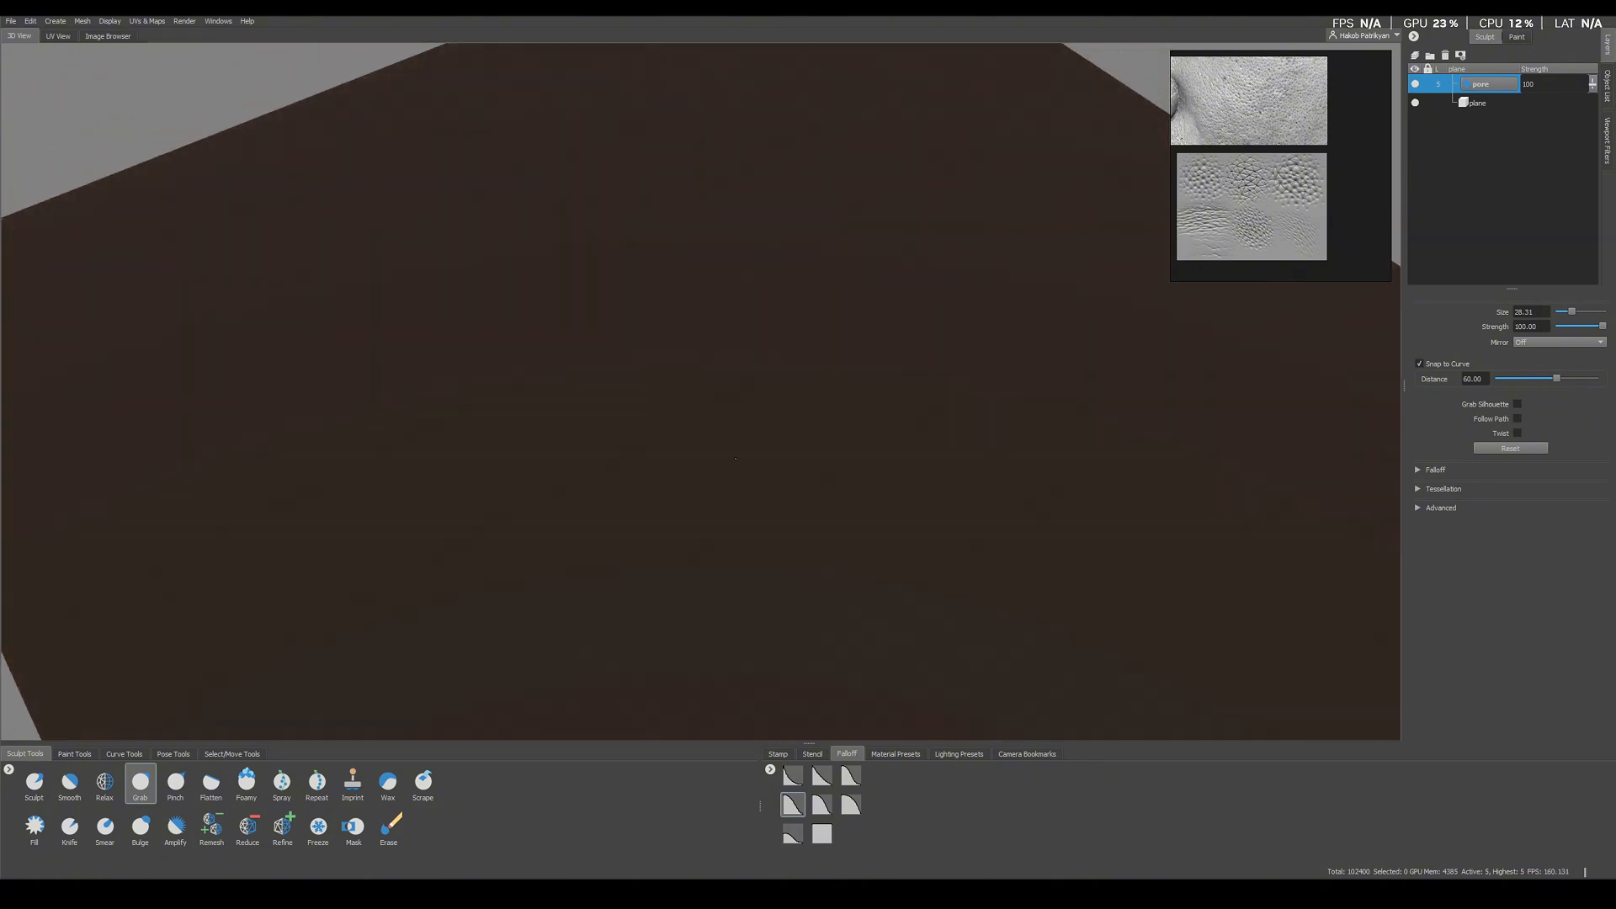
mouse_move(738, 400)
mouse_down()
mouse_move(731, 353)
mouse_move(728, 442)
mouse_move(705, 293)
mouse_up()
drag(697, 366, 725, 403)
key(f)
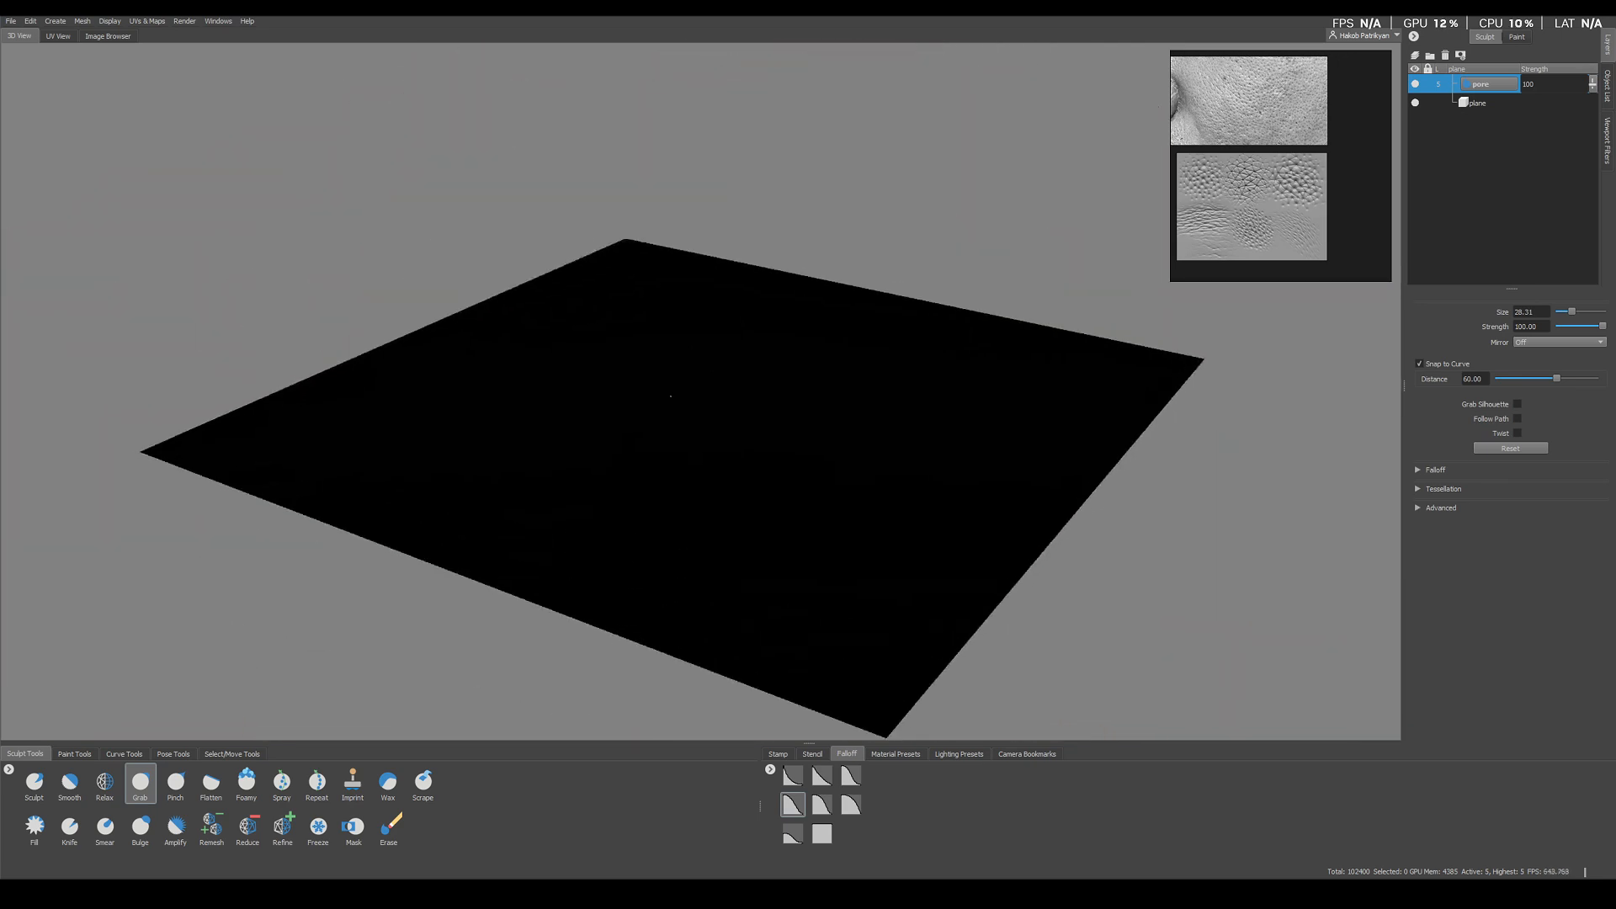
mouse_move(635, 459)
mouse_down()
mouse_move(636, 337)
mouse_move(635, 404)
mouse_up()
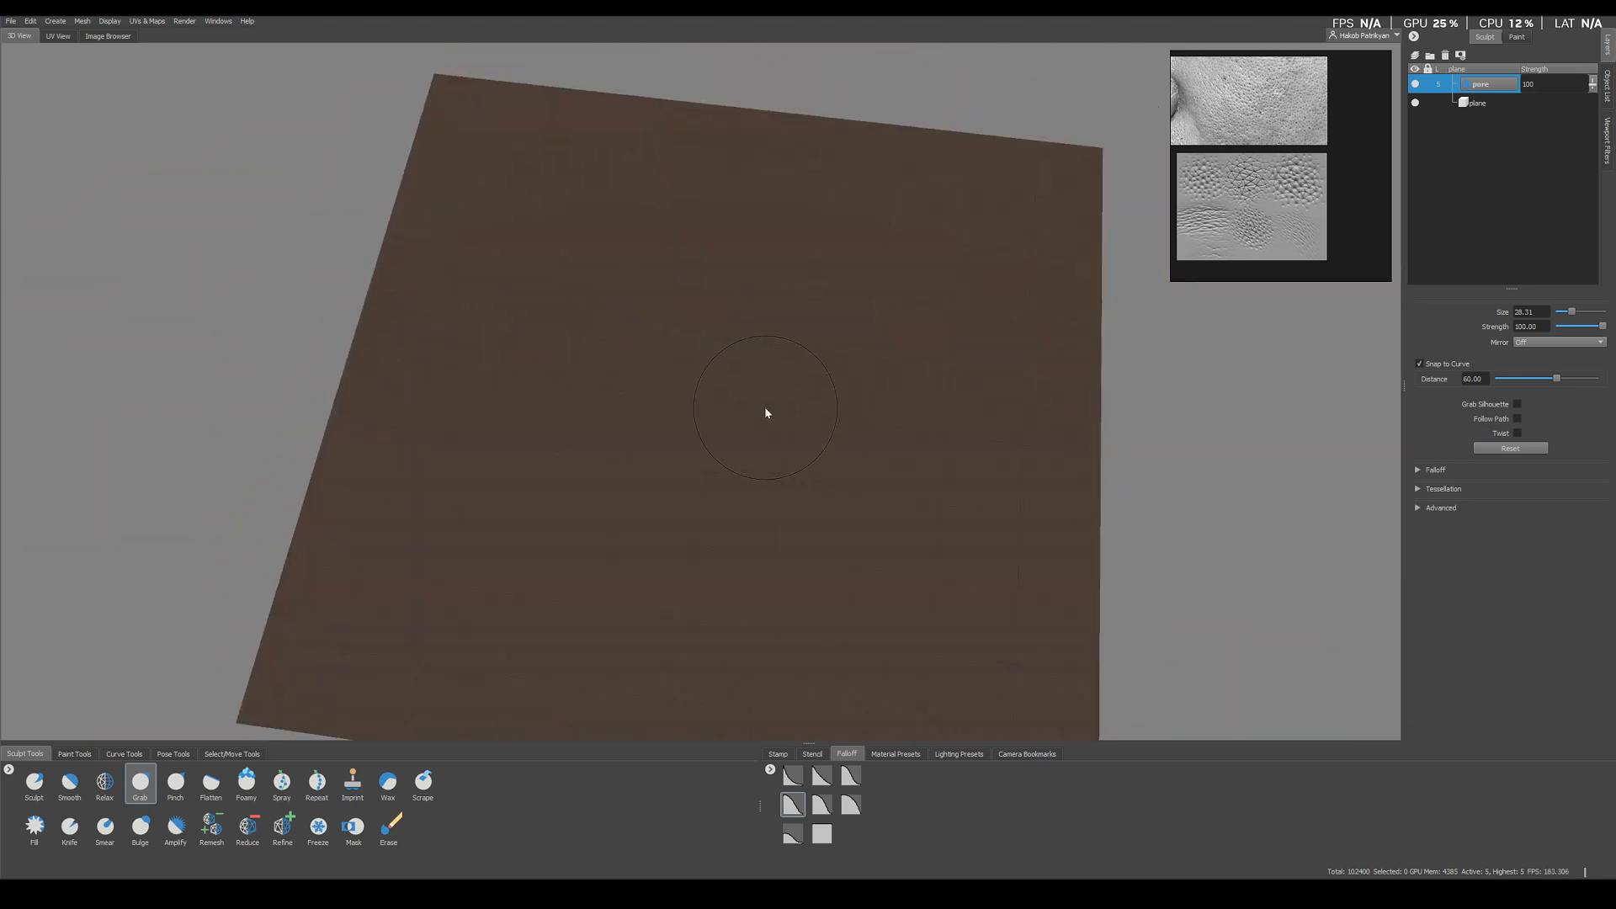
right_click(765, 380)
click(836, 389)
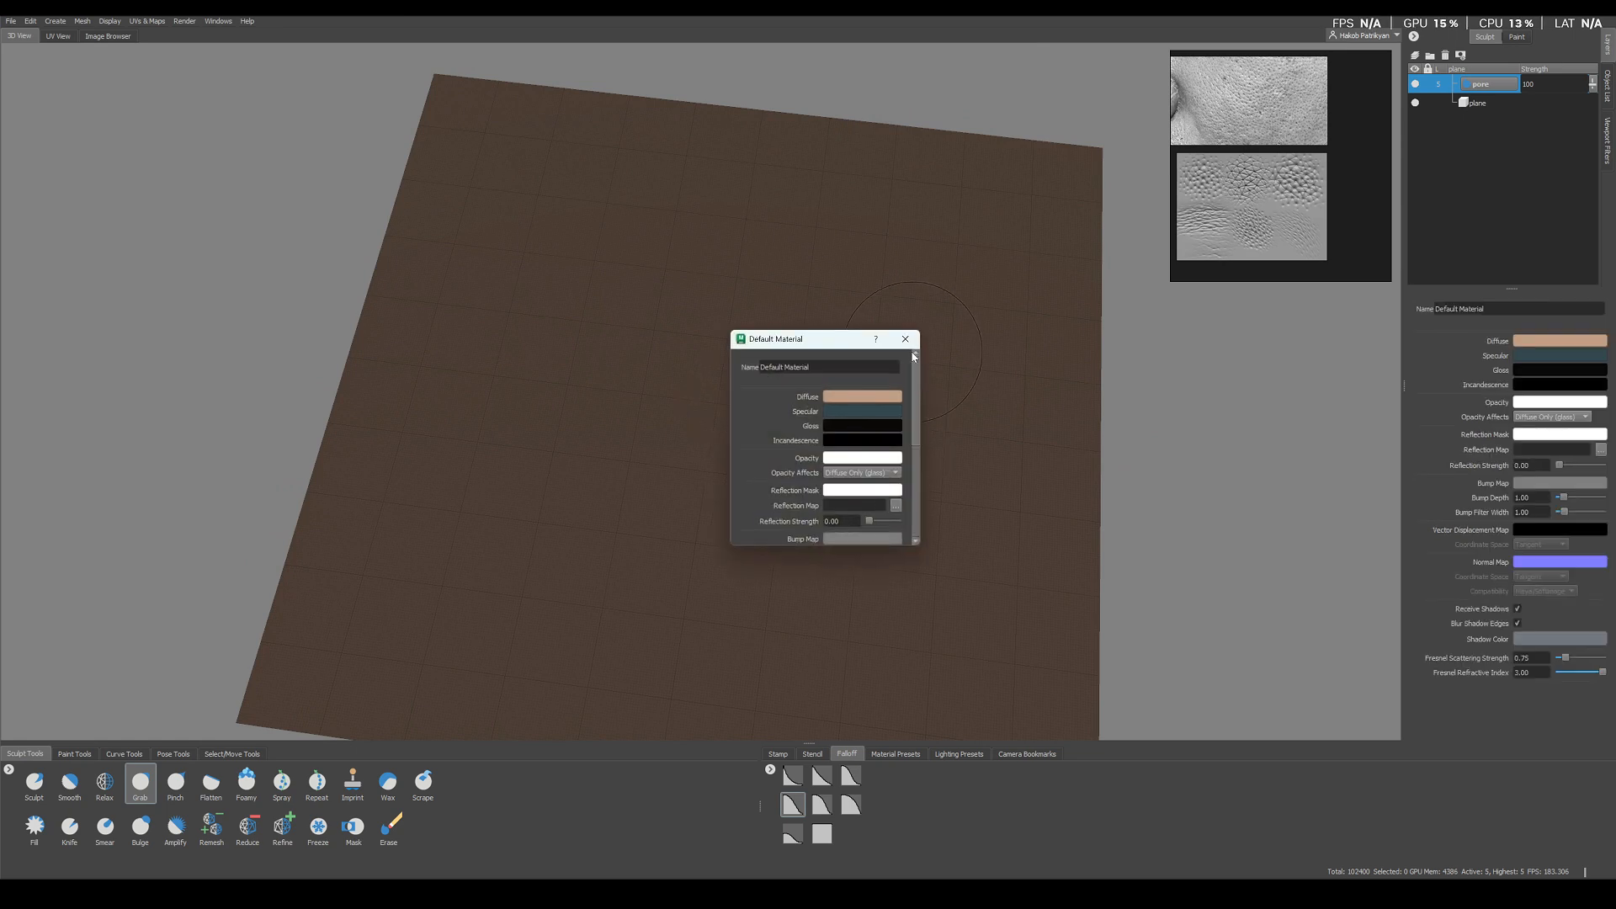
click(905, 338)
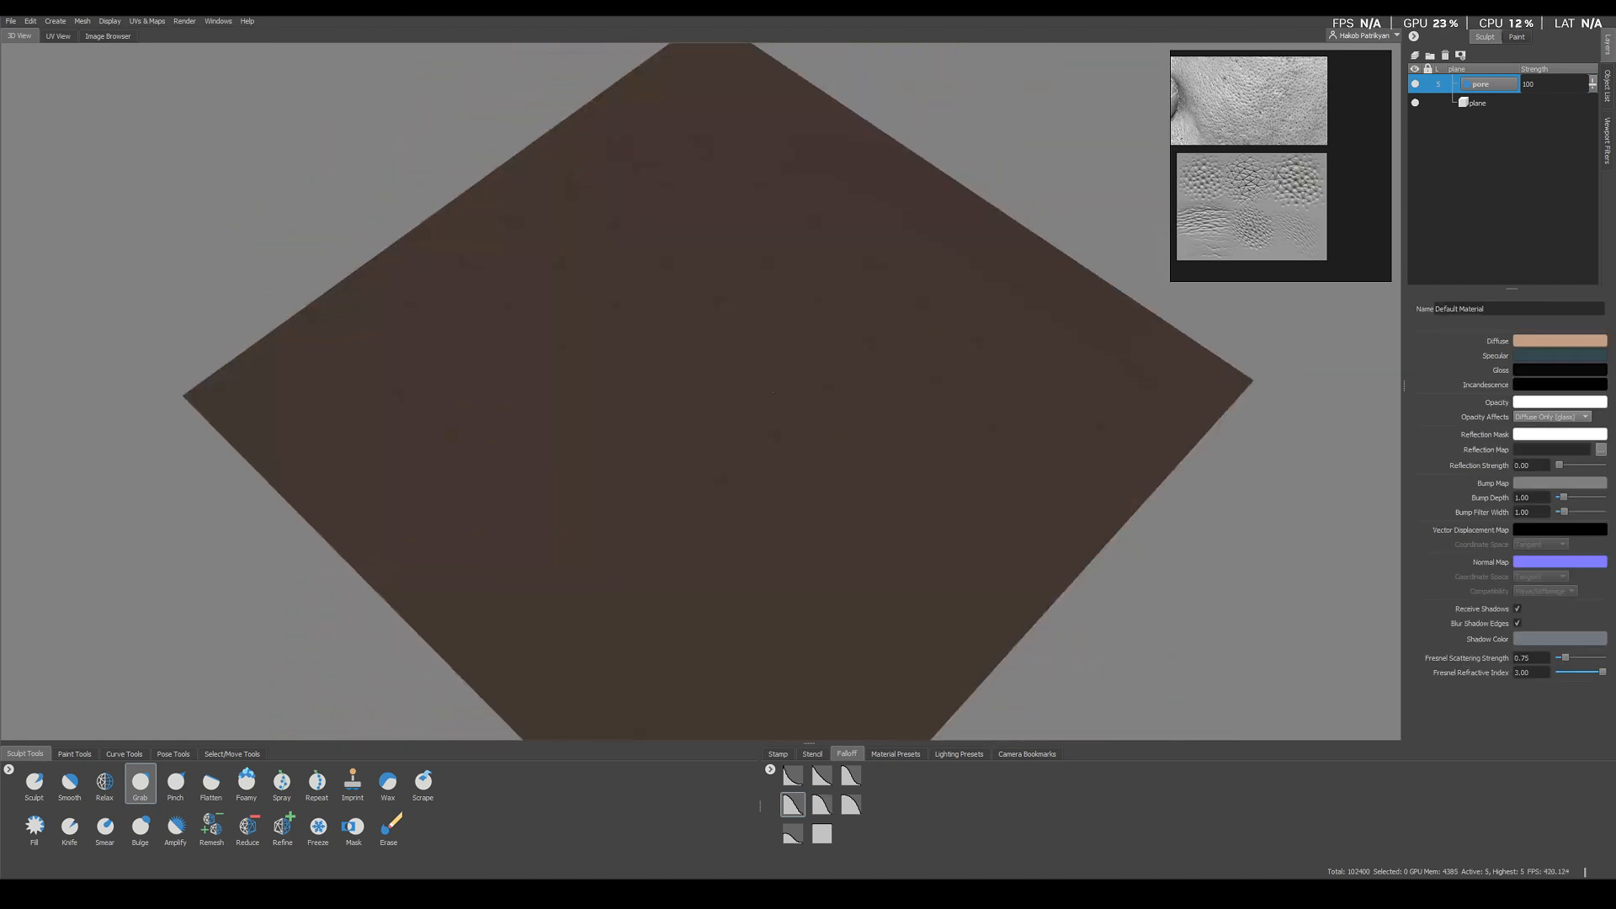
alt+drag(771, 392, 710, 501)
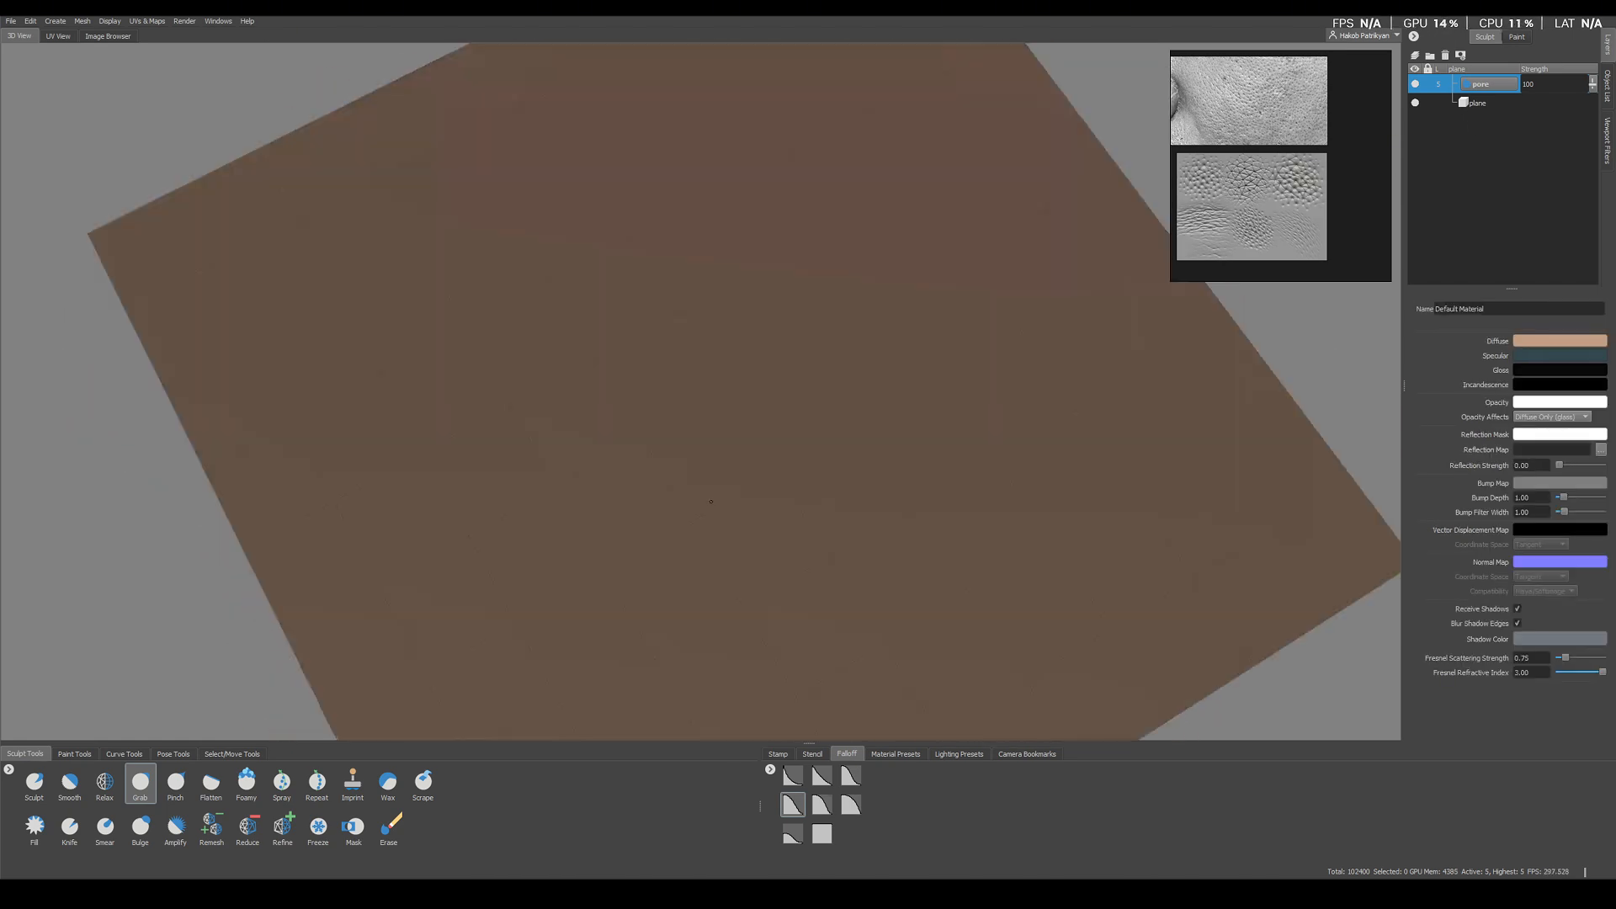
Show the directional light's grips, rotate the light to brighten the plane's surface, and hide the grips again
click(1608, 98)
click(1492, 141)
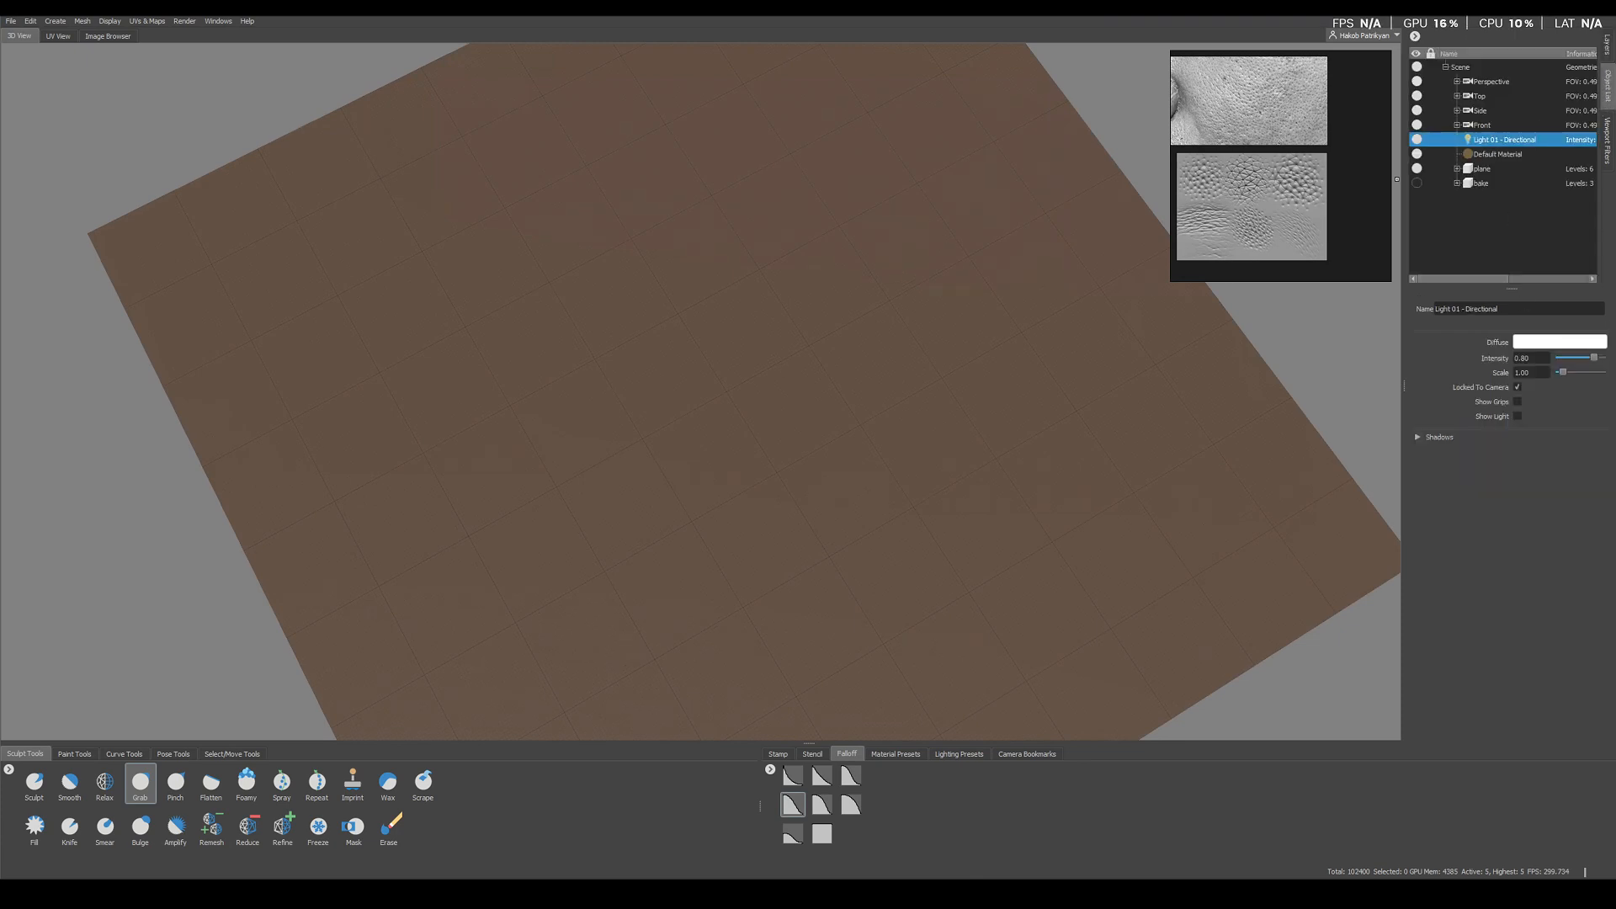
click(1518, 401)
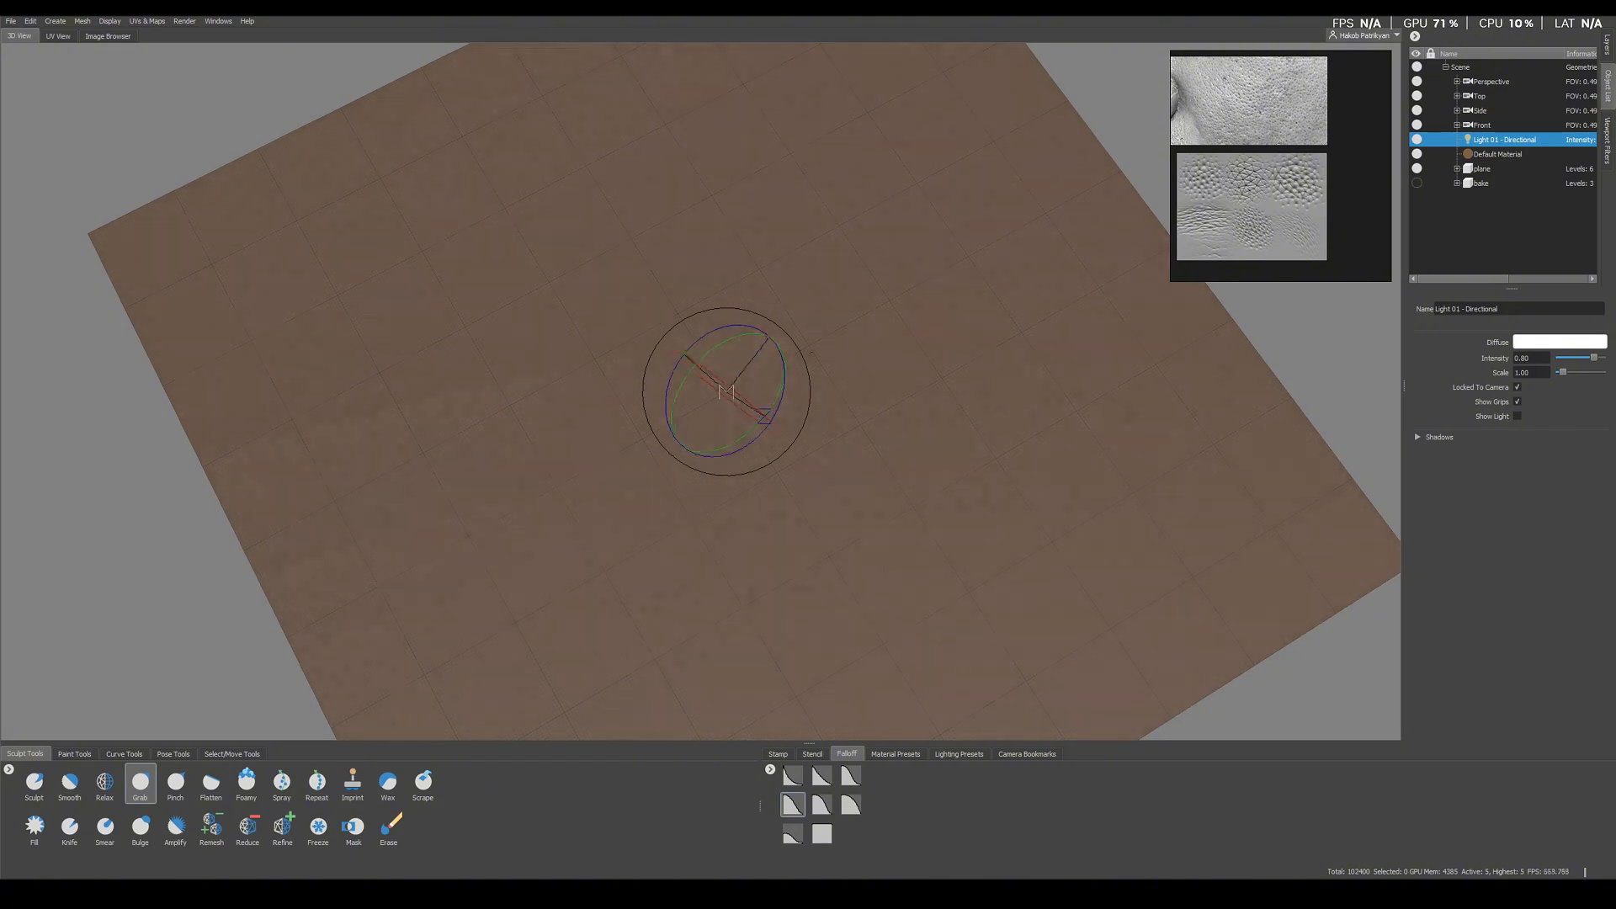
drag(763, 390, 745, 445)
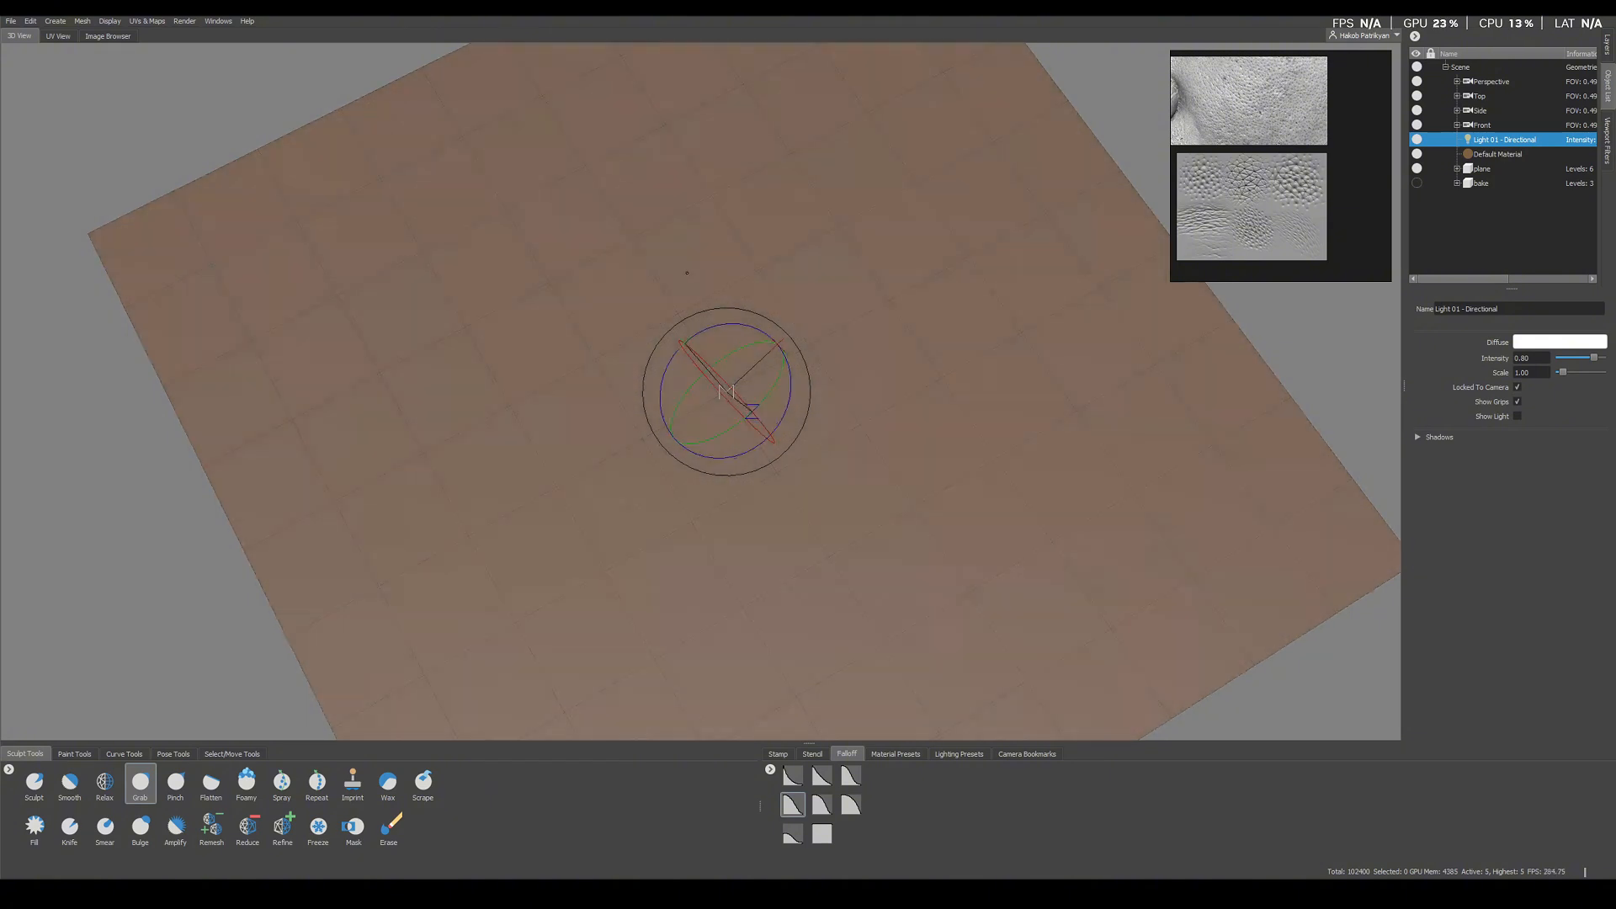
alt+drag(582, 623, 583, 472)
mouse_move(725, 392)
mouse_down()
mouse_move(712, 362)
mouse_move(727, 399)
mouse_up()
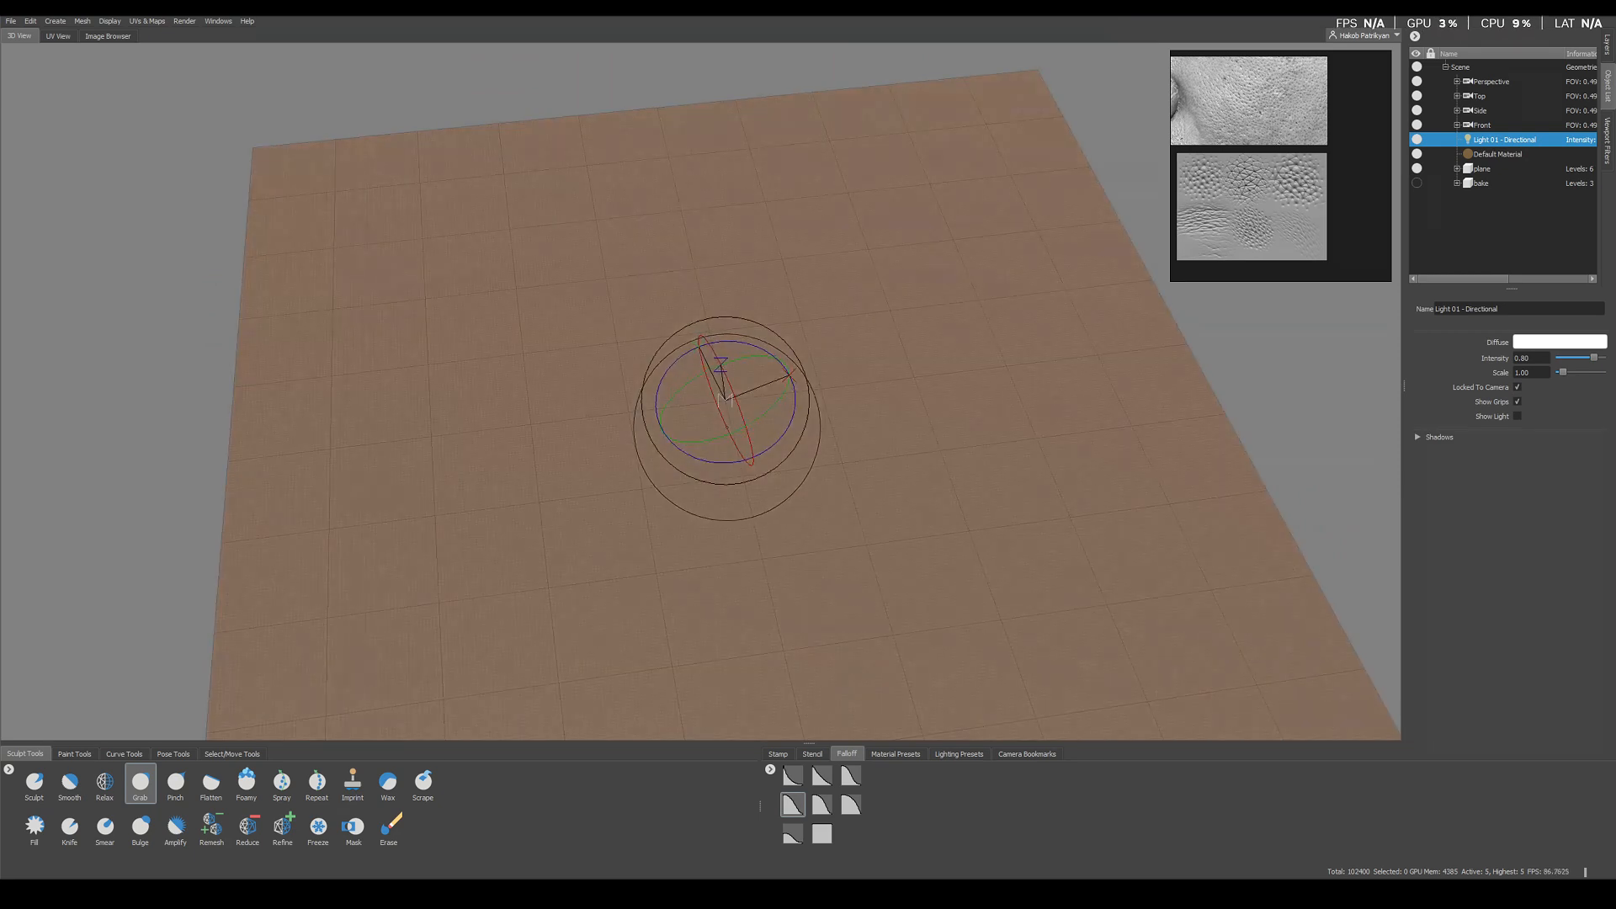
click(1518, 402)
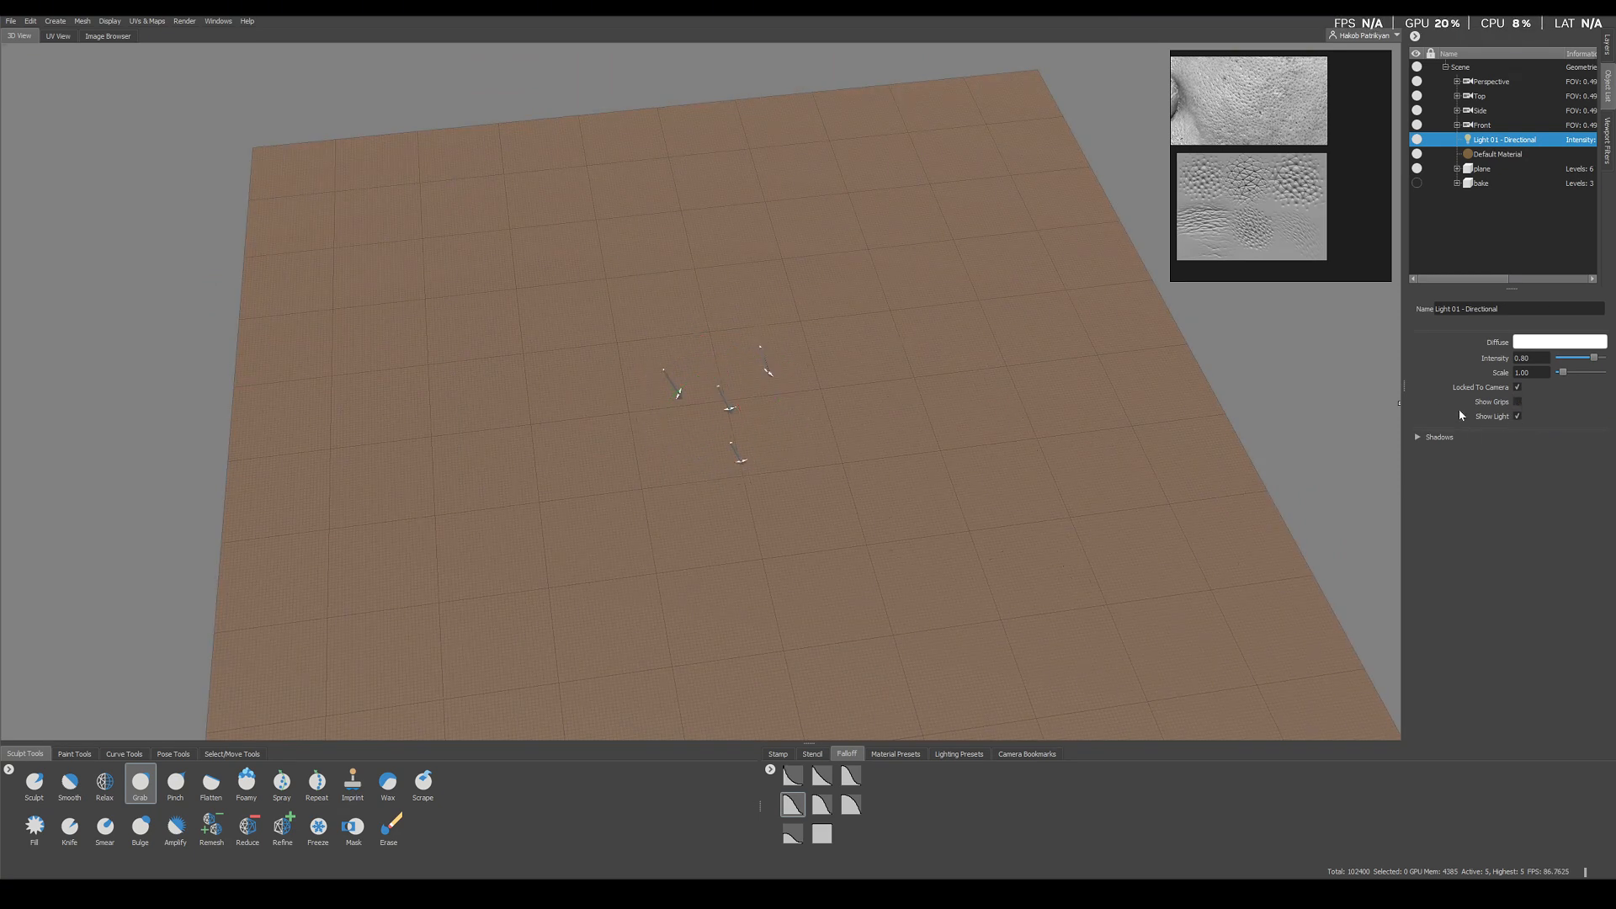
Pull a round bump out of the middle of the plane with the Grab brush
mouse_move(795, 395)
alt+mouse_down()
mouse_move(769, 483)
mouse_move(765, 462)
alt+mouse_up()
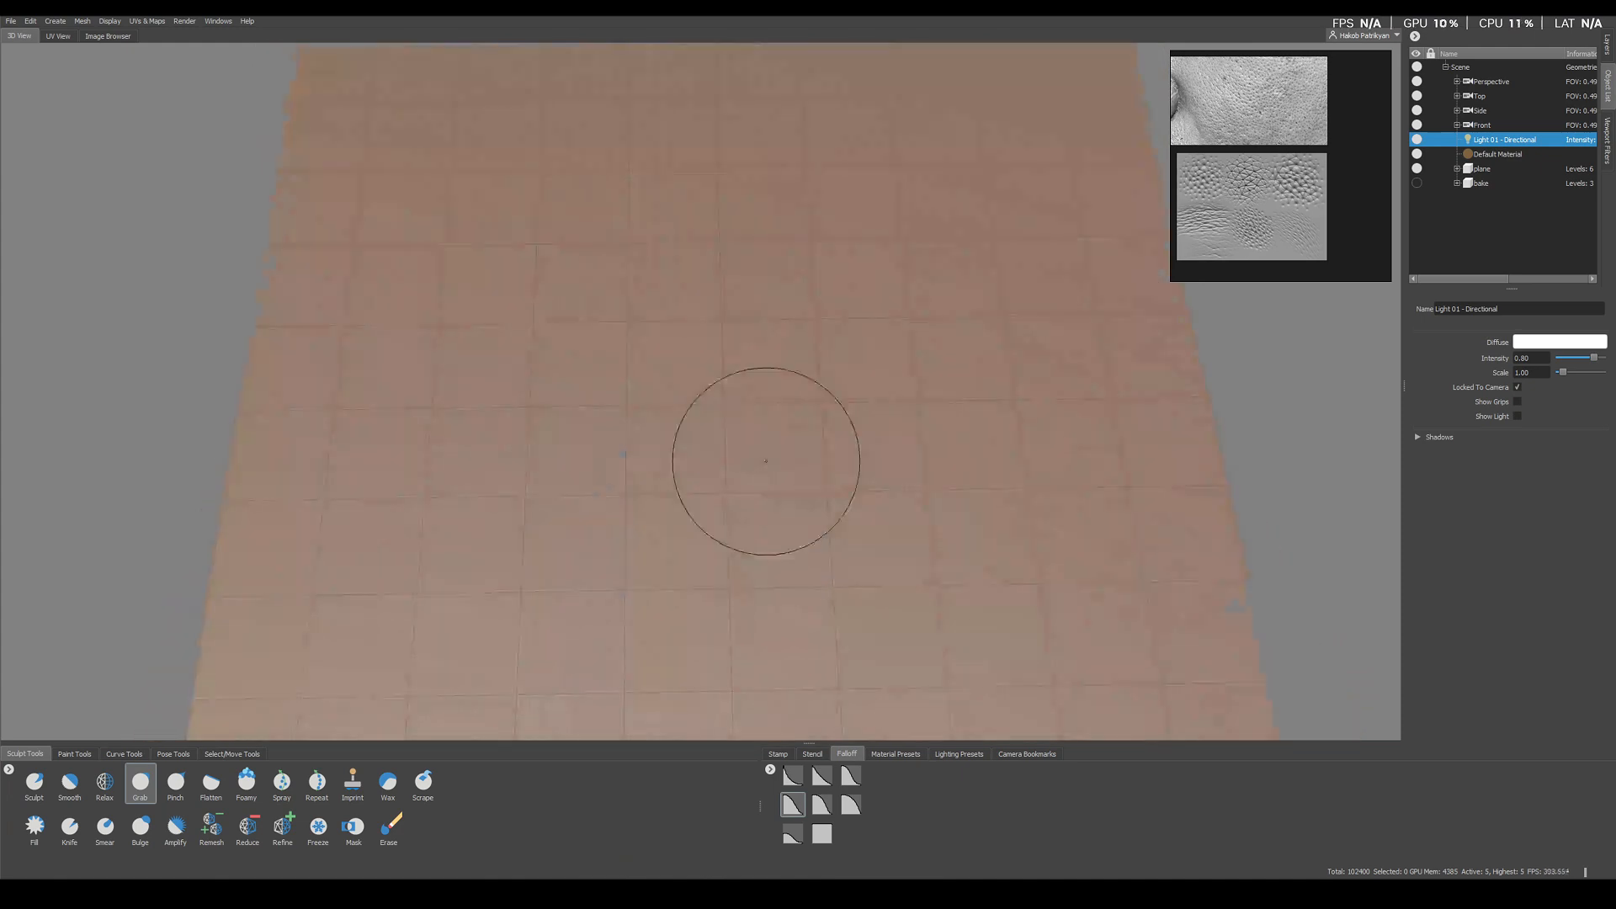
mouse_move(765, 462)
alt+right_down()
mouse_move(797, 494)
mouse_move(712, 388)
alt+right_up()
mouse_move(712, 388)
alt+mouse_down()
mouse_move(747, 375)
mouse_move(713, 457)
alt+mouse_up()
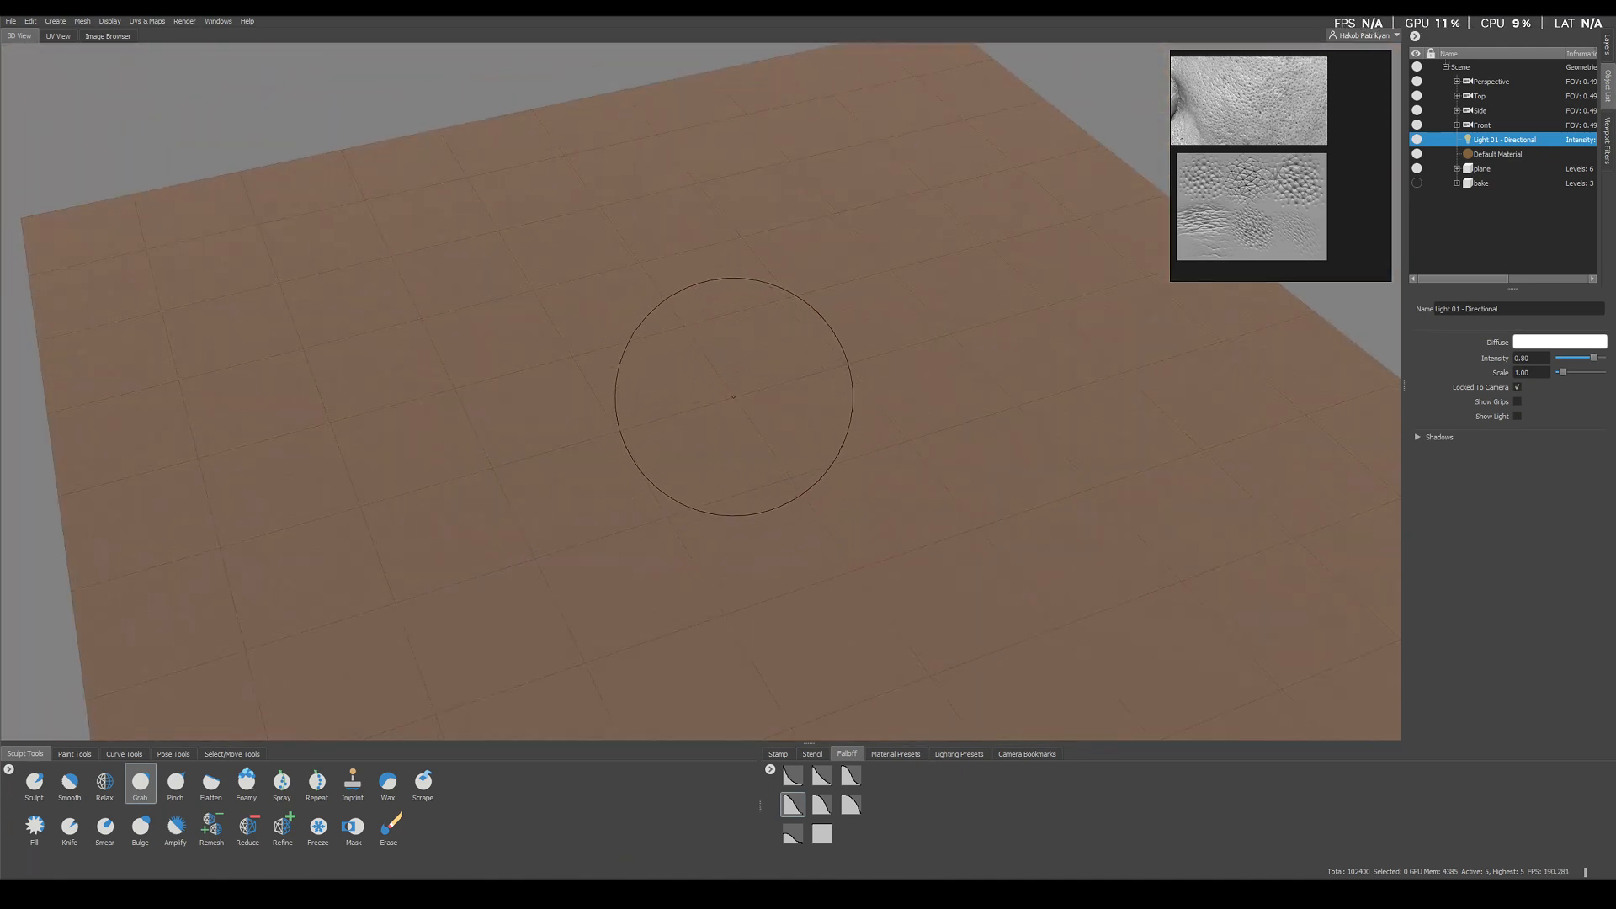
drag(735, 397, 738, 318)
mouse_move(746, 530)
mouse_down()
mouse_move(736, 399)
mouse_move(749, 497)
mouse_up()
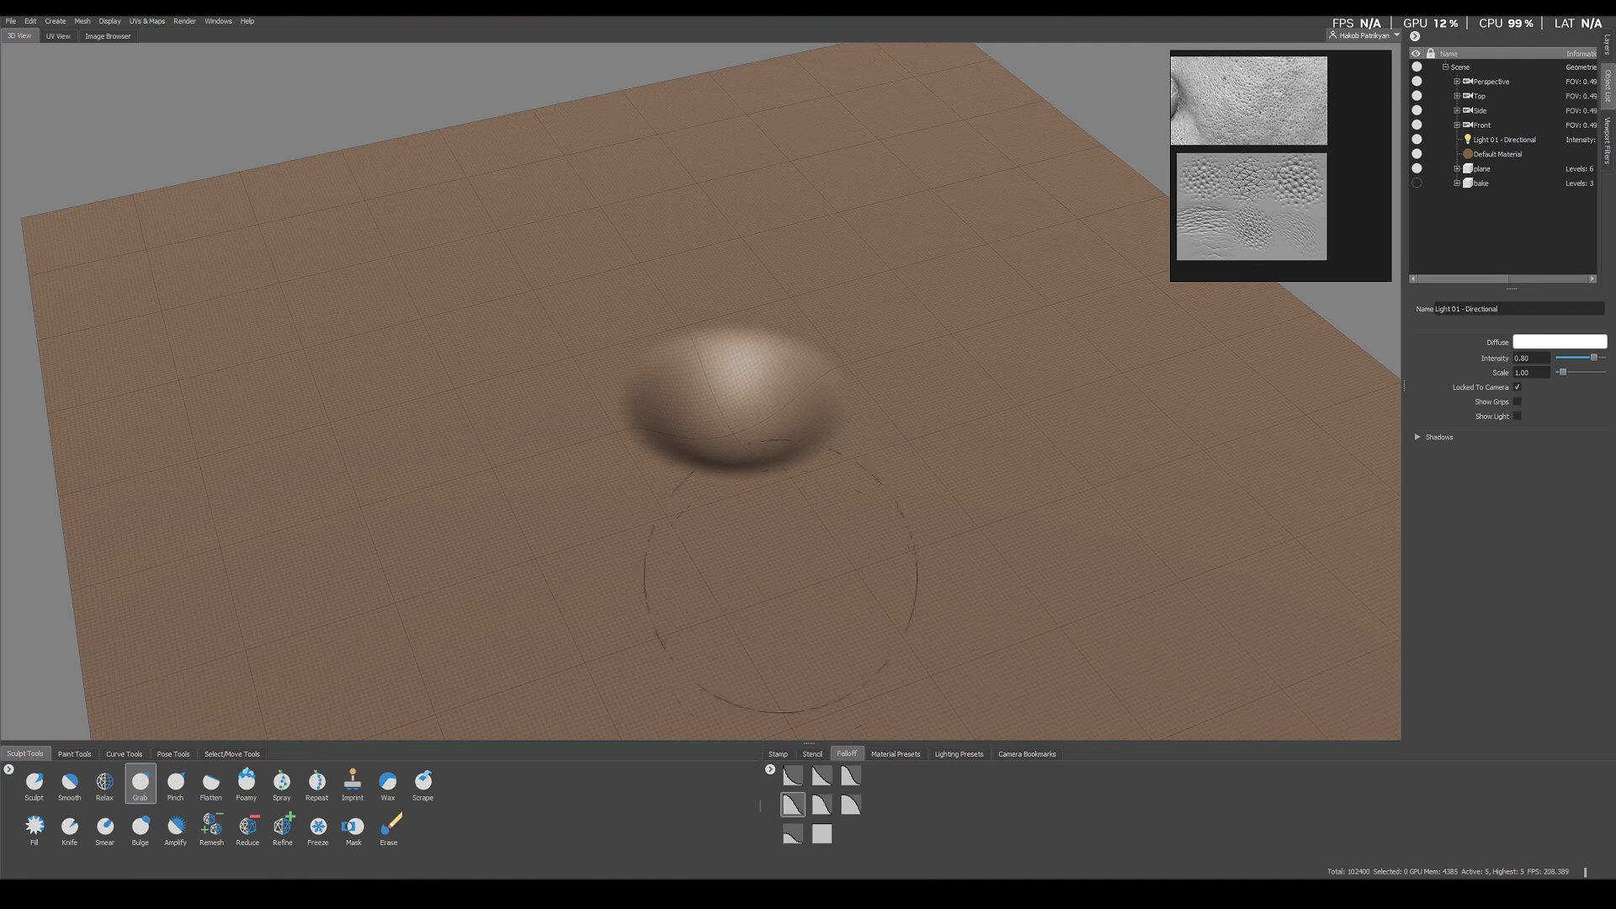
Undo the round bump, try Grab pulls with two other falloff curves in the middle of the plane, and undo each pull
key(ctrl+z)
click(821, 776)
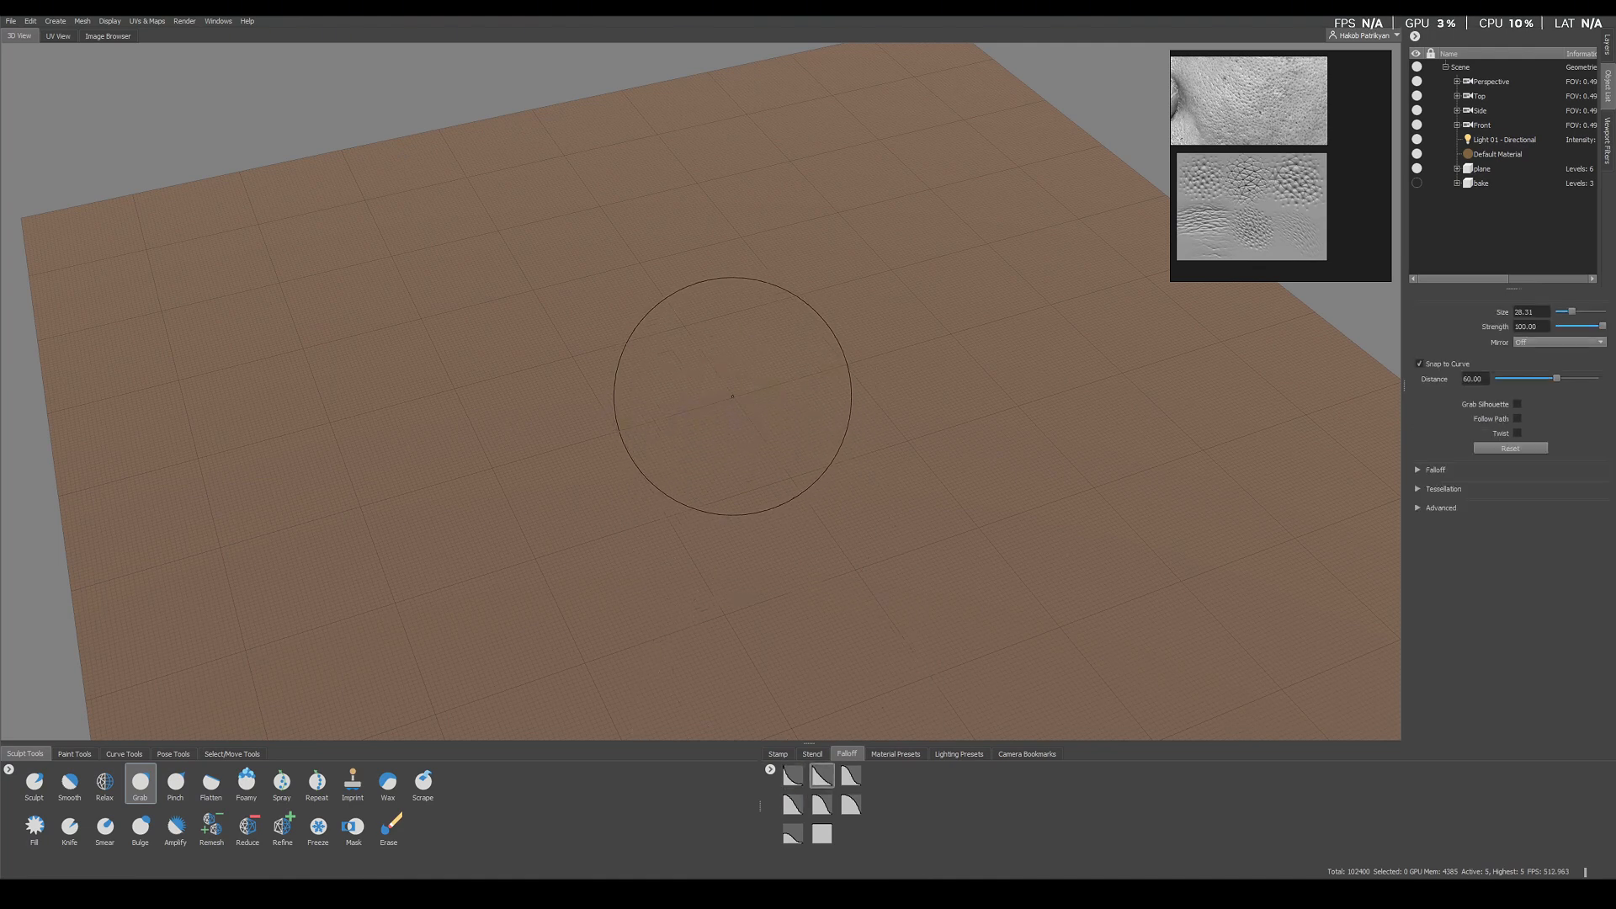
drag(733, 404, 738, 328)
mouse_move(735, 442)
mouse_down()
mouse_move(740, 337)
mouse_move(735, 556)
mouse_up()
key(ctrl+z)
click(850, 775)
key(ctrl+z)
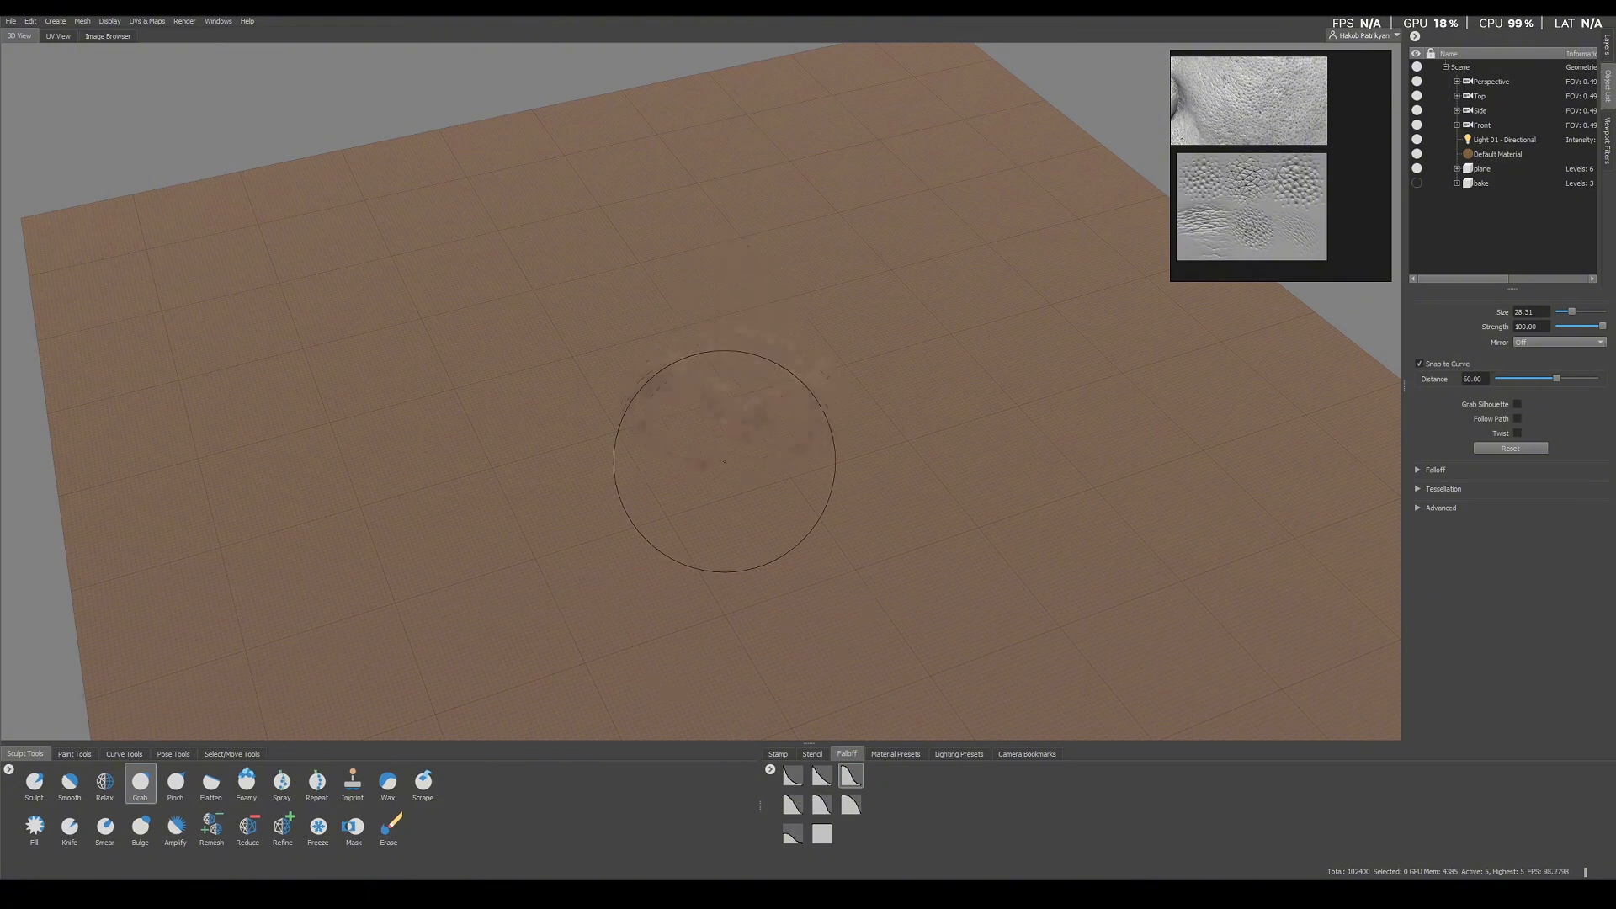
Choose the steepest concave falloff for the Grab brush, enlarge it to 57.18, and pull a pointed pit into the plane's middle
click(793, 787)
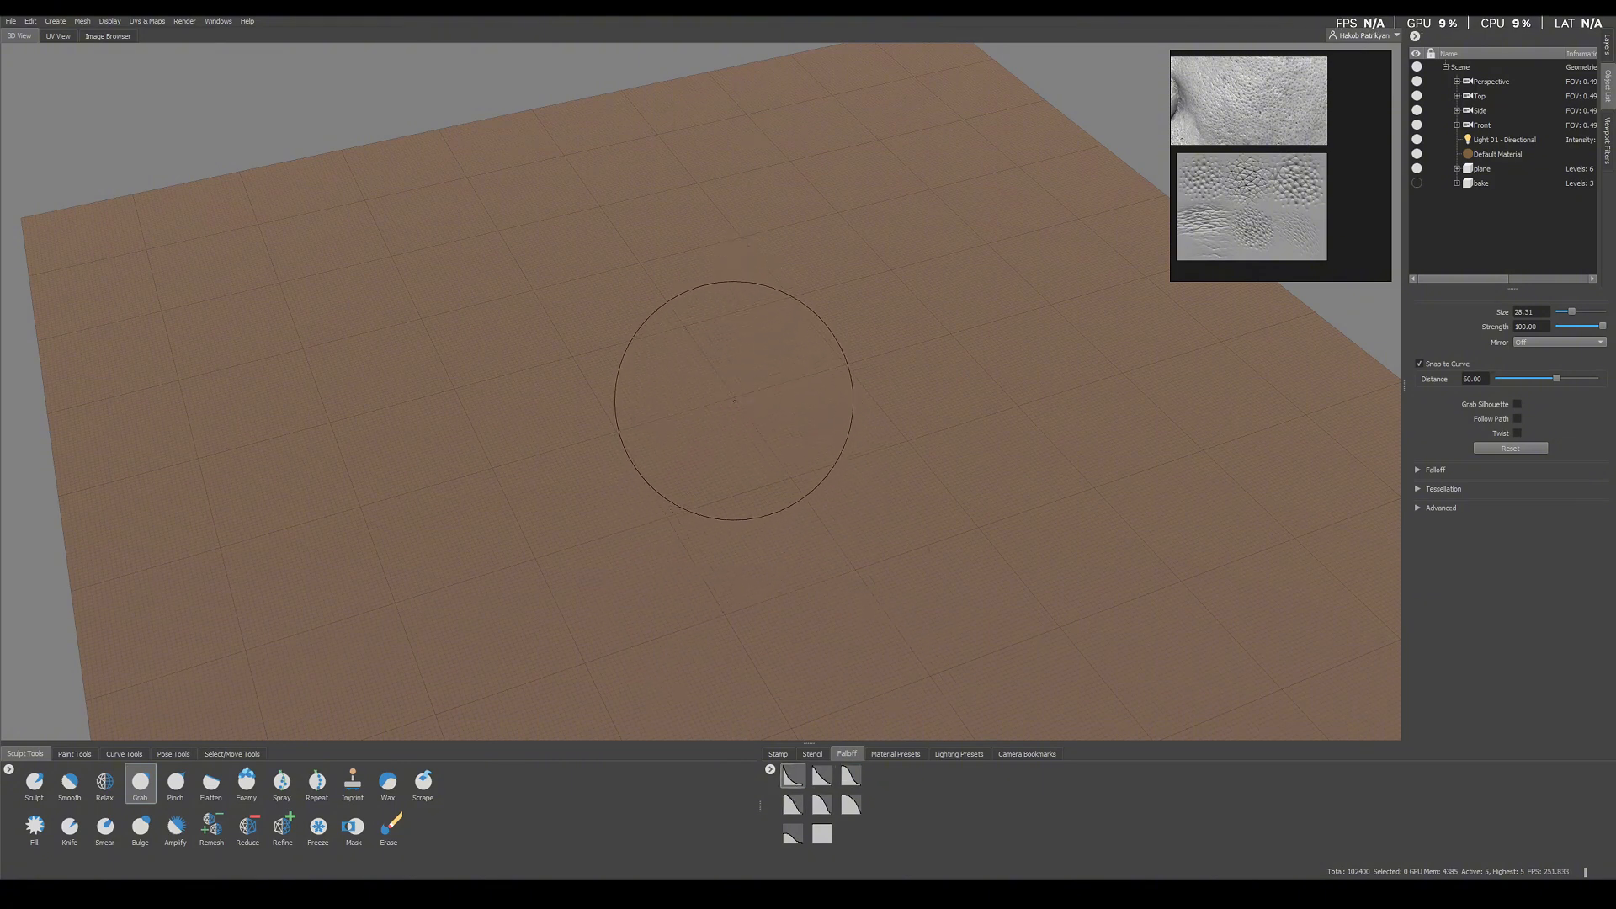
drag(734, 401, 725, 570)
key(ctrl+z)
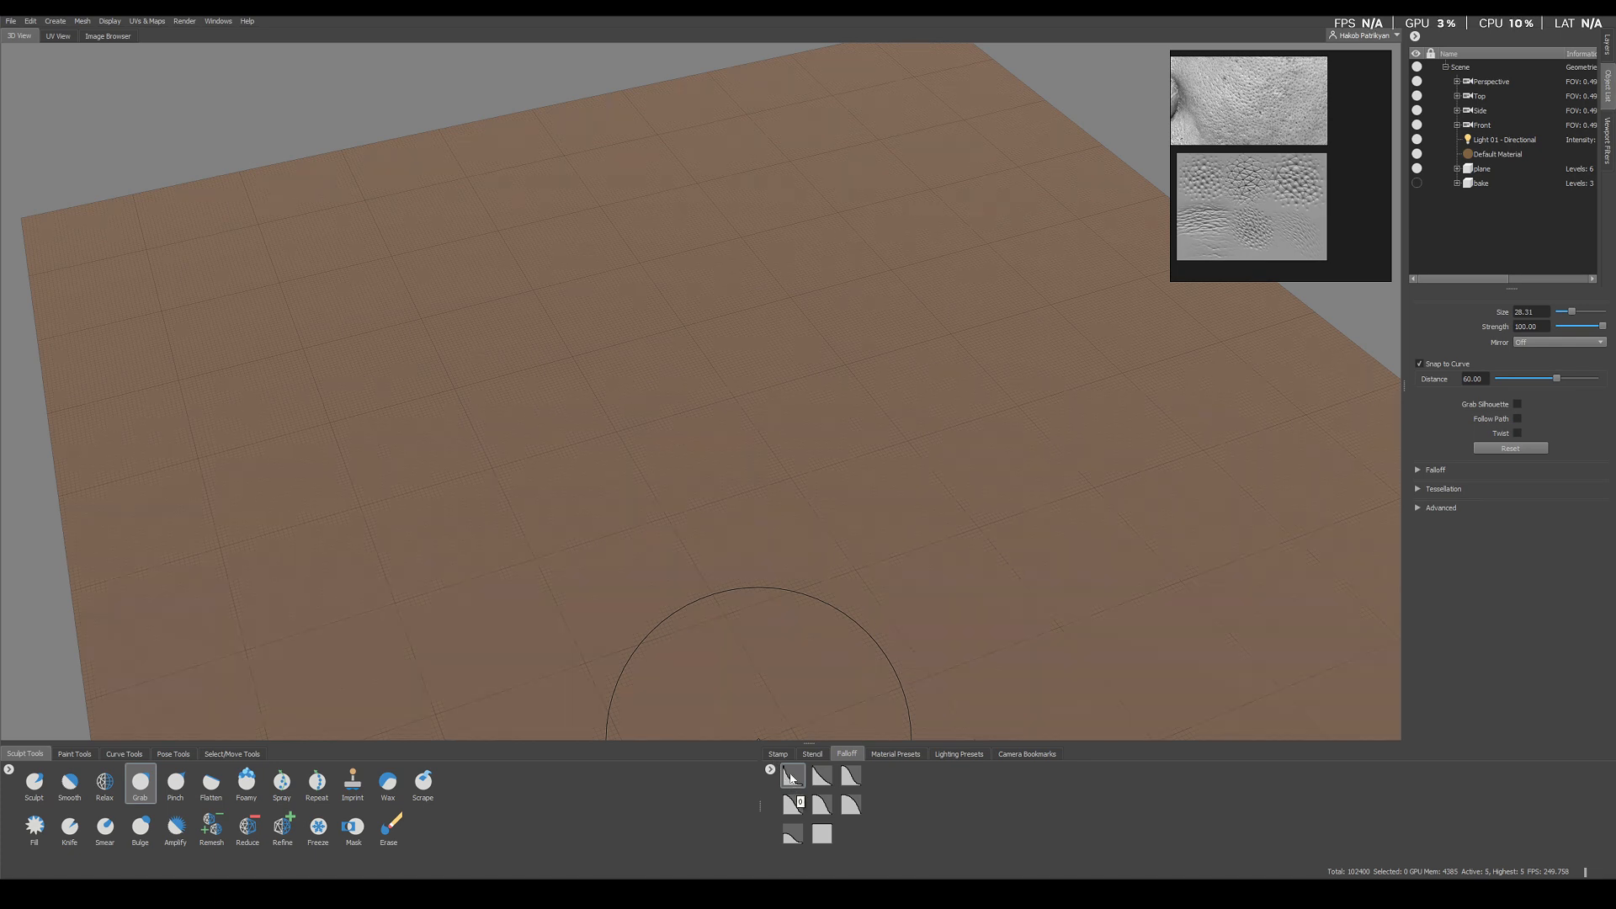
key(m)
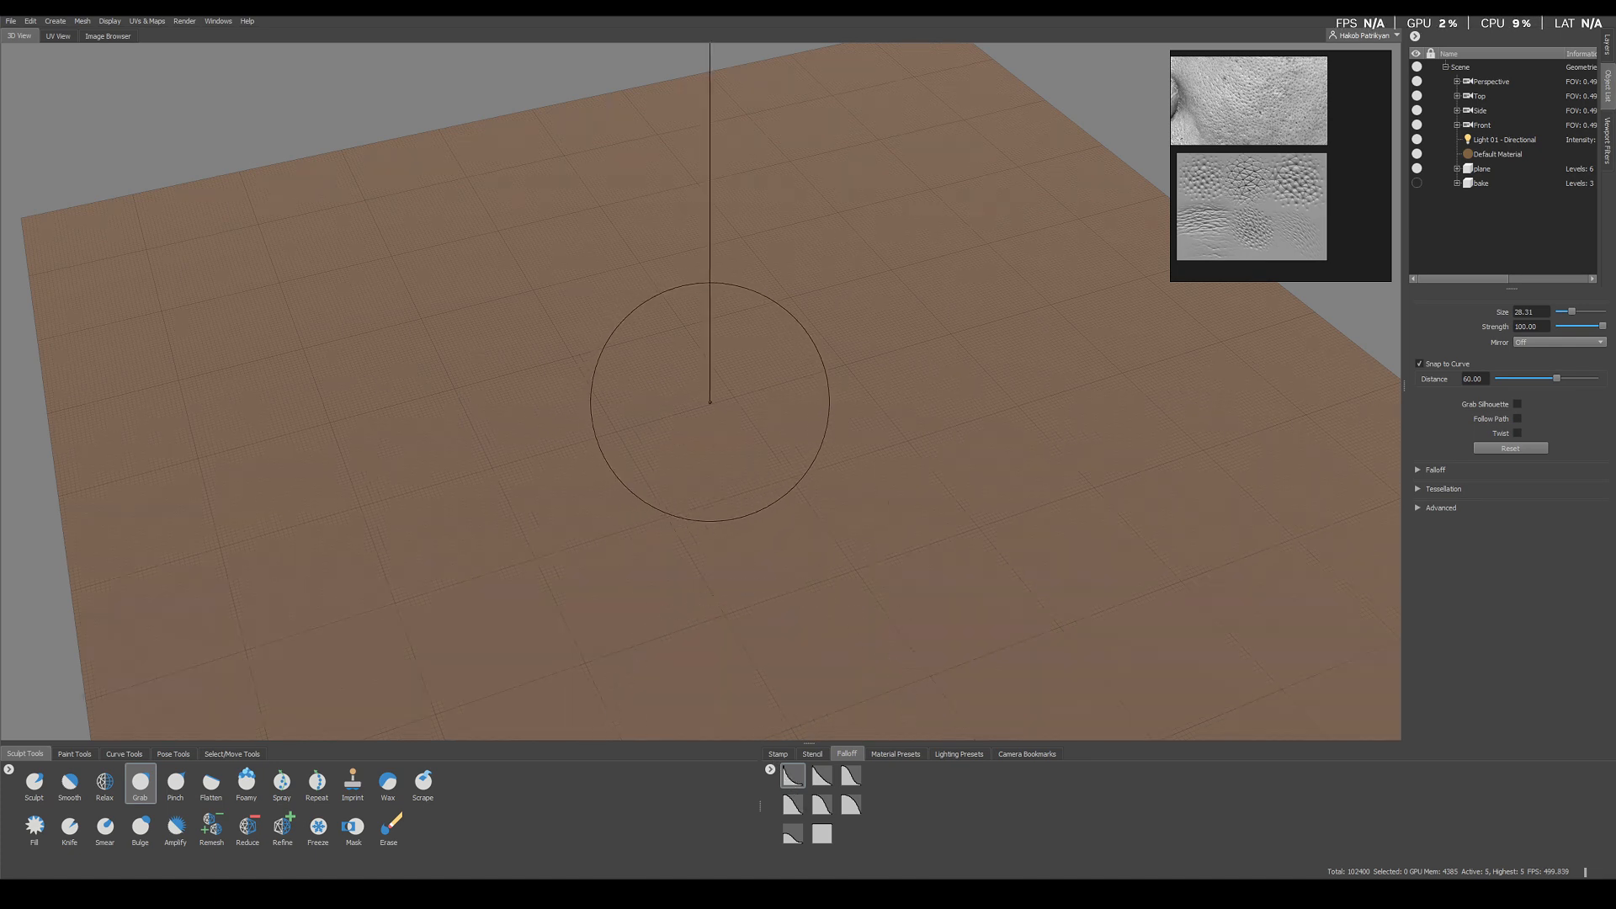
mouse_move(718, 402)
mouse_down()
mouse_move(749, 379)
mouse_move(715, 667)
mouse_up()
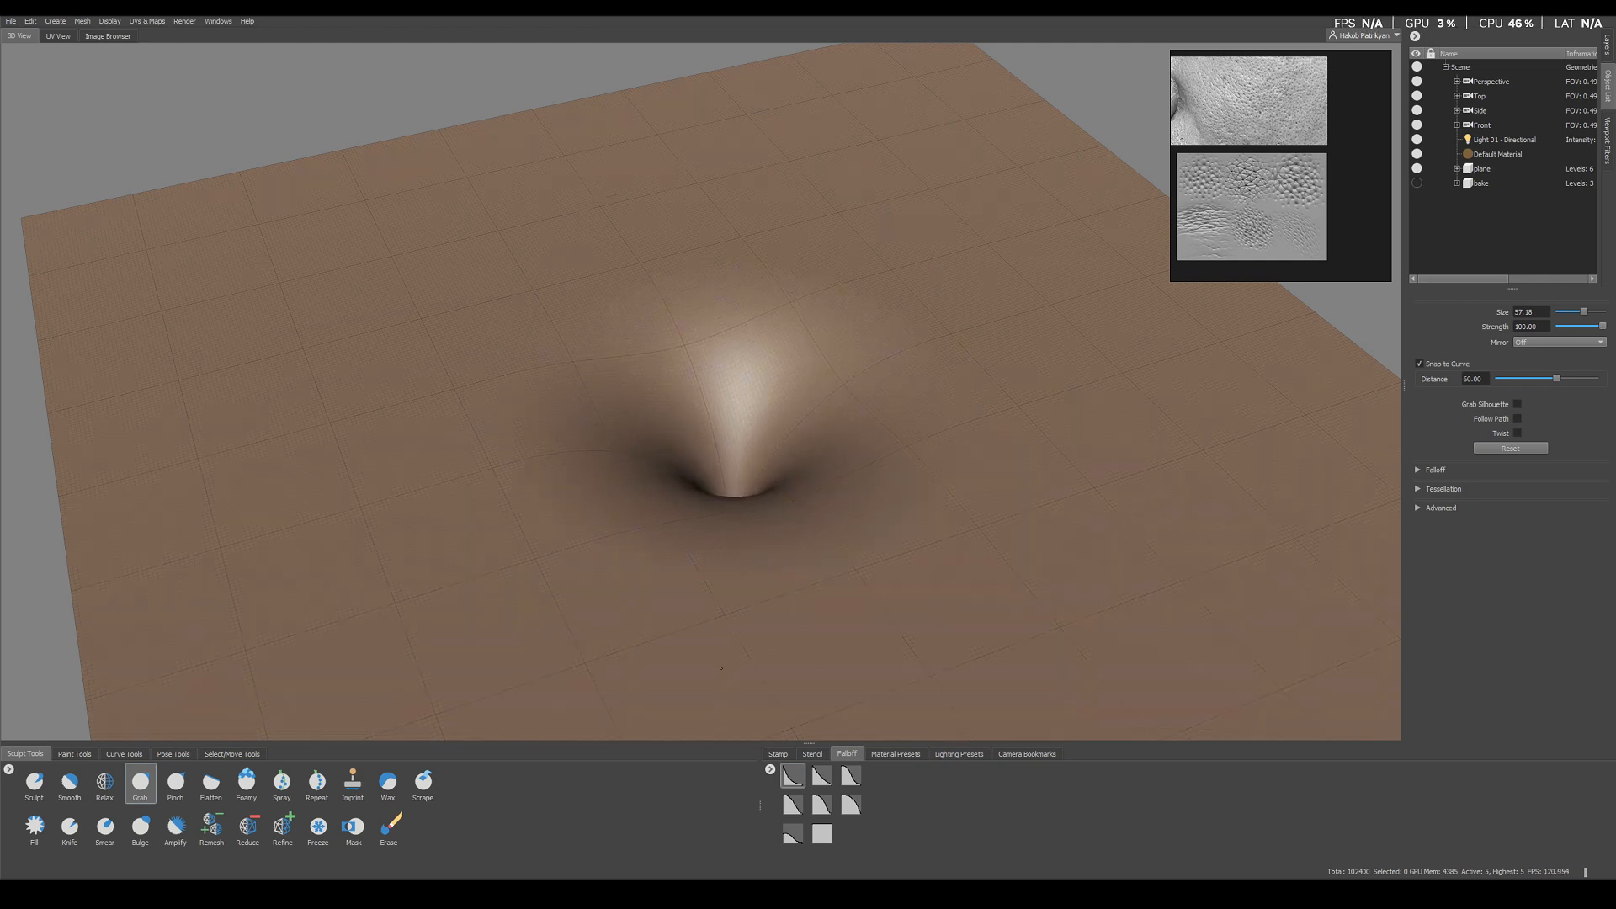
scroll(723, 339, down, 3)
alt+drag(723, 339, 494, 685)
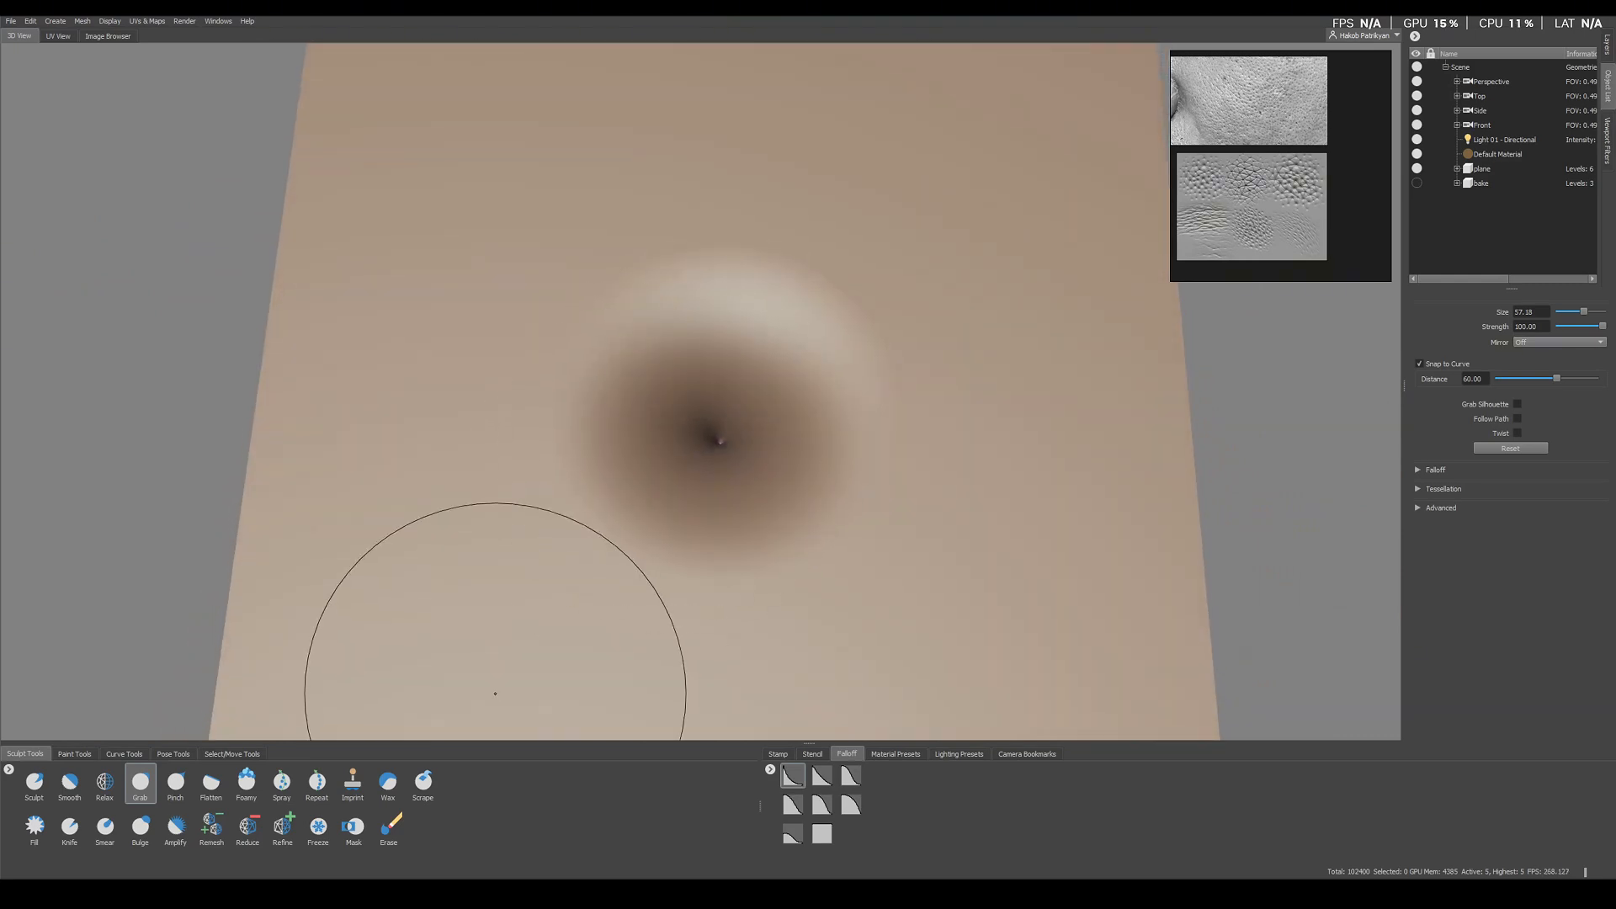
Carve five creases radiating outward from the pit's centre with the Knife brush at strength 28.83
click(68, 839)
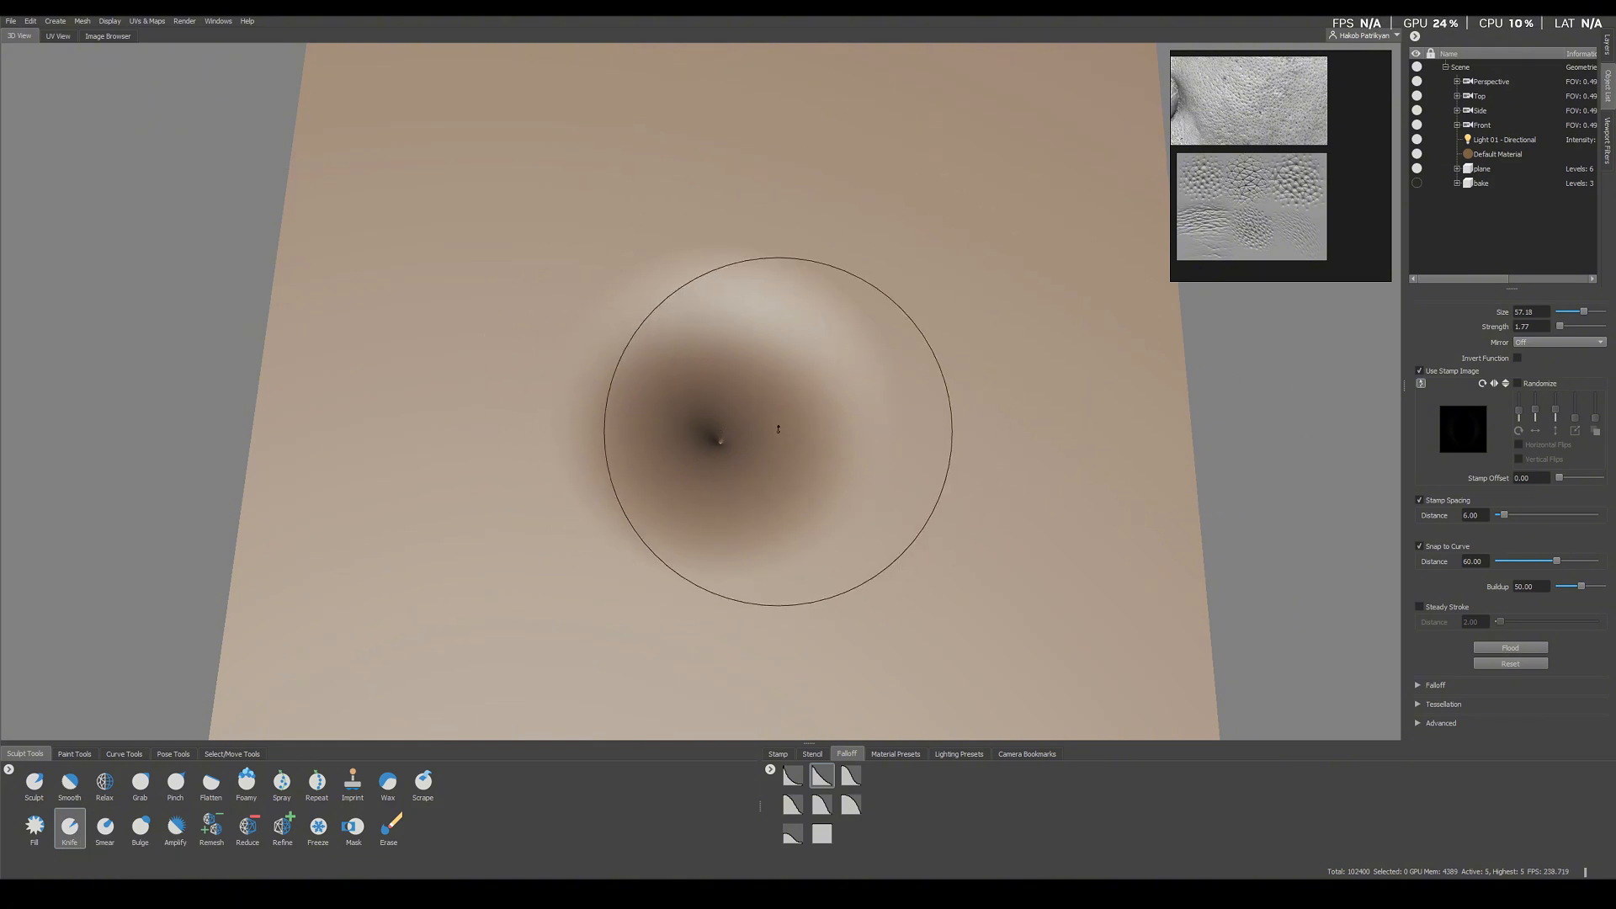
mouse_move(779, 431)
mouse_down()
mouse_move(801, 362)
mouse_move(740, 253)
mouse_move(738, 86)
mouse_up()
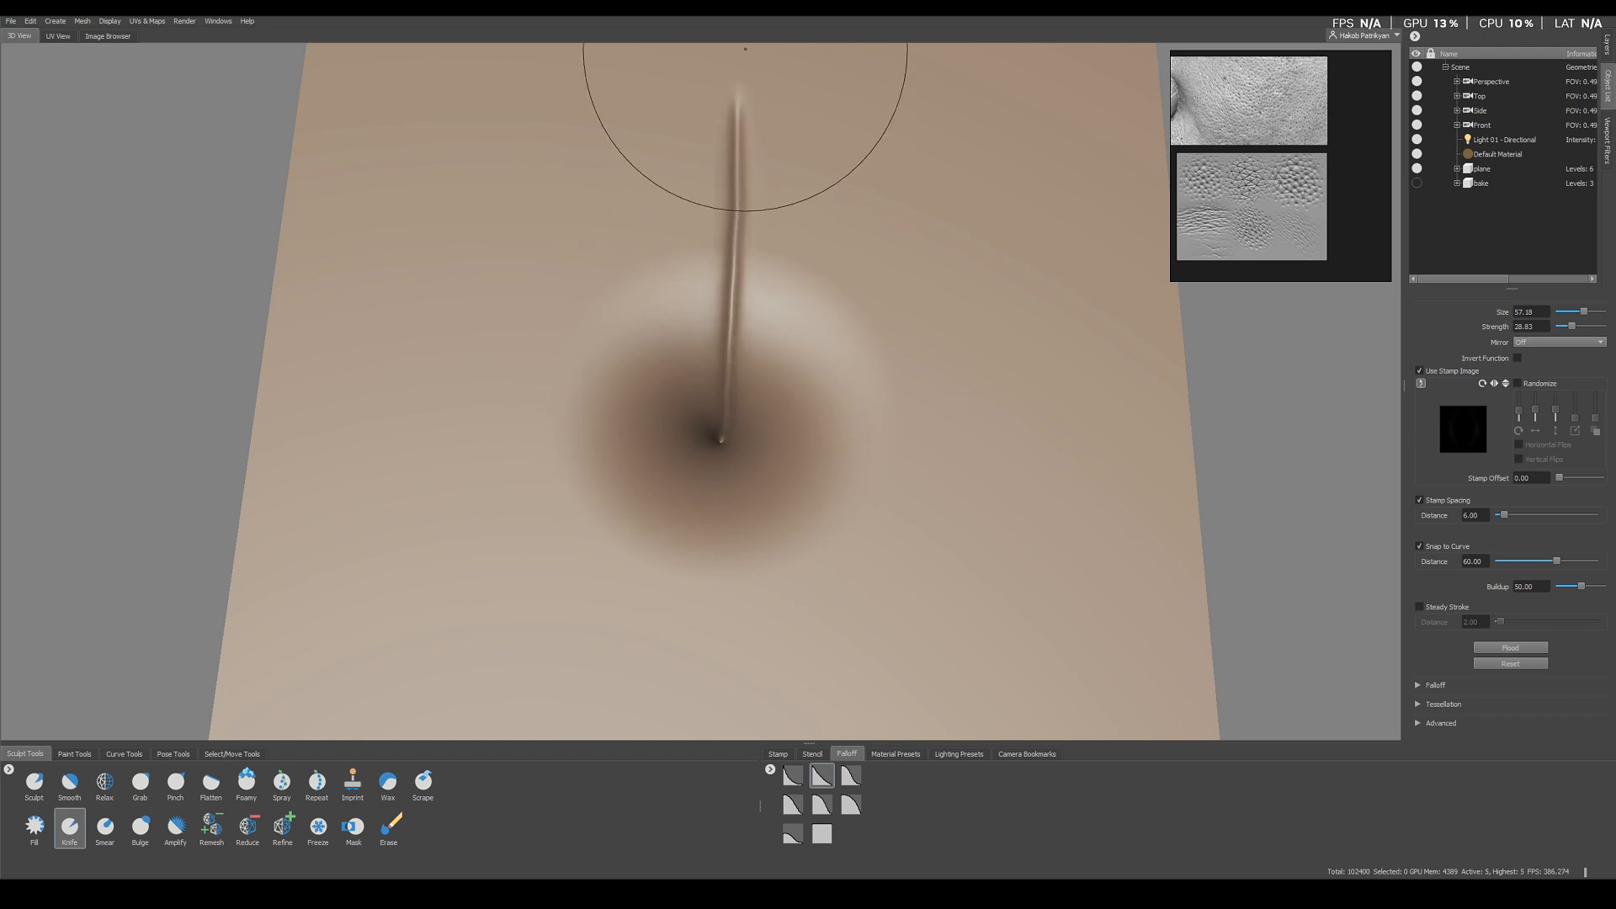
mouse_move(724, 431)
mouse_down()
mouse_move(454, 333)
mouse_move(343, 330)
mouse_up()
mouse_move(720, 436)
mouse_down()
mouse_move(665, 541)
mouse_move(610, 724)
mouse_up()
drag(720, 438, 1002, 640)
drag(720, 436, 1076, 282)
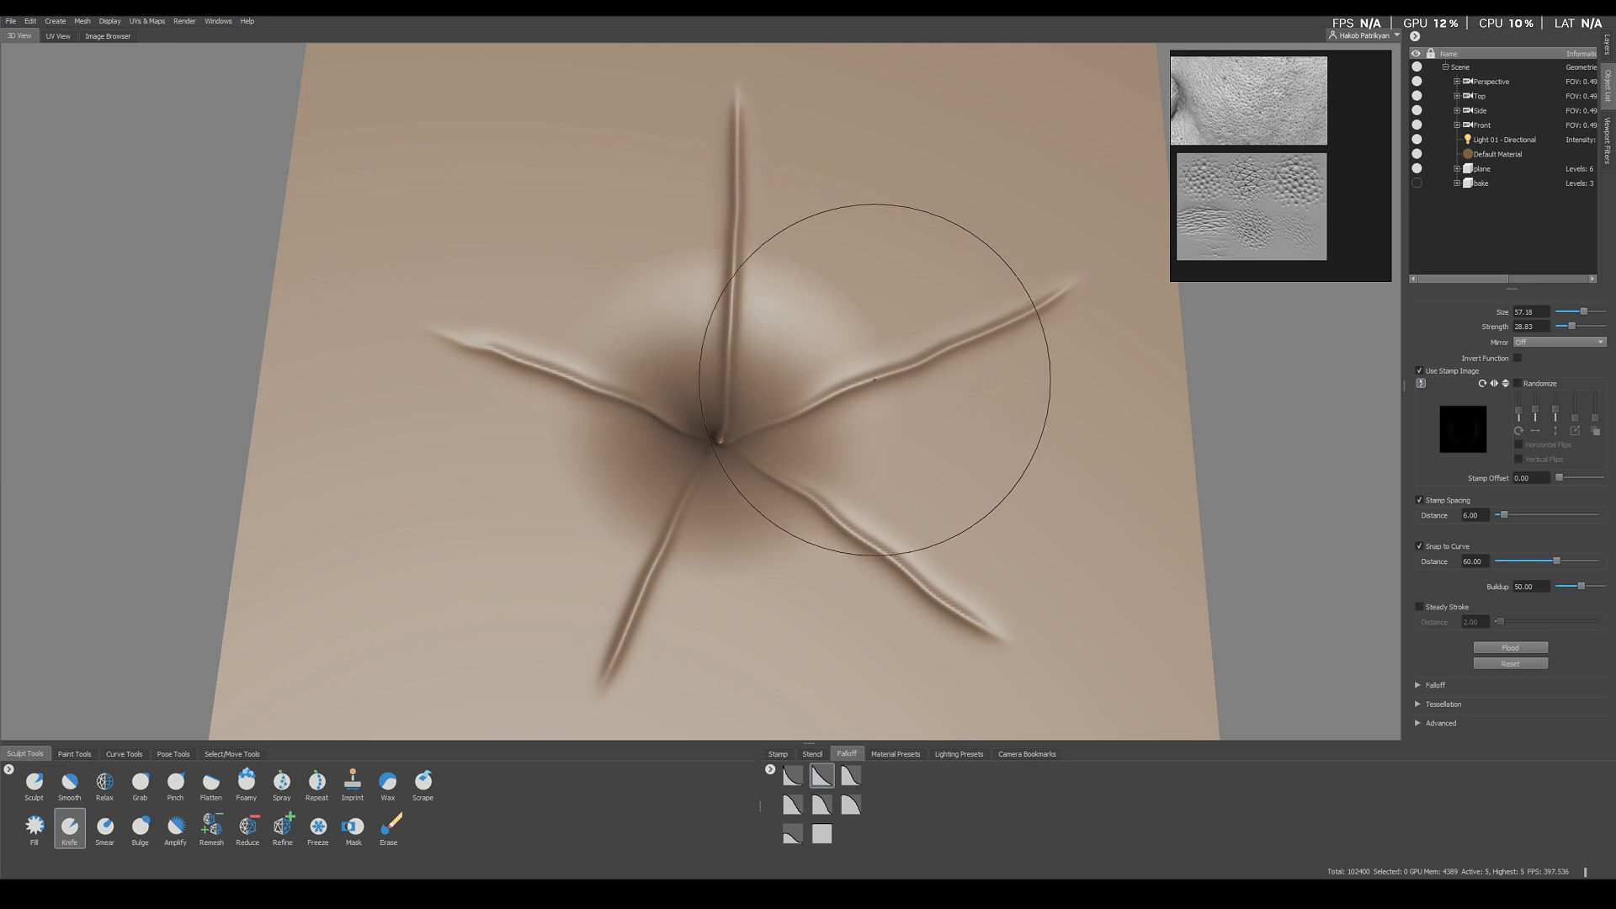
Build up small uneven patches between the creases around the pit with a reduced Wax brush
alt+right_drag(894, 394, 791, 299)
mouse_move(791, 299)
alt+mouse_down()
mouse_move(786, 343)
mouse_move(810, 330)
alt+mouse_up()
alt+right_drag(809, 330, 747, 516)
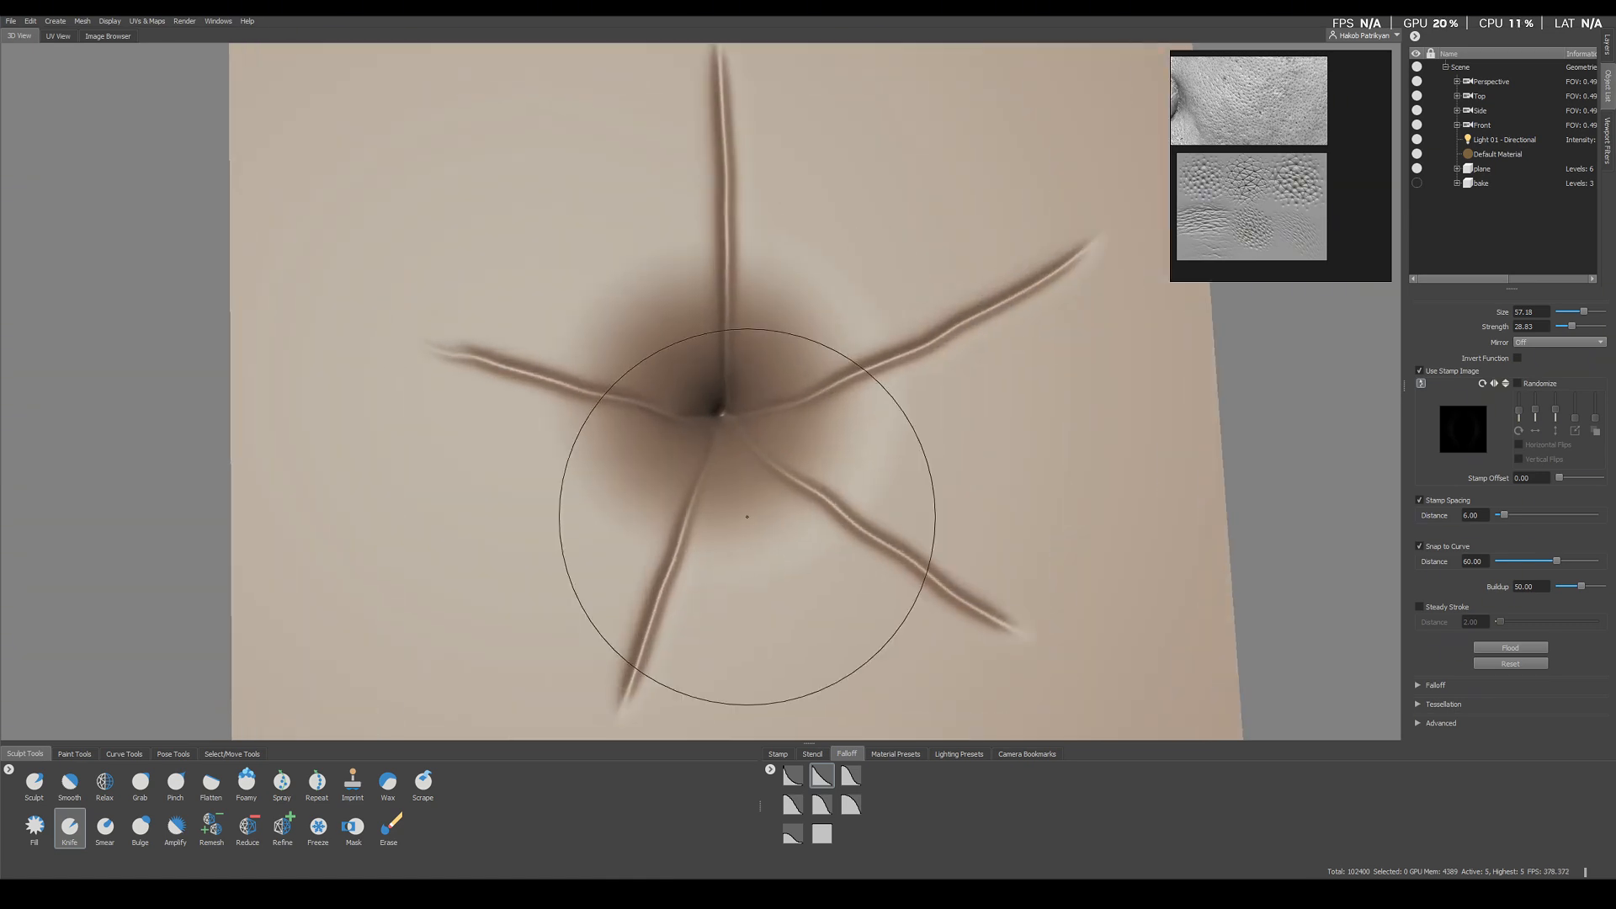
click(388, 785)
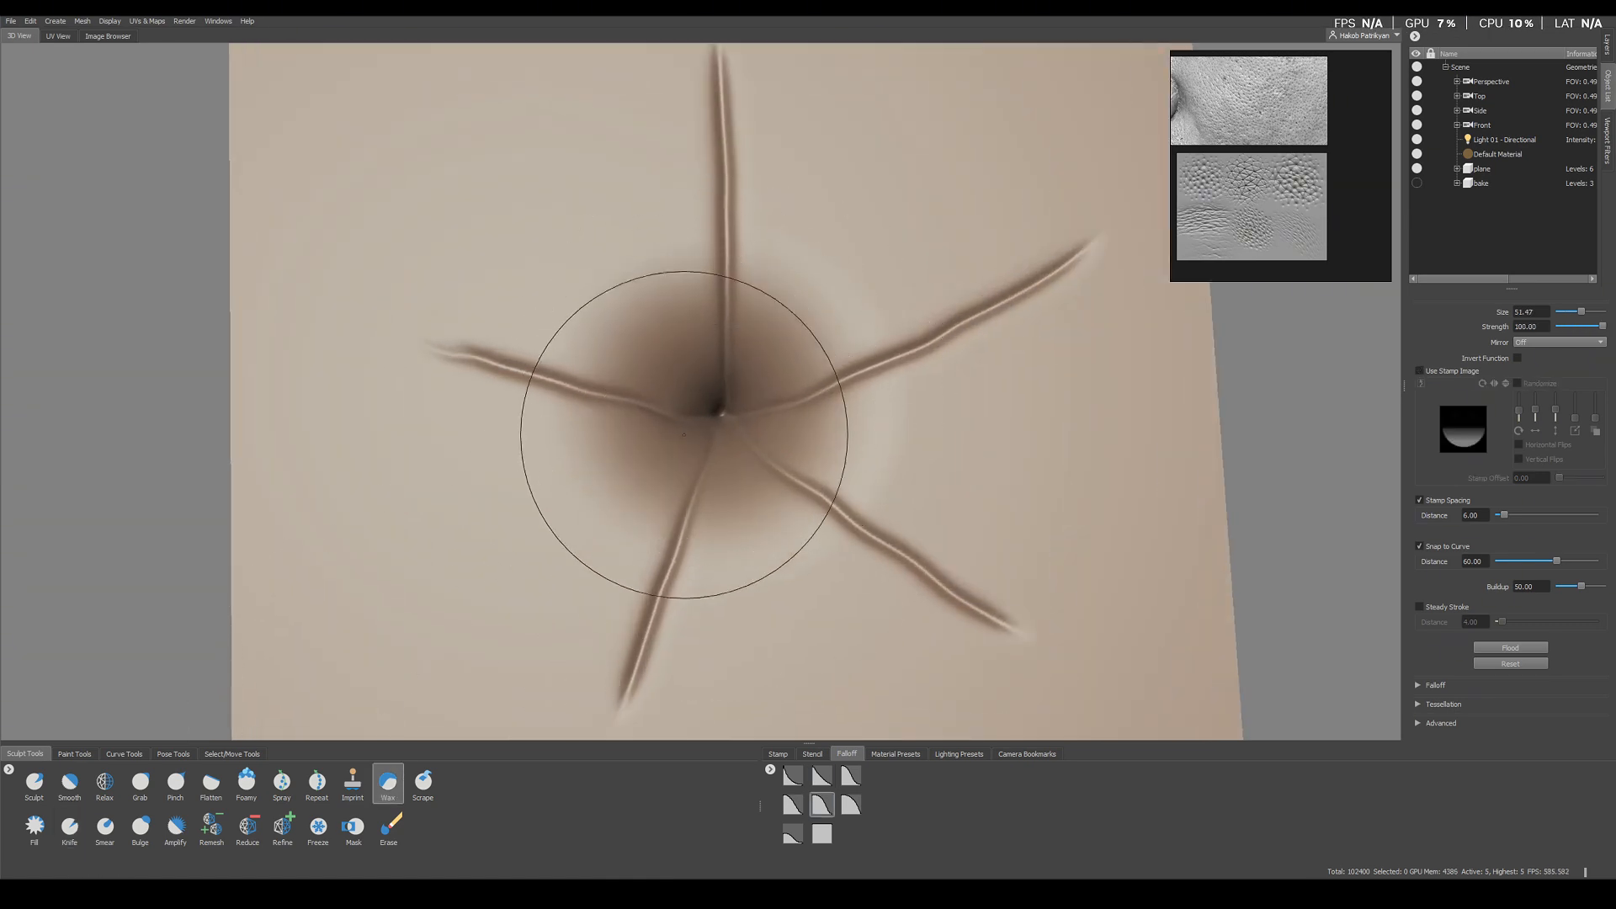
mouse_move(697, 421)
mouse_down()
mouse_move(700, 391)
mouse_move(718, 388)
mouse_up()
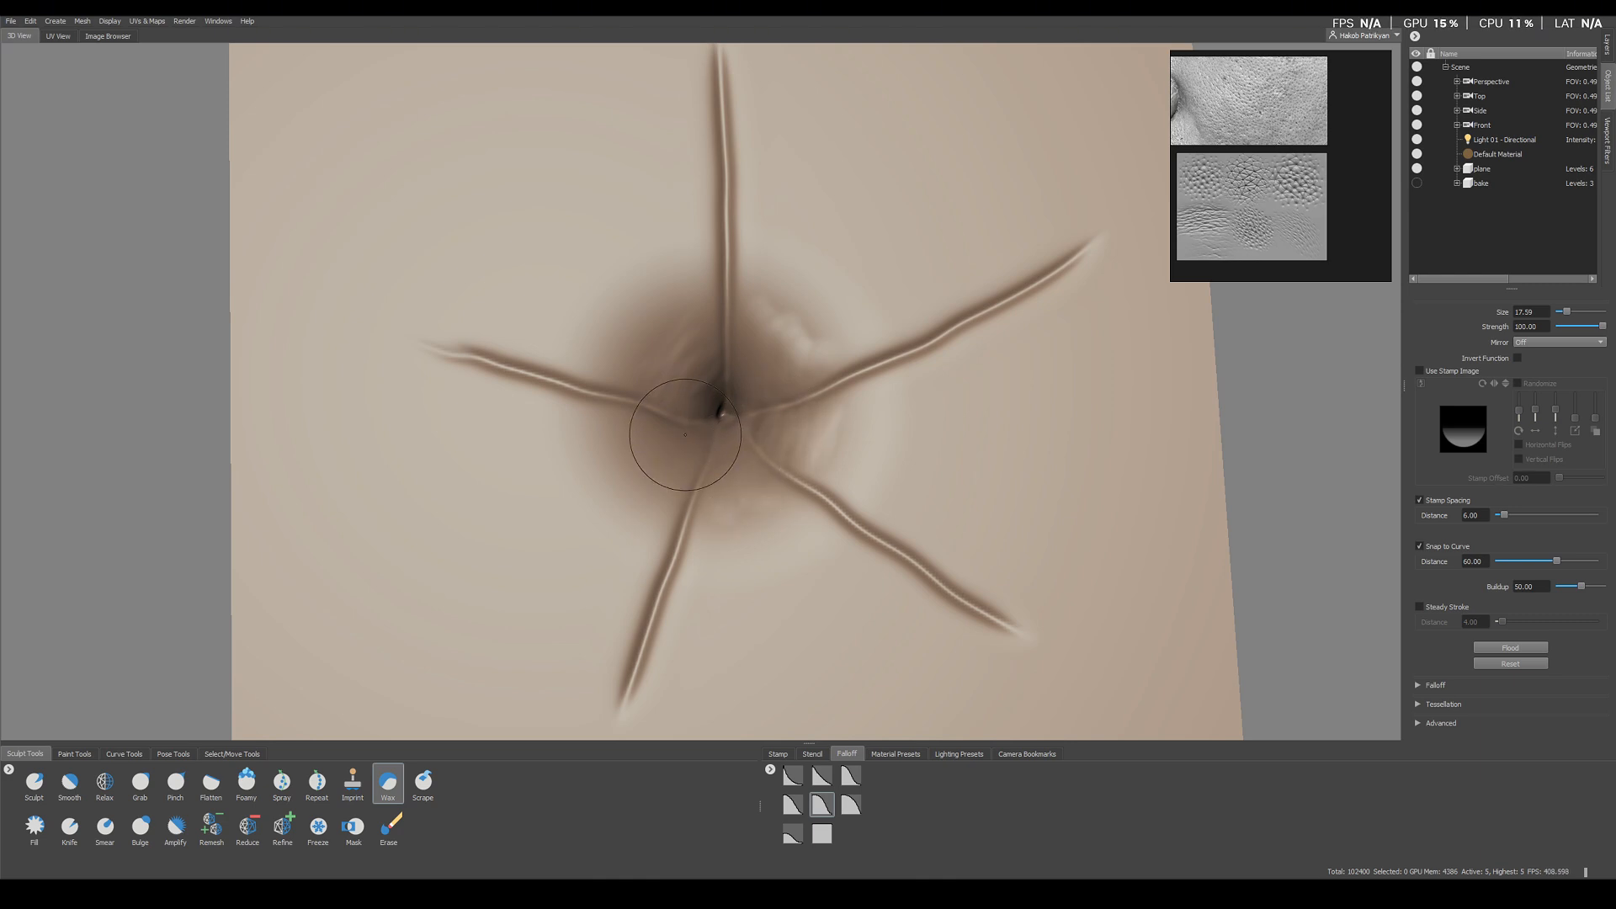
drag(677, 488, 658, 428)
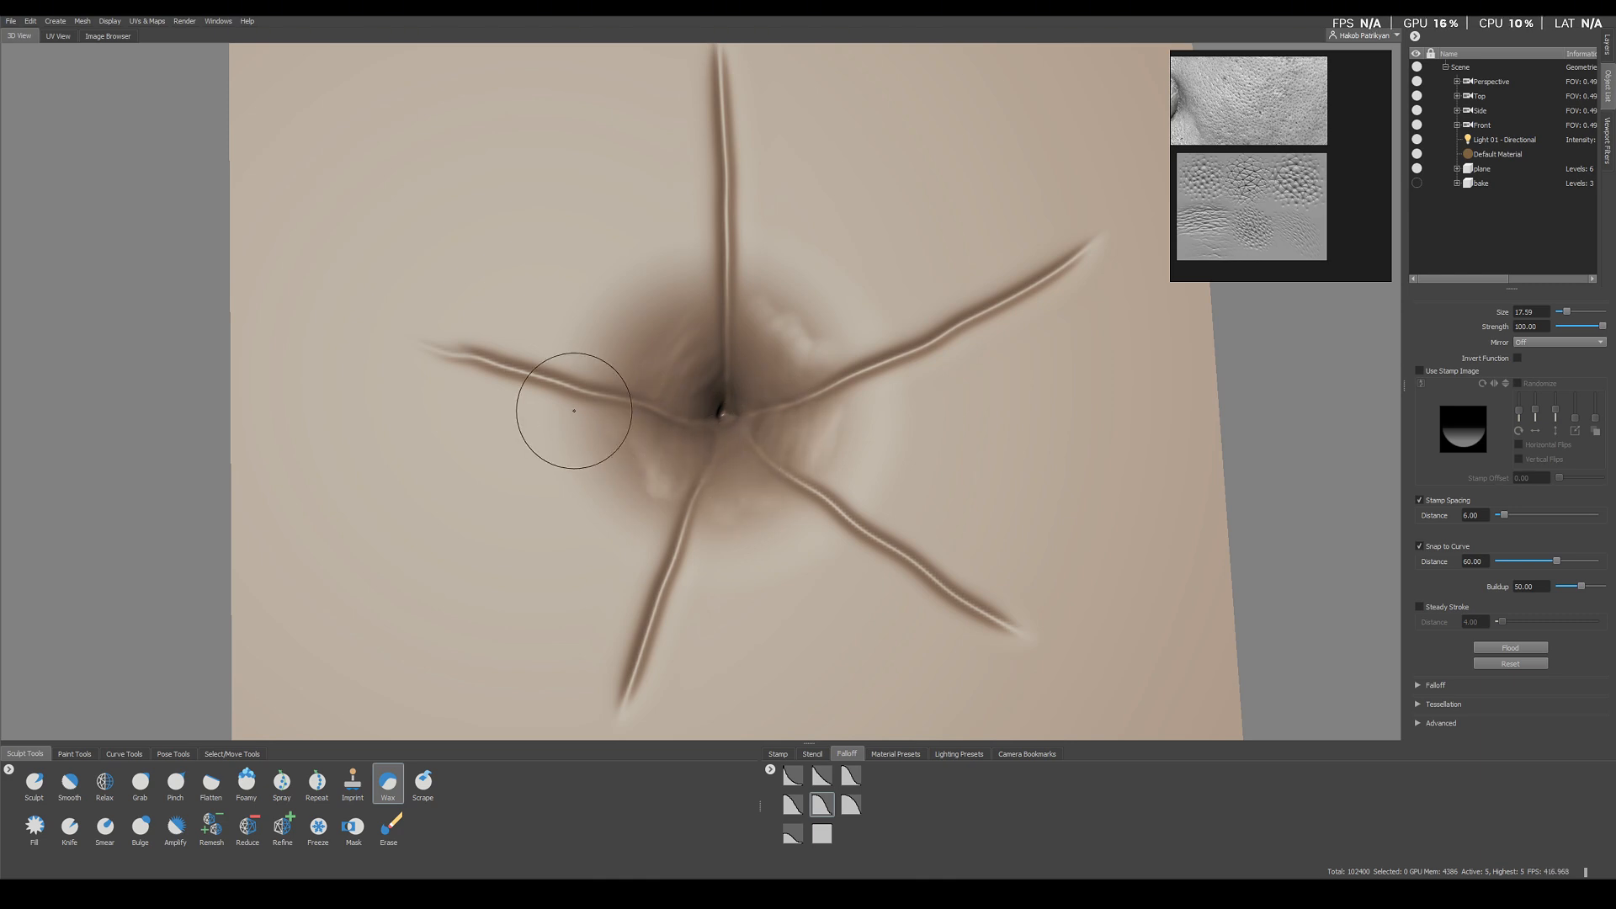
Tighten the five creases with the Pinch brush at size 30.09 and smooth their outer ends so they fade out
click(176, 785)
alt+right_drag(609, 422, 596, 316)
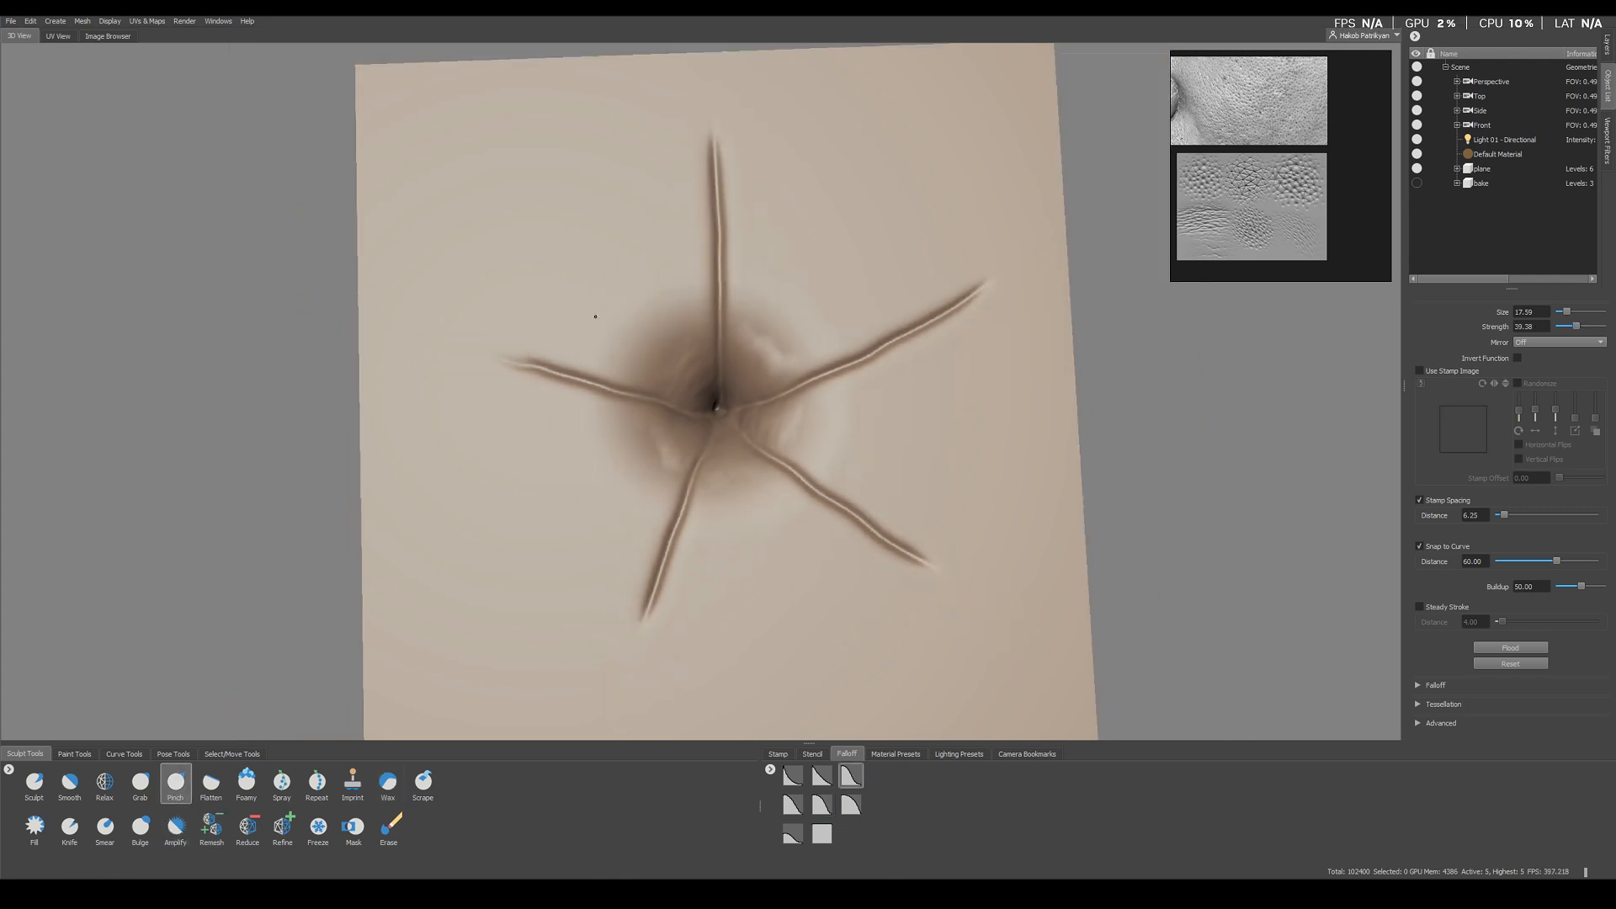
key(b)
drag(599, 360, 600, 388)
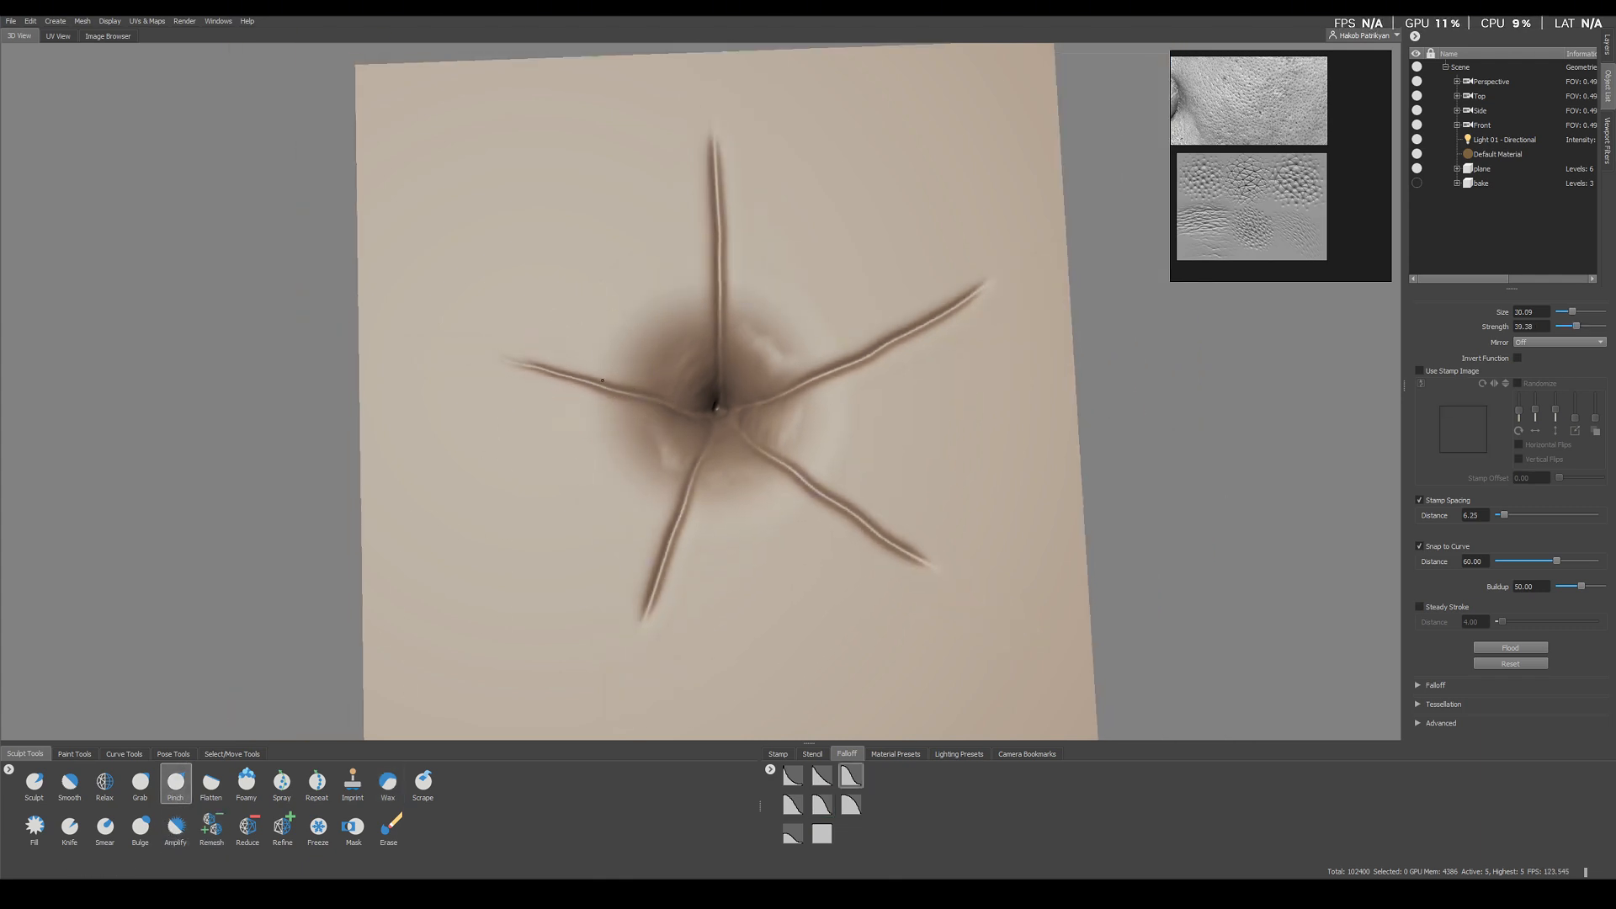
drag(719, 221, 701, 133)
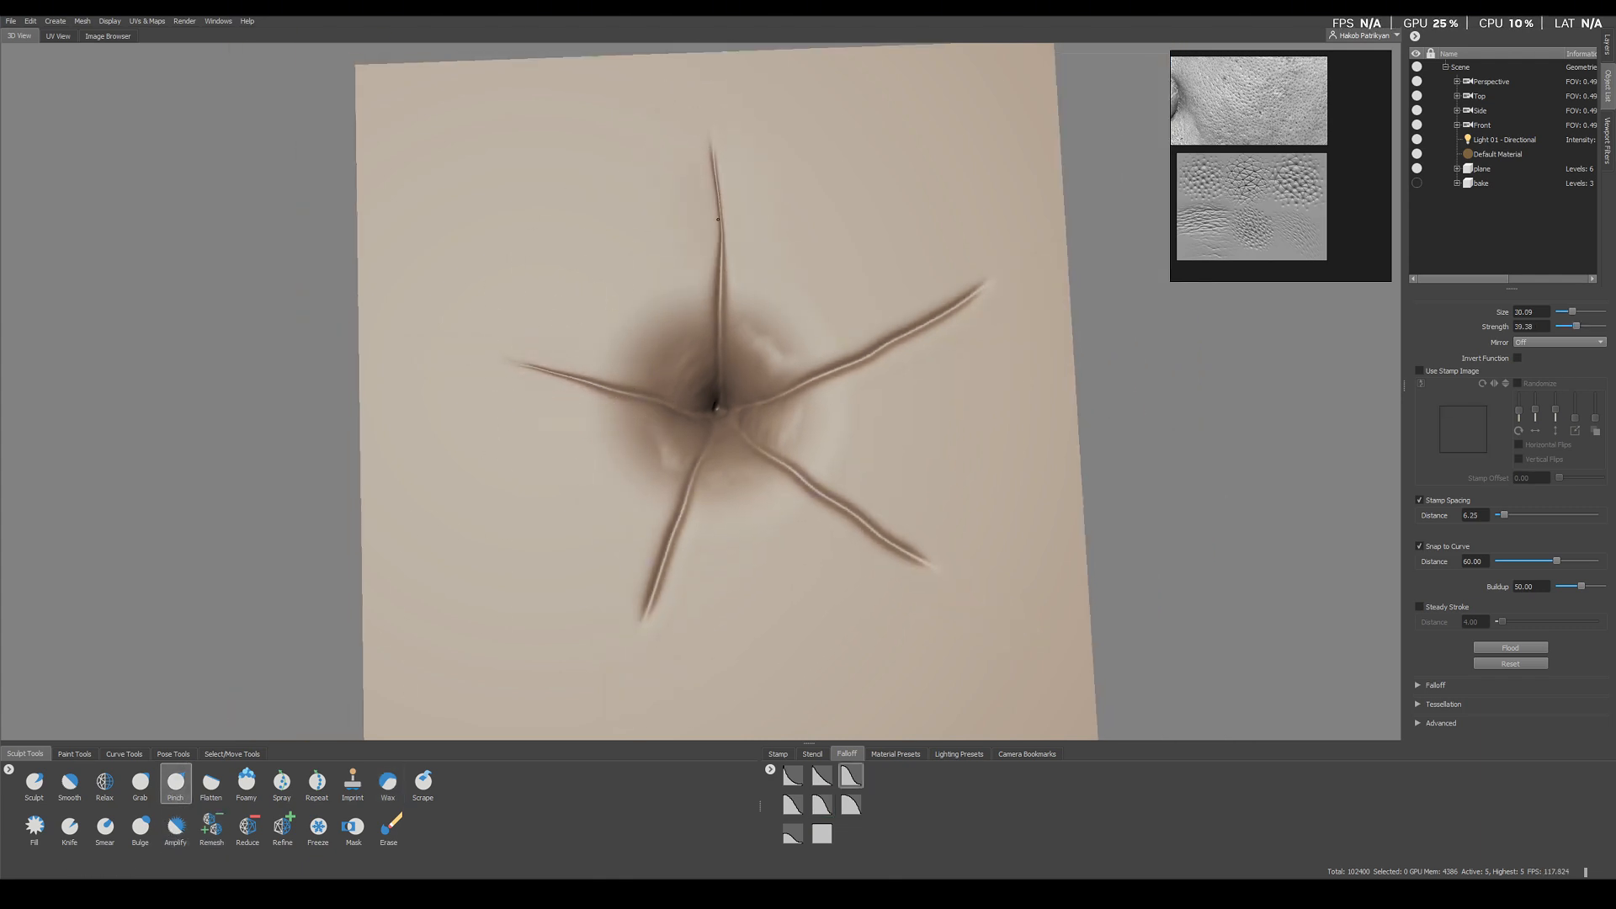
drag(785, 322, 996, 285)
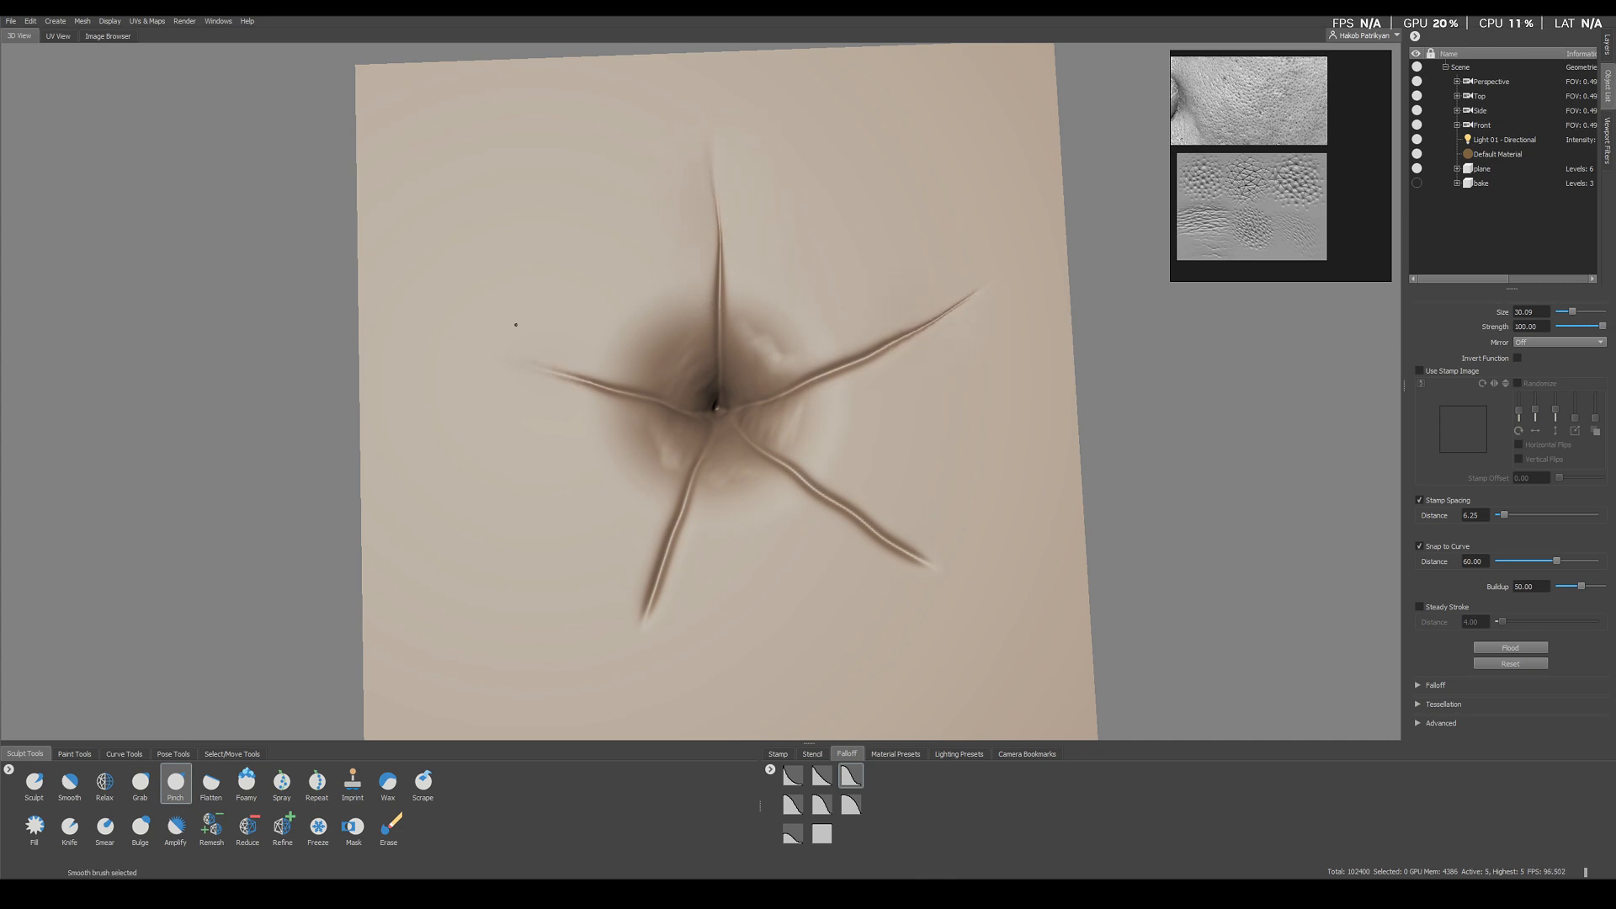
drag(671, 570, 650, 608)
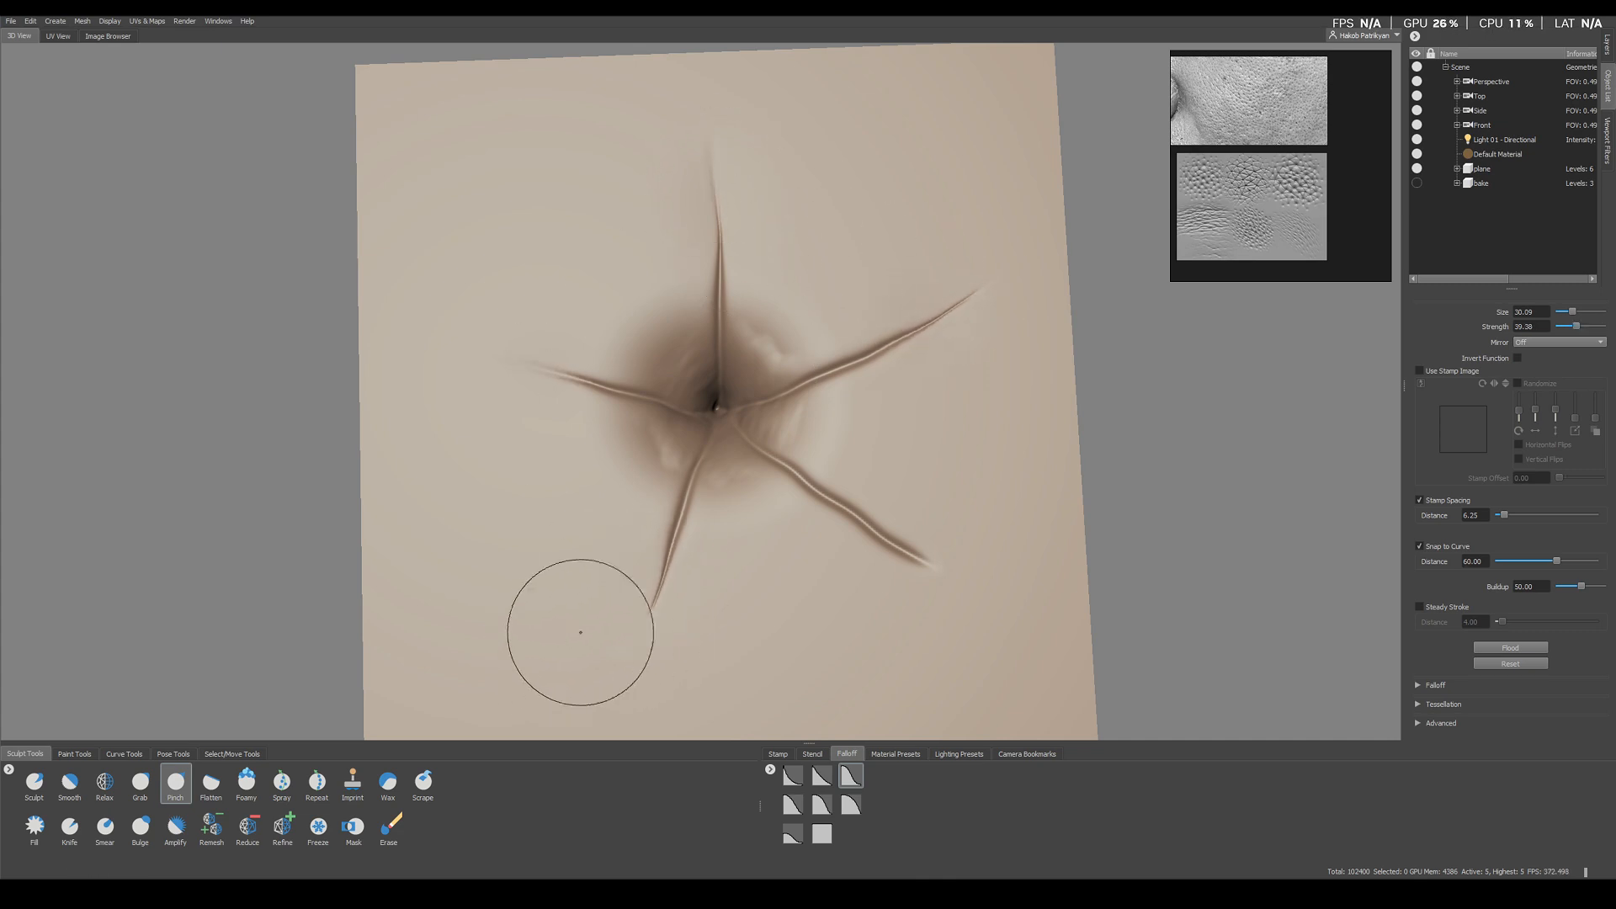
drag(787, 442, 943, 580)
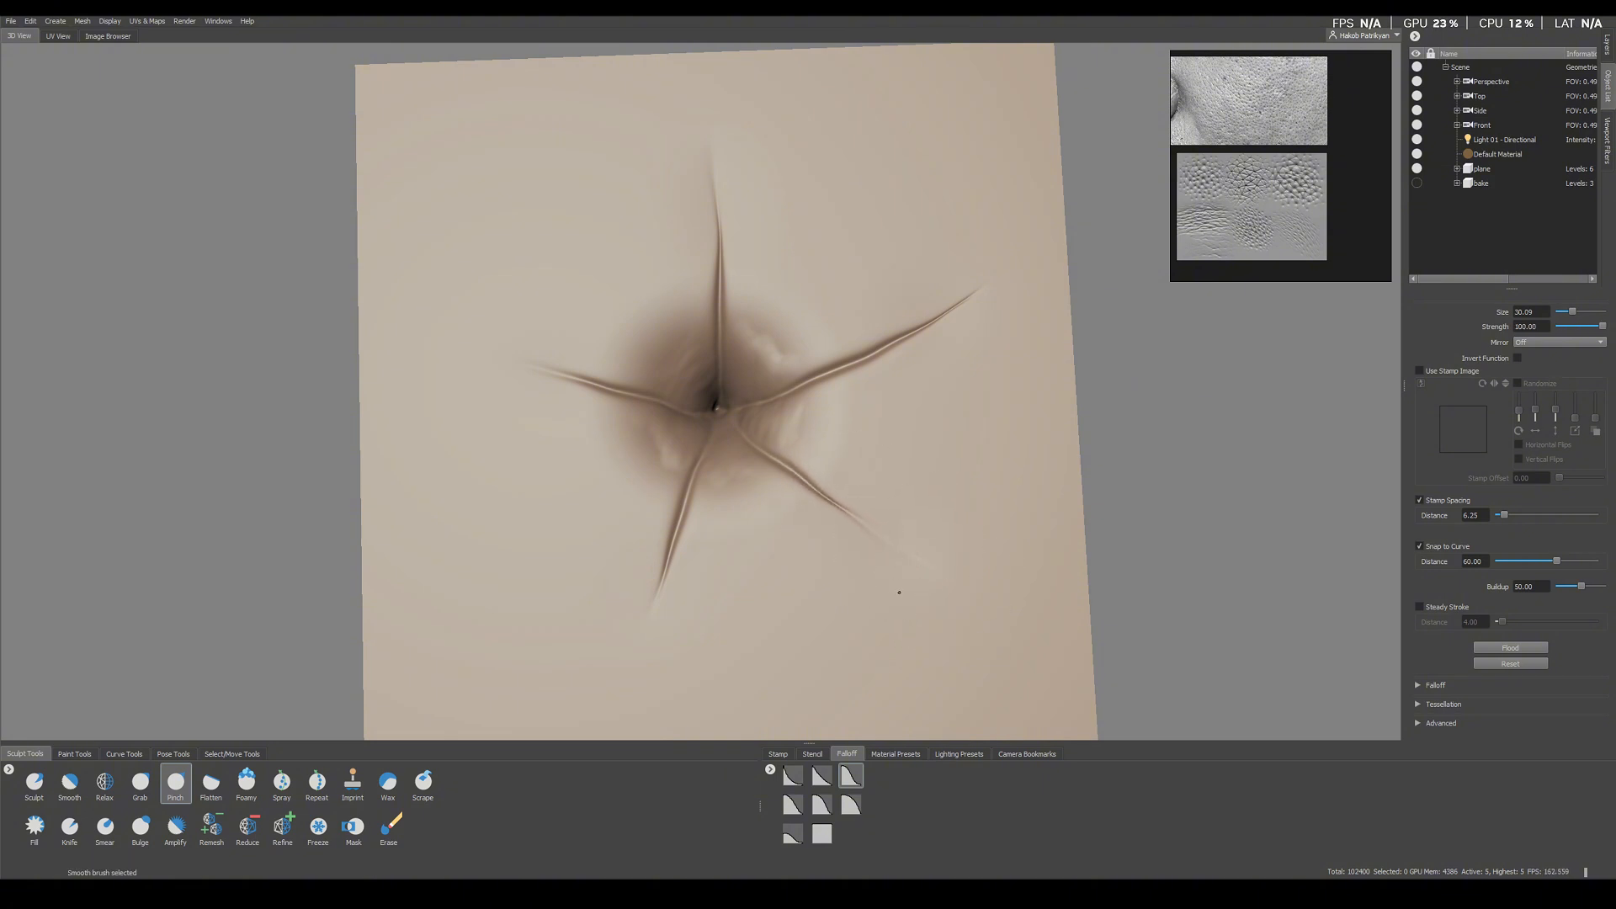
shift+drag(899, 591, 924, 559)
drag(934, 302, 957, 296)
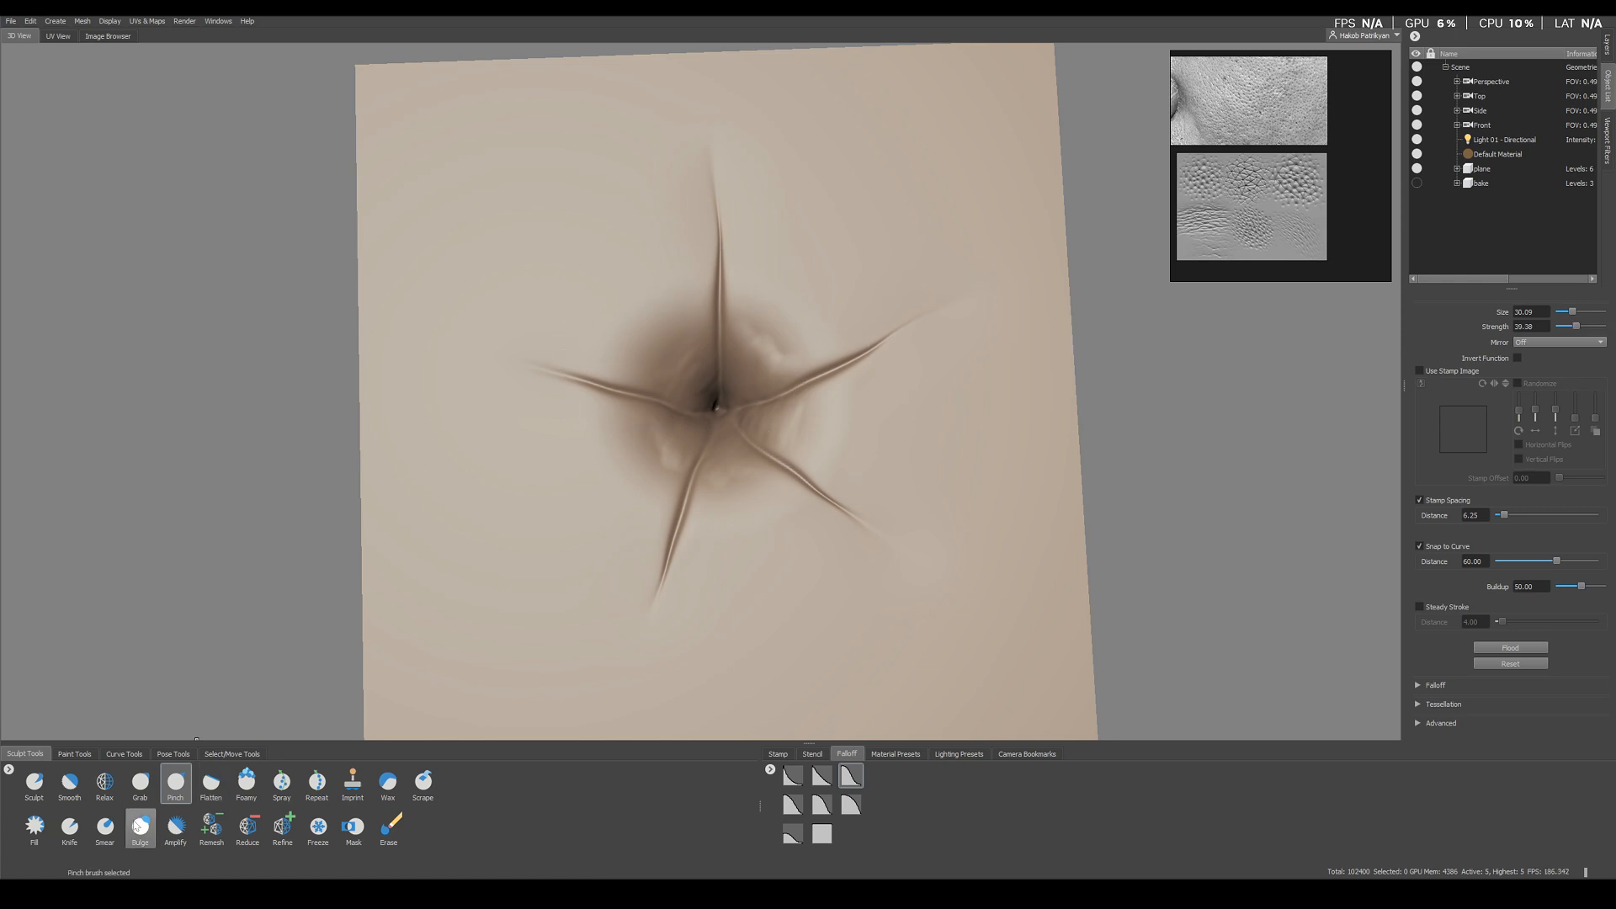
Bulge the pit's centre lightly and extend the creases into it with the Knife brush at size 29.00
click(138, 824)
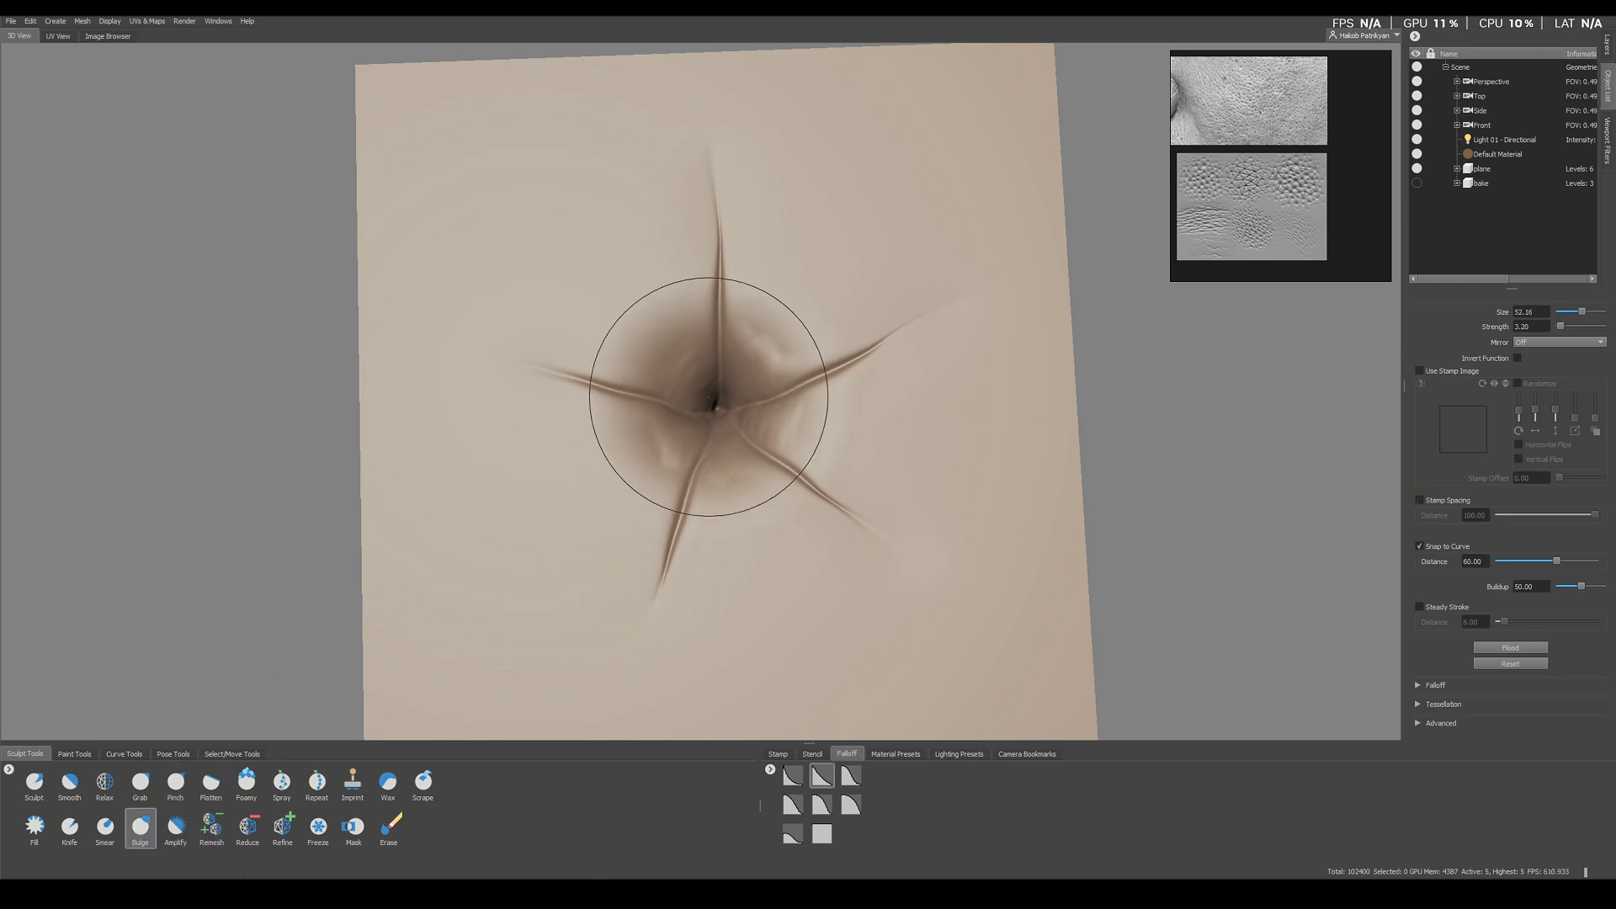
drag(720, 407, 738, 451)
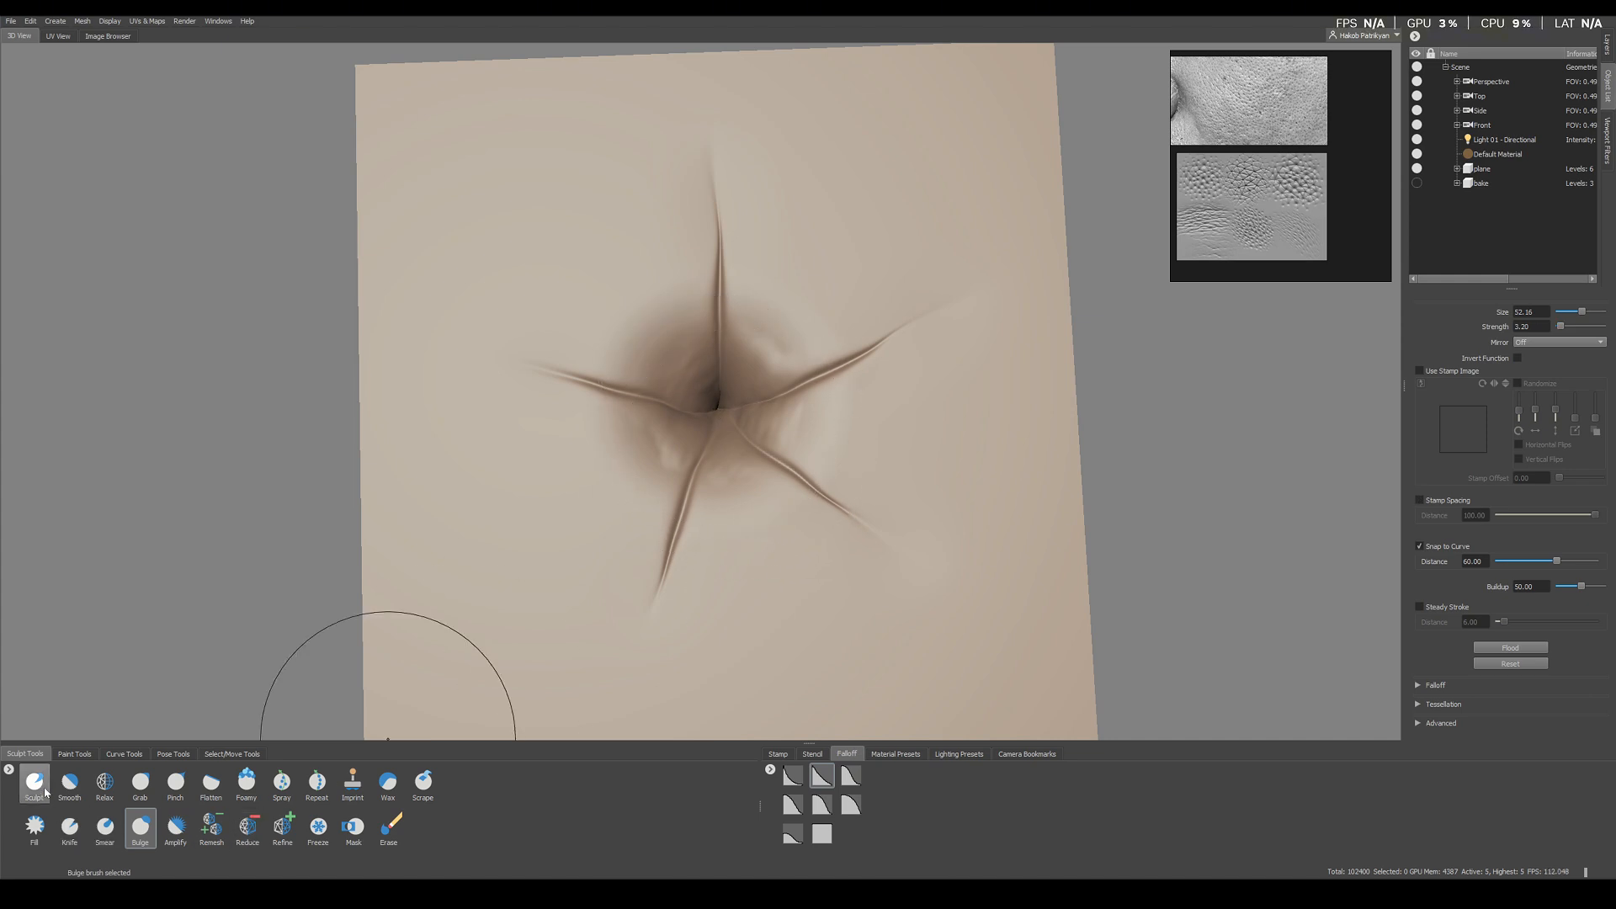
click(71, 827)
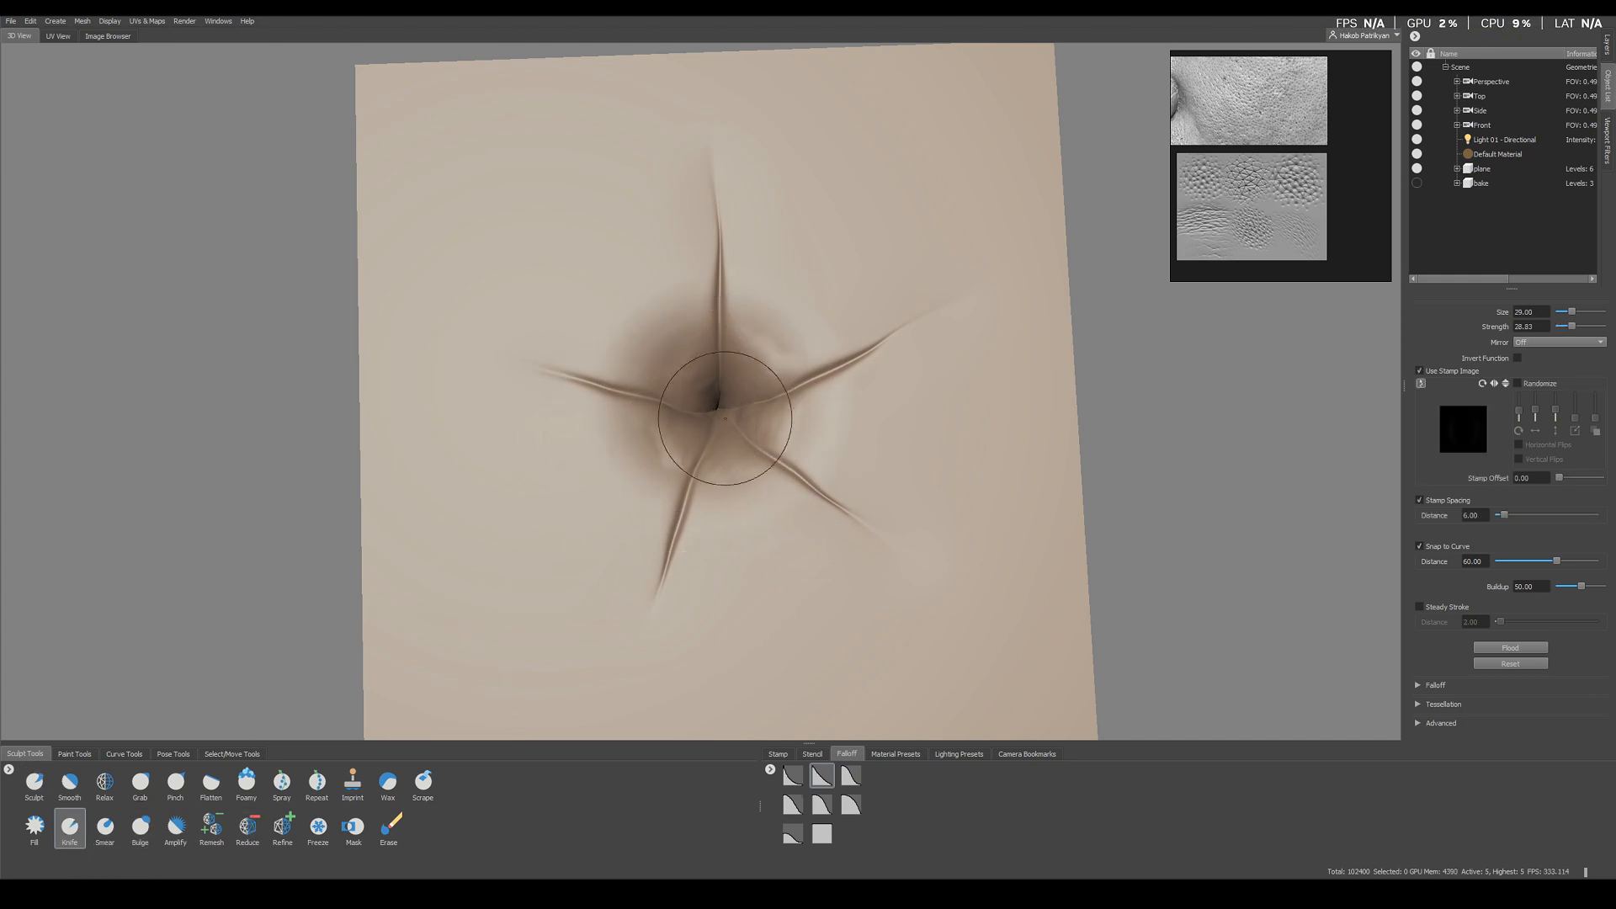
mouse_move(726, 415)
alt+mouse_down()
mouse_move(721, 484)
mouse_move(719, 427)
alt+mouse_up()
scroll(719, 427, up, 2)
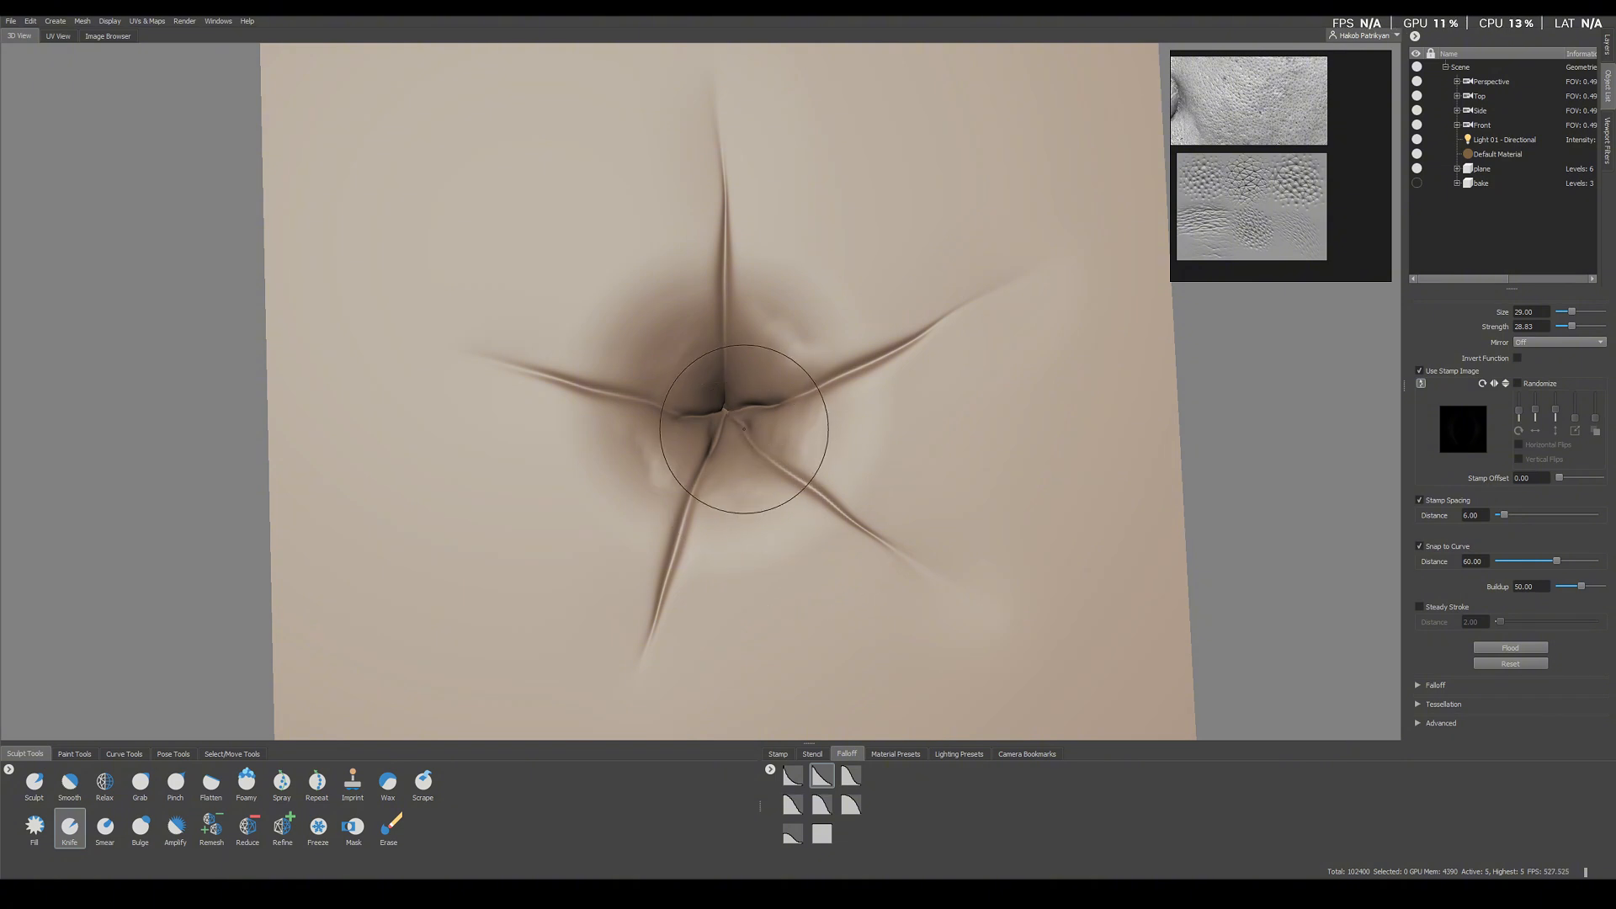
Smooth the outer ends of the upper-right and lower-right creases into the surrounding plane
scroll(715, 362, down, 5)
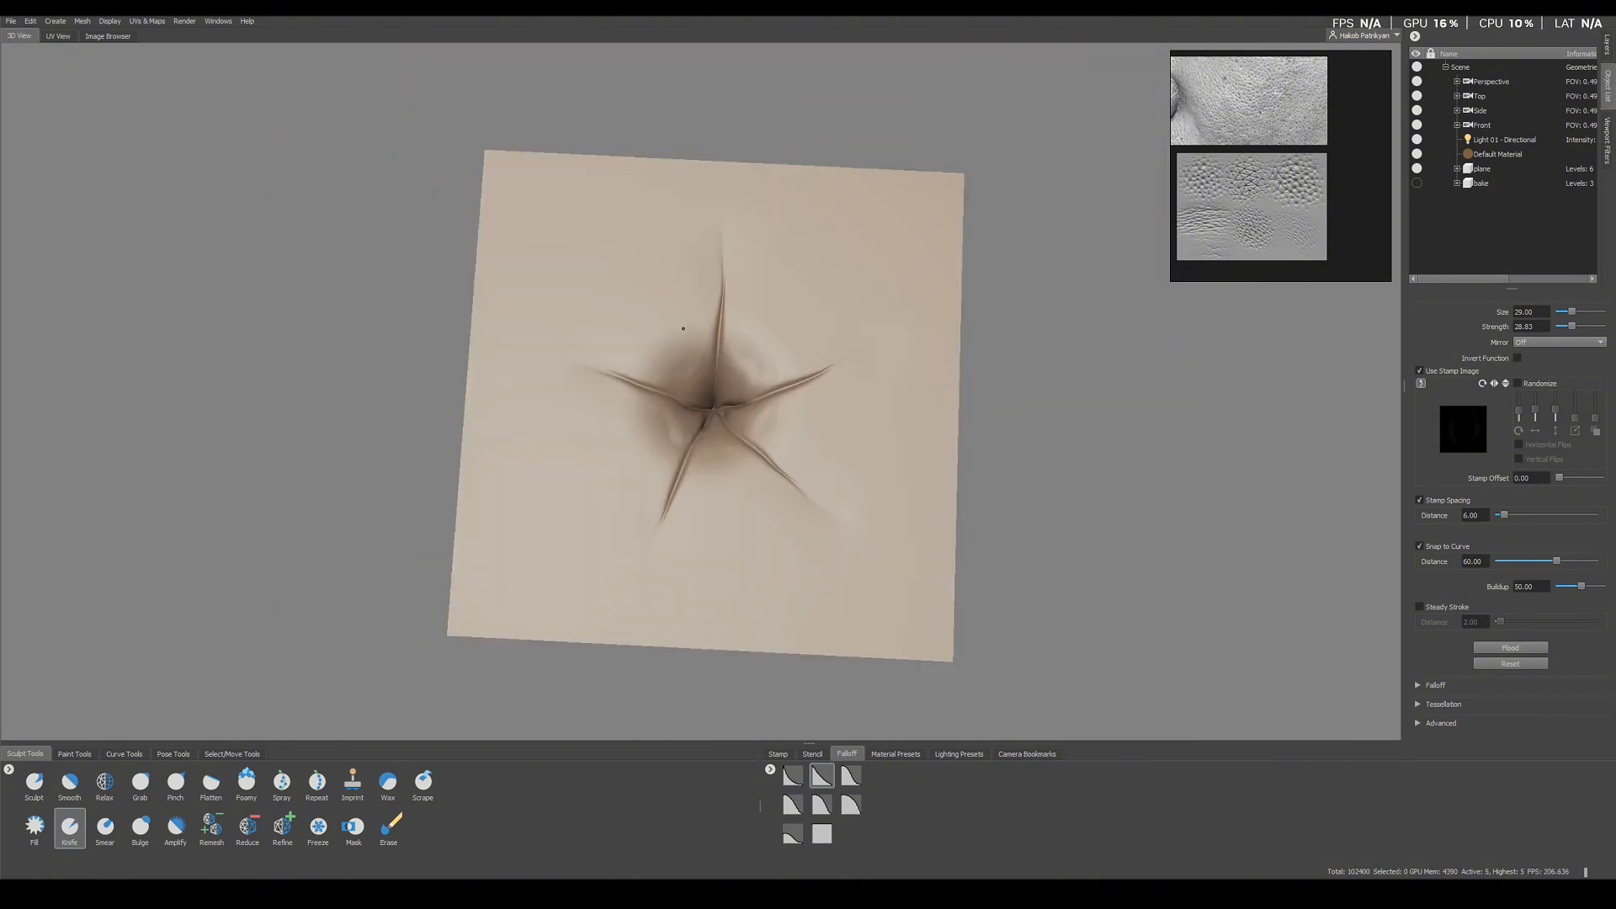
alt+right_drag(683, 328, 757, 387)
mouse_move(758, 387)
alt+mouse_down()
mouse_move(769, 361)
mouse_move(783, 409)
alt+mouse_up()
shift+drag(918, 325, 967, 326)
shift+drag(893, 520, 904, 554)
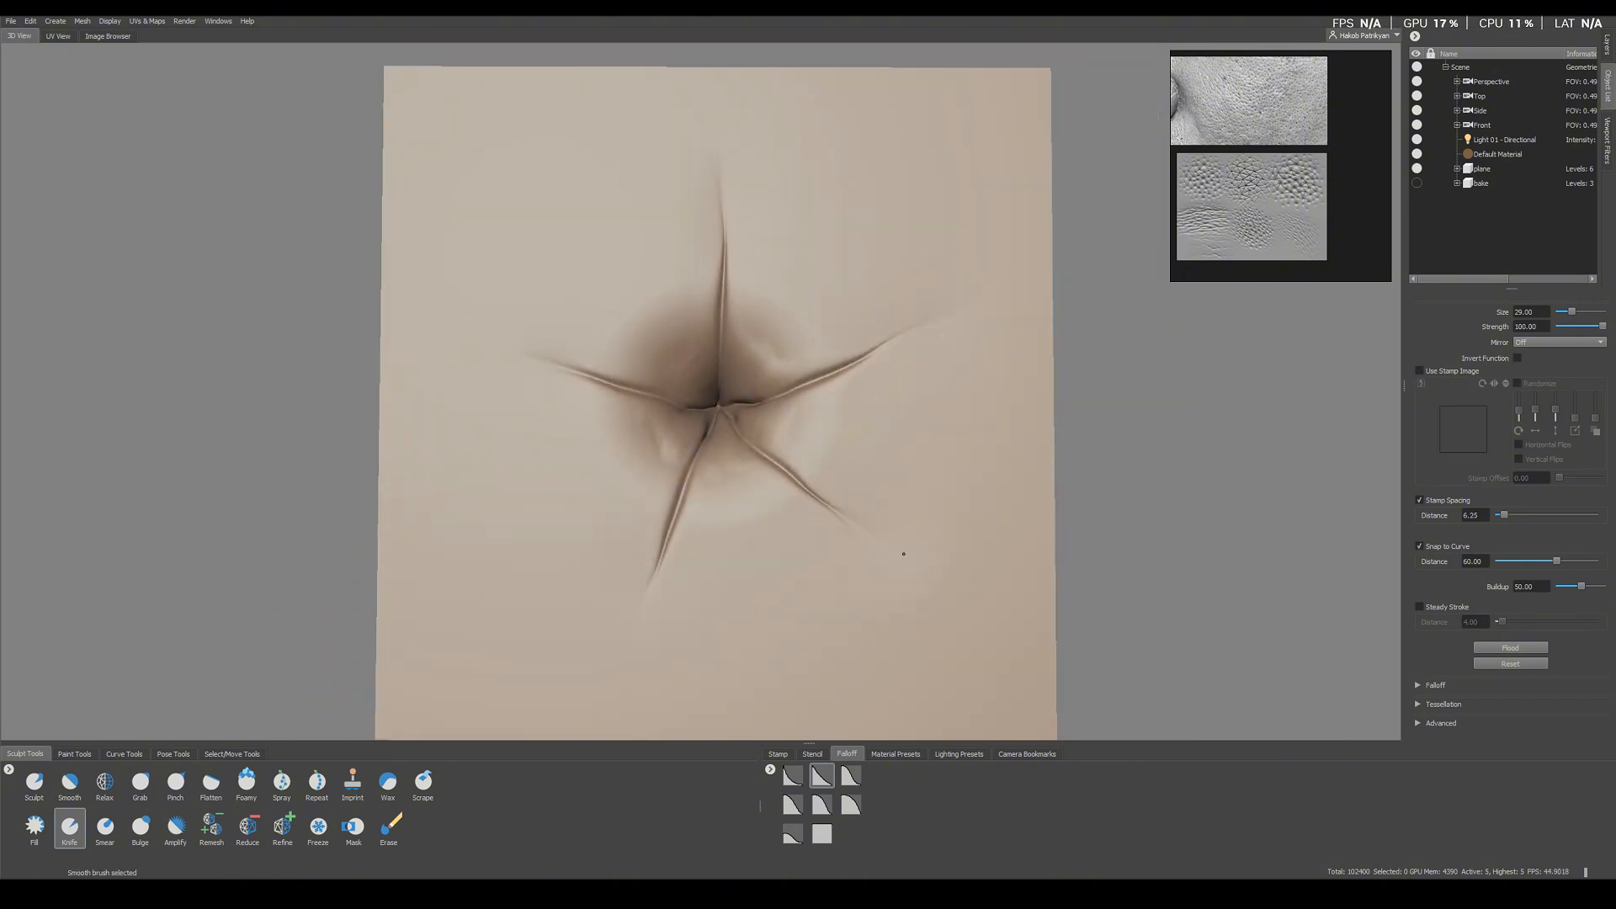
Reduce the brush size to 21.29 and smooth the lumps on both sides of the upper crease inside the pit
alt+right_drag(763, 261, 661, 151)
alt+drag(661, 151, 695, 240)
alt+right_drag(696, 240, 820, 404)
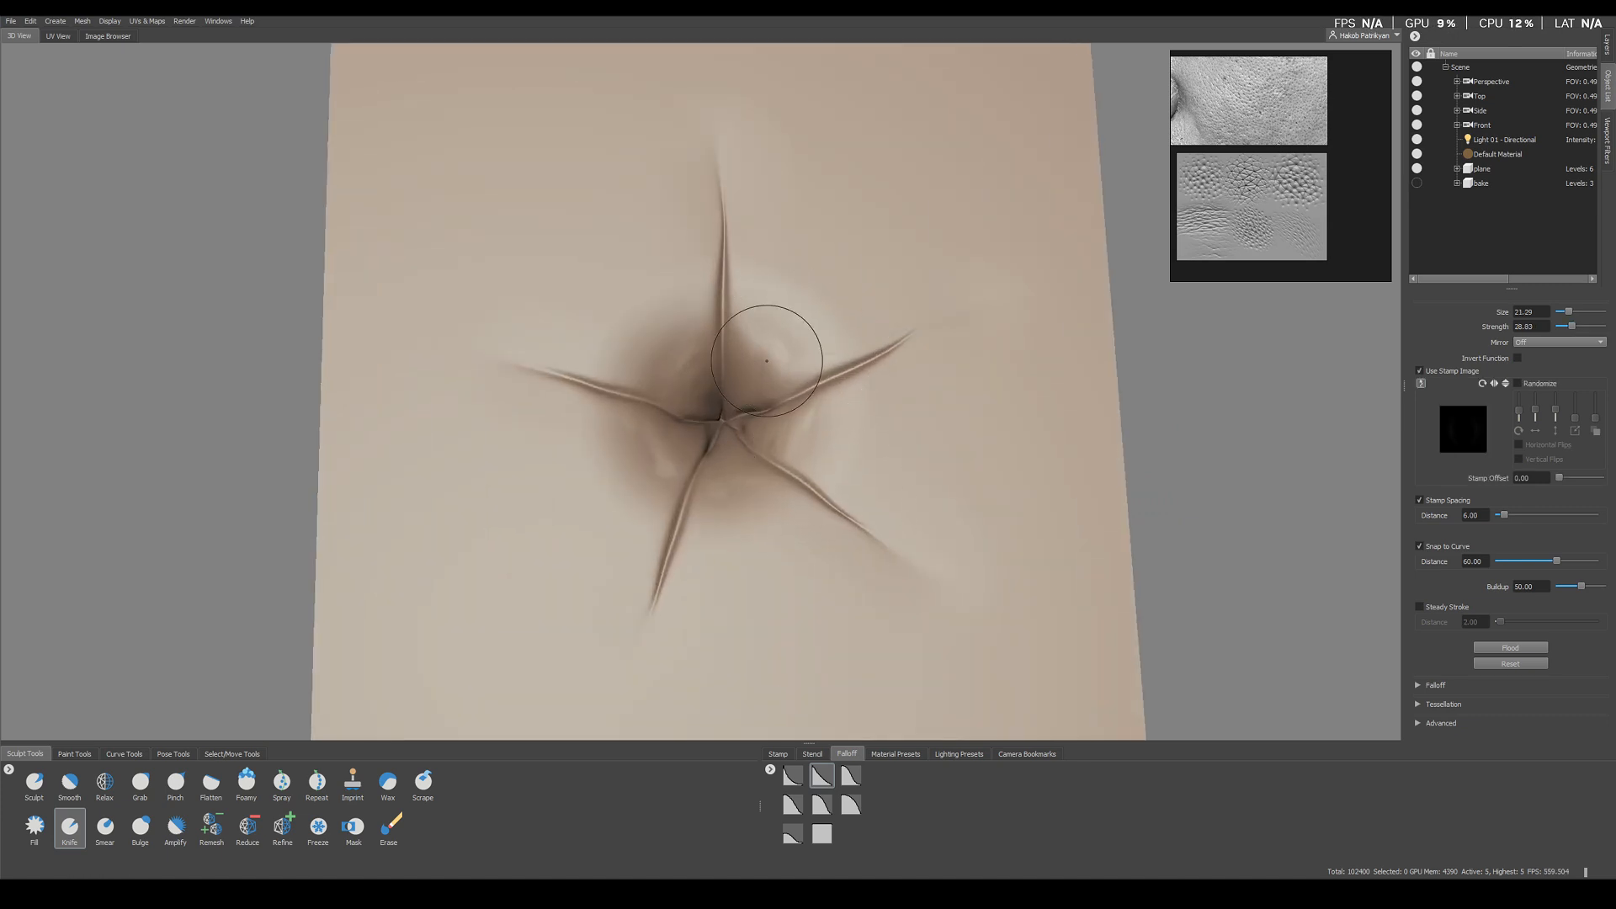
shift+drag(767, 360, 783, 342)
shift+drag(683, 364, 671, 342)
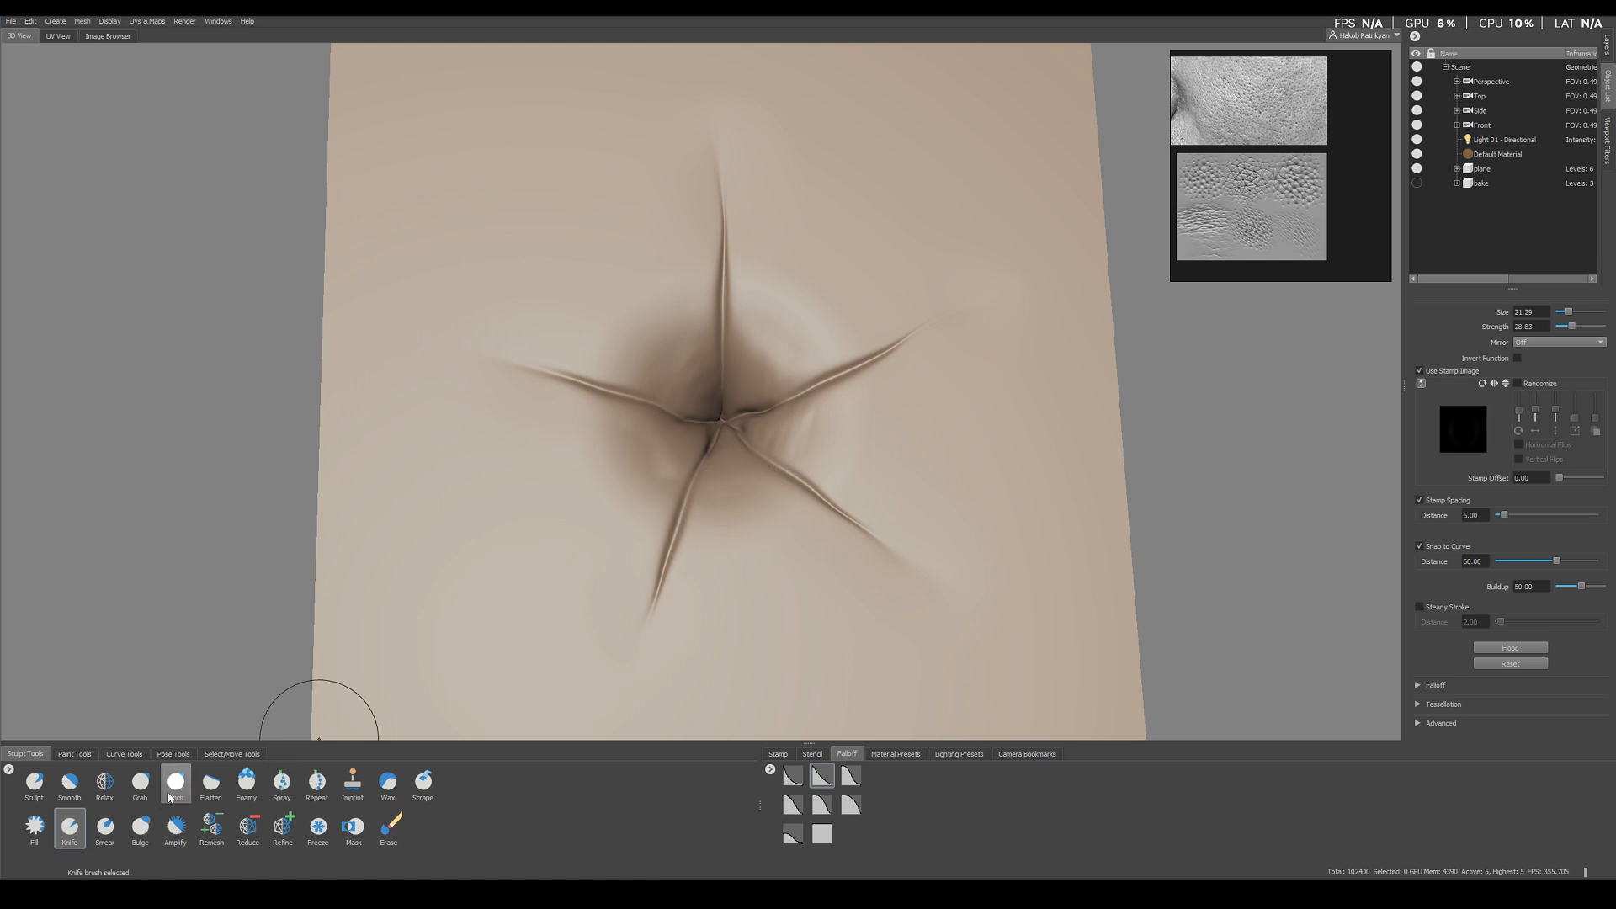
Swell the areas between the creases around the pit with the Bulge brush at size 37.61 and a rounder falloff
click(150, 835)
key(b)
drag(727, 410, 722, 421)
key(ctrl+z)
key(b)
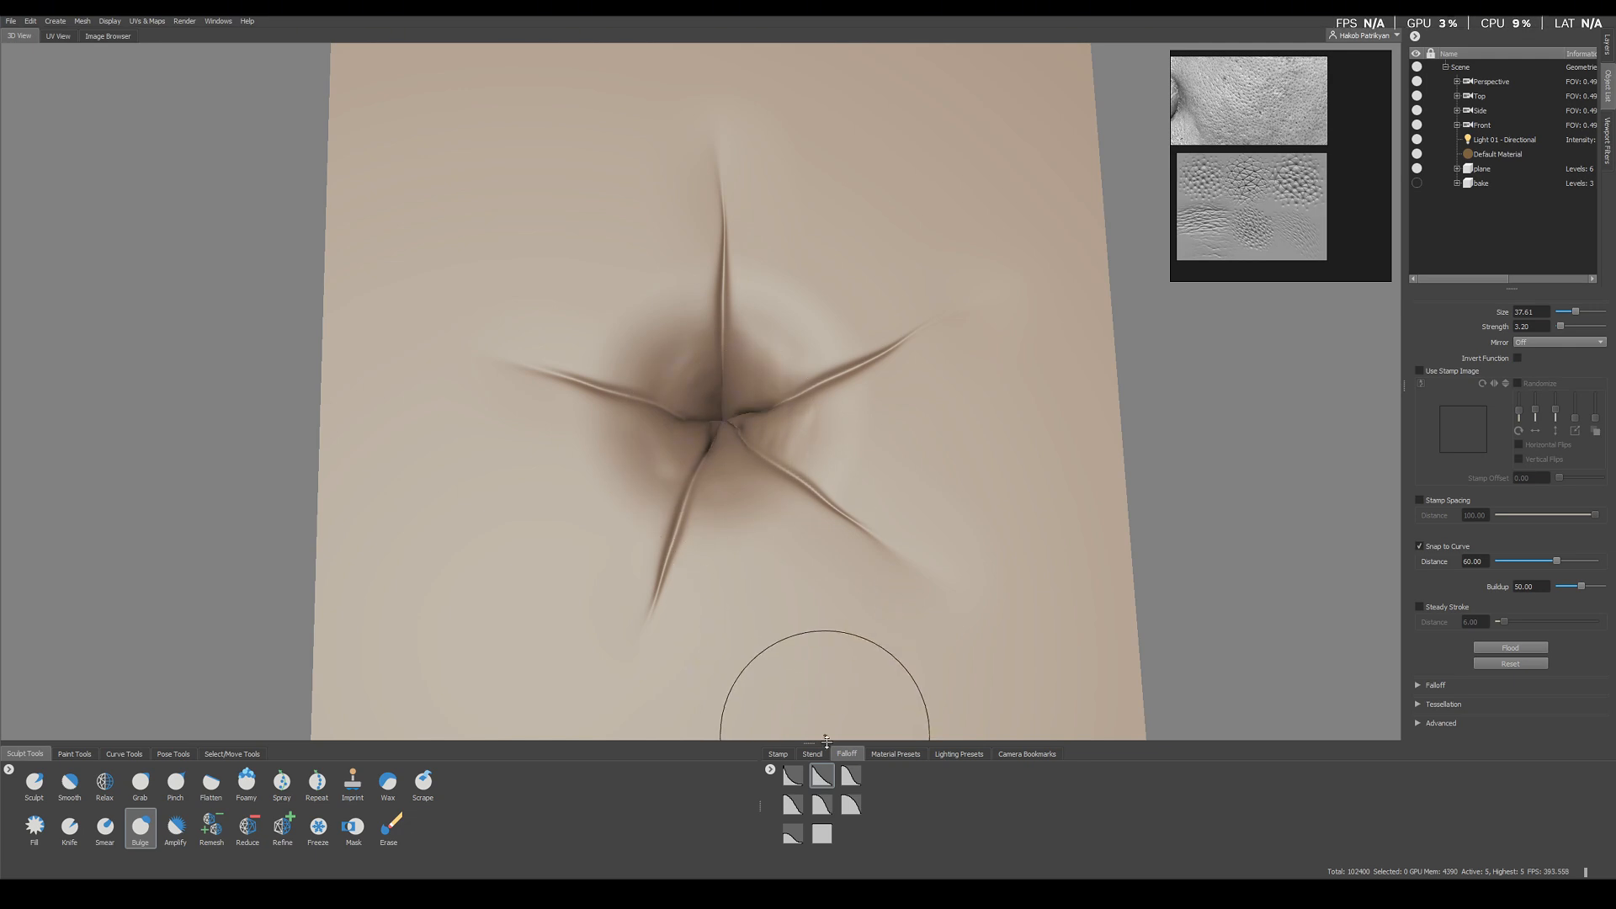
click(822, 805)
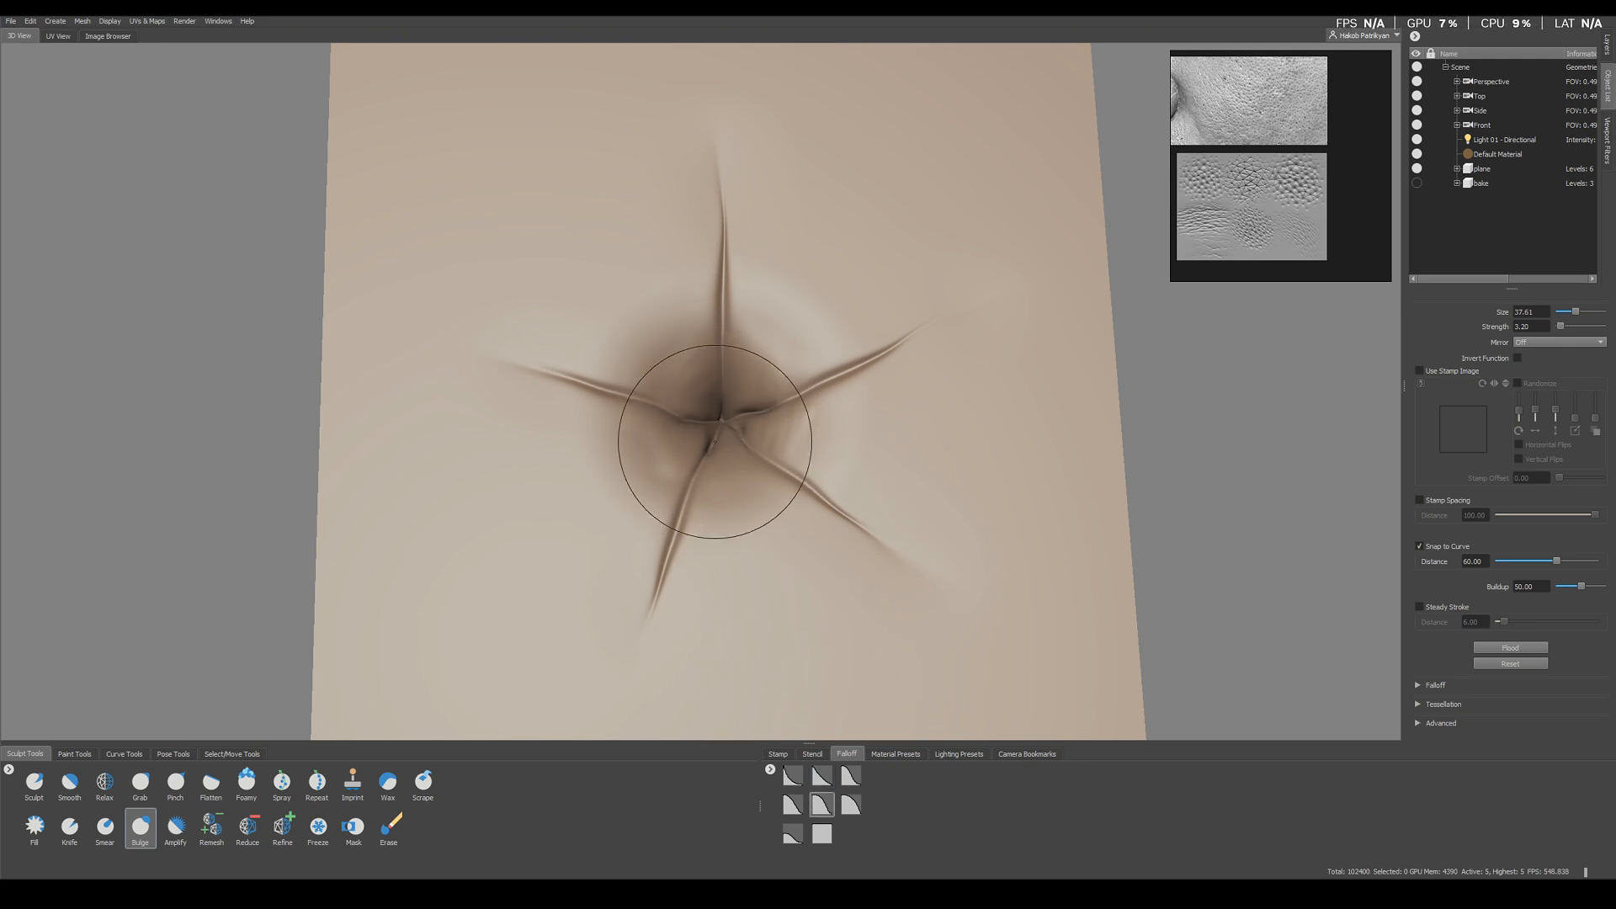
mouse_move(722, 414)
mouse_down()
mouse_move(664, 321)
mouse_move(886, 346)
mouse_move(838, 374)
mouse_up()
Add Wax build-up between the creases near the pit's centre, reducing the brush size to 17.99
scroll(664, 320, down, 3)
scroll(839, 374, up, 4)
click(388, 783)
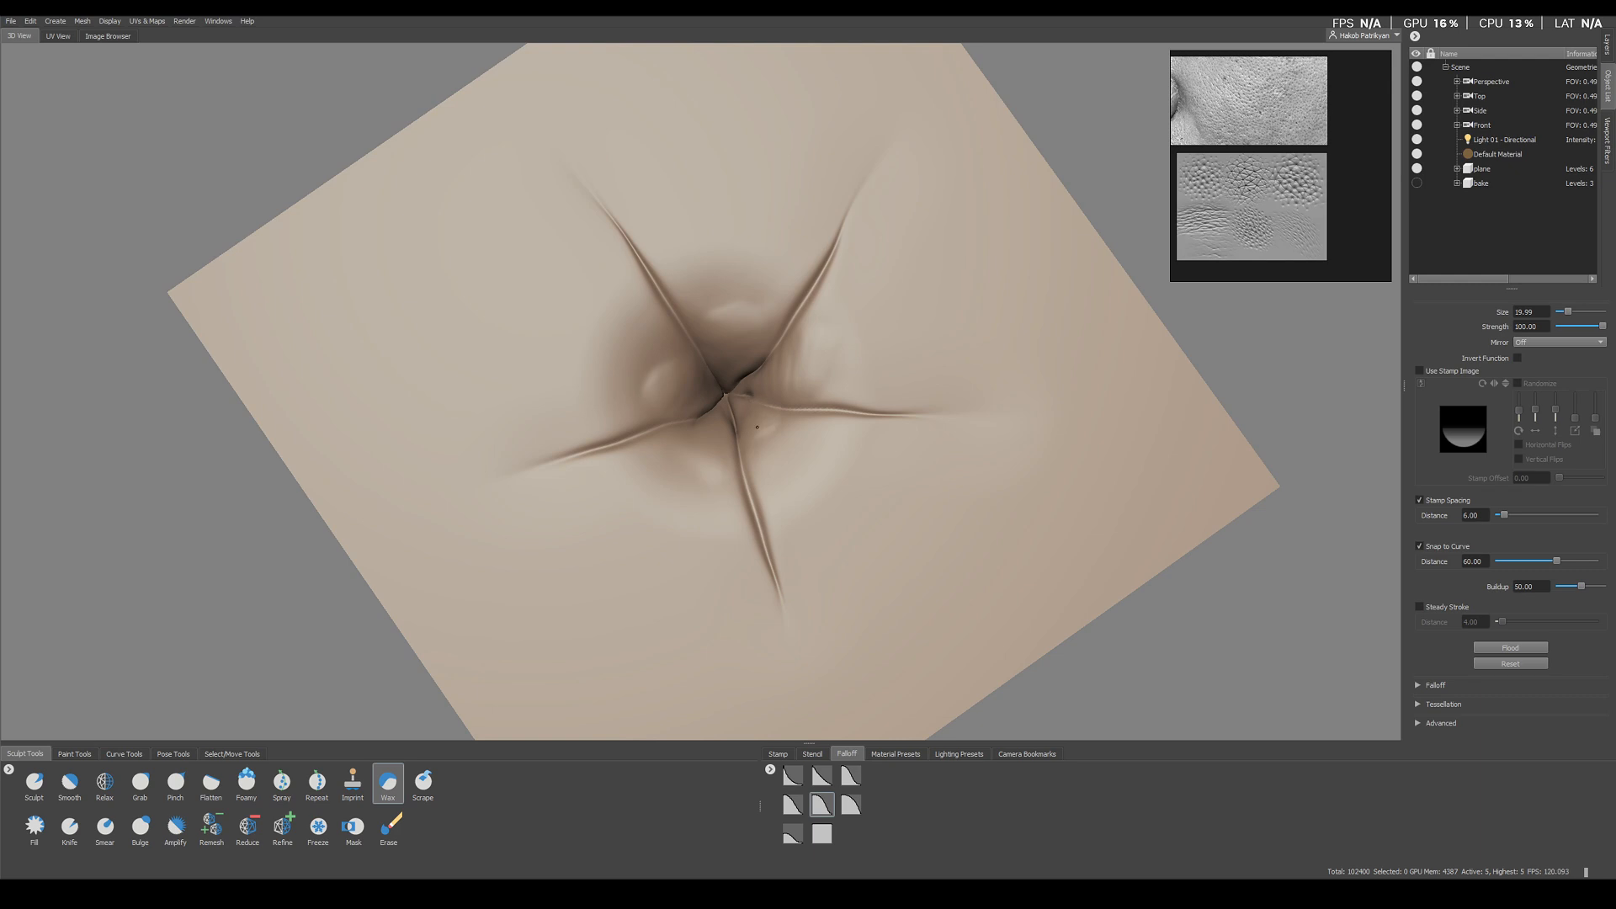
key(bracketleft)
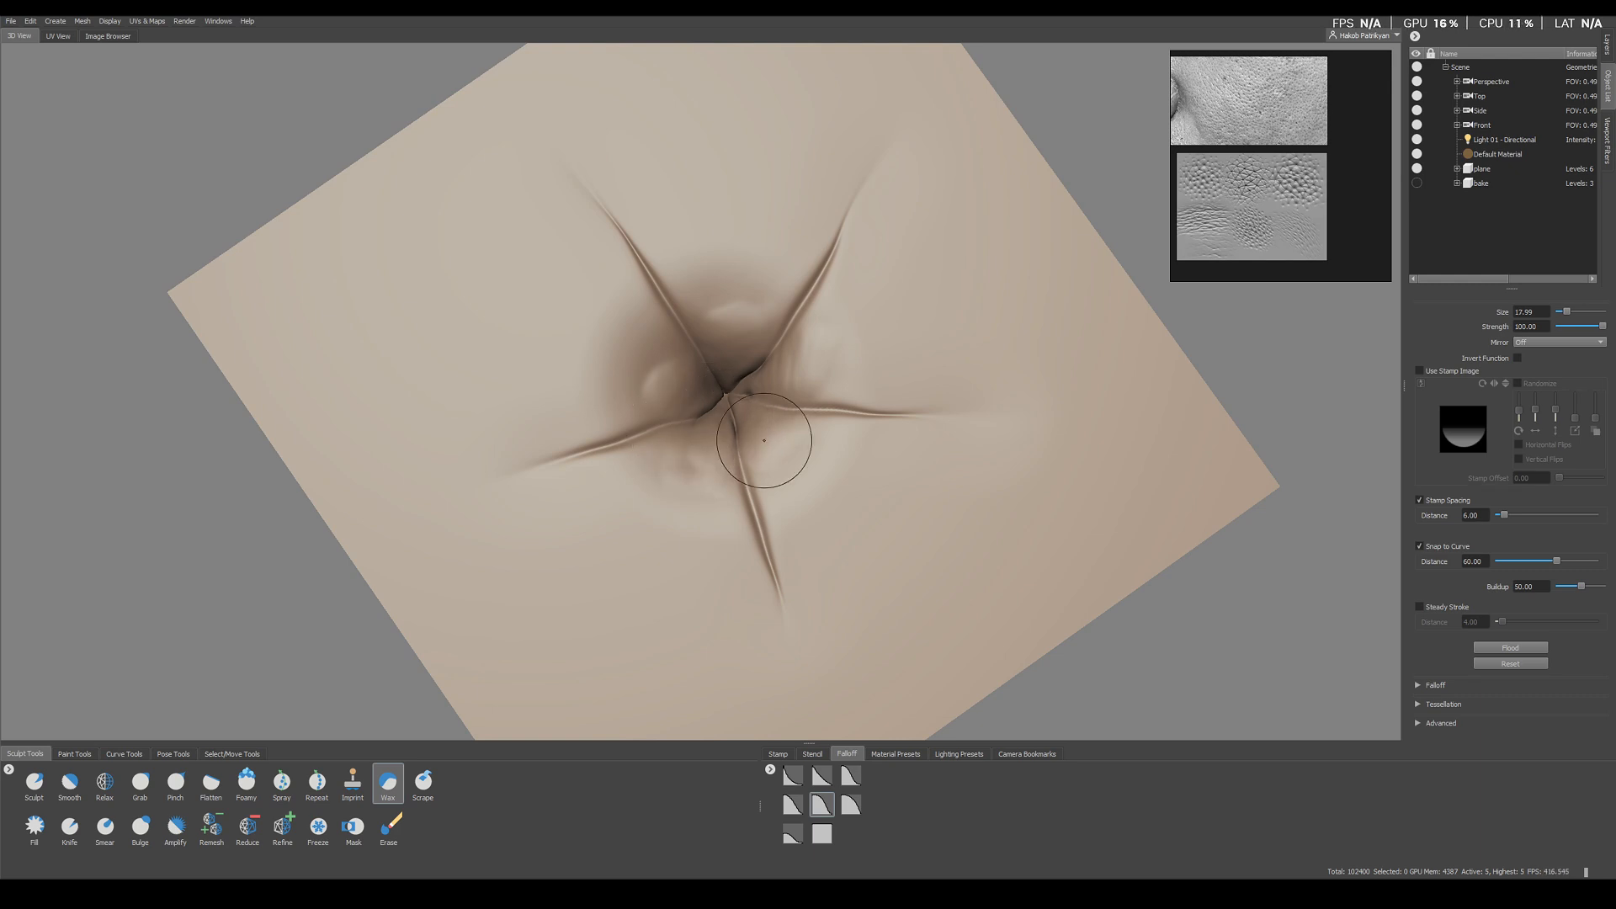
key(shift)
Reshape the area between the lower creases near the pit's centre with the Grab brush at size 22.20 and a rounder falloff
alt+drag(841, 509, 620, 444)
mouse_move(619, 444)
alt+right_down()
mouse_move(707, 548)
mouse_move(640, 455)
alt+right_up()
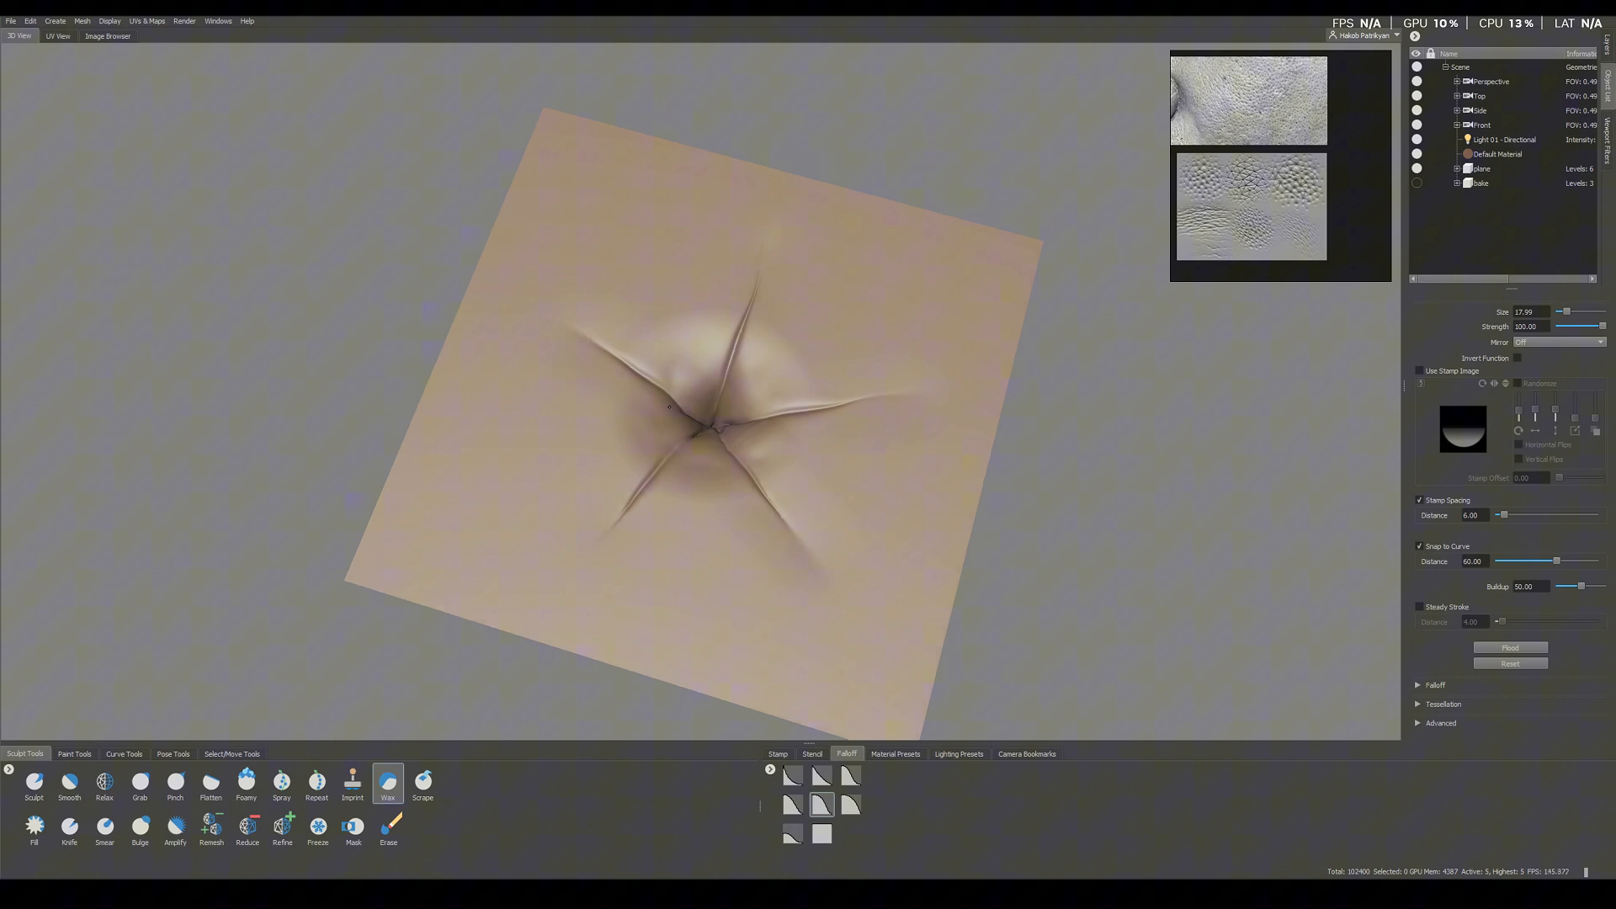
click(175, 781)
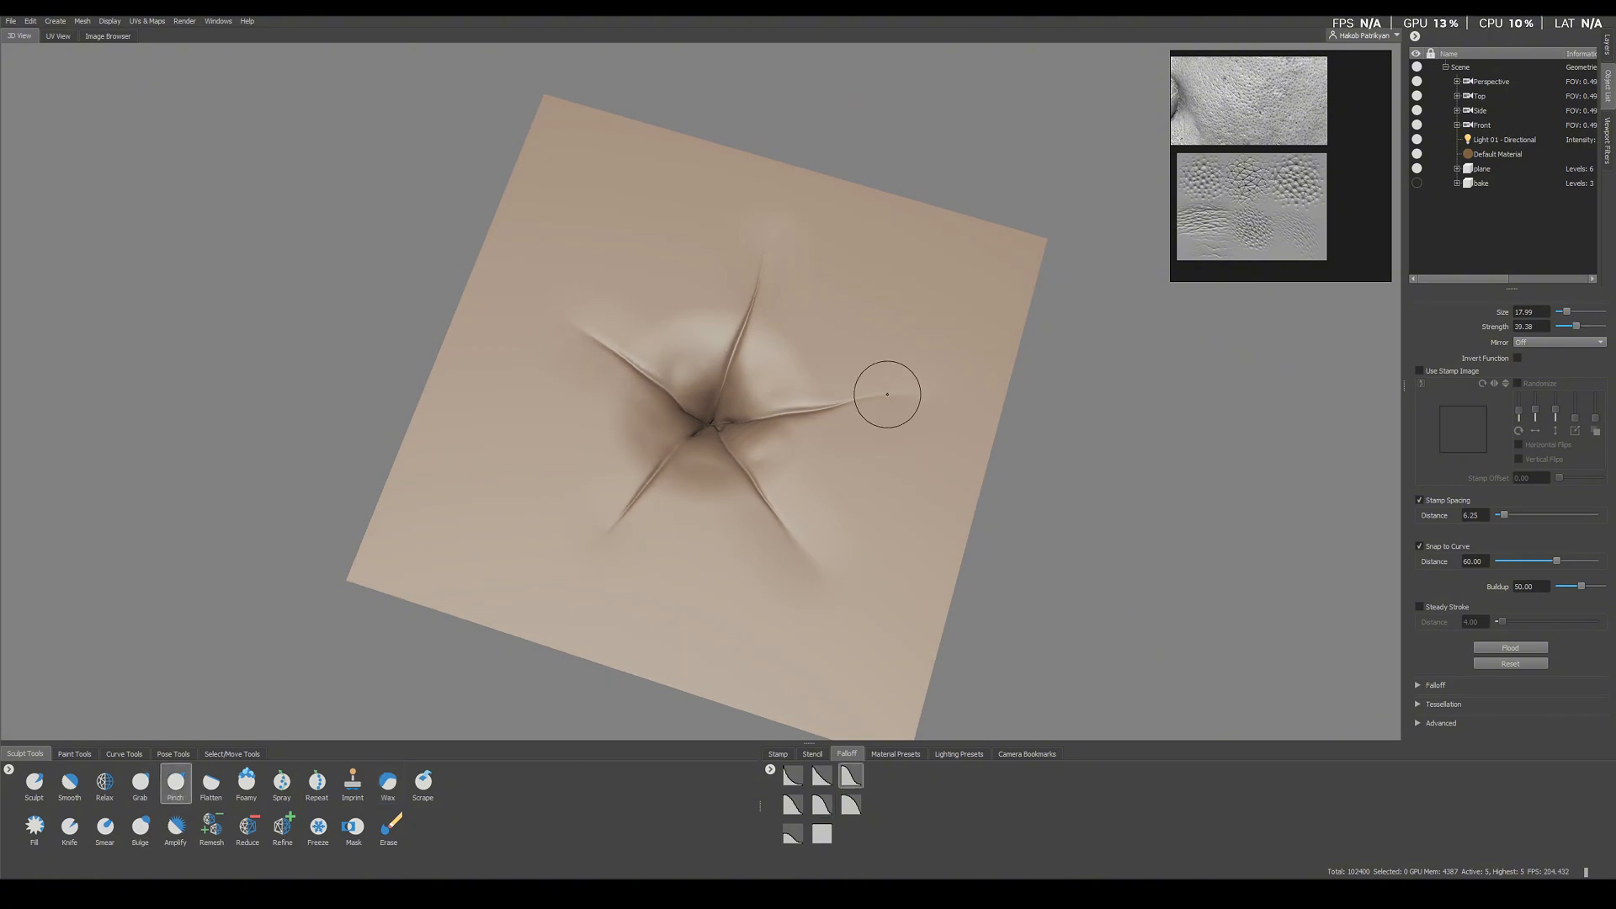
mouse_move(754, 462)
alt+mouse_down()
mouse_move(668, 432)
mouse_move(783, 530)
alt+mouse_up()
alt+right_drag(783, 530, 822, 570)
alt+drag(823, 570, 724, 456)
alt+right_drag(723, 455, 758, 420)
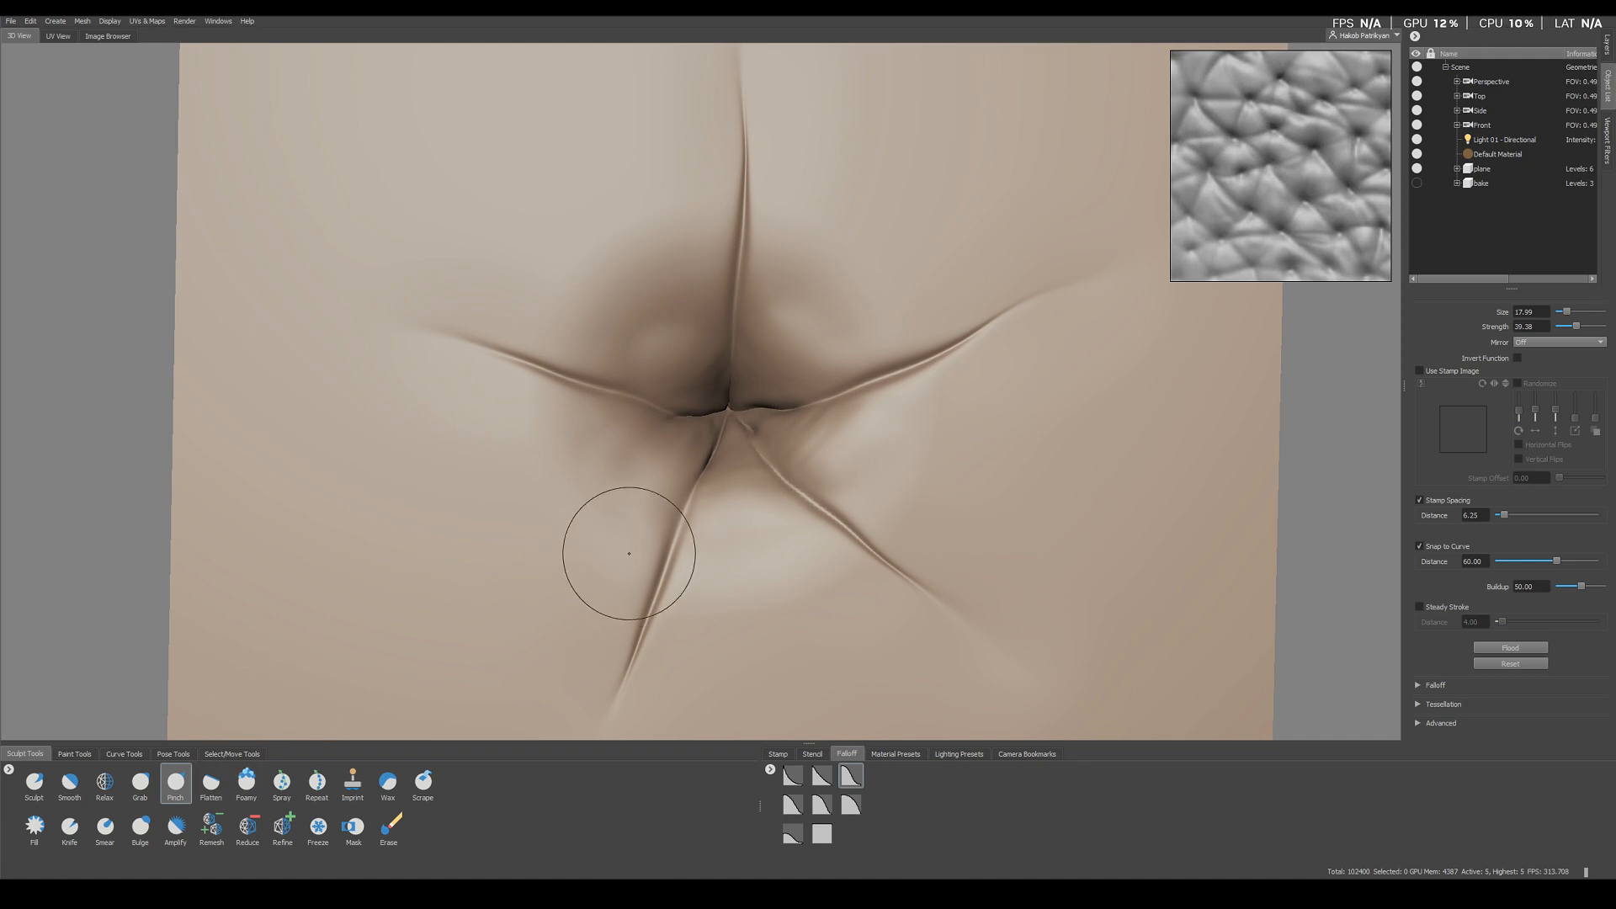
click(140, 782)
drag(837, 426, 800, 421)
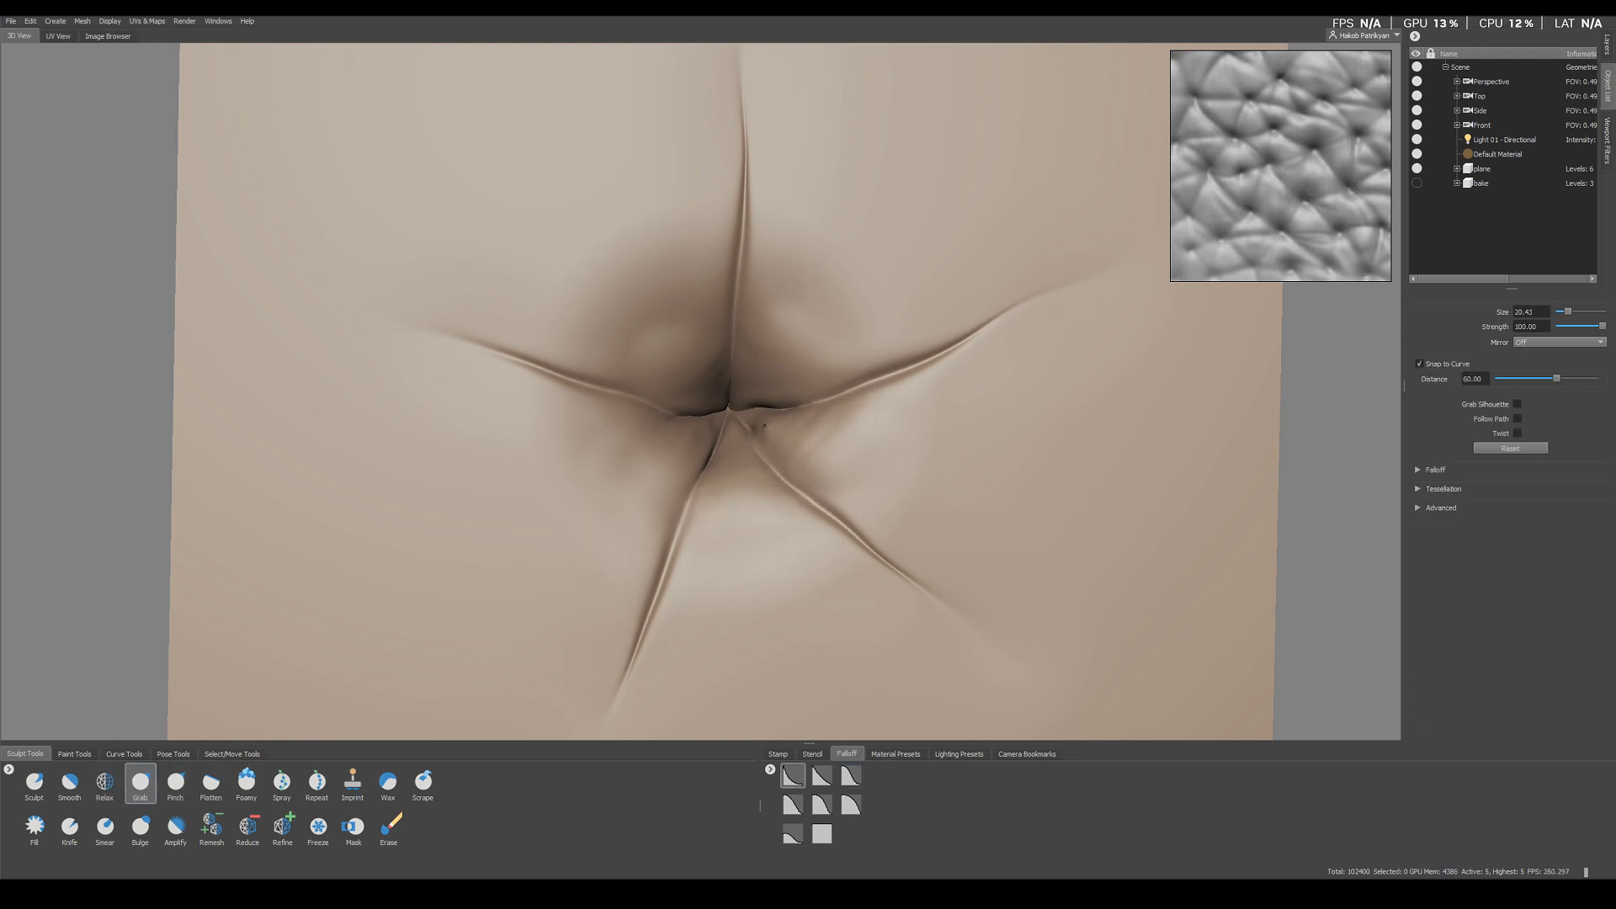
click(821, 805)
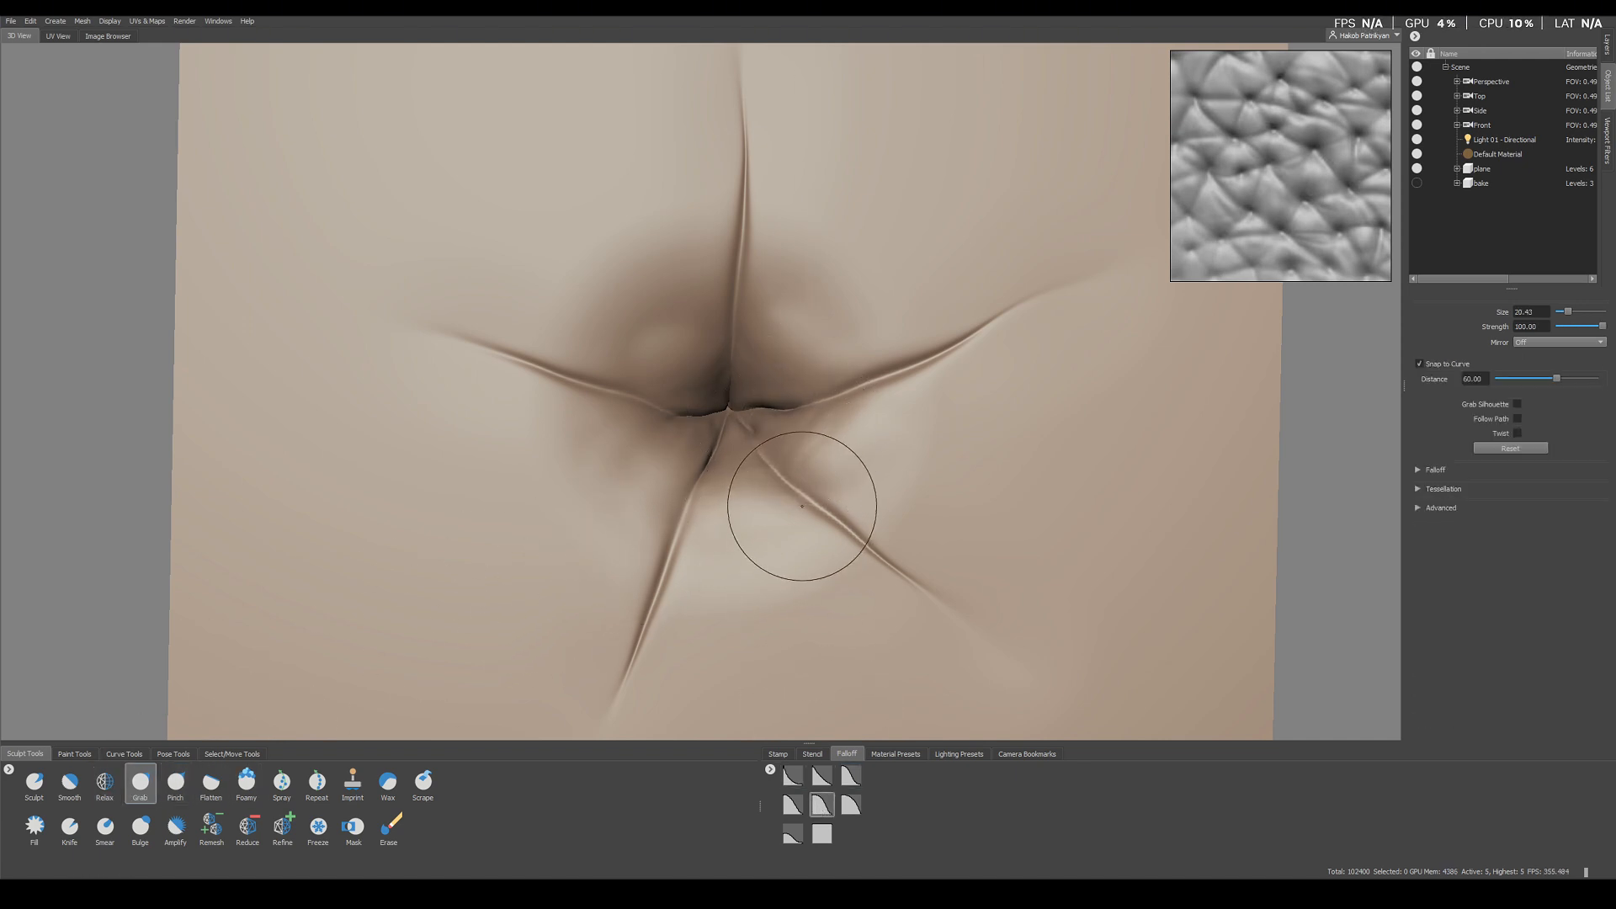
mouse_move(786, 444)
mouse_down()
mouse_move(734, 386)
mouse_move(679, 415)
mouse_move(707, 469)
mouse_up()
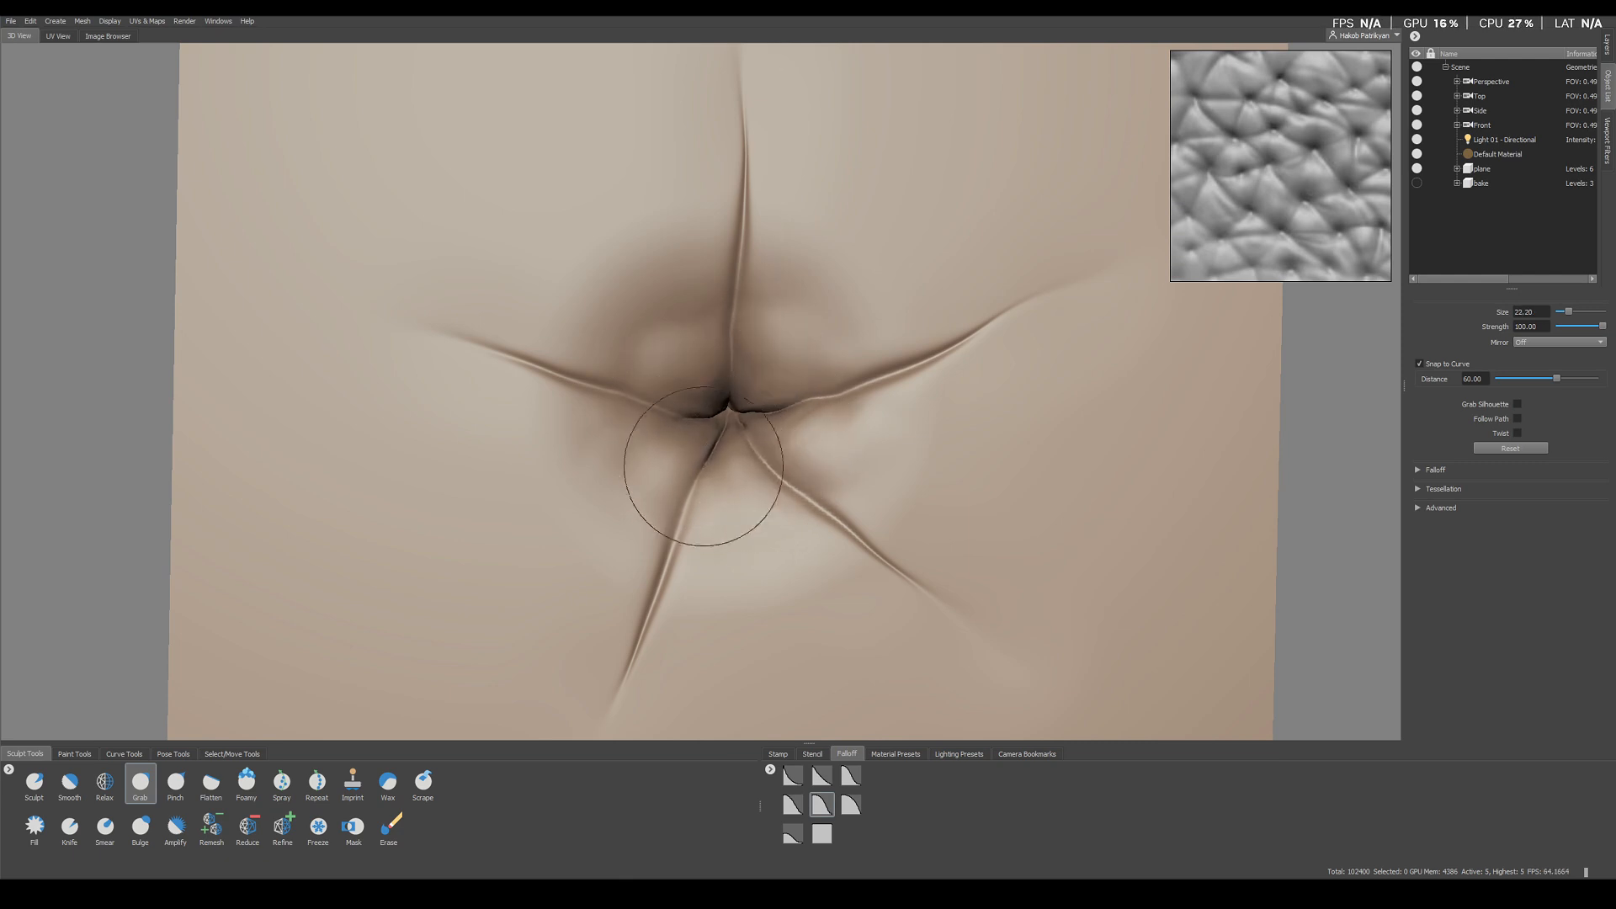
Show the hidden bake plane together with the sculpted plane
scroll(712, 459, down, 5)
scroll(790, 494, up, 2)
scroll(814, 429, up, 1)
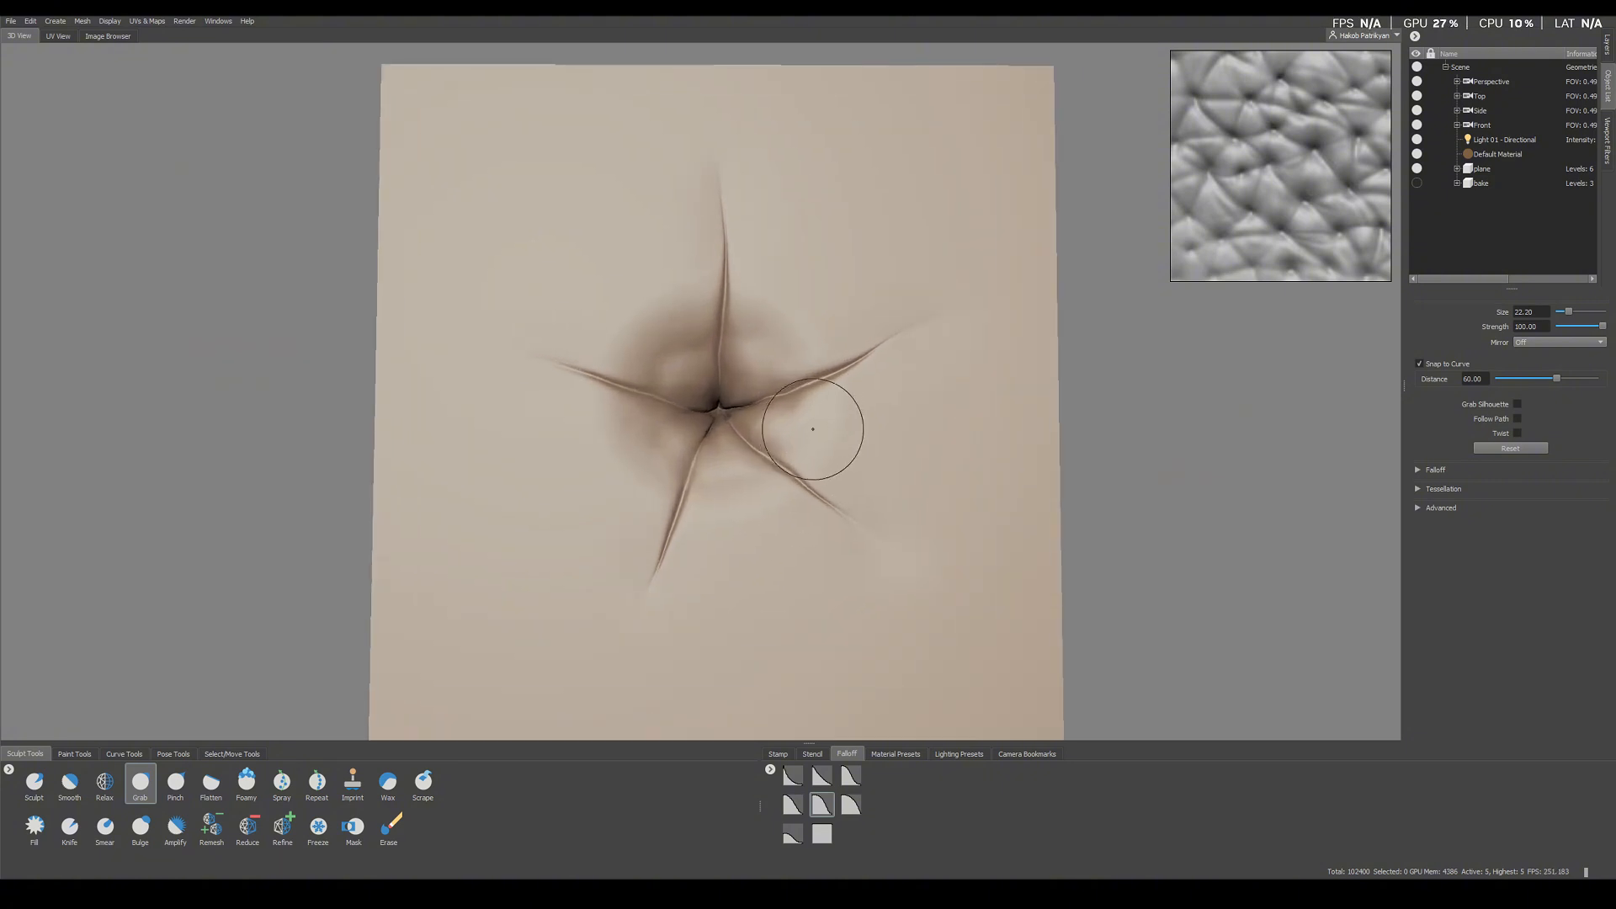
click(1418, 185)
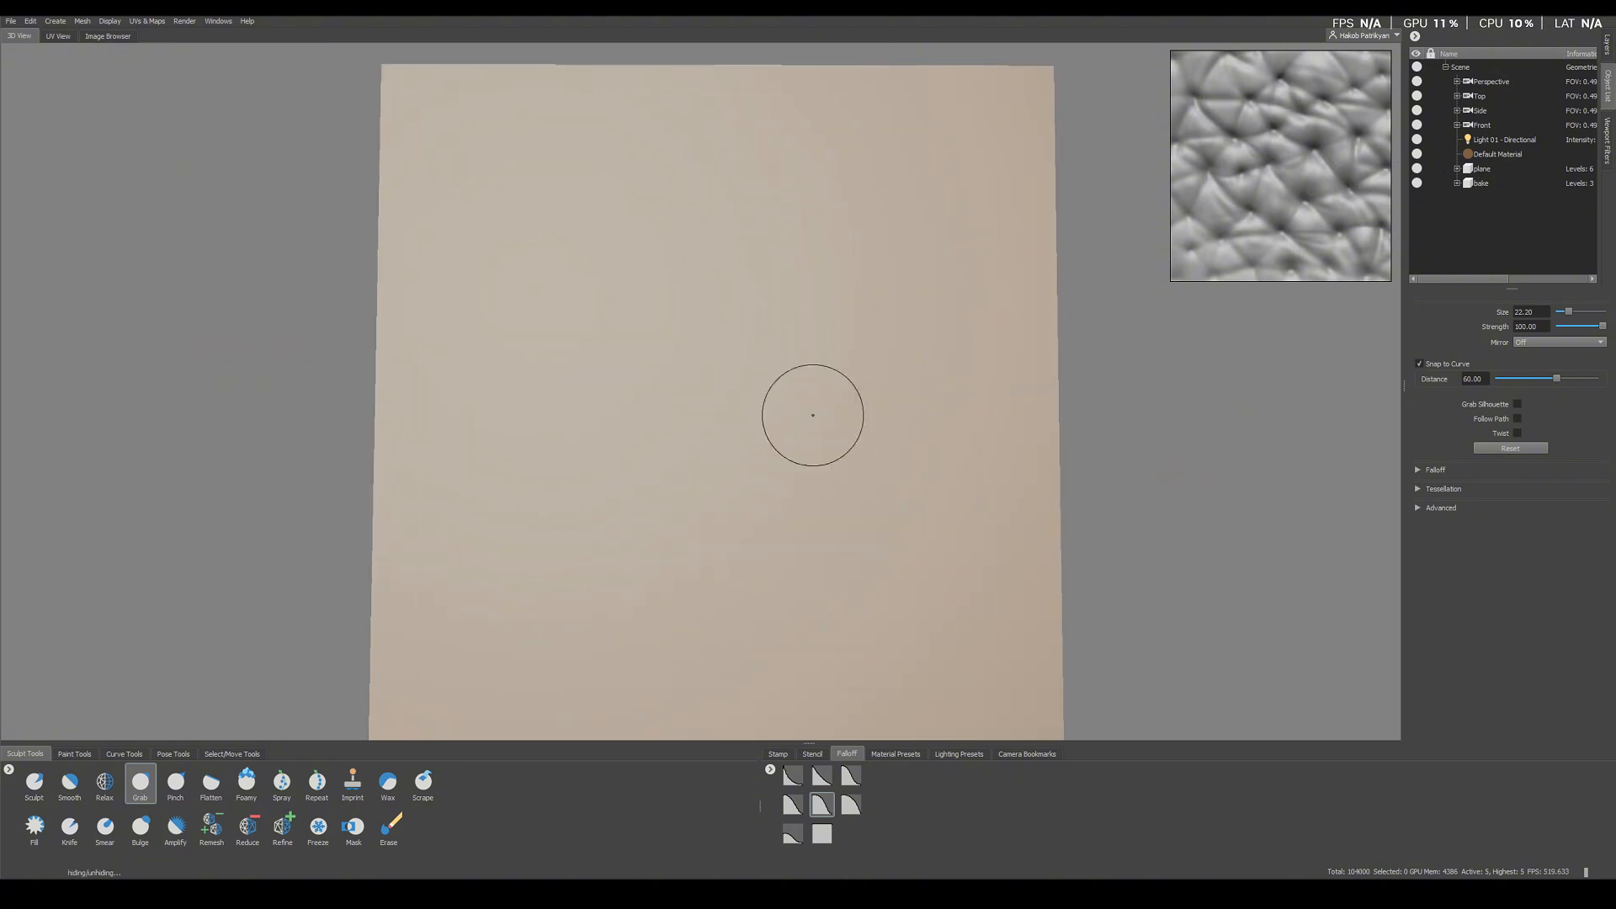
Assign a new Mudbox Material to the bake plane and set its diffuse colour to grey
right_click(718, 404)
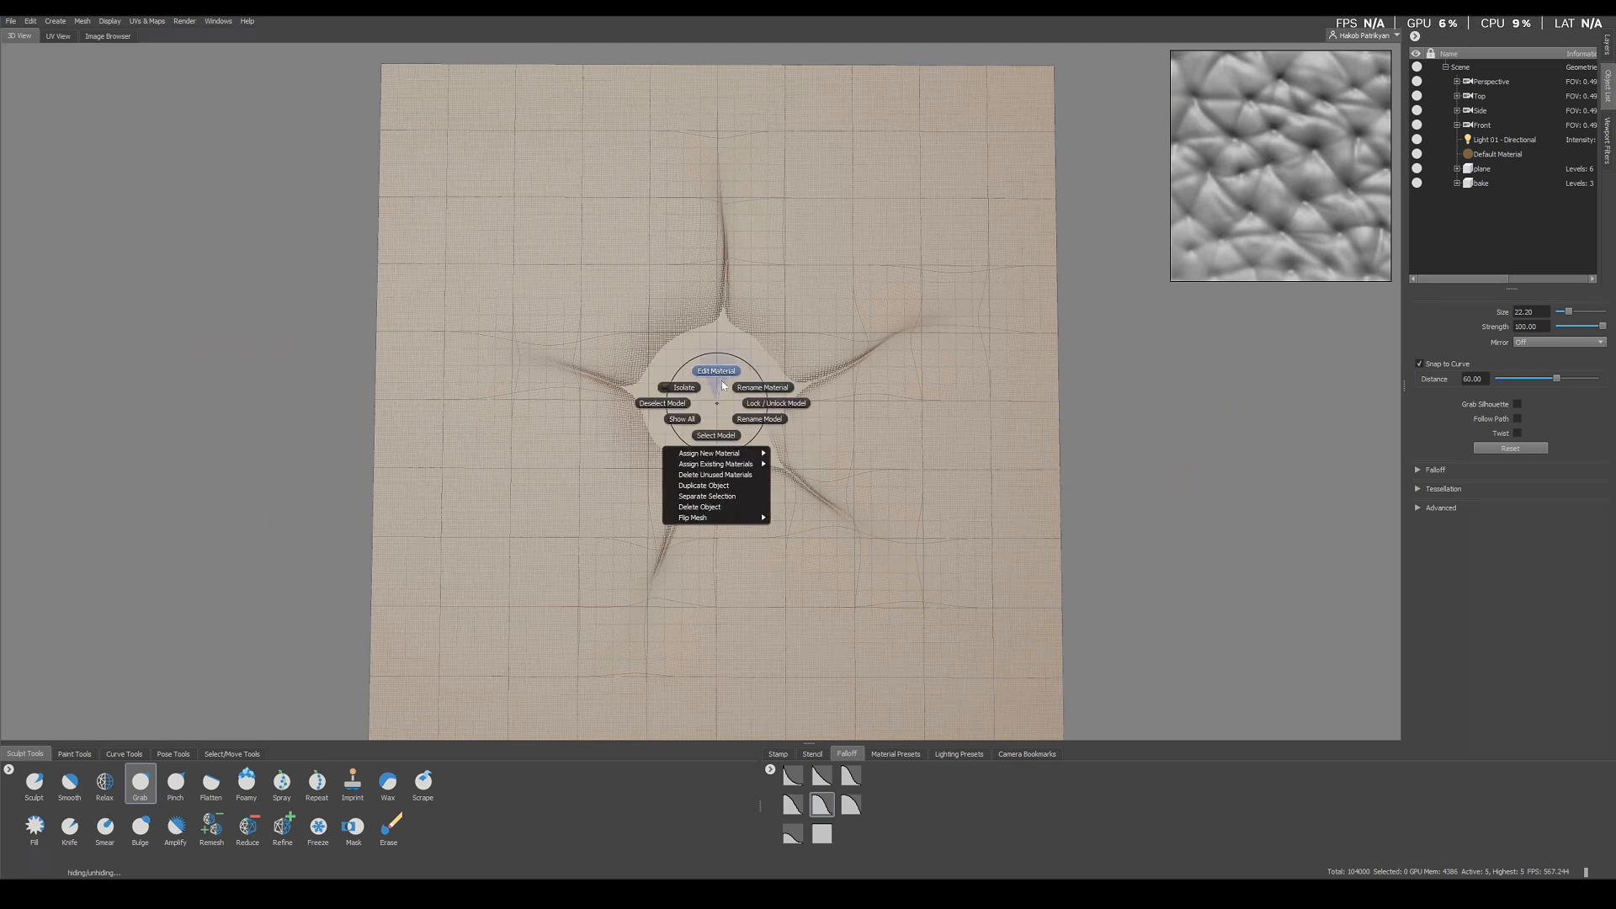
mouse_move(724, 454)
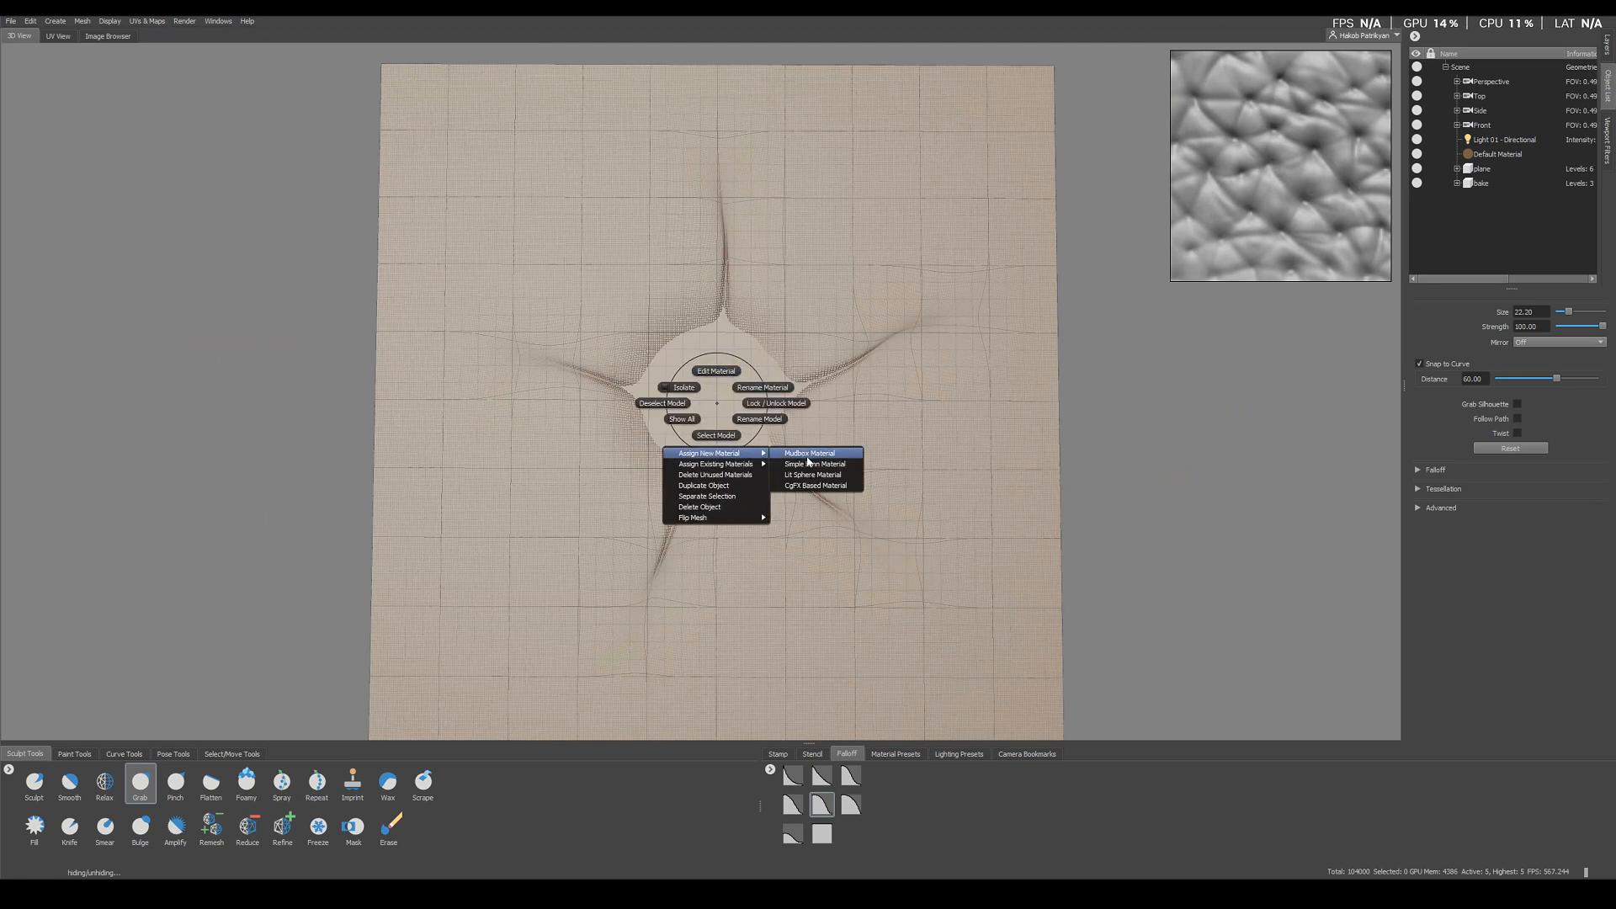
click(810, 455)
click(857, 399)
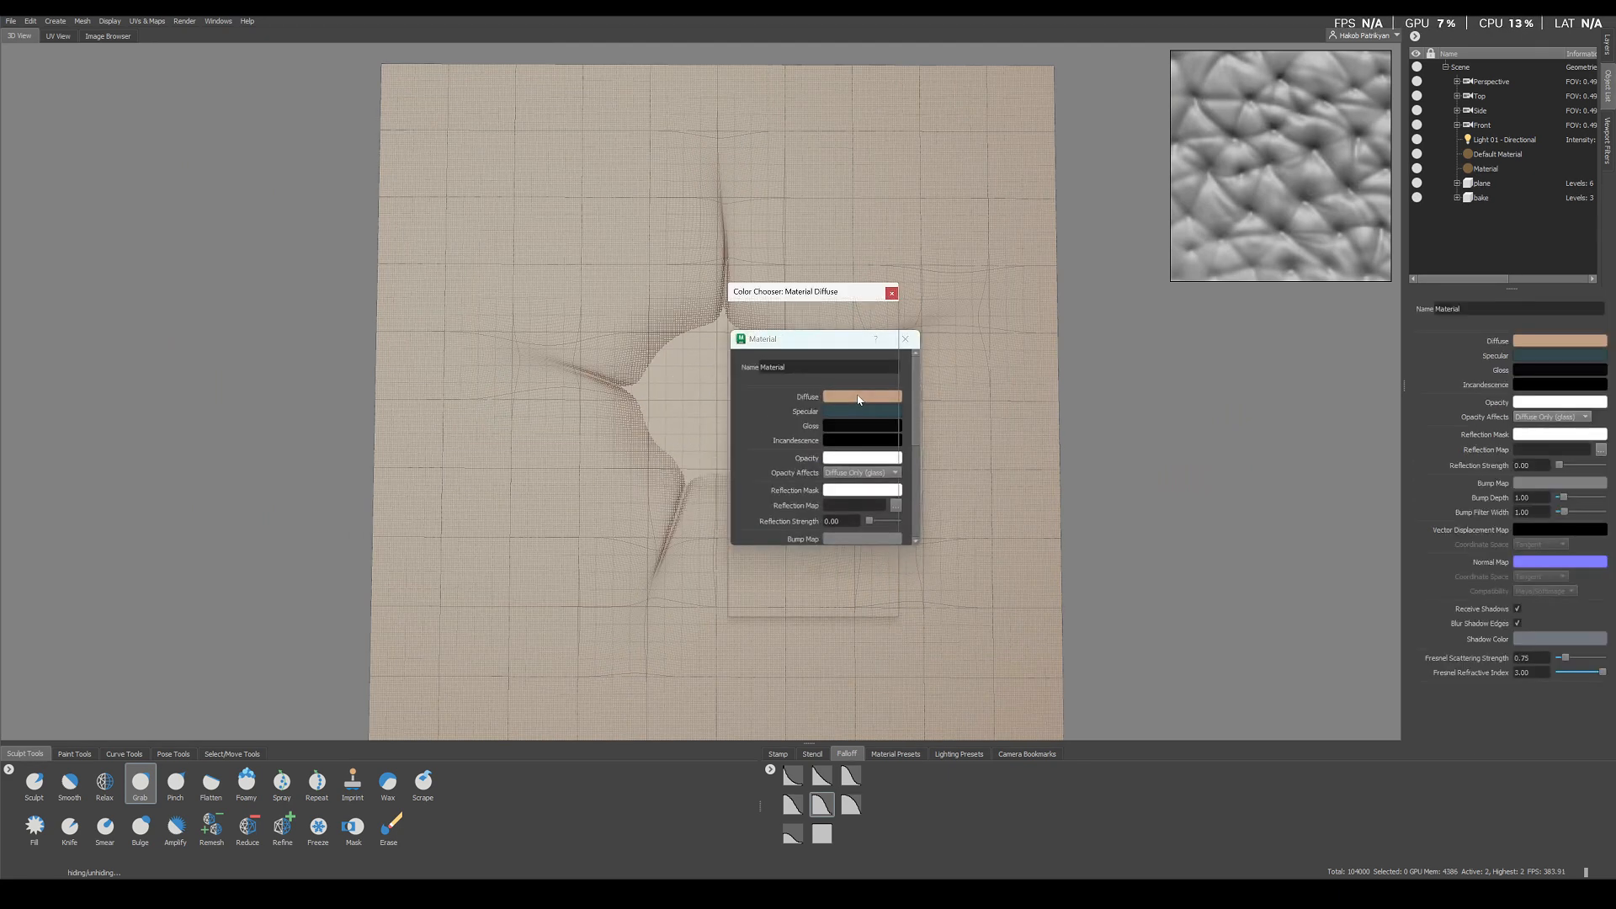
click(786, 438)
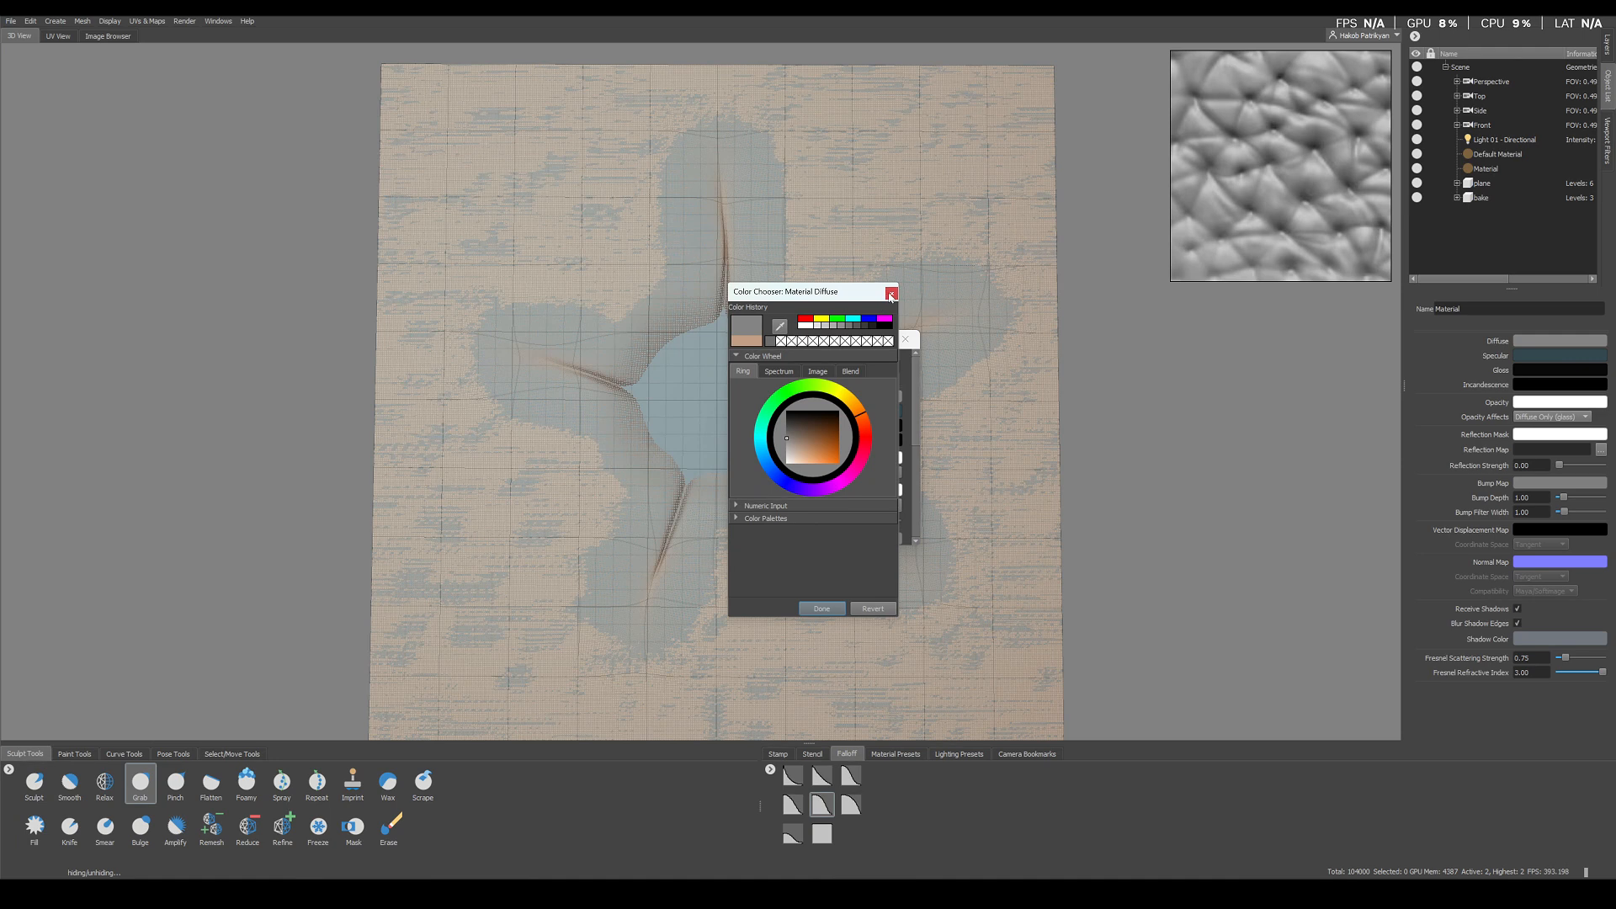
click(821, 608)
click(906, 339)
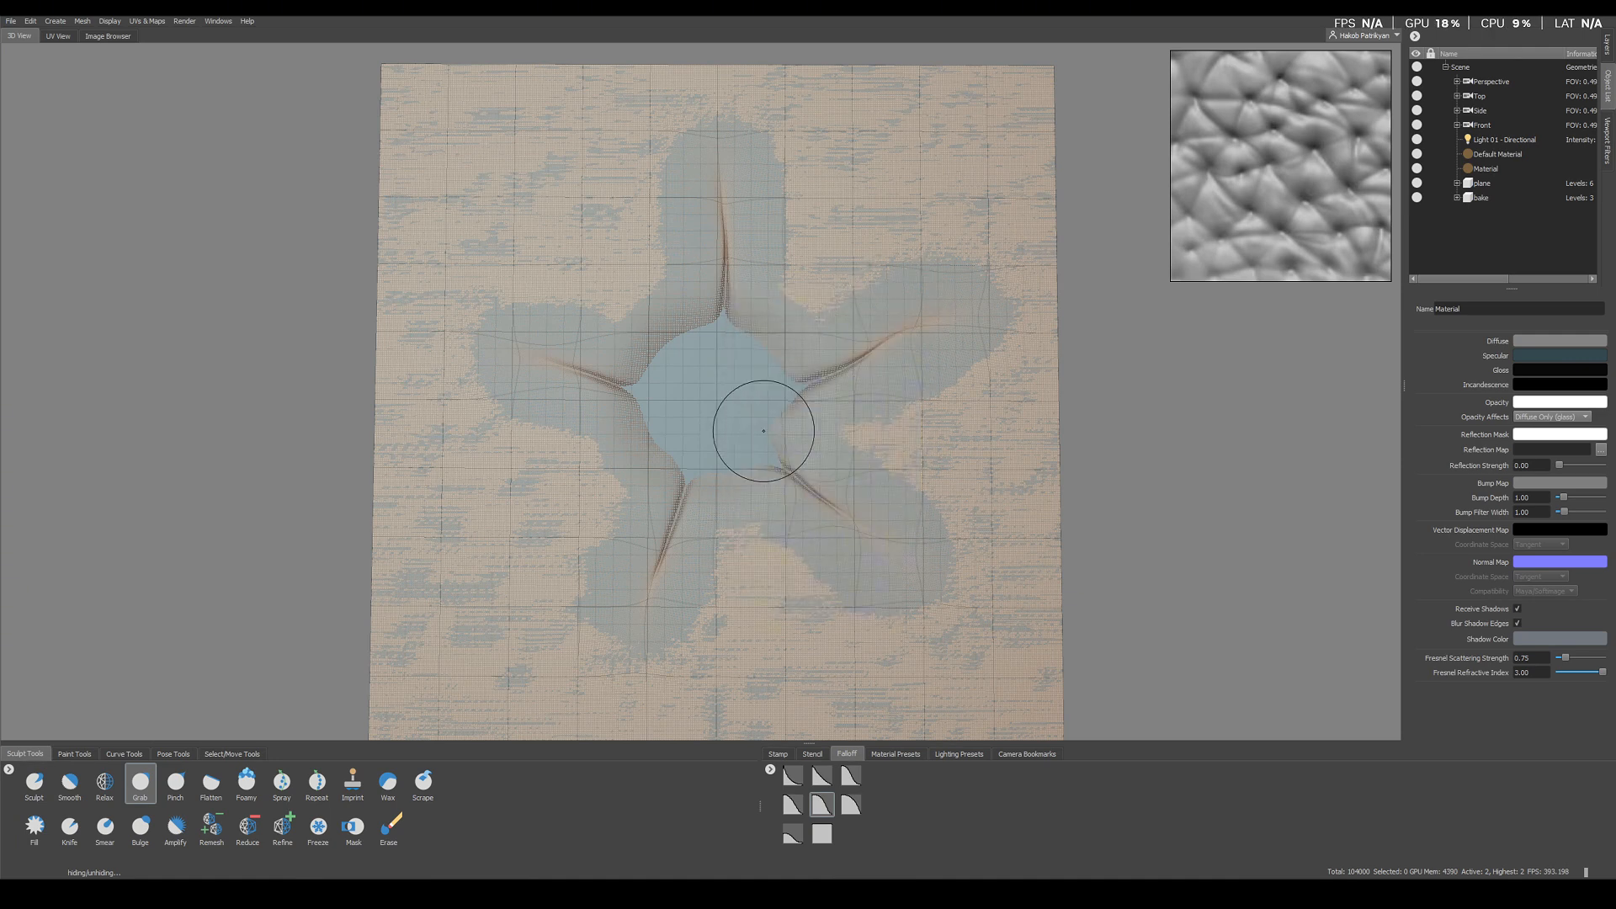
Start a new texture map extraction and choose Vector Displacement Map as the map to generate
click(147, 21)
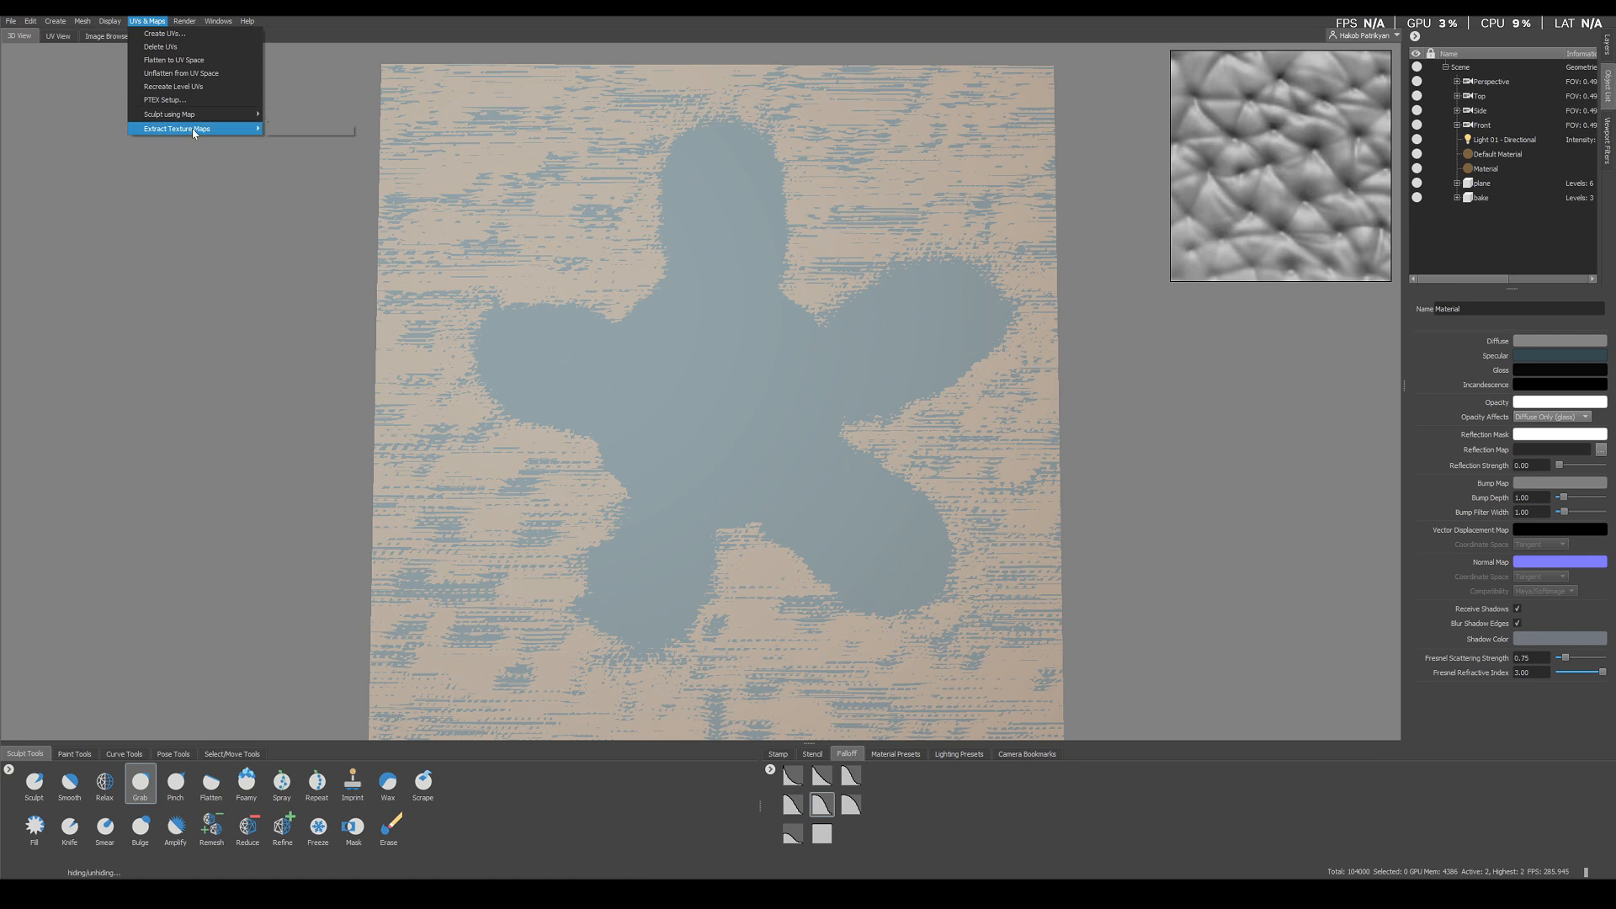
mouse_move(223, 133)
click(301, 129)
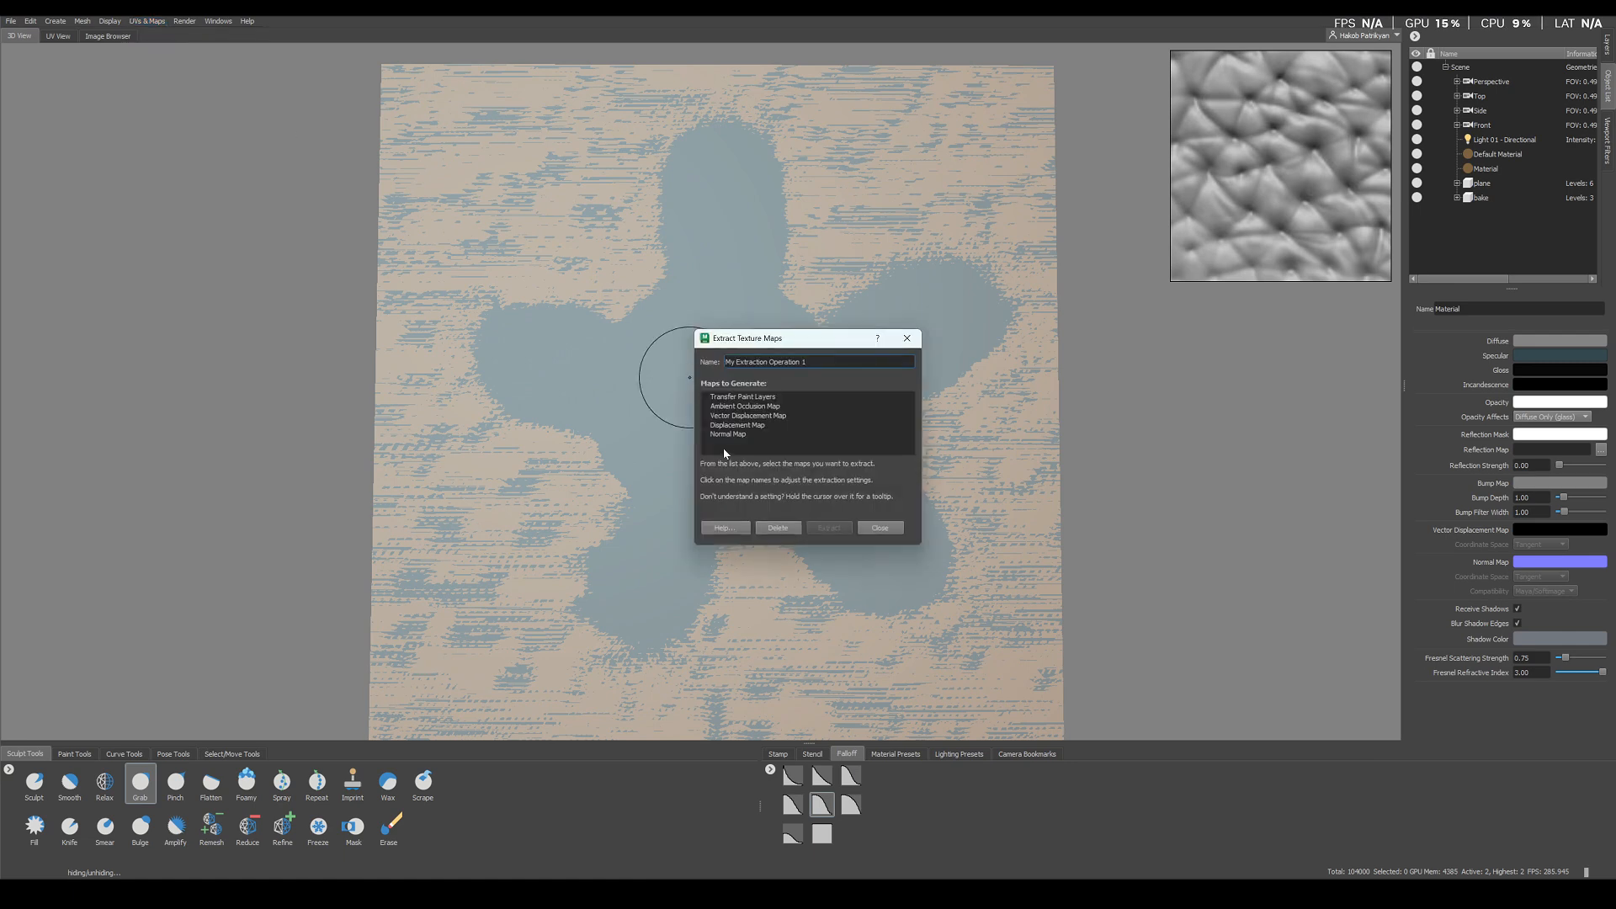
click(742, 418)
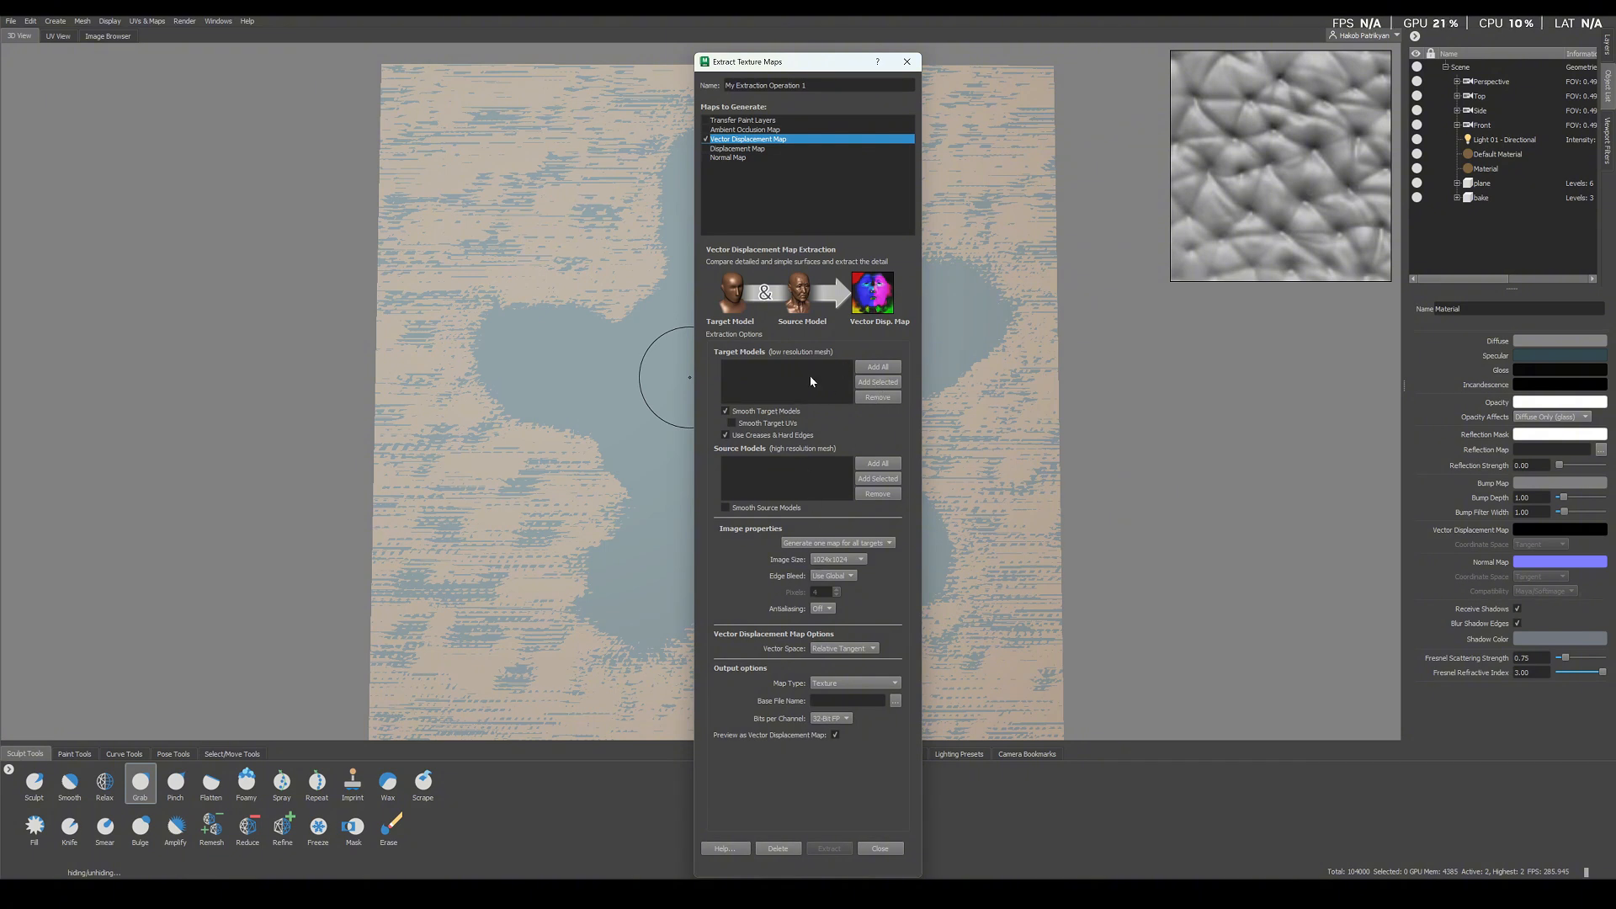
Add bake as the extraction's low-resolution target model and plane as its high-resolution source model
click(232, 754)
click(69, 785)
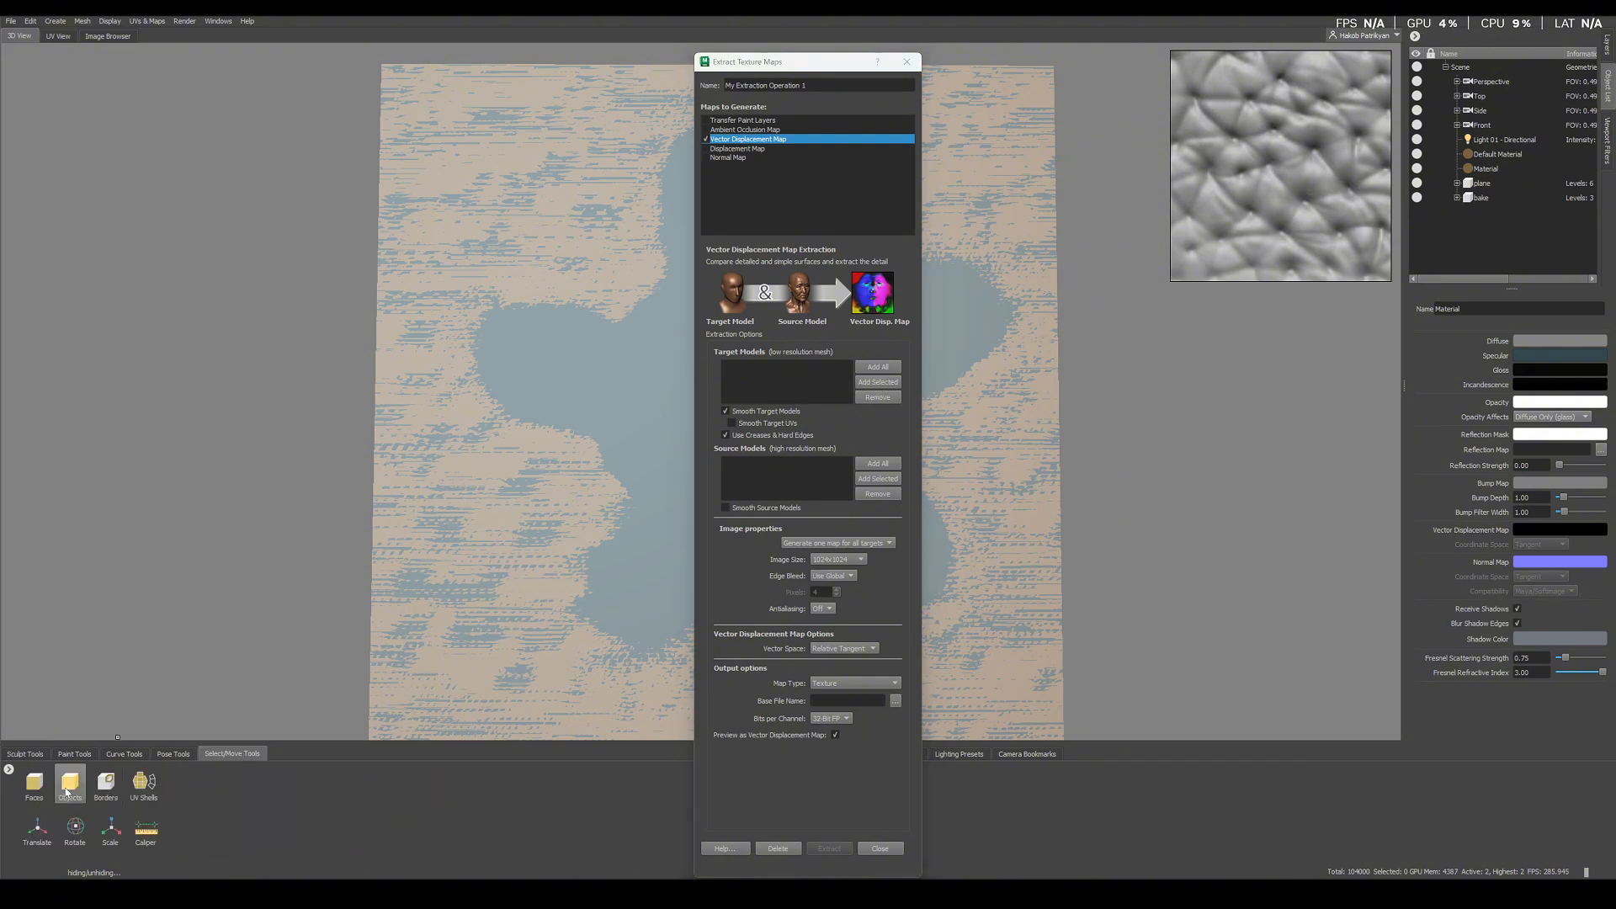
click(1479, 183)
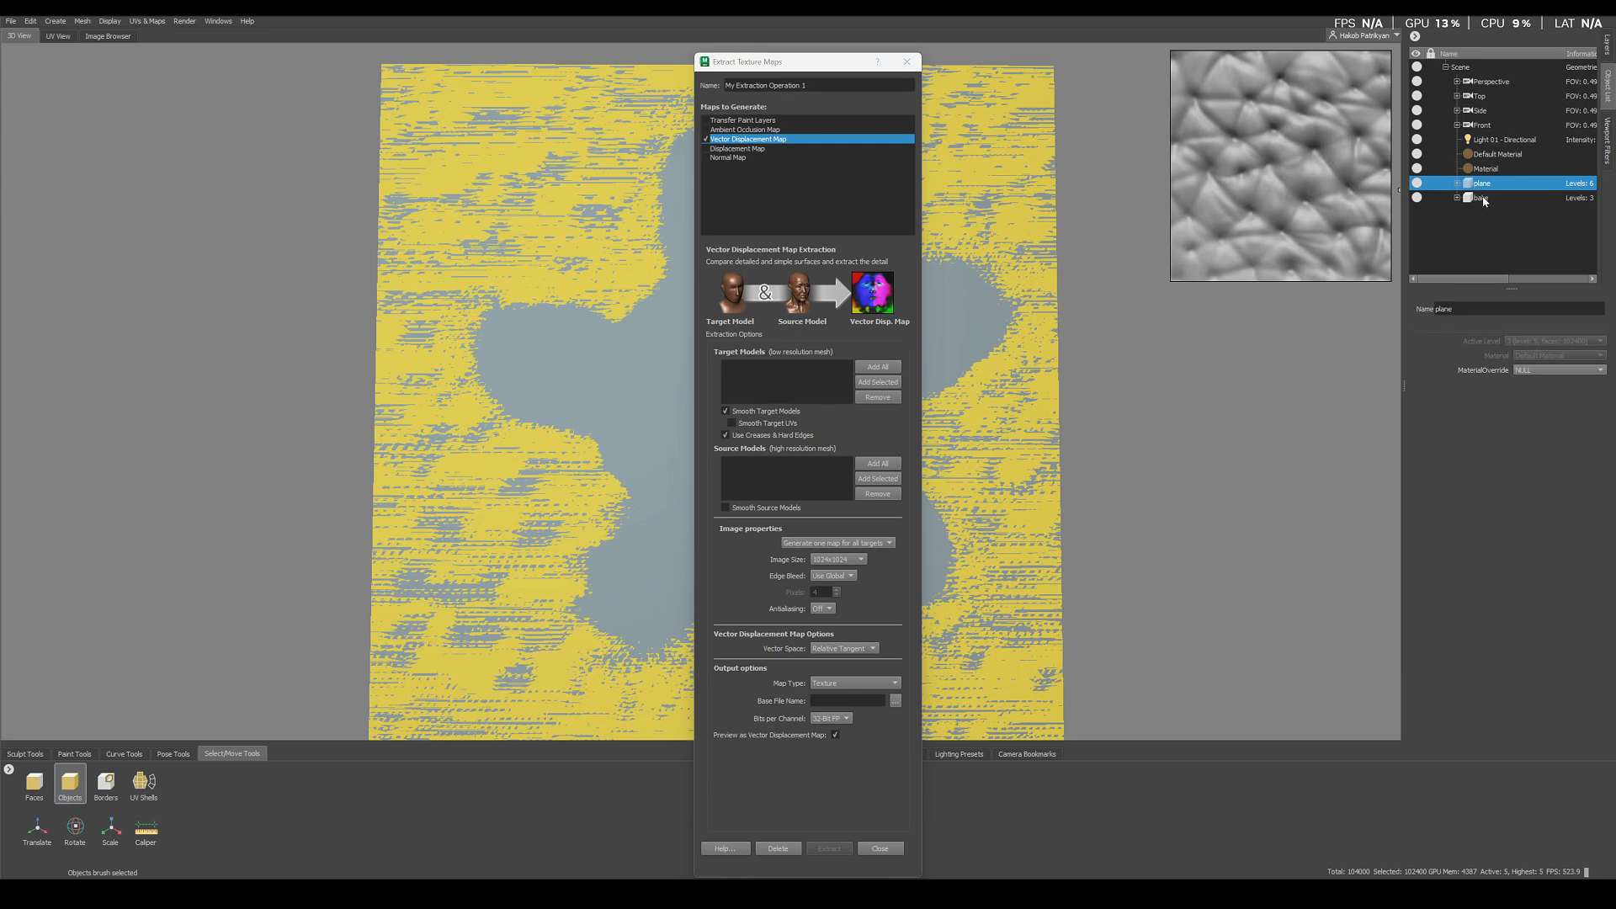
click(1481, 198)
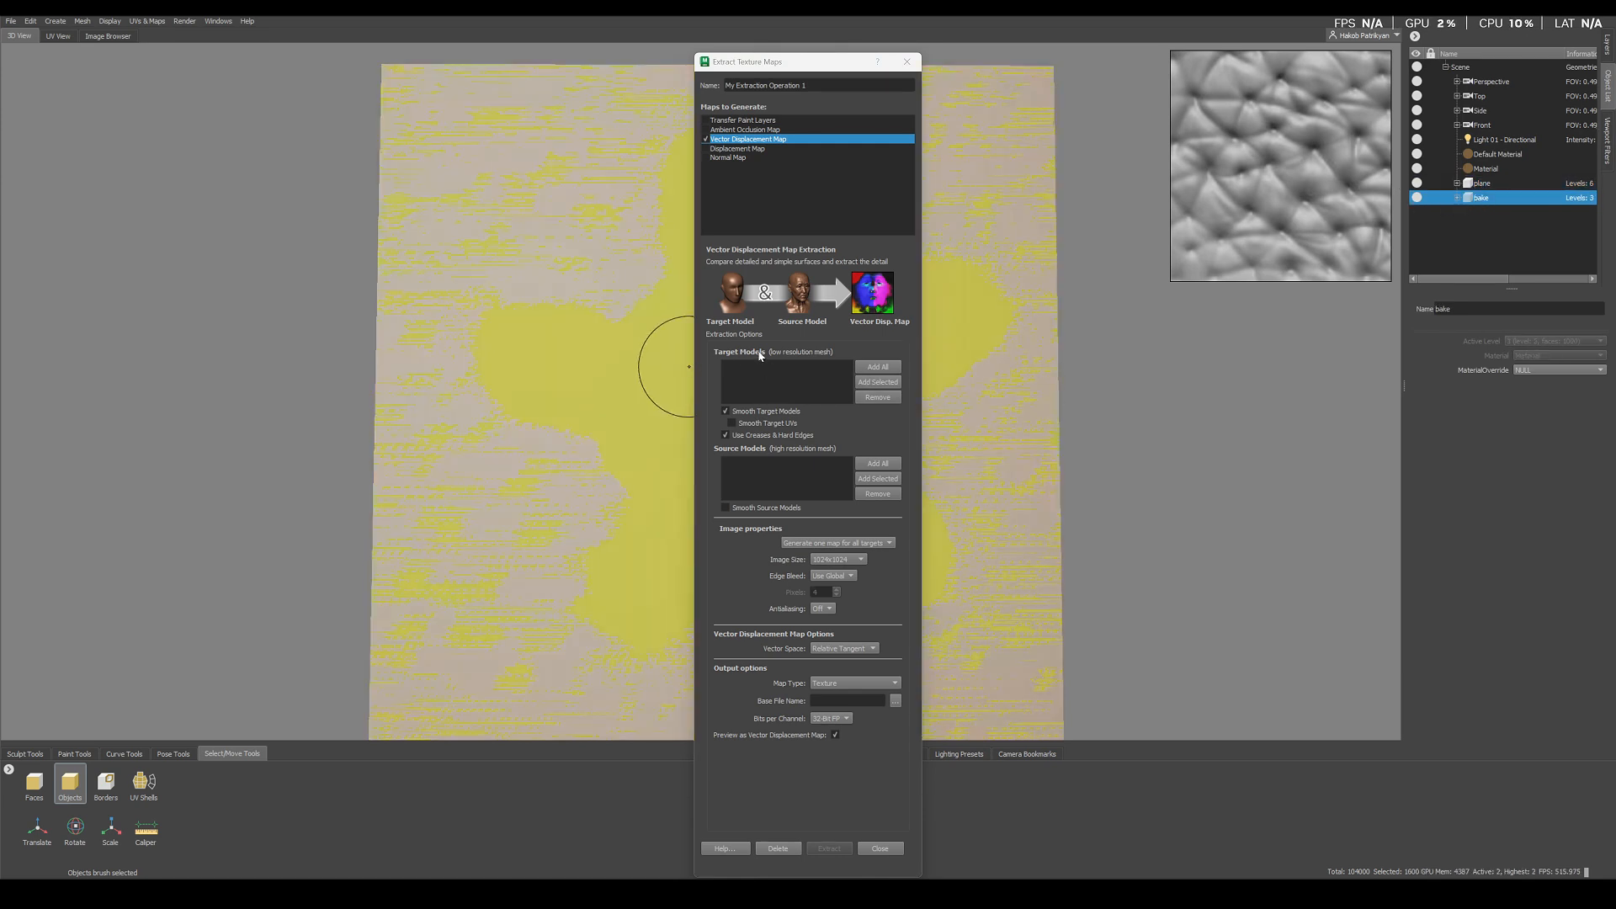
click(880, 386)
click(1520, 183)
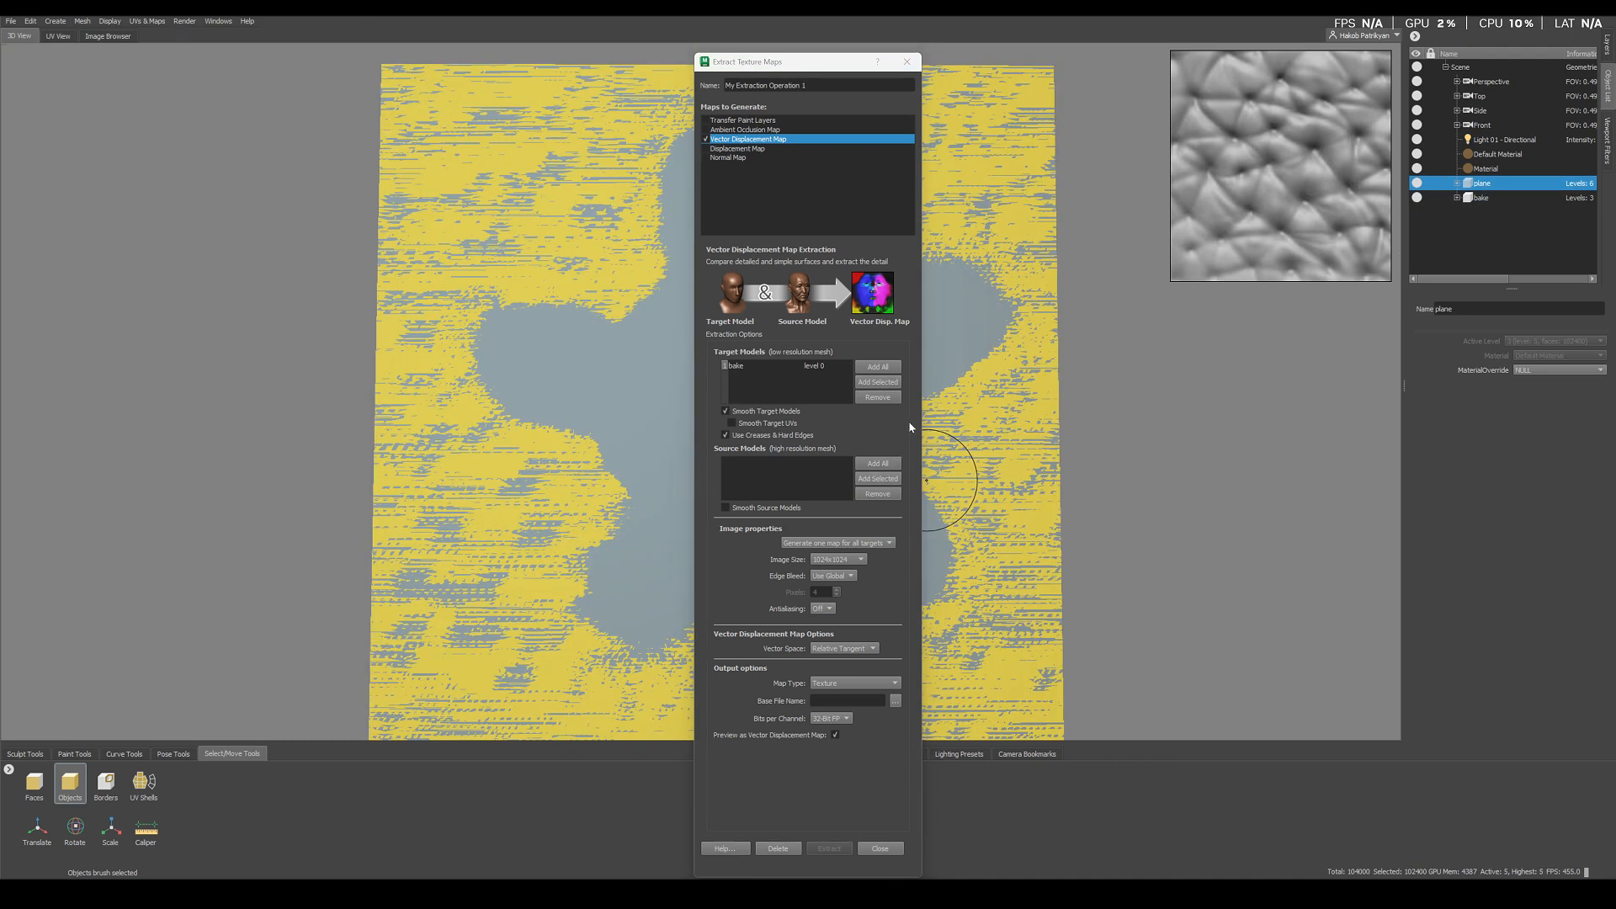
click(876, 480)
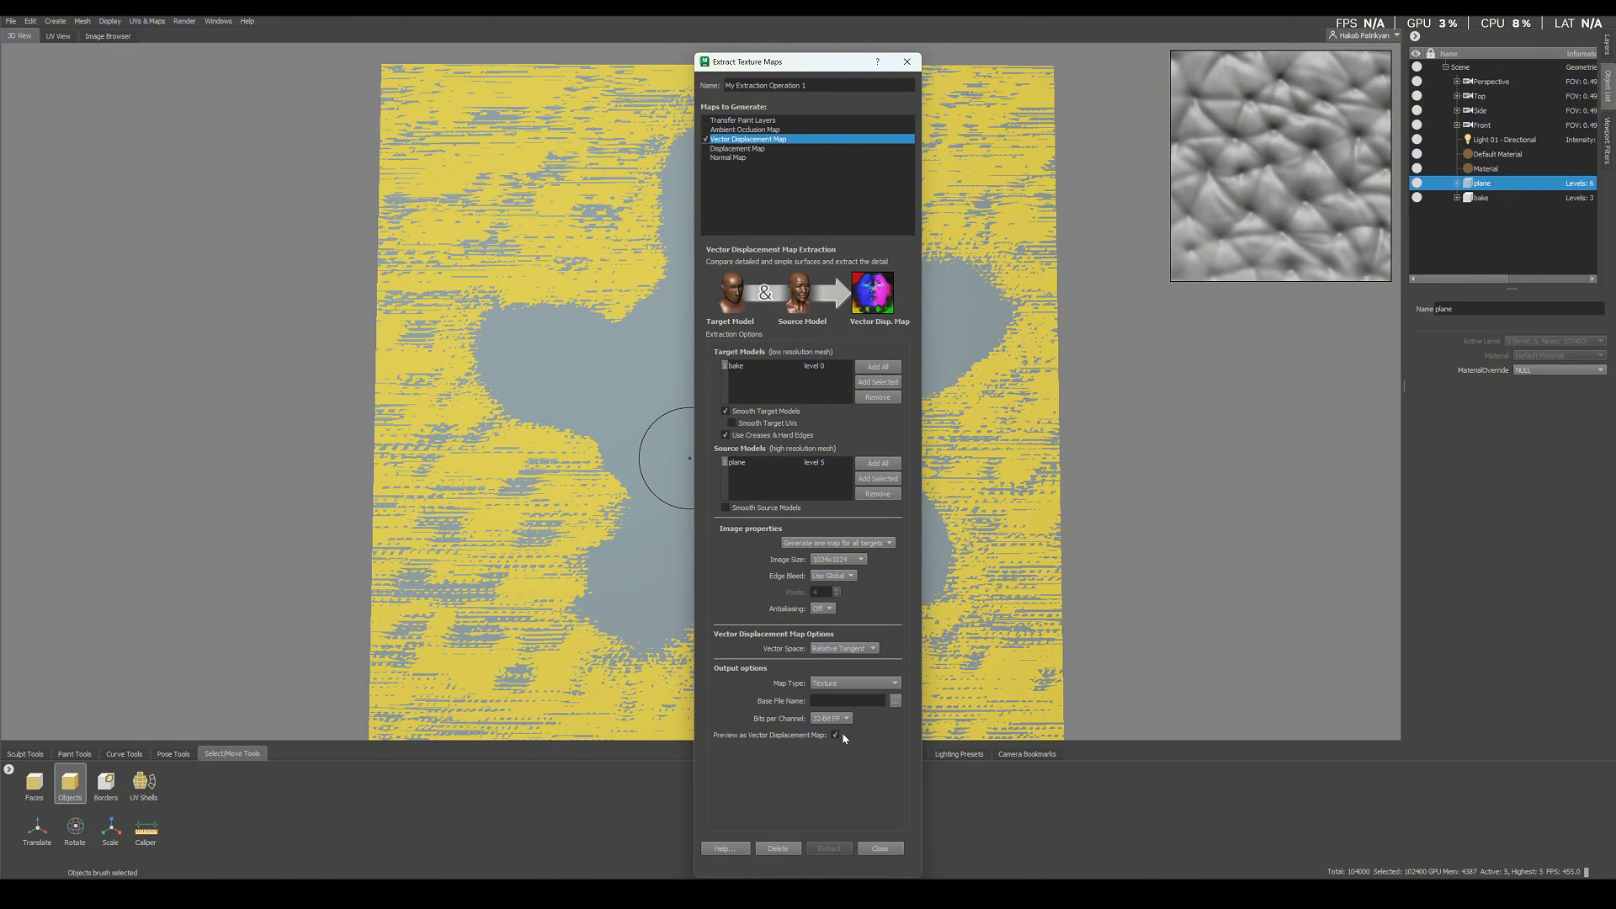
Extract the vector displacement map, without preview, to a 32-bit floating point TIFF named pore_vdm in the Bakes/VDM folder
click(895, 701)
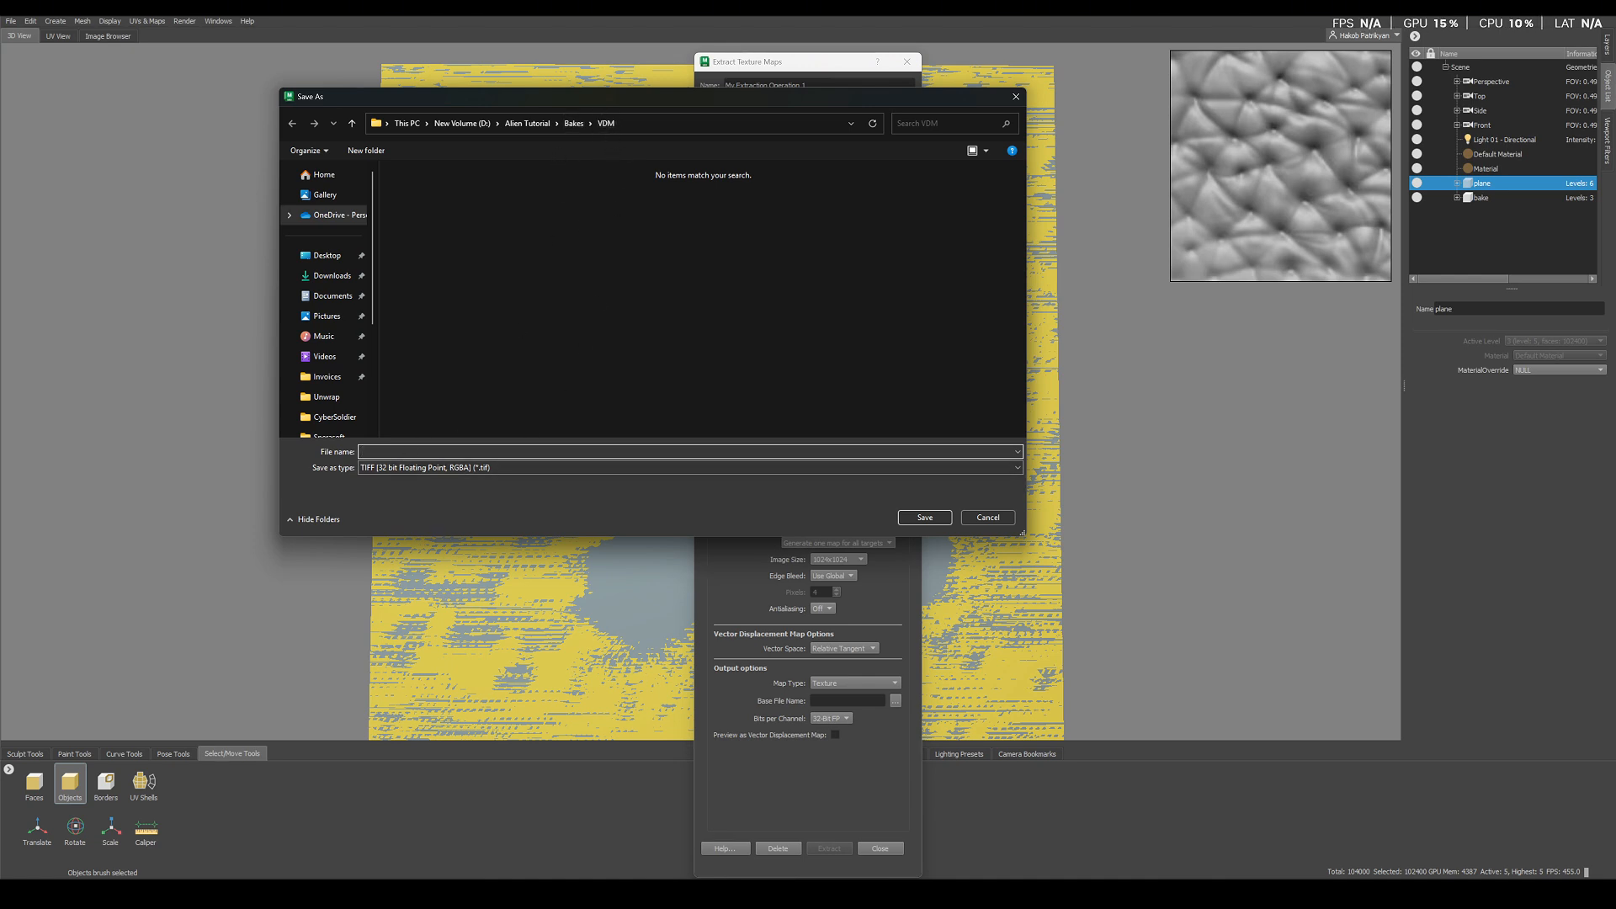
text(pore)
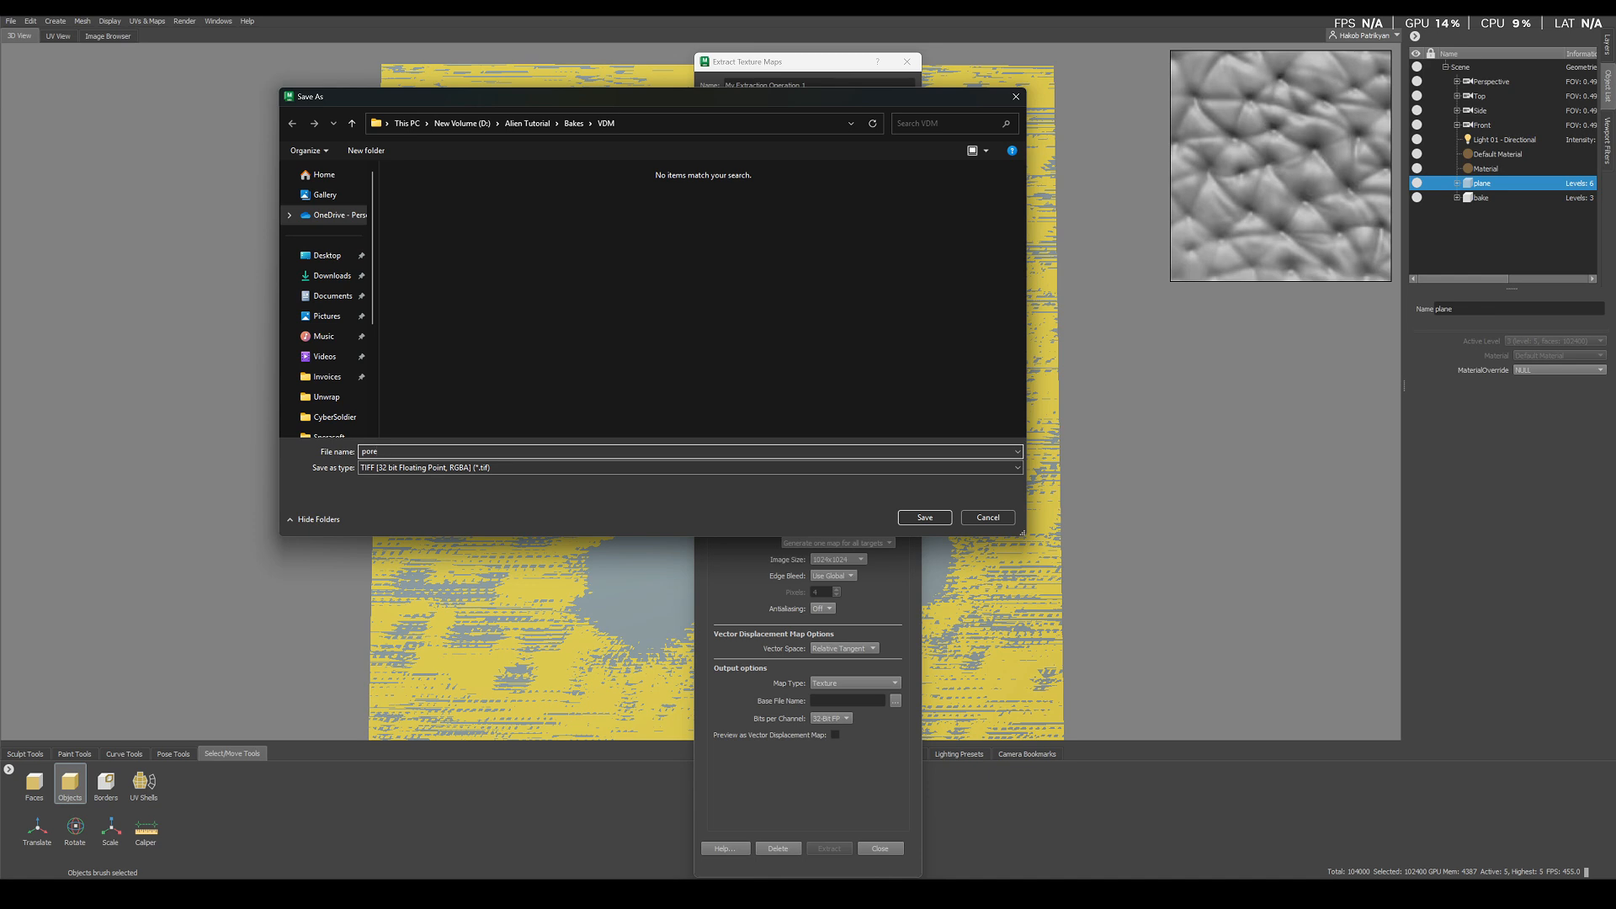
click(926, 517)
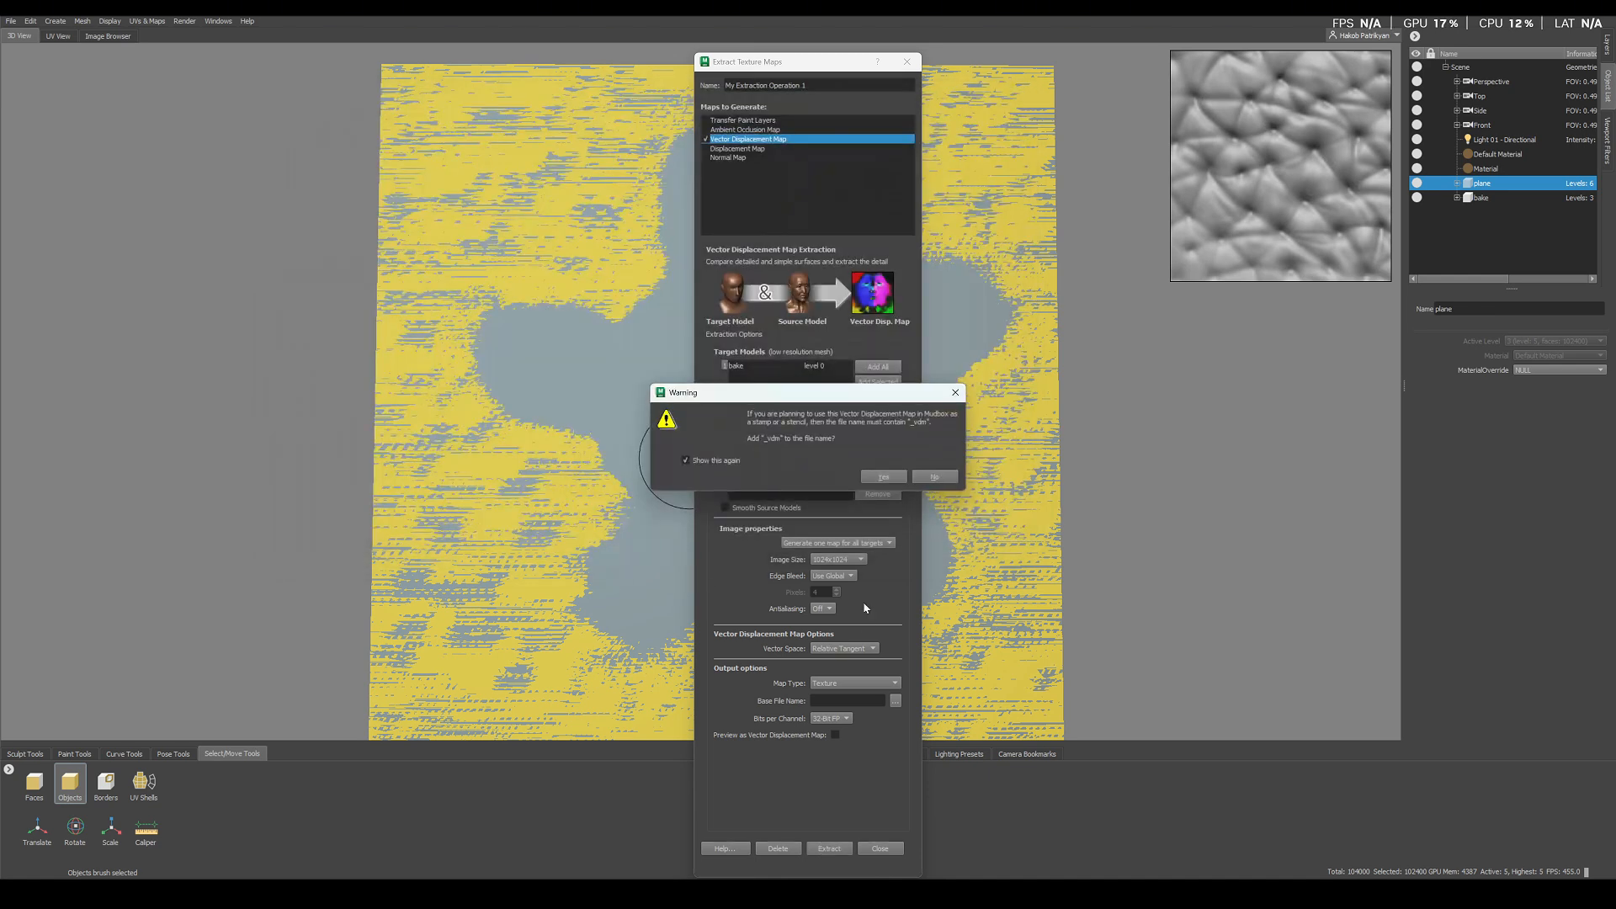
click(878, 480)
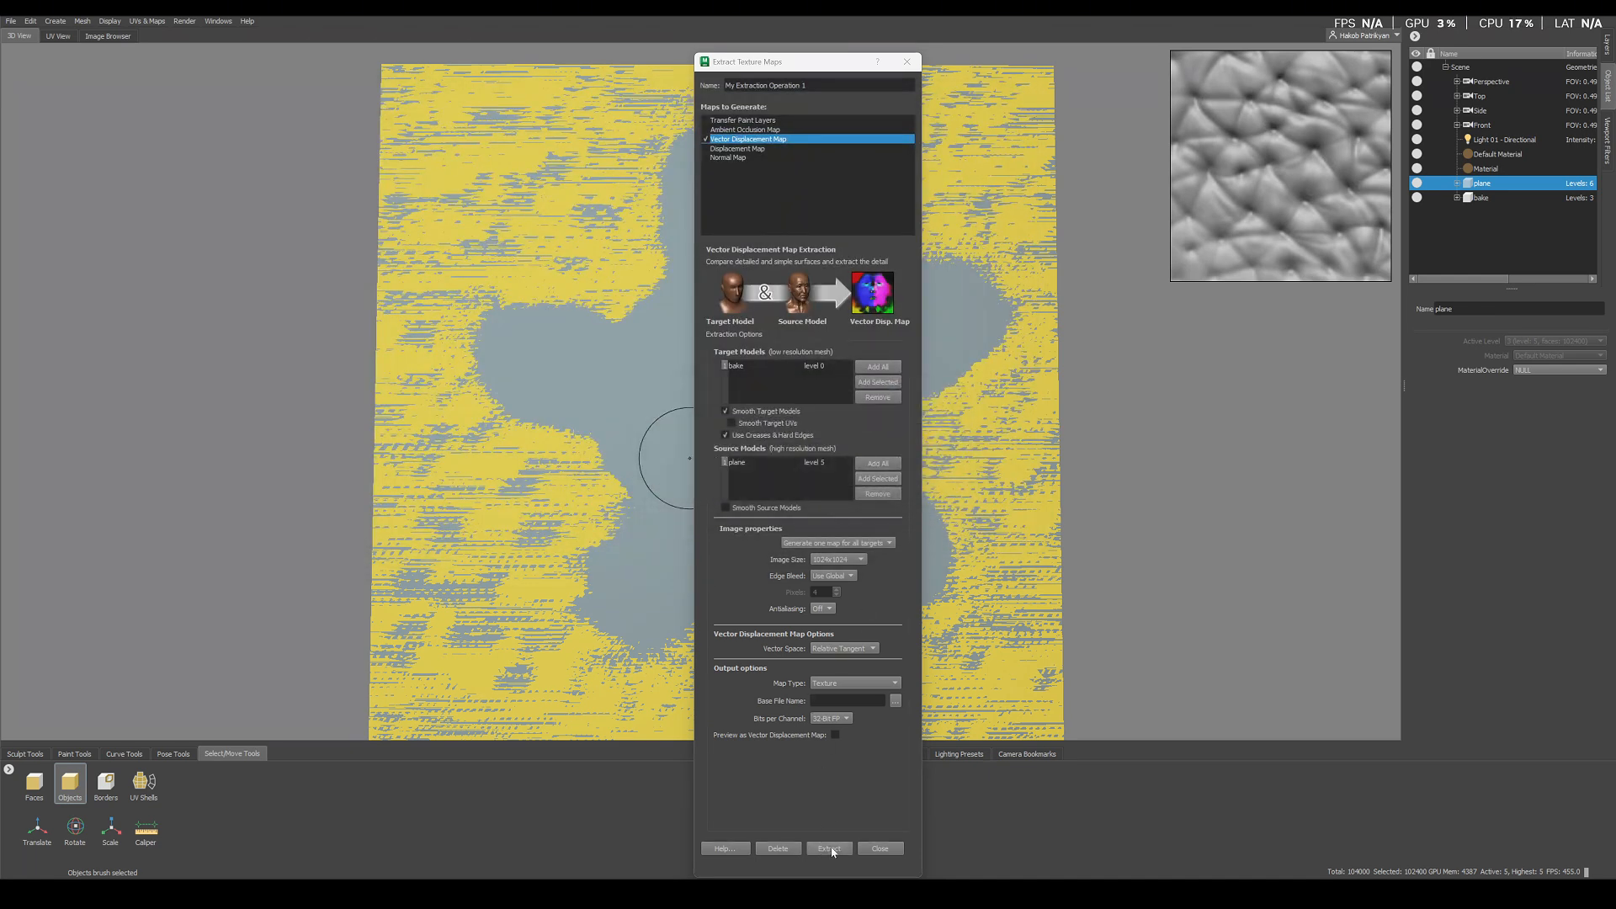
click(830, 848)
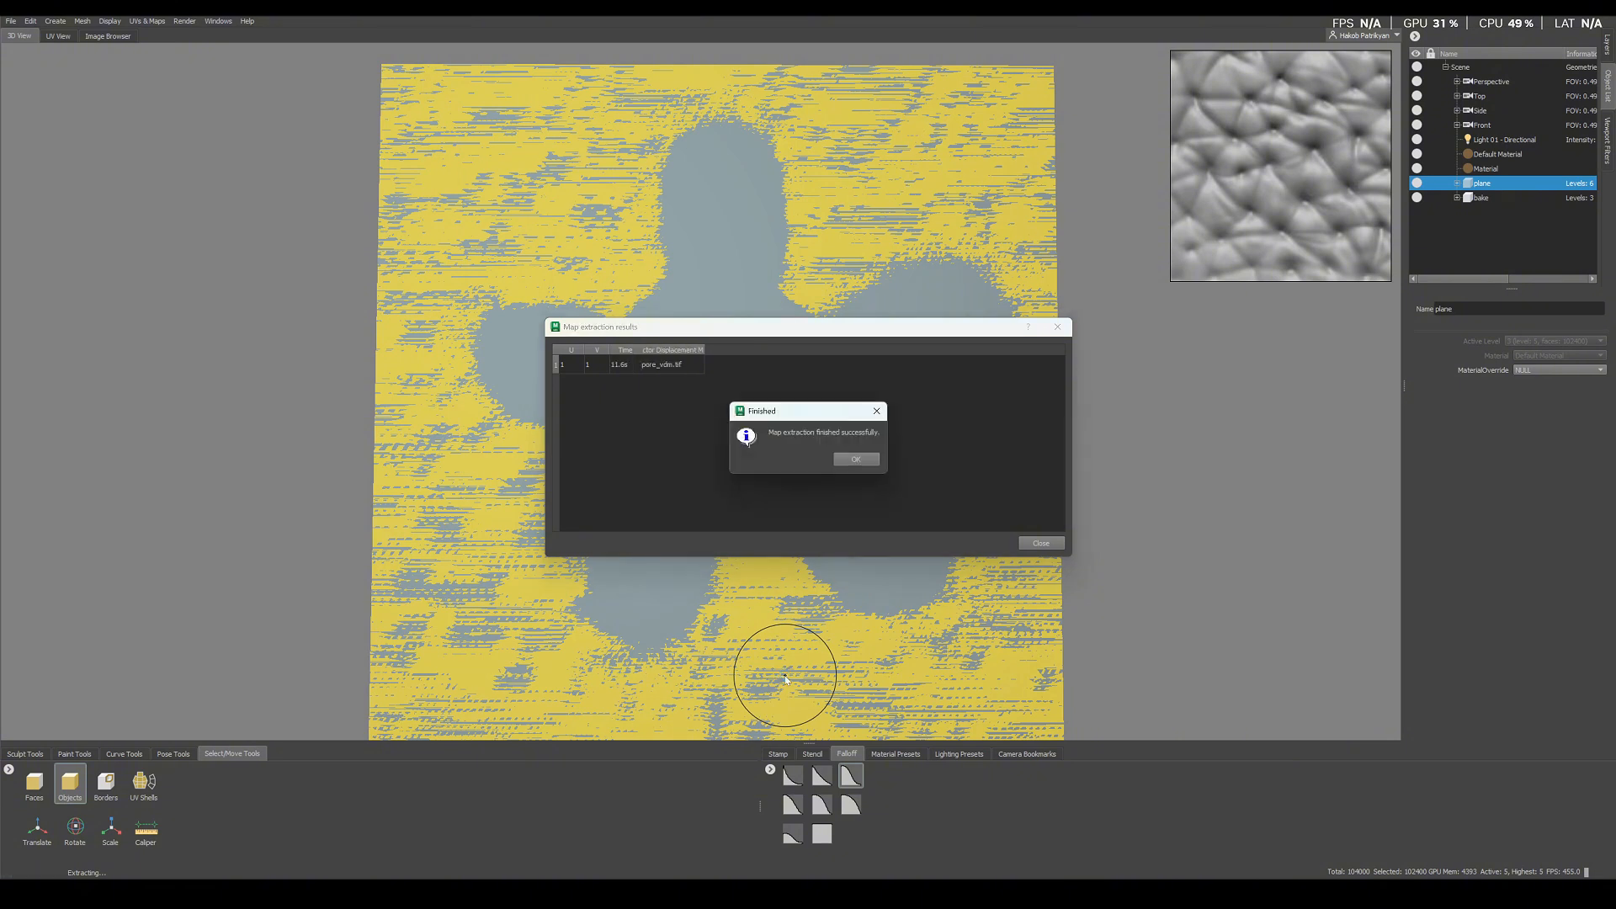
click(856, 459)
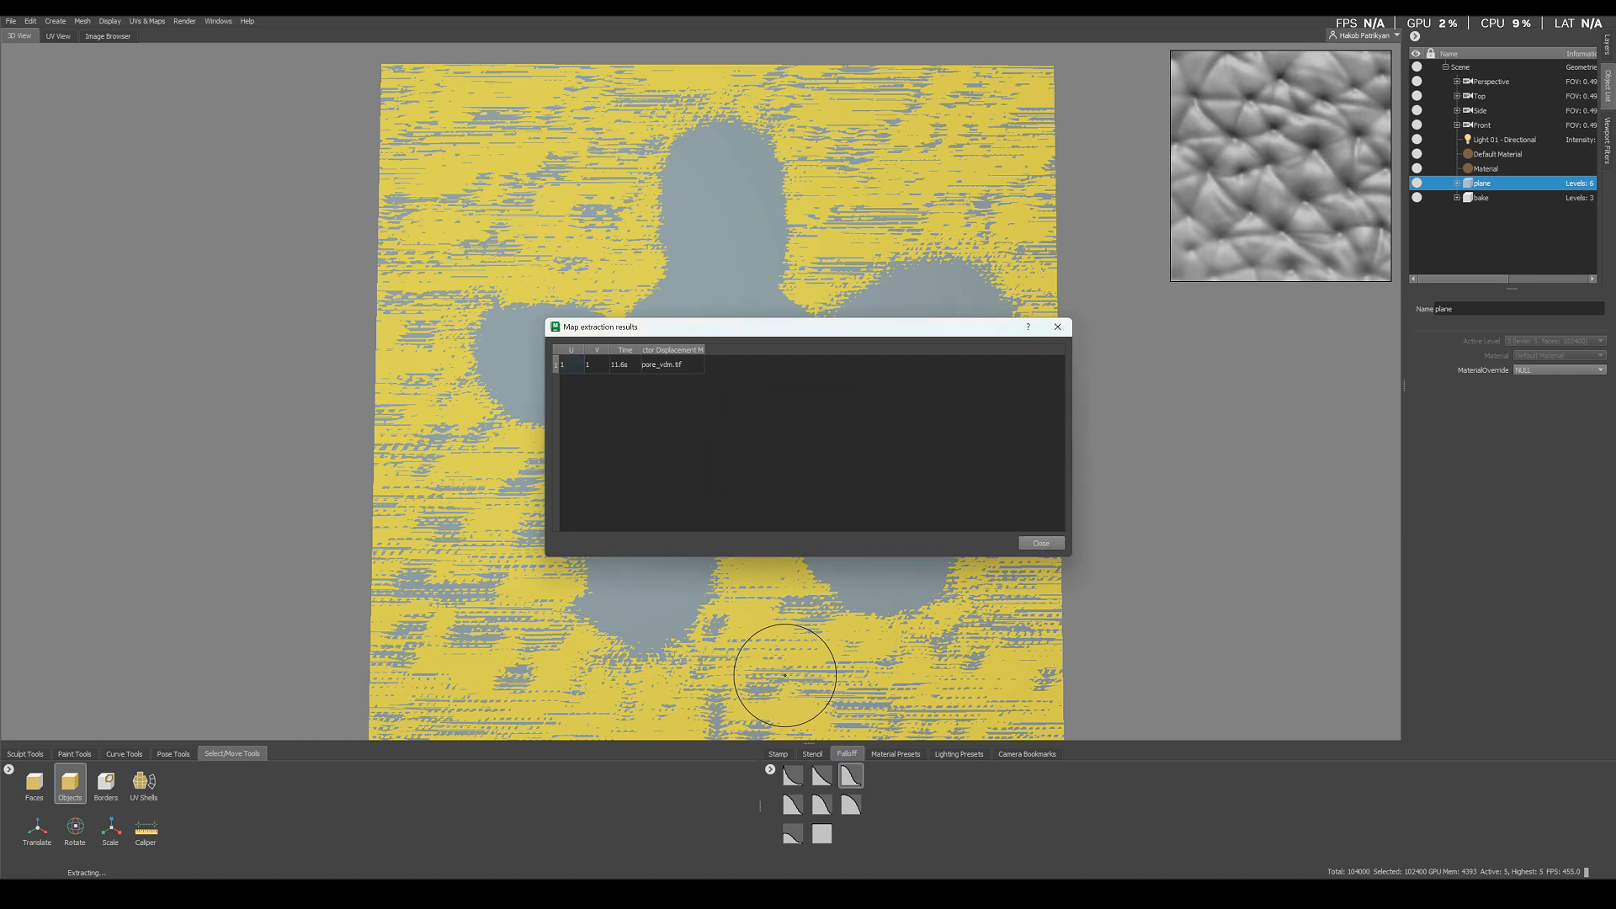
click(1041, 544)
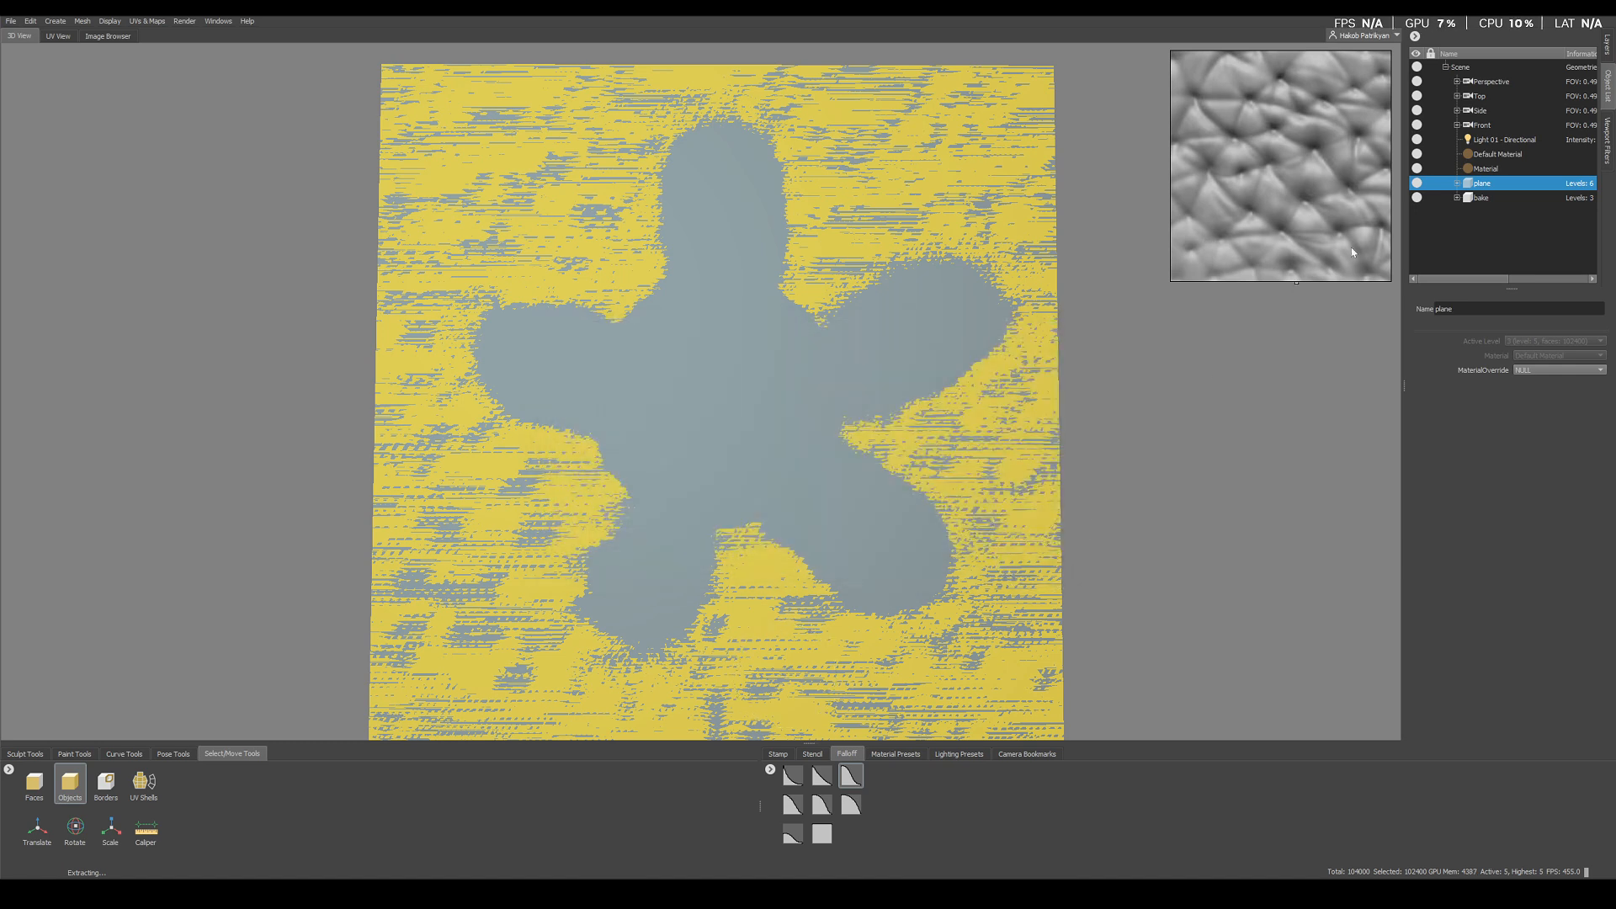
Hide the bake plane, deselect the sculpted plane and turn off the visibility of its pore sculpt layer
click(1416, 197)
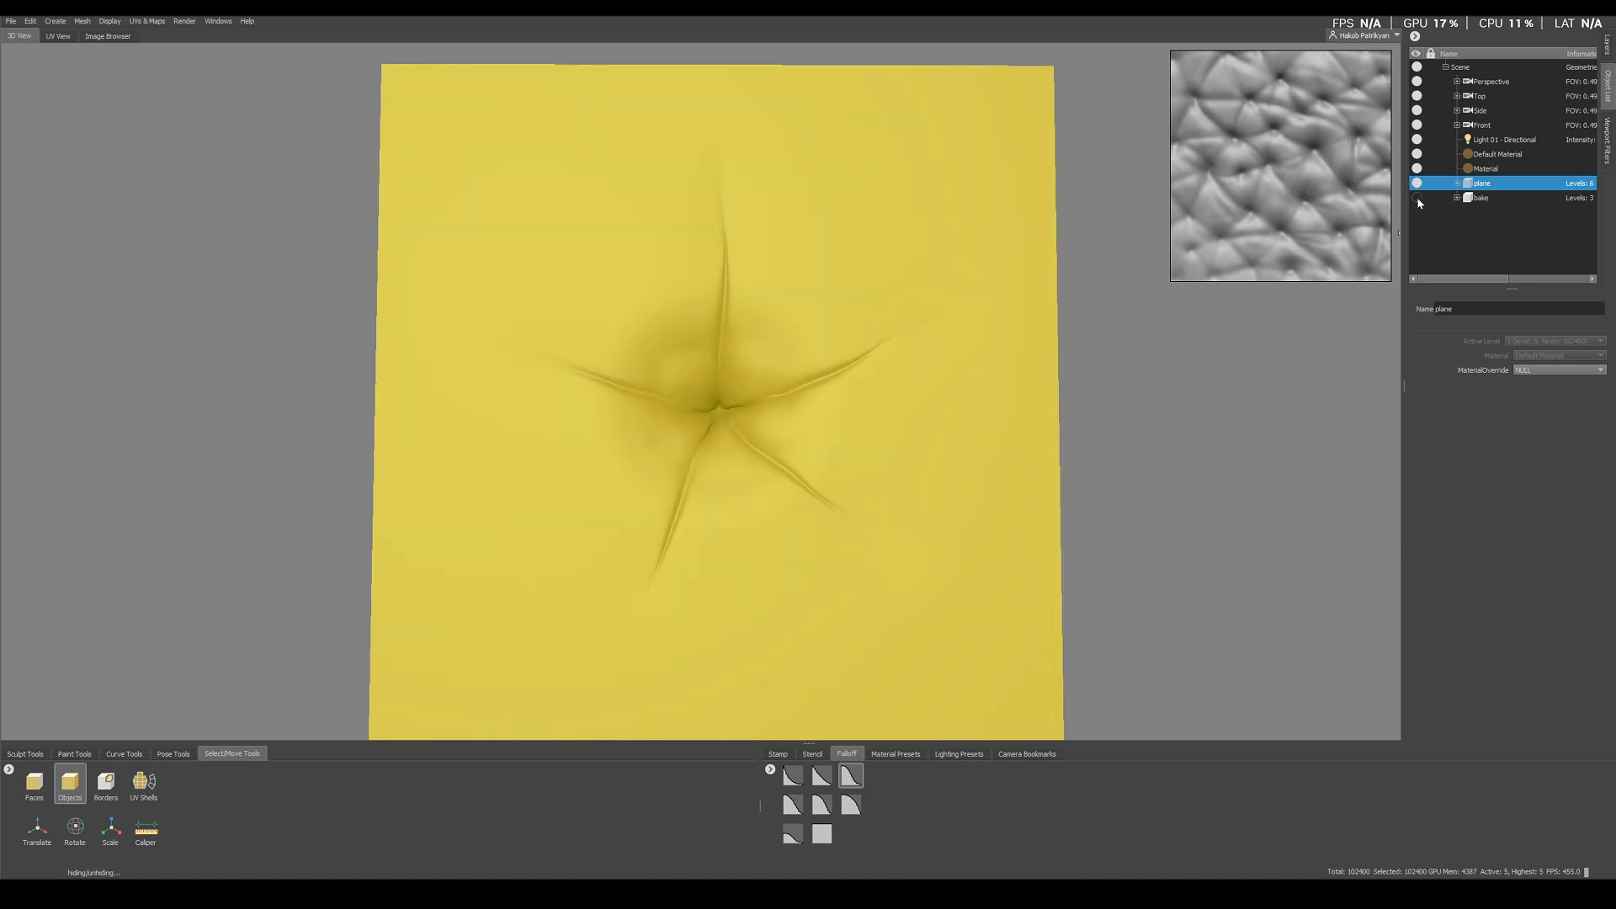
click(317, 528)
click(1607, 44)
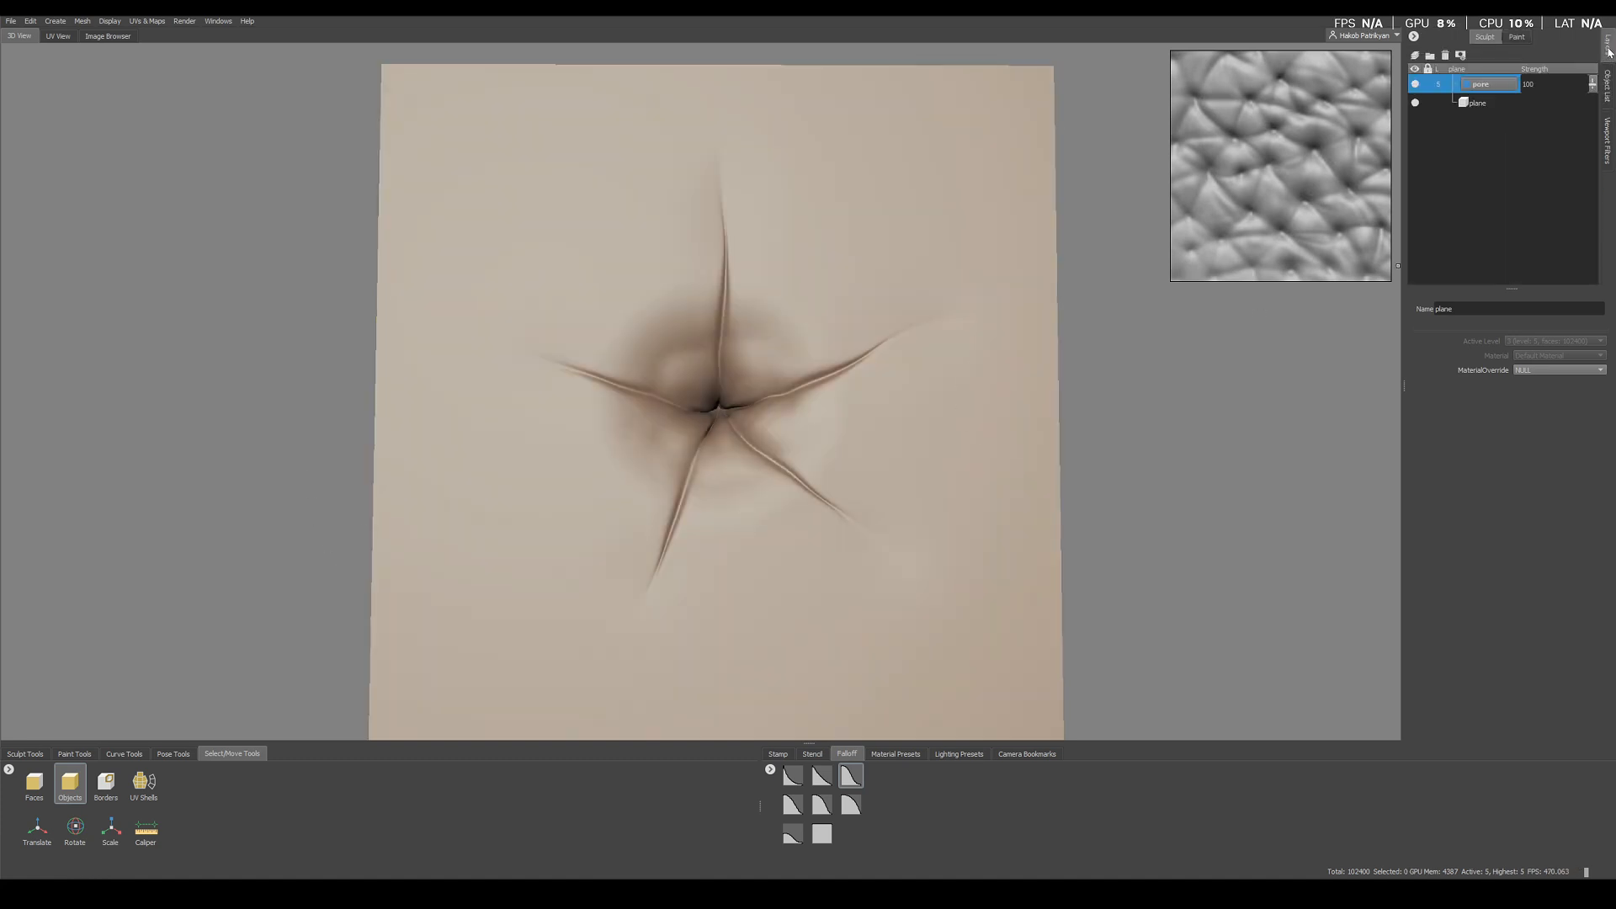
click(1416, 85)
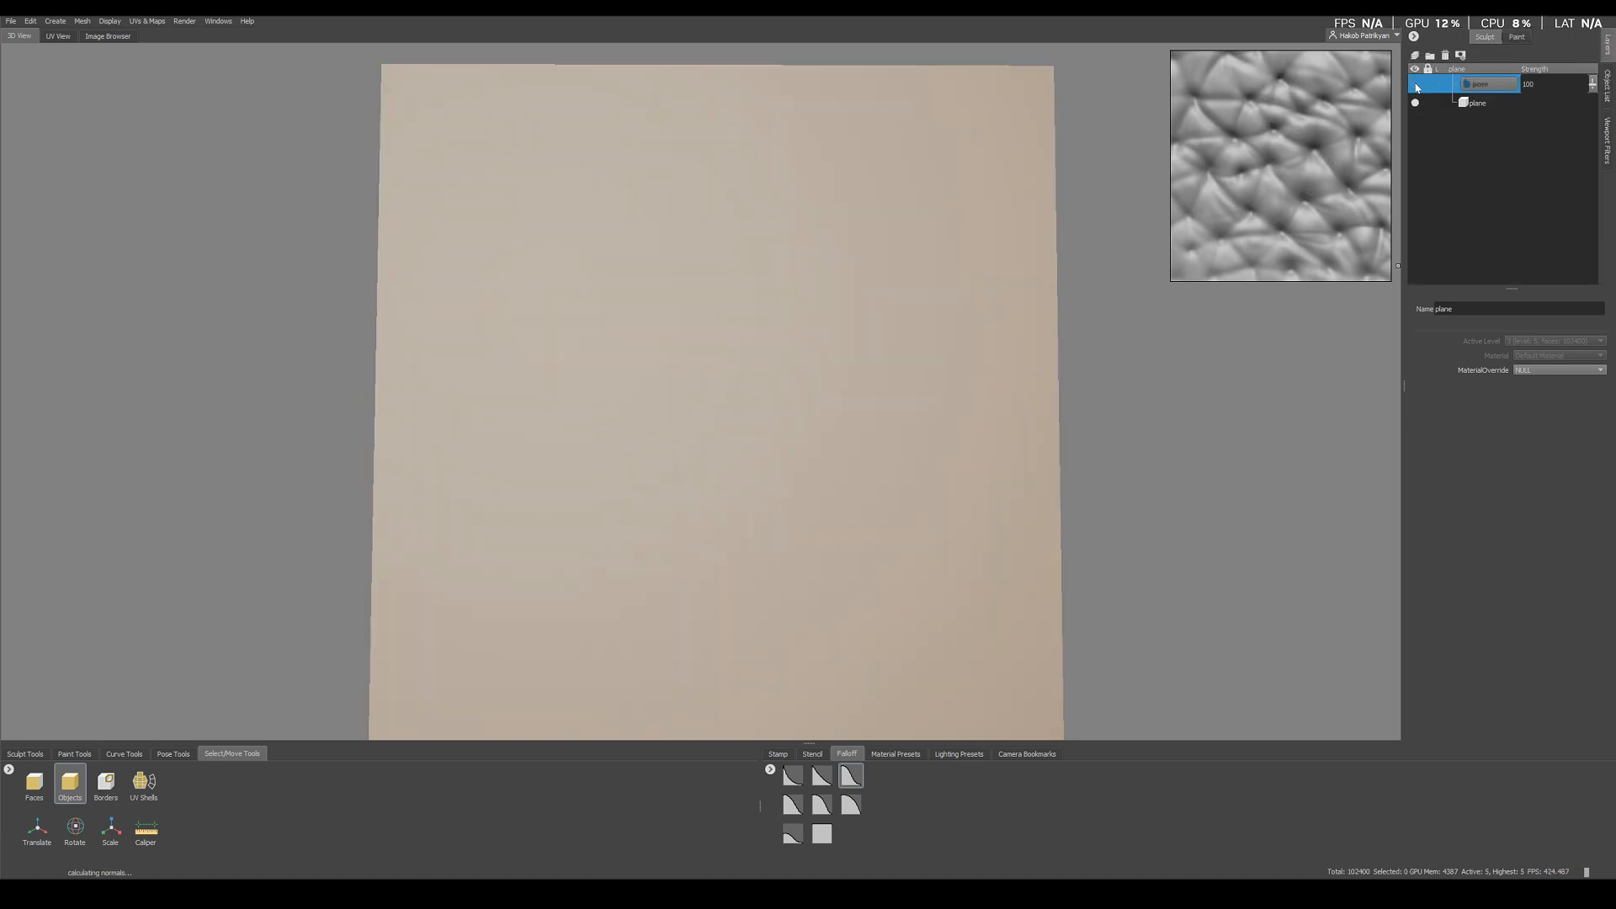
Subdivide the flat plane further, up to level 7
right_click(1448, 166)
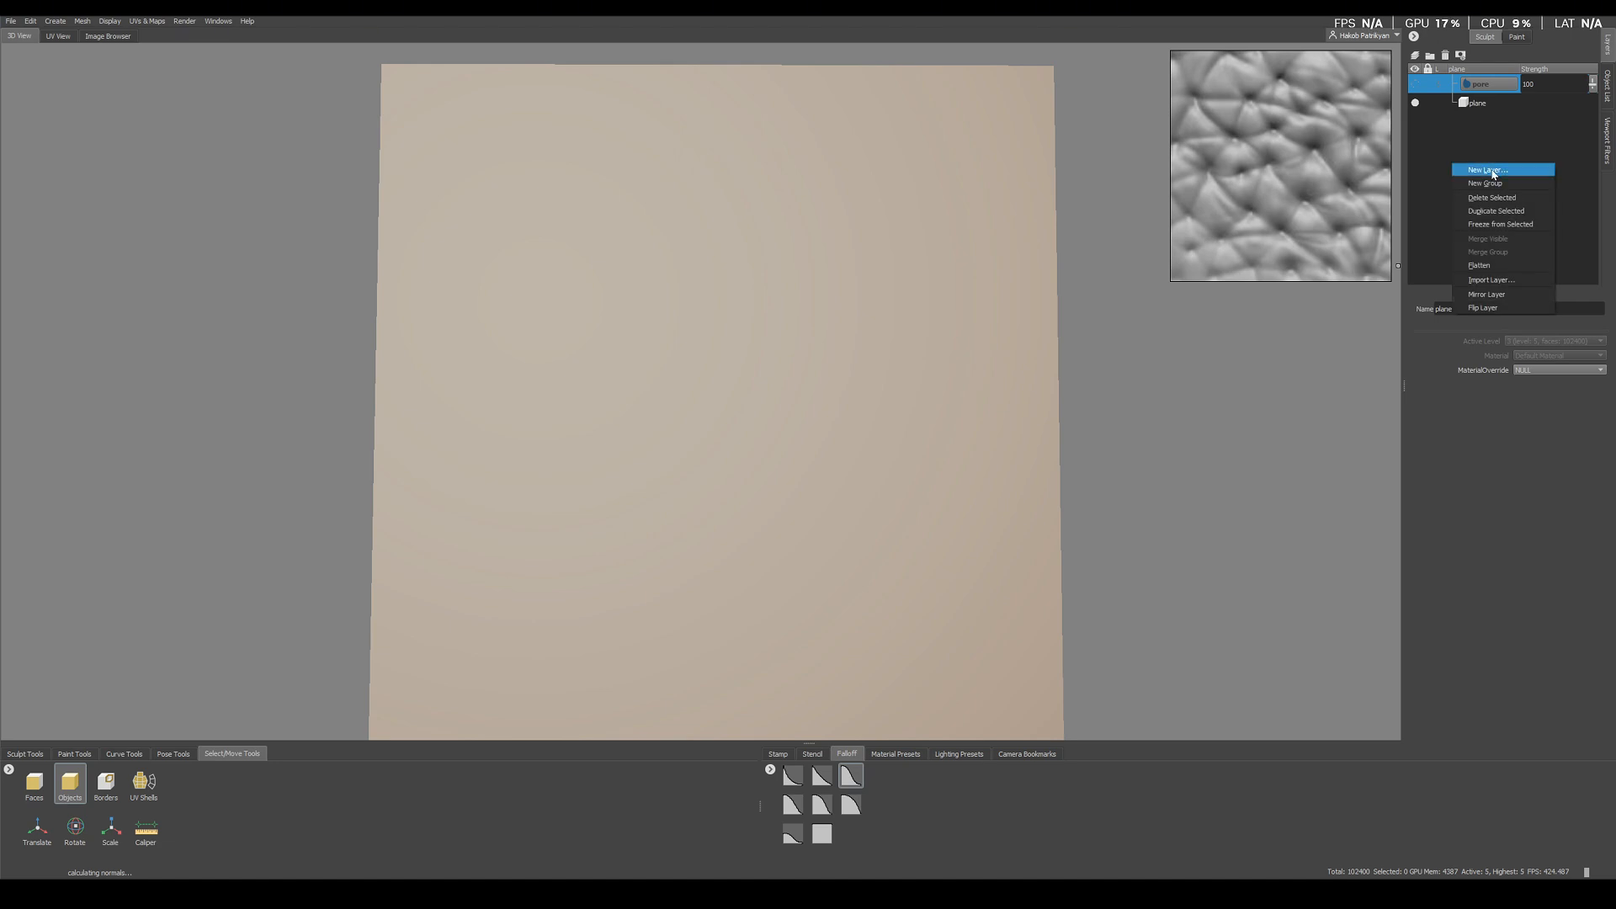
click(1481, 171)
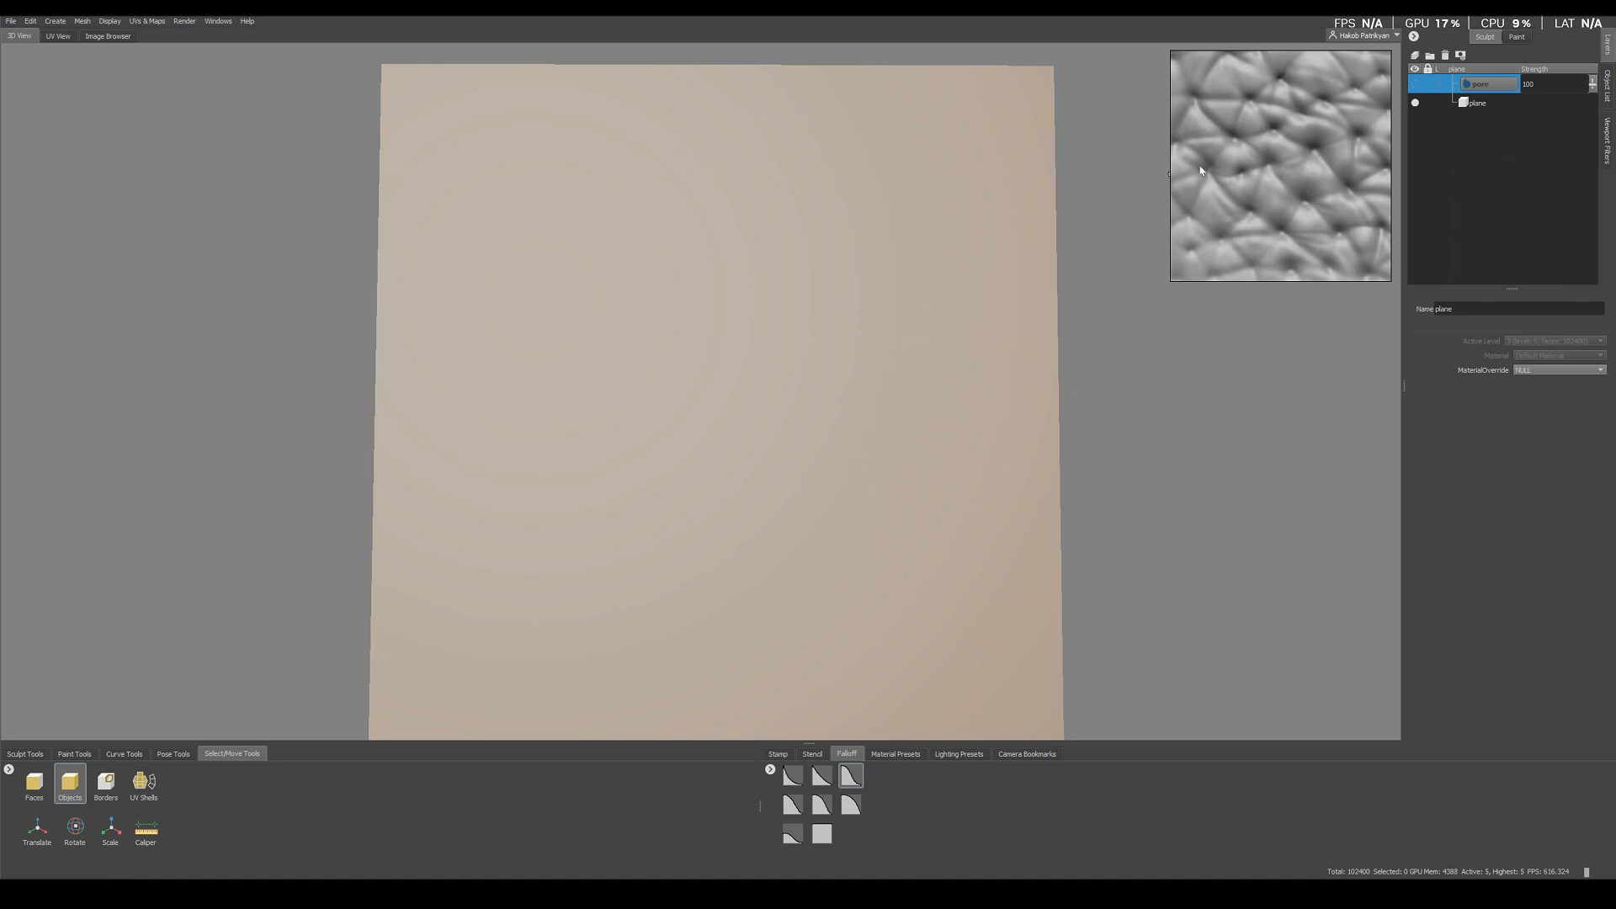
alt+drag(814, 349, 801, 352)
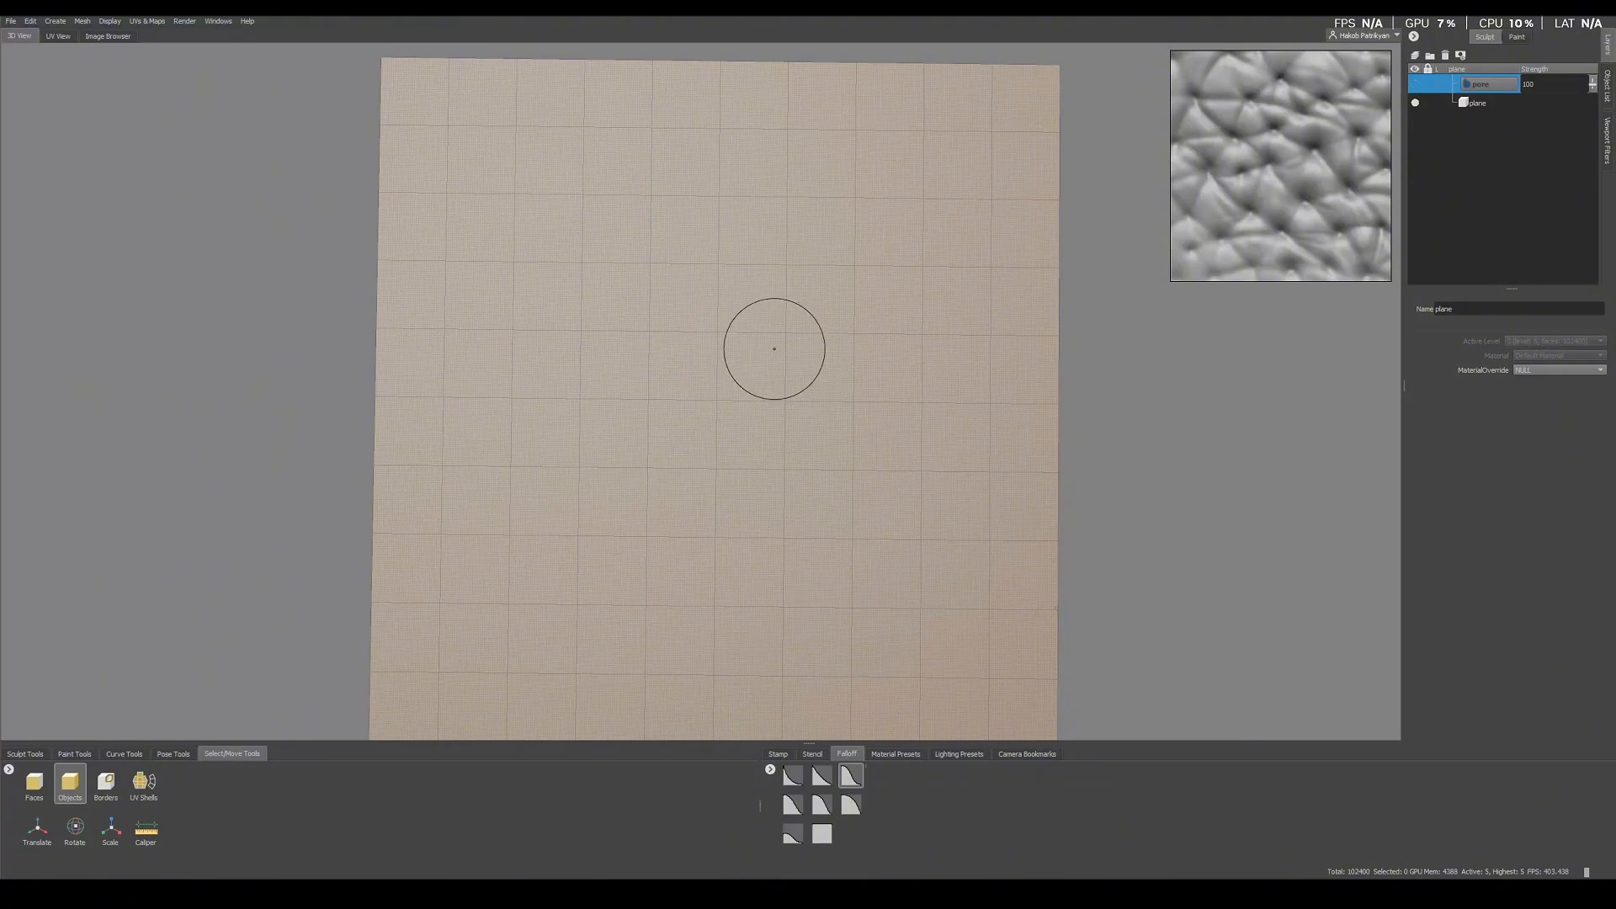
key(shift+d)
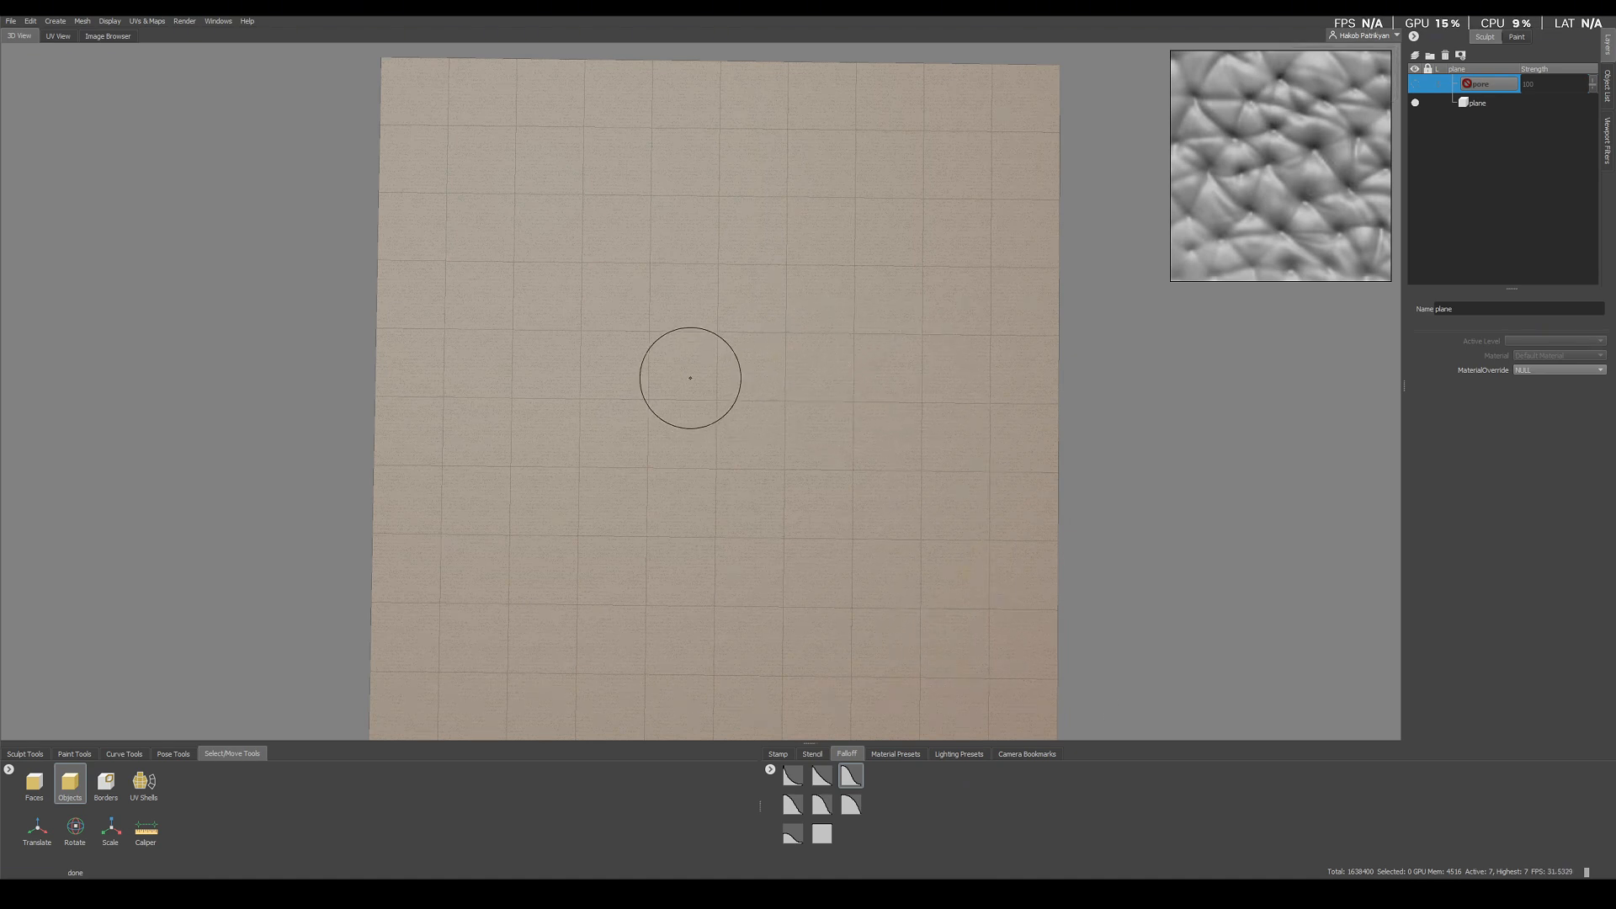
Add a new sculpt layer to the plane and name it pores
right_click(1461, 197)
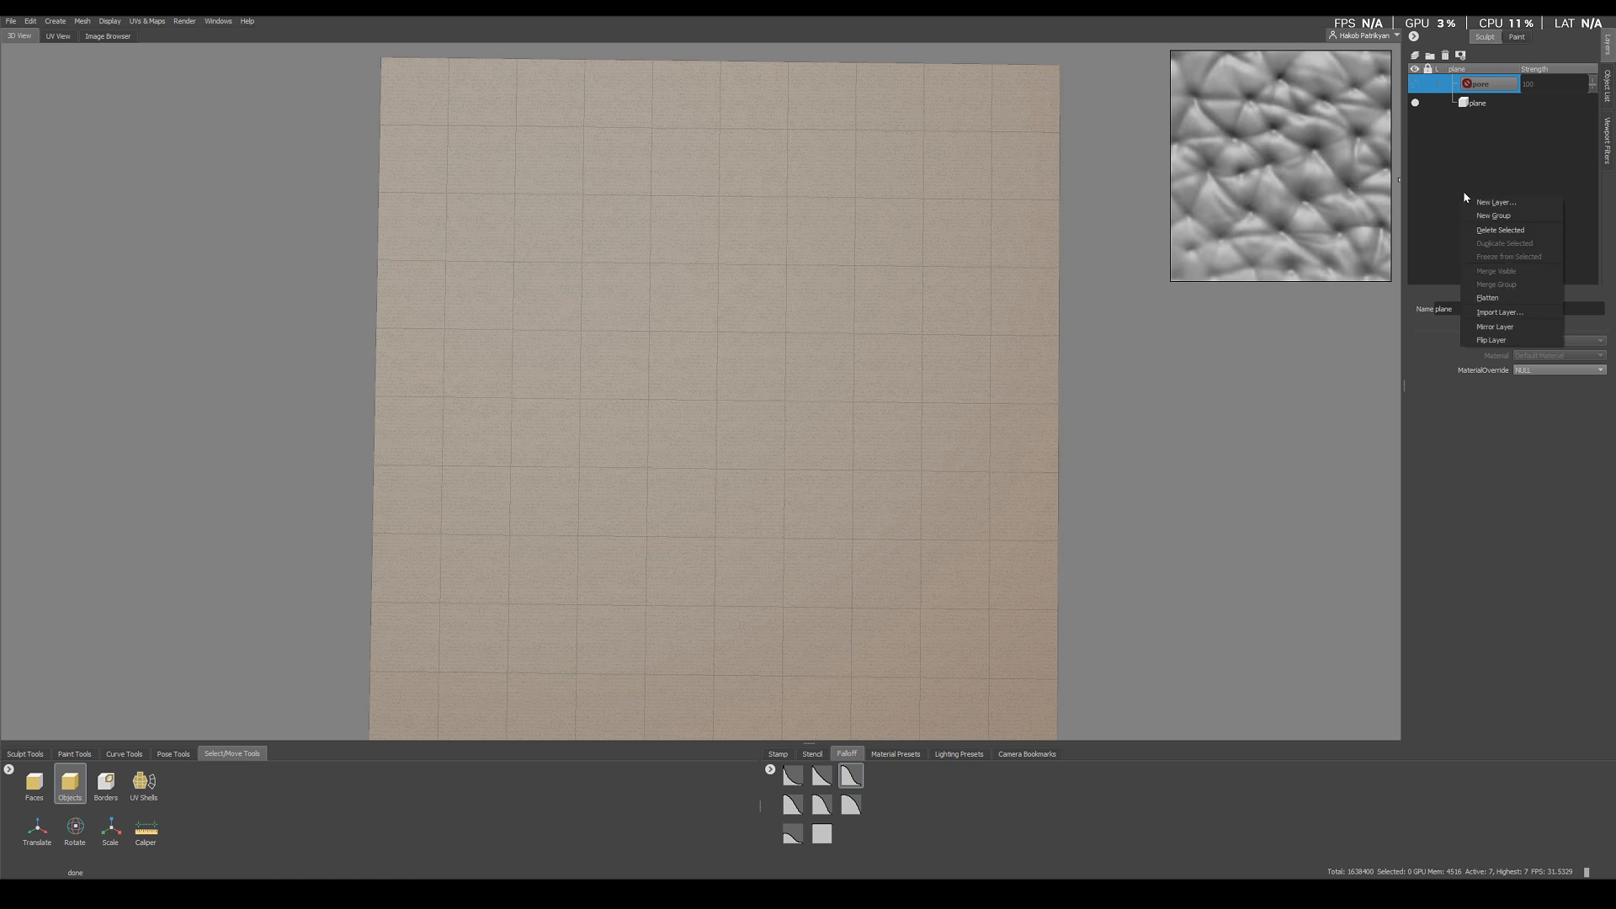
click(1498, 202)
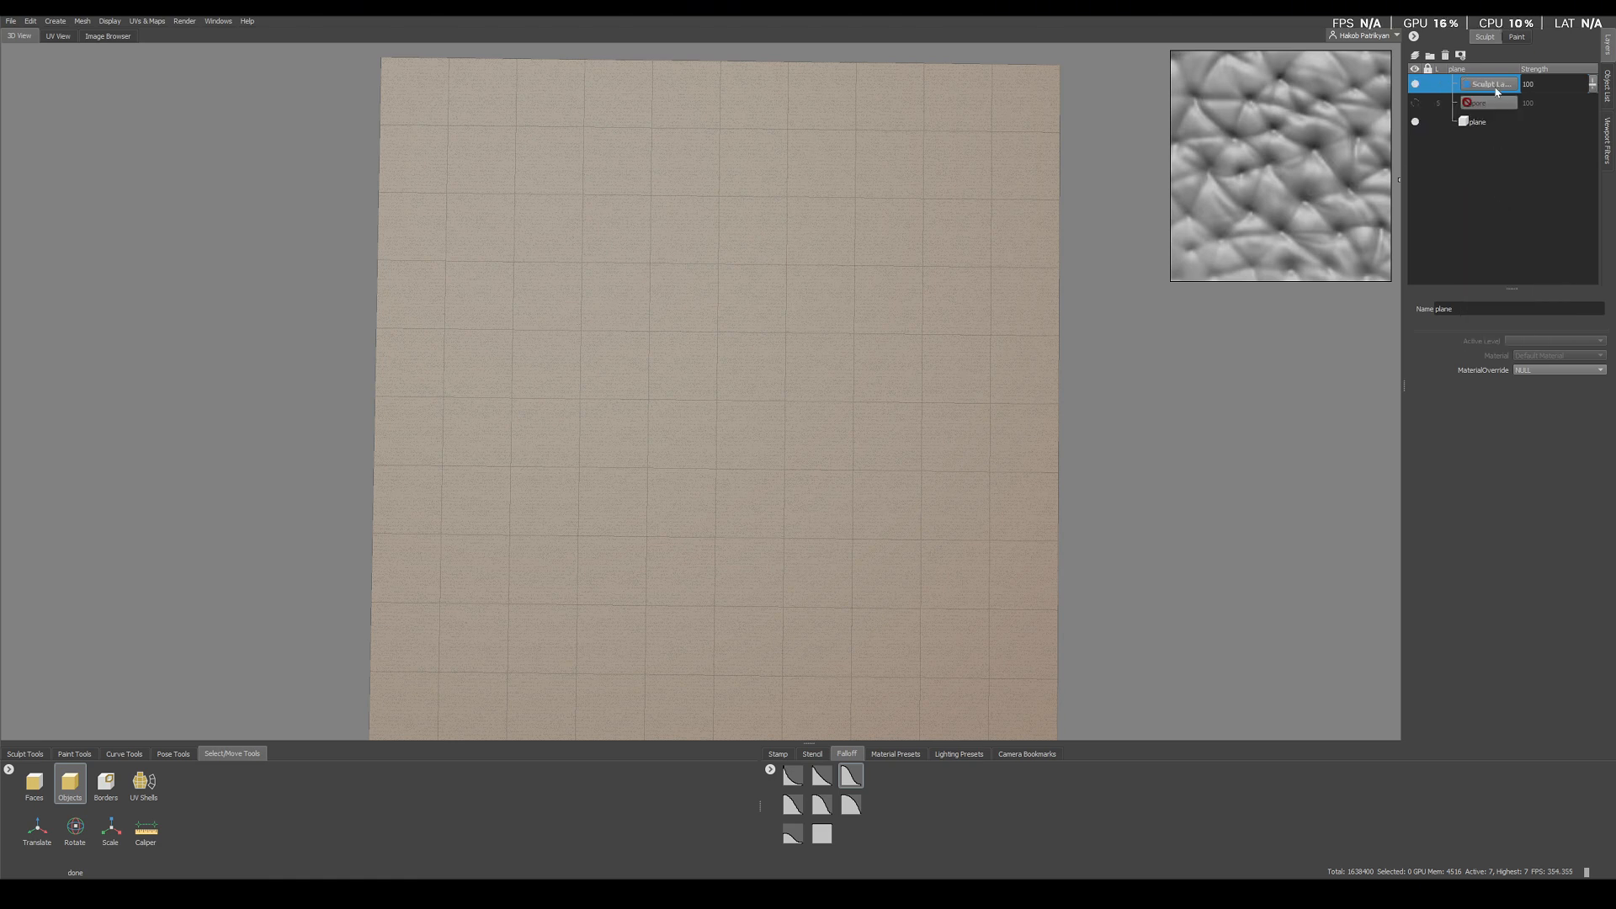
double_click(1492, 84)
text(pores)
key(Return)
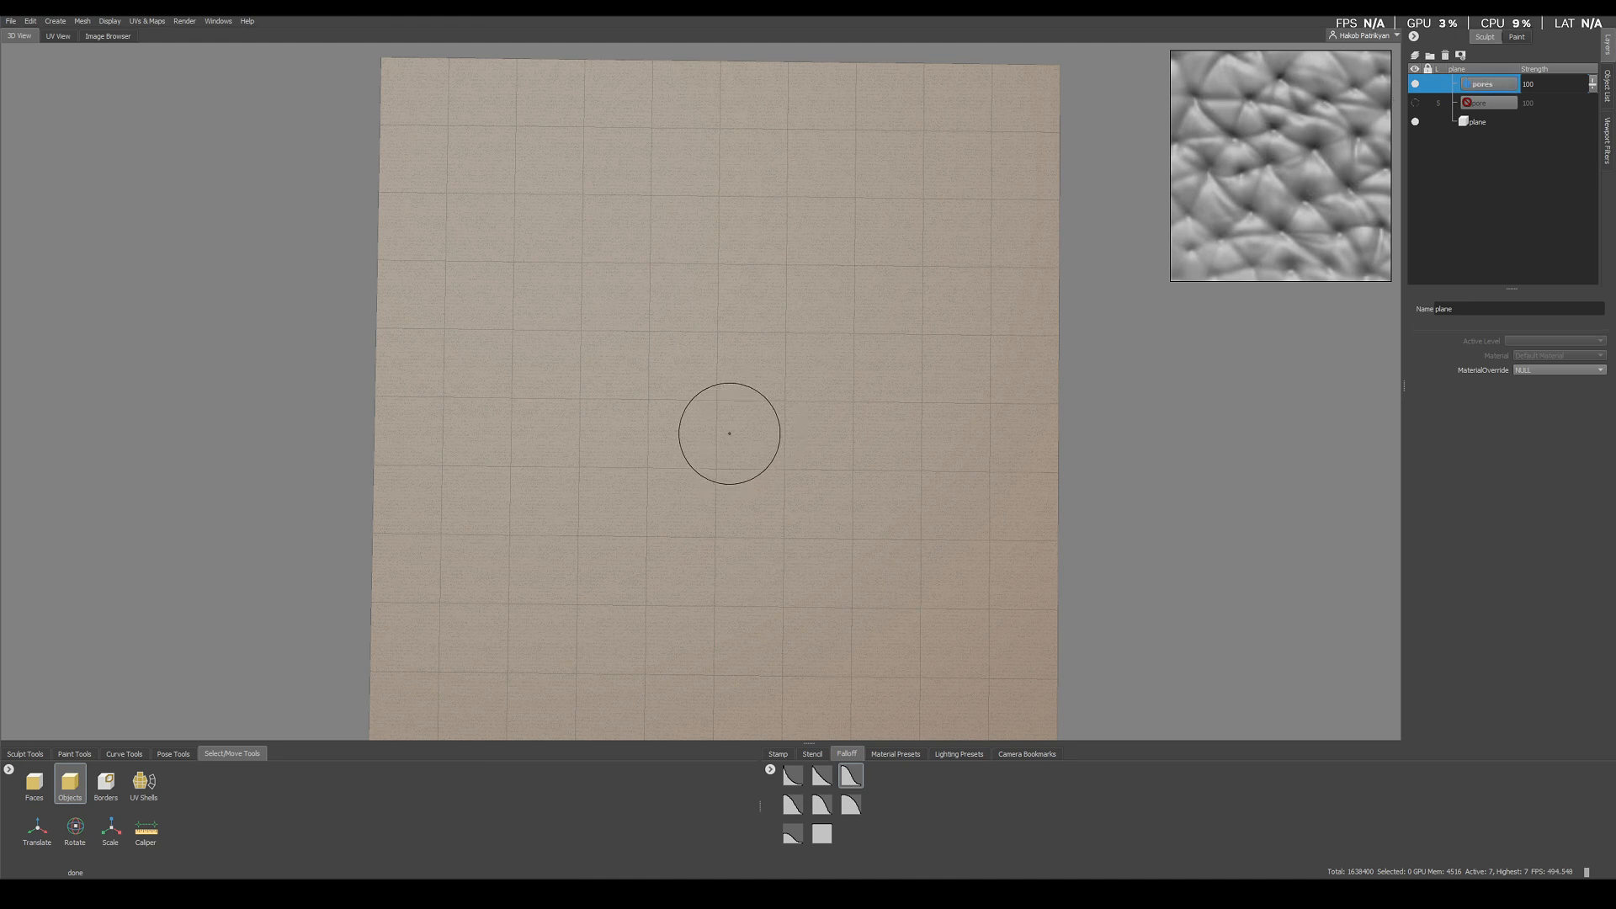
Turn off the plane's wireframe display and activate the Imprint sculpt tool
key(w)
alt+drag(729, 413, 754, 387)
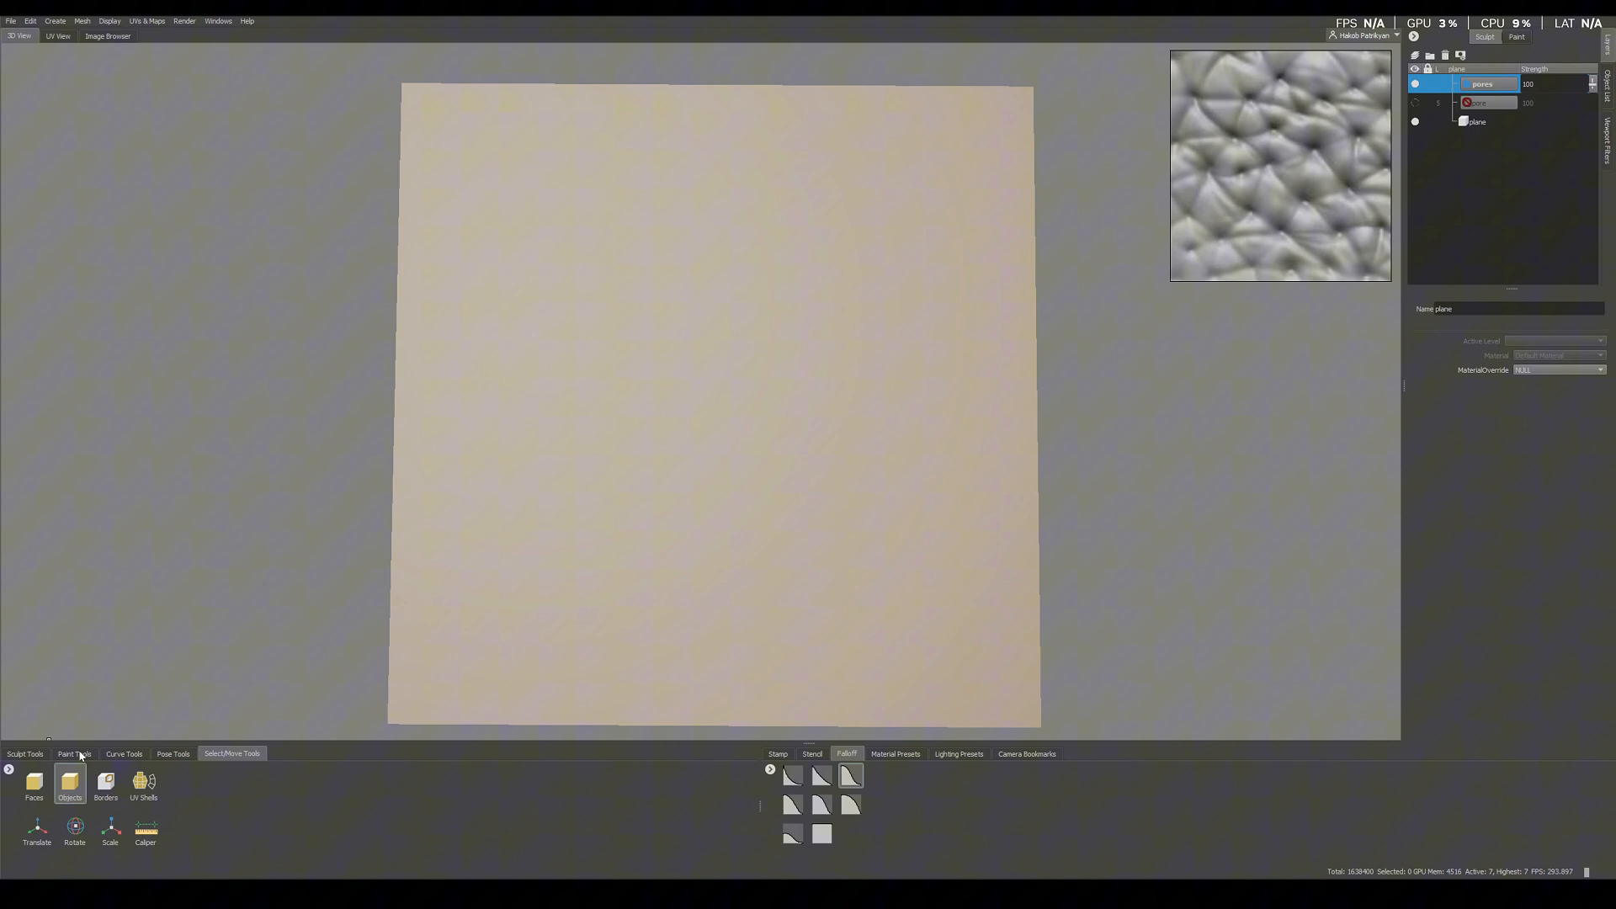
alt+right_drag(625, 564, 646, 563)
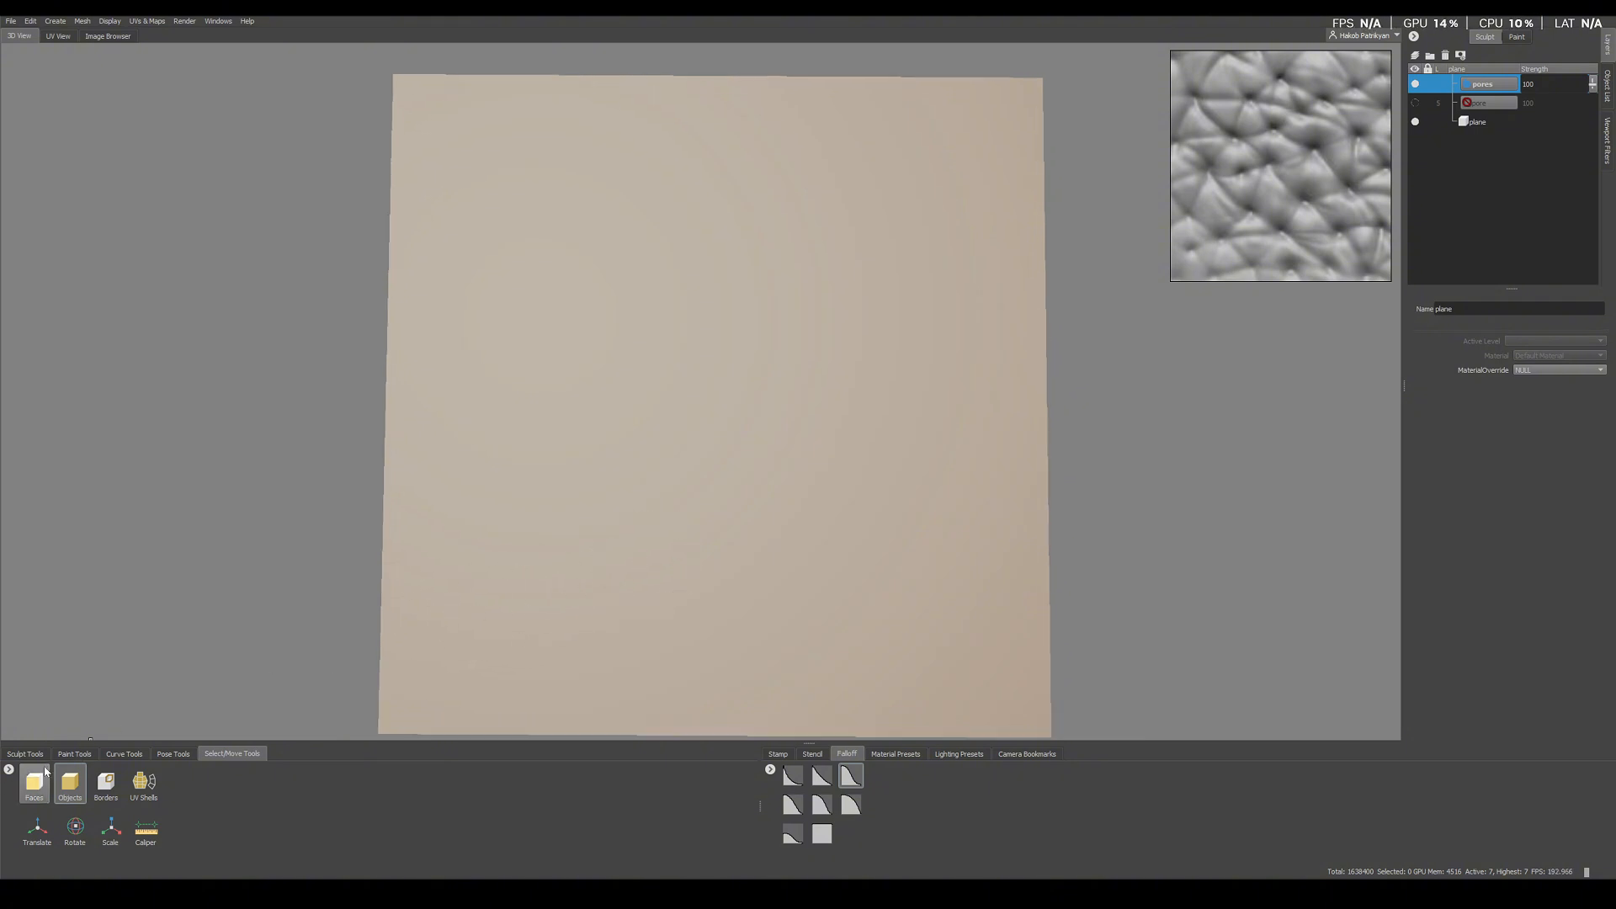
click(25, 754)
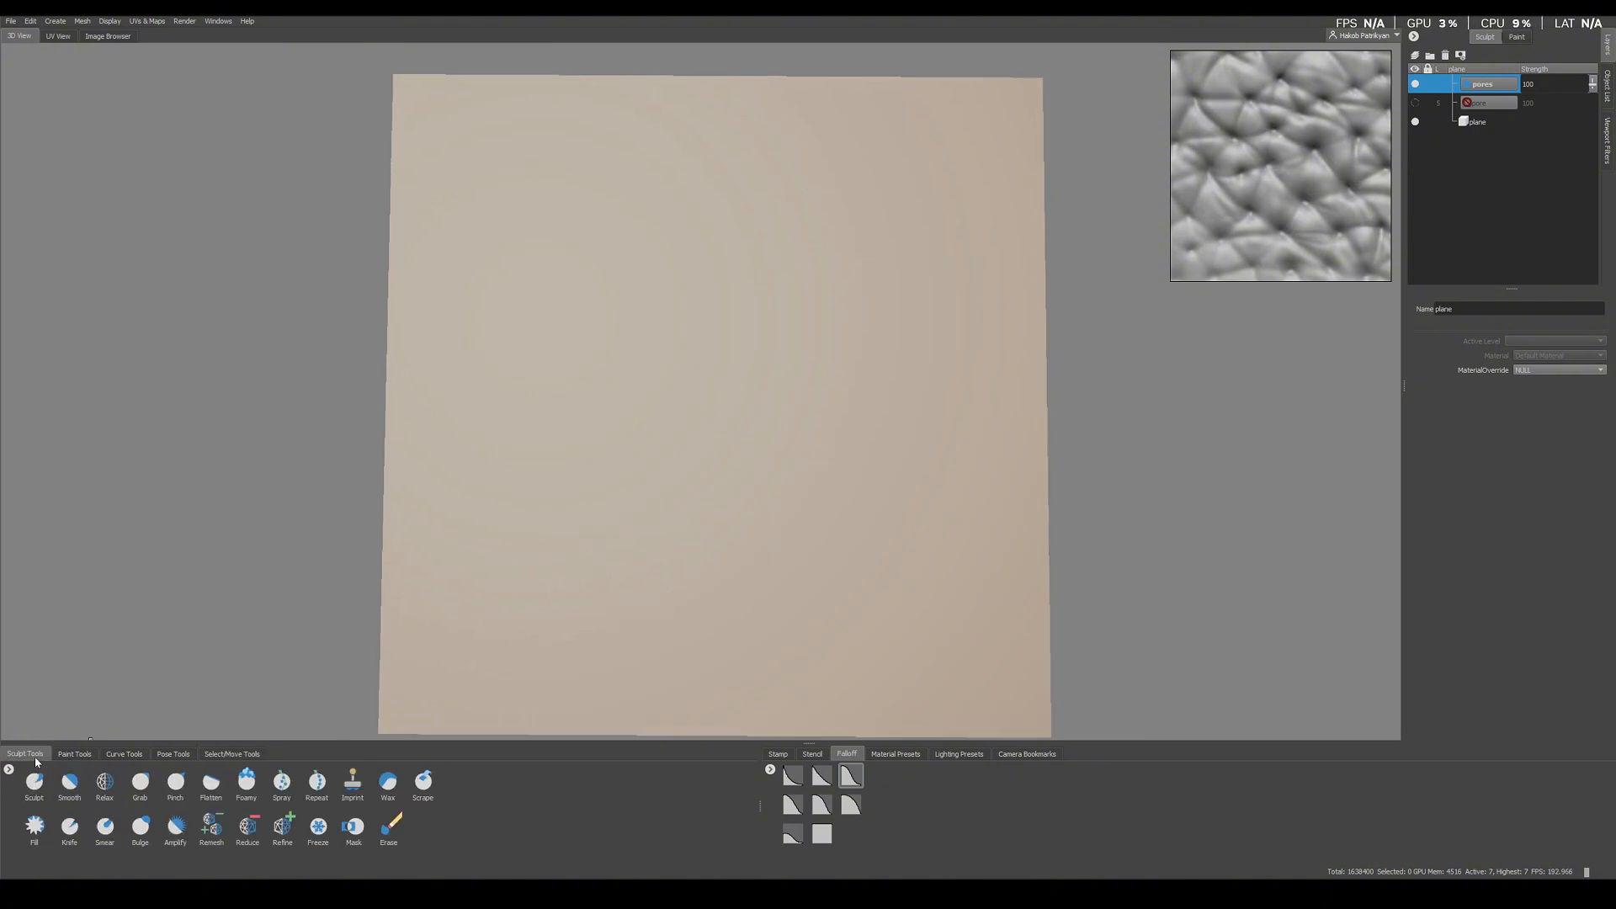
click(360, 798)
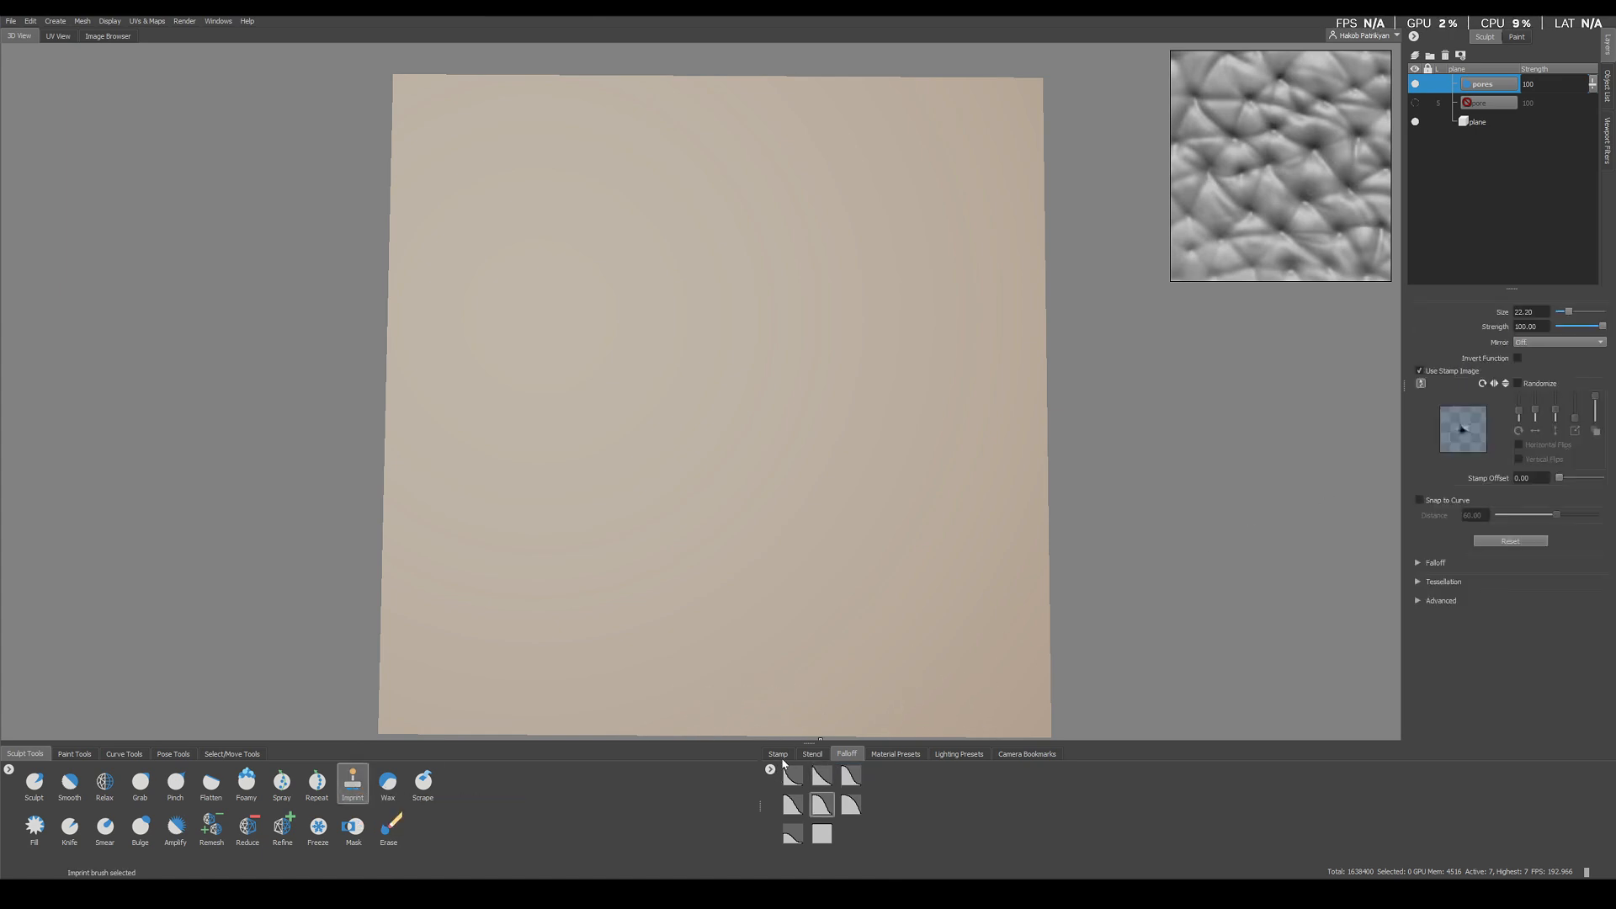
Try to add pore_vdm from the Bakes/VDM folder as a new stamp
click(779, 756)
click(772, 770)
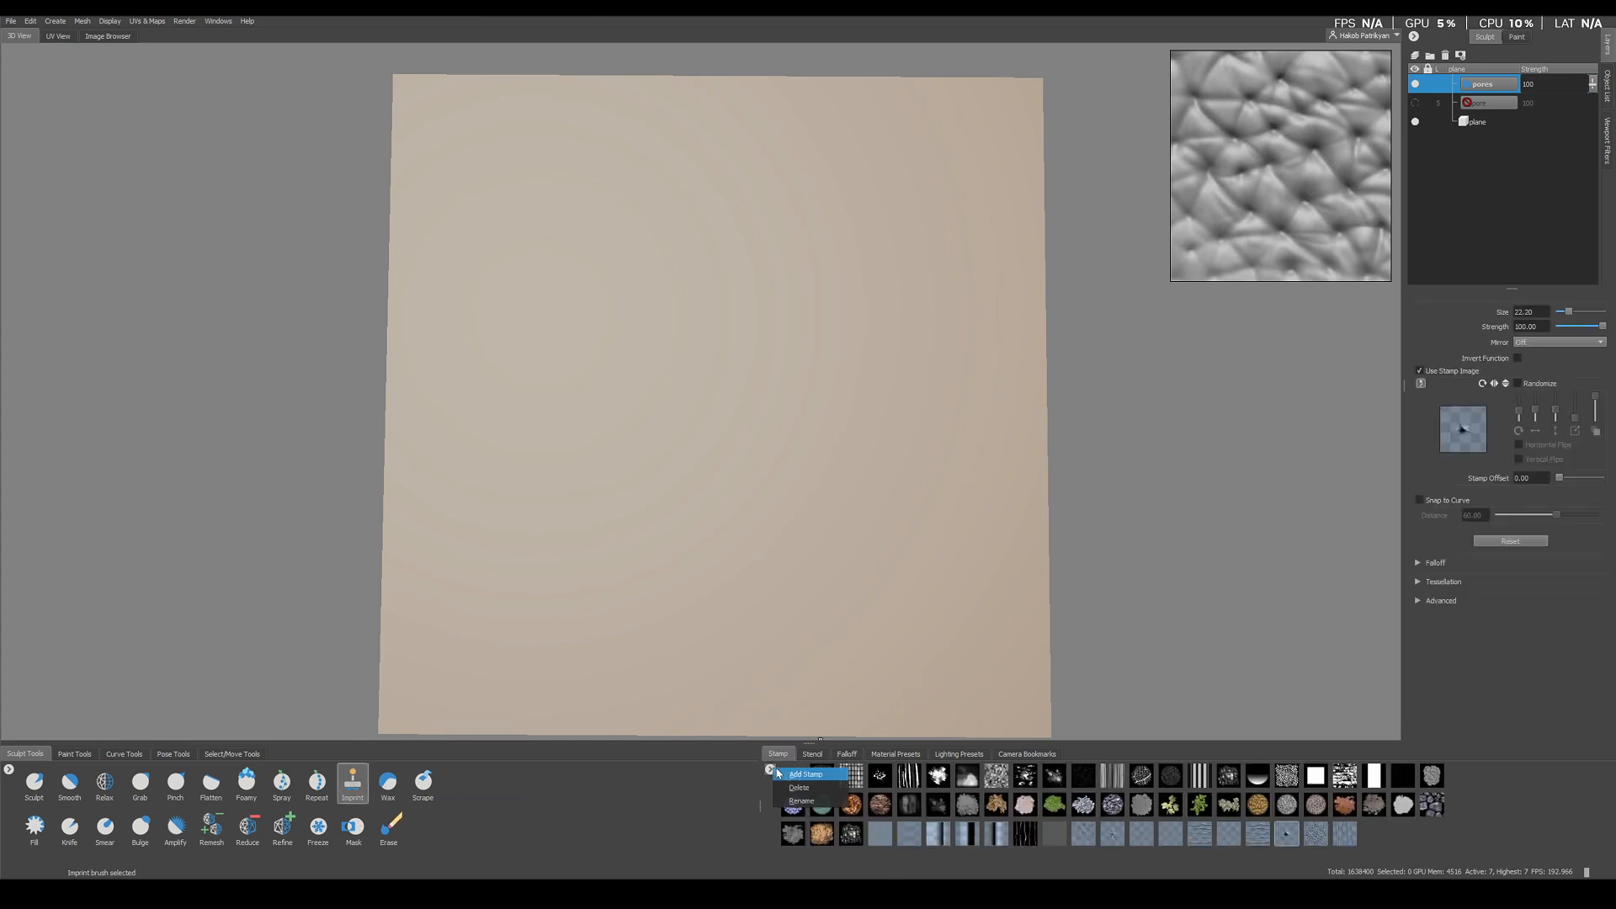
click(809, 776)
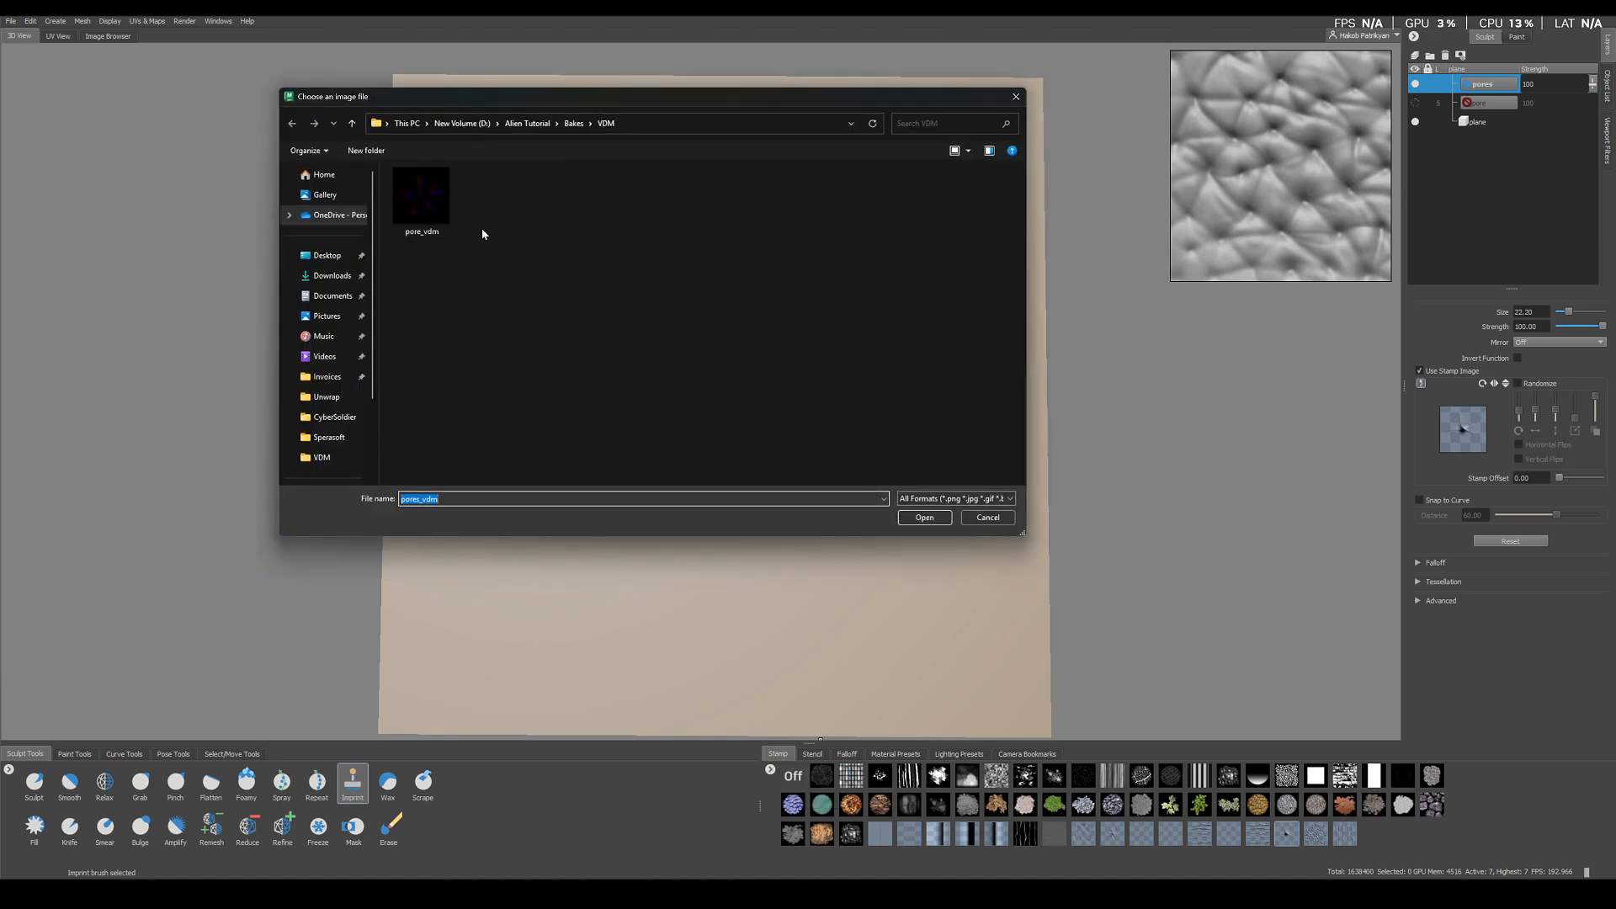
double_click(433, 217)
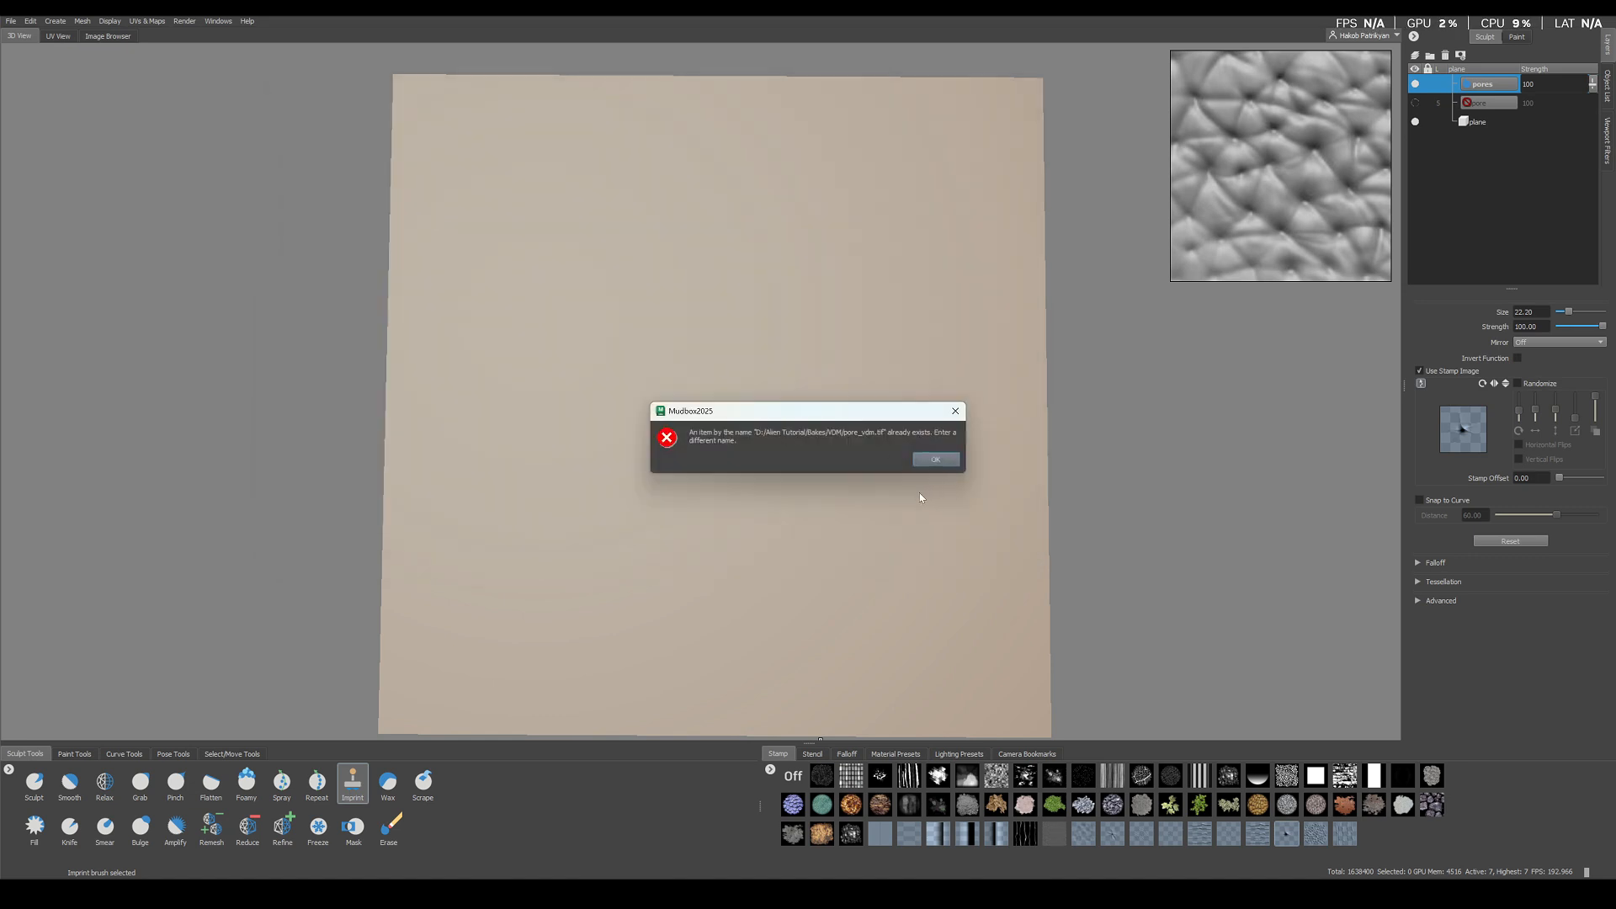
click(936, 460)
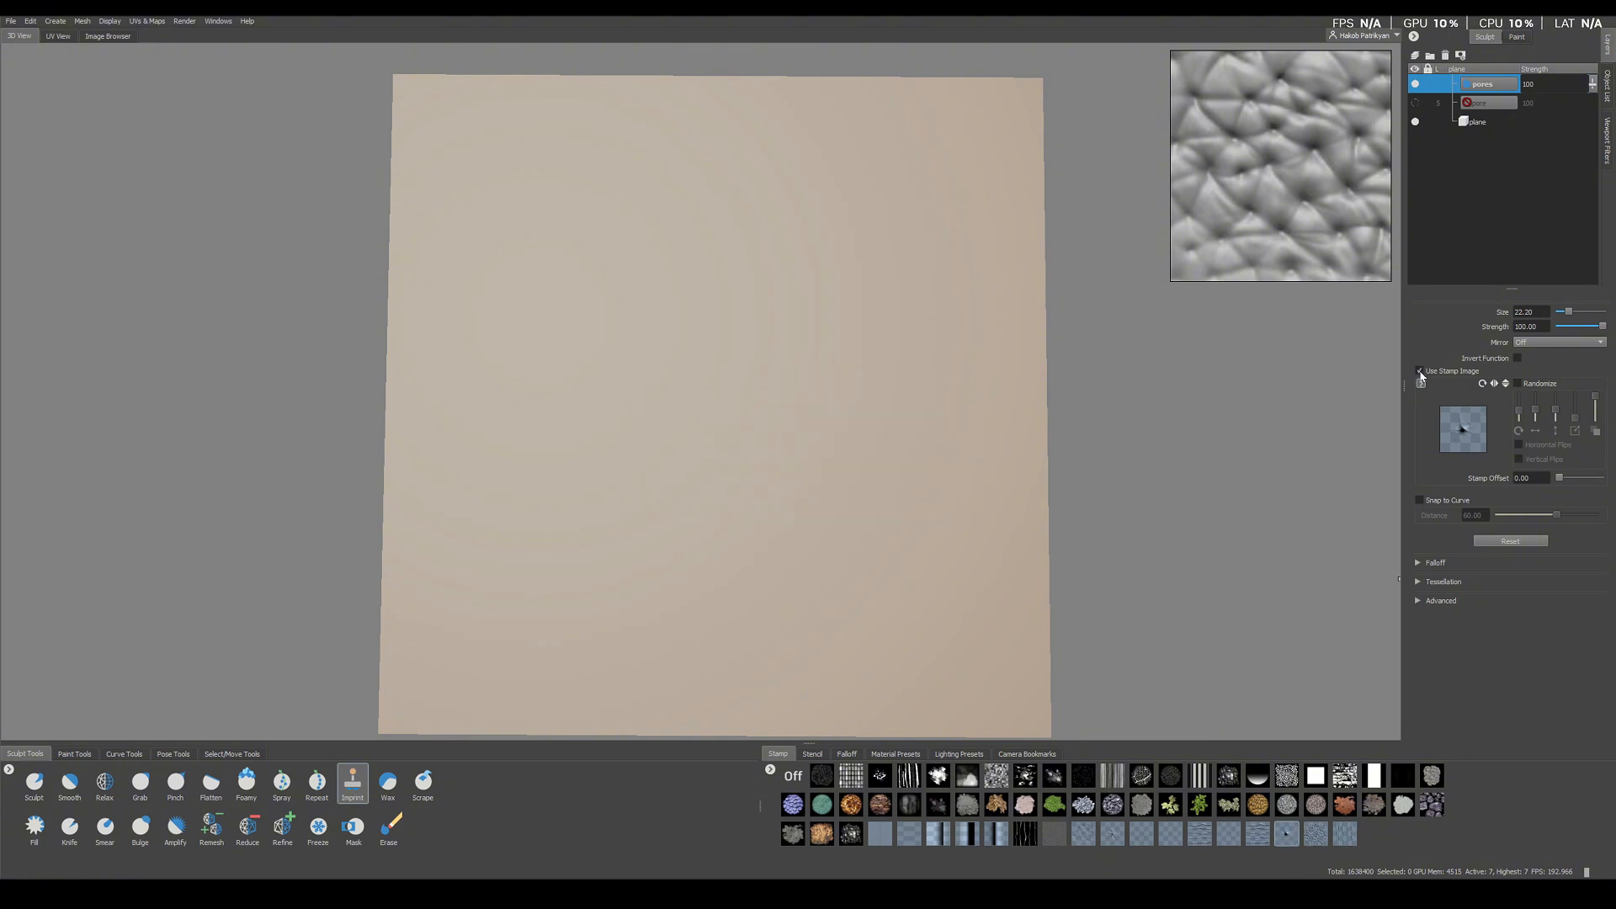
Delete the old pore stamp currently used by the Imprint tool from the stamp library
click(1420, 371)
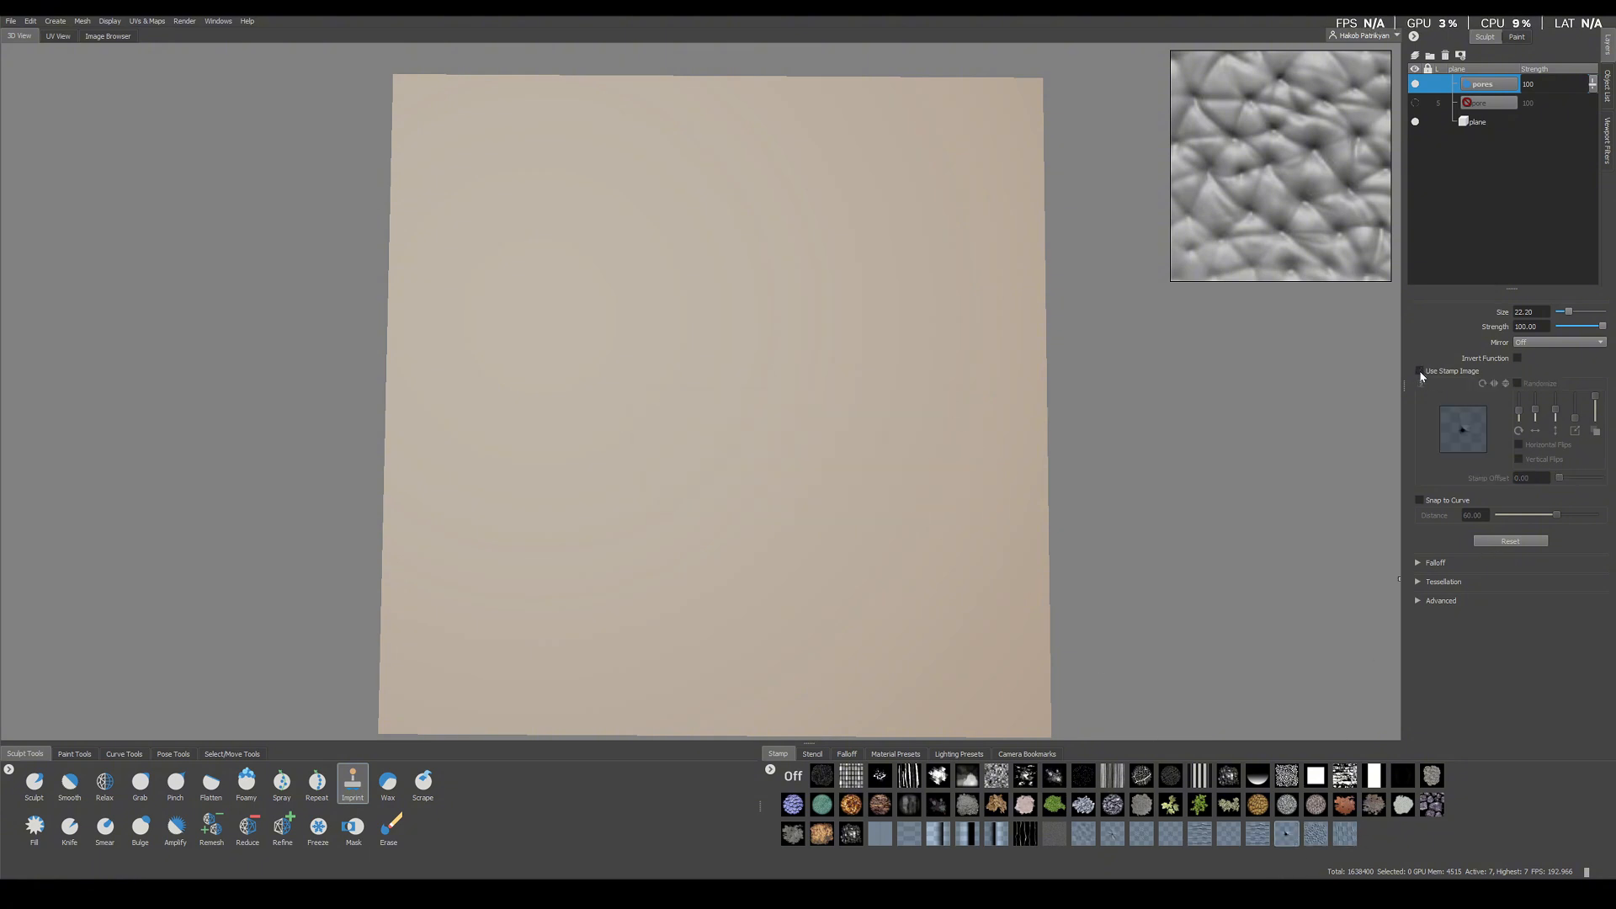
click(1289, 838)
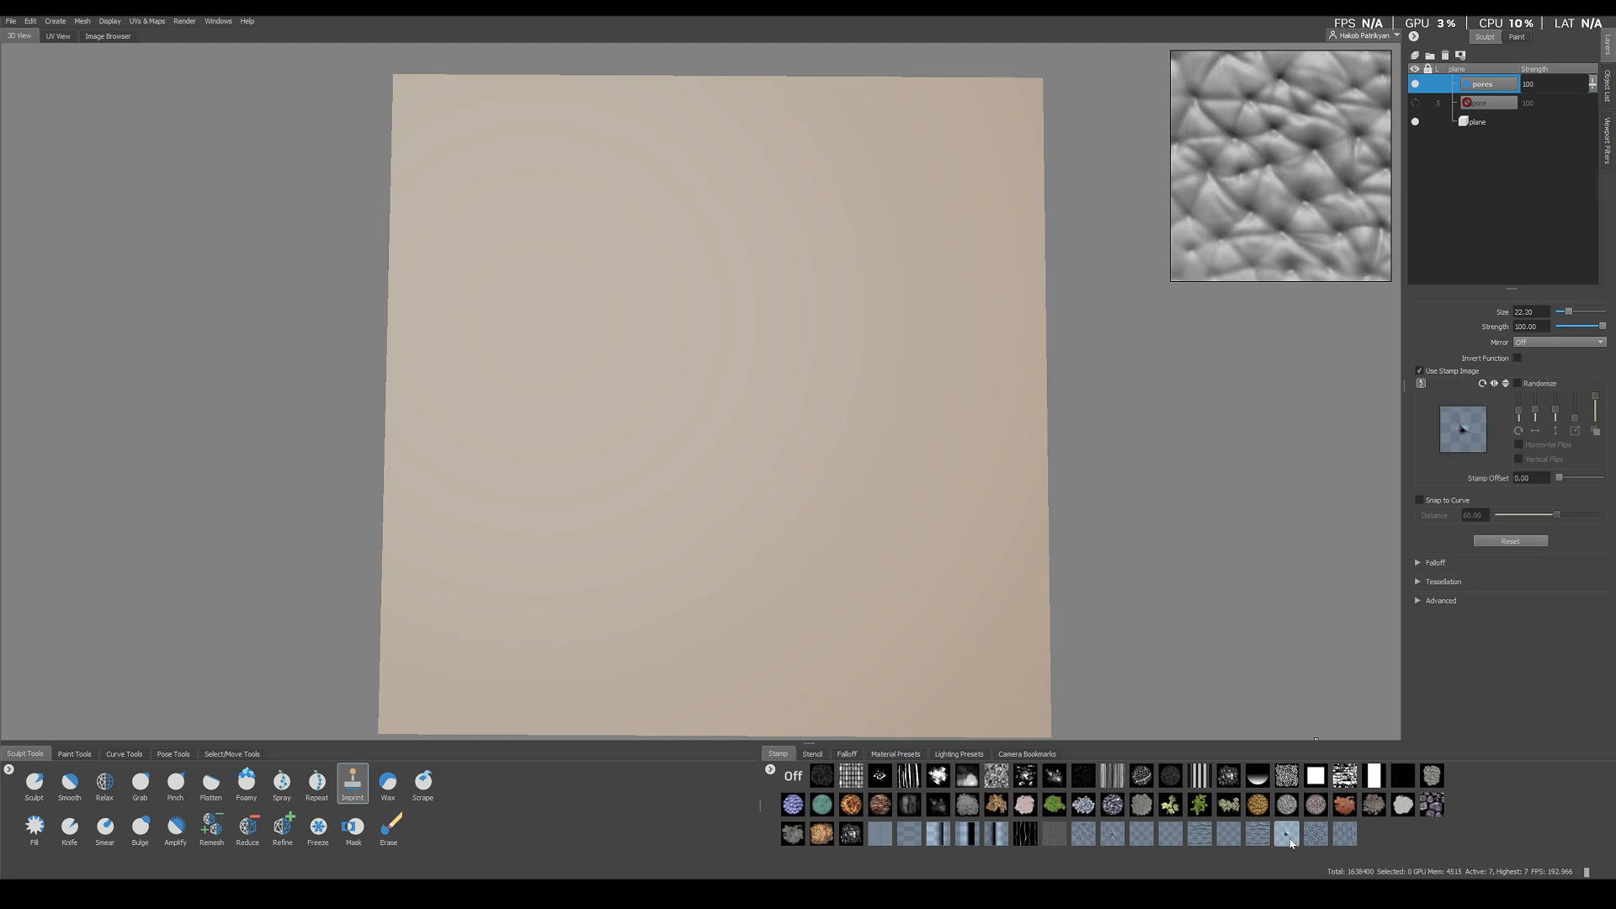
click(772, 771)
click(798, 789)
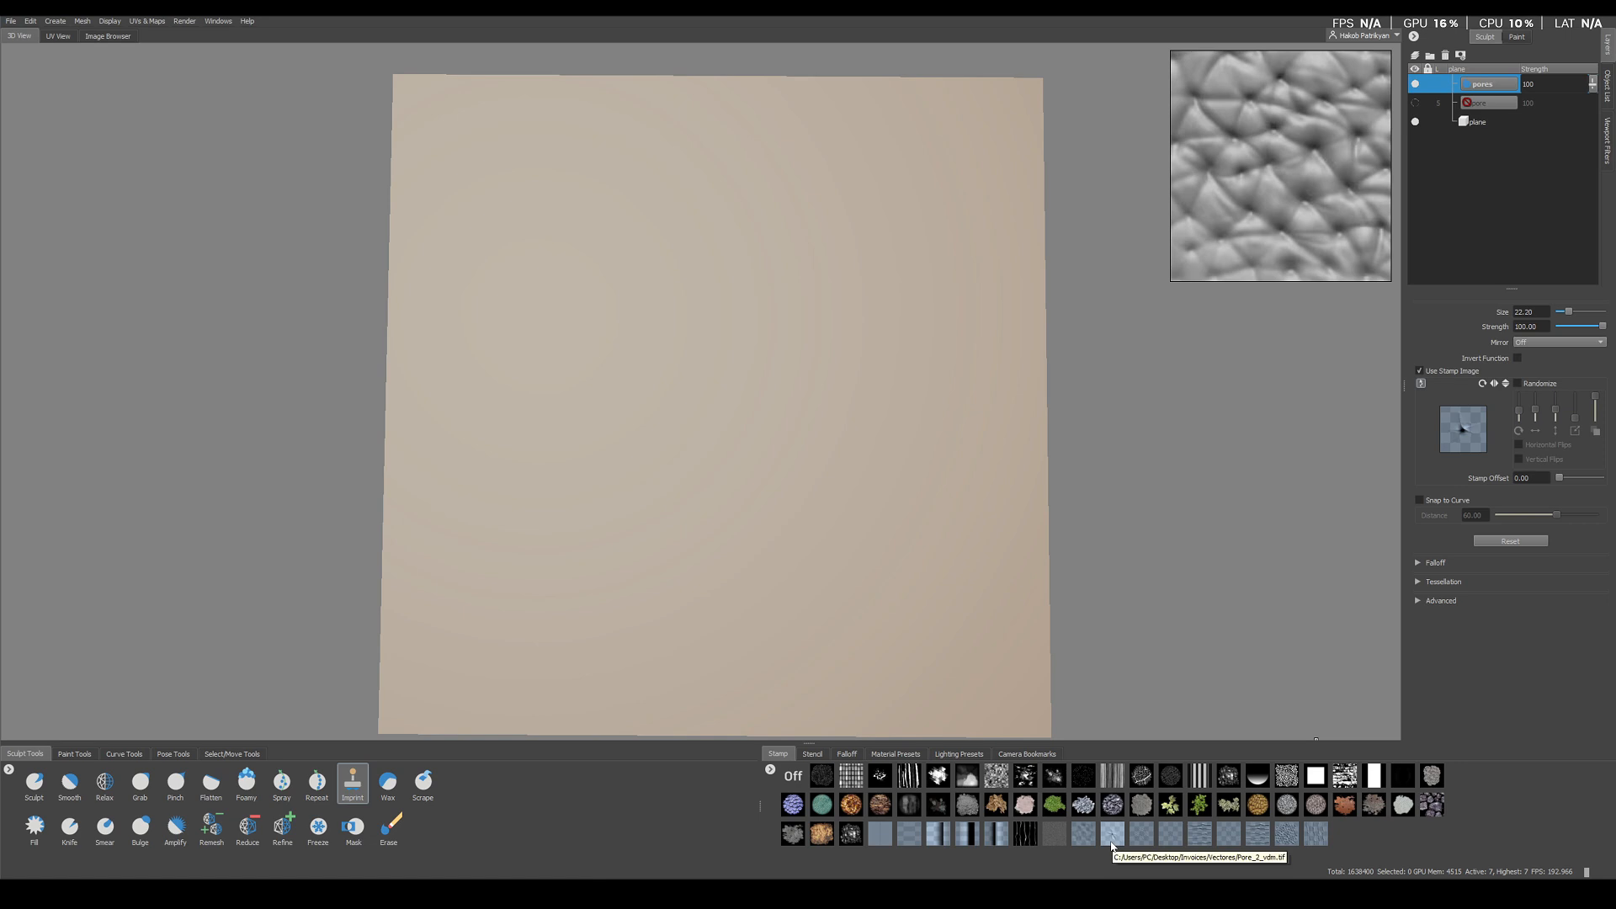
Try again to add the pore_vdm image to the stamp library
click(770, 769)
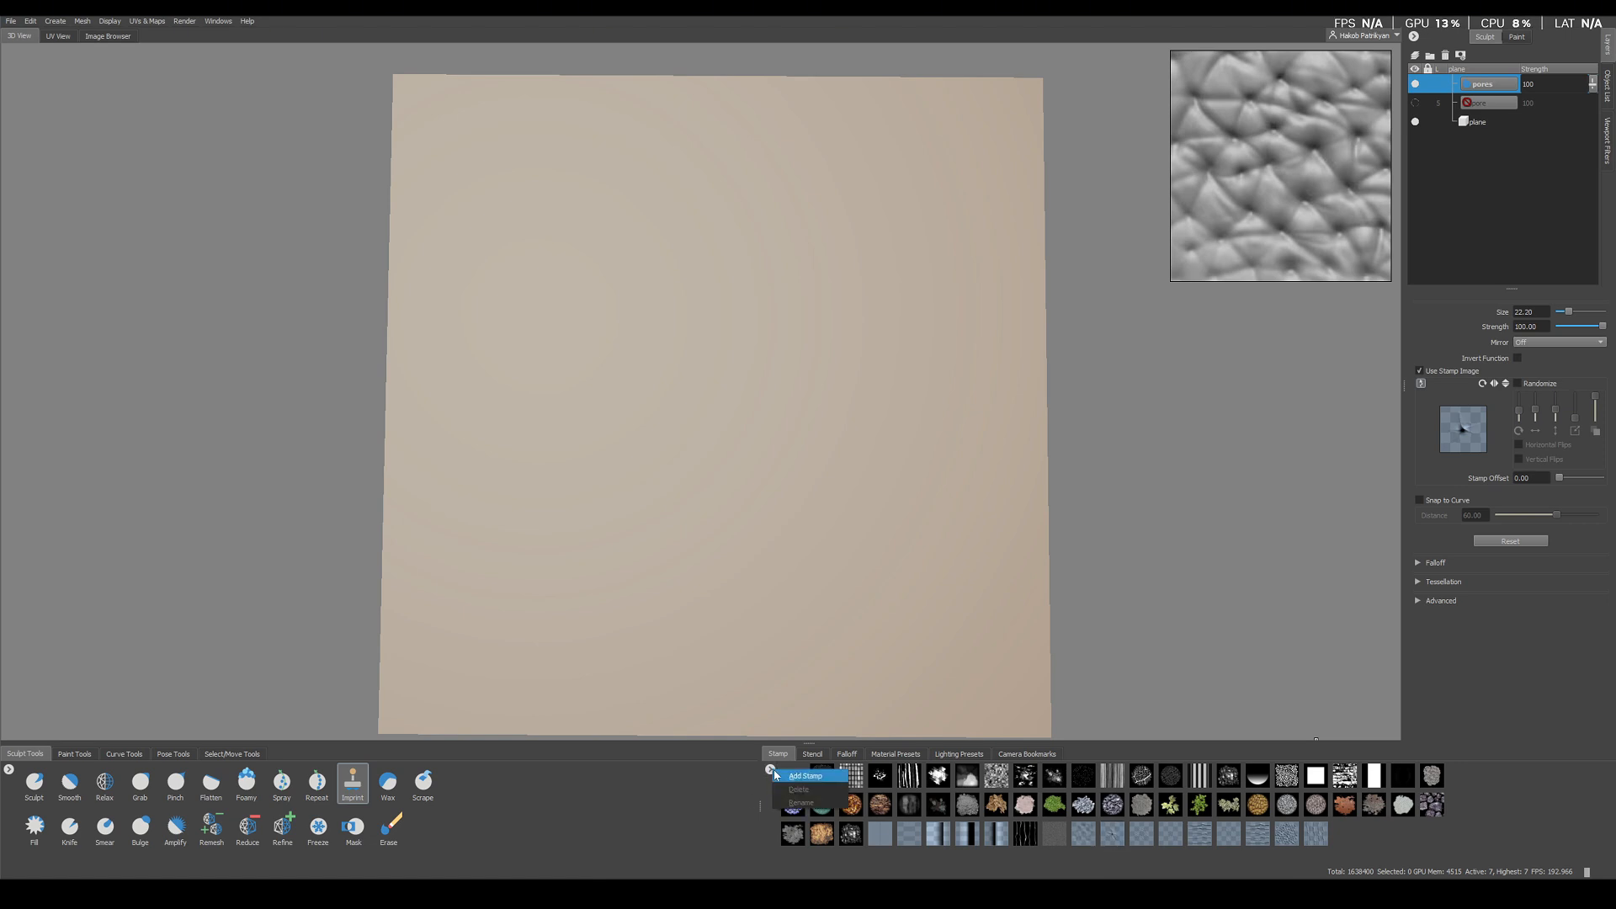
click(801, 776)
double_click(426, 222)
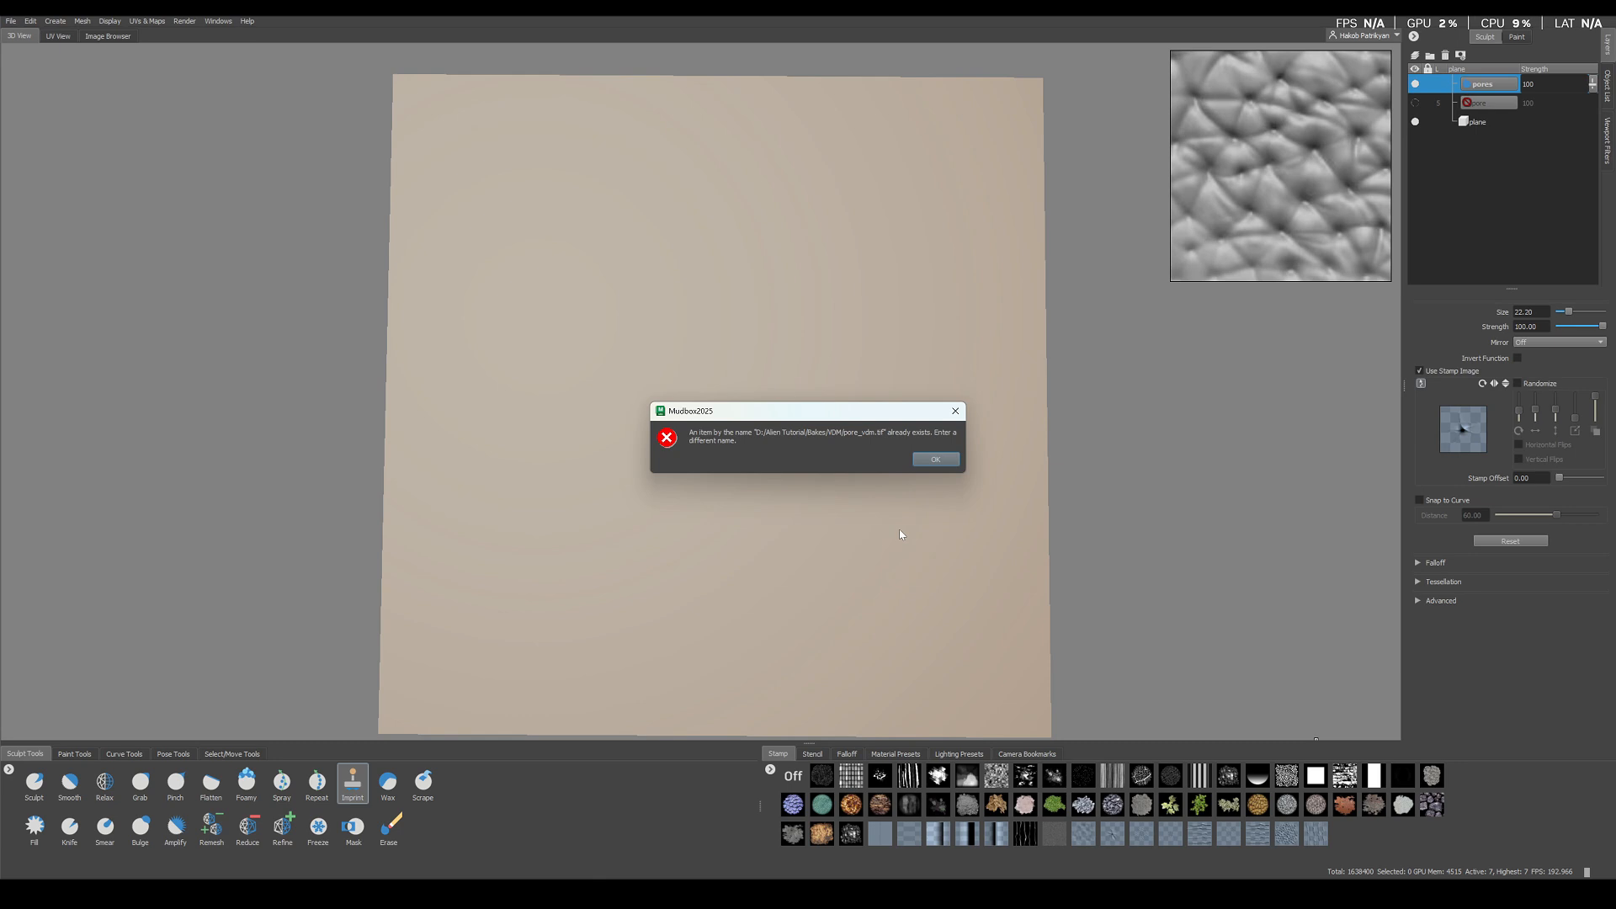
click(934, 462)
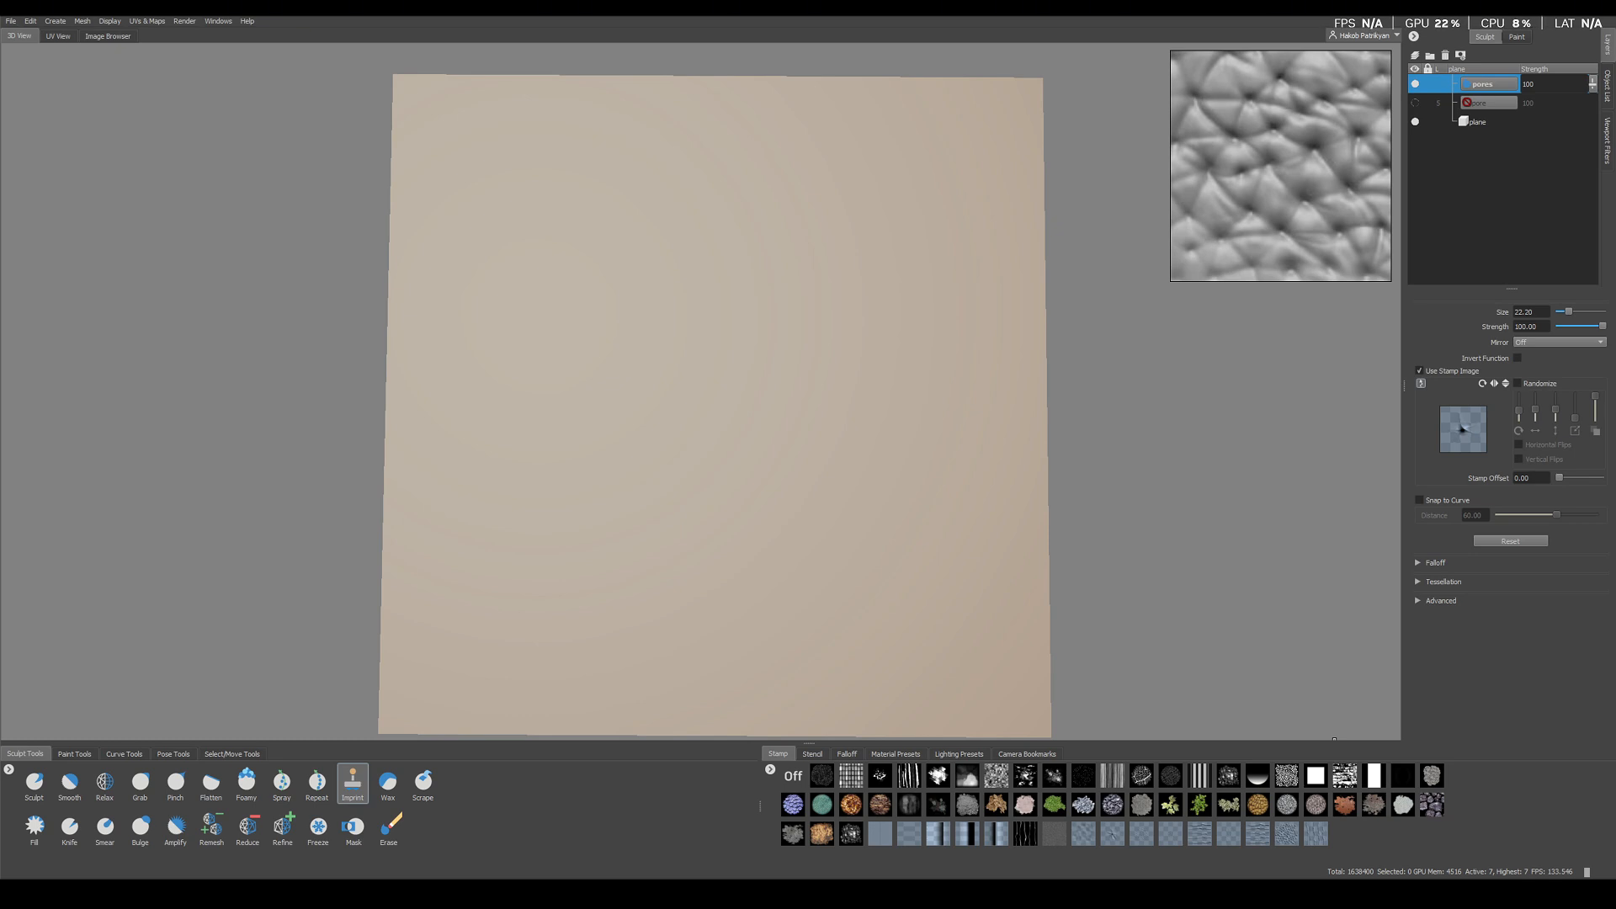
Add pore1_vdm from the Bakes/VDM folder as a new stamp and select it for the Imprint tool
click(770, 770)
click(815, 780)
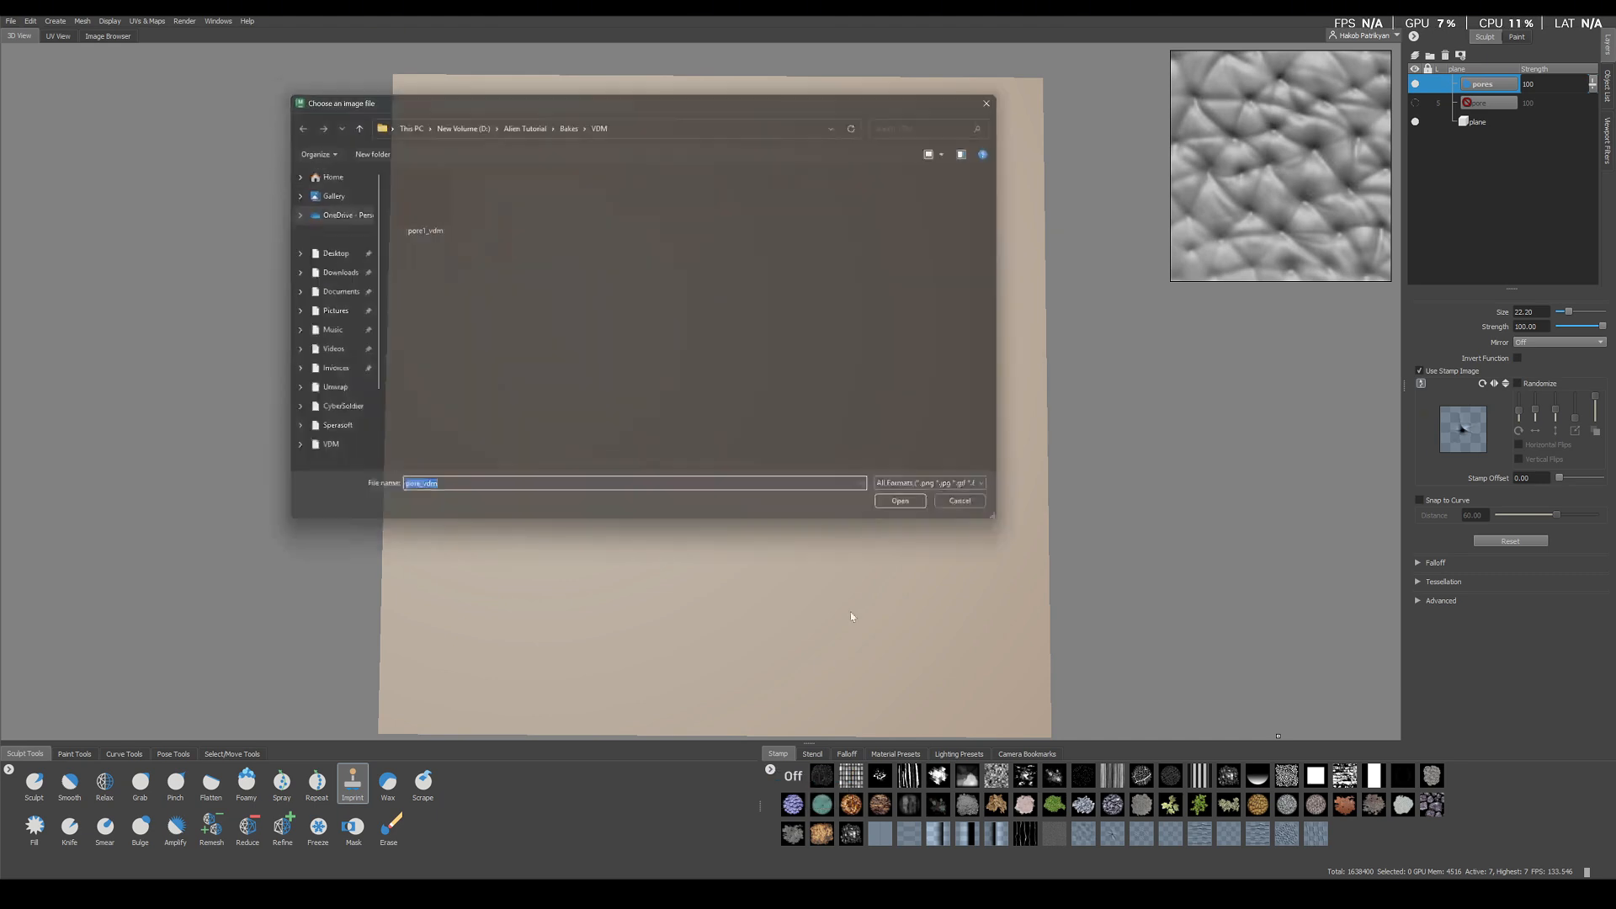
double_click(421, 198)
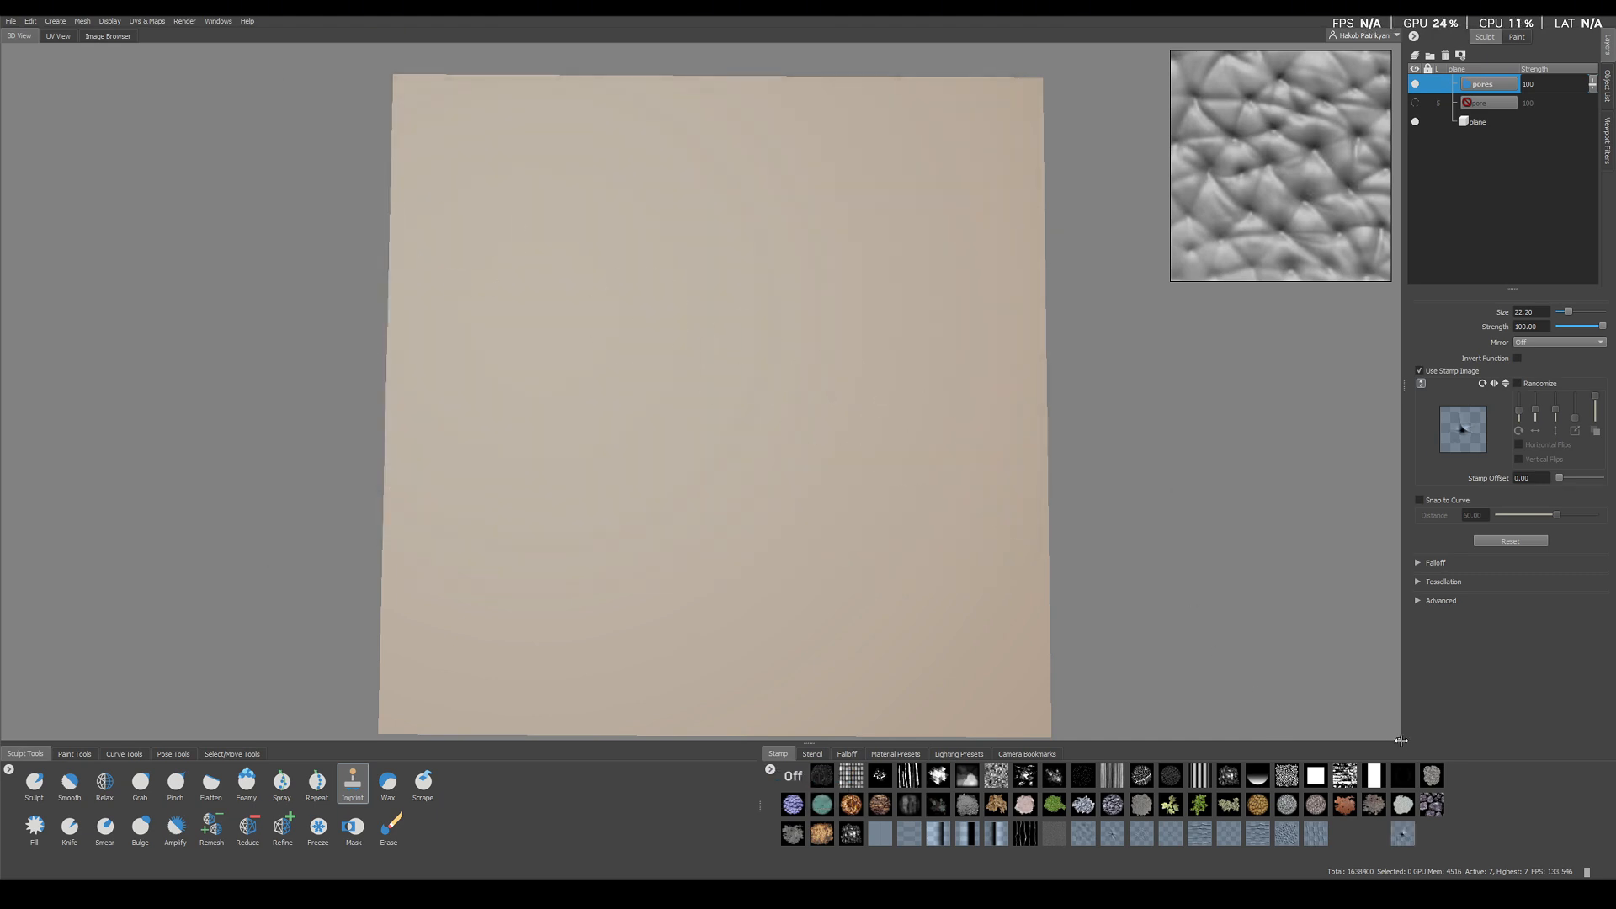
click(1402, 836)
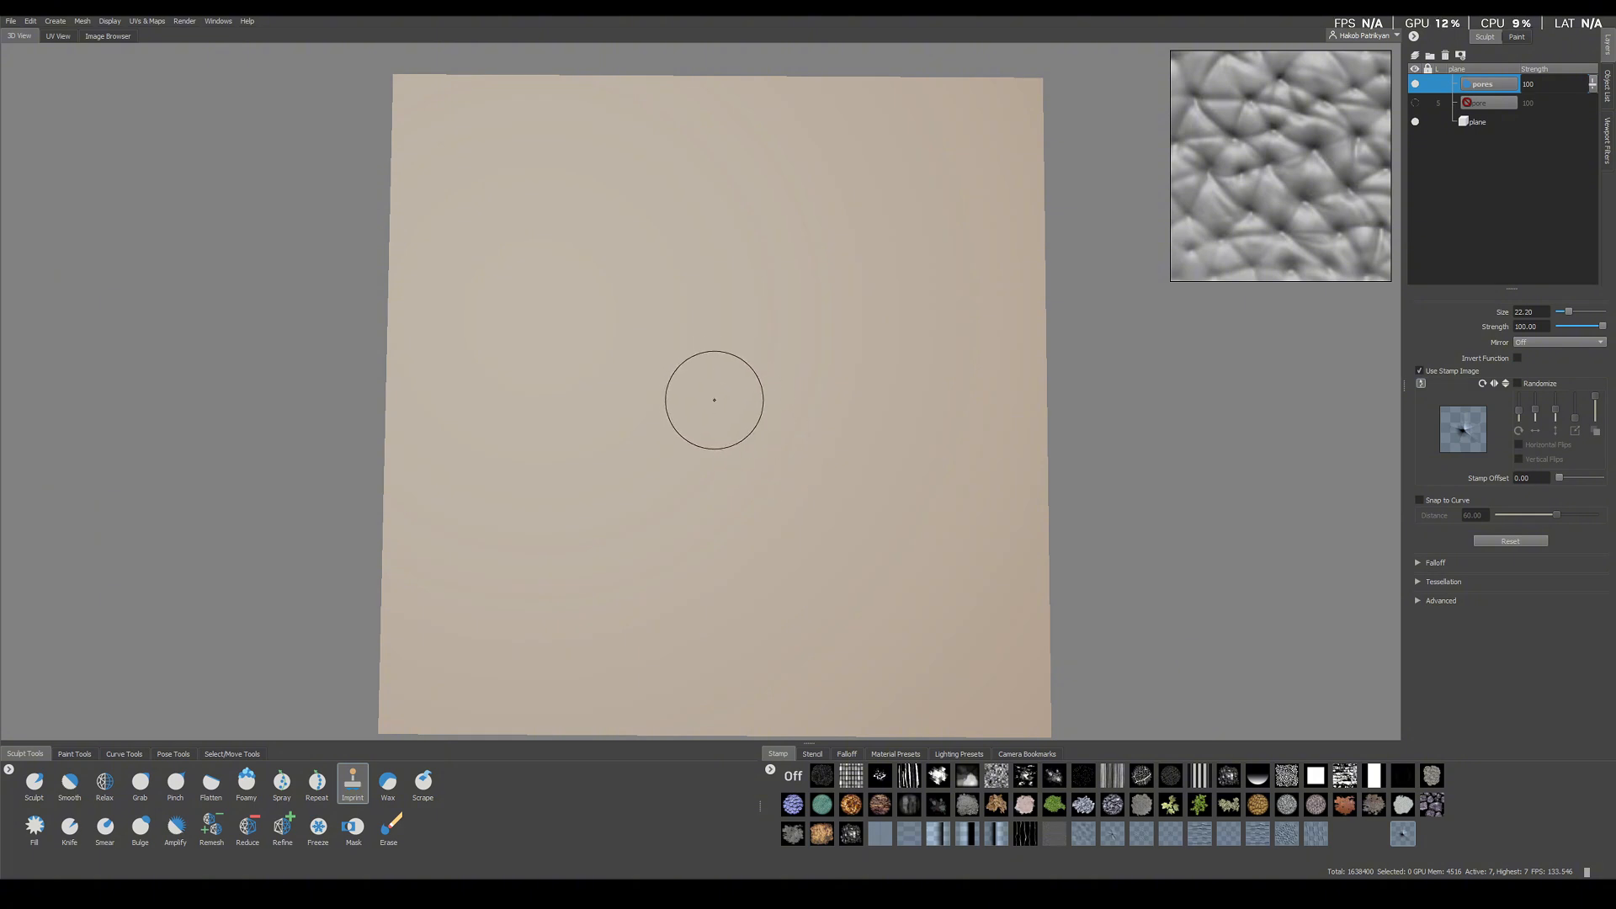
Imprint a tight cluster of pore stamps with varied sizes and rotations around the centre of the plane
key(w)
key(w)
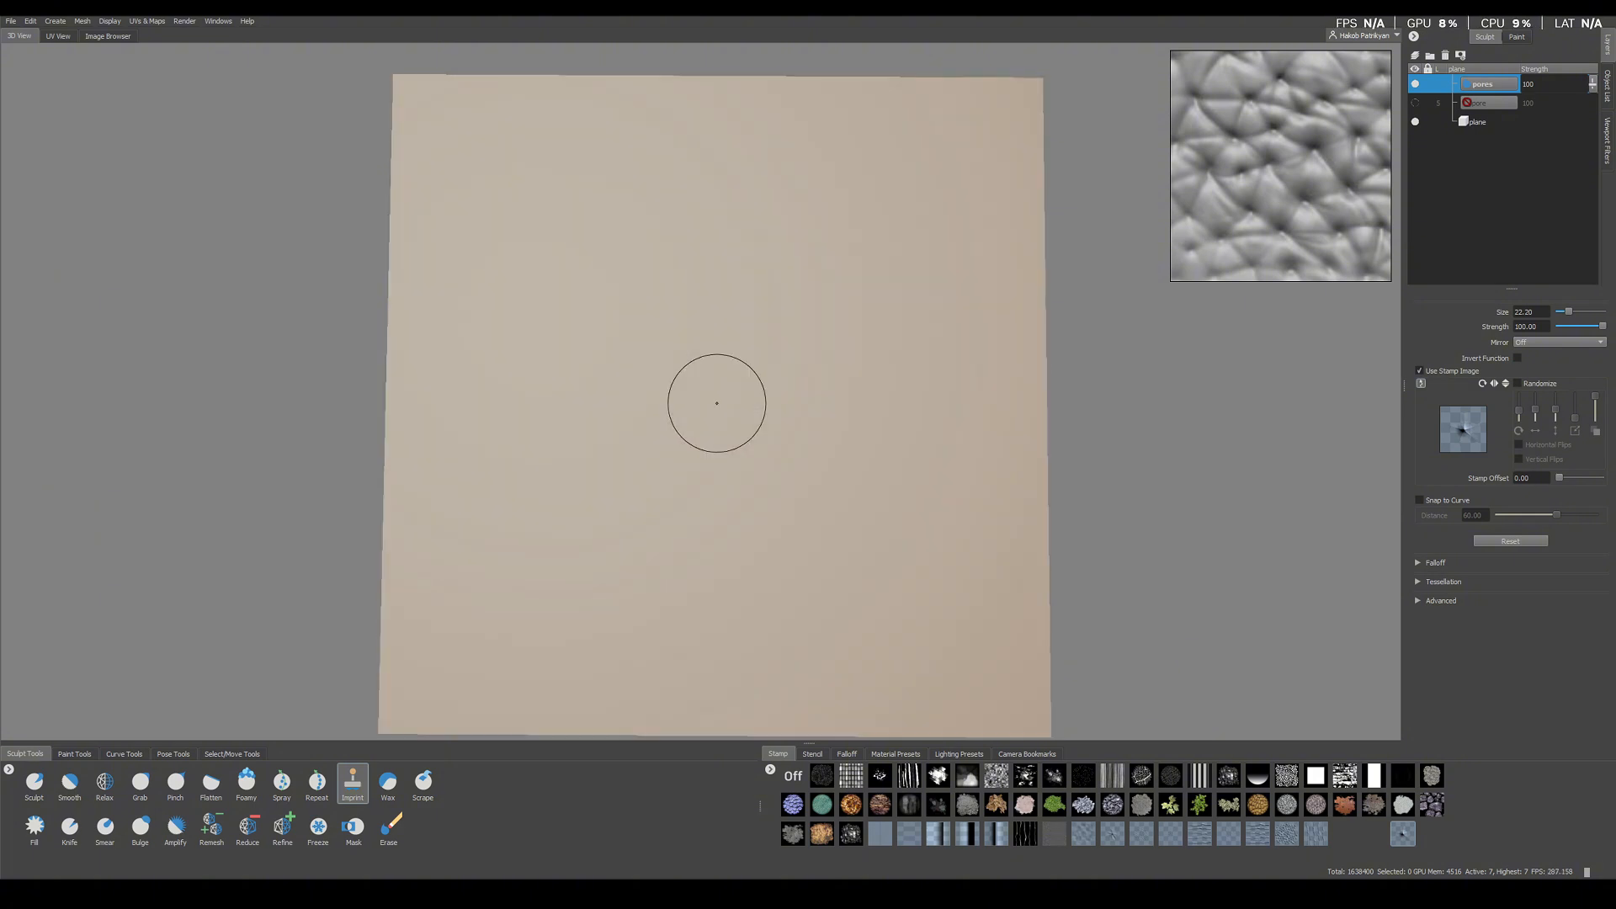
drag(716, 400, 703, 505)
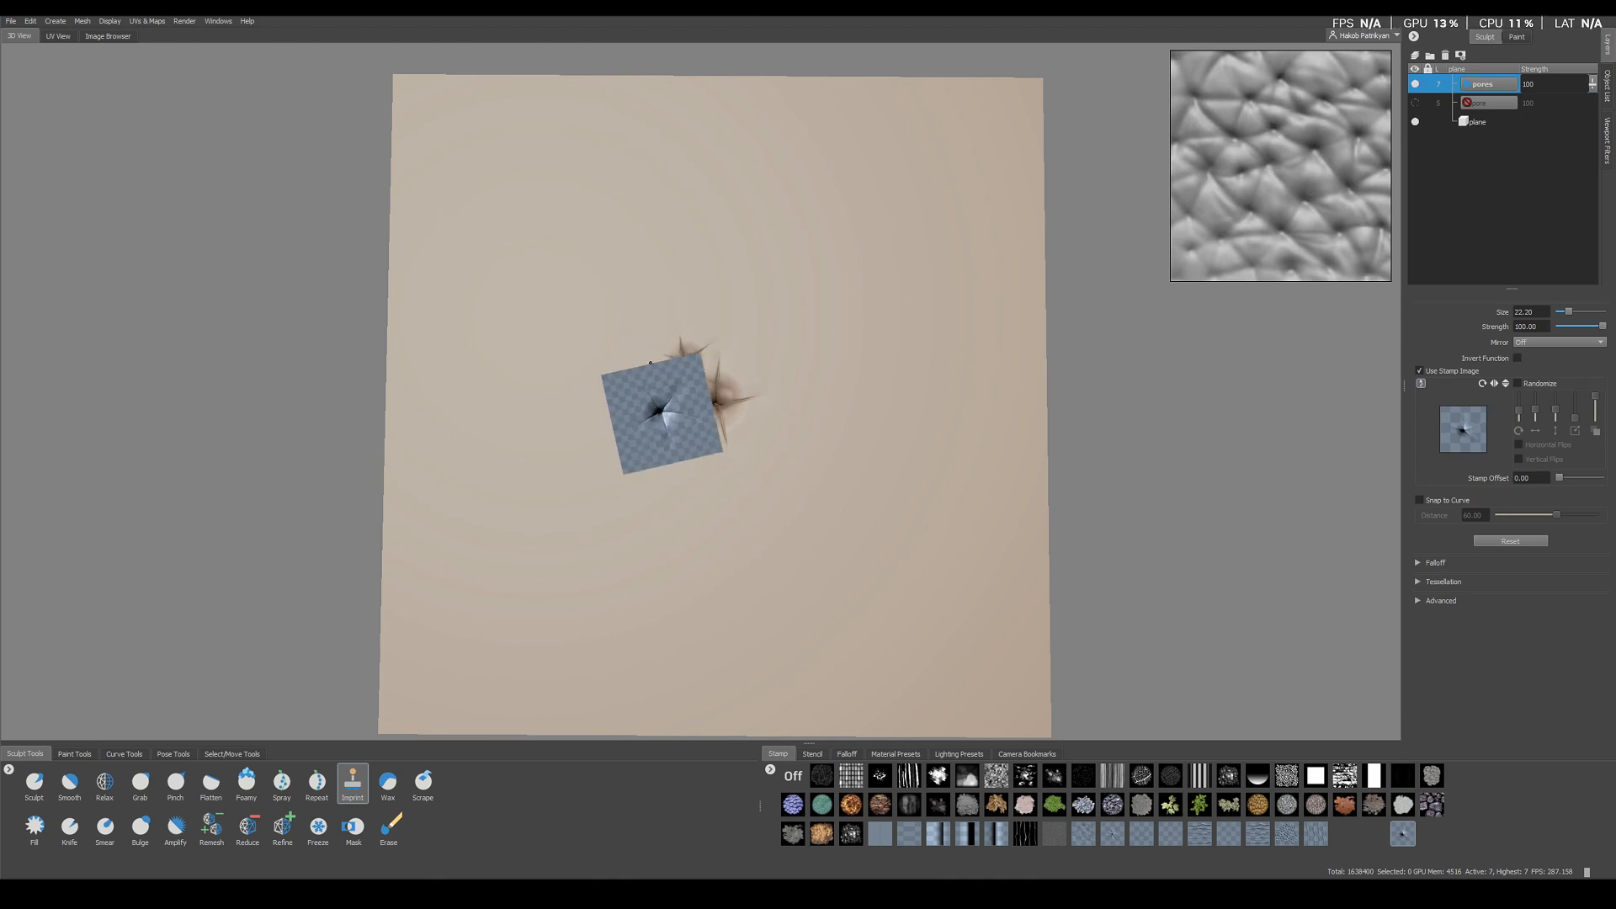
drag(650, 363, 651, 366)
drag(702, 449, 756, 424)
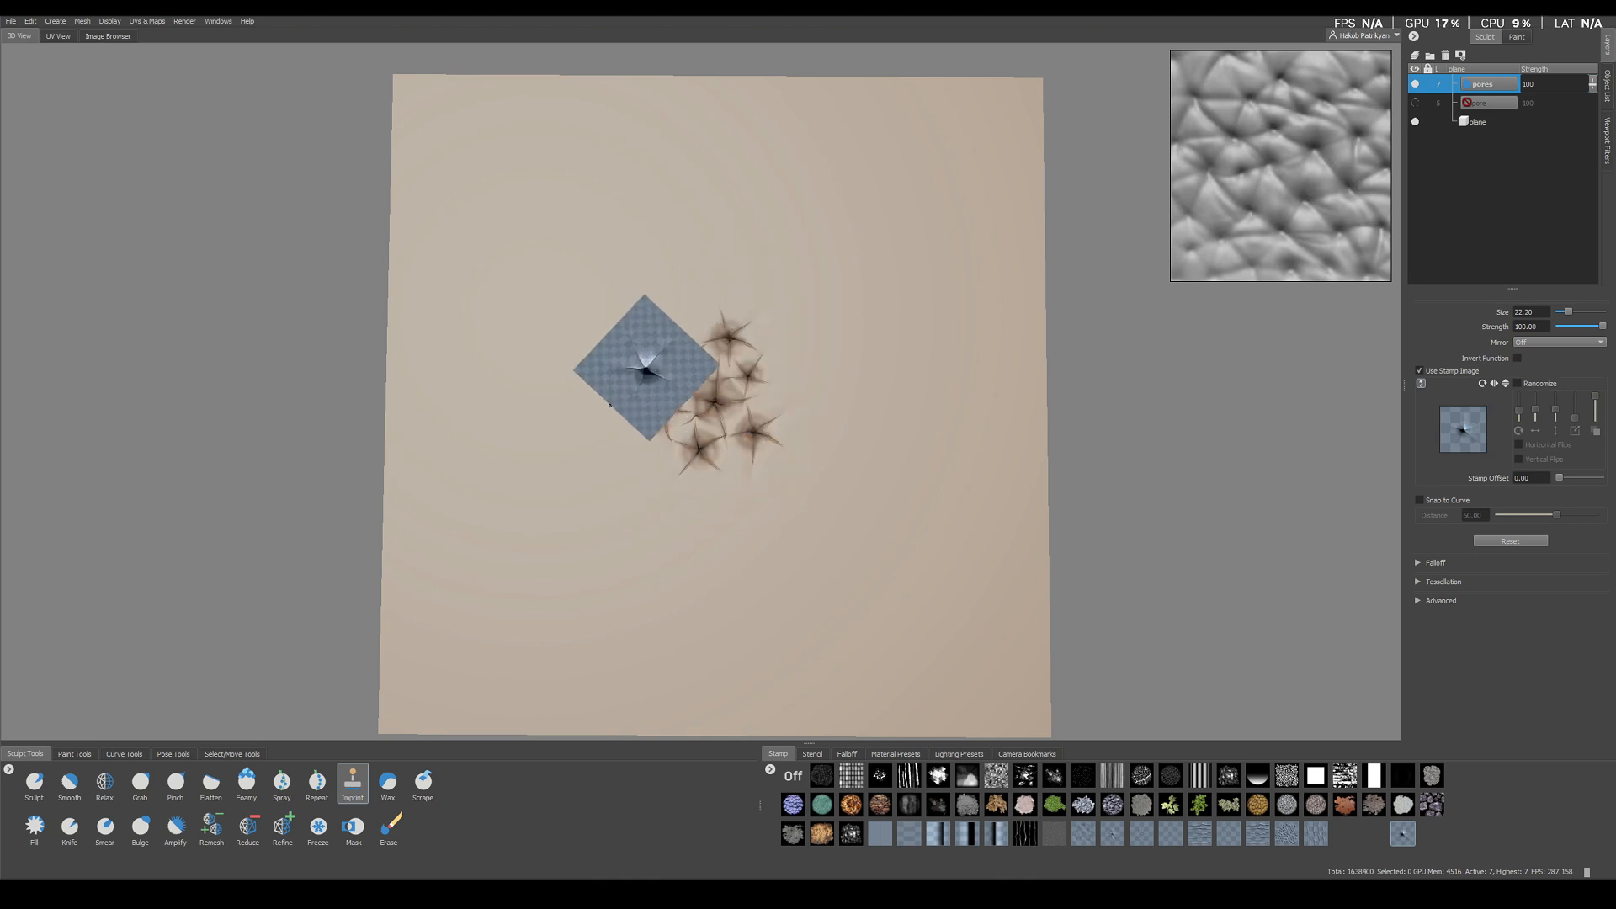
mouse_move(610, 405)
mouse_down()
mouse_move(684, 495)
mouse_move(671, 492)
mouse_move(793, 478)
mouse_move(800, 308)
mouse_move(783, 252)
mouse_up()
drag(695, 318, 632, 304)
drag(604, 404, 621, 342)
mouse_move(600, 460)
mouse_down()
mouse_move(669, 535)
mouse_move(736, 510)
mouse_move(778, 518)
mouse_move(798, 462)
mouse_move(830, 505)
mouse_up()
drag(839, 427, 842, 425)
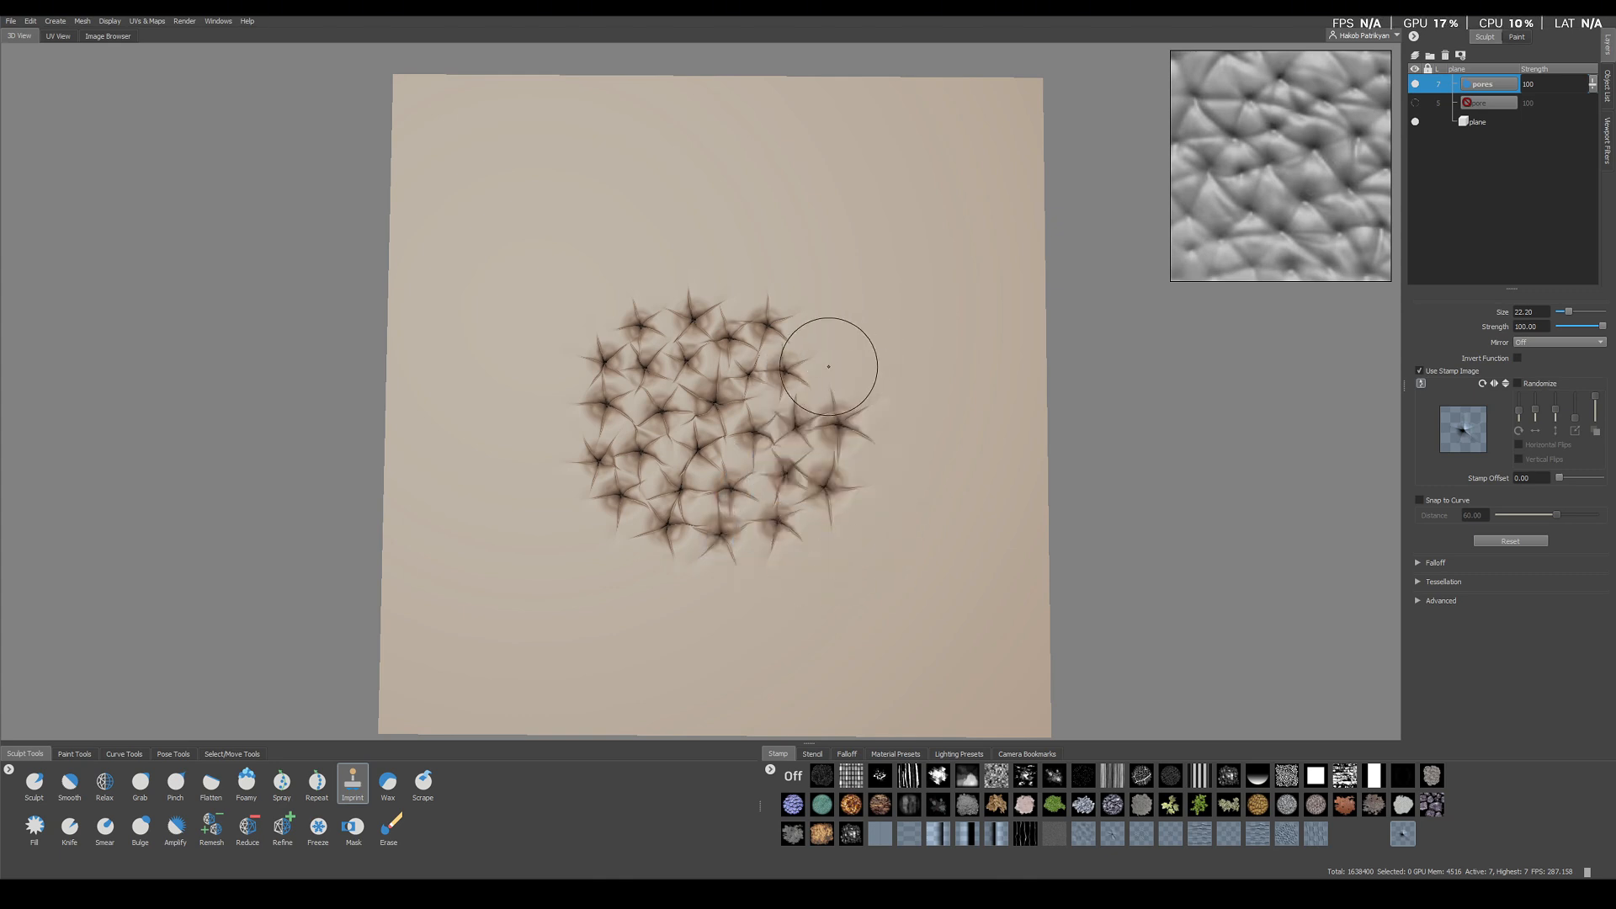
Surround the central cluster with another ring of closely spaced pore imprints, varying their size and rotation
drag(828, 357, 795, 386)
mouse_move(804, 322)
mouse_down()
mouse_move(750, 246)
mouse_move(705, 228)
mouse_up()
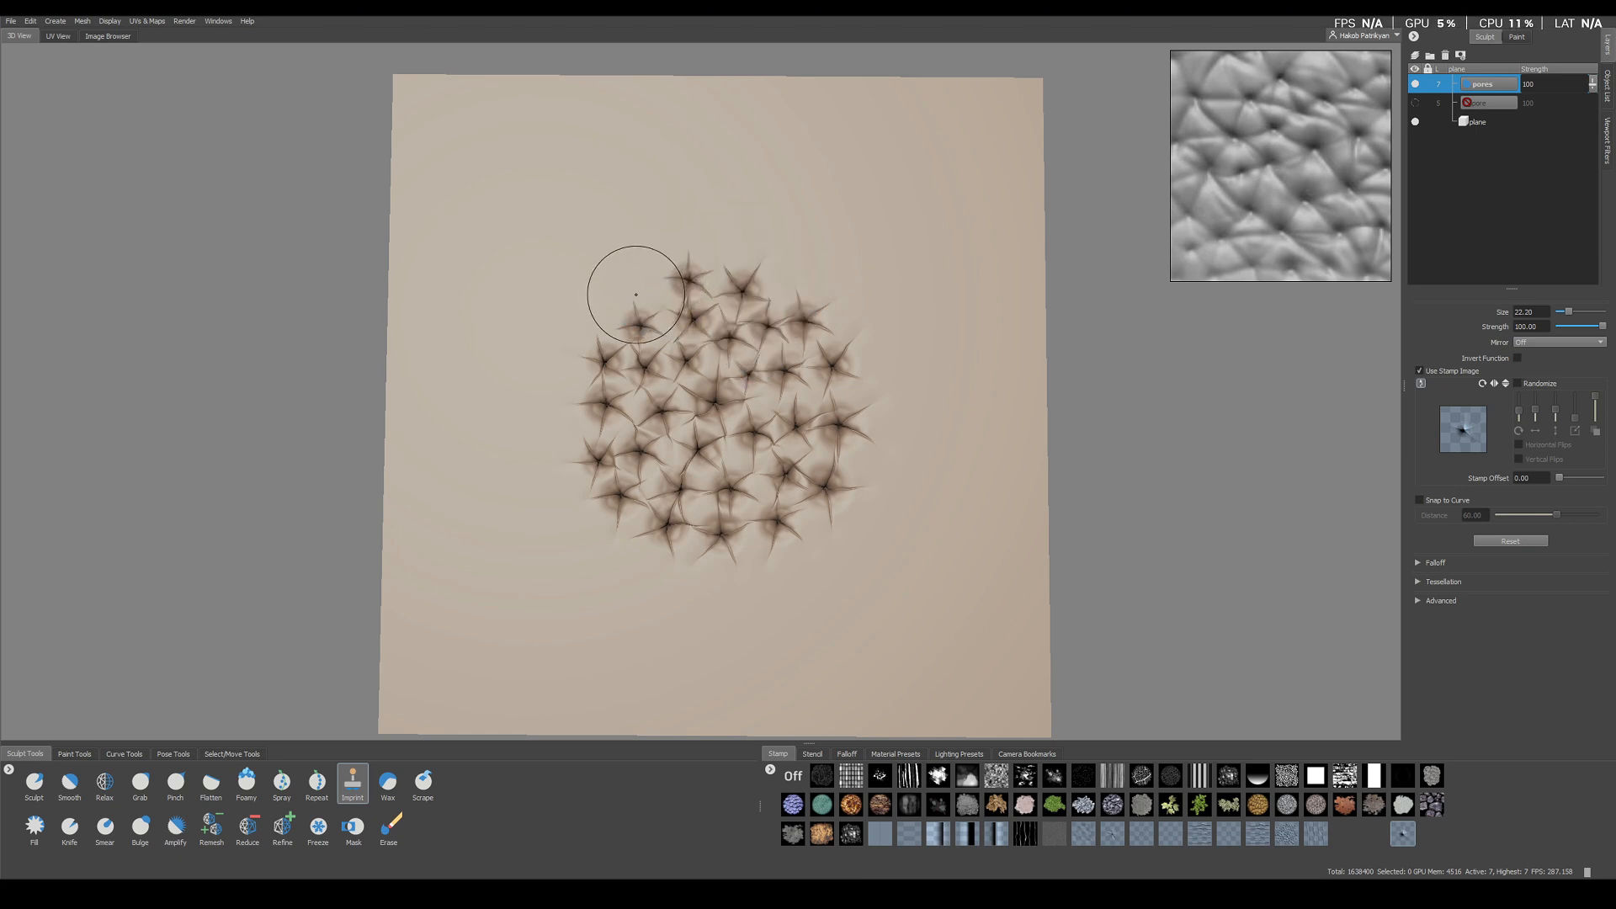
drag(638, 289, 560, 557)
drag(685, 559, 716, 637)
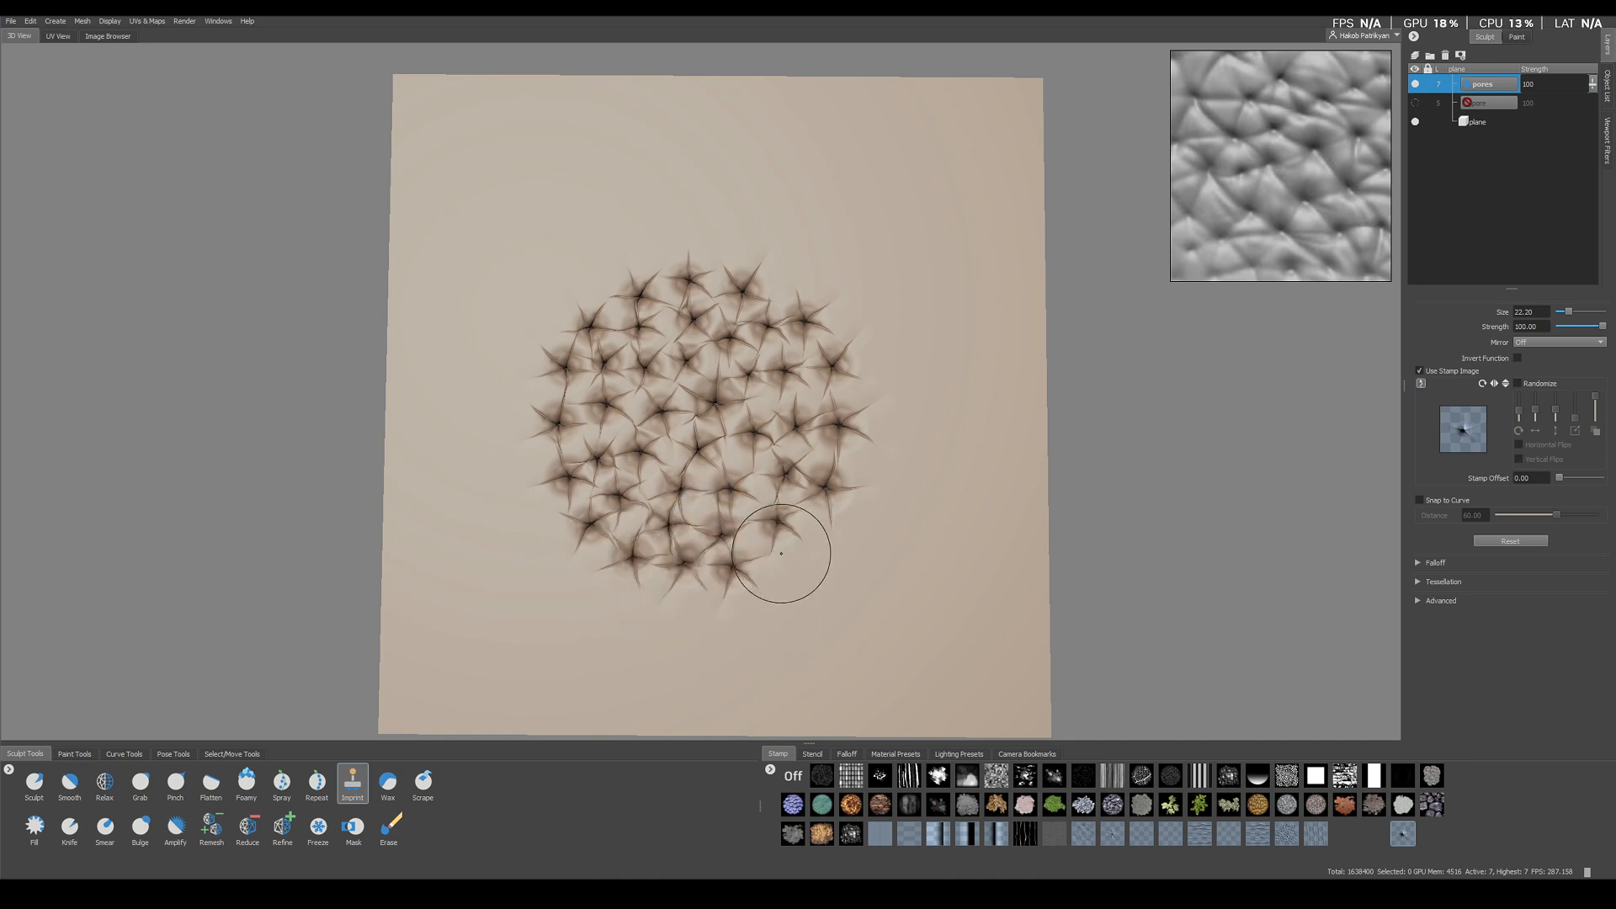
drag(786, 564, 723, 599)
mouse_move(833, 530)
mouse_down()
mouse_move(846, 541)
mouse_move(886, 503)
mouse_up()
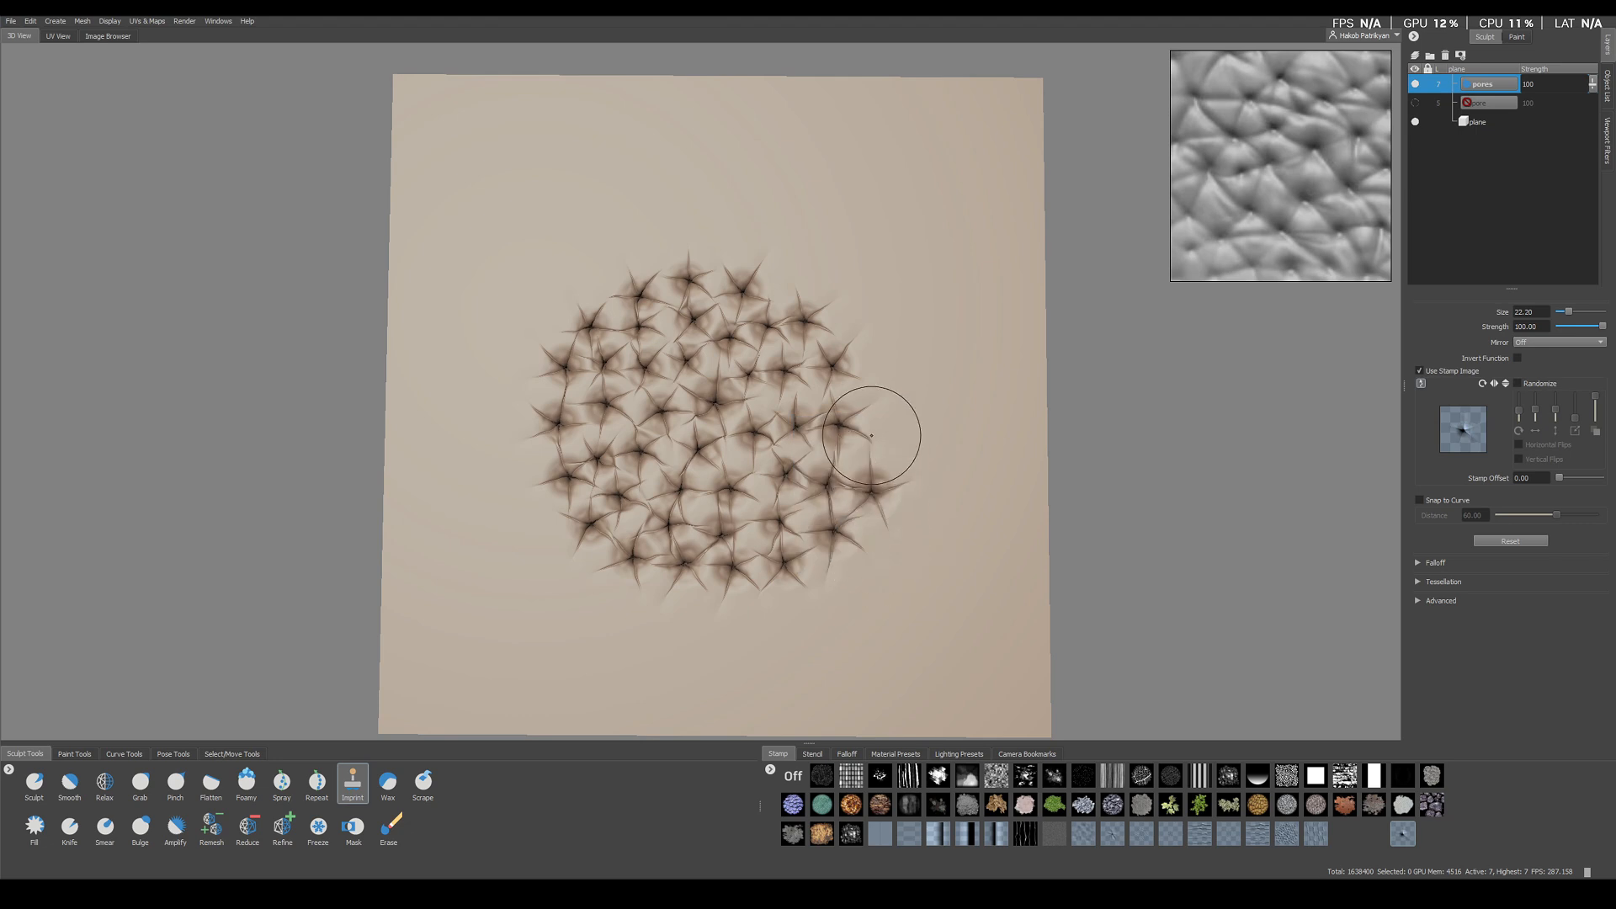
drag(877, 432, 891, 445)
drag(879, 378, 880, 384)
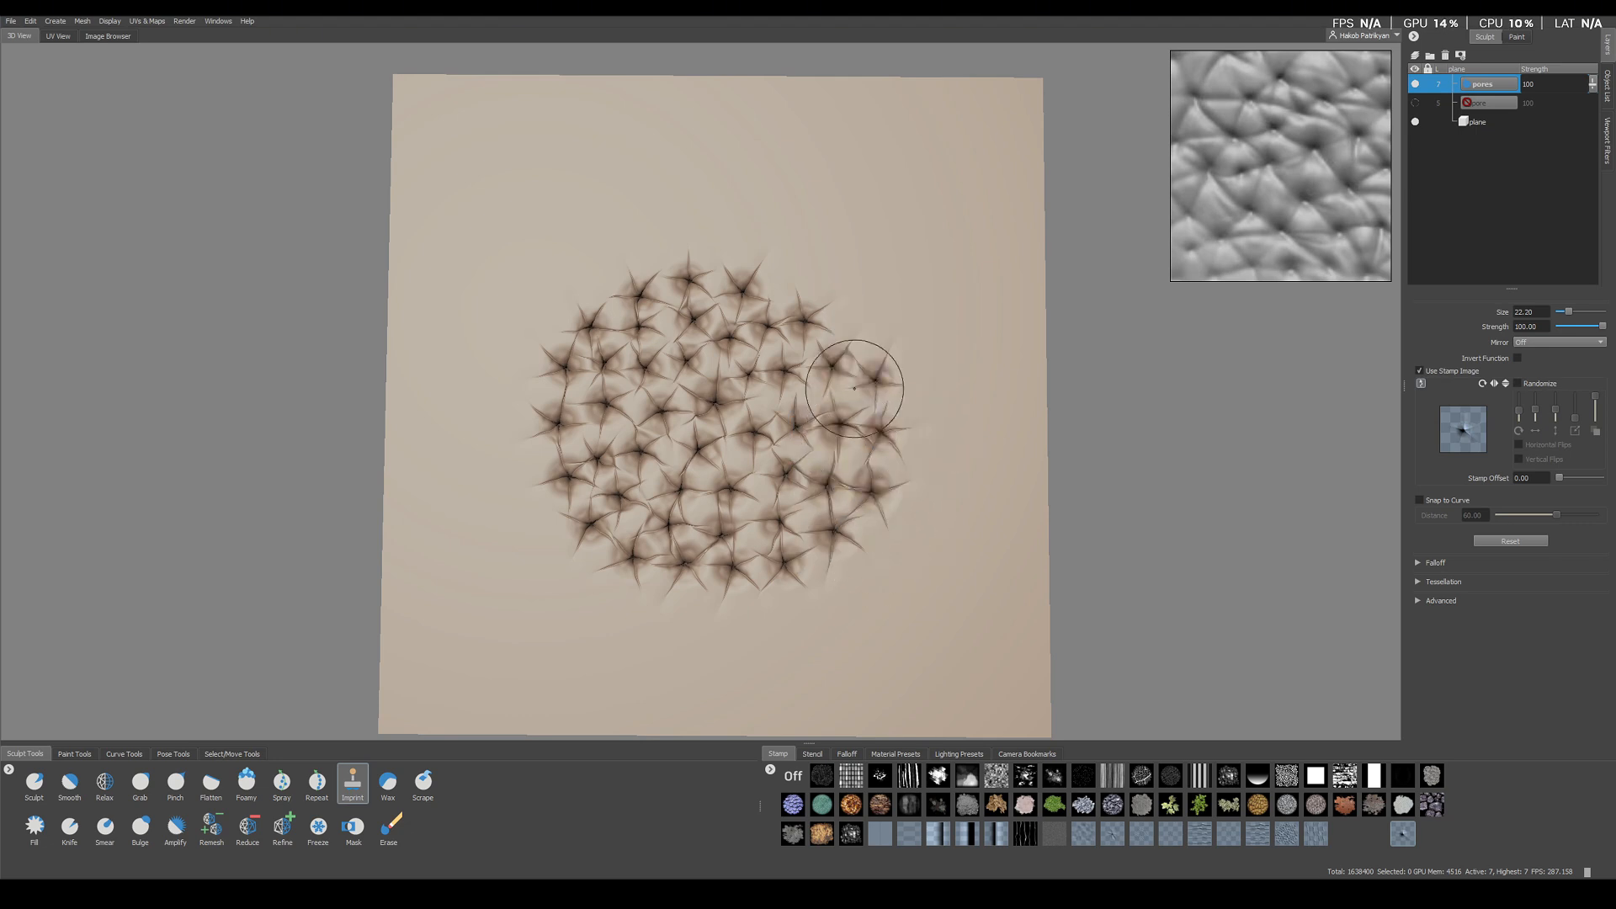
Imprint a further row of pores along the upper and left sides of the pore cluster
drag(855, 317, 862, 323)
drag(810, 268, 714, 209)
drag(637, 260, 643, 234)
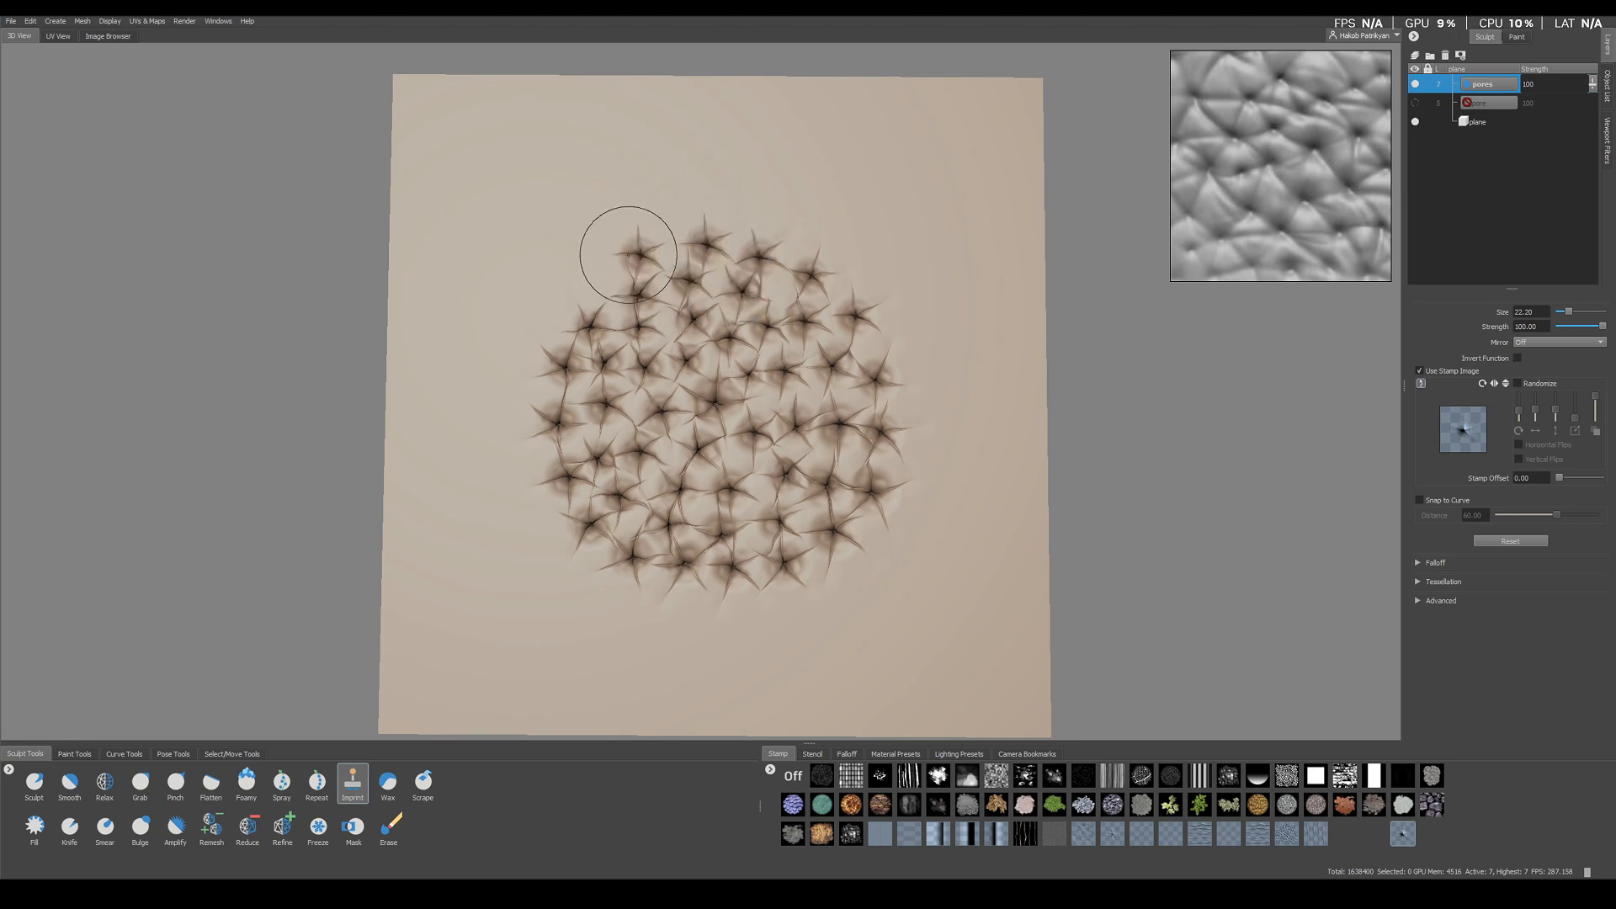
drag(586, 281, 610, 223)
drag(554, 309, 559, 278)
drag(527, 366, 528, 336)
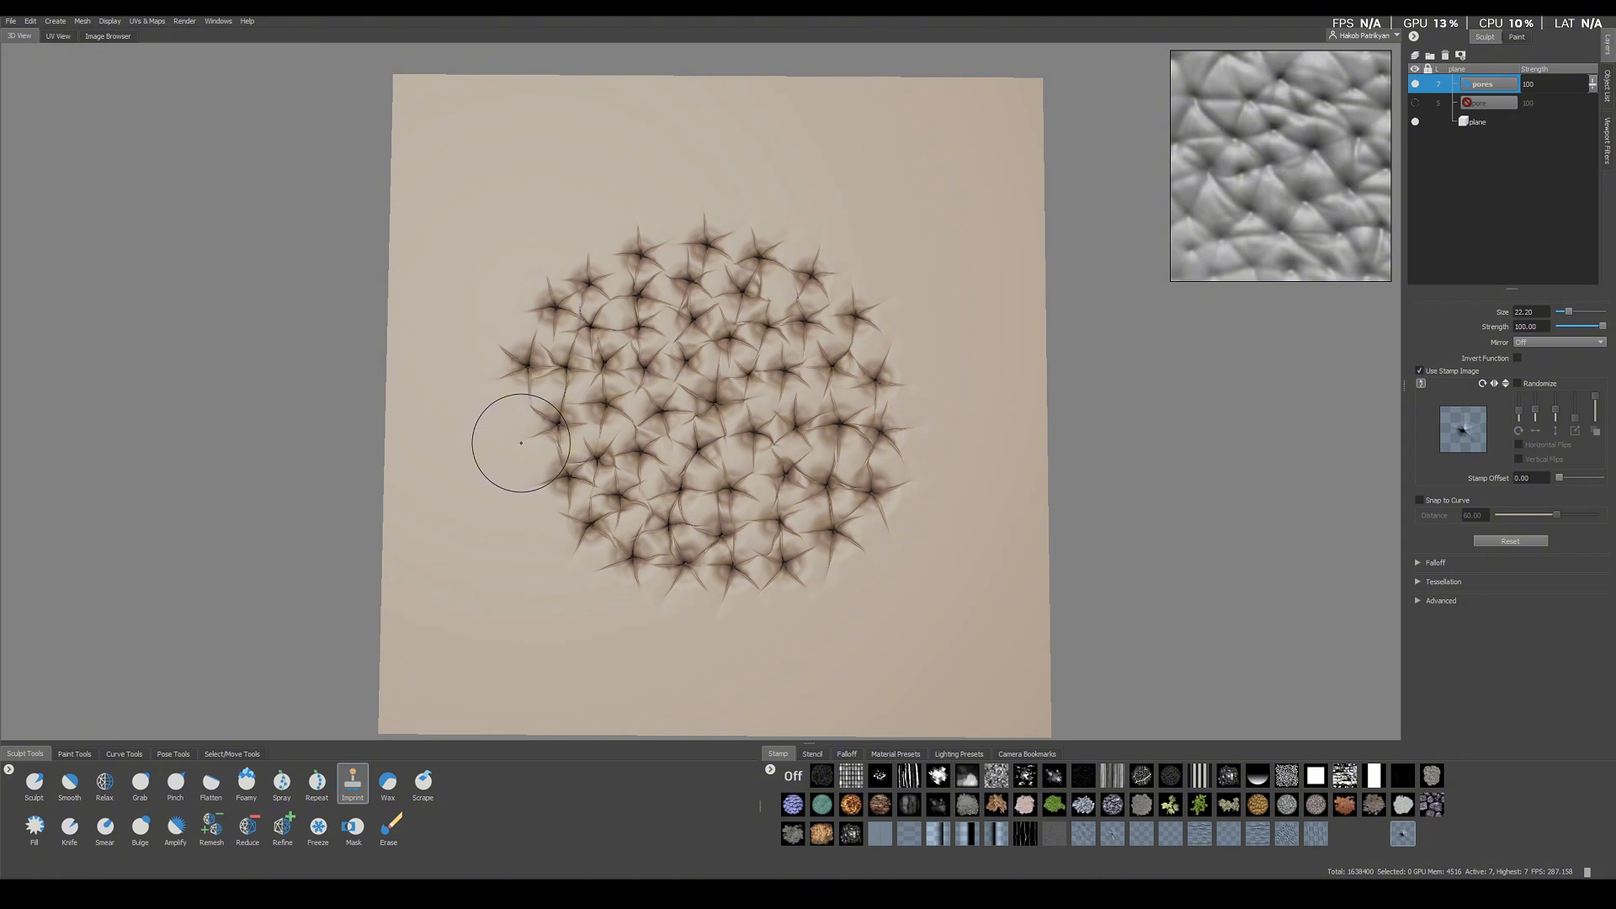
drag(519, 439, 513, 360)
drag(532, 508, 533, 453)
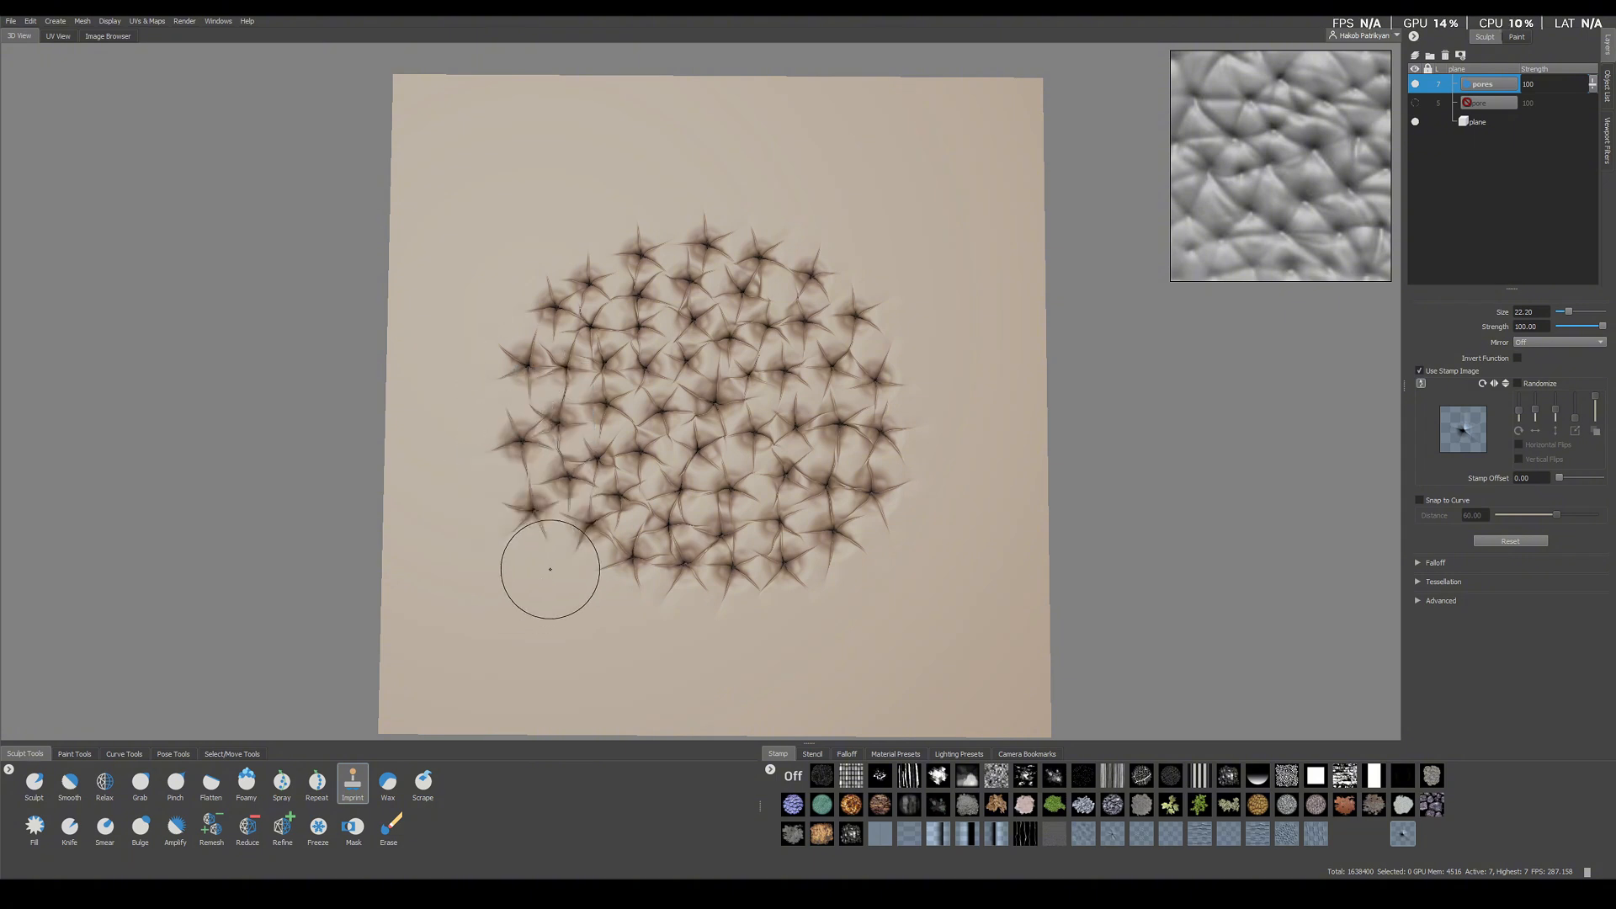
Extend the pore cluster with imprints along its lower and right sides
drag(561, 554, 589, 577)
drag(677, 611, 630, 641)
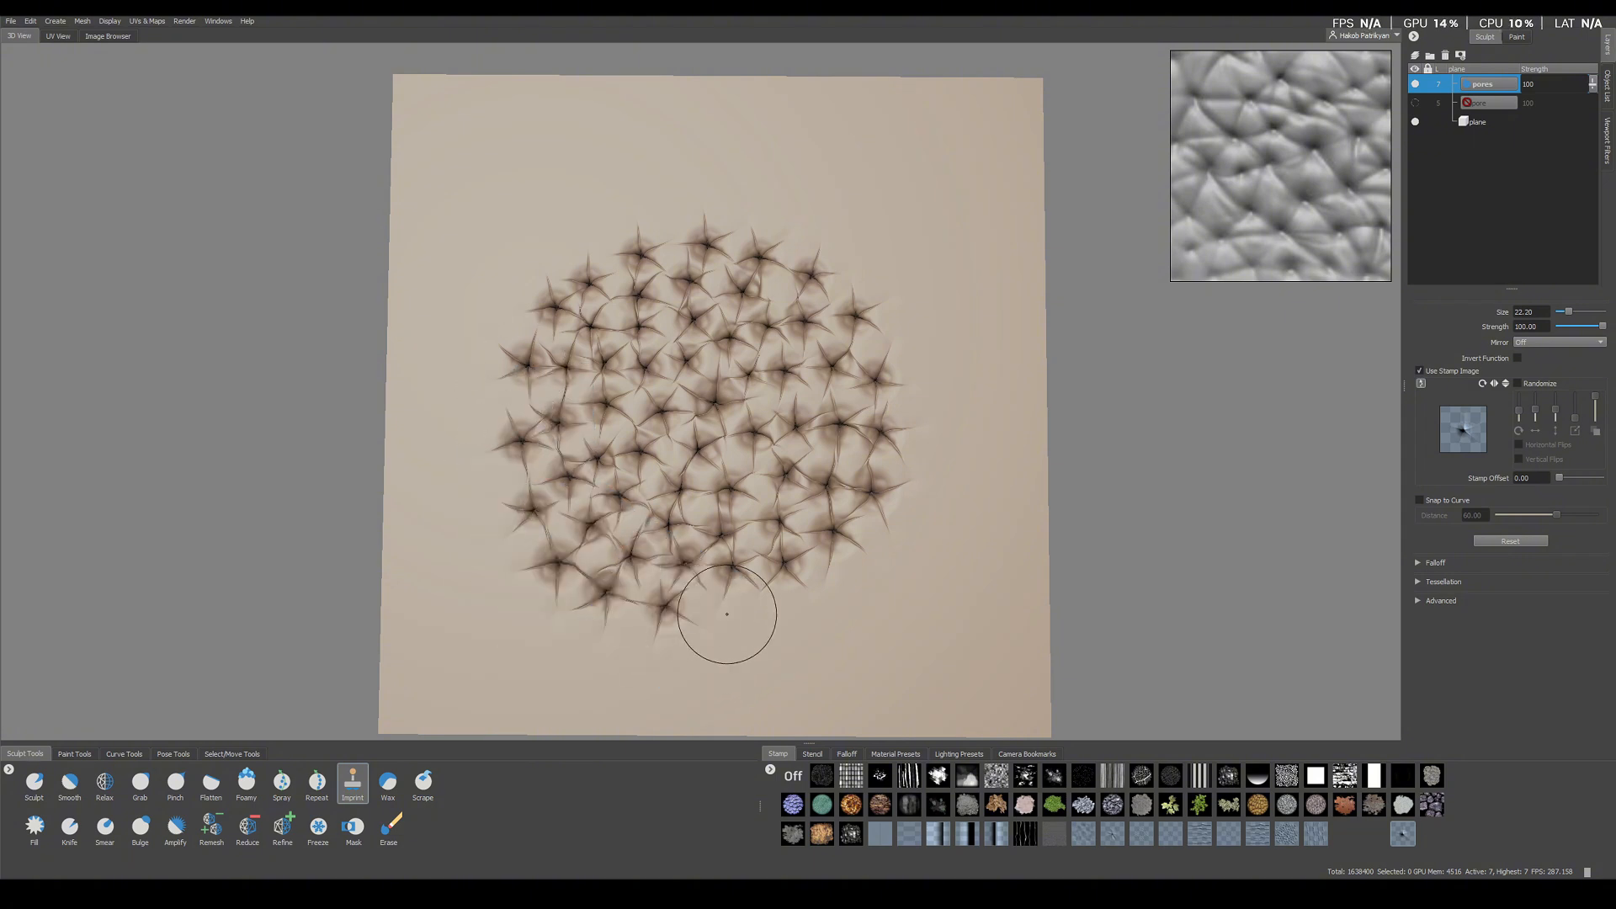
drag(726, 619, 670, 649)
drag(781, 606, 816, 654)
drag(880, 566, 858, 620)
drag(911, 507, 890, 559)
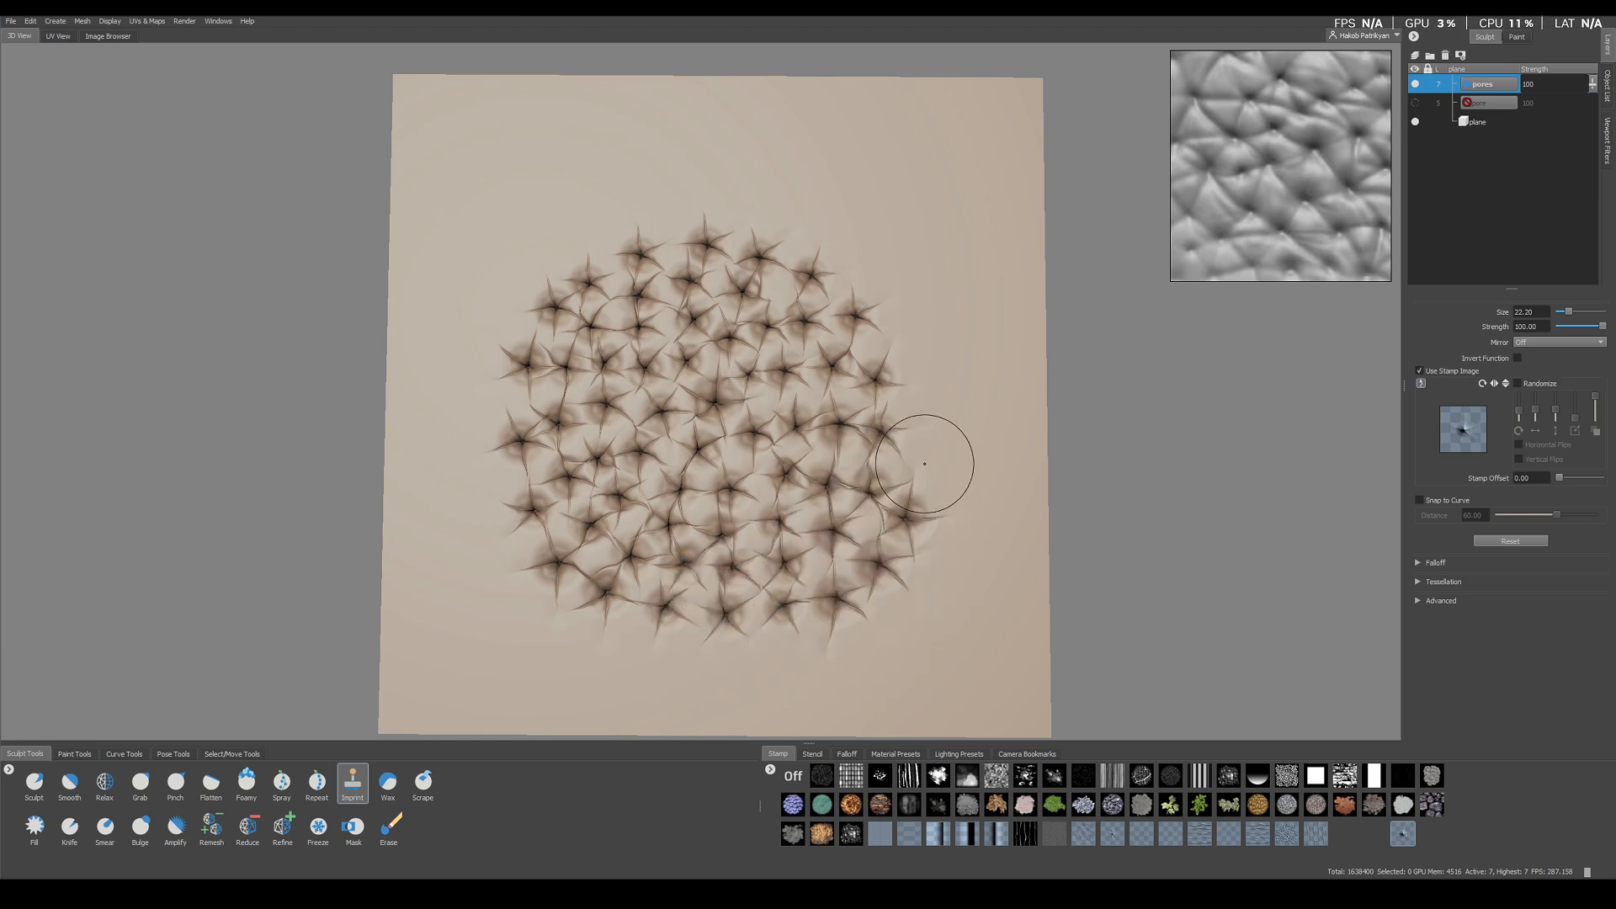
drag(924, 463, 906, 518)
drag(925, 396, 928, 462)
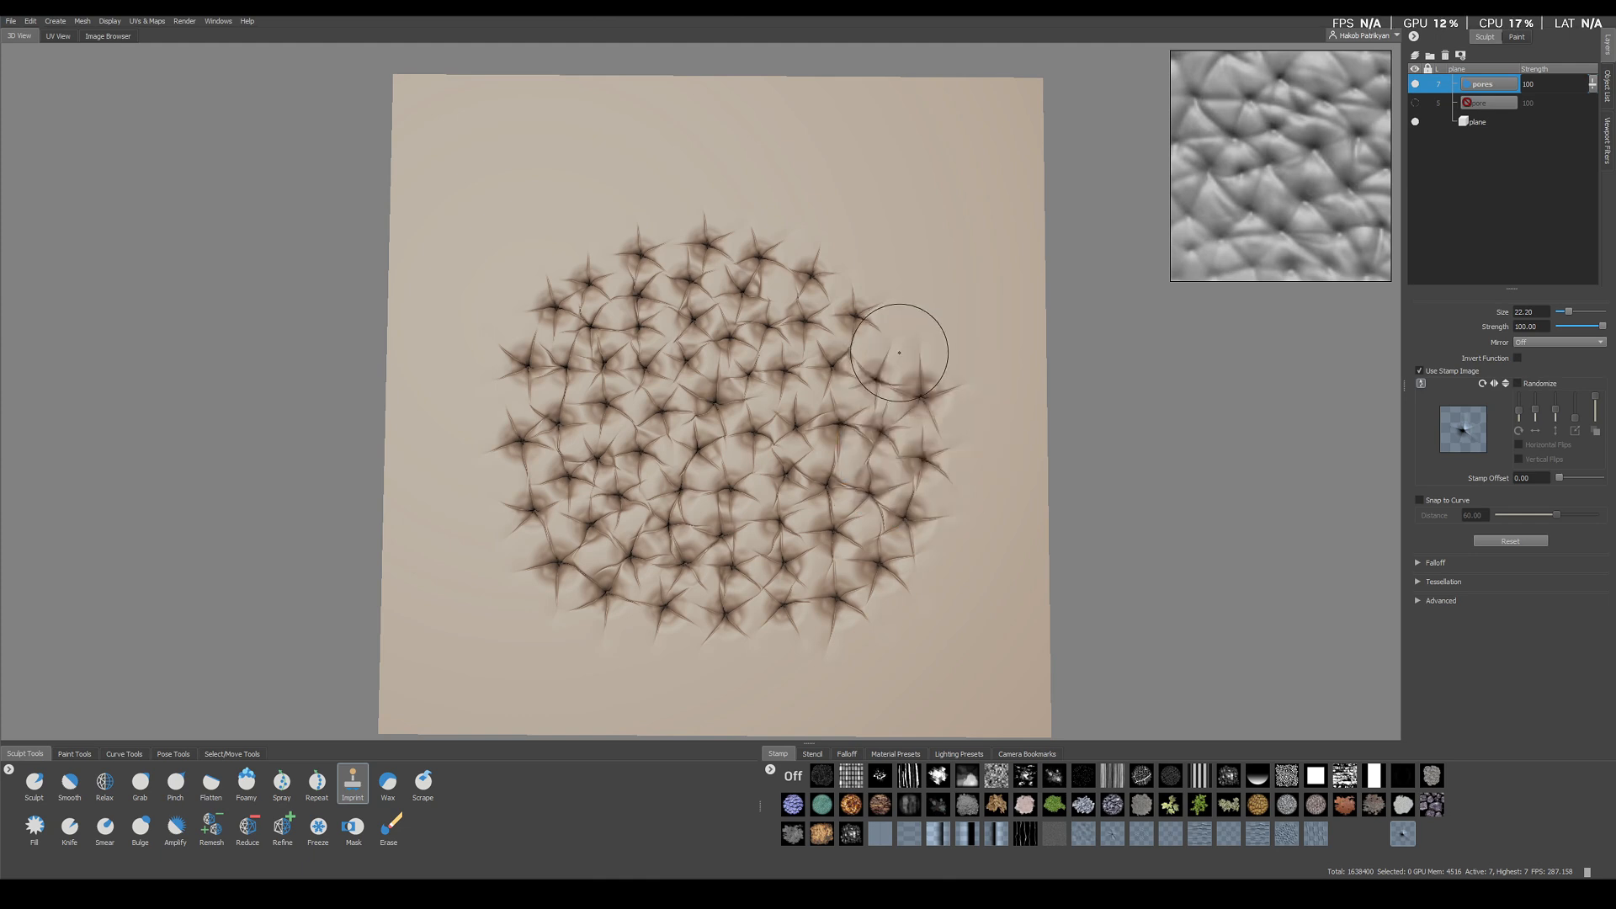
Imprint an arc of pores around the cluster's upper-right side and across its top
drag(900, 335, 880, 388)
drag(868, 273, 849, 325)
drag(826, 242, 799, 301)
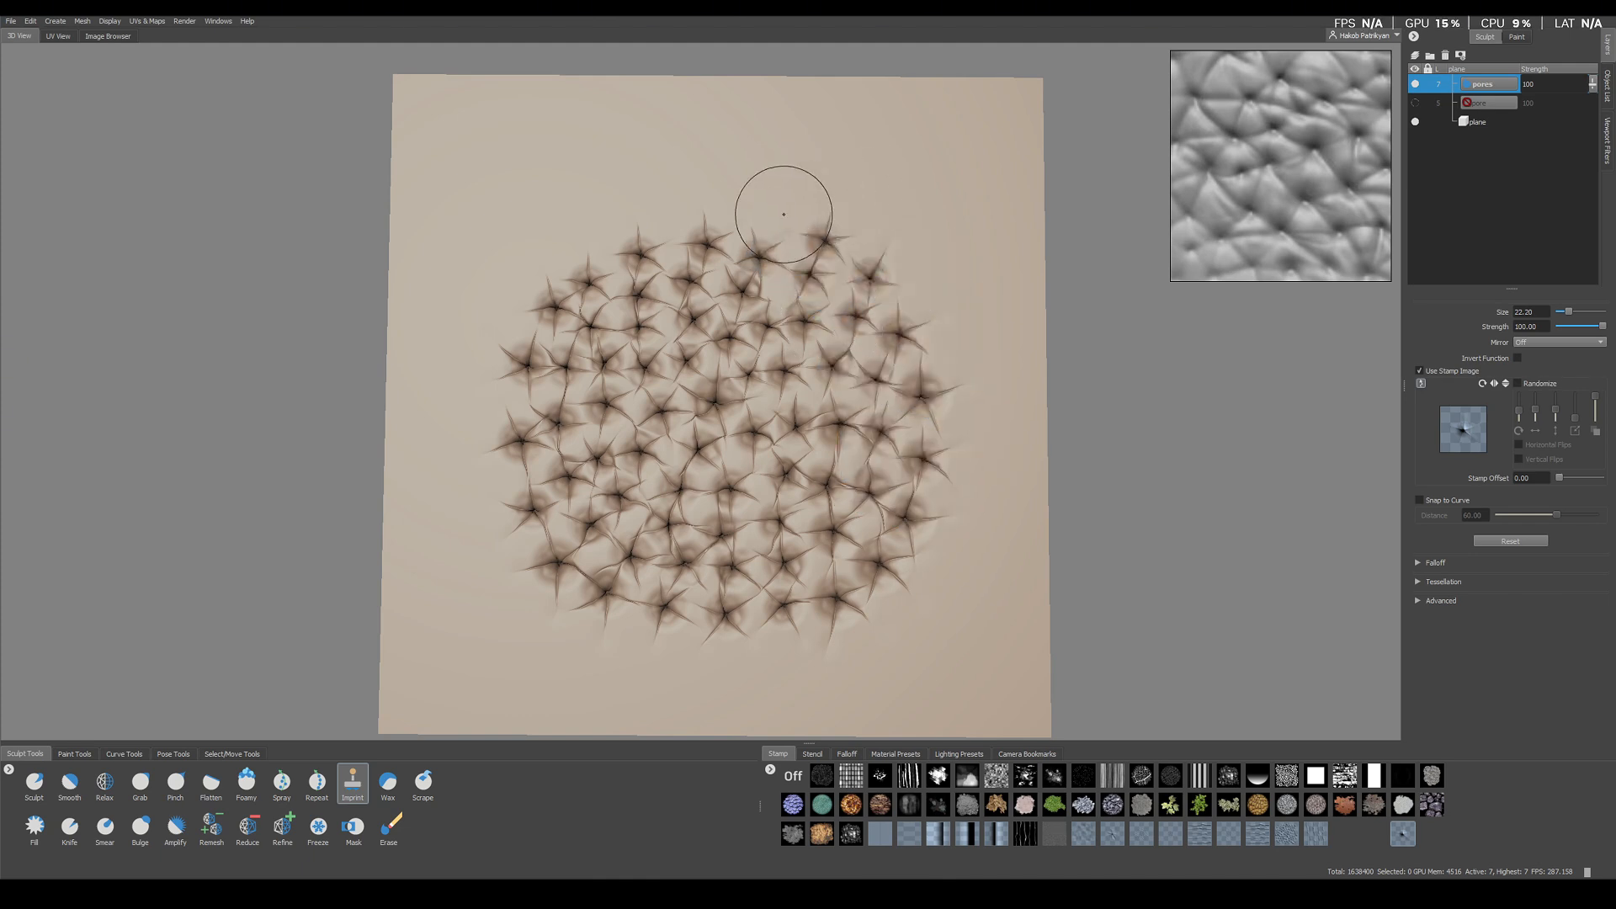
mouse_move(779, 216)
mouse_down()
mouse_move(729, 254)
mouse_move(554, 229)
mouse_up()
click(662, 220)
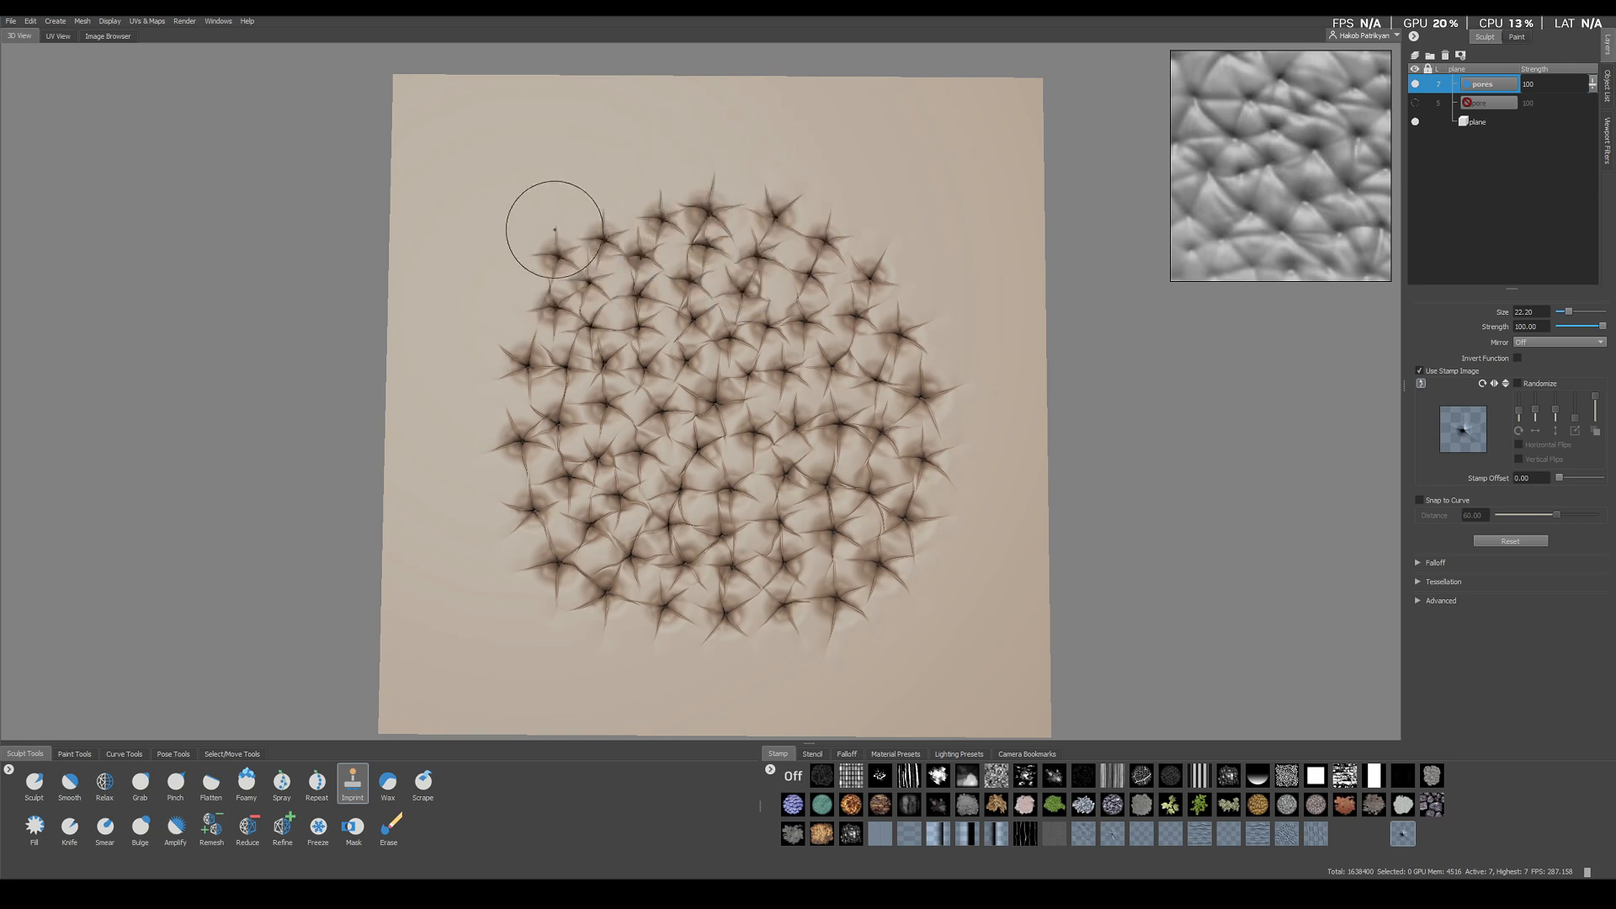
Imprint an outer row of pores down the cluster's left side, along its bottom and up its right side
drag(516, 312, 498, 255)
drag(486, 405, 513, 312)
drag(494, 486, 508, 543)
drag(534, 614, 674, 606)
drag(721, 666, 662, 615)
click(783, 660)
mouse_move(852, 646)
mouse_down()
mouse_move(942, 568)
mouse_move(977, 380)
mouse_up()
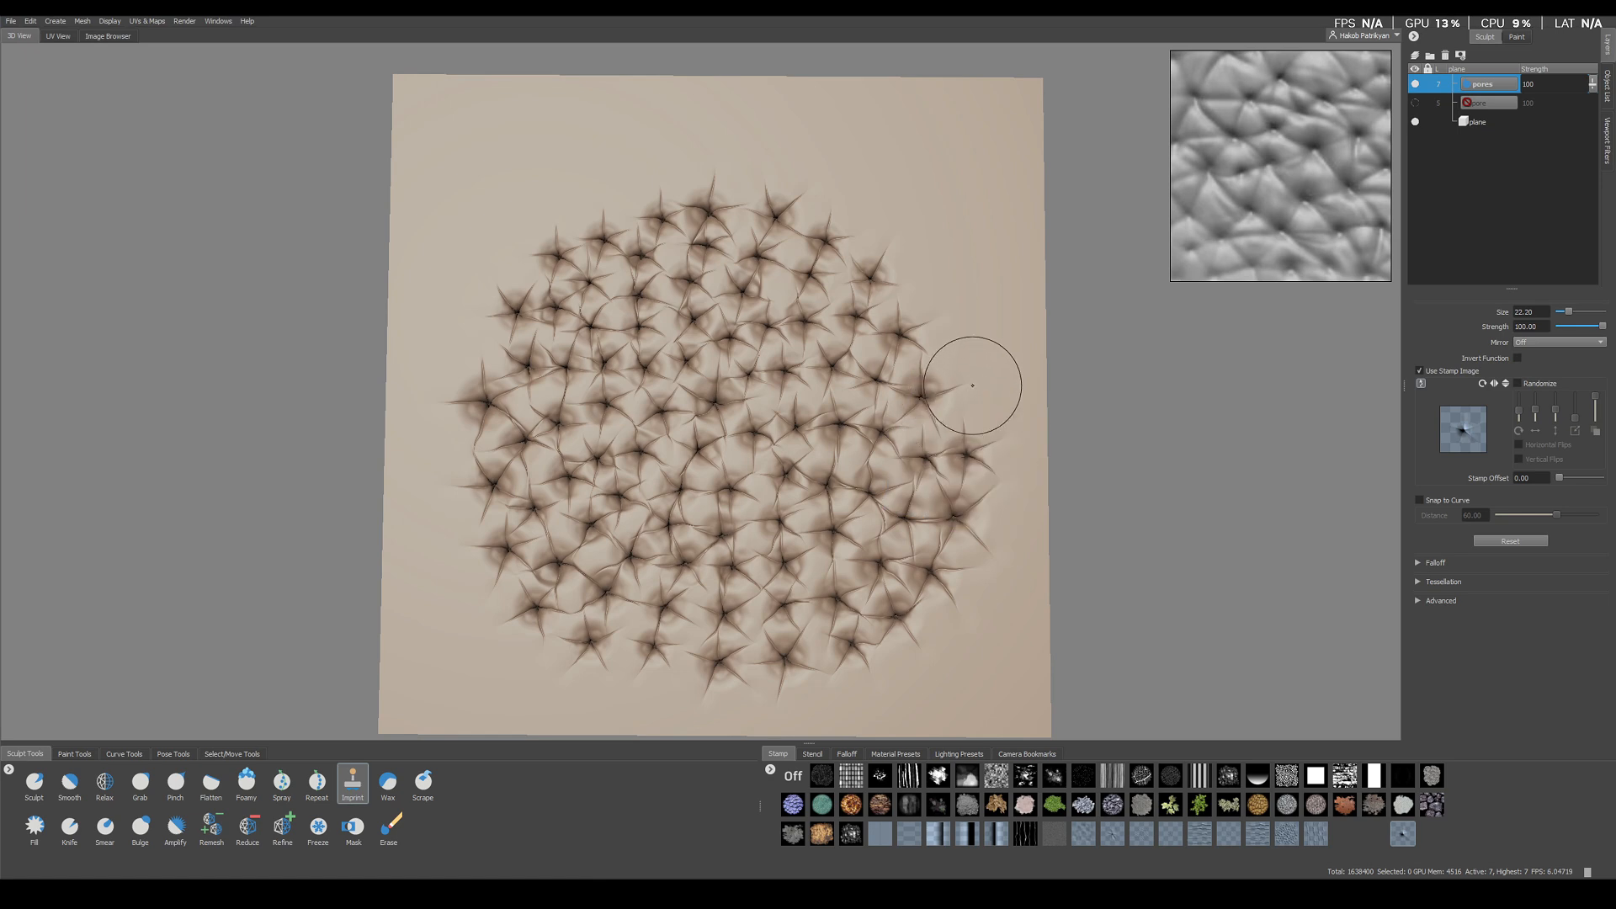
Add another row of pores over the top of the cluster and down towards the plane's left edge
drag(916, 276, 922, 256)
drag(812, 189, 770, 125)
drag(678, 169, 673, 118)
drag(603, 198, 585, 150)
drag(535, 225, 522, 189)
drag(472, 311, 496, 305)
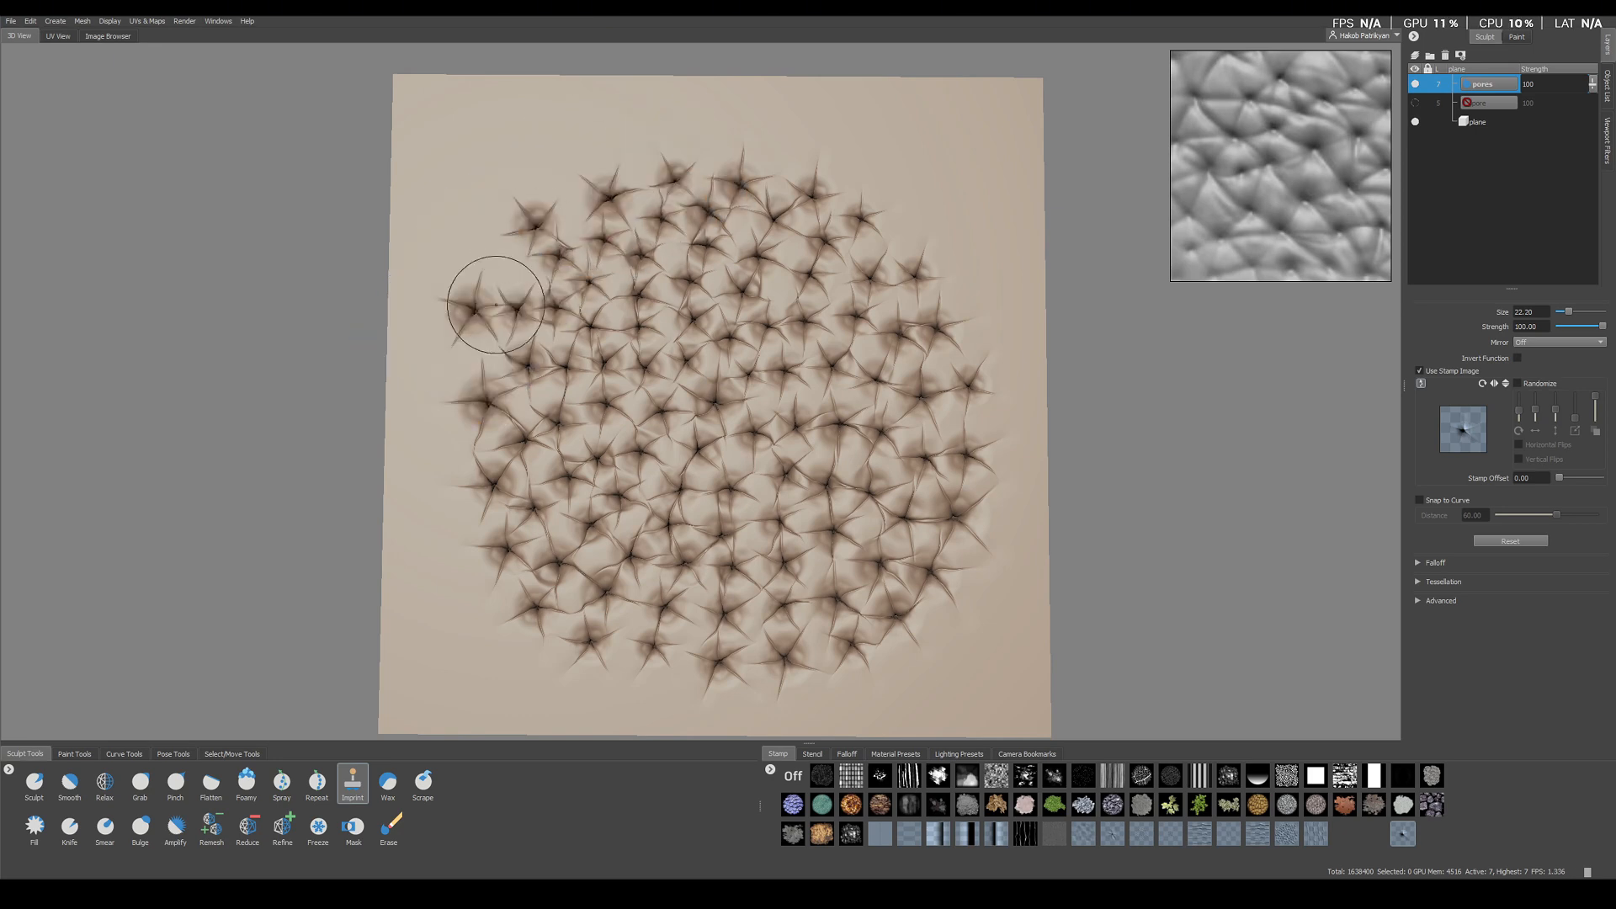
click(451, 378)
drag(443, 459, 457, 490)
Fill the plane's lower-left corner and bottom edge with pore imprints, continuing towards the lower-right corner
alt+middle_drag(553, 530, 604, 427)
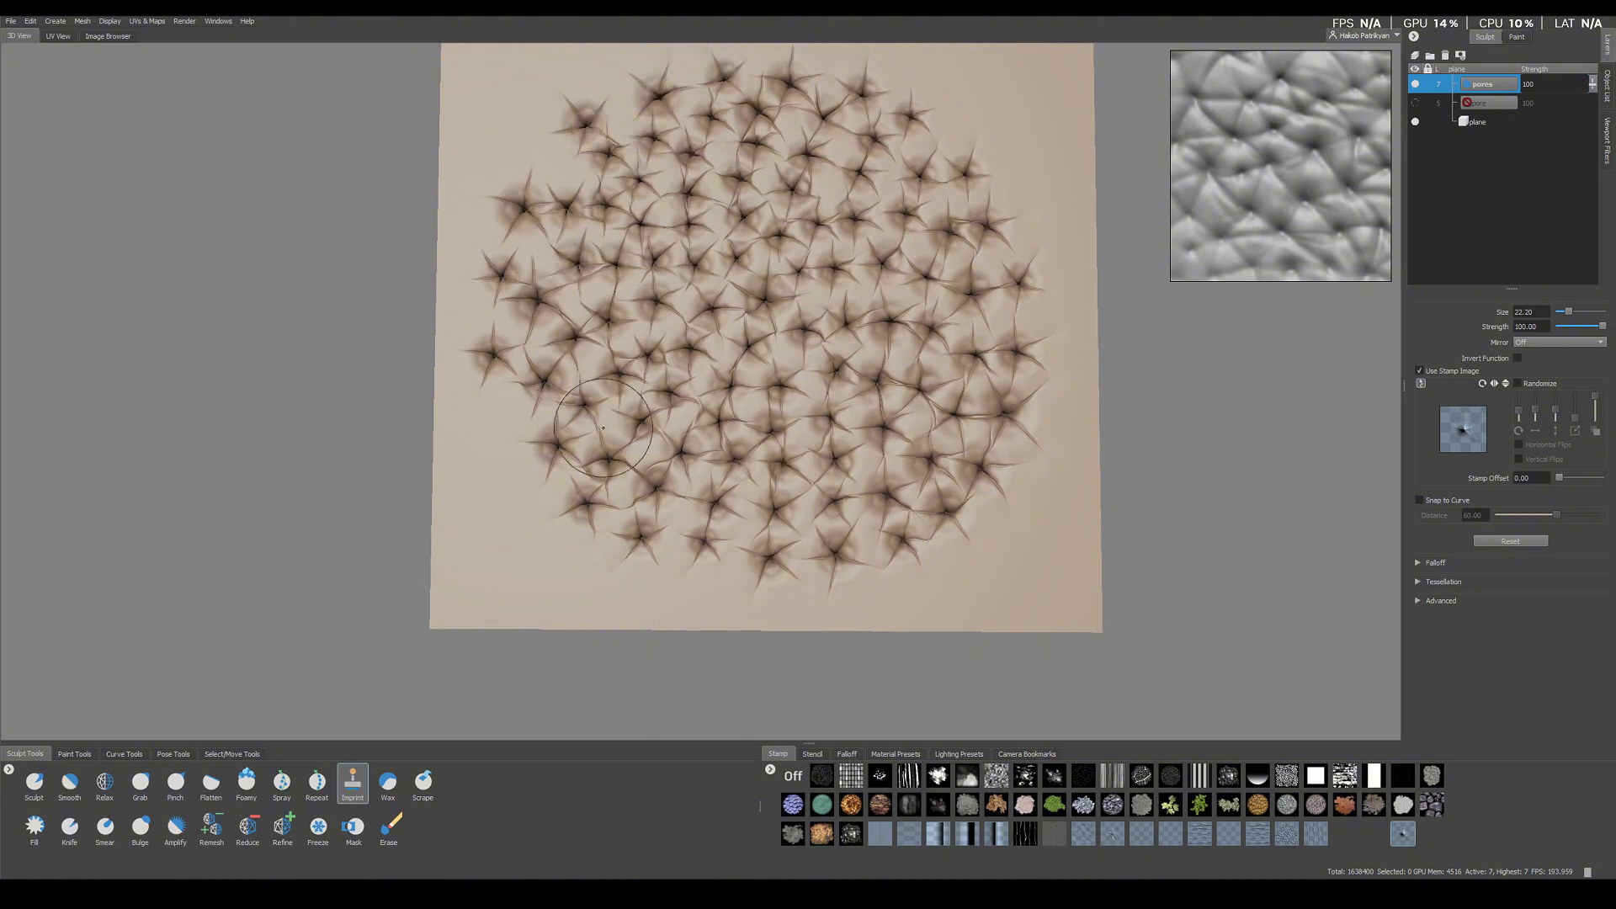
drag(497, 418, 513, 372)
drag(513, 470, 518, 436)
drag(534, 515, 548, 476)
click(576, 562)
drag(631, 581, 669, 581)
drag(493, 547, 494, 435)
drag(457, 587, 481, 532)
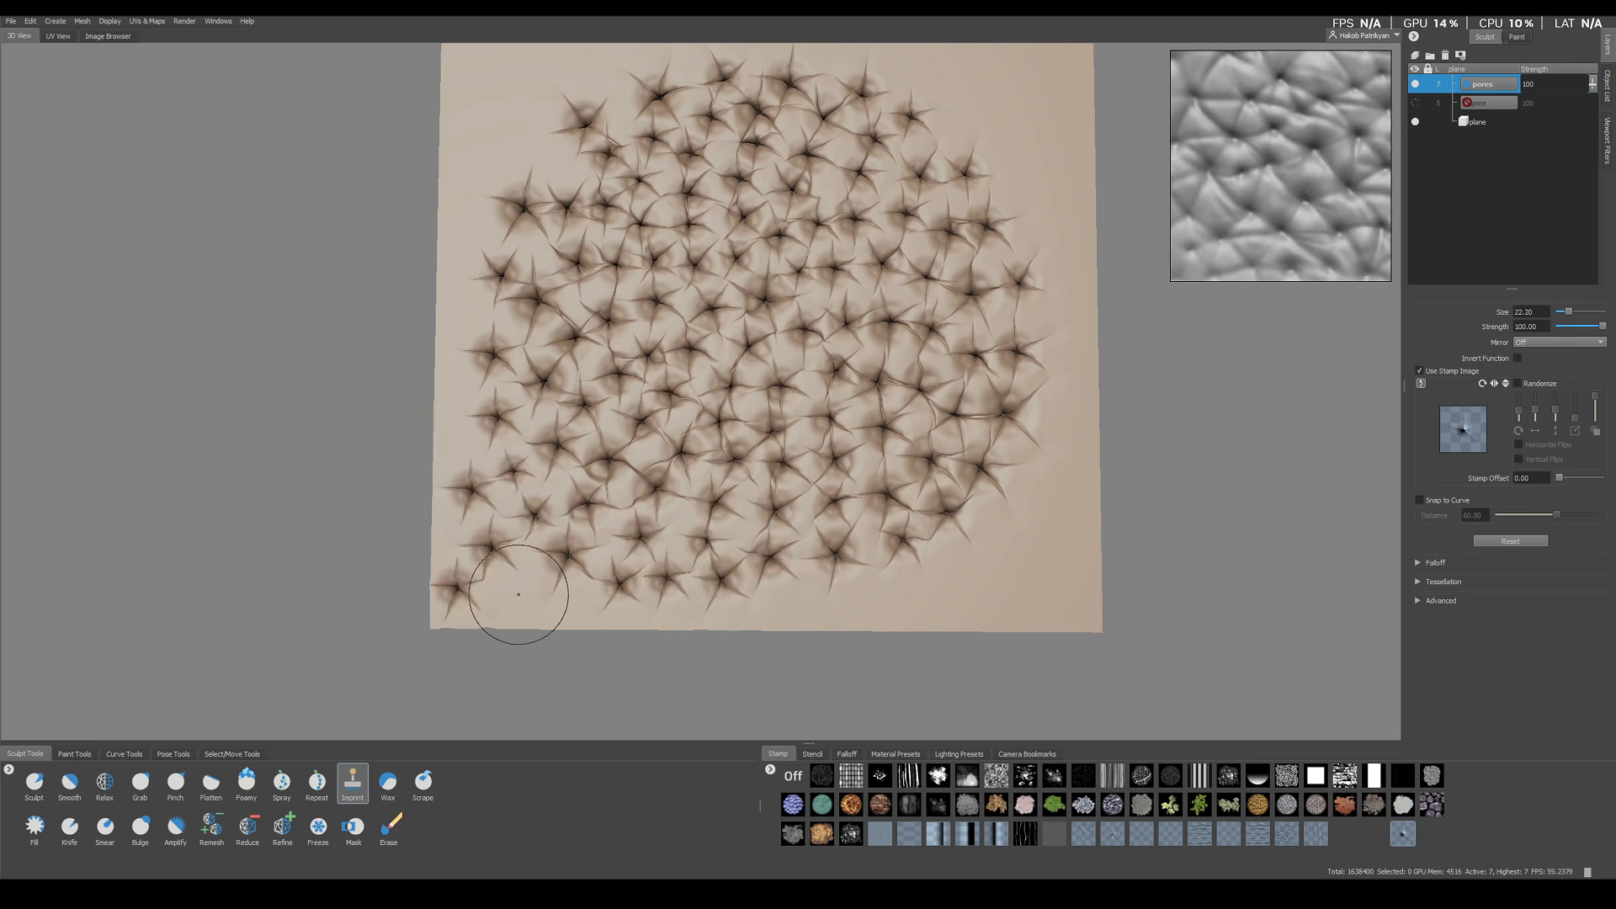
click(516, 595)
mouse_move(784, 599)
mouse_down()
mouse_move(952, 544)
mouse_move(910, 605)
mouse_up()
mouse_move(1008, 539)
mouse_down()
mouse_move(1025, 495)
mouse_move(1014, 531)
mouse_up()
drag(960, 589, 971, 567)
Fill the plane's right edge and upper-right area with pore imprints
alt+middle_drag(1032, 365, 920, 572)
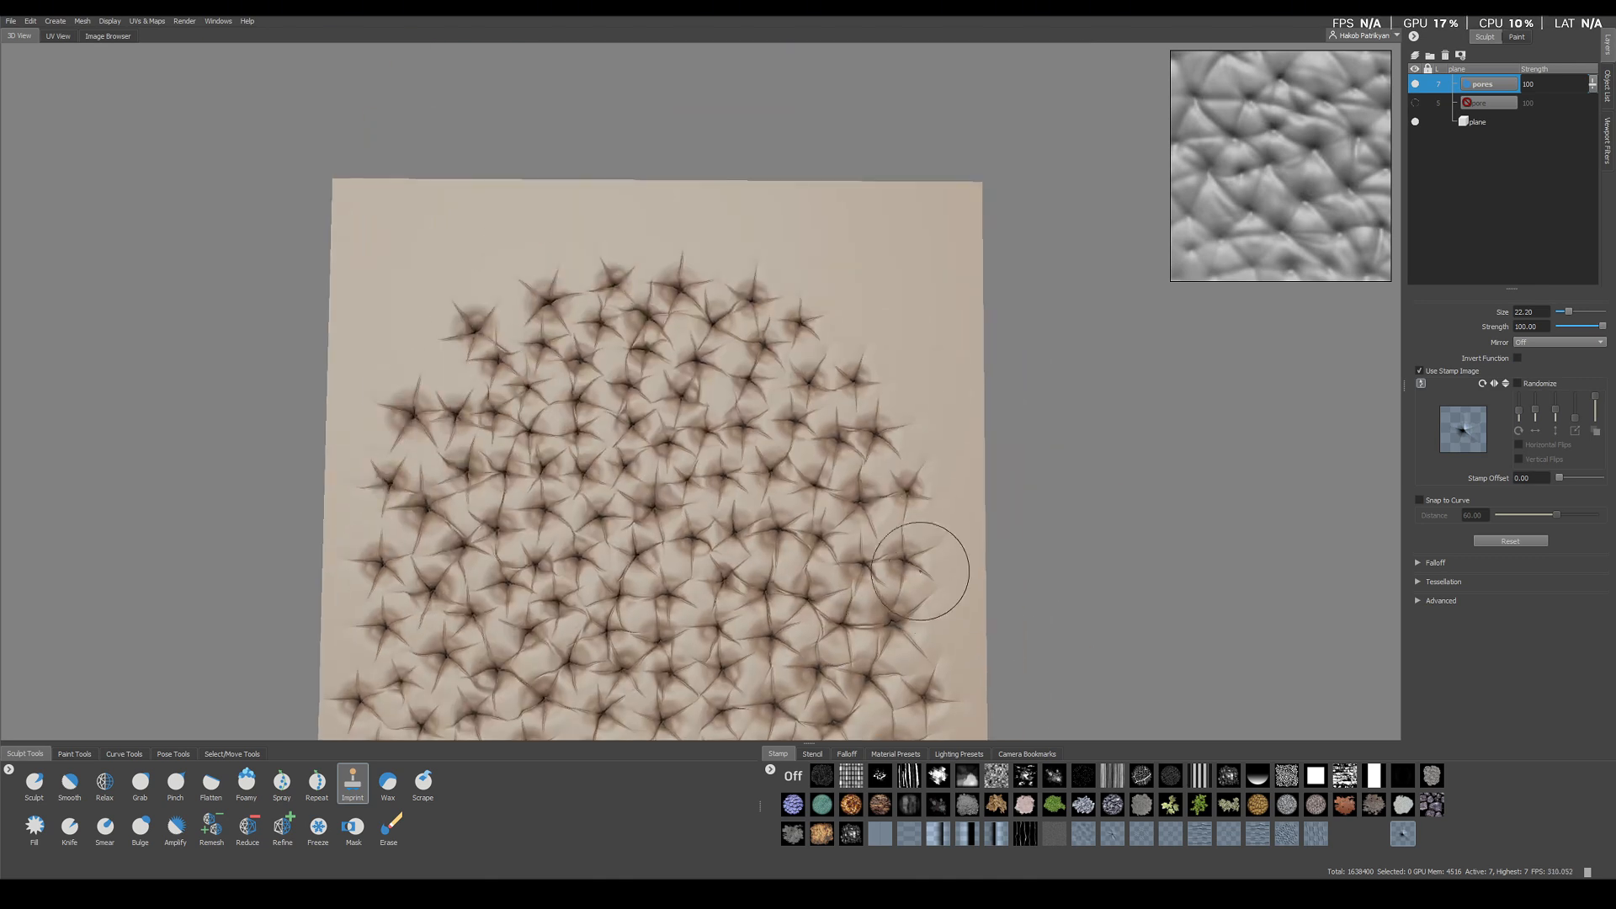
drag(946, 548, 938, 576)
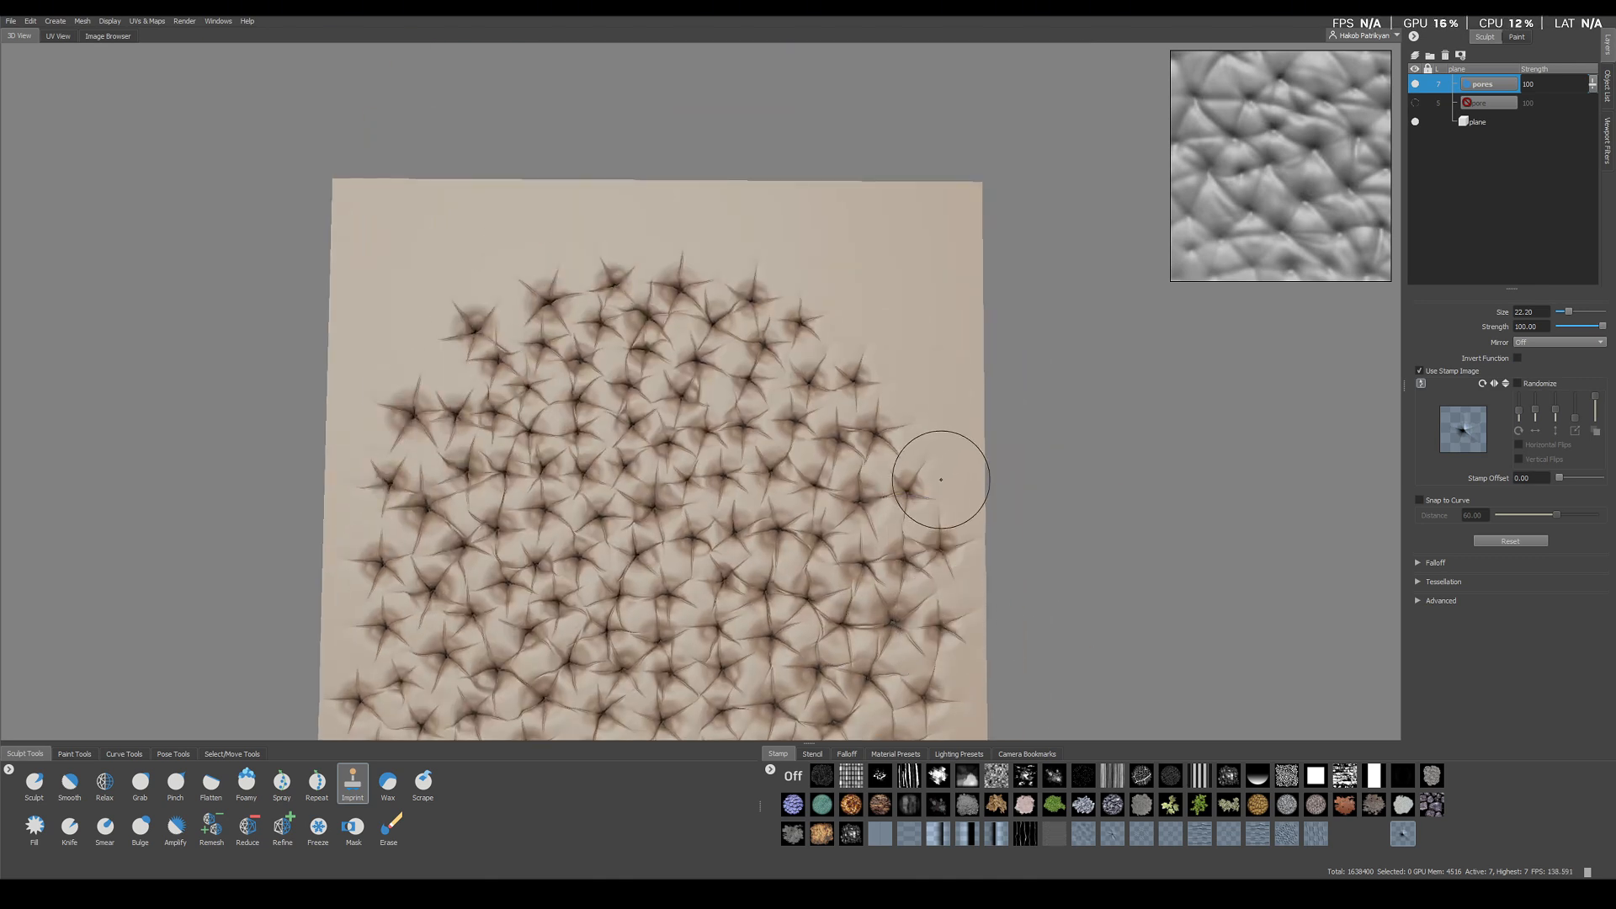
drag(914, 394, 917, 390)
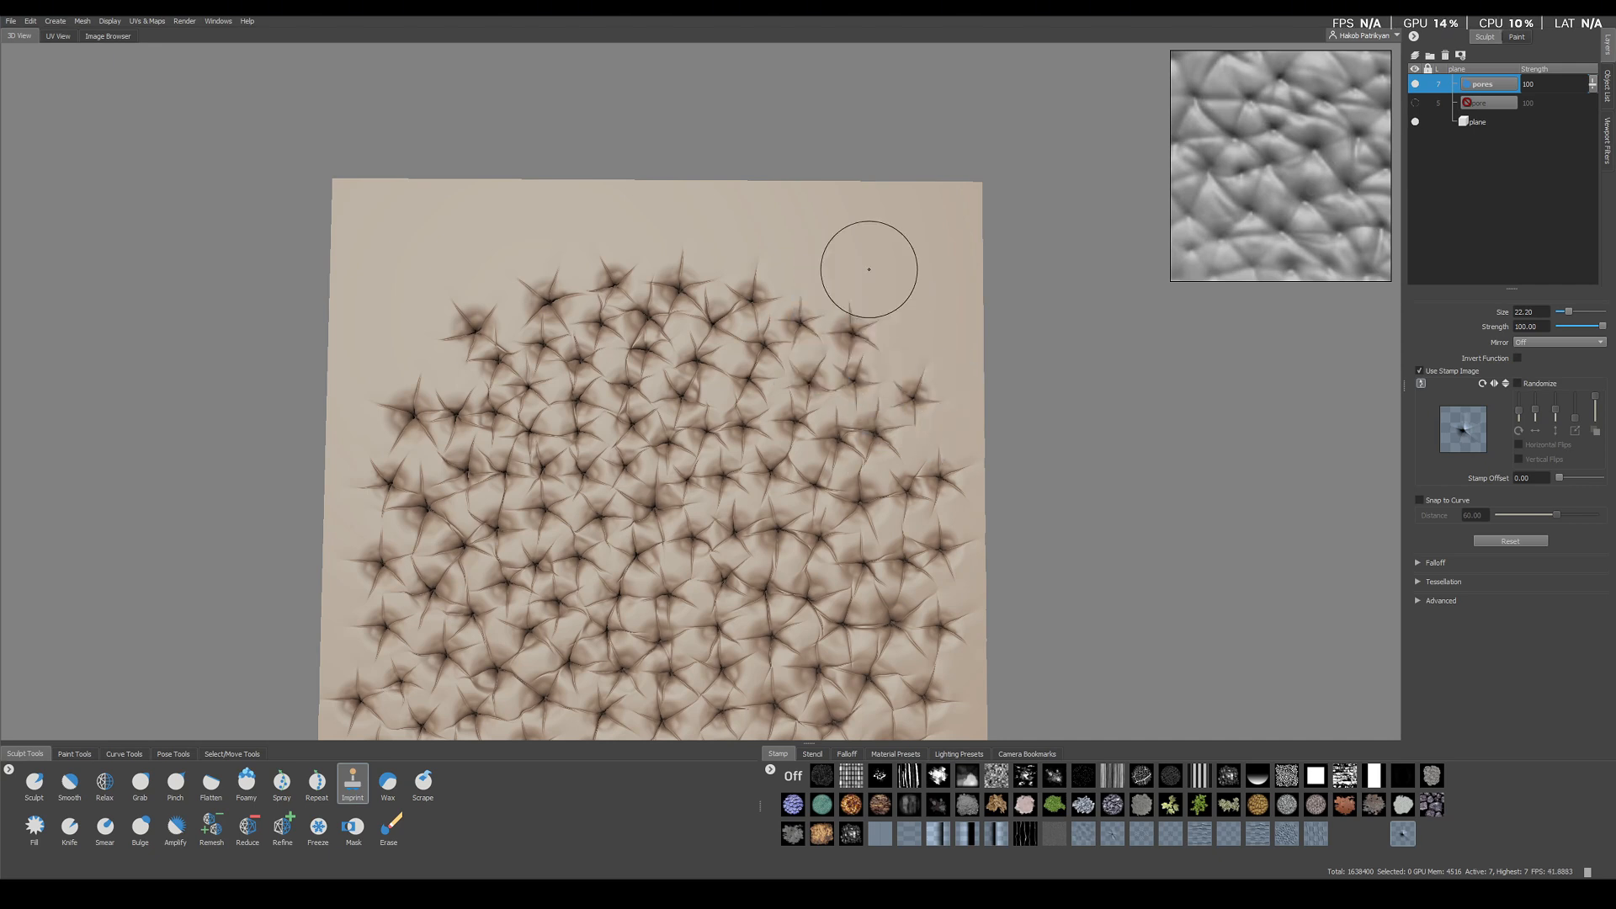
drag(812, 265, 812, 268)
drag(897, 349, 899, 351)
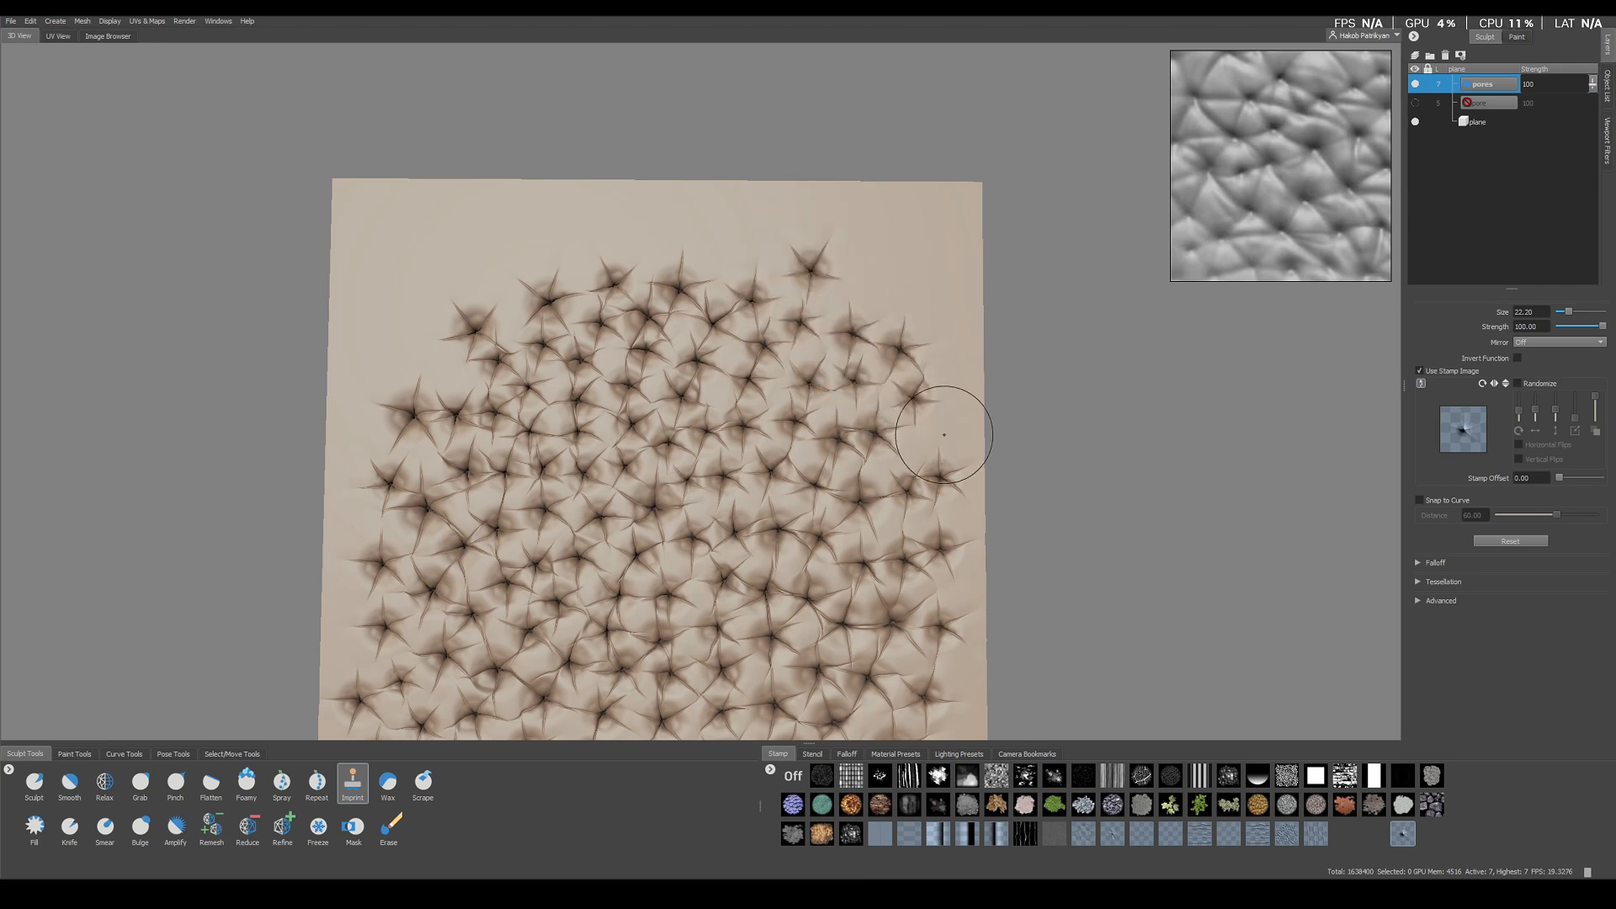
drag(944, 435, 913, 389)
Imprint pores from the cluster's upper-left side across its top to the plane's upper-right area
alt+middle_drag(604, 352, 675, 404)
drag(508, 424, 476, 368)
drag(567, 332, 625, 318)
drag(723, 311, 635, 311)
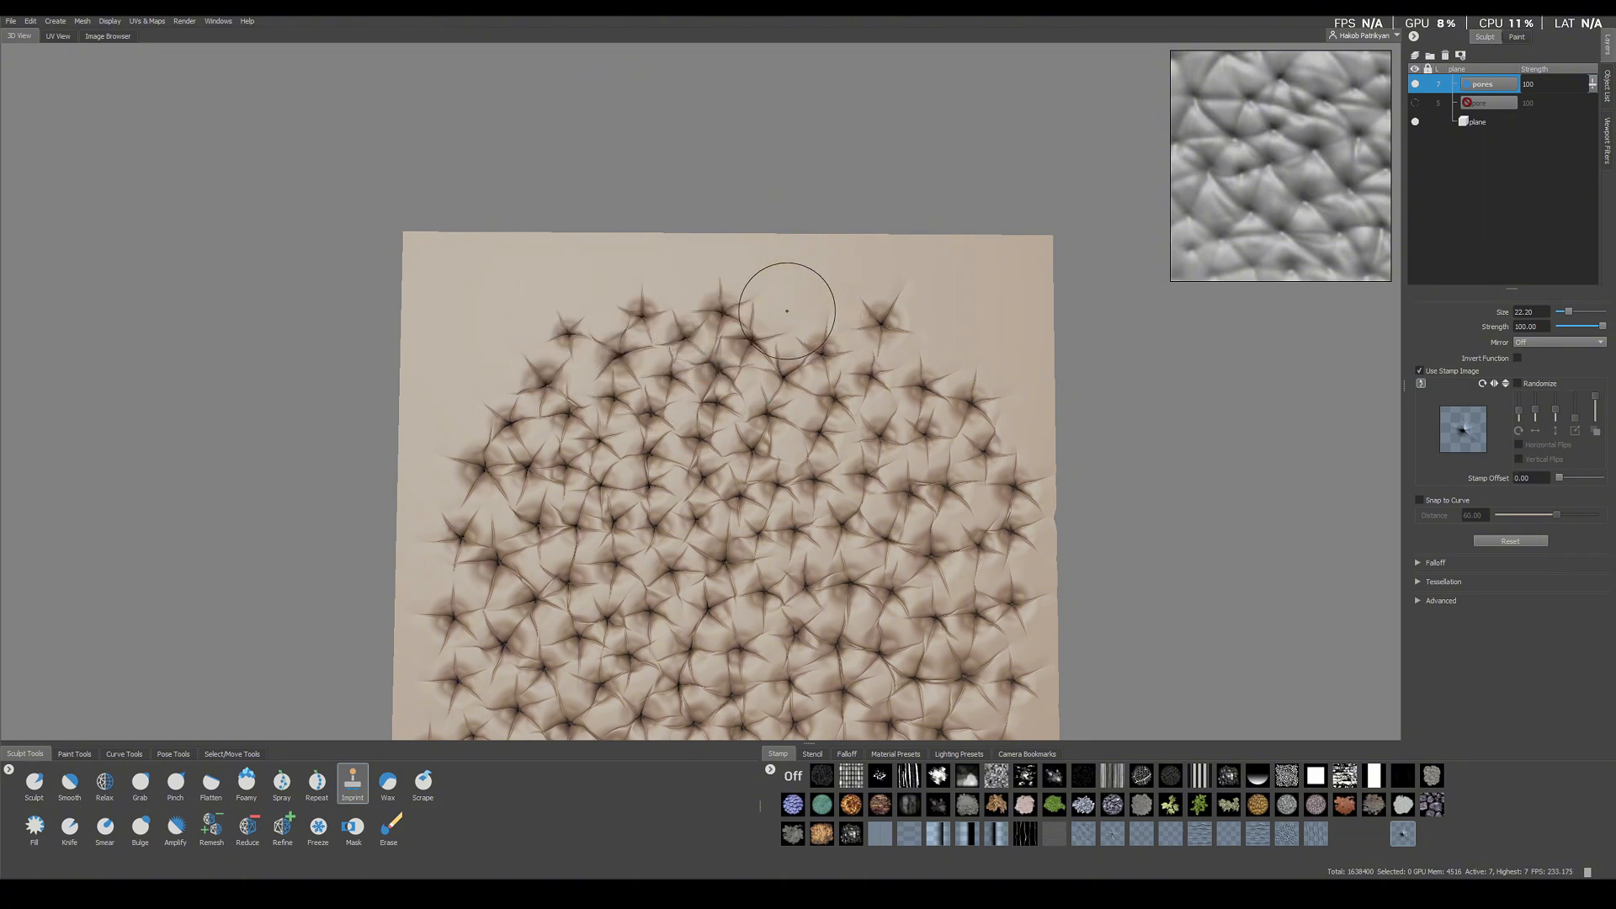
drag(783, 306, 785, 308)
click(842, 315)
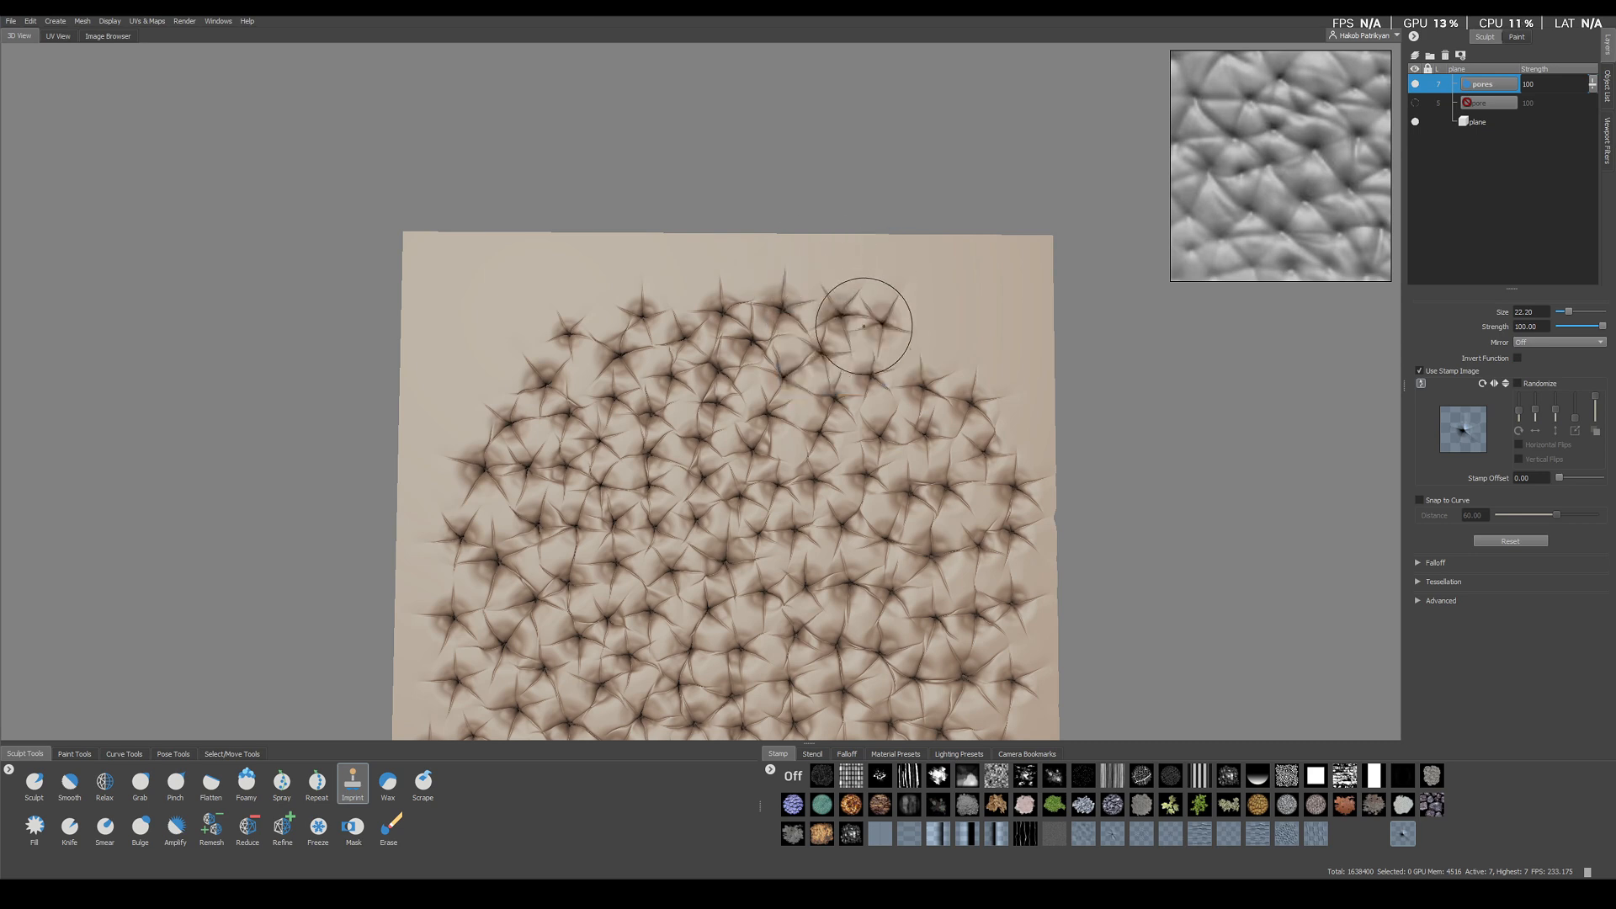
click(918, 344)
click(984, 350)
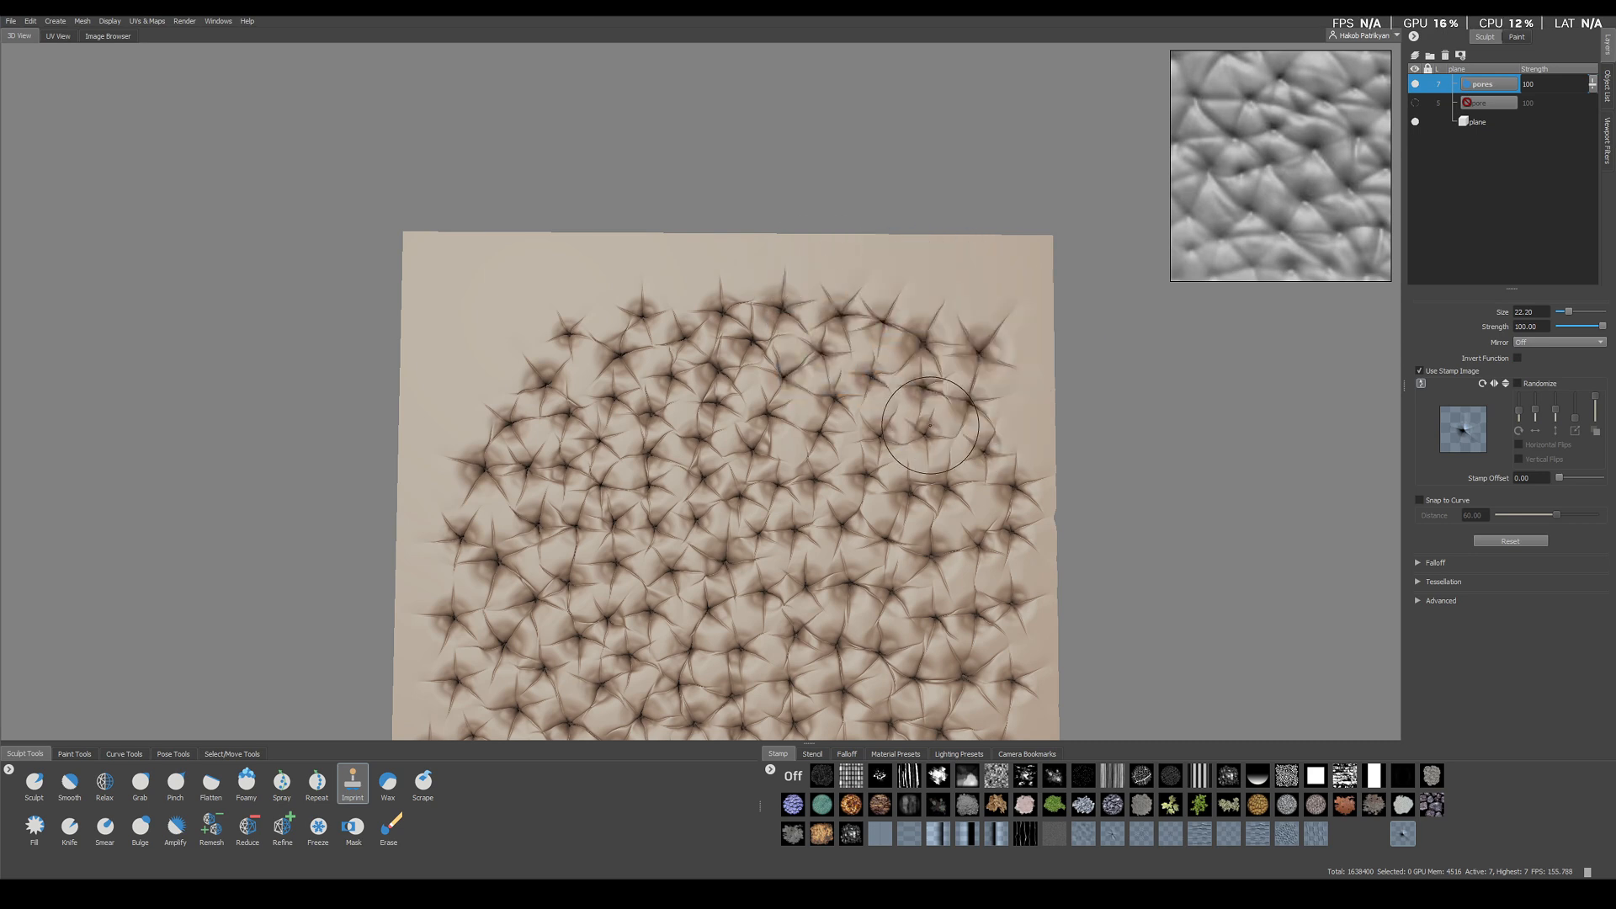
click(1019, 405)
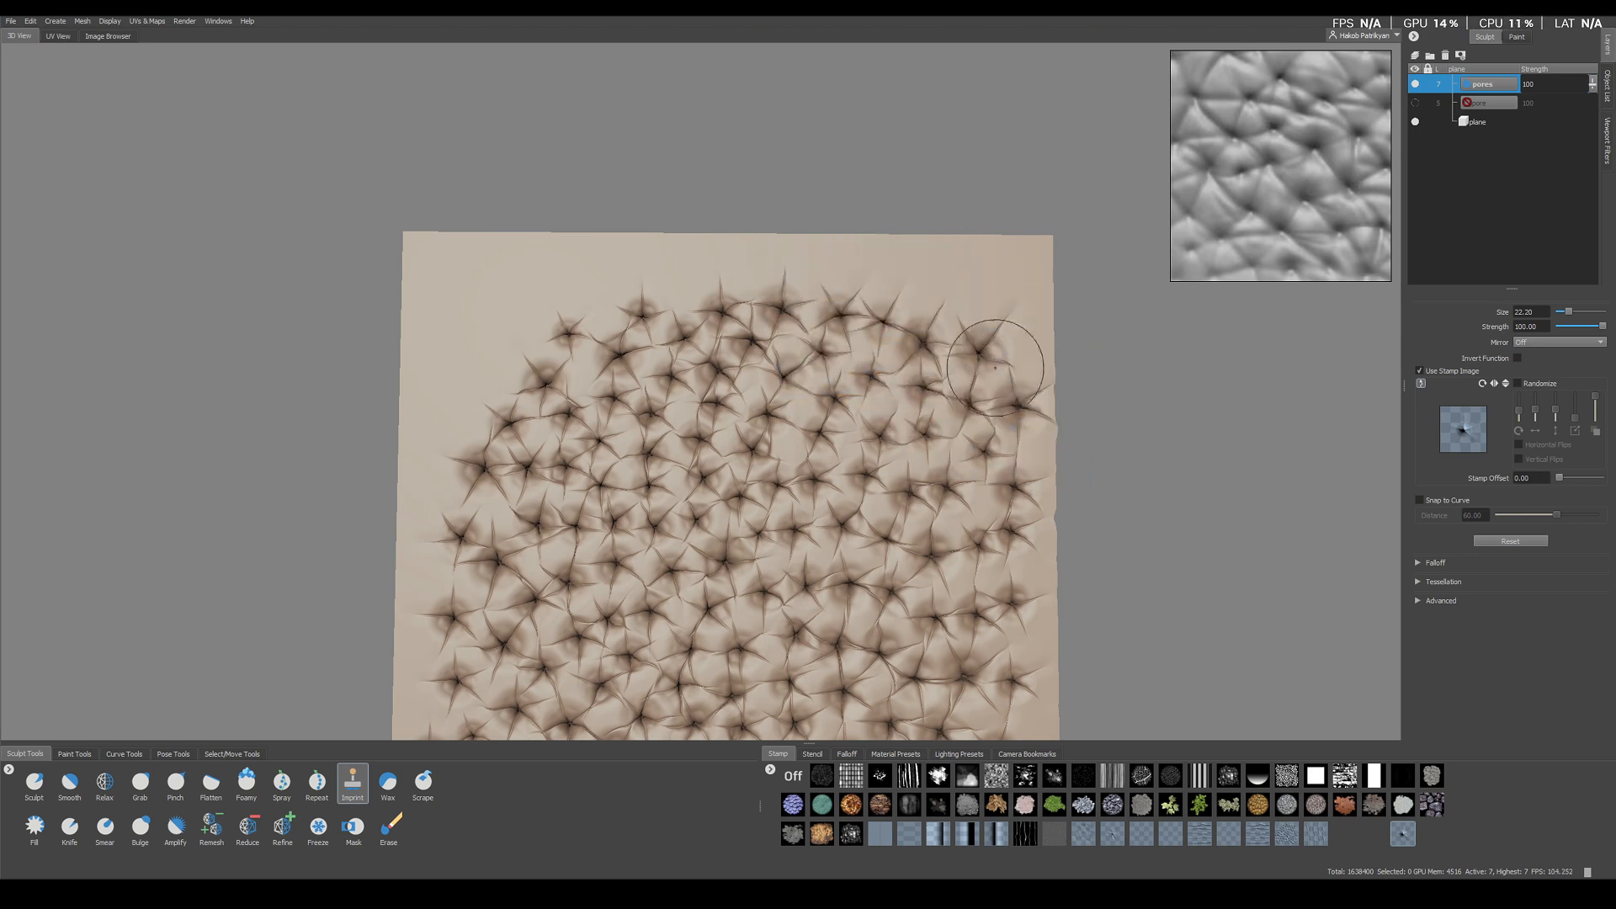
Imprint pores along the plane's left edge, from the upper-left area down to the middle
click(494, 370)
click(452, 431)
click(426, 487)
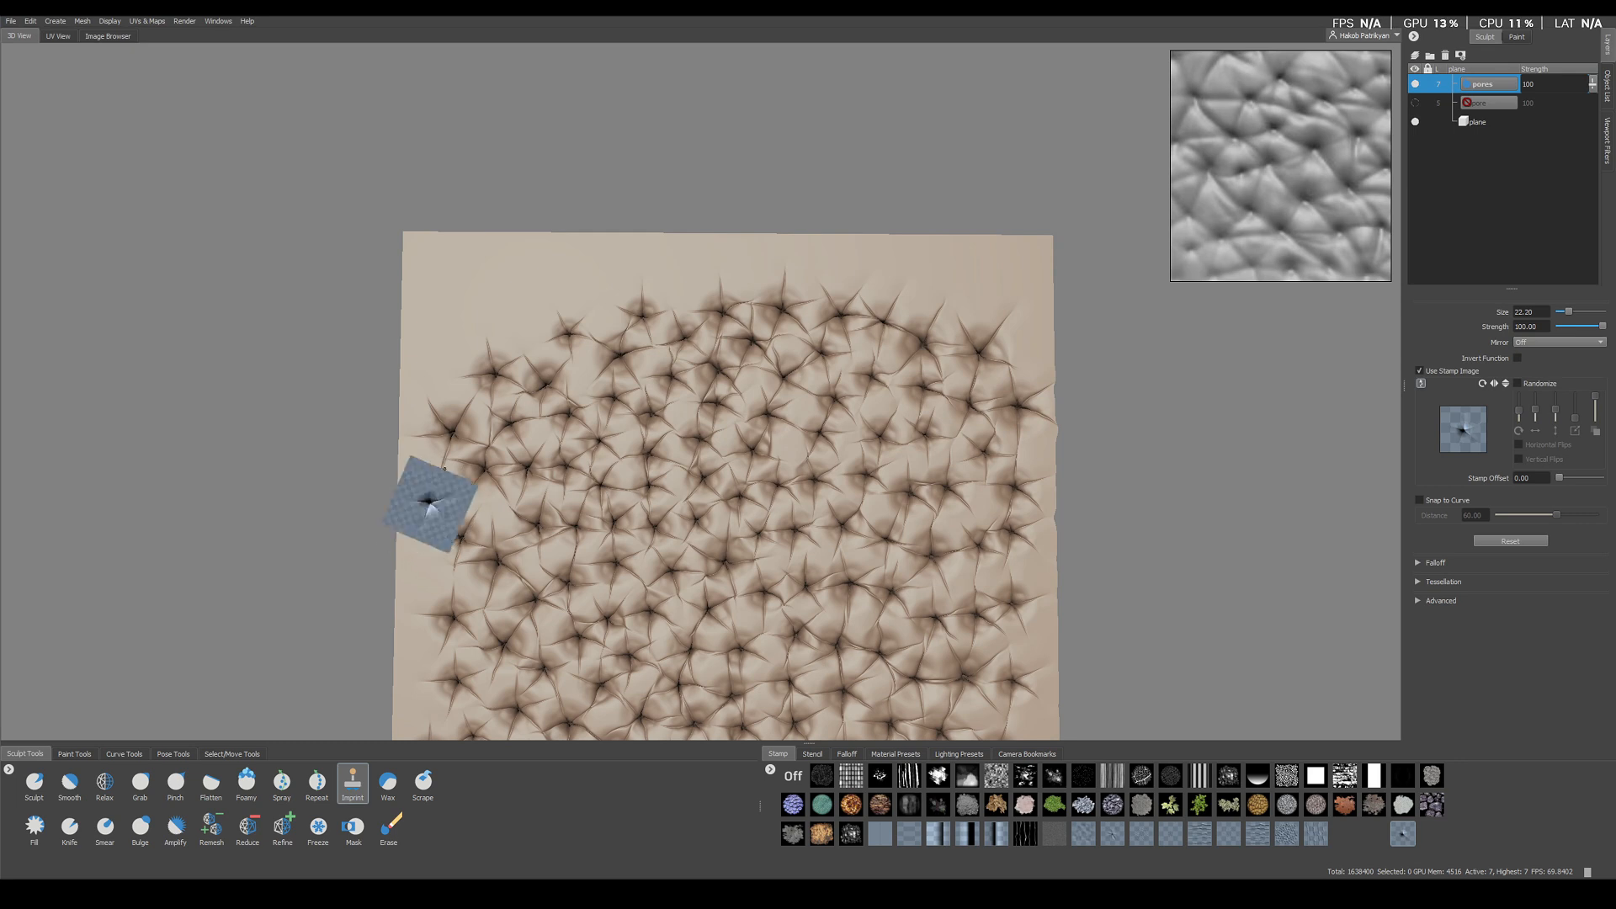
middle_drag(402, 573, 499, 408)
click(522, 412)
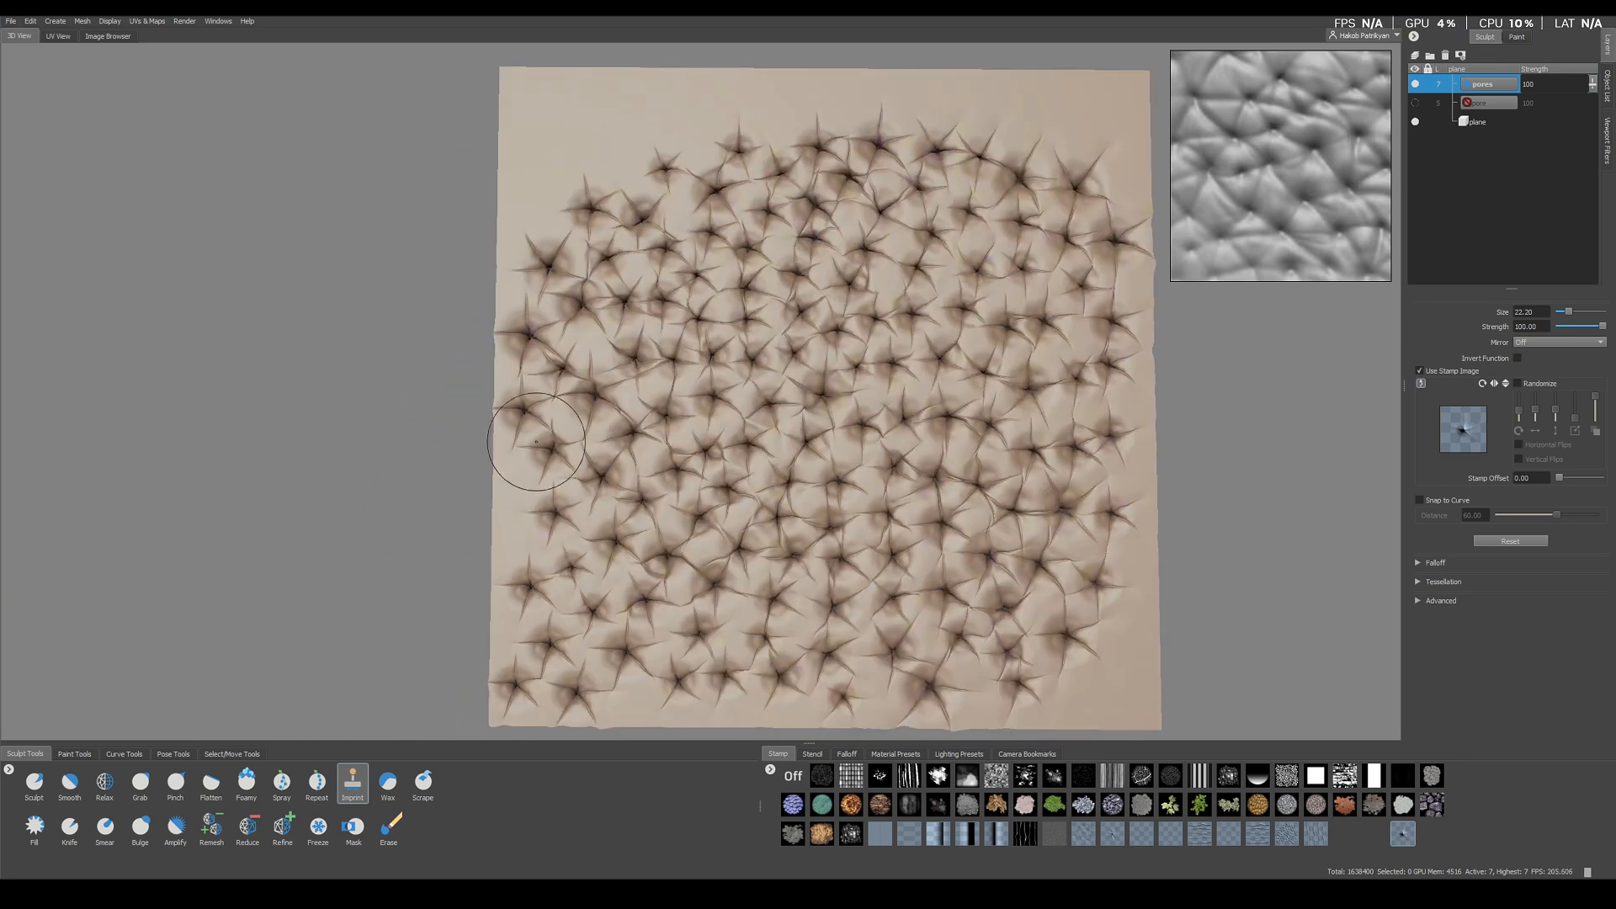
click(523, 490)
Fill the remaining gaps along the plane's bottom edge and lower-right corner with pore imprints
middle_drag(741, 569, 674, 426)
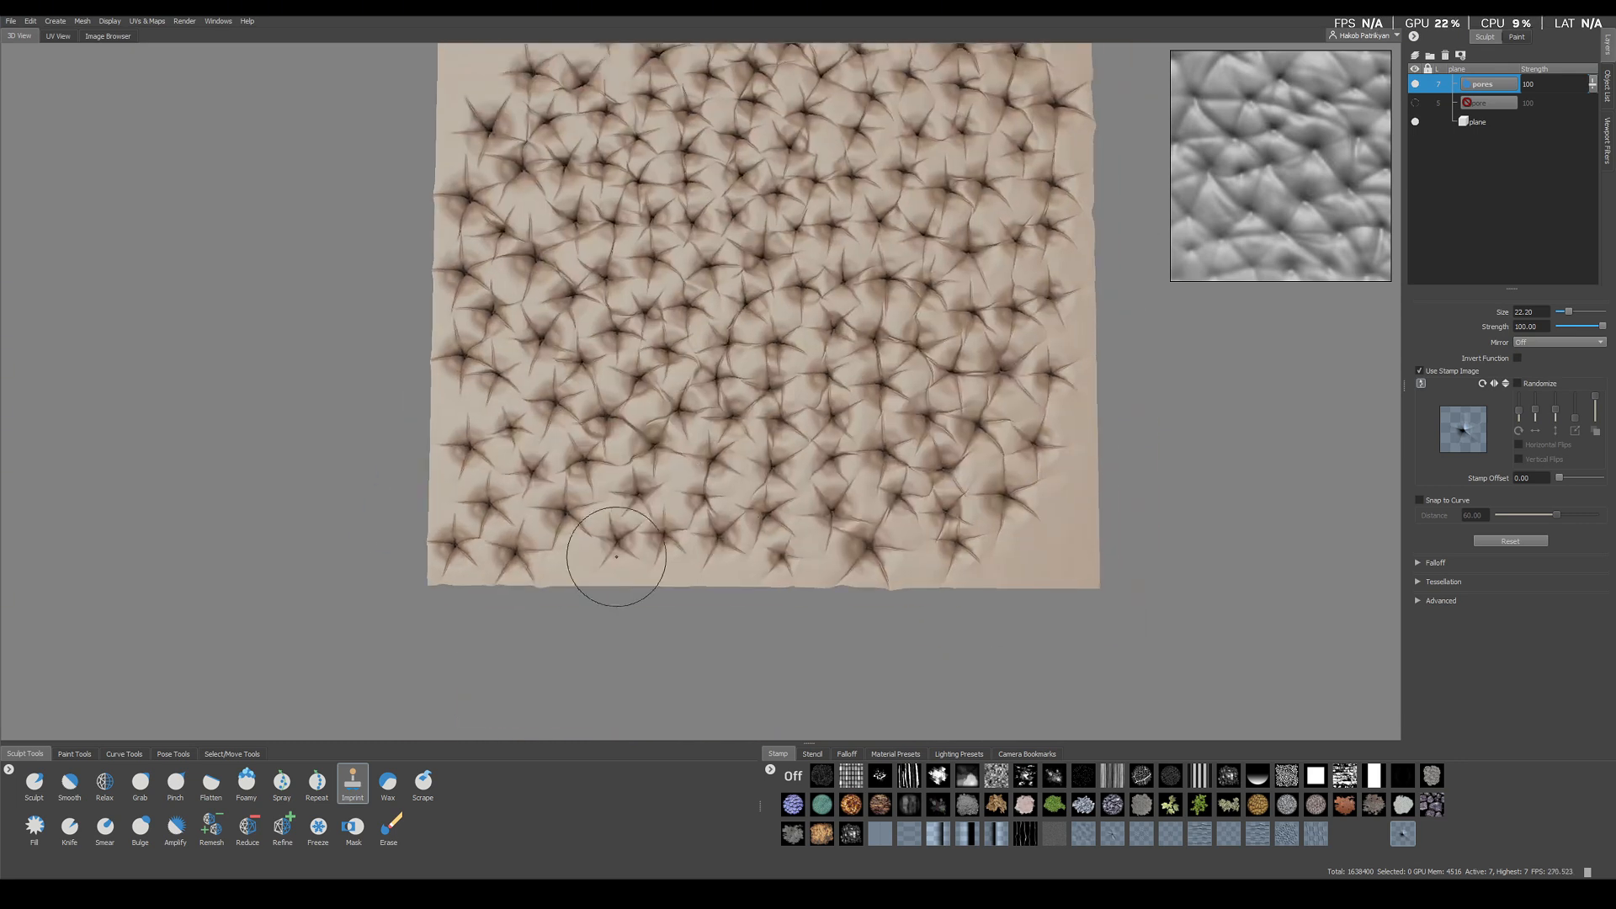
click(1020, 543)
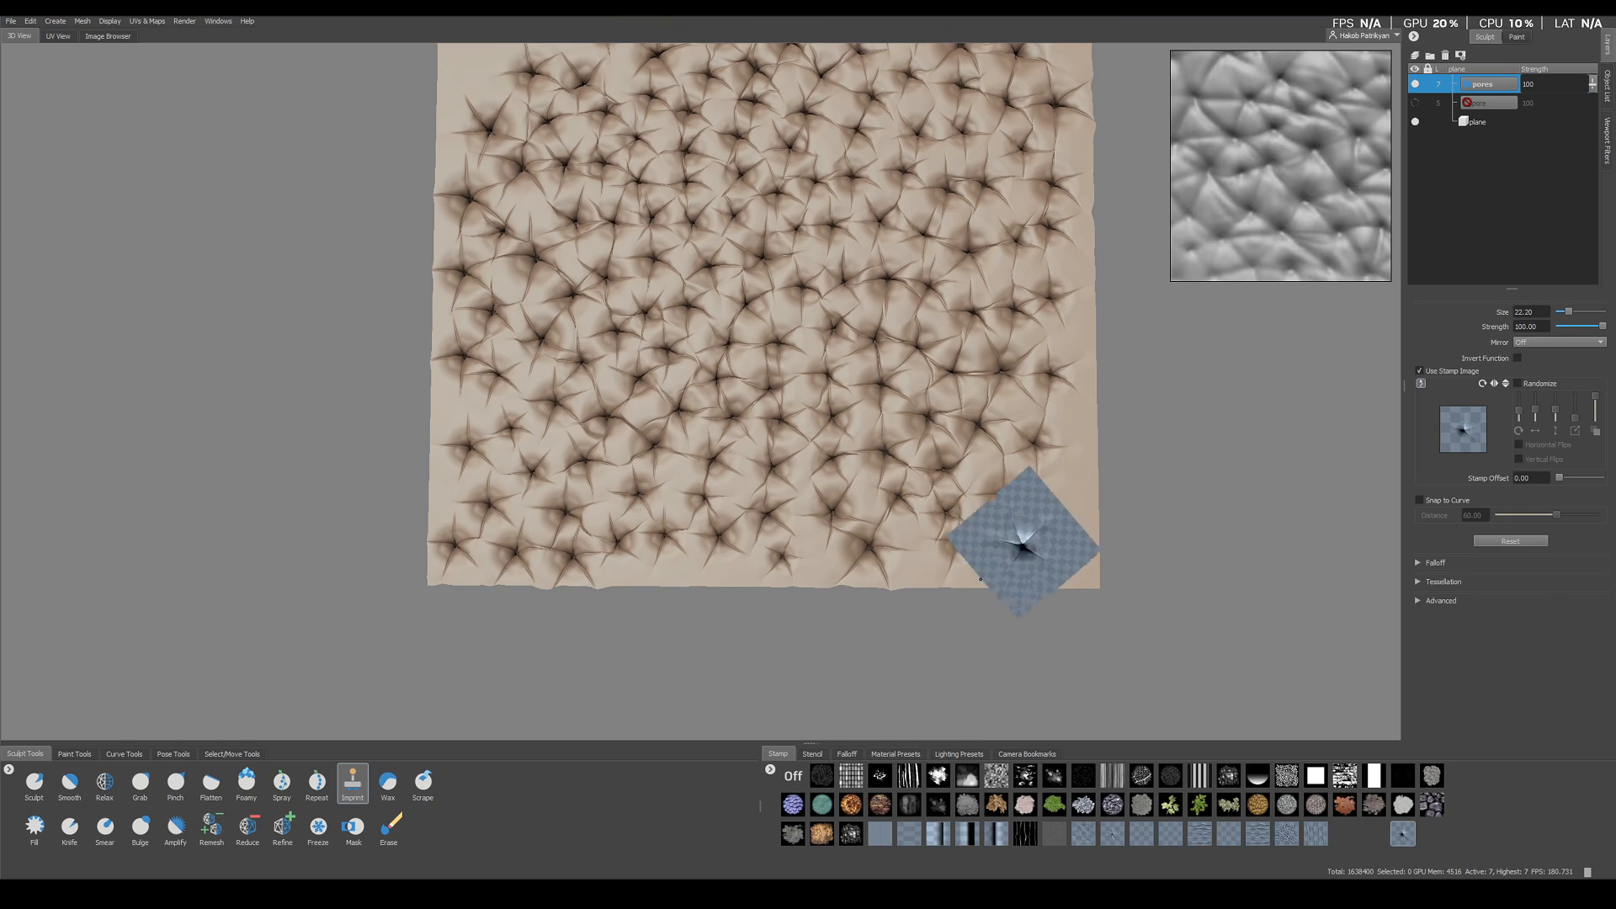
click(1058, 507)
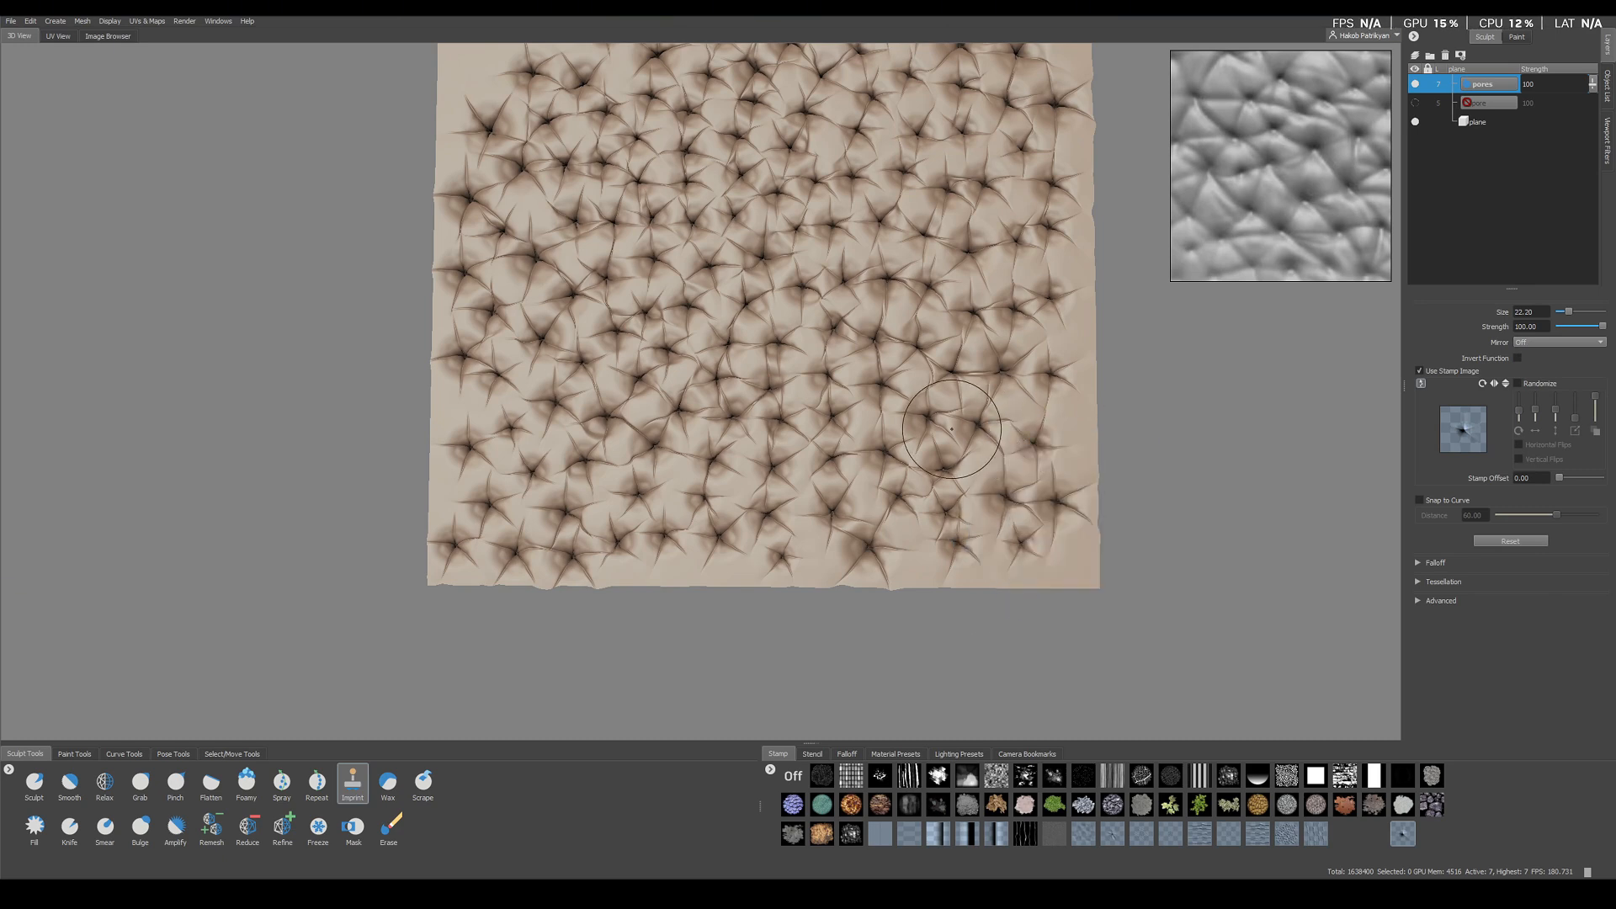
Imprint additional pores in the bare area near the plane's upper-left corner
scroll(952, 430, down, 2)
scroll(783, 317, down, 1)
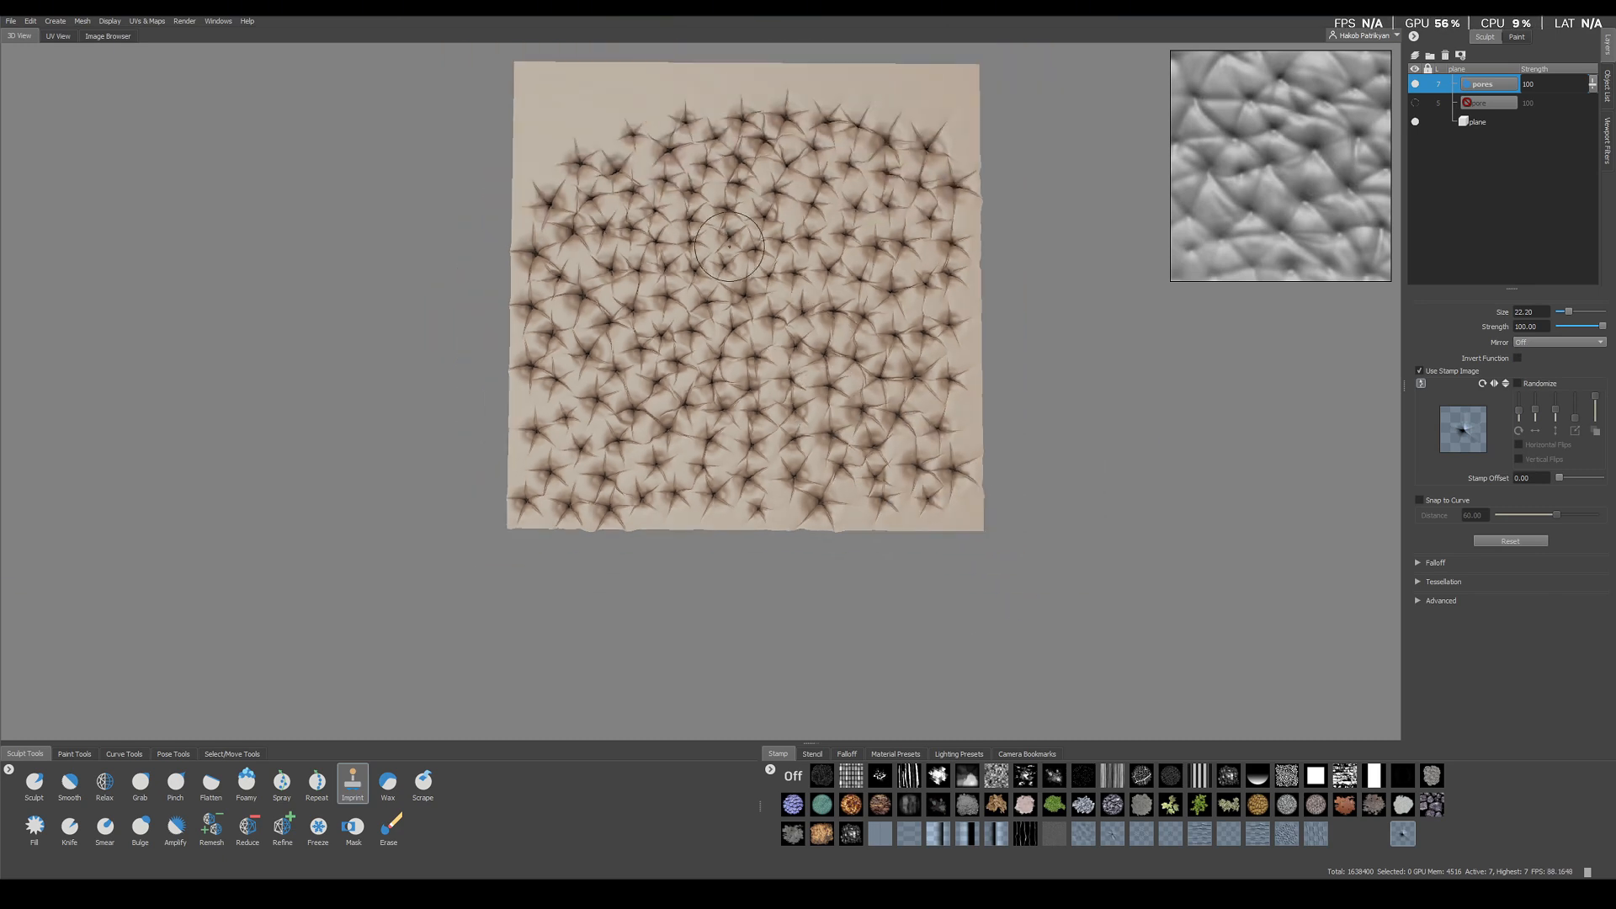
middle_drag(705, 126, 705, 316)
scroll(705, 317, up, 1)
mouse_move(653, 275)
mouse_down()
mouse_move(670, 284)
mouse_move(555, 350)
mouse_up()
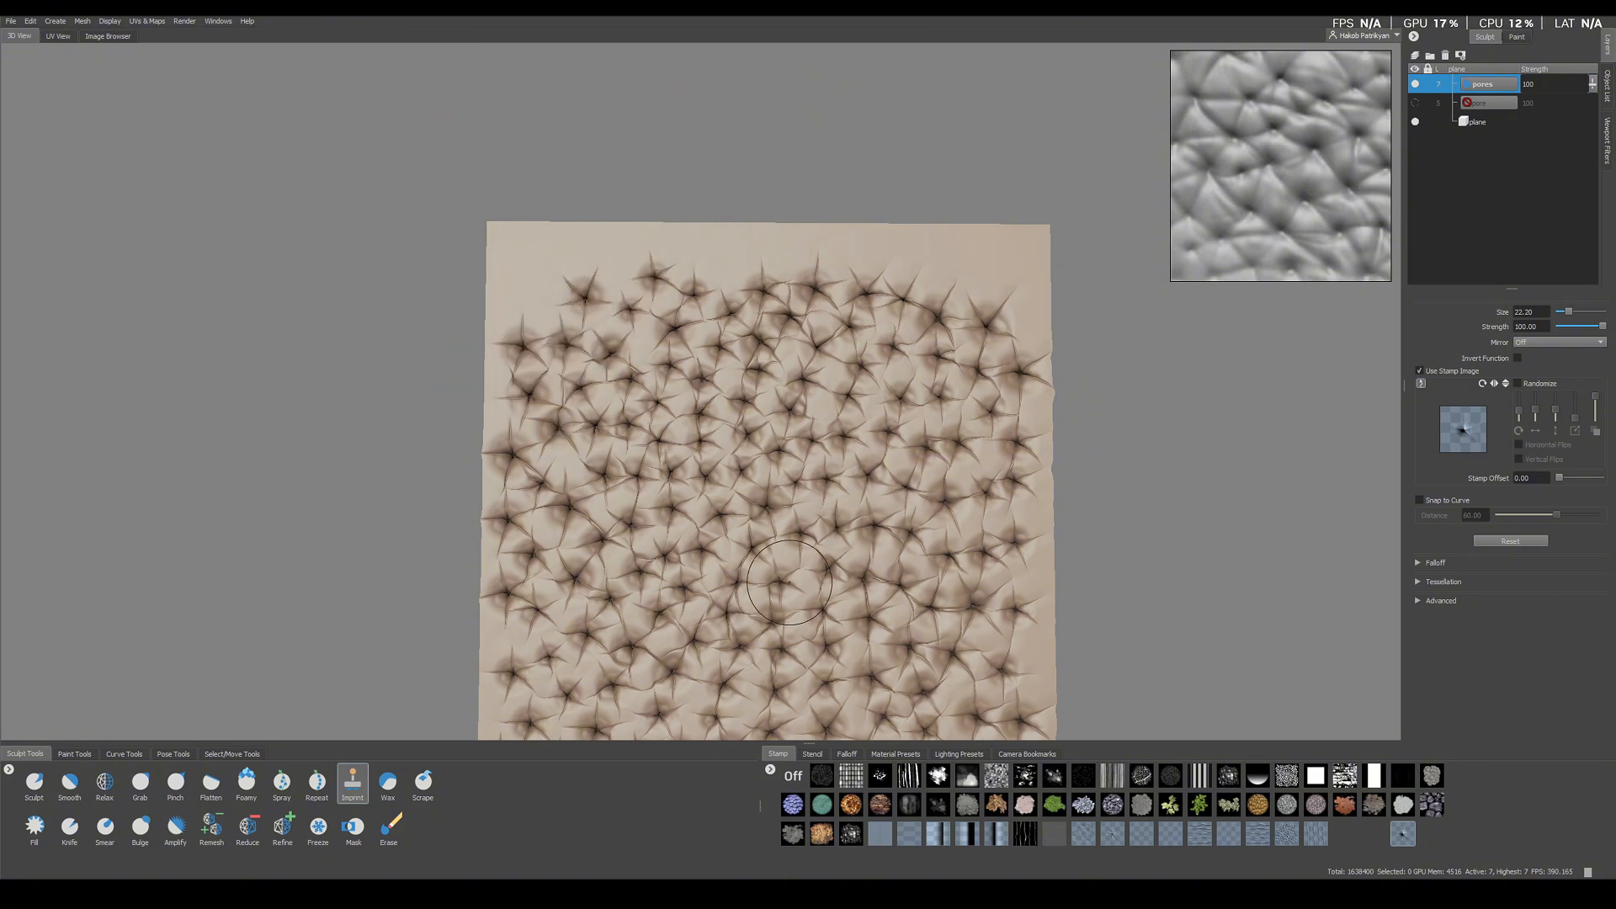
Imprint a spaced row of pores along the plane's bare top edge, from the upper-left area to the upper-right corner
middle_drag(779, 581, 807, 513)
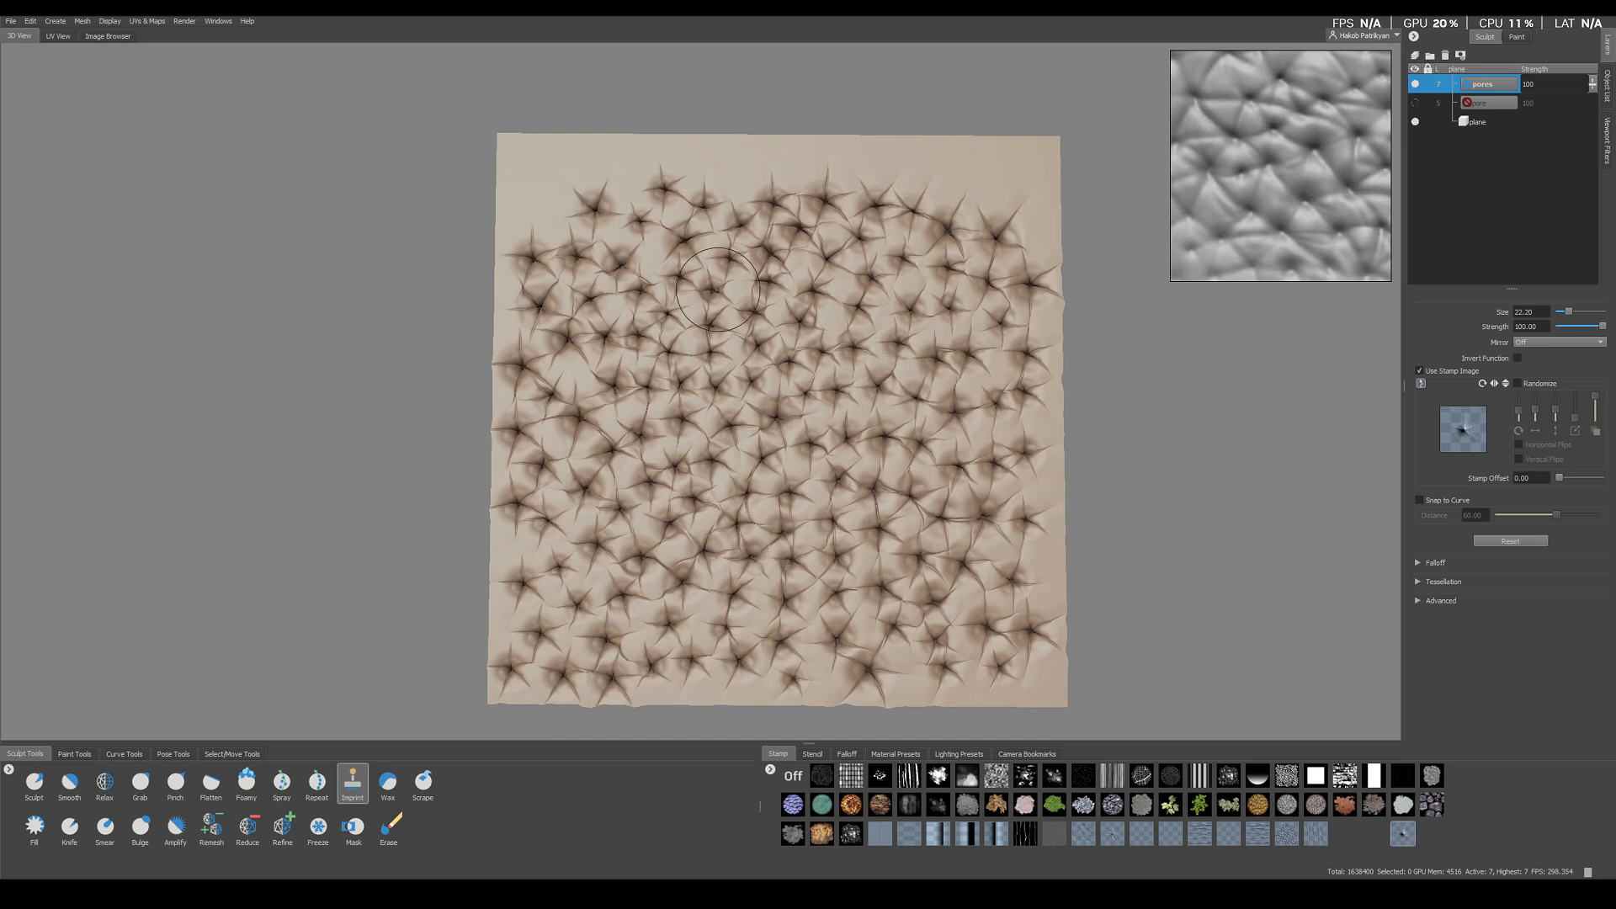
alt+middle_drag(684, 213, 658, 303)
alt+right_drag(659, 303, 683, 305)
click(714, 247)
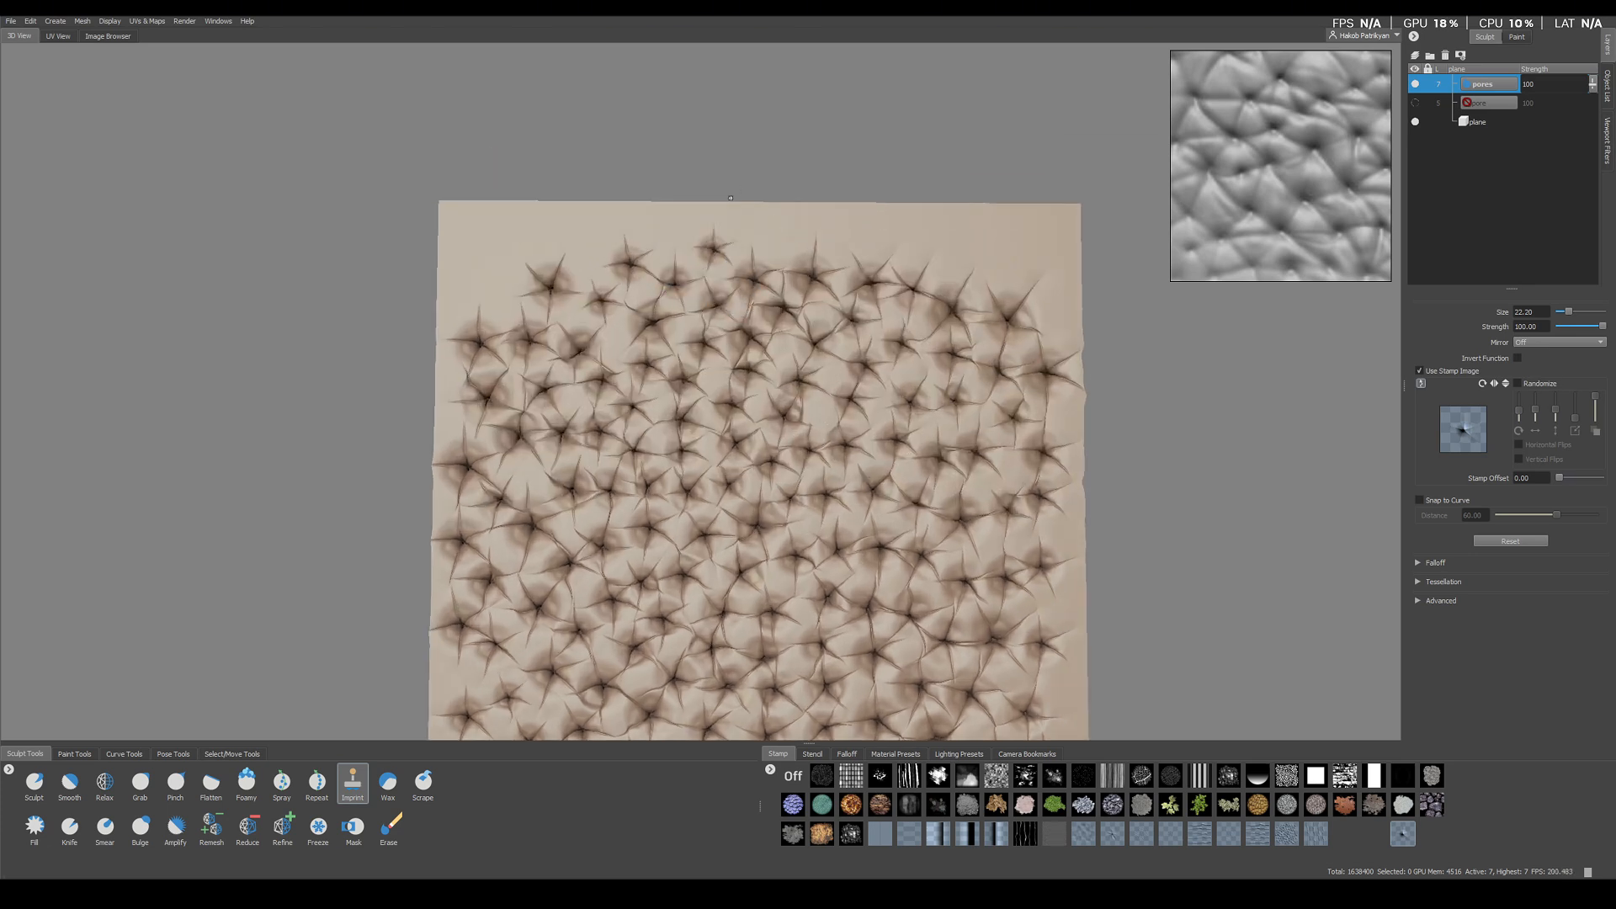
click(587, 252)
click(482, 271)
click(775, 245)
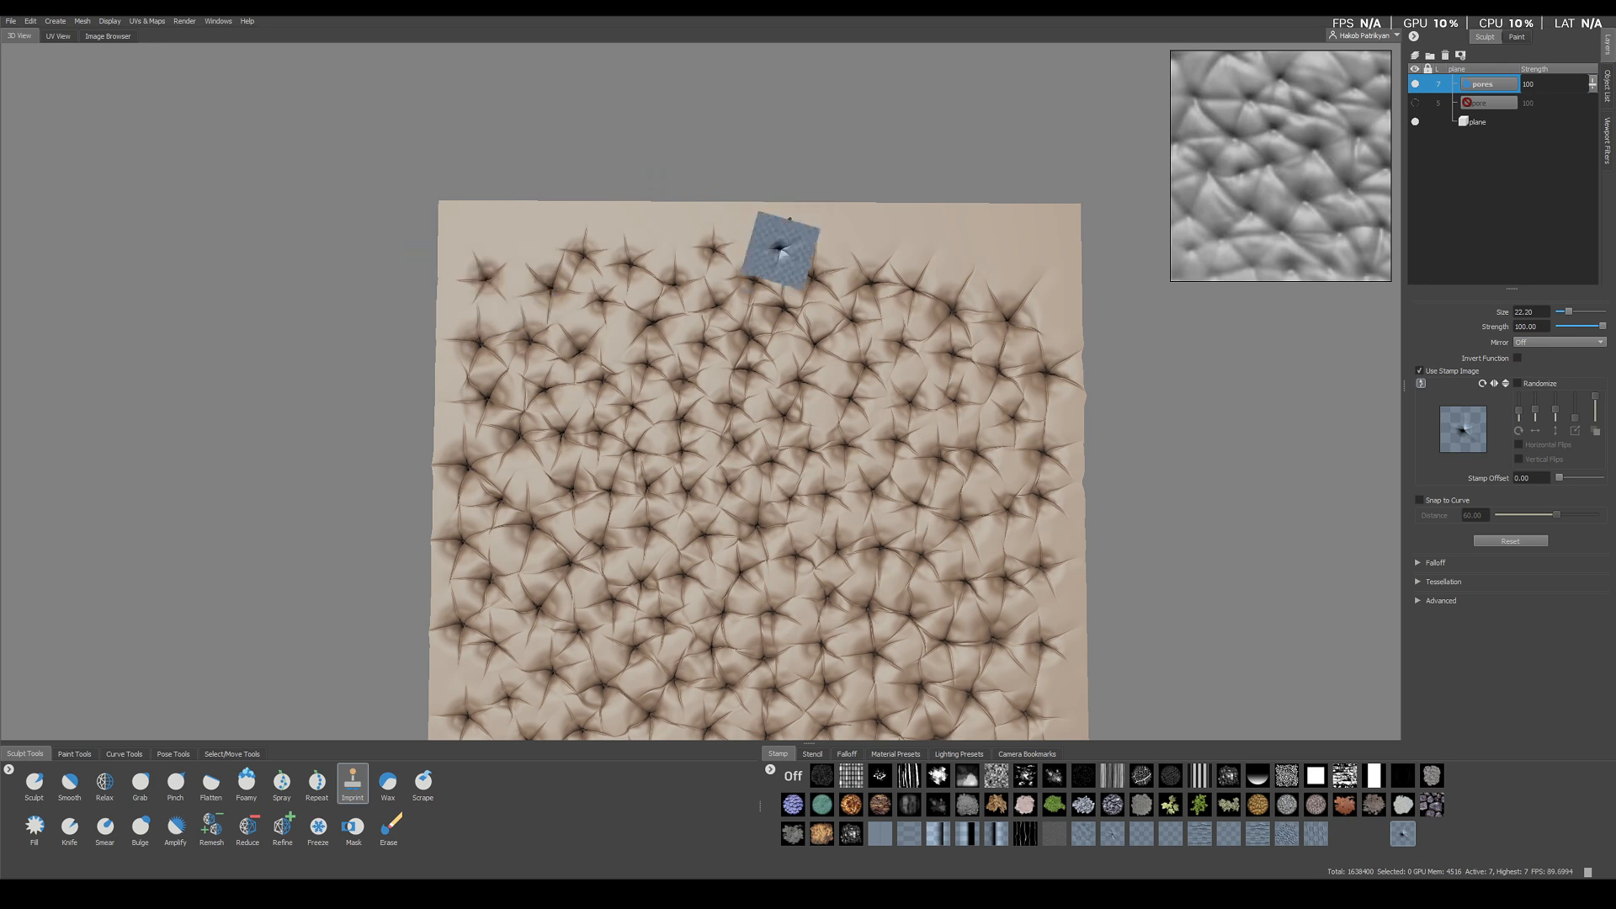
click(850, 231)
click(930, 249)
click(994, 242)
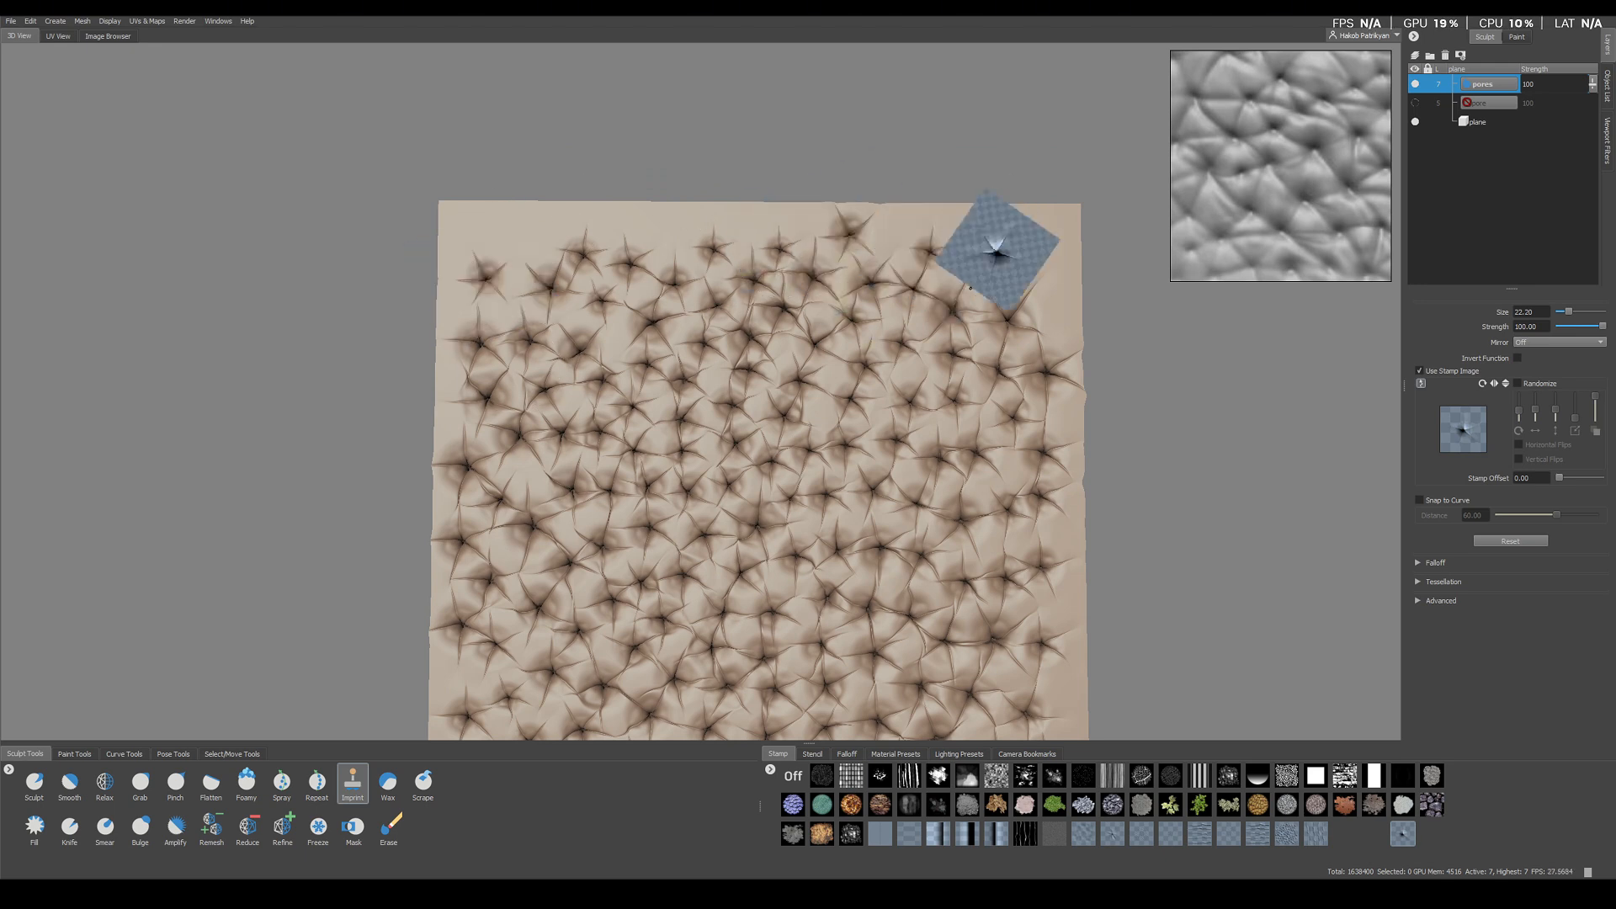
click(1047, 238)
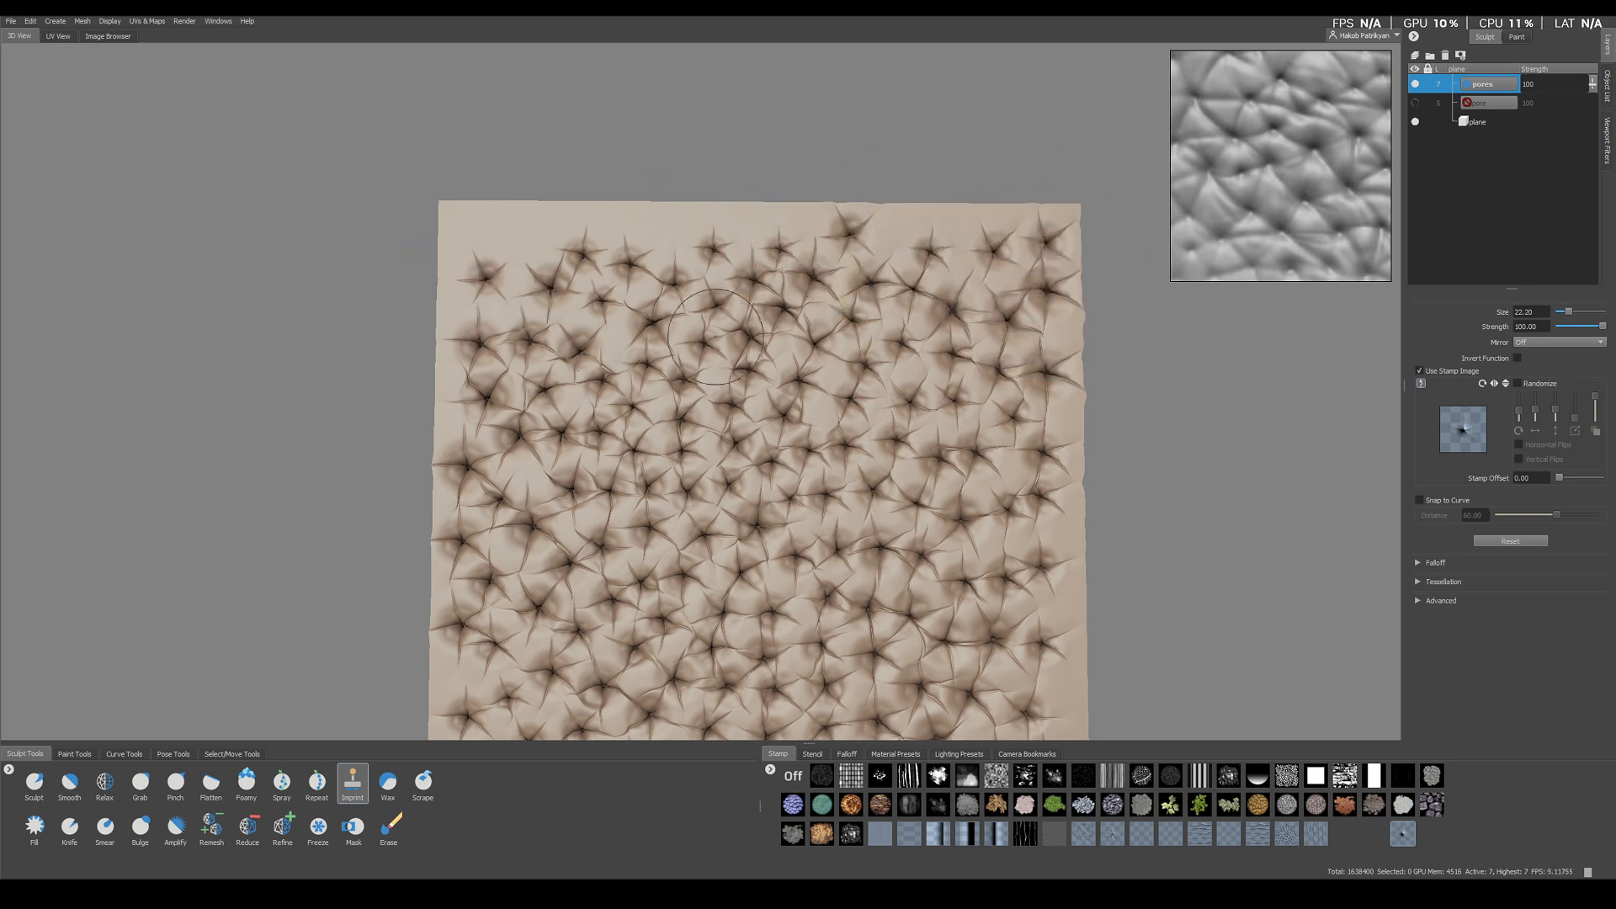
Fill the remaining gaps along the plane's top edge with pores and imprint one more near the lower right edge
click(517, 247)
click(656, 232)
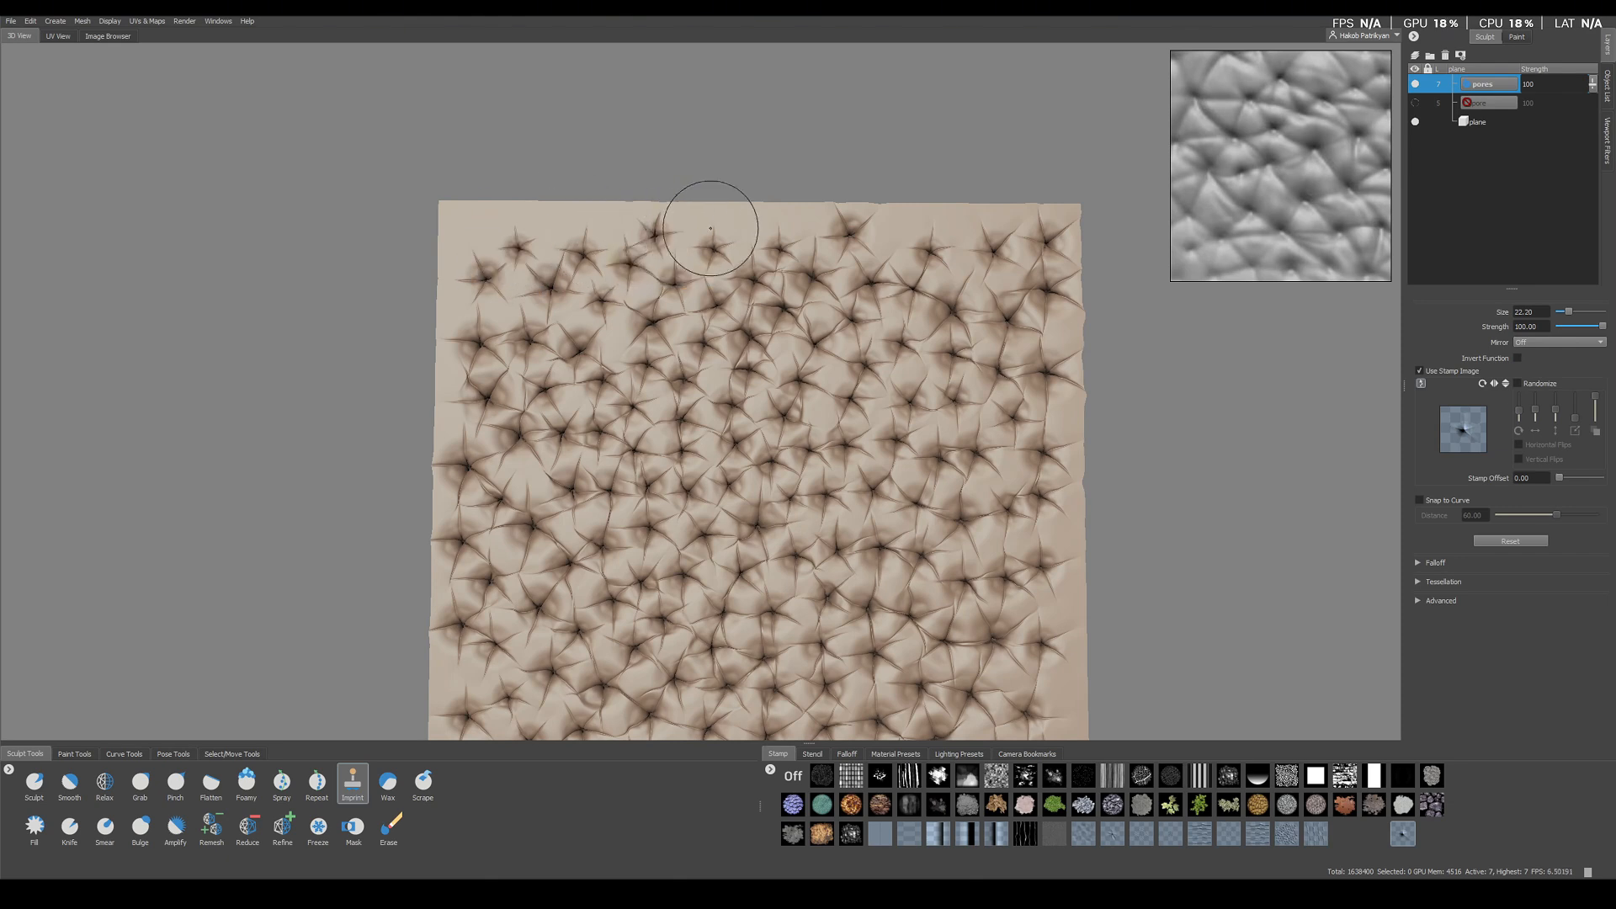
drag(752, 225, 797, 225)
alt+middle_drag(817, 423, 846, 218)
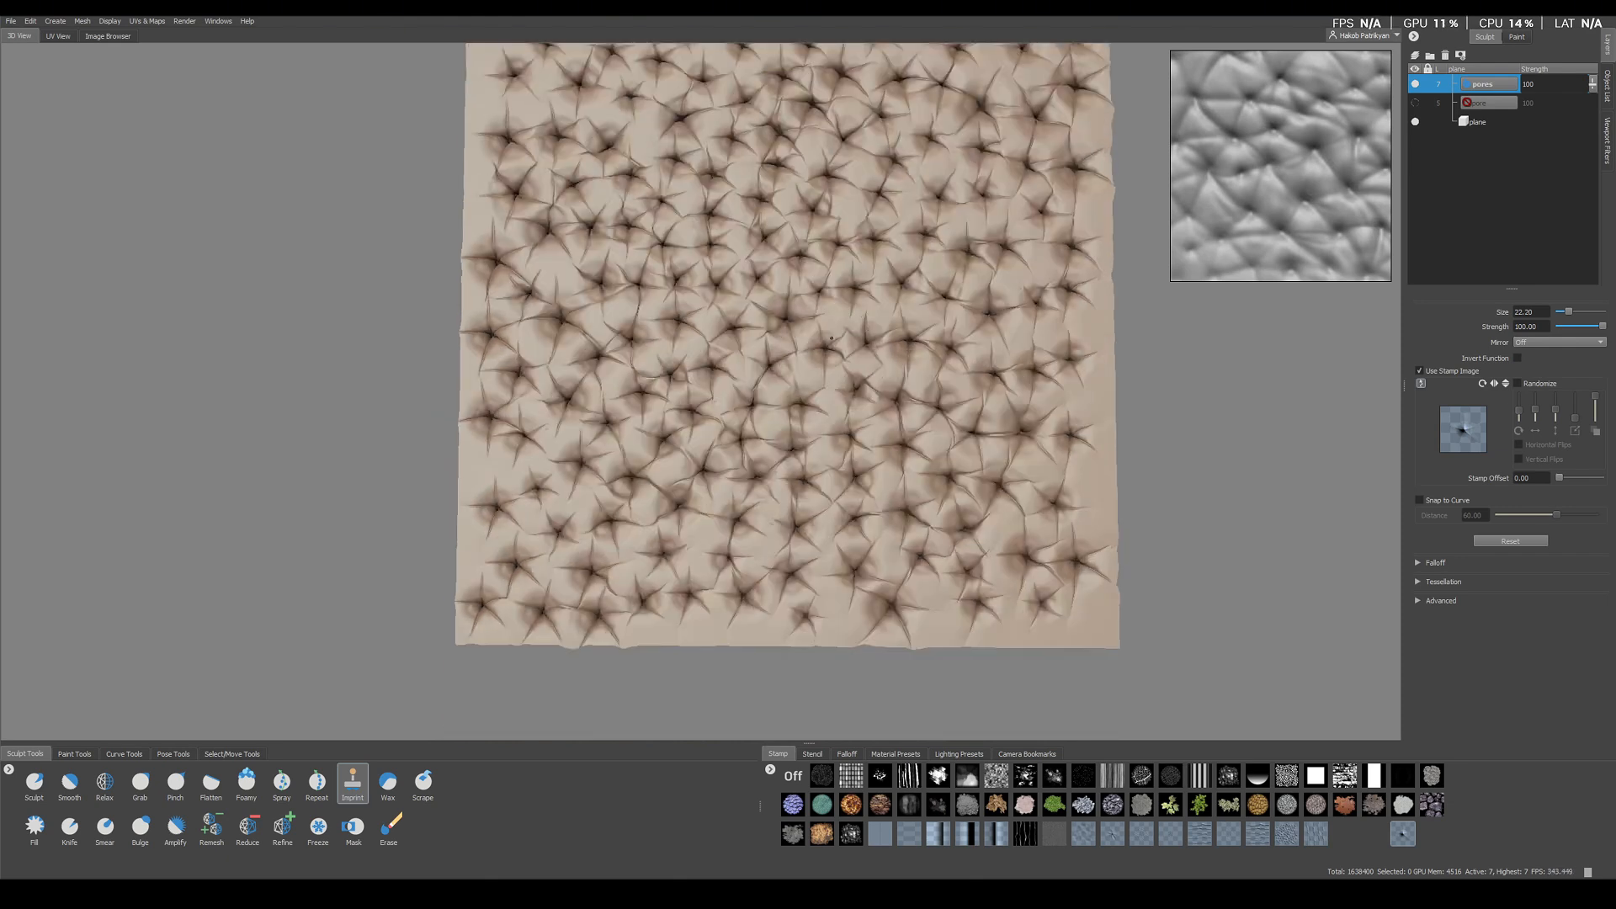
drag(1091, 485, 1119, 518)
alt+right_drag(1010, 480, 749, 394)
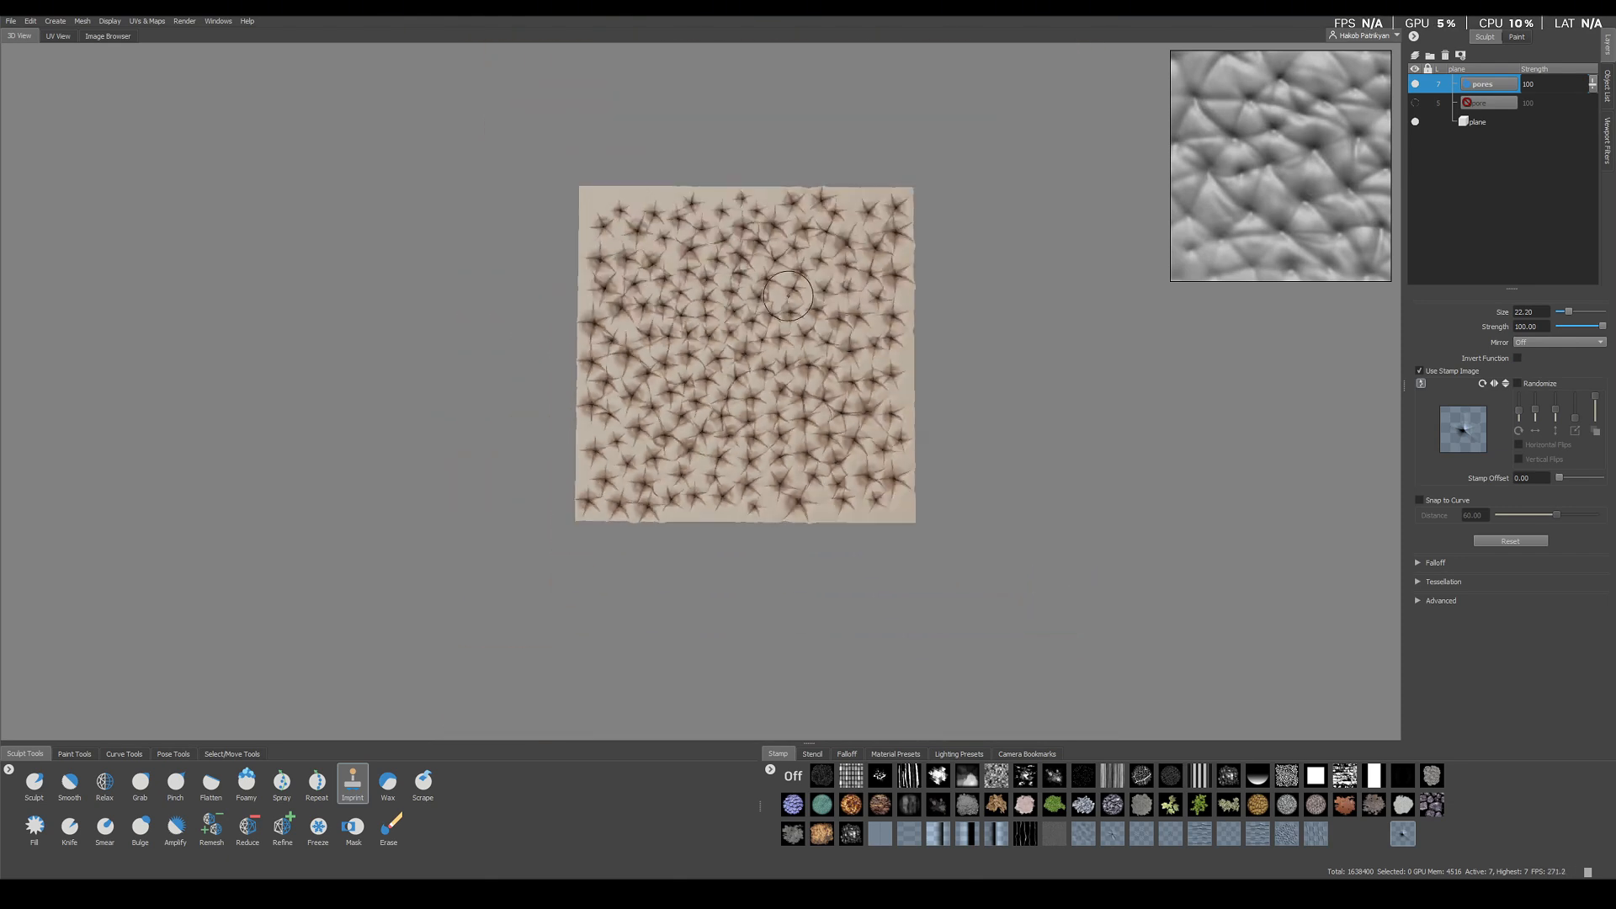
alt+middle_drag(749, 394, 752, 448)
alt+right_drag(751, 448, 876, 487)
alt+middle_drag(875, 487, 788, 411)
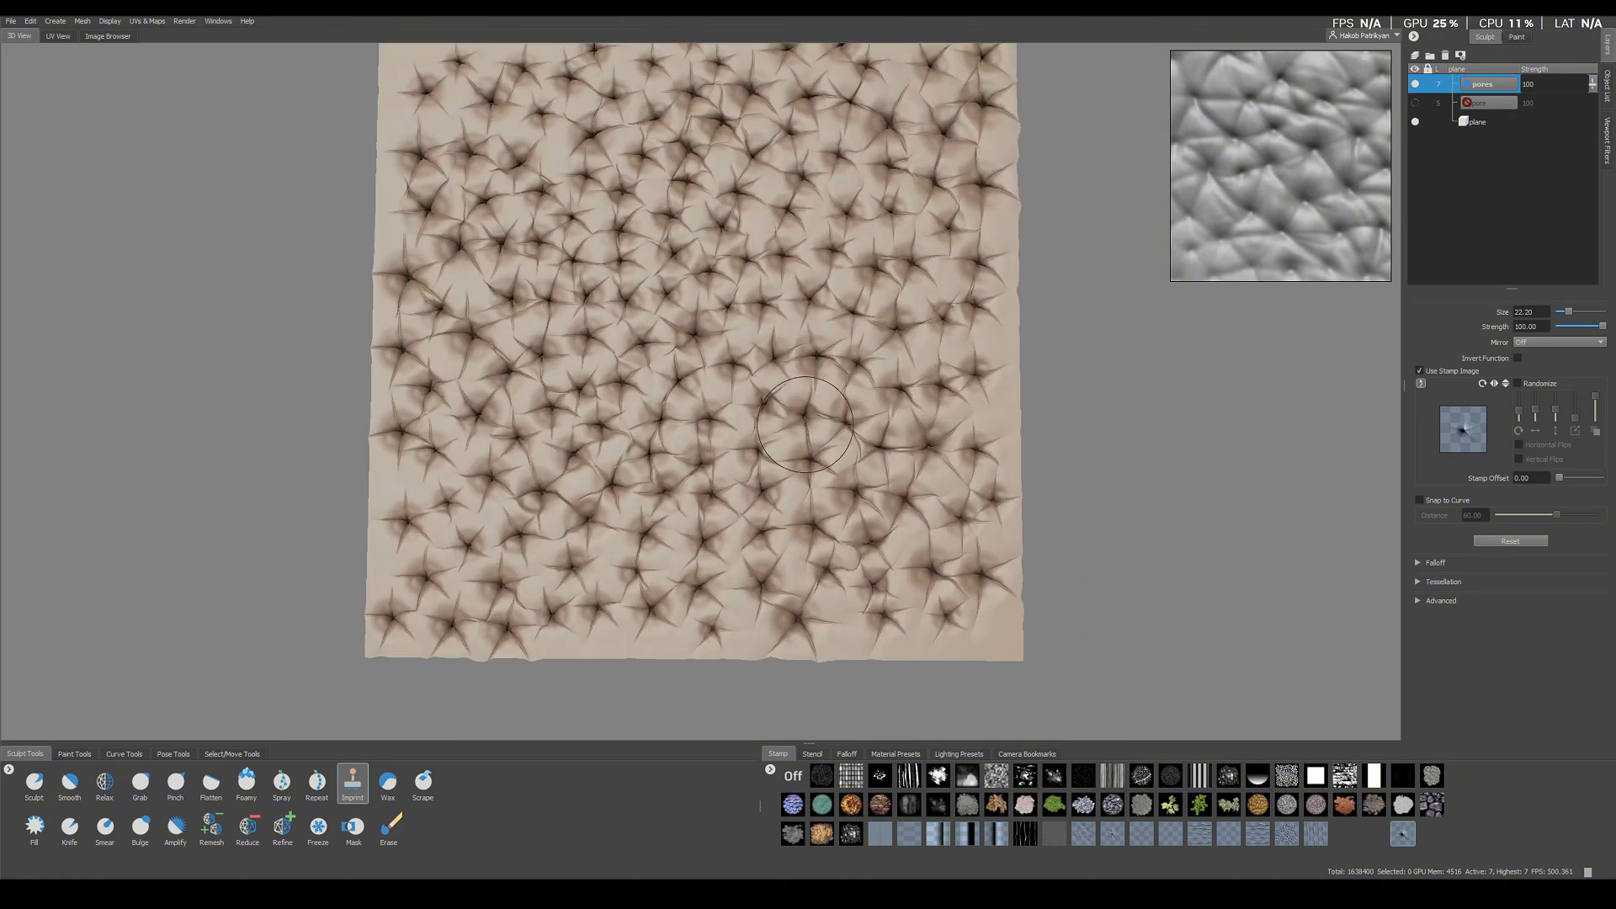
alt+right_drag(788, 411, 783, 361)
alt+middle_drag(783, 361, 786, 392)
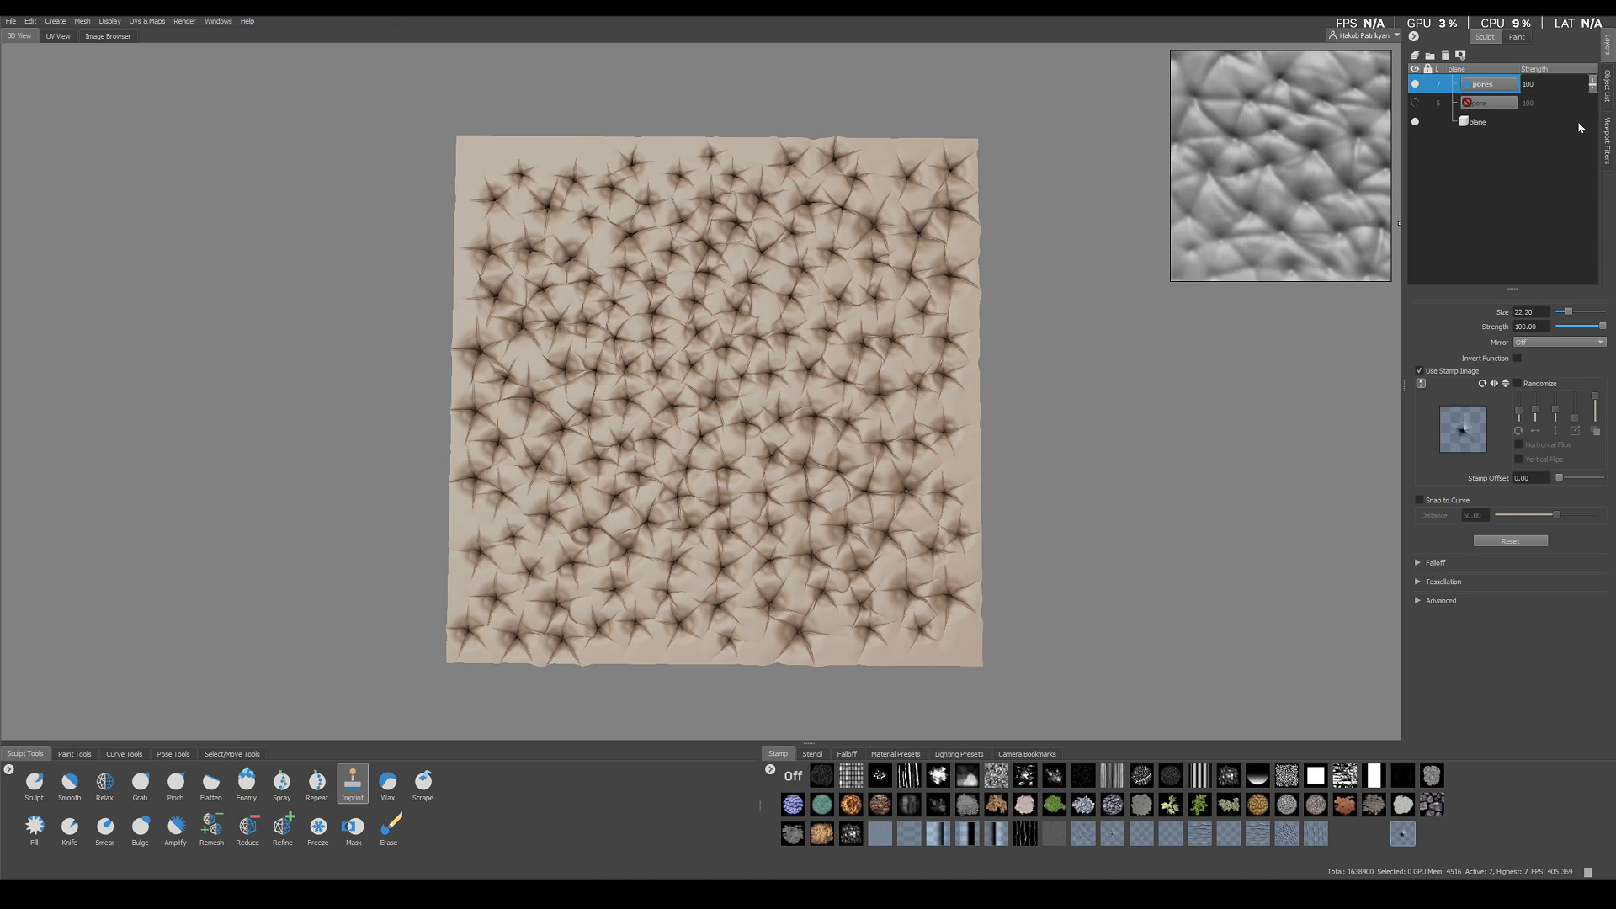
Unhide the bake mesh and set up a new texture map extraction that generates a Vector Displacement Map
click(1609, 86)
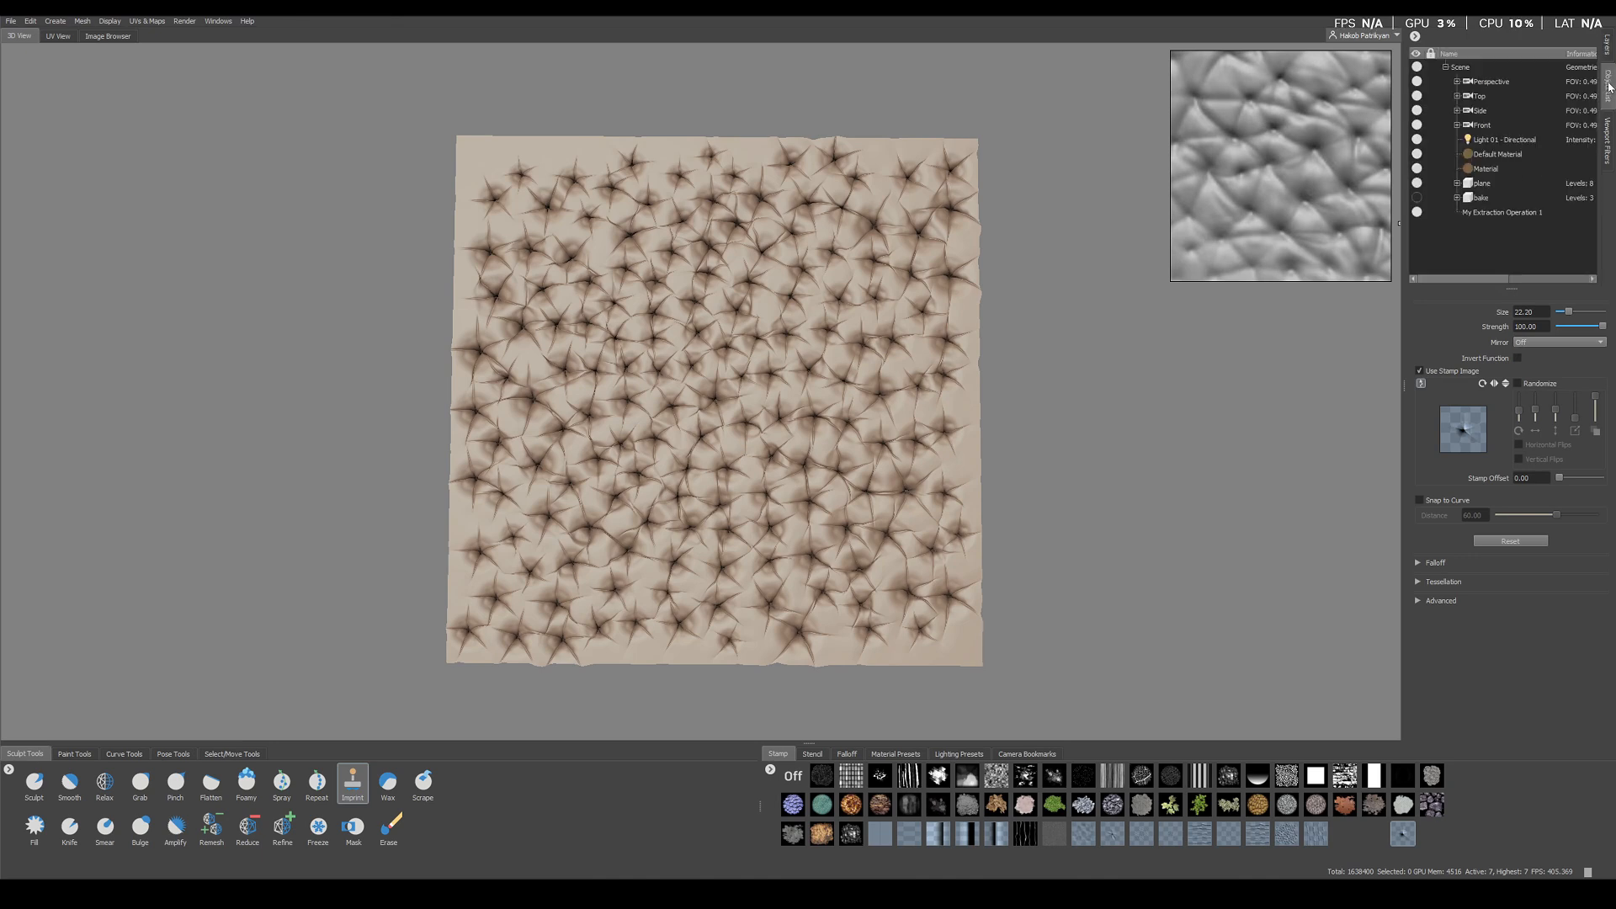
click(1417, 198)
click(153, 22)
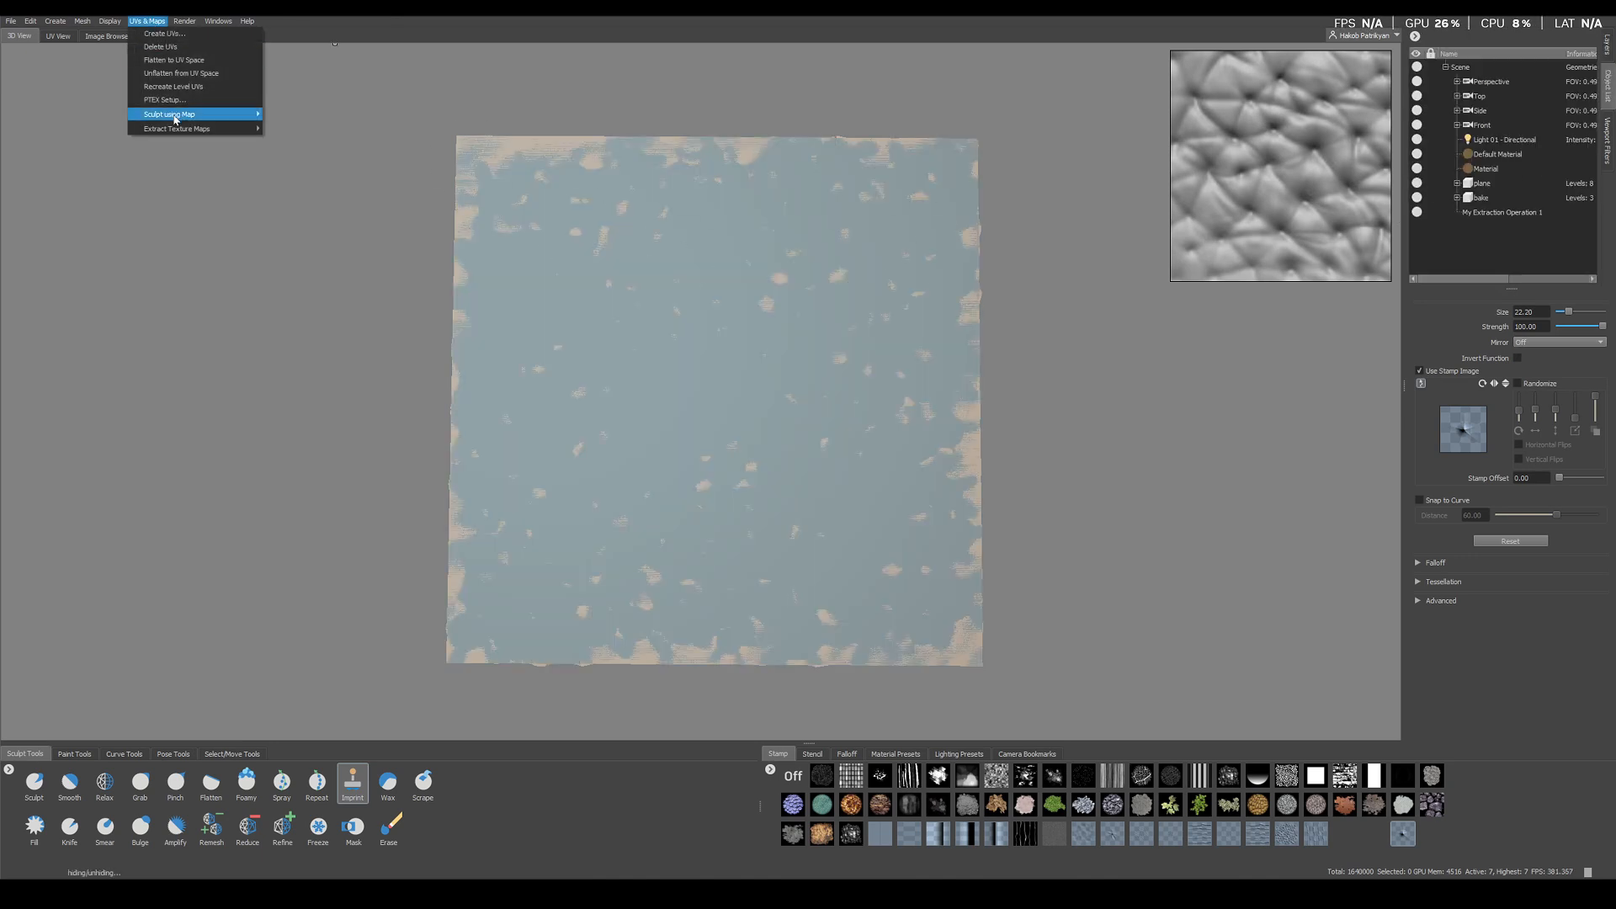
mouse_move(244, 130)
click(316, 146)
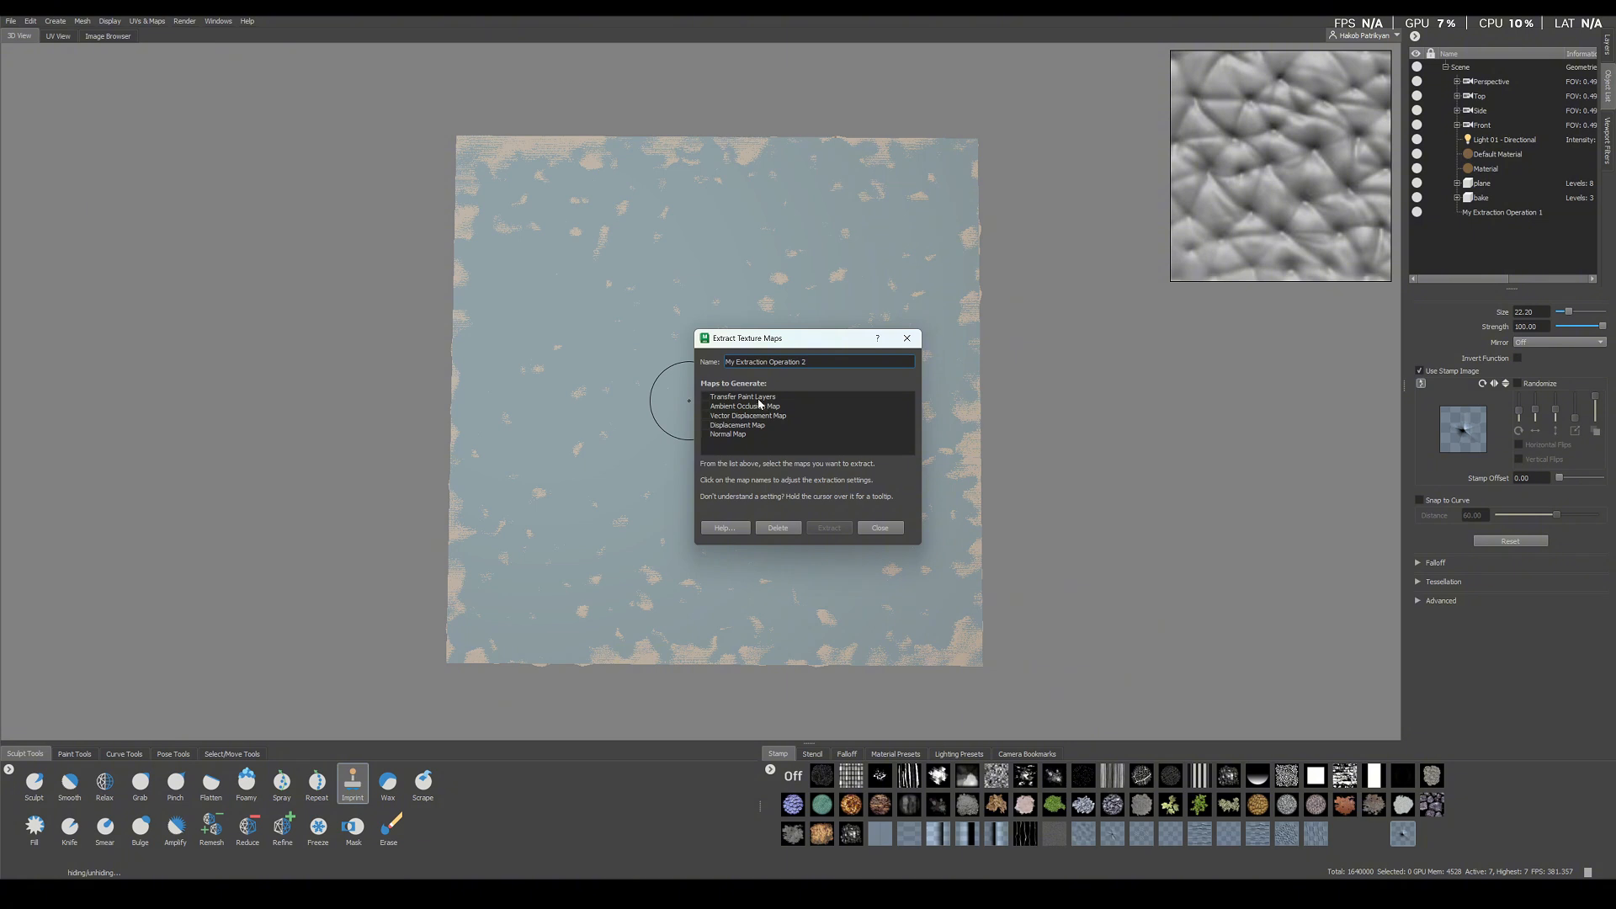
click(729, 416)
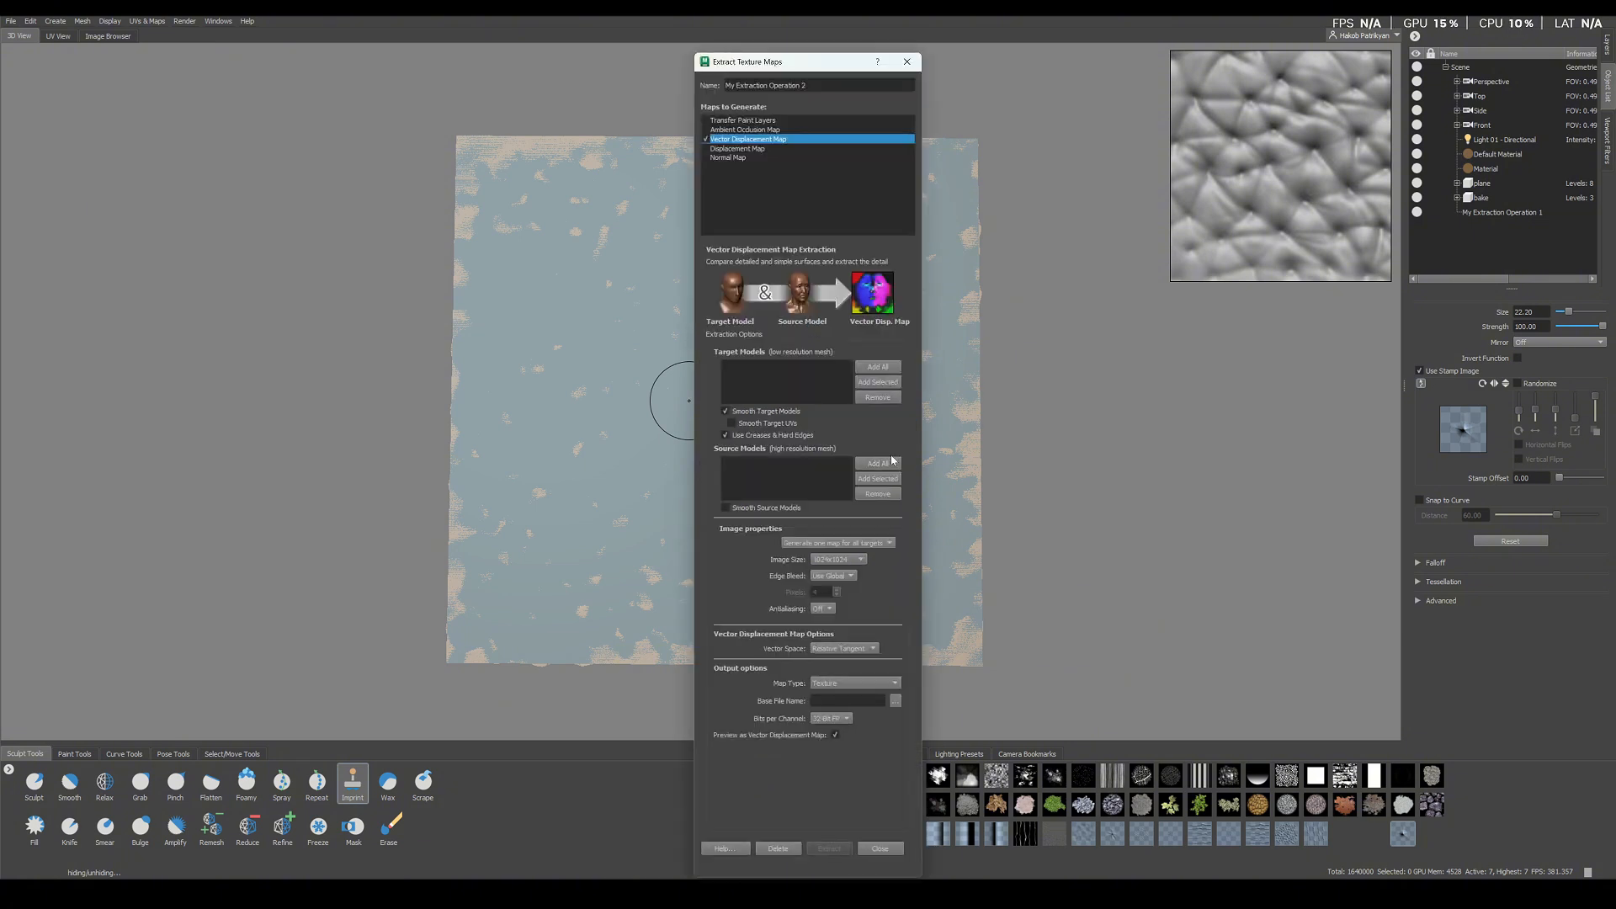
Assign the plane mesh as the extraction's source model and the bake mesh as its target model
click(1480, 183)
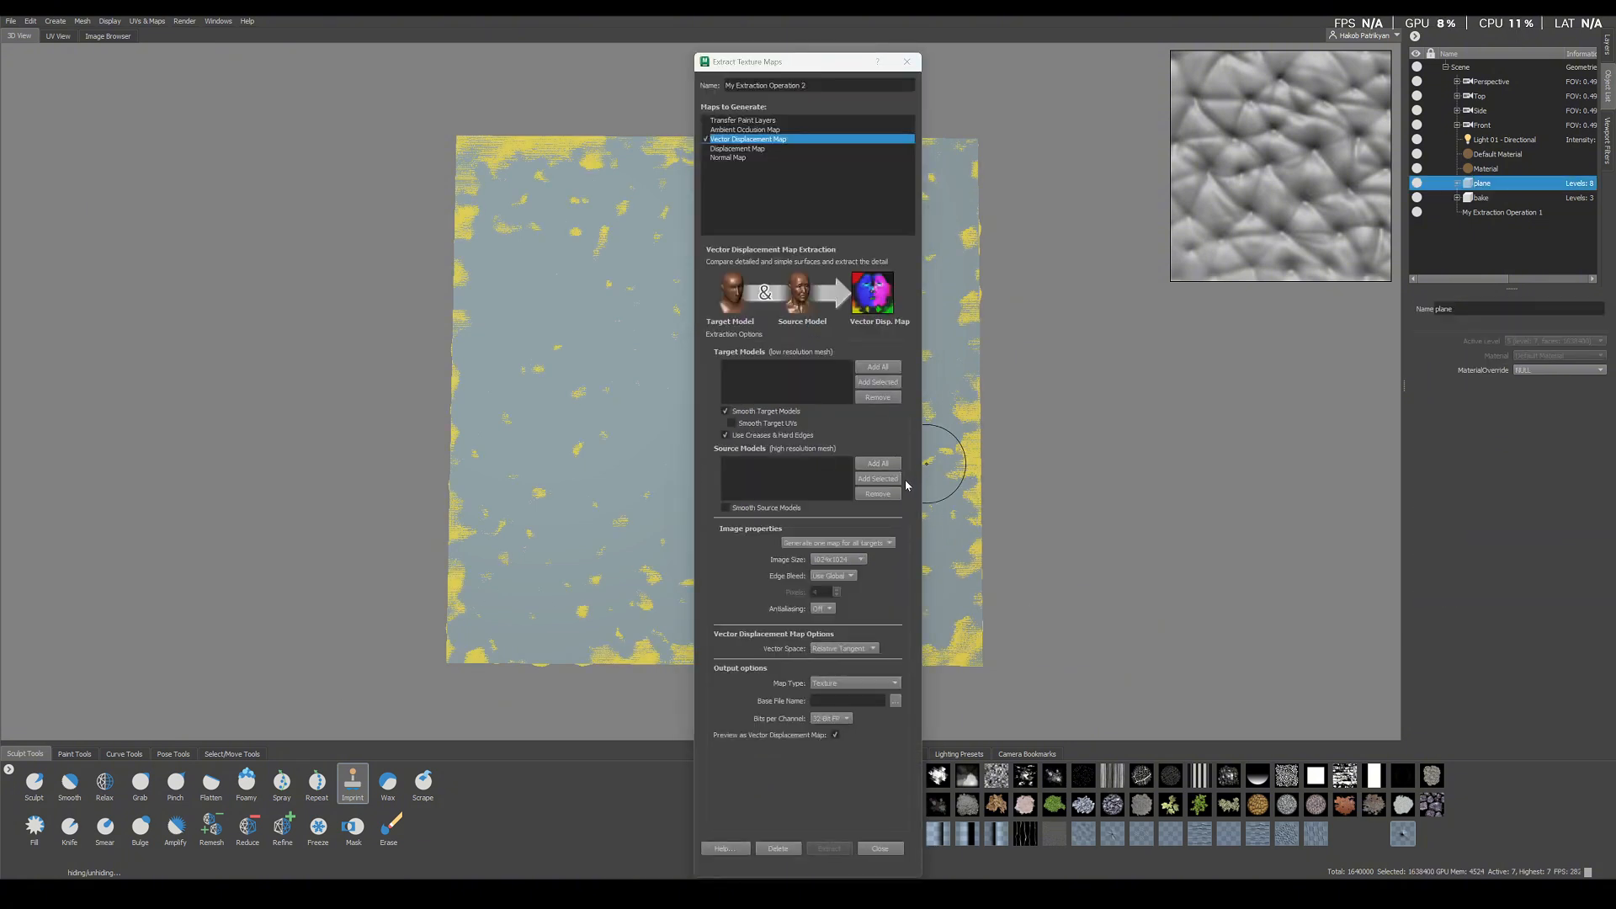
click(879, 480)
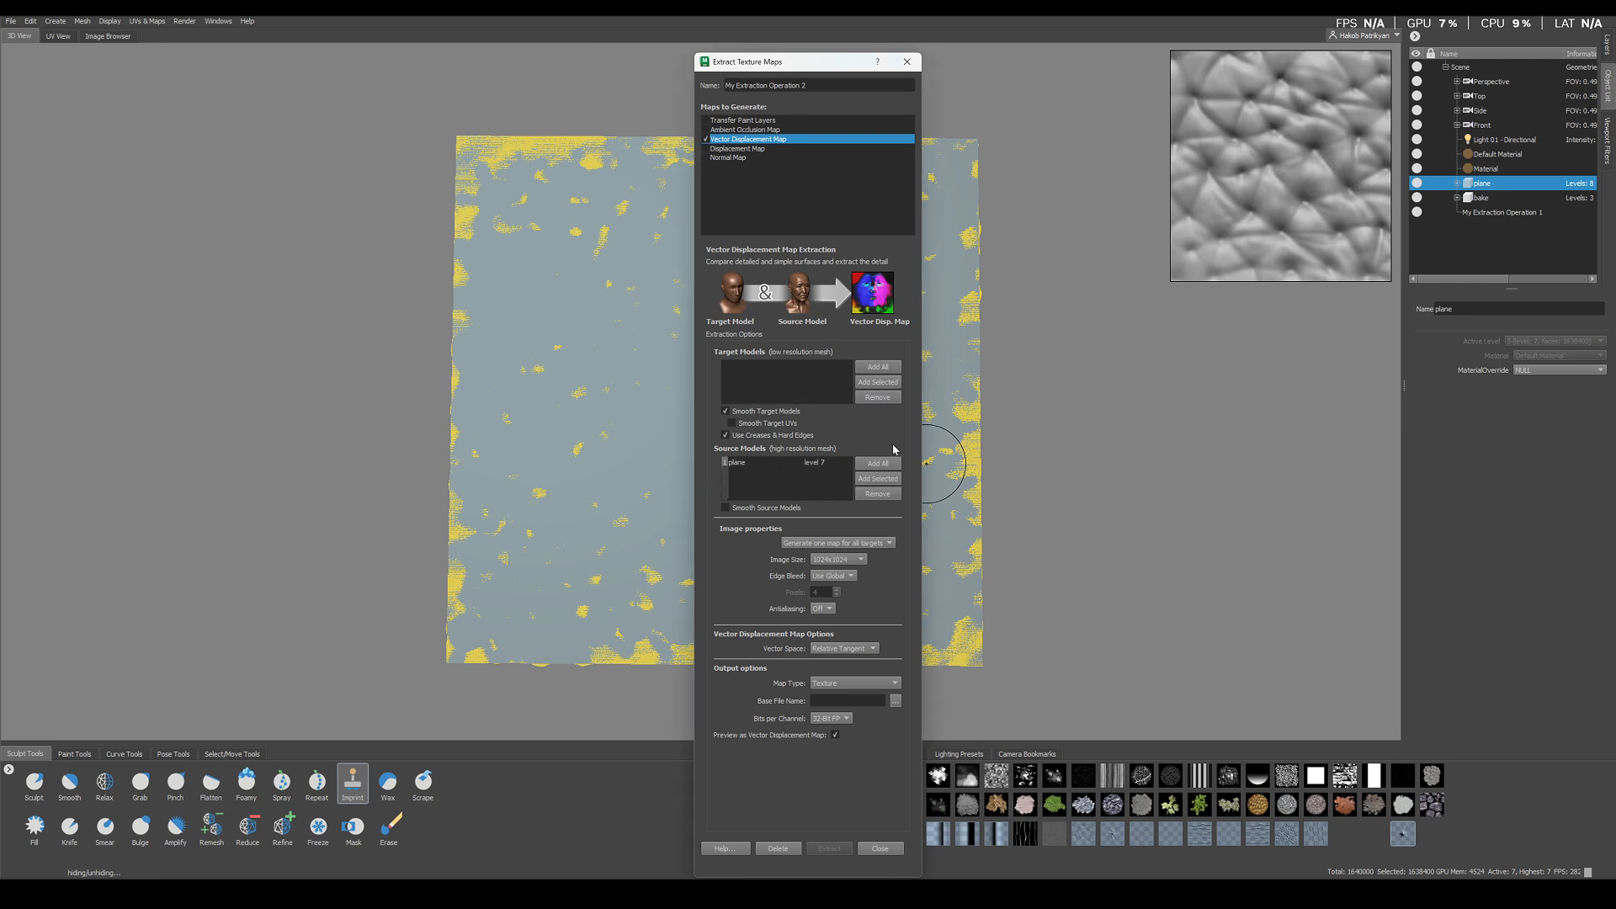
click(1481, 198)
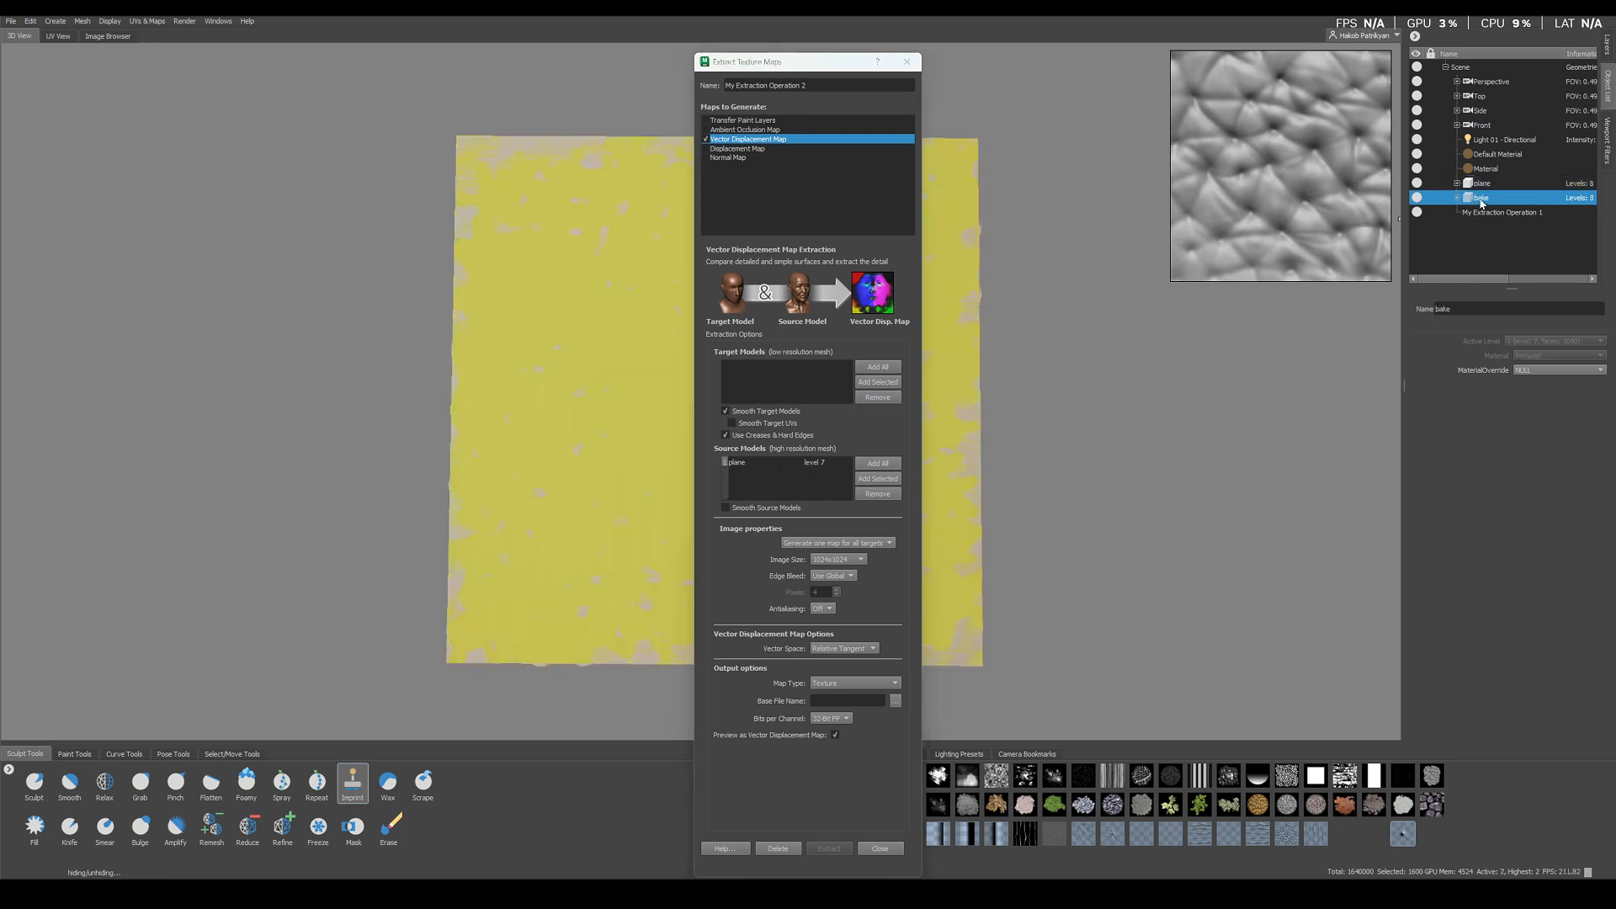
click(878, 383)
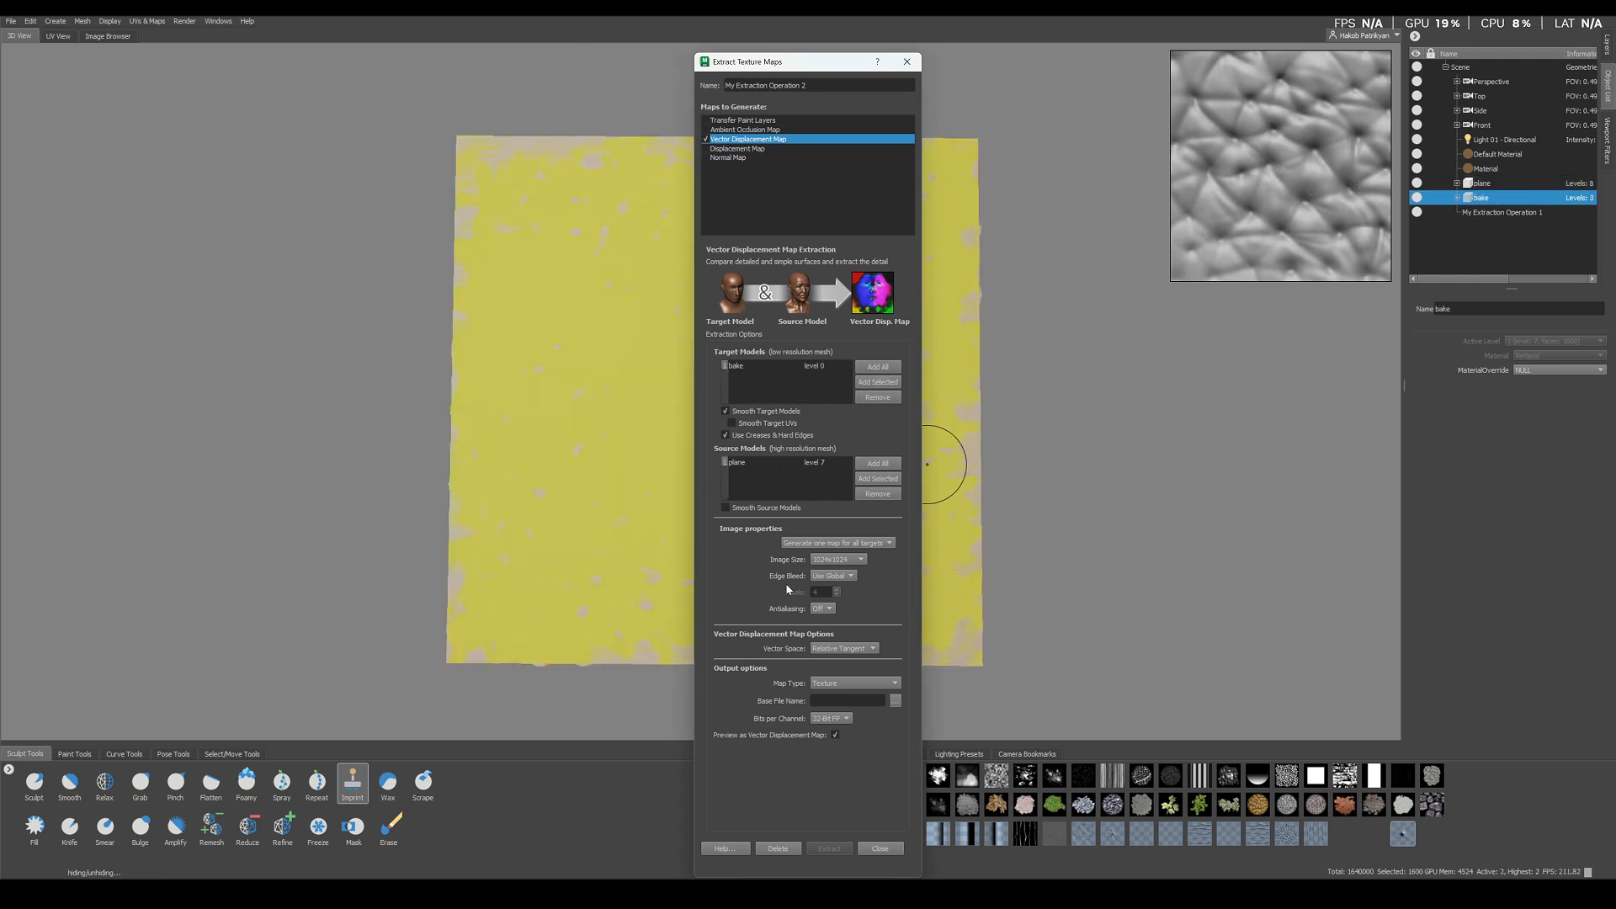
Set the image size to 2048x2048, turn off the vector displacement preview, and save the output as pores1 with the _vdm suffix added
click(838, 560)
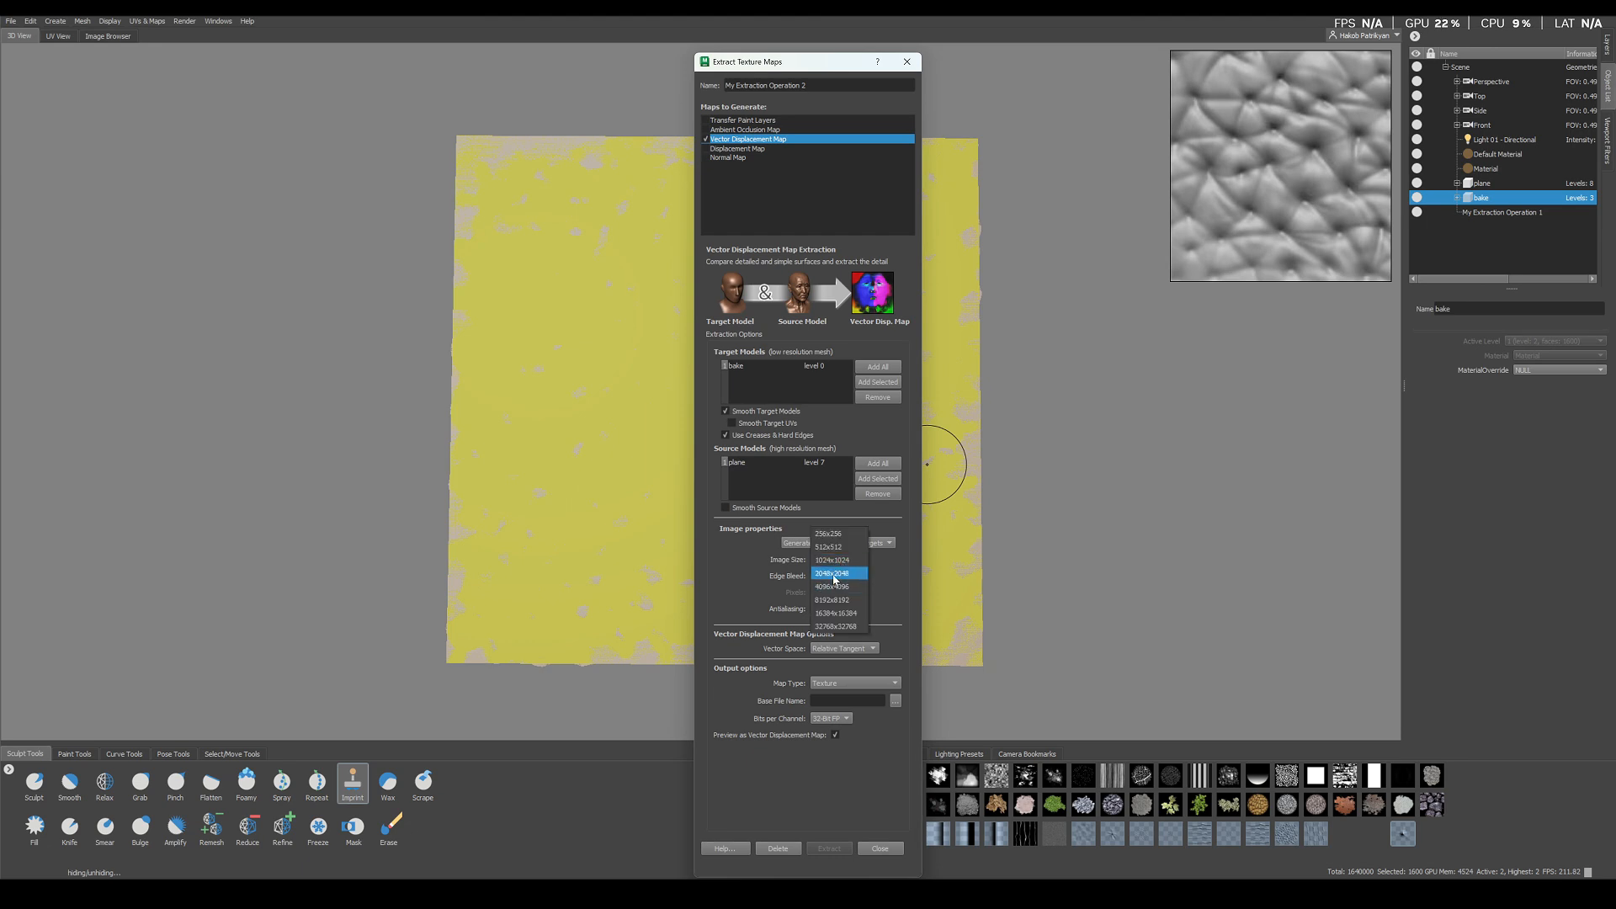
click(837, 574)
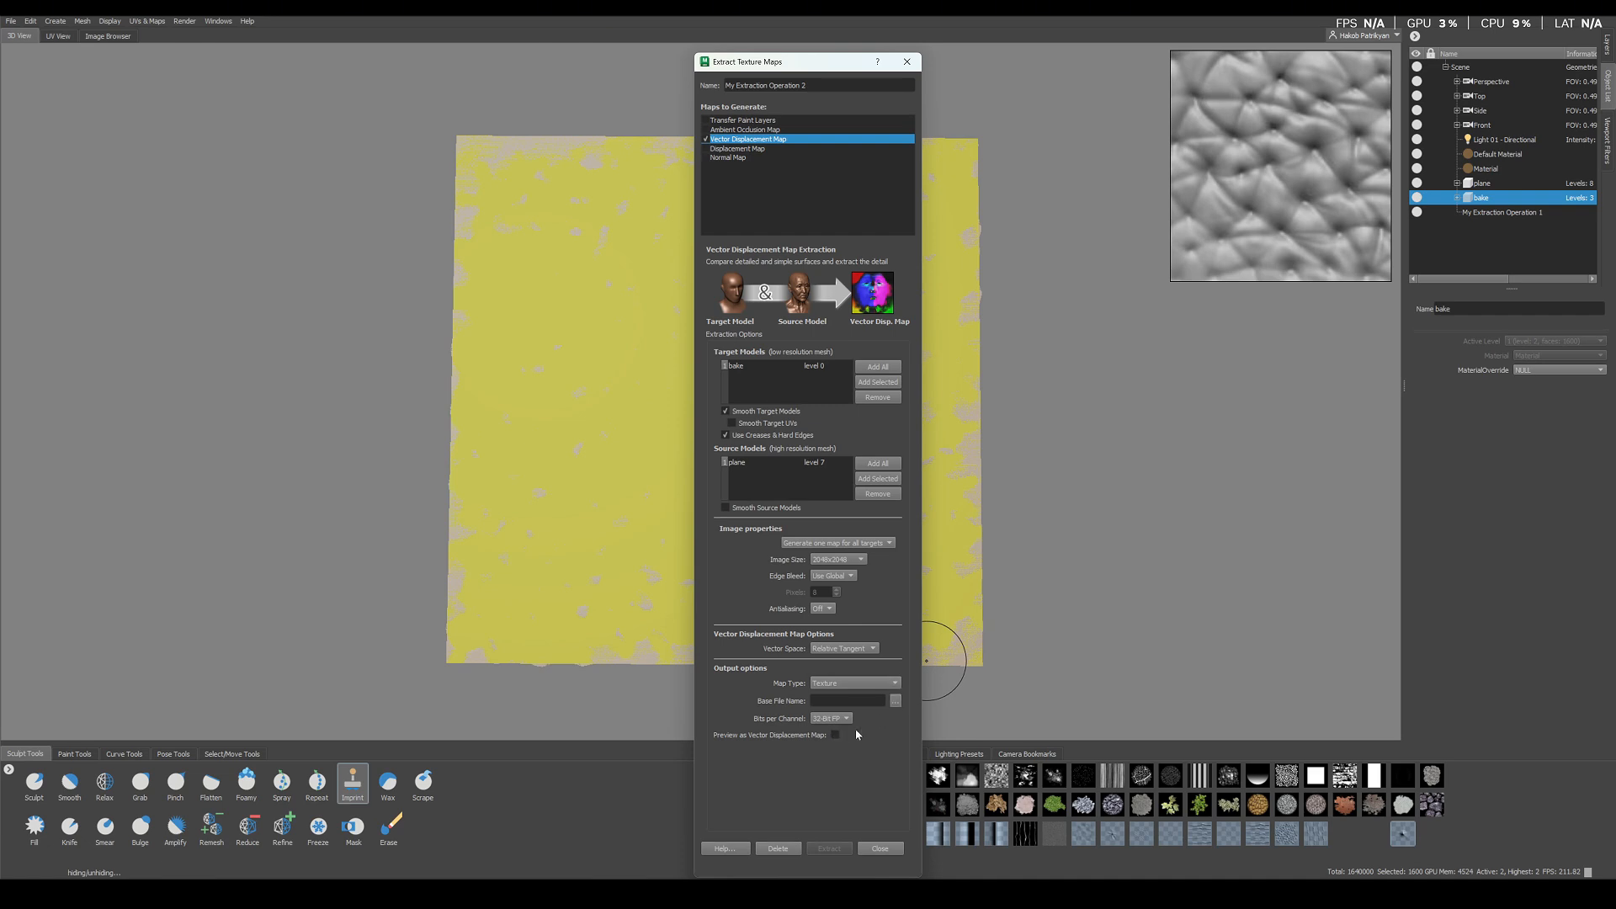
click(896, 701)
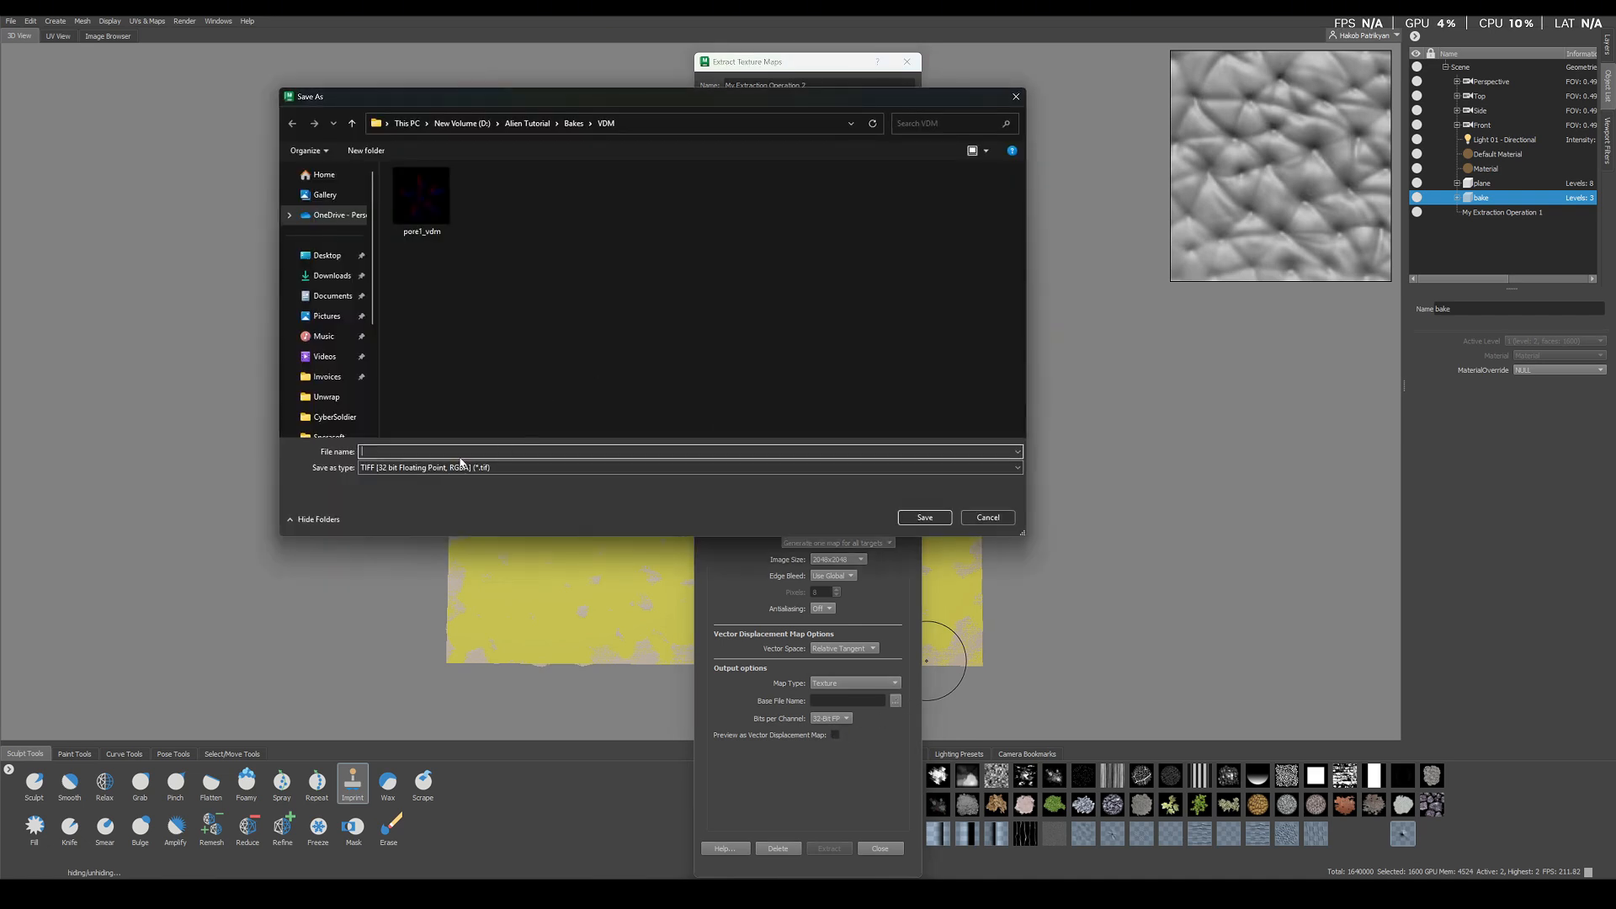
text(pores1)
click(908, 518)
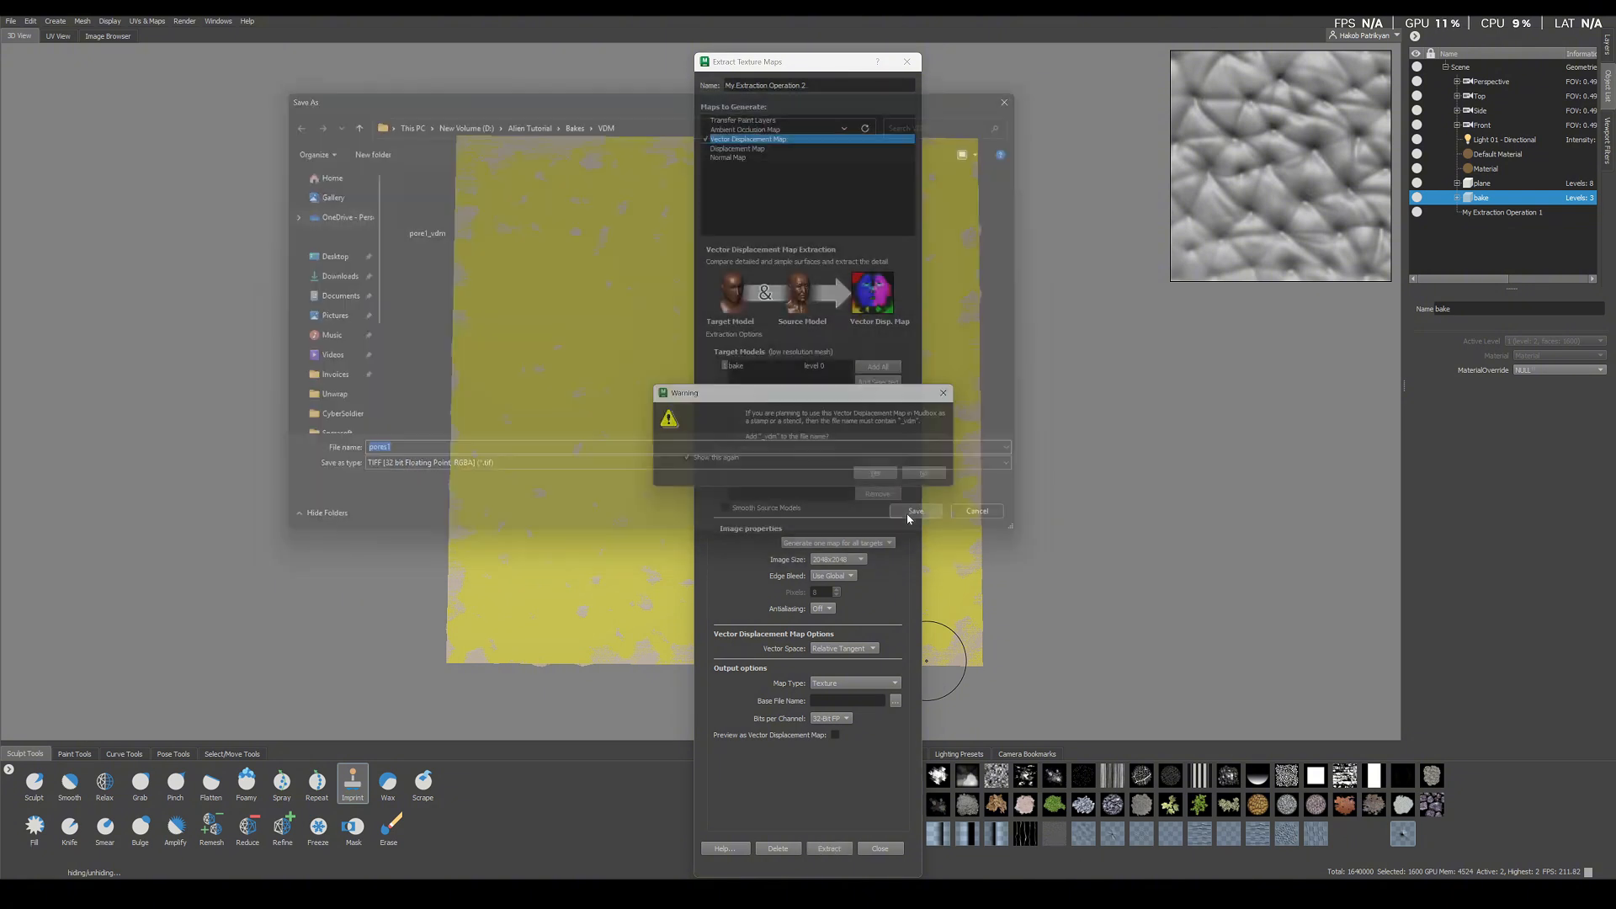
click(882, 481)
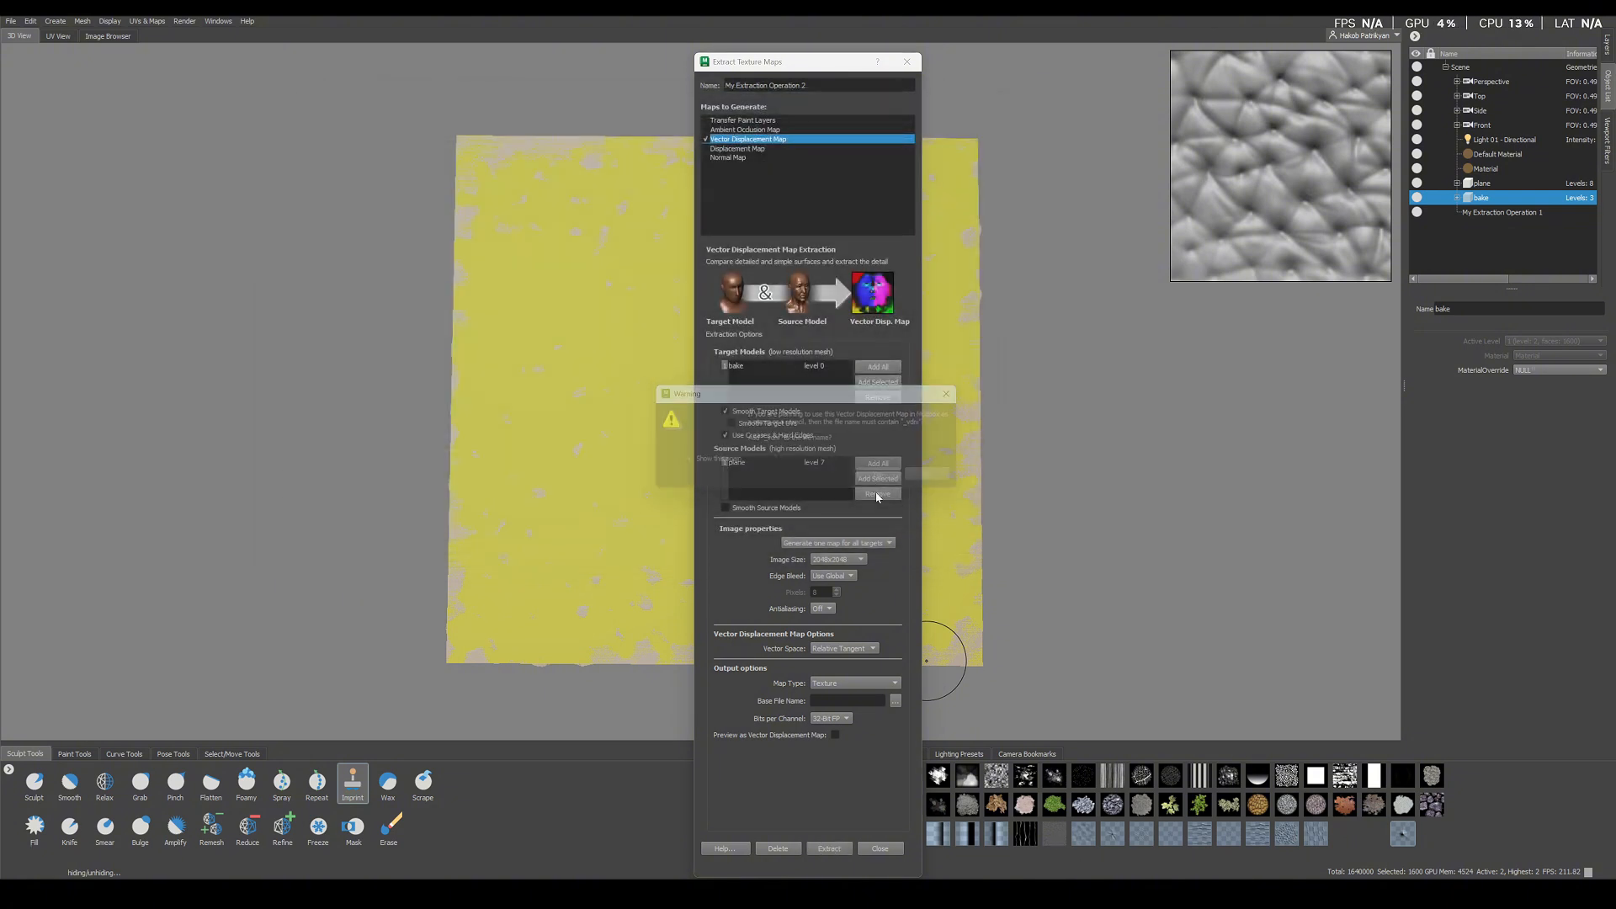
Extract the vector displacement map, dismiss the extraction results, and hide the bake mesh again
click(829, 849)
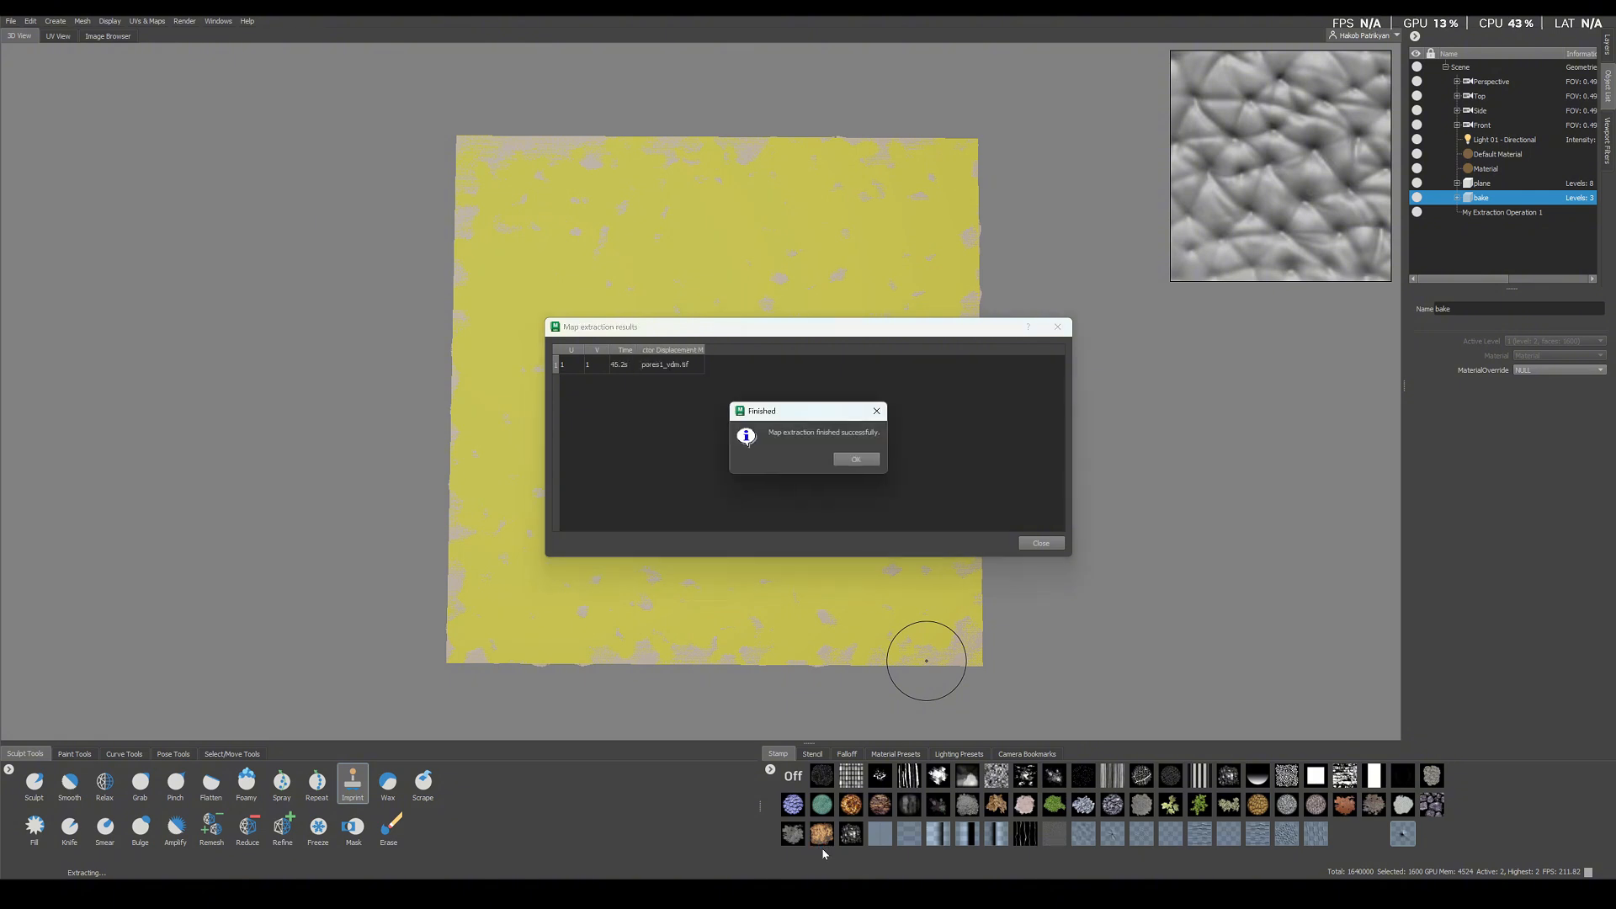
click(857, 461)
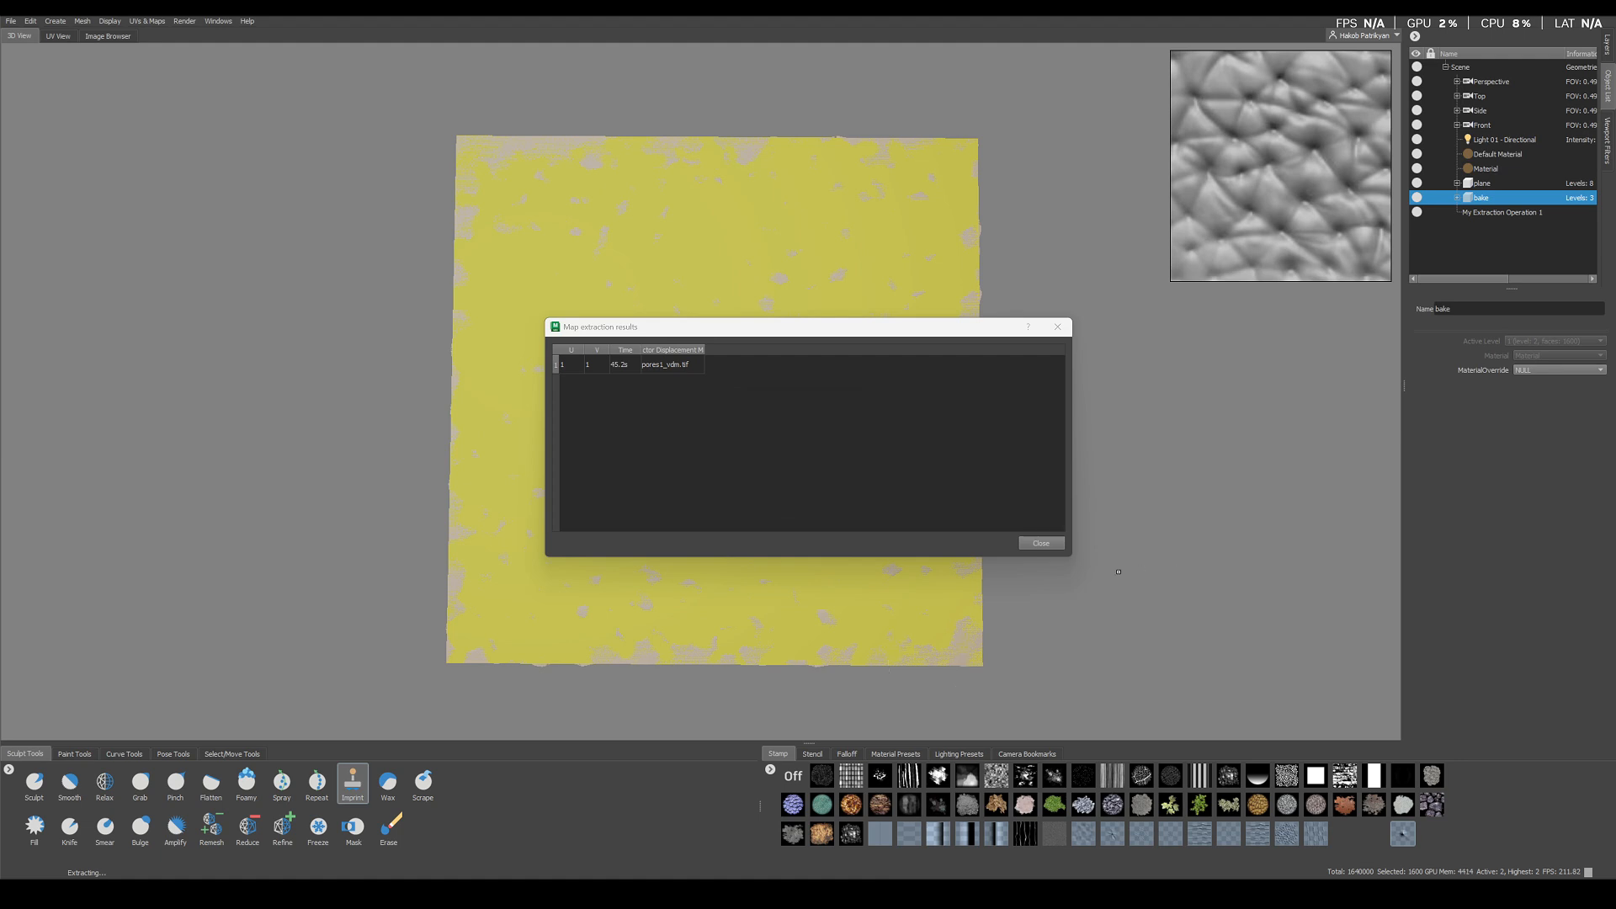
click(1041, 544)
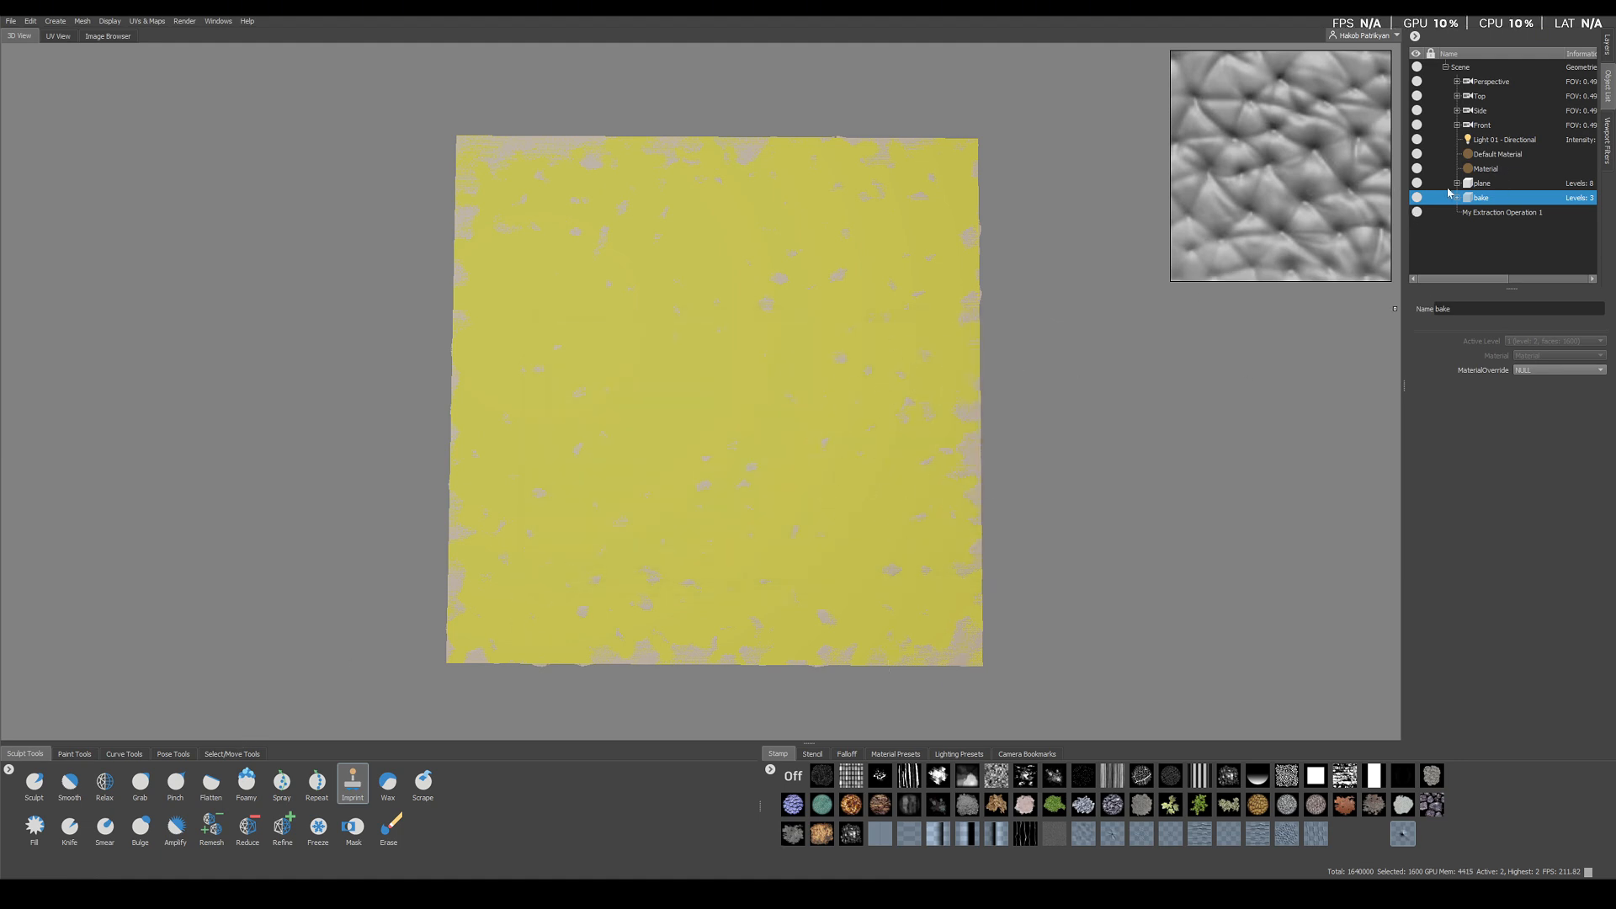
click(1417, 198)
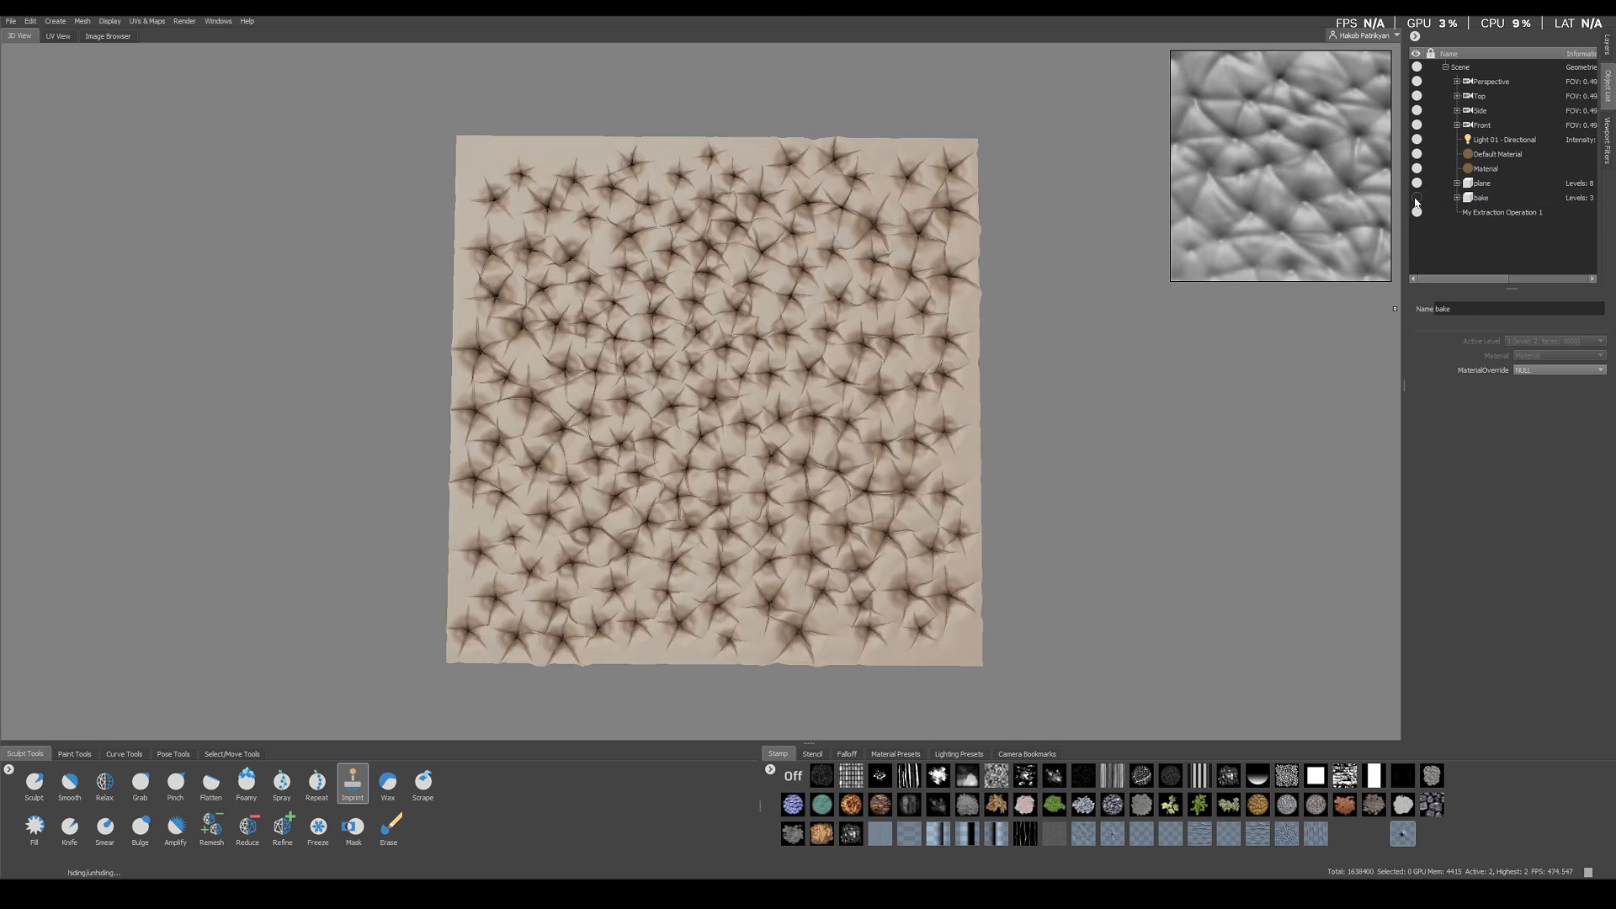
Hide the plane's pores layer and create a new sculpt layer above it
click(1475, 185)
click(1604, 44)
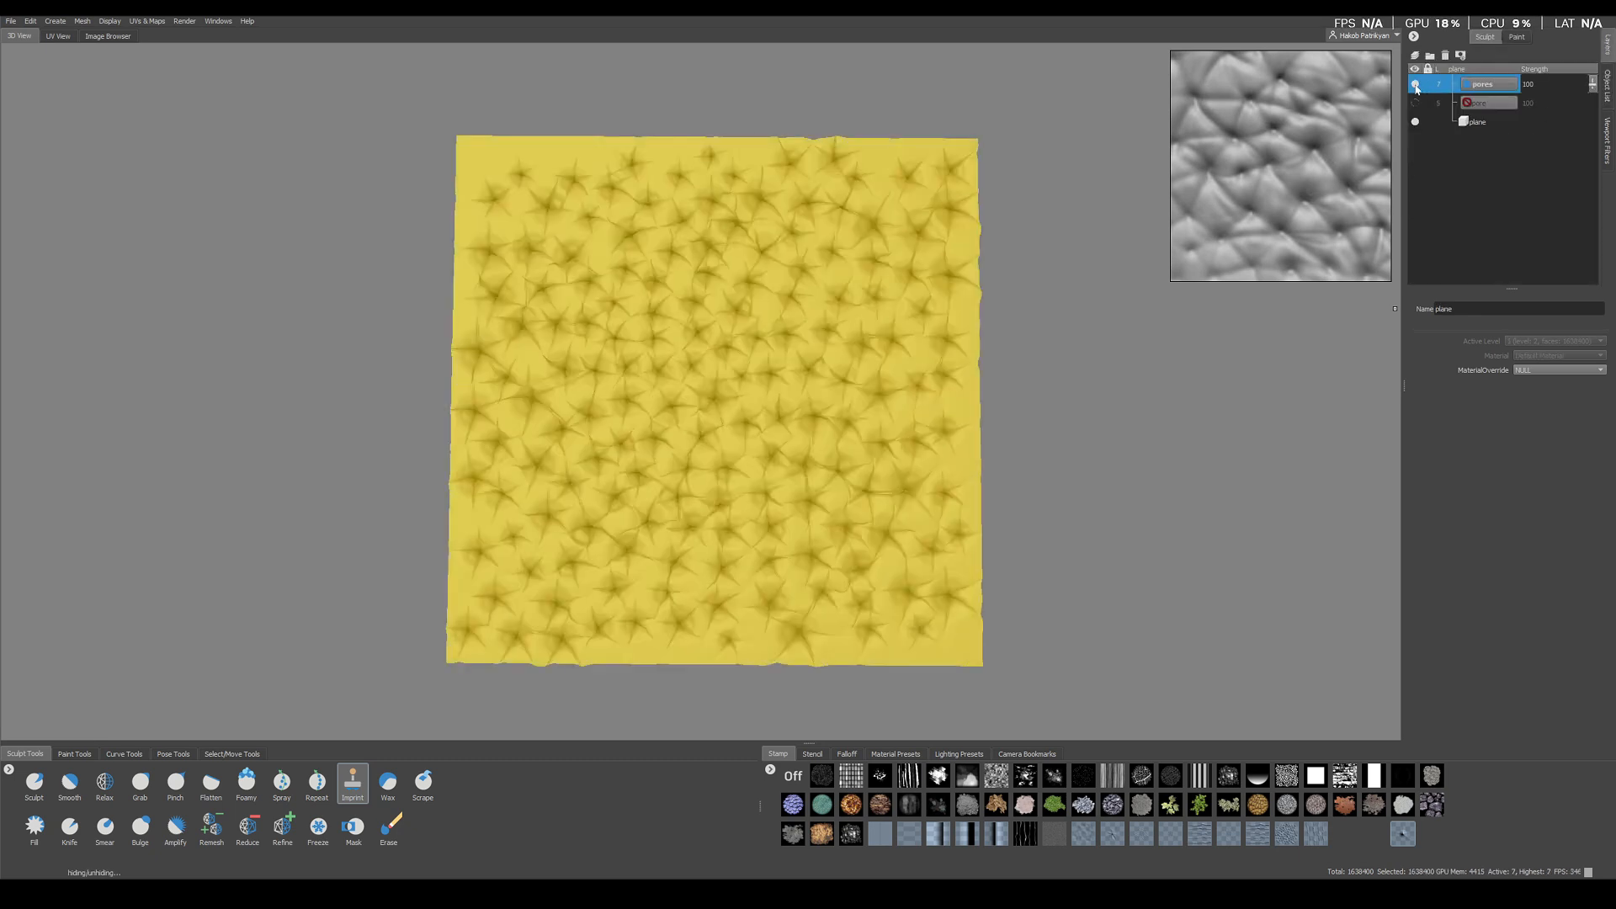
right_click(1462, 184)
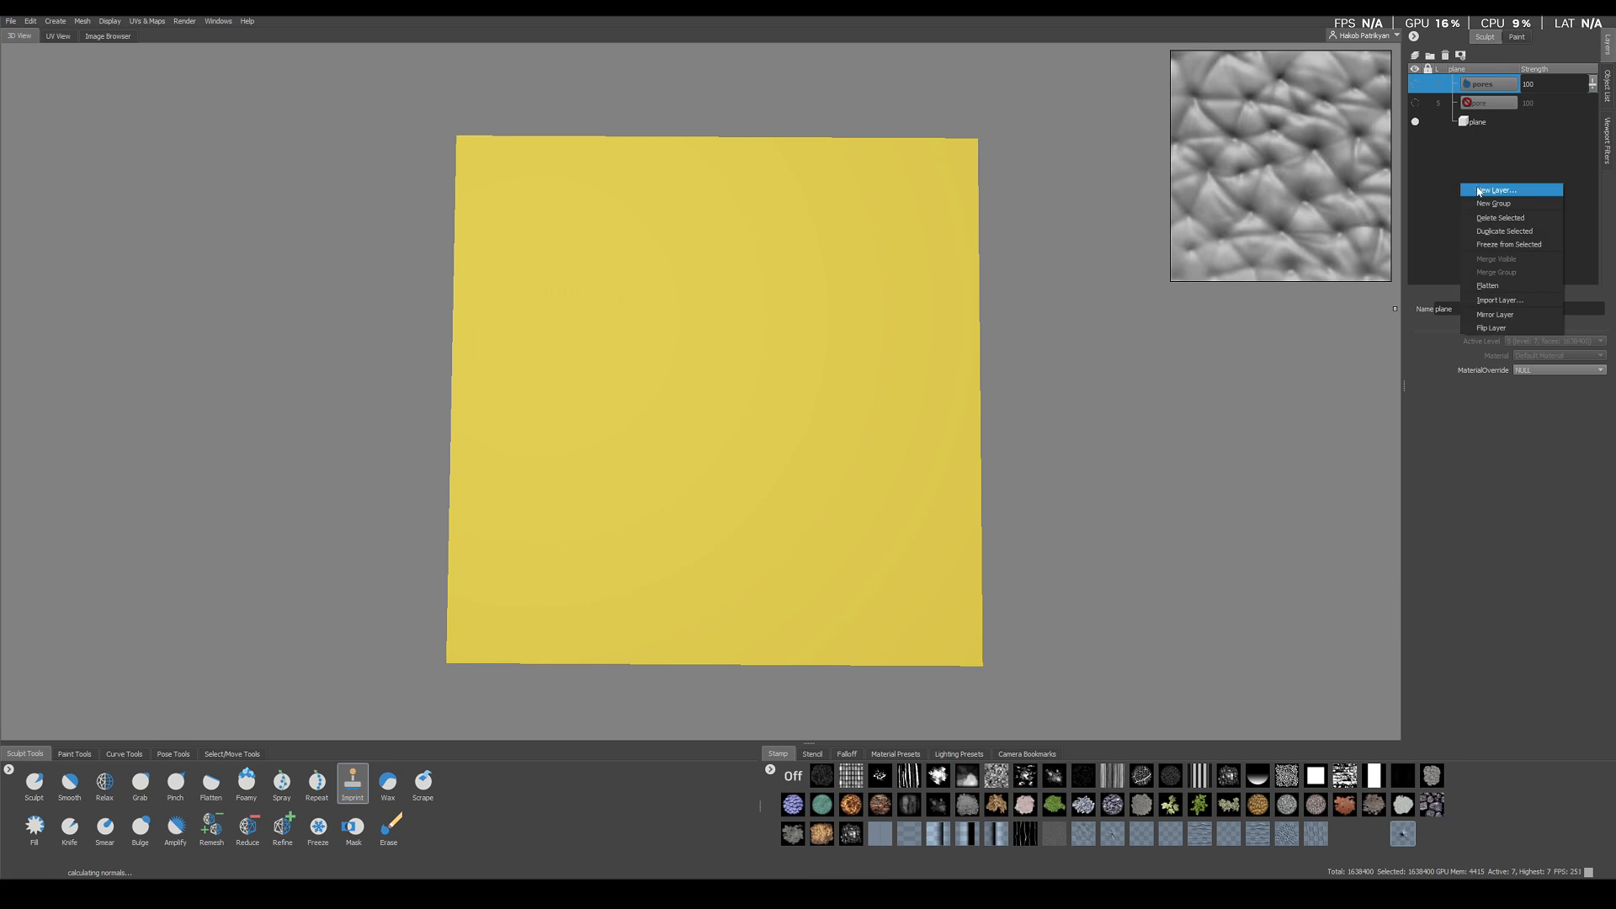
click(1483, 192)
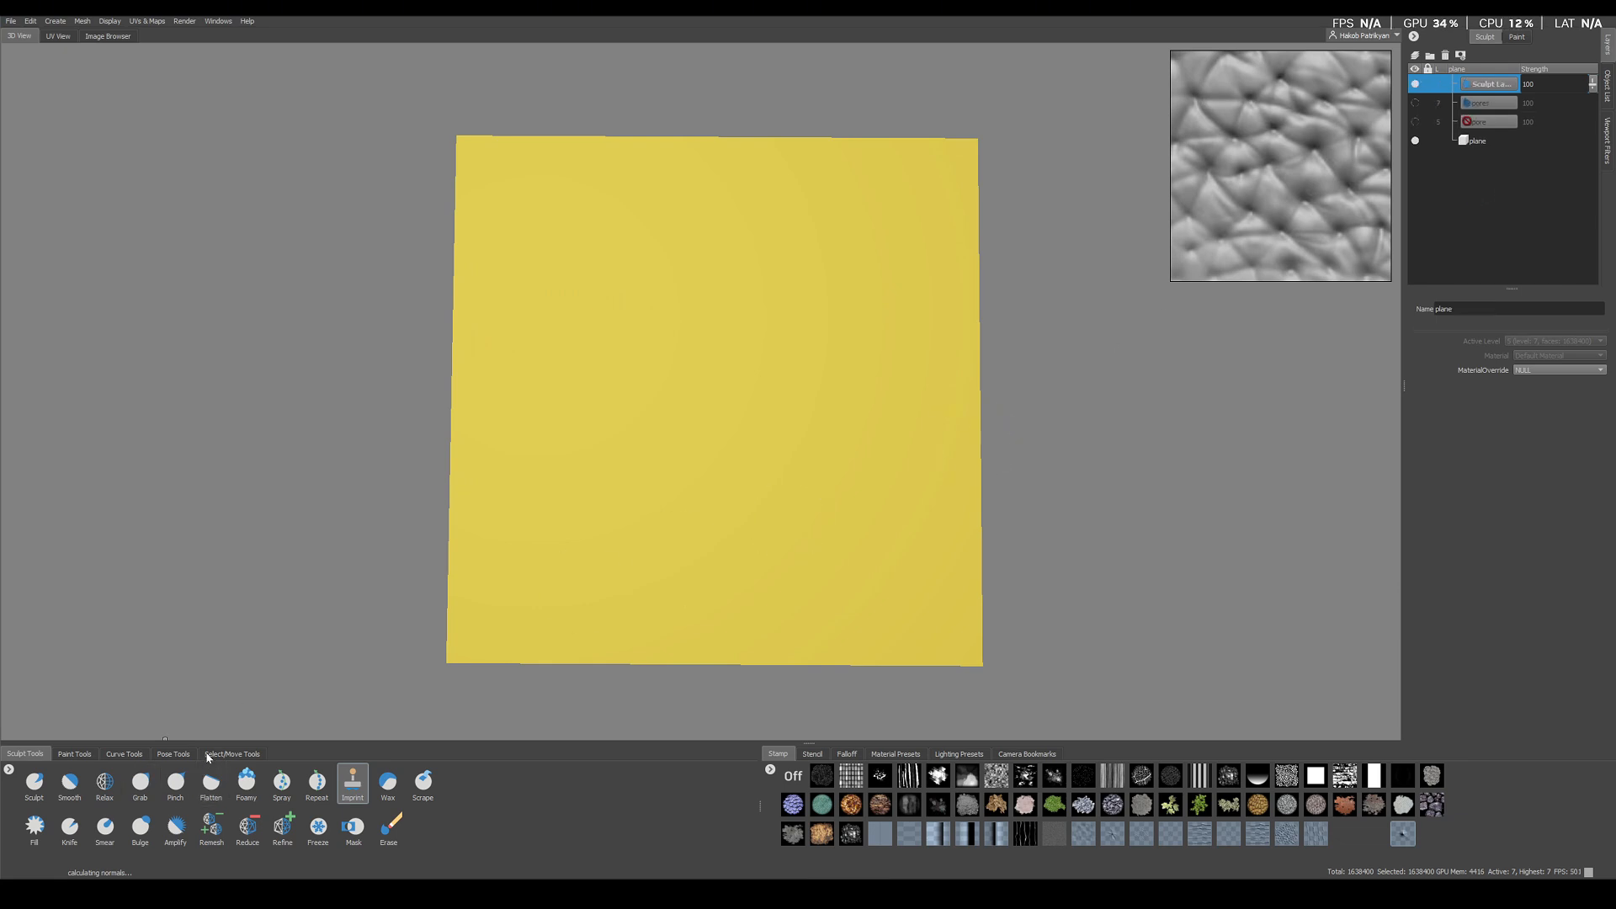
Deselect the plane with the Objects selection tool
click(232, 754)
click(70, 783)
click(221, 584)
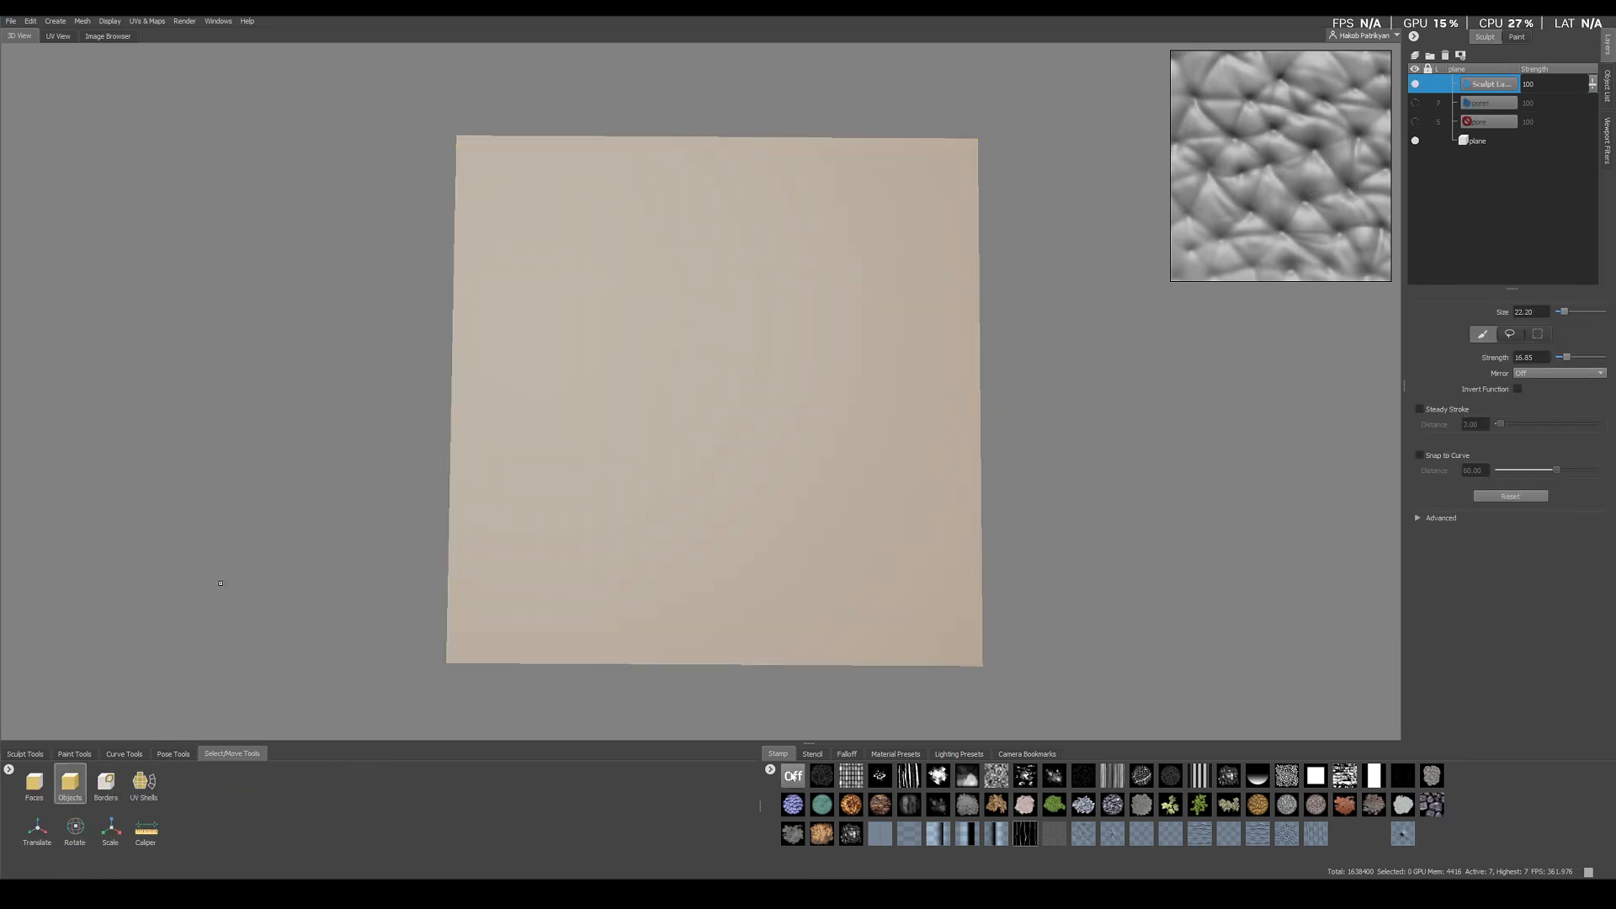
Add the pores1_vdm image from the VDM folder as a new stamp and return to the sculpt tools
click(770, 771)
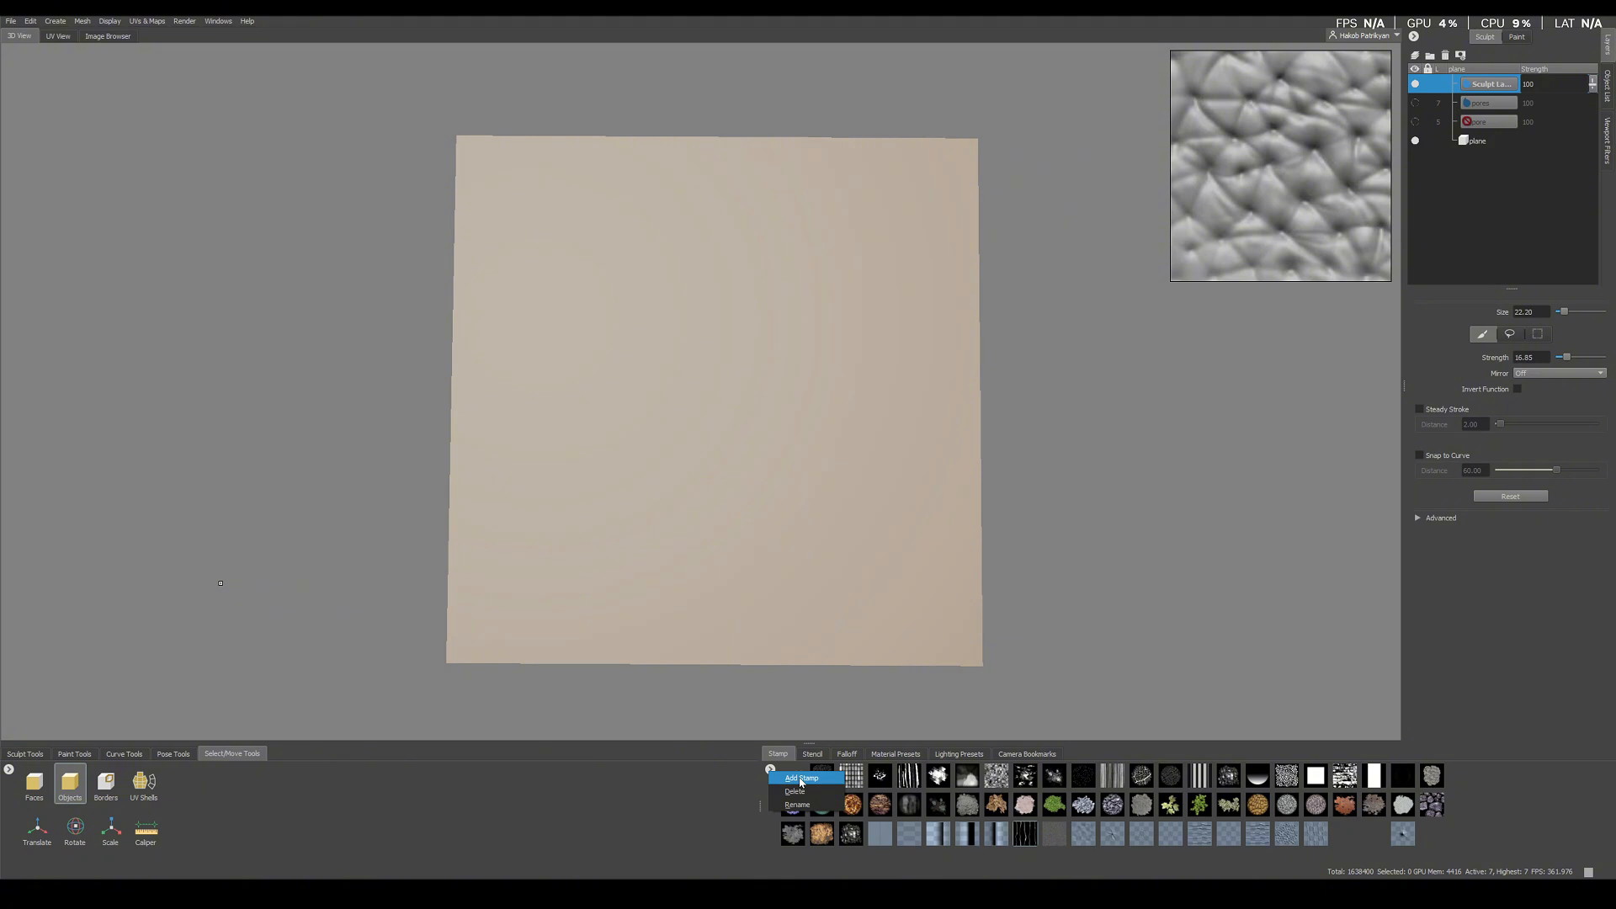
click(798, 781)
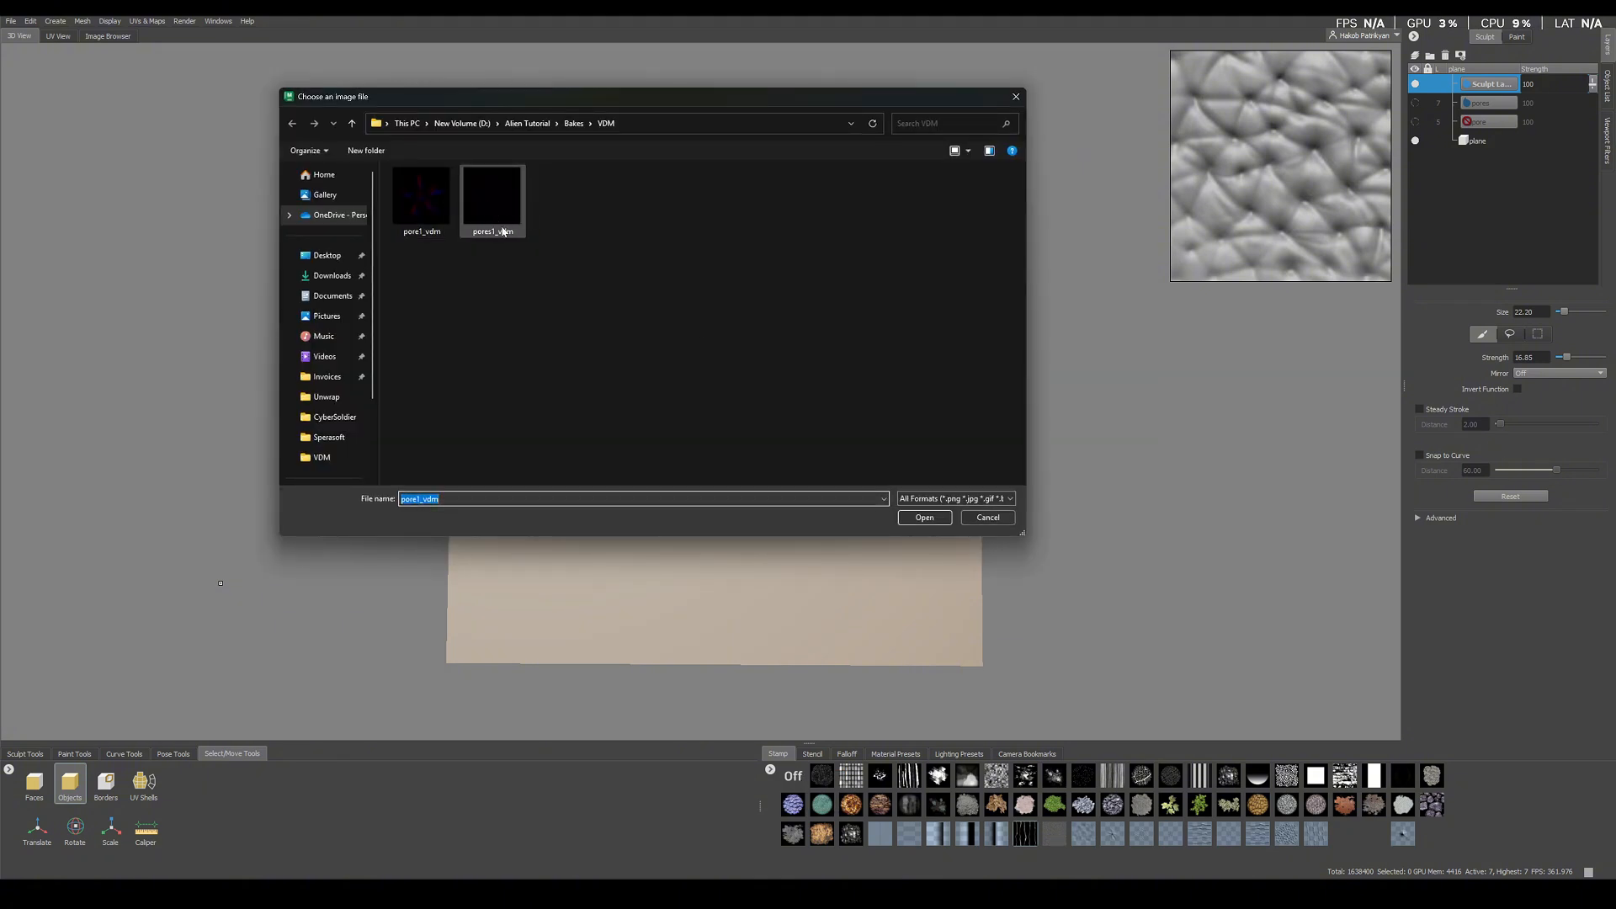
double_click(500, 208)
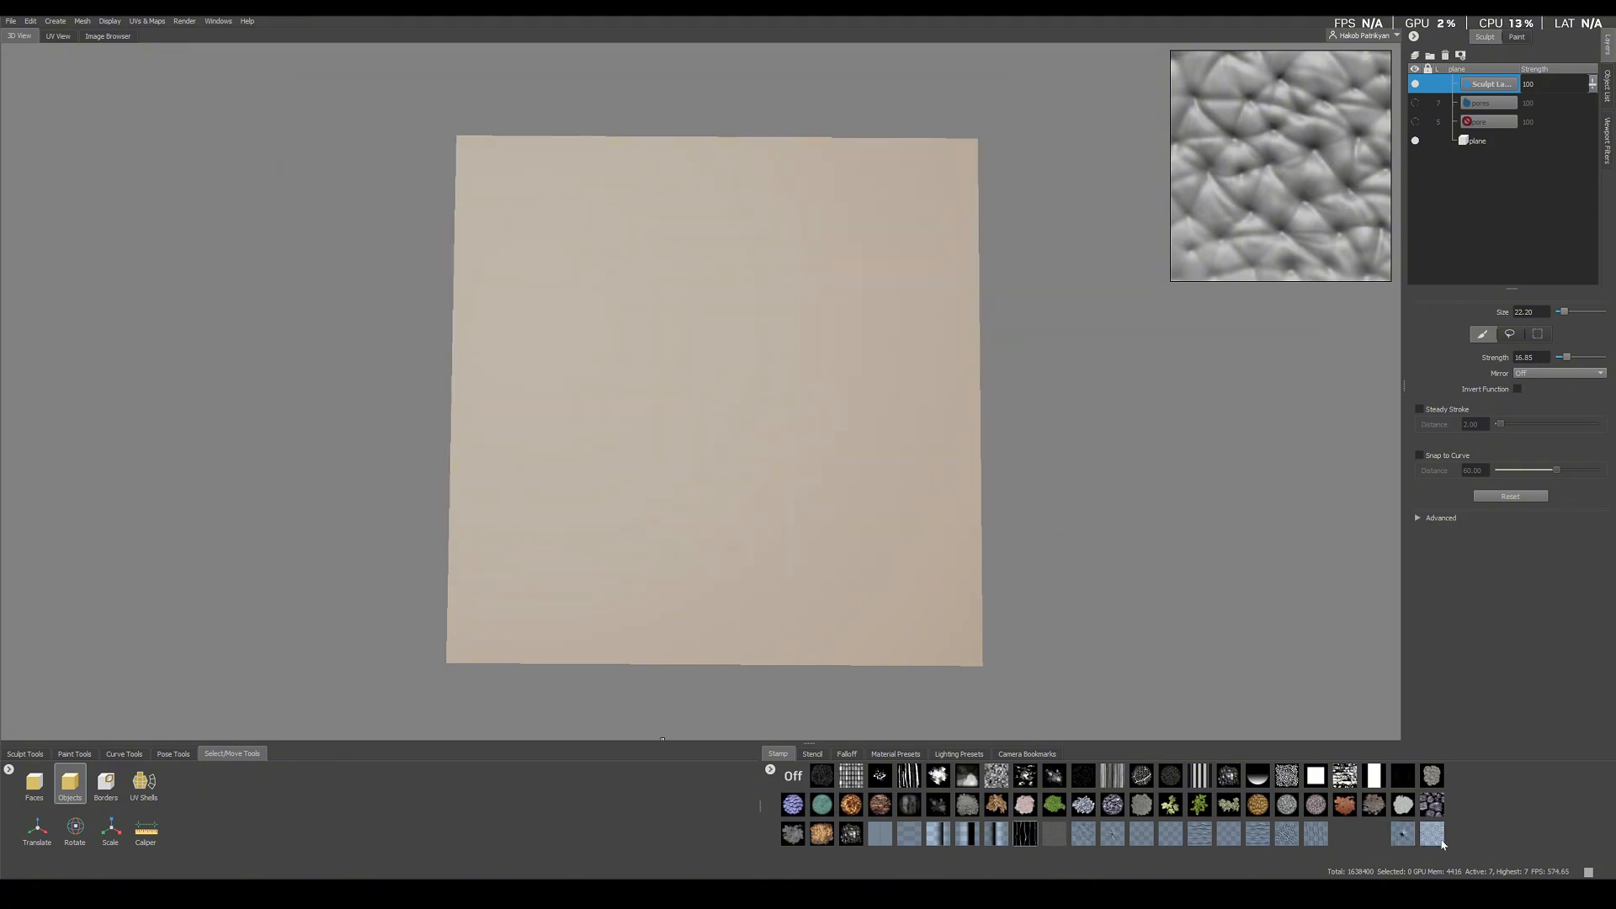
click(26, 753)
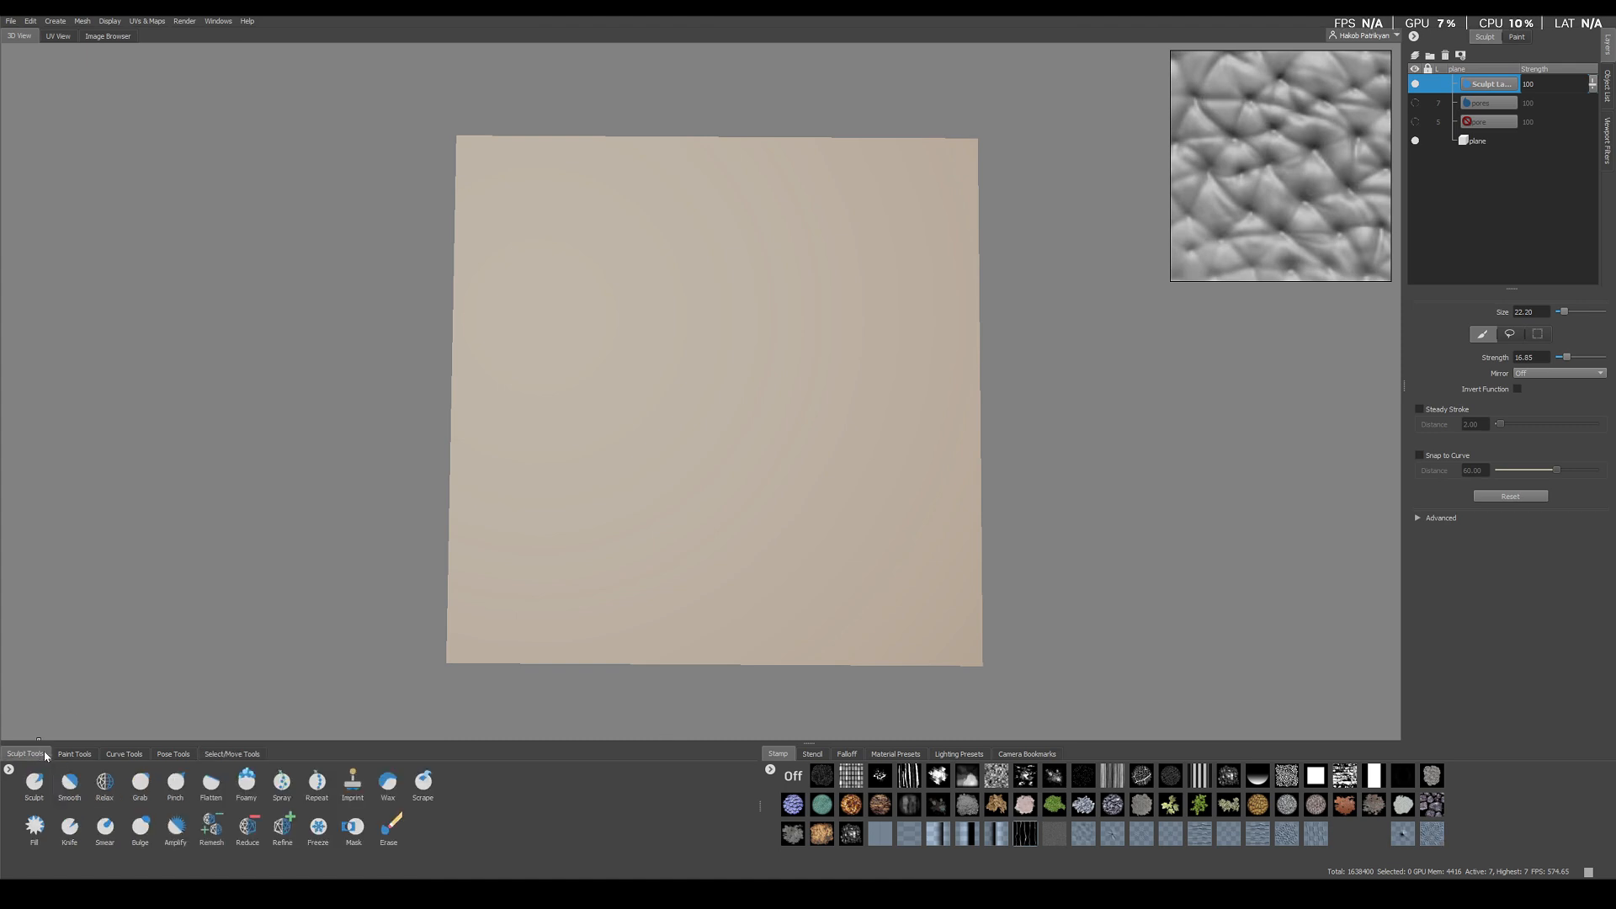
Try the pores1_vdm stamp with the Imprint tool at the middle of the plane and undo the imprint
click(353, 783)
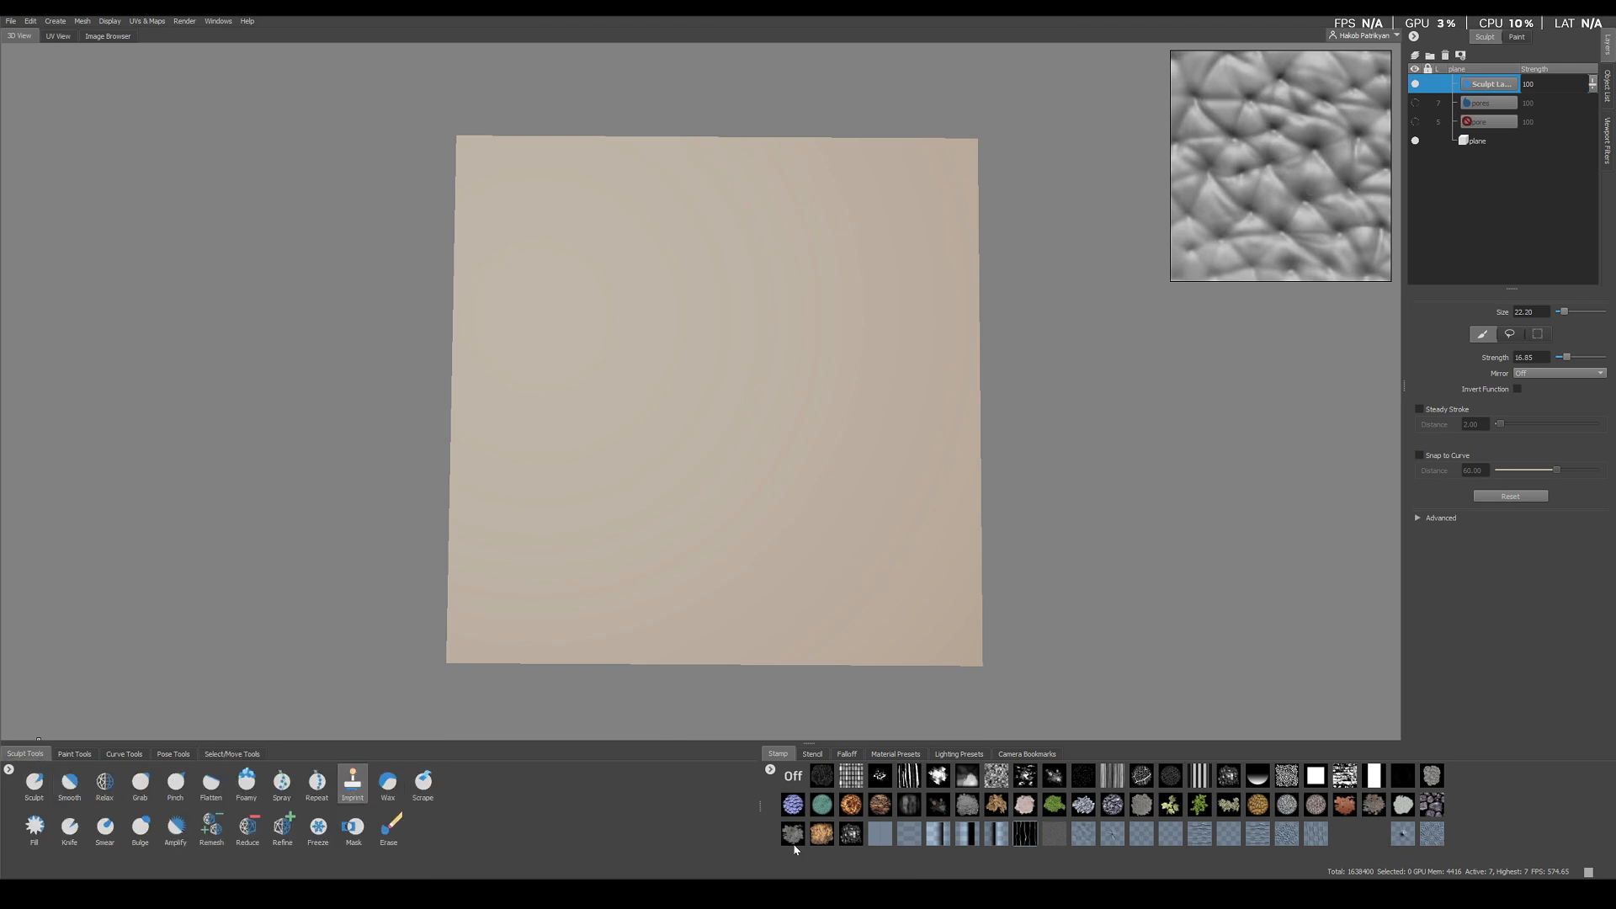
click(1432, 833)
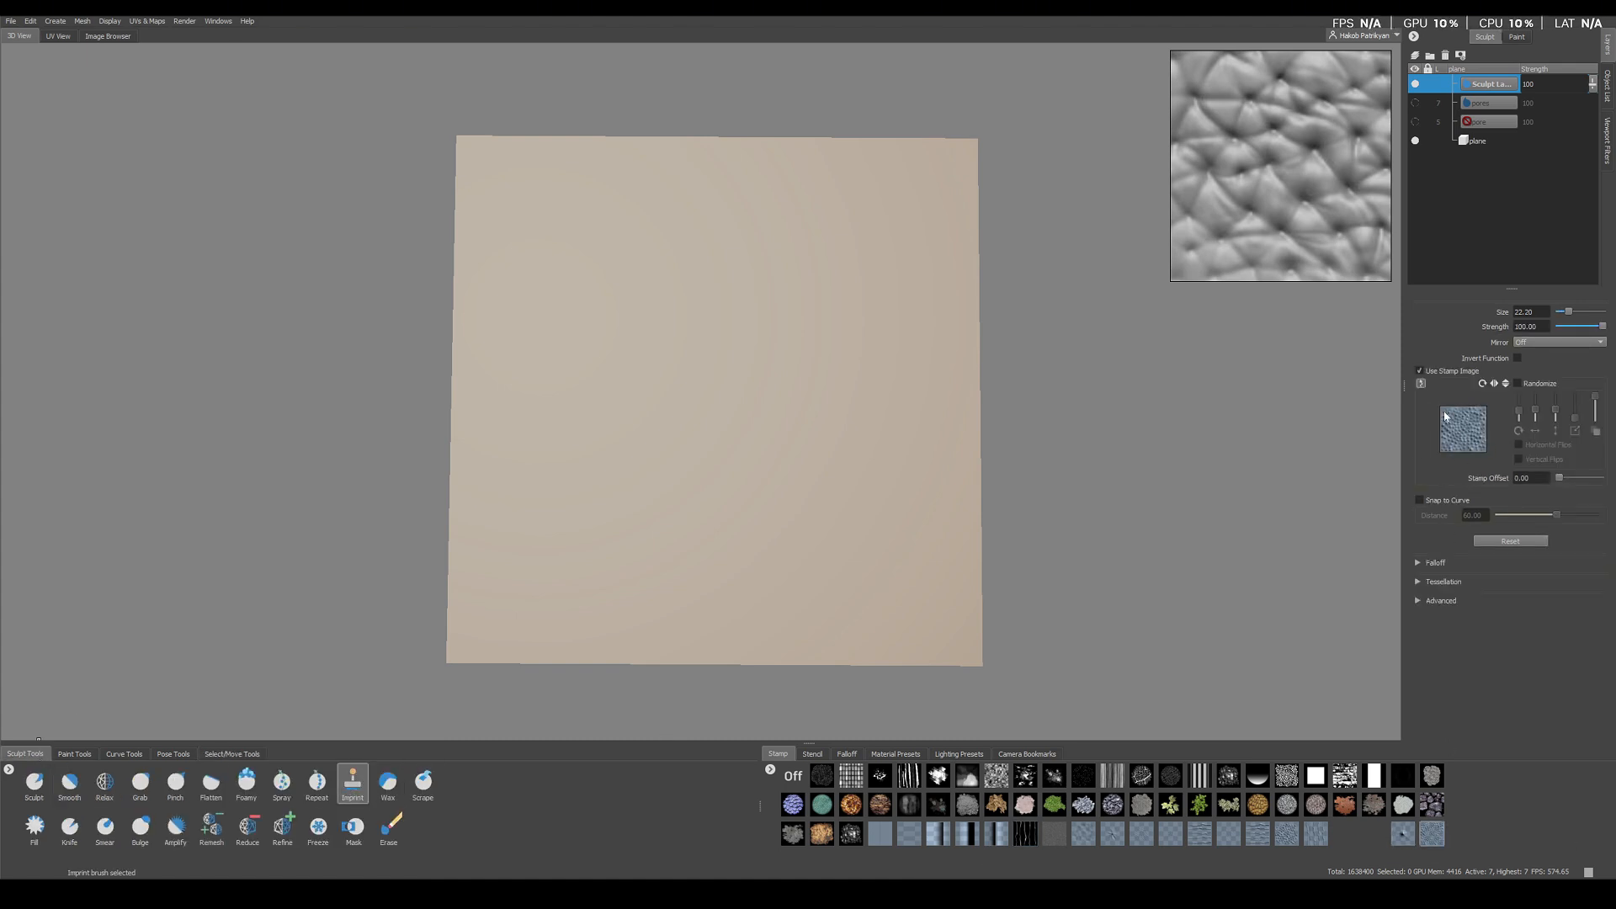
drag(733, 383, 648, 500)
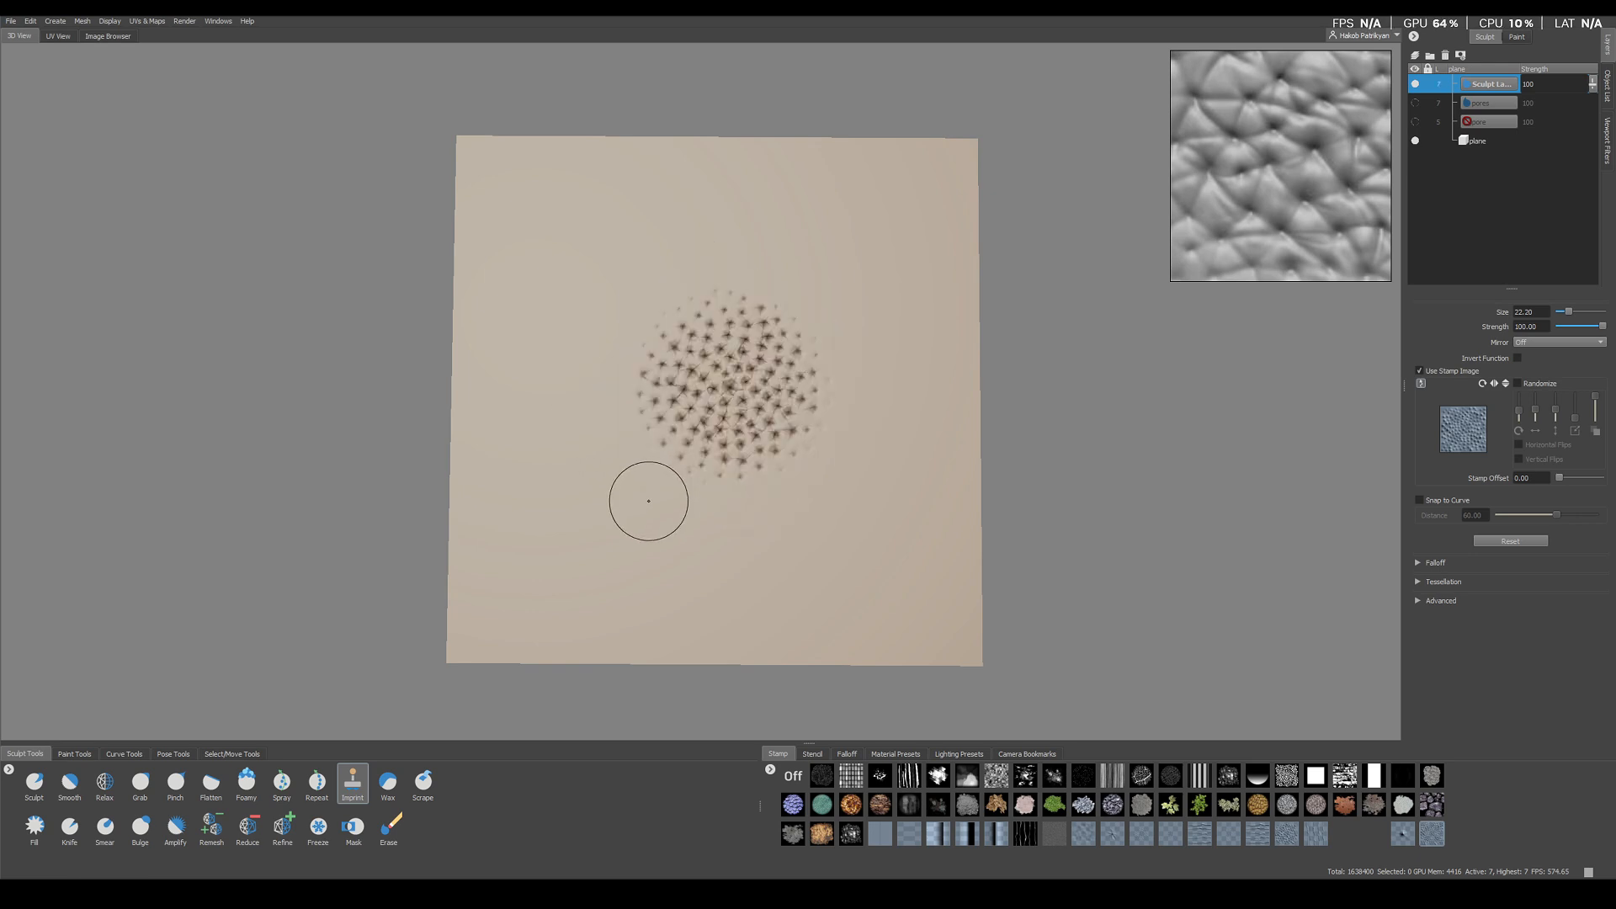
key(ctrl+z)
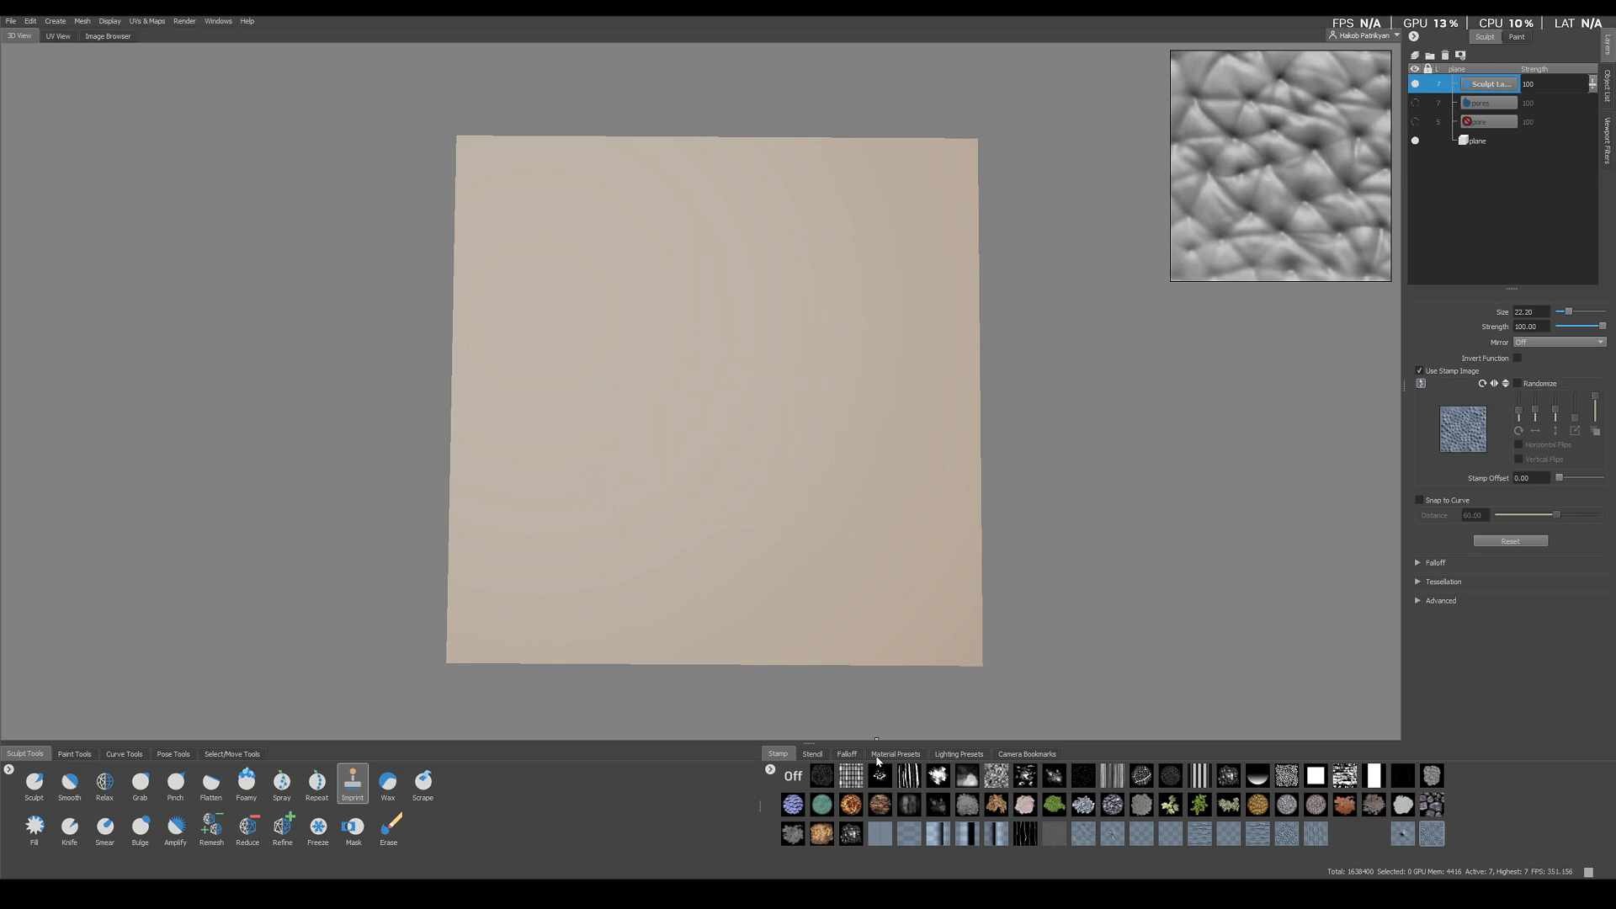
Try pore imprints of several sizes on the plane with the third falloff preset, undoing them
click(850, 755)
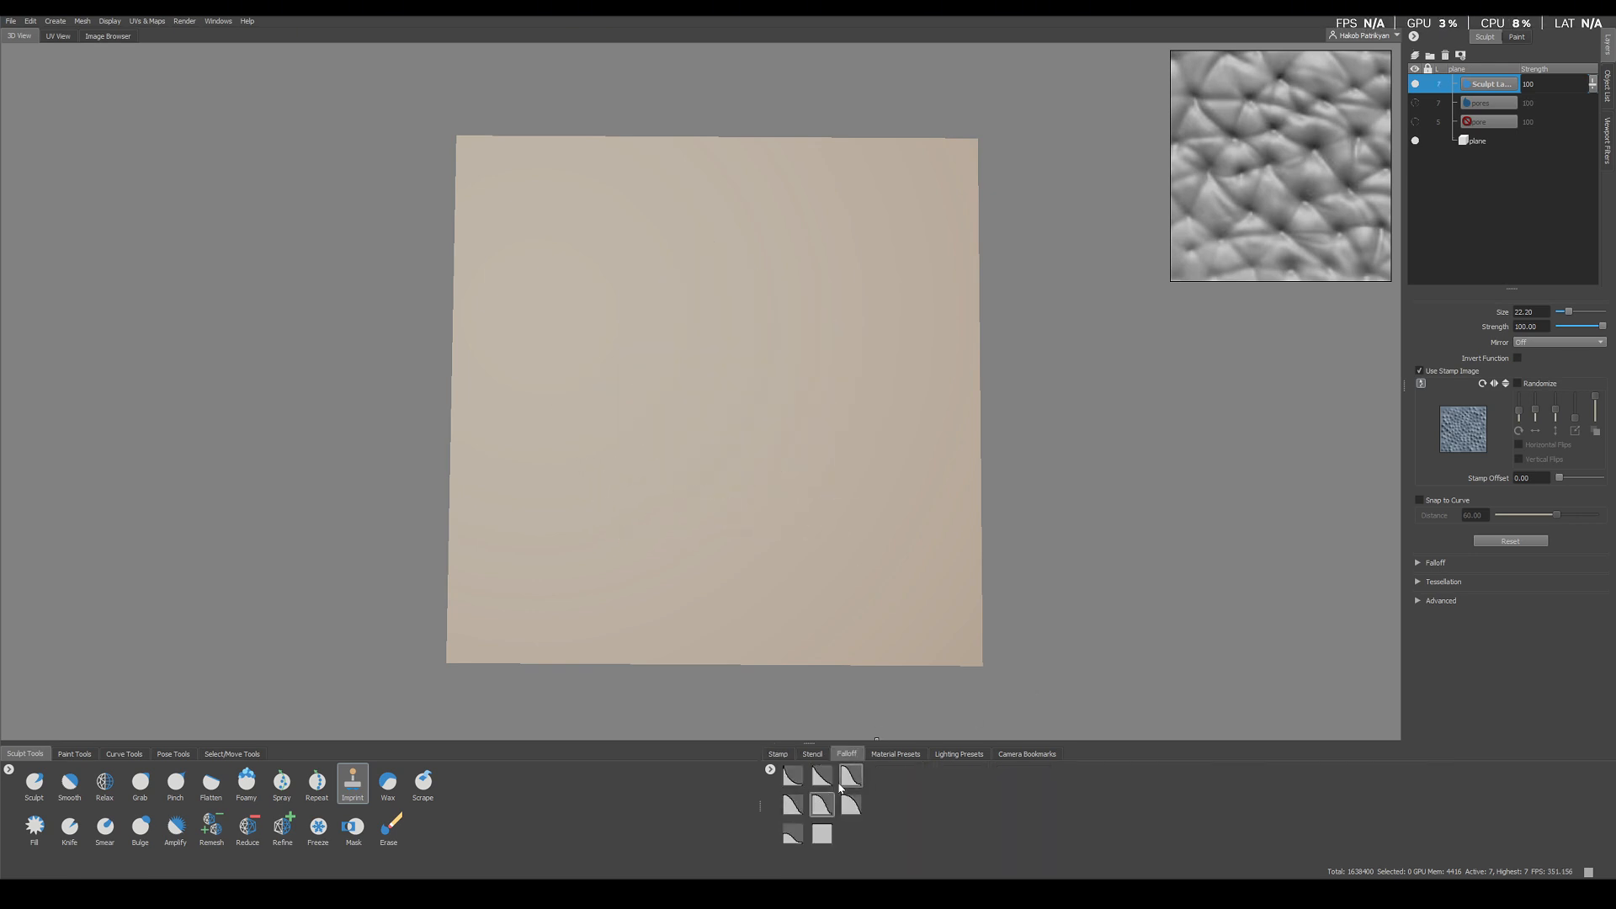
click(845, 783)
drag(718, 435, 783, 290)
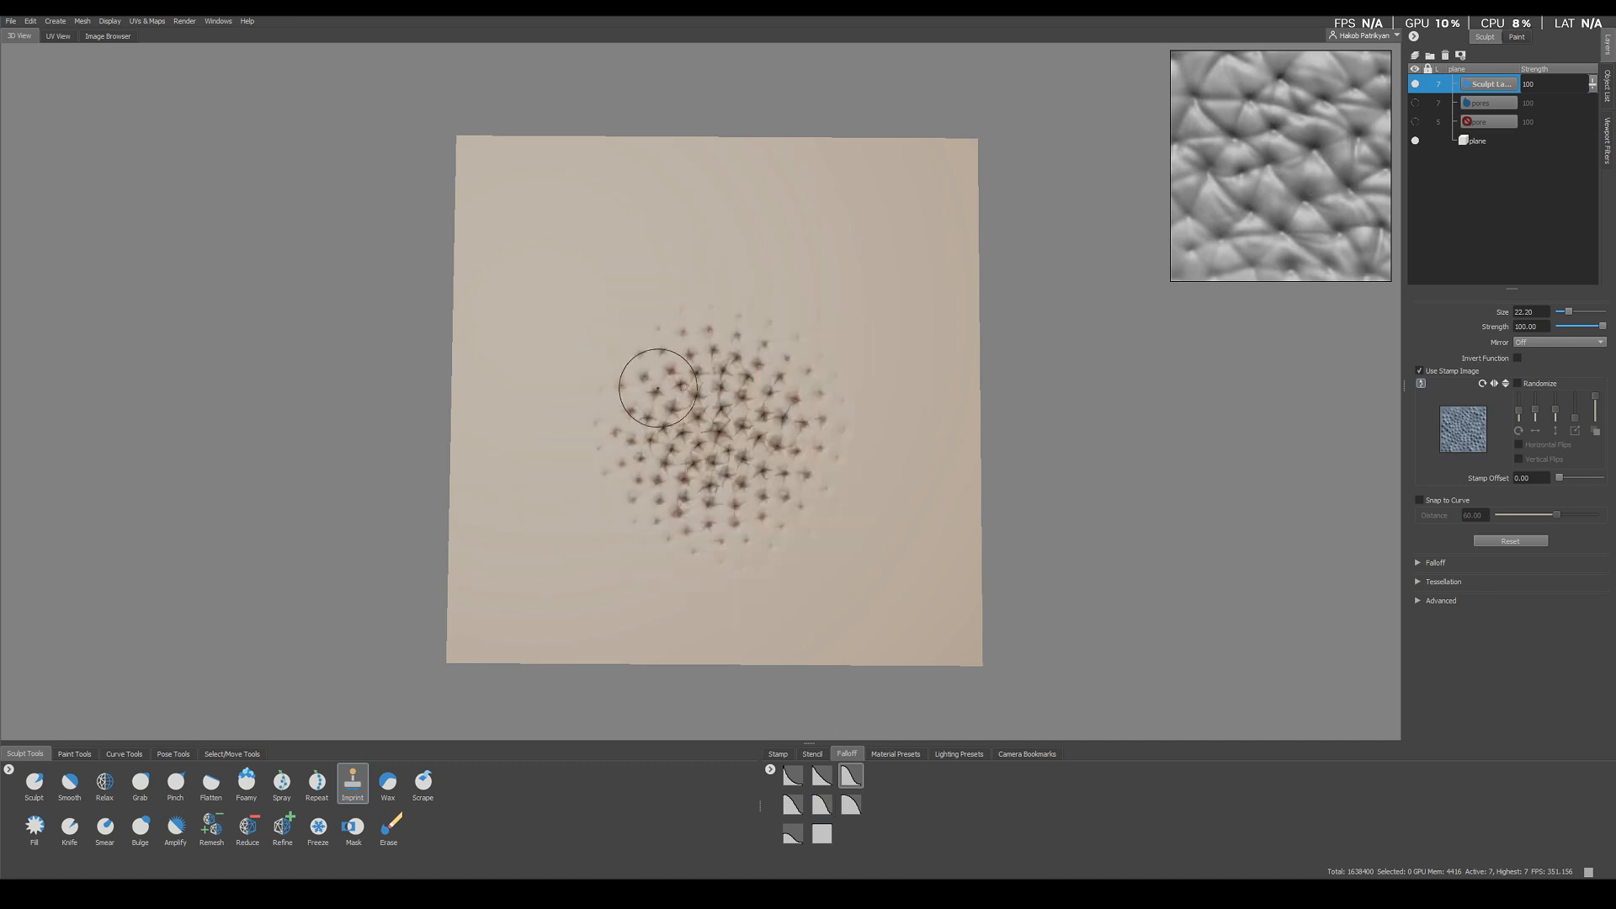
drag(570, 382, 640, 278)
key(ctrl+z)
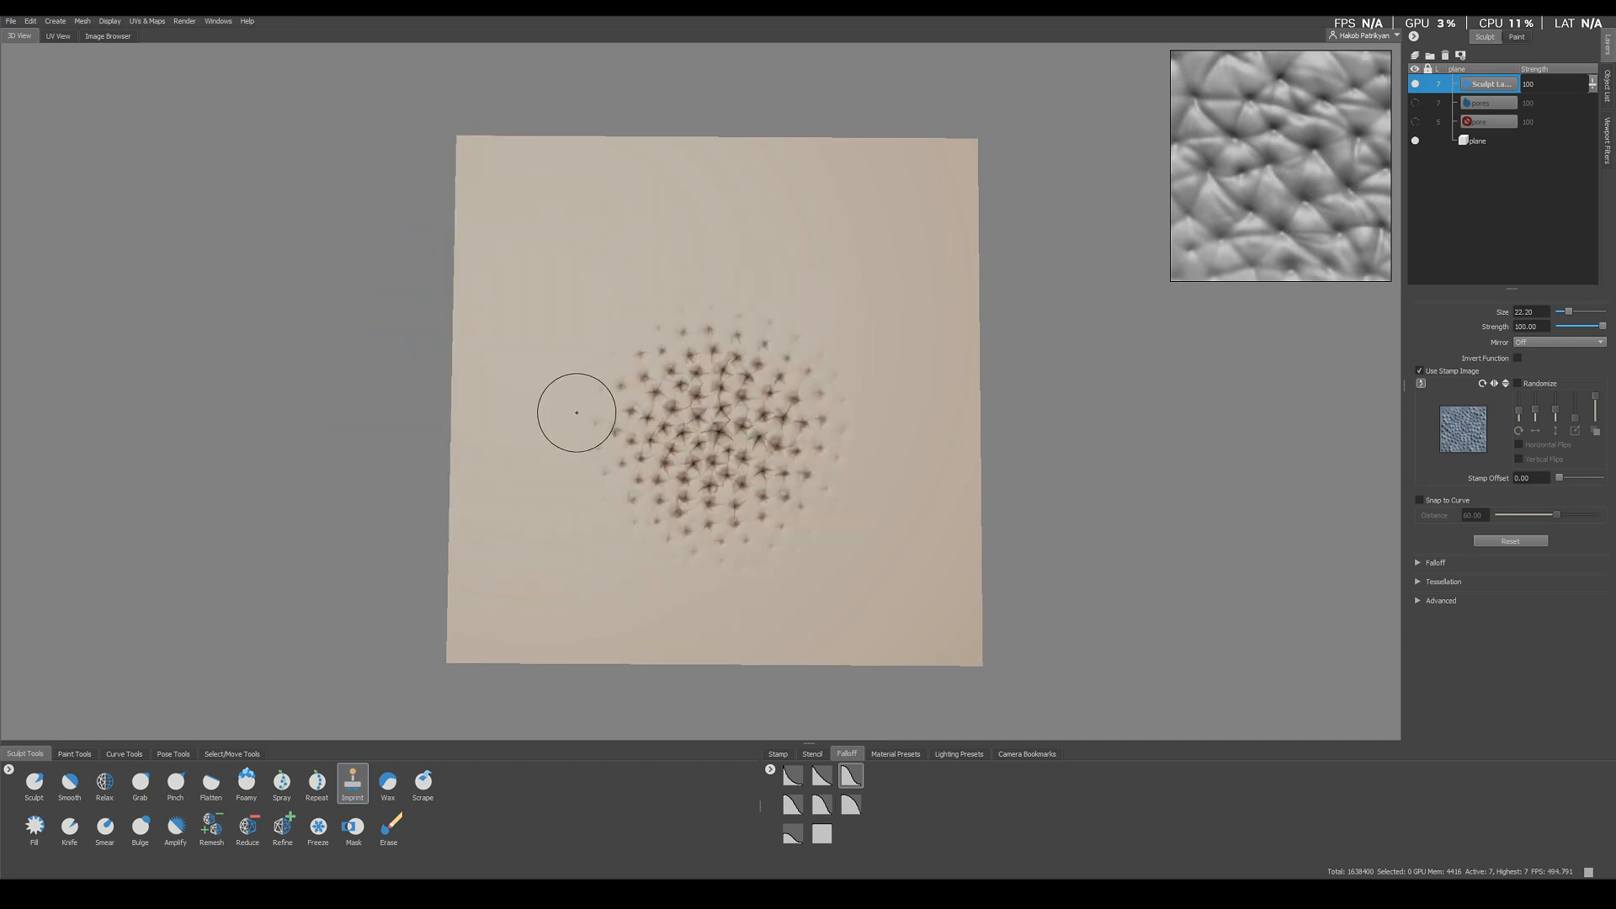
drag(578, 408, 575, 509)
key(ctrl+z)
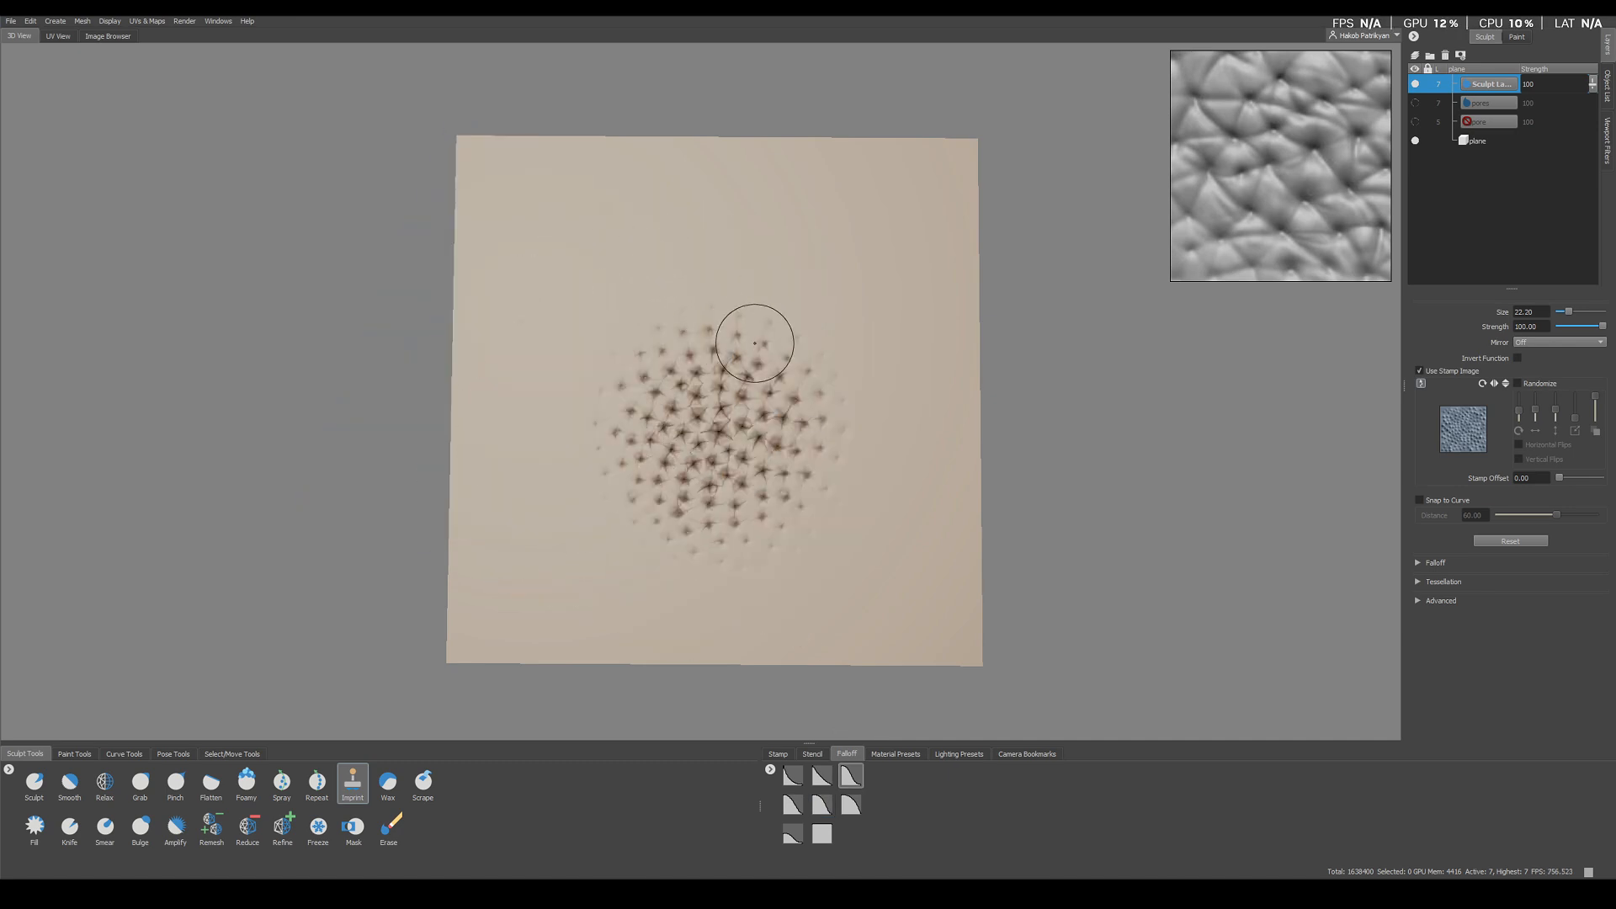
alt+right_drag(756, 342, 757, 453)
key(ctrl+z)
Imprint overlapping pore patches of varying size and rotation across the plane
drag(758, 419, 821, 333)
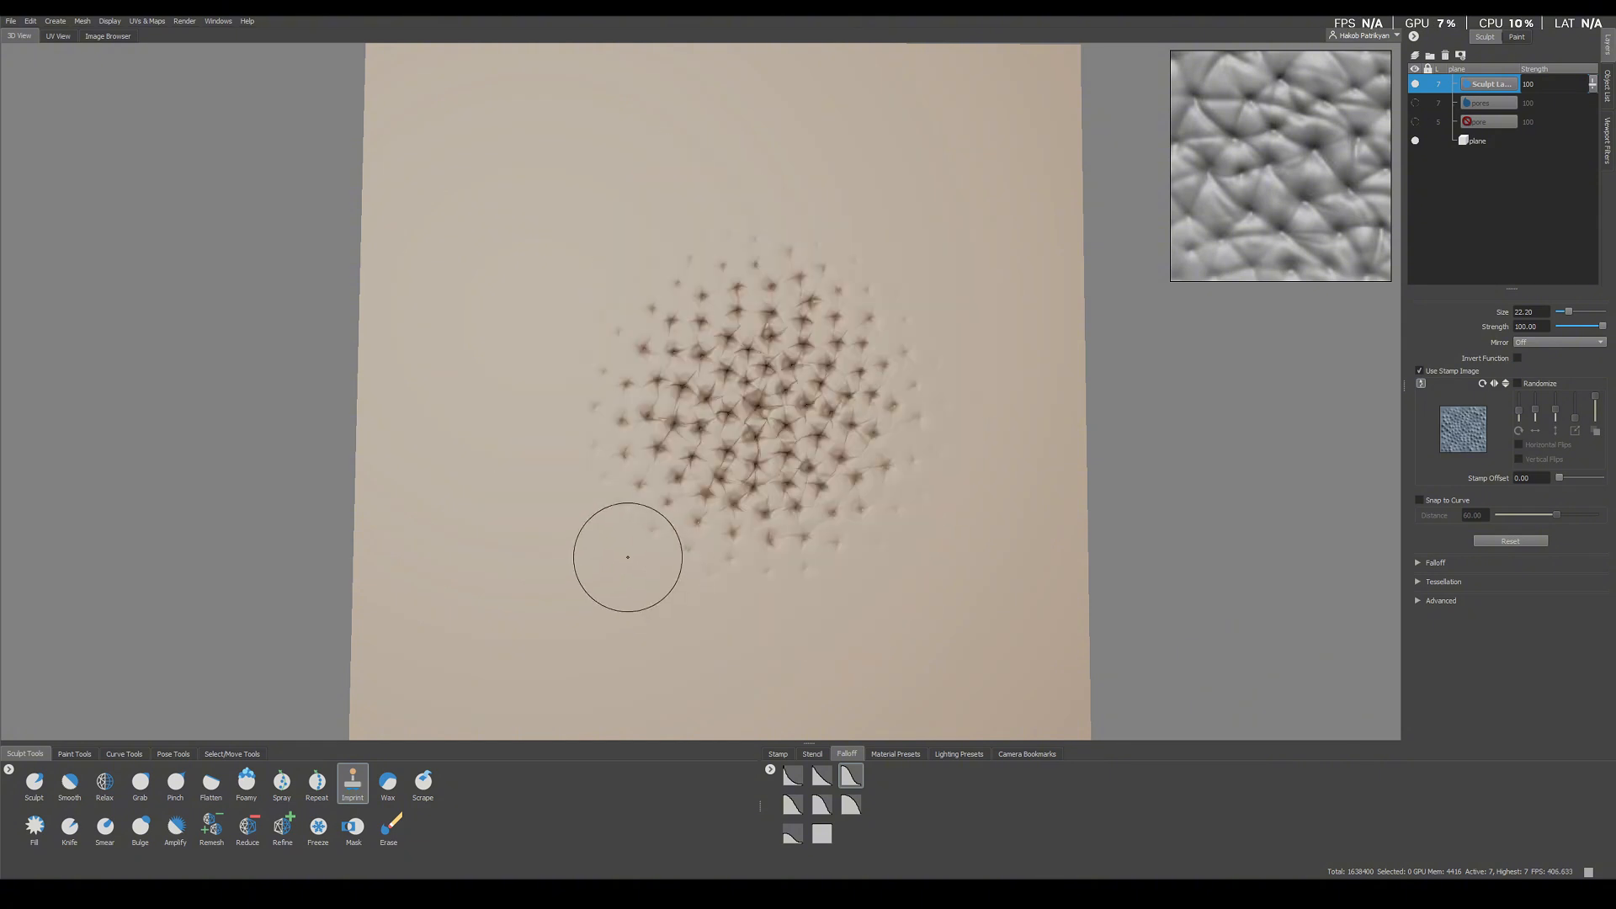
drag(581, 546, 534, 390)
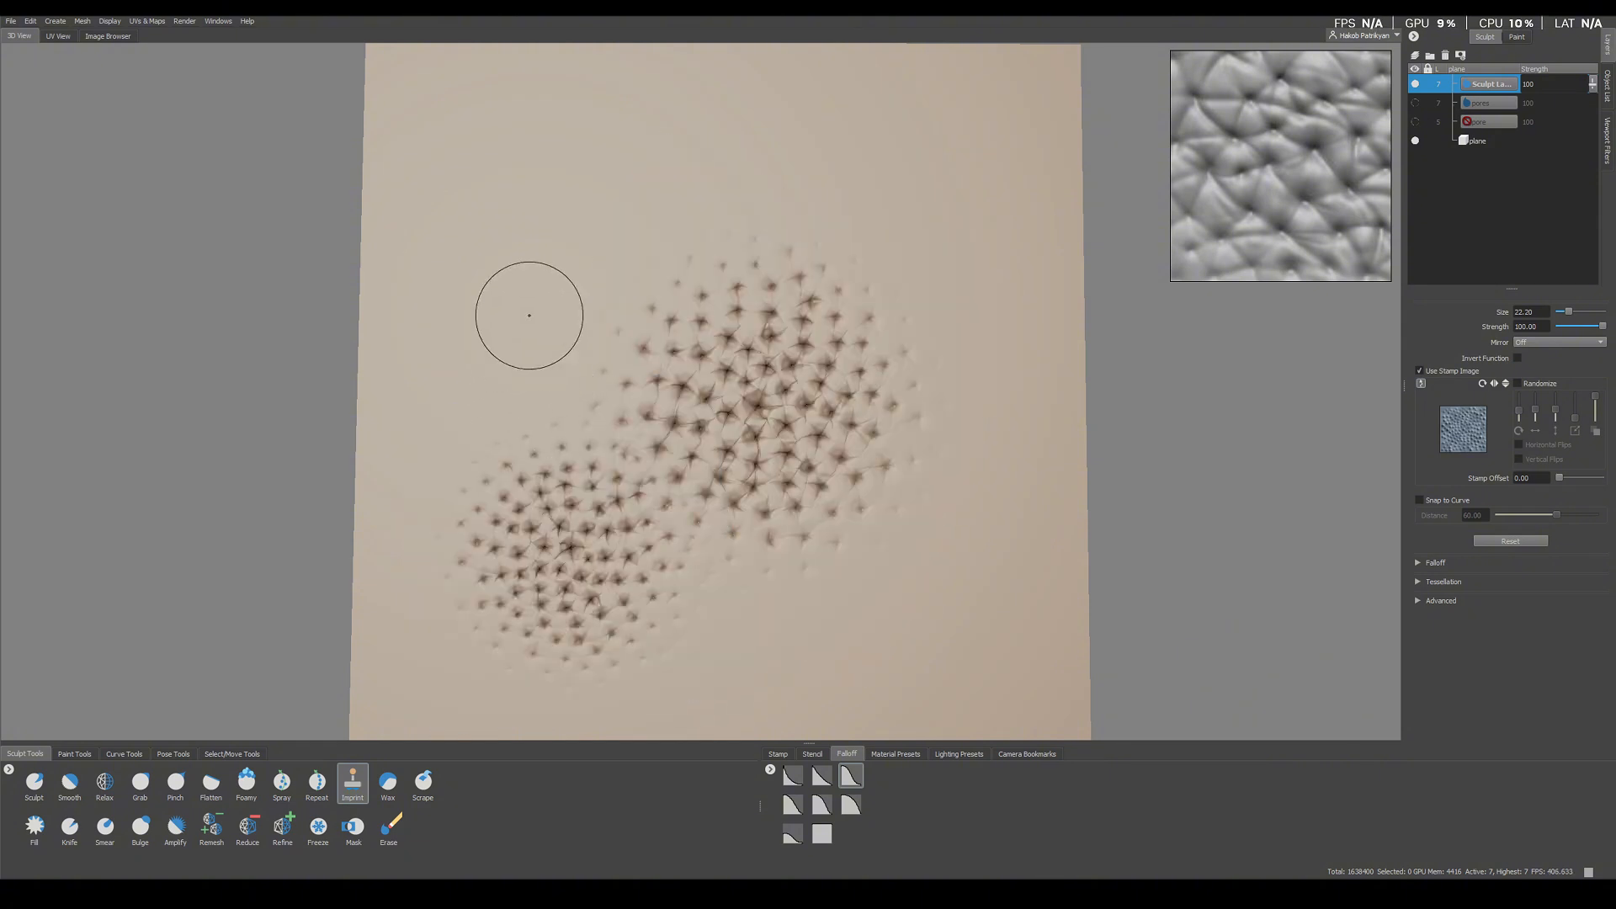
drag(530, 319, 450, 501)
drag(718, 205, 553, 264)
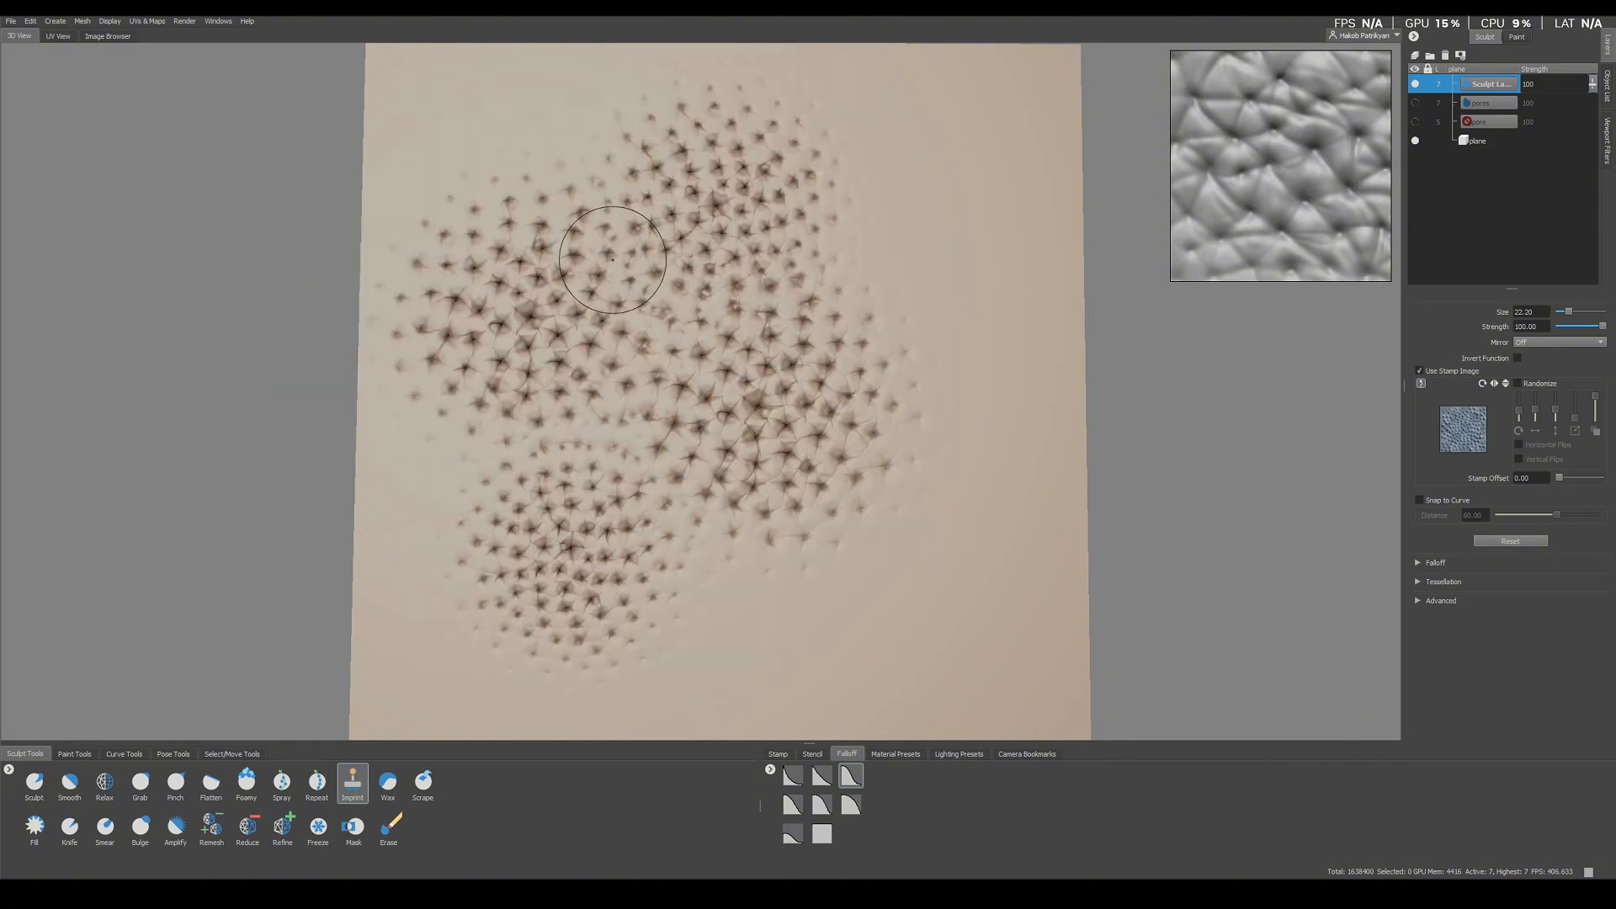
drag(954, 291, 932, 127)
drag(929, 114, 931, 116)
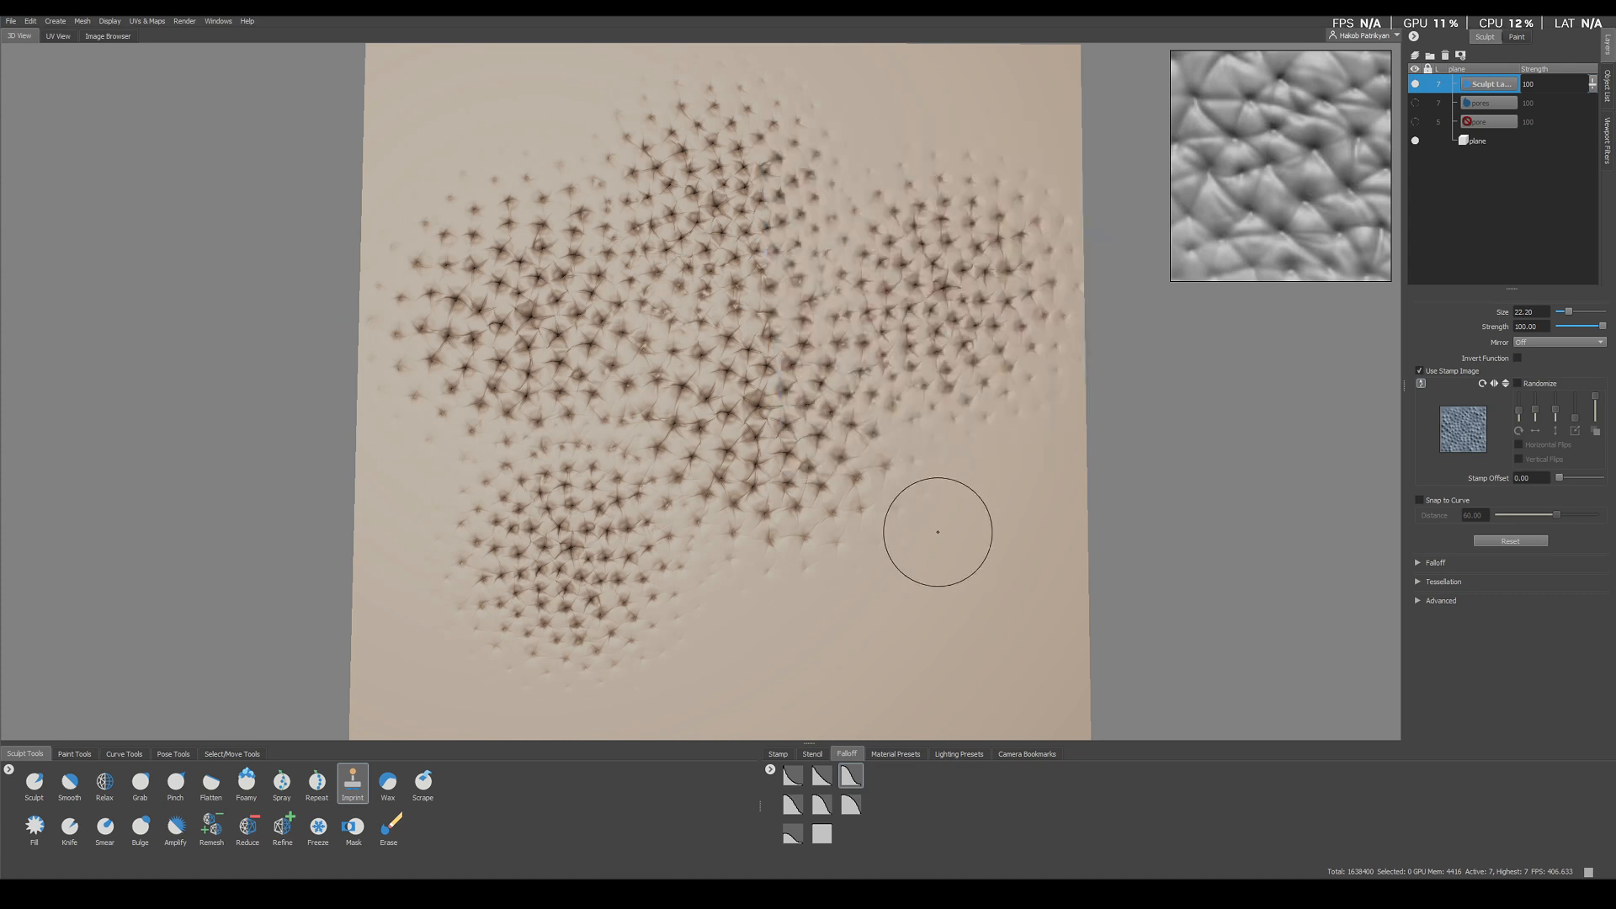
middle_drag(942, 570, 945, 516)
drag(926, 459, 1026, 300)
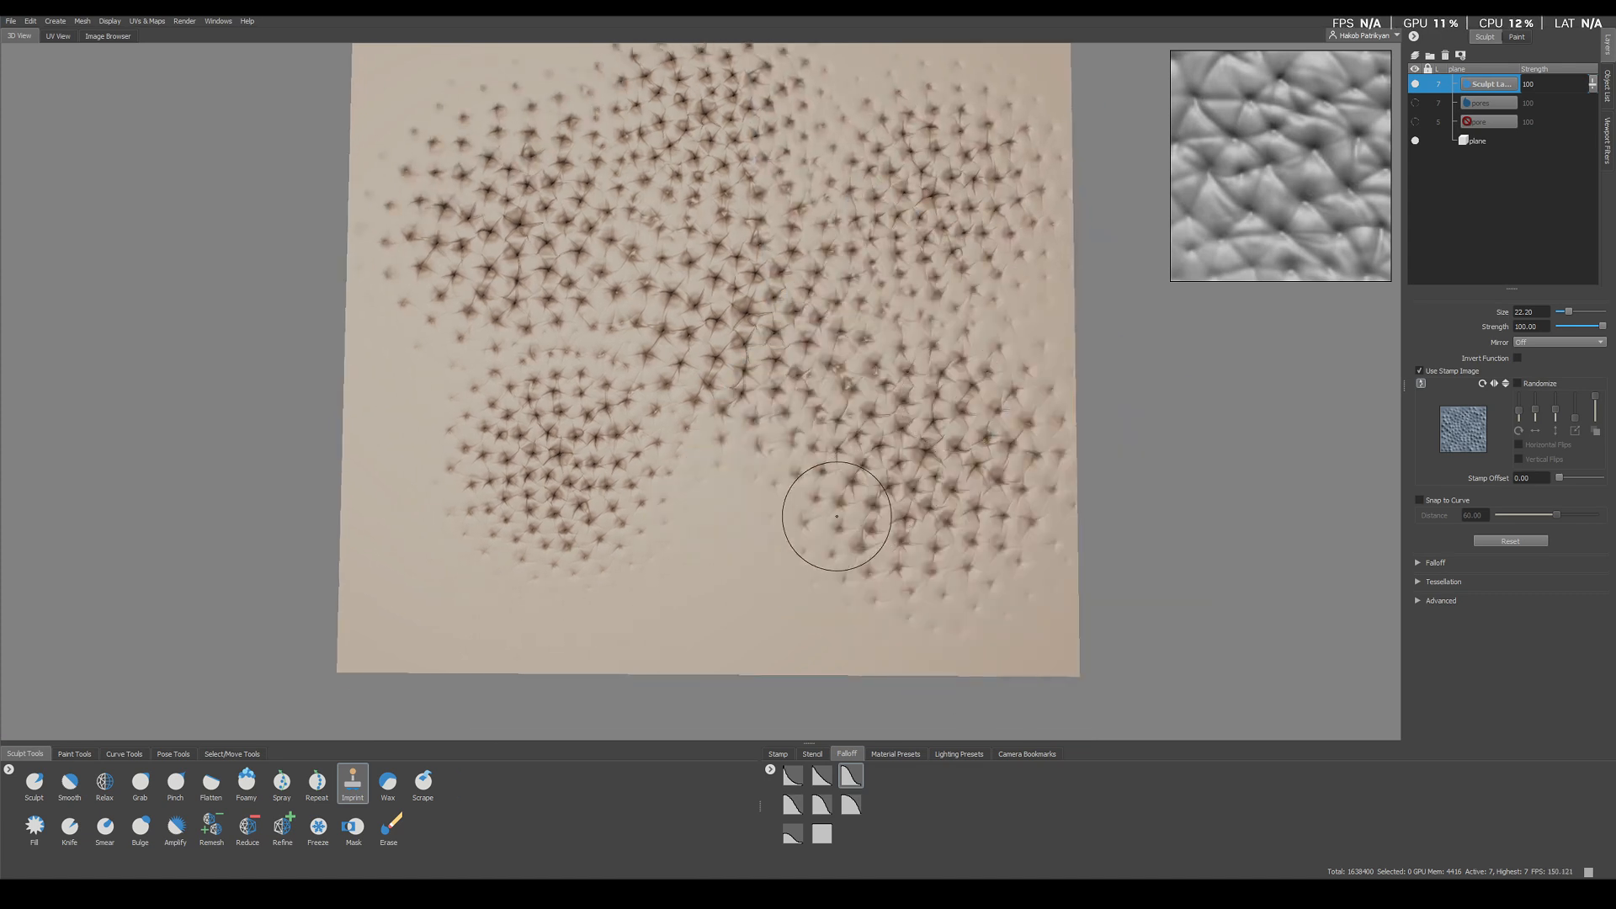
drag(758, 505, 867, 446)
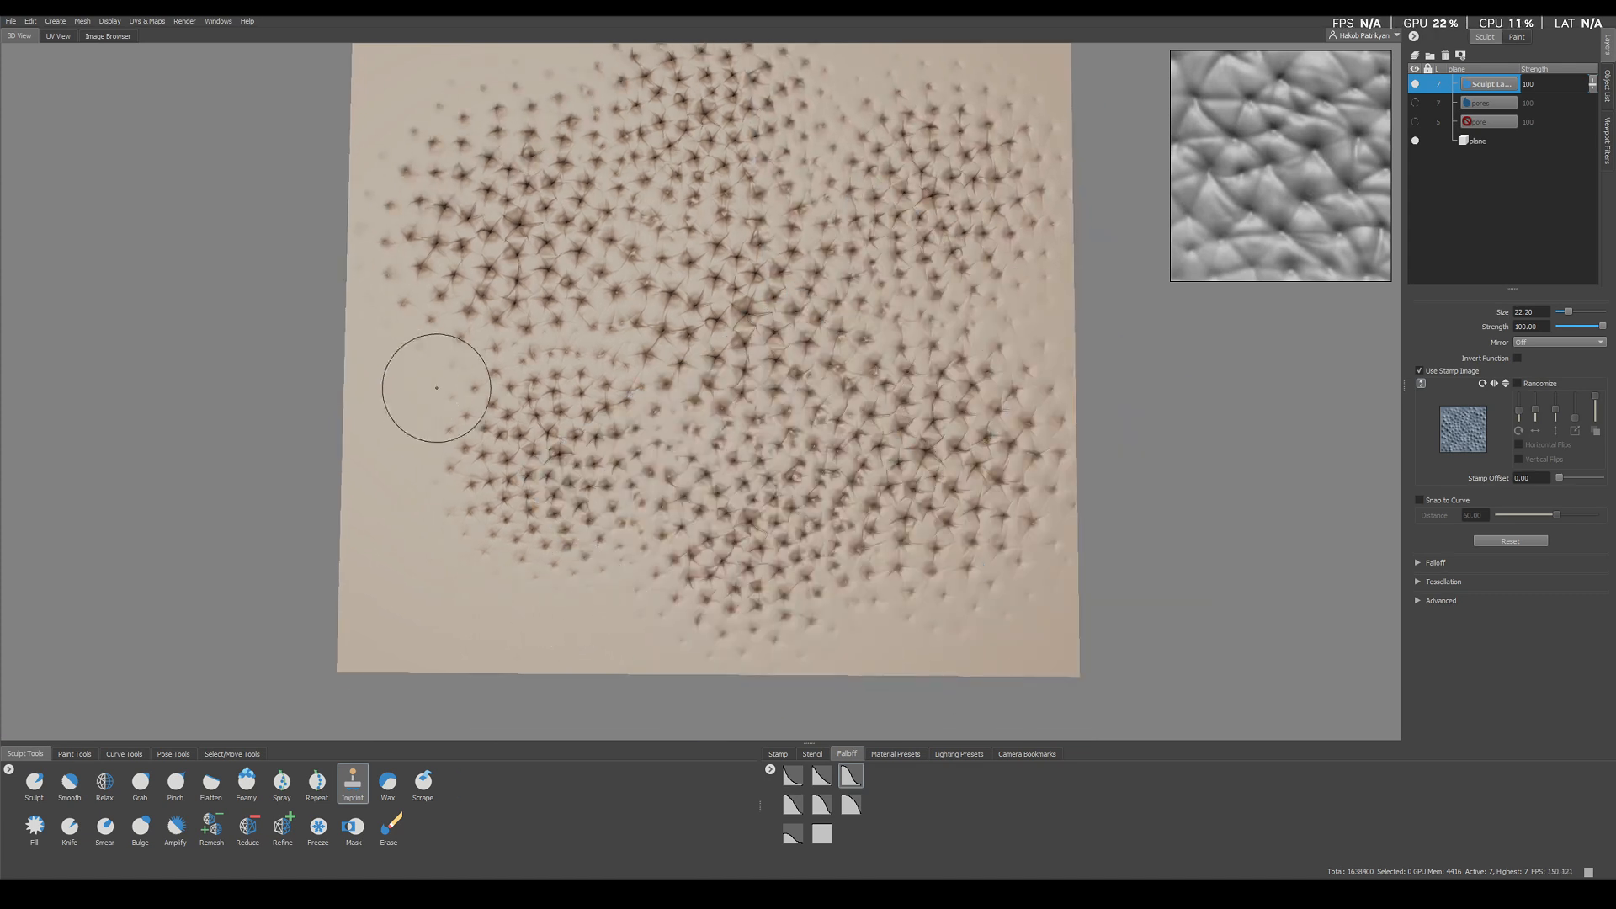
Inspect the overlapping pore patches up close and undo all of them
scroll(733, 421, up, 5)
scroll(747, 423, down, 4)
scroll(747, 423, down, 3)
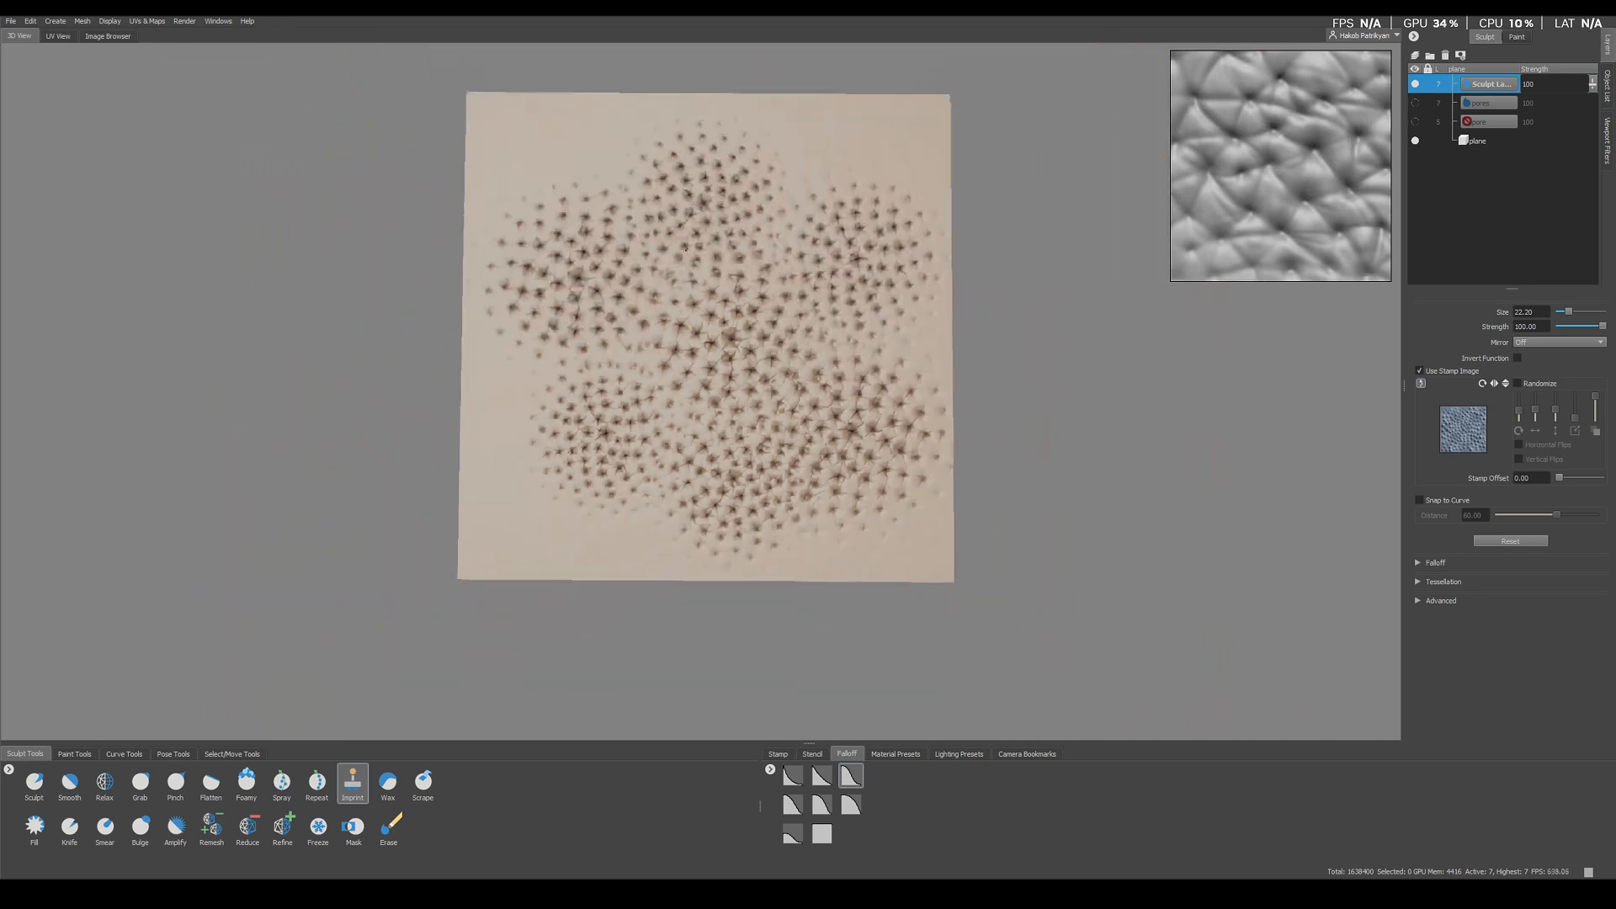
scroll(851, 557, up, 6)
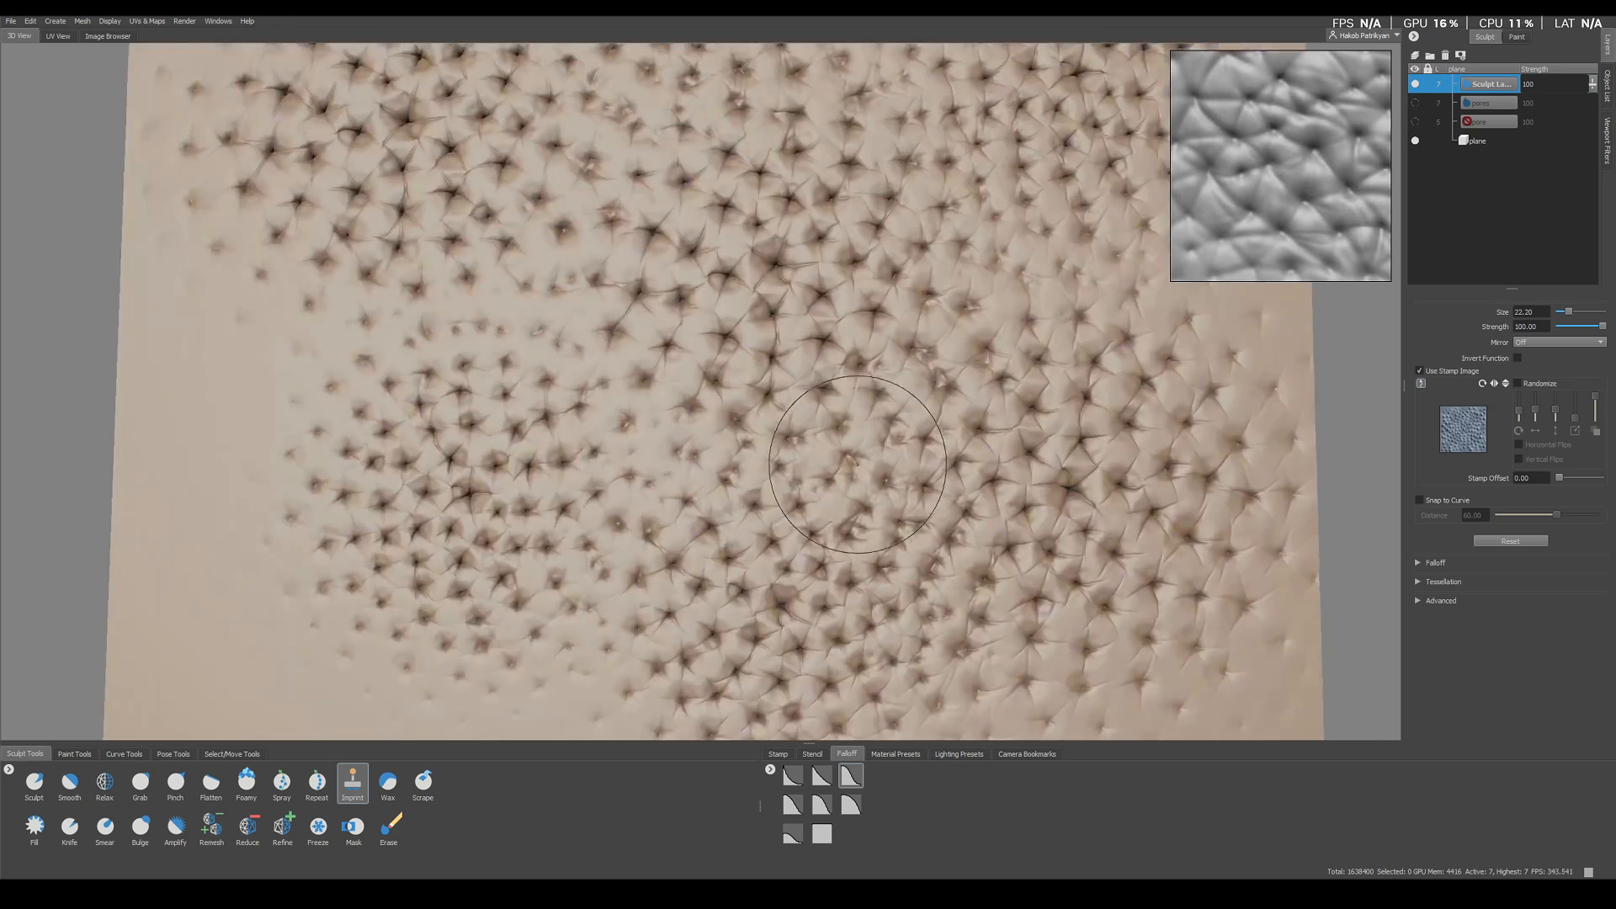
scroll(876, 496, down, 1)
scroll(690, 316, down, 5)
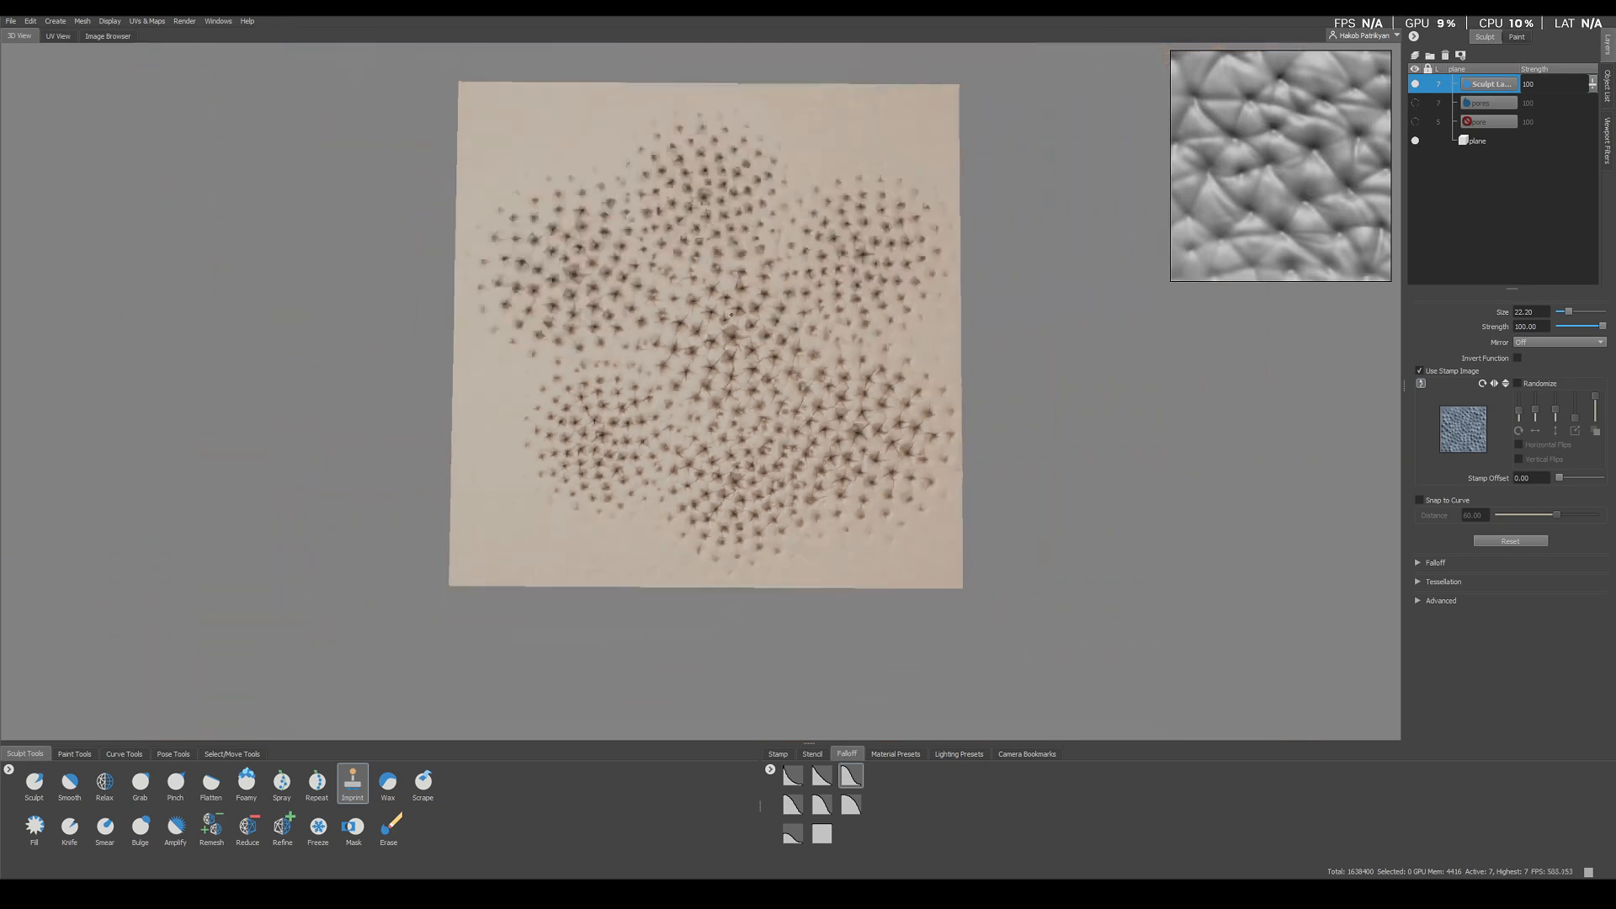
key(ctrl+z)
key(ctrl+z)
key(ctrl+z)
key(ctrl+z)
key(ctrl+z)
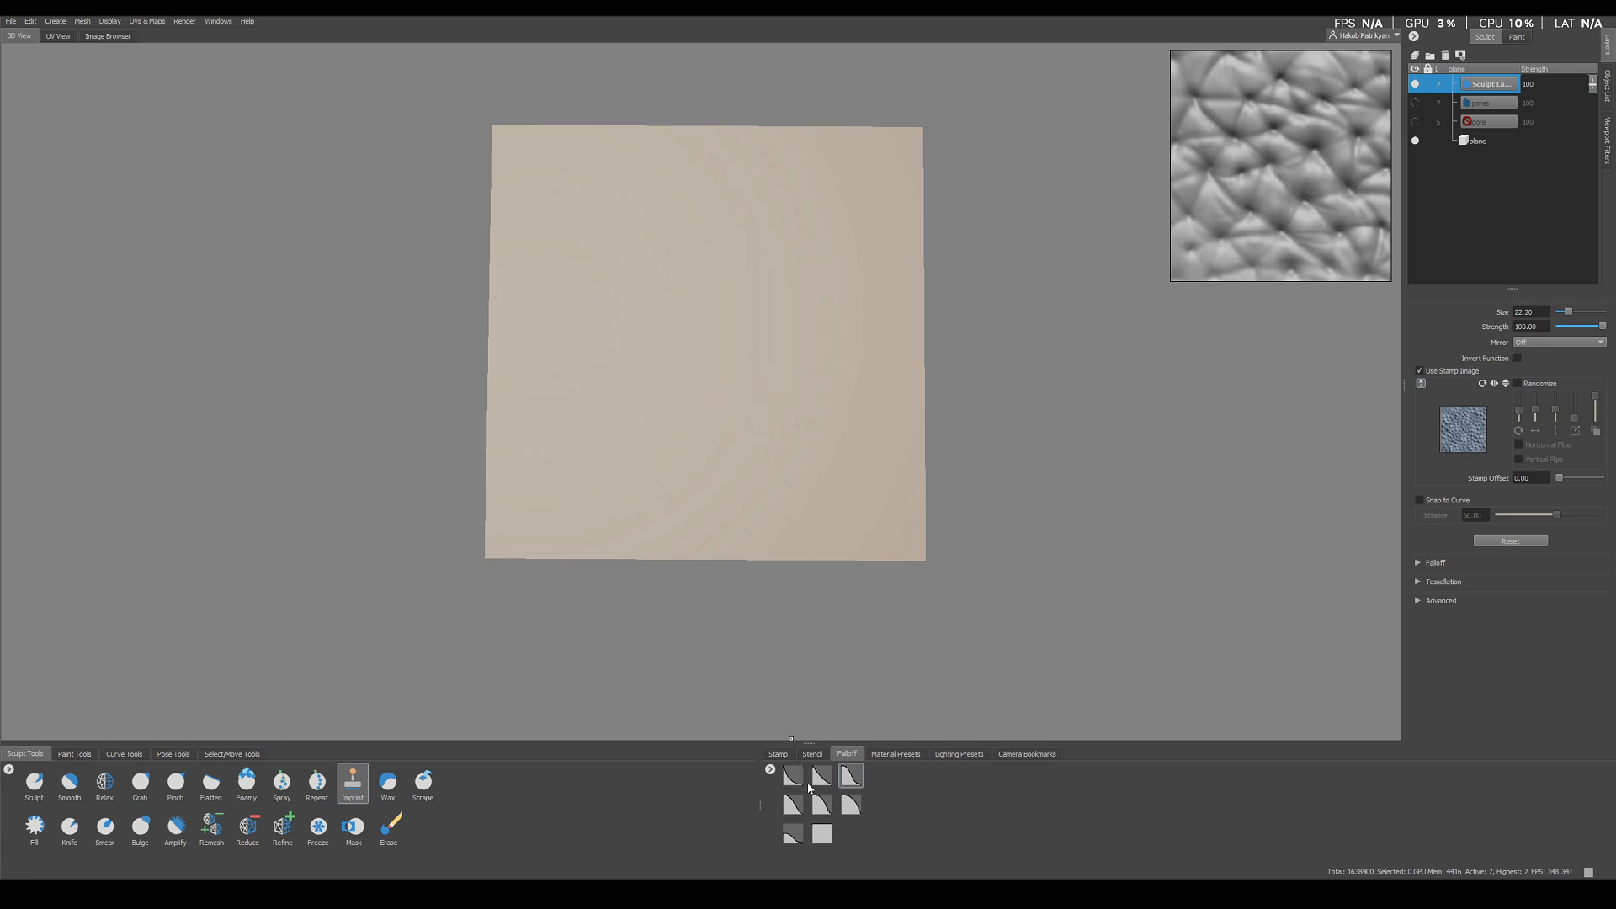
Try one pore imprint each with the second and the first falloff preset, undoing both
drag(728, 367, 842, 484)
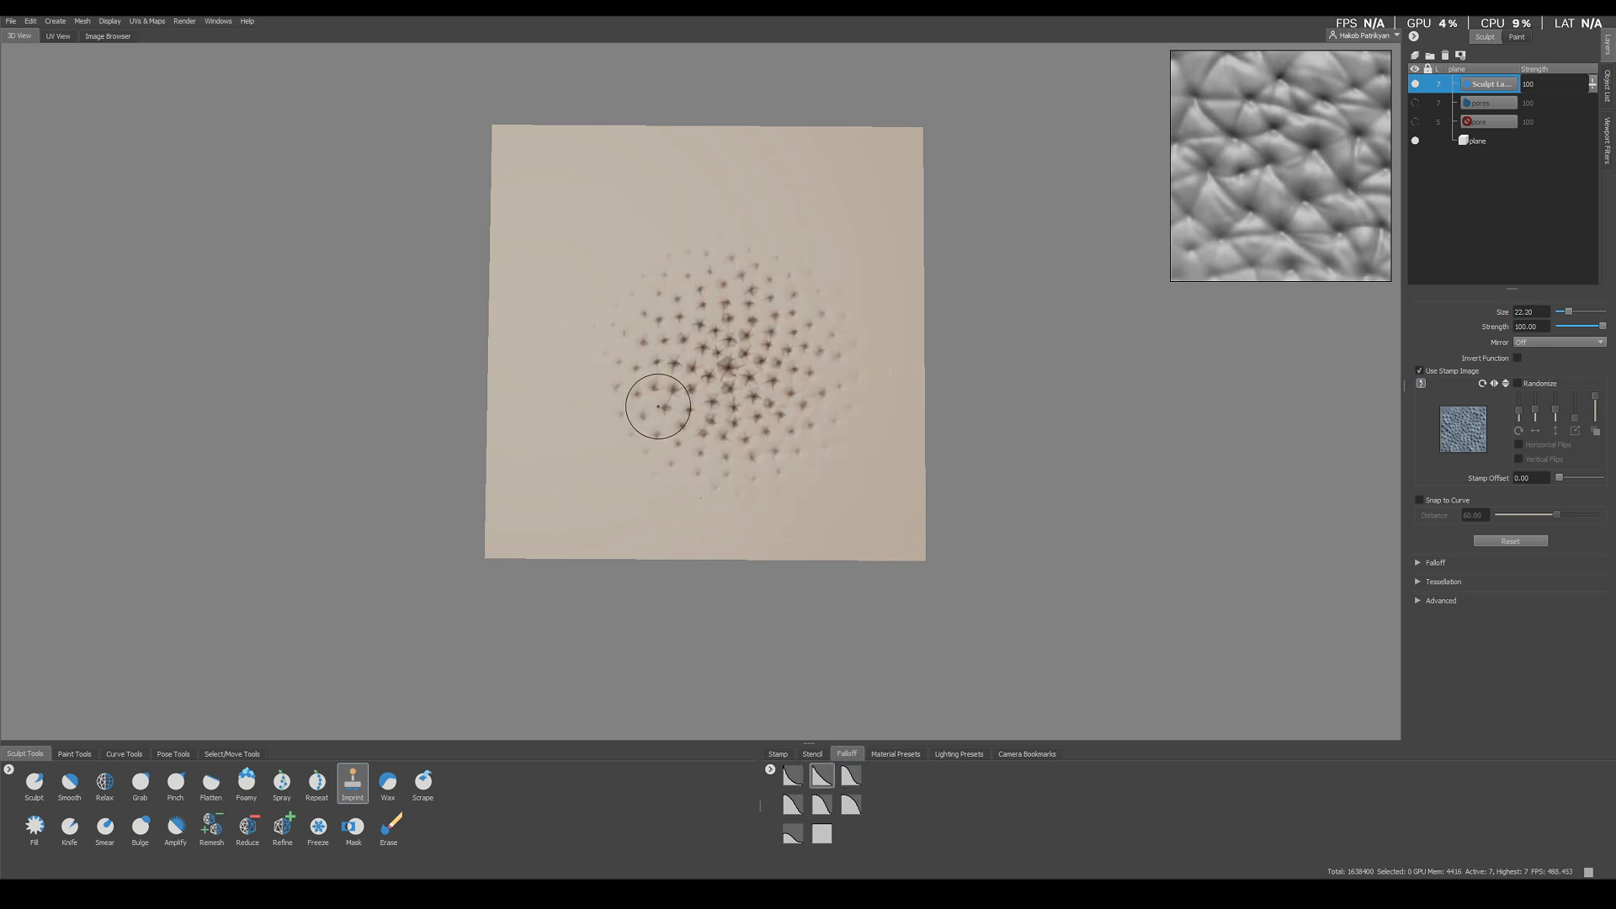
key(ctrl+z)
click(784, 786)
drag(714, 343, 686, 515)
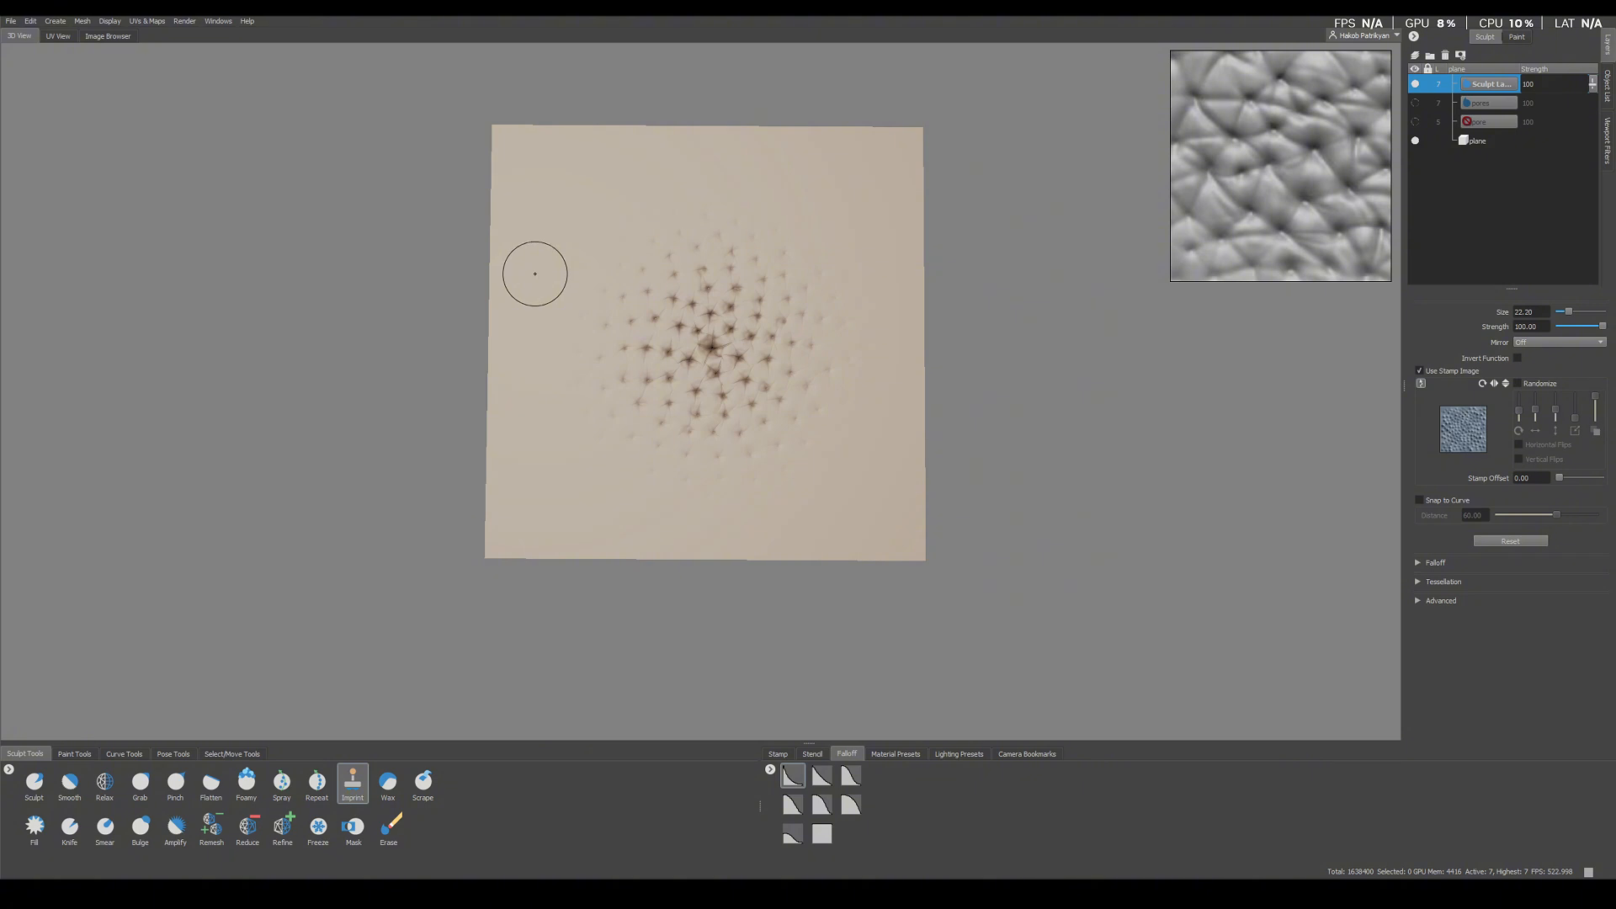
key(ctrl+z)
Return to the original rounded falloff preset and imprint overlapping pore patches over the plane
click(822, 805)
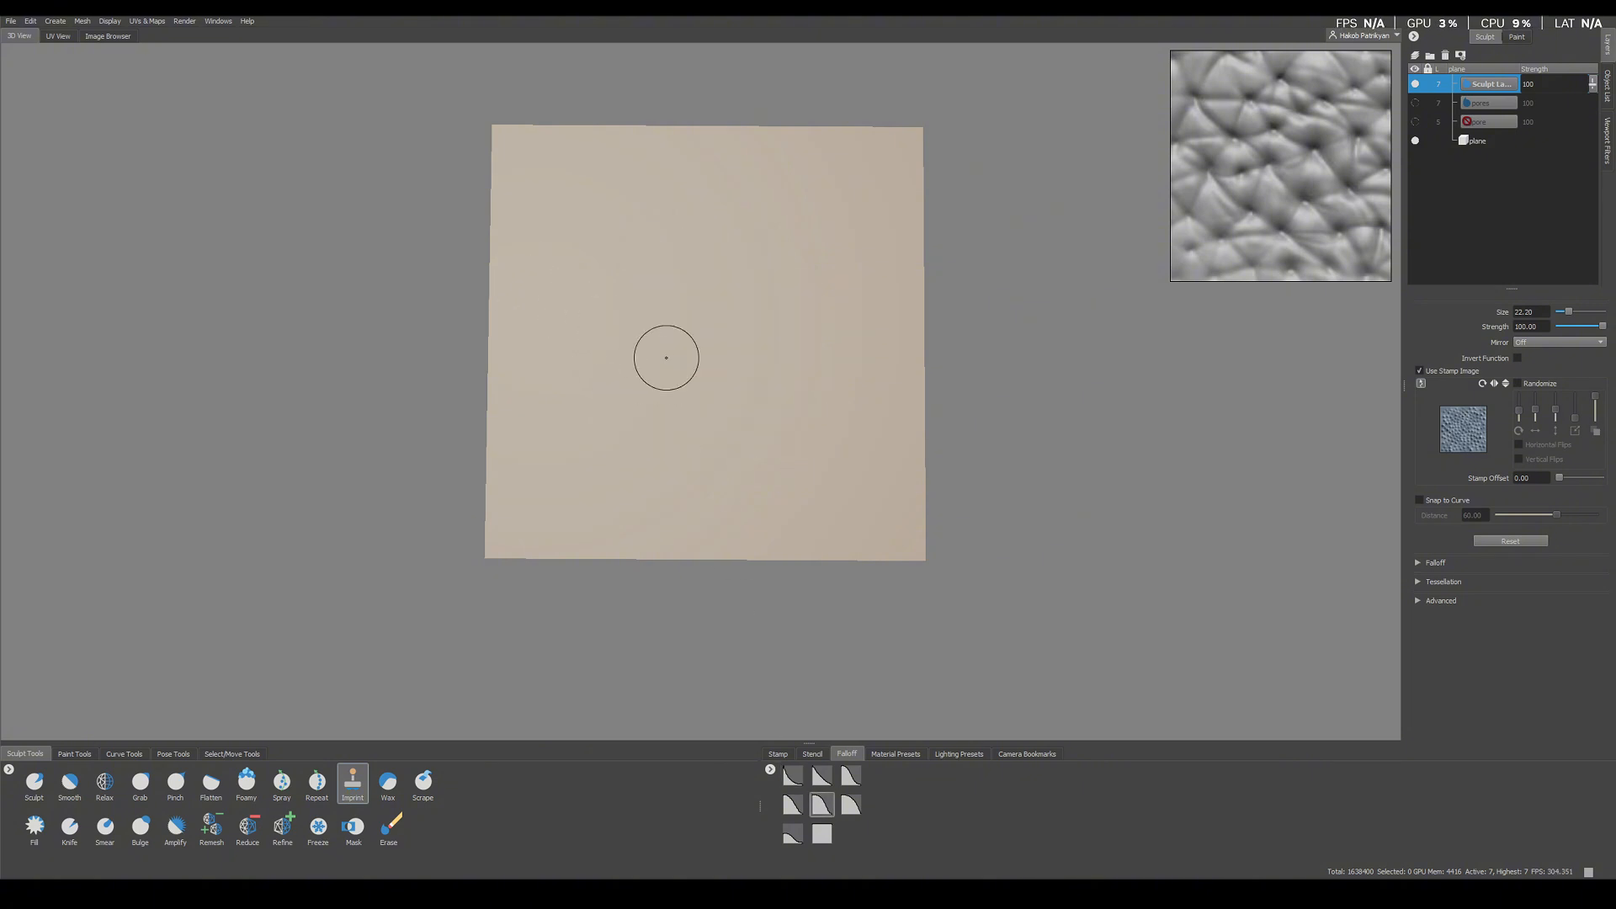
drag(665, 353, 712, 249)
drag(819, 407, 726, 154)
drag(560, 282, 597, 225)
scroll(597, 226, up, 4)
scroll(682, 378, down, 2)
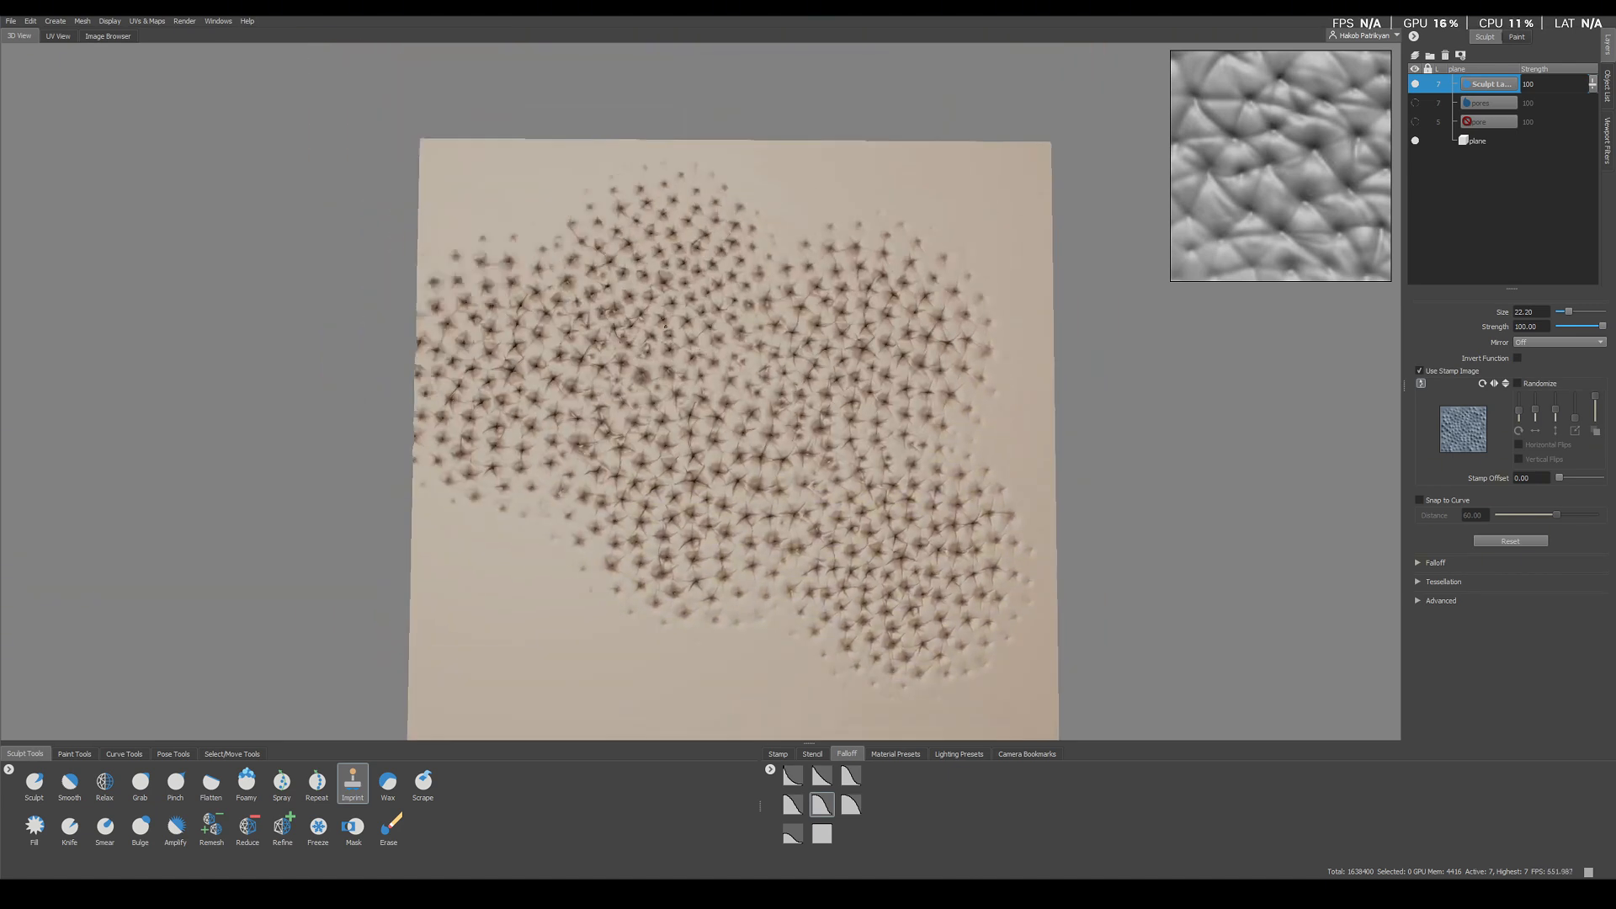
Undo all the pore imprints on the plane
key(ctrl+z)
key(ctrl+z)
key(ctrl+z)
key(ctrl+z)
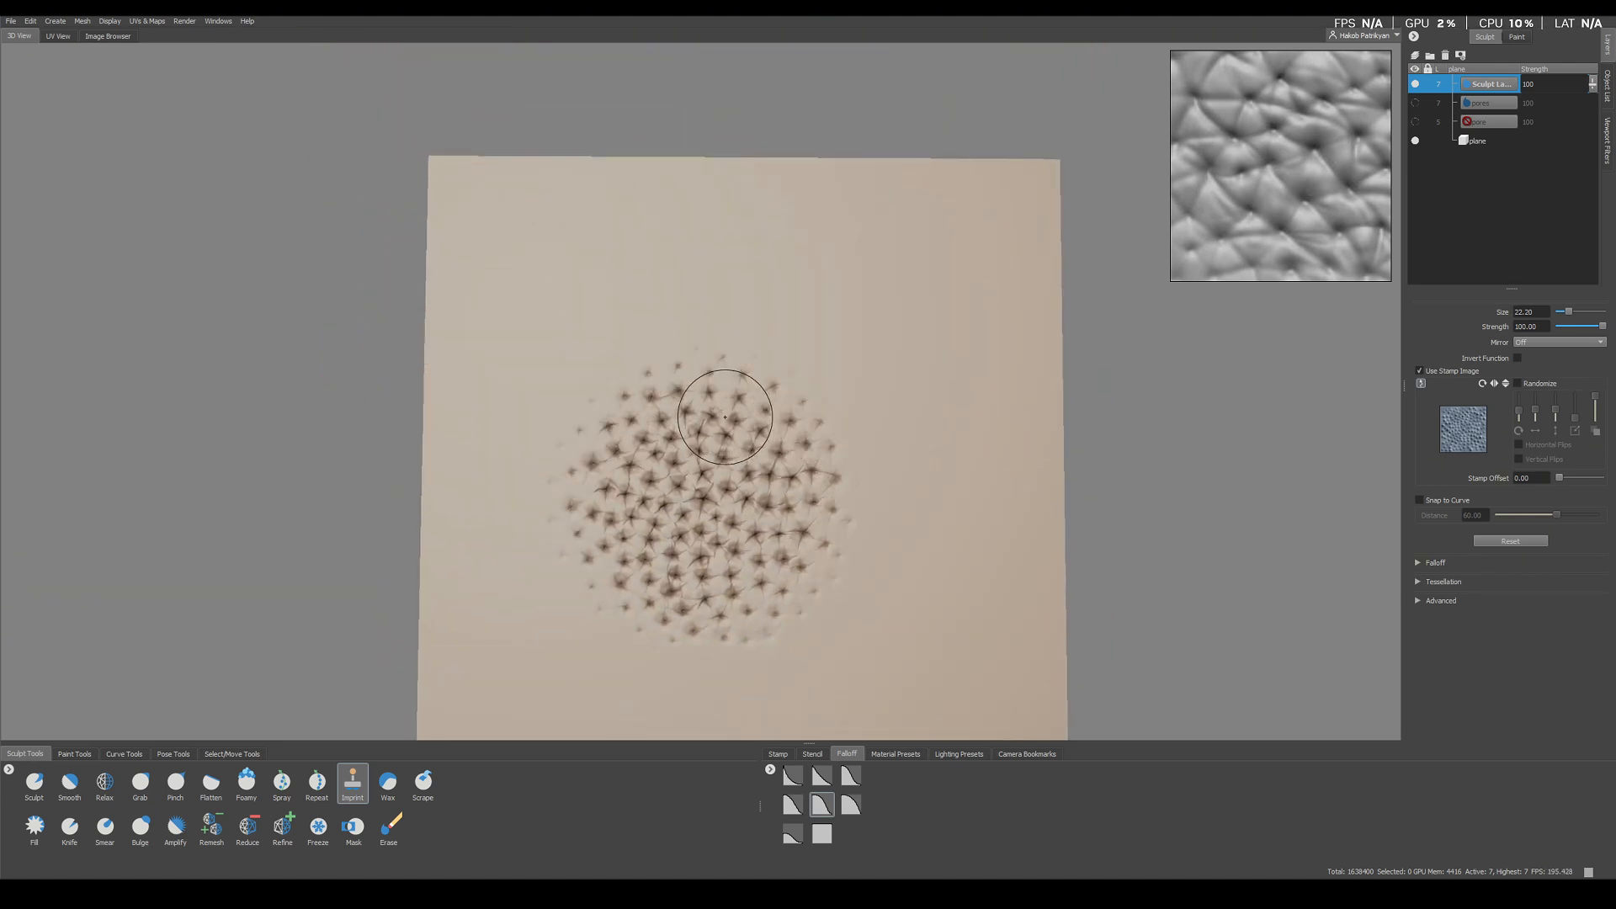
right_drag(735, 450, 776, 418)
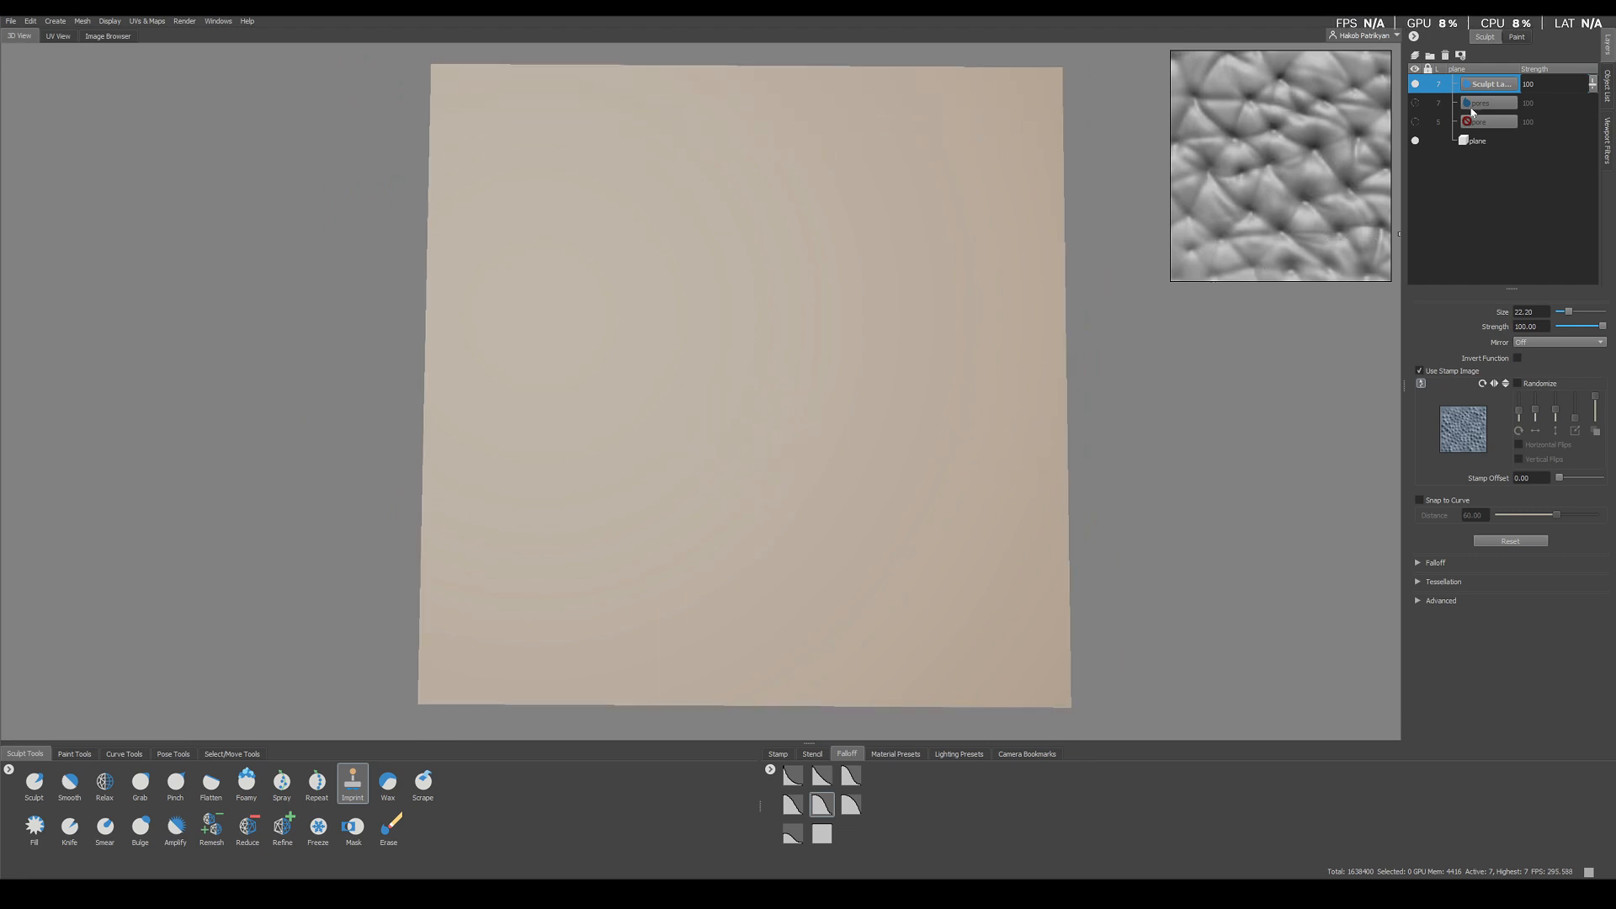
alt+right_drag(823, 519, 989, 349)
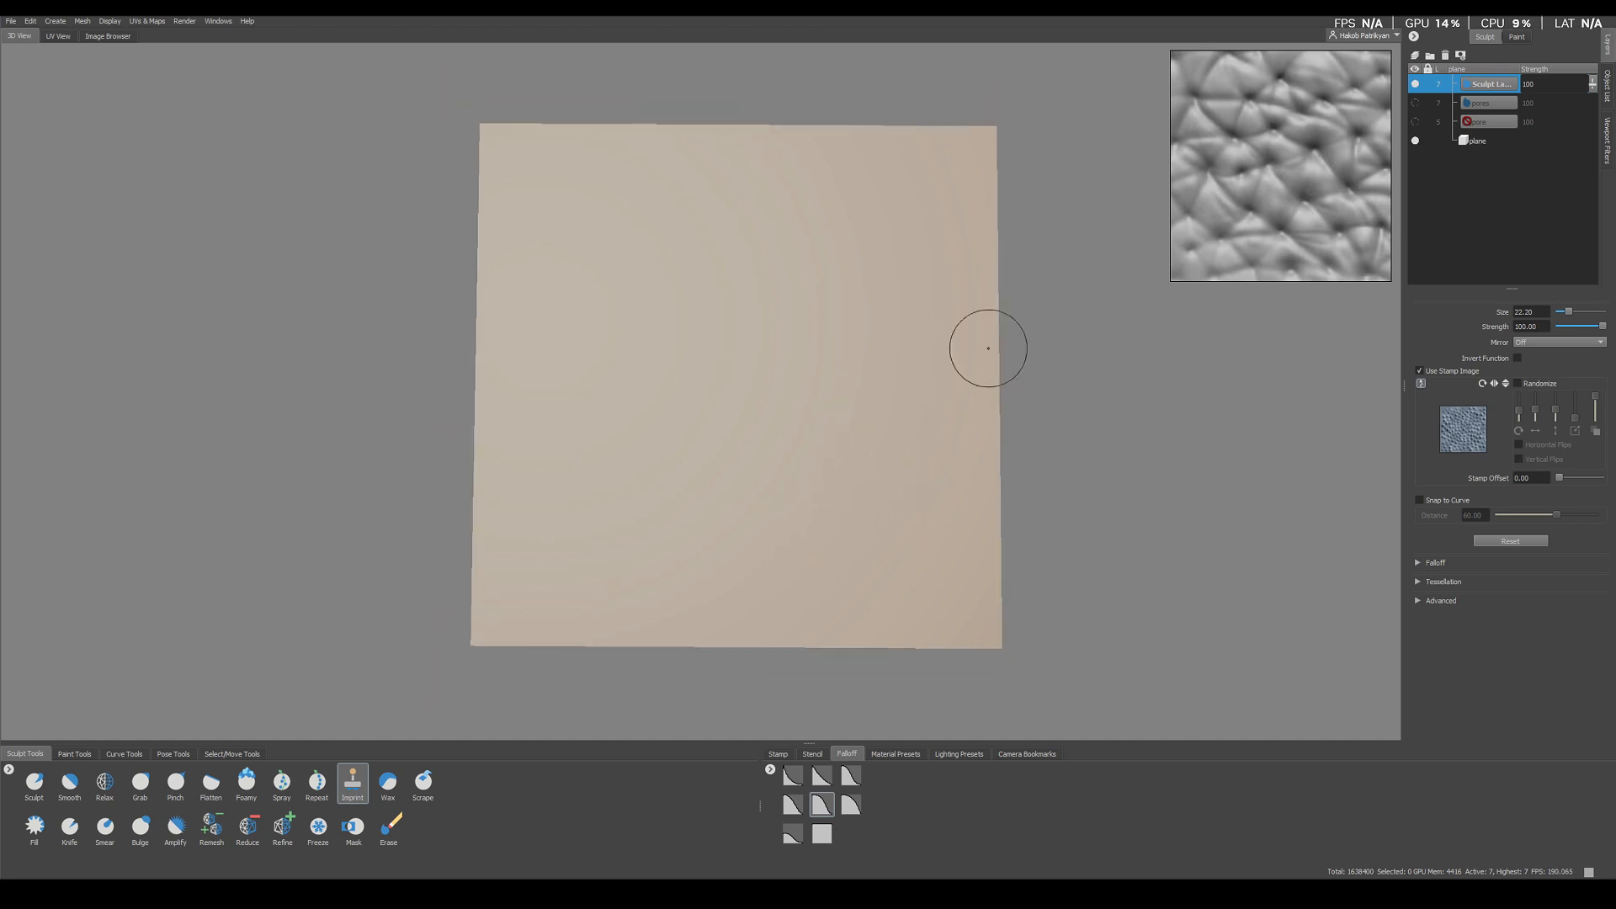
Rename the new top sculpt layer as lines
double_click(1480, 88)
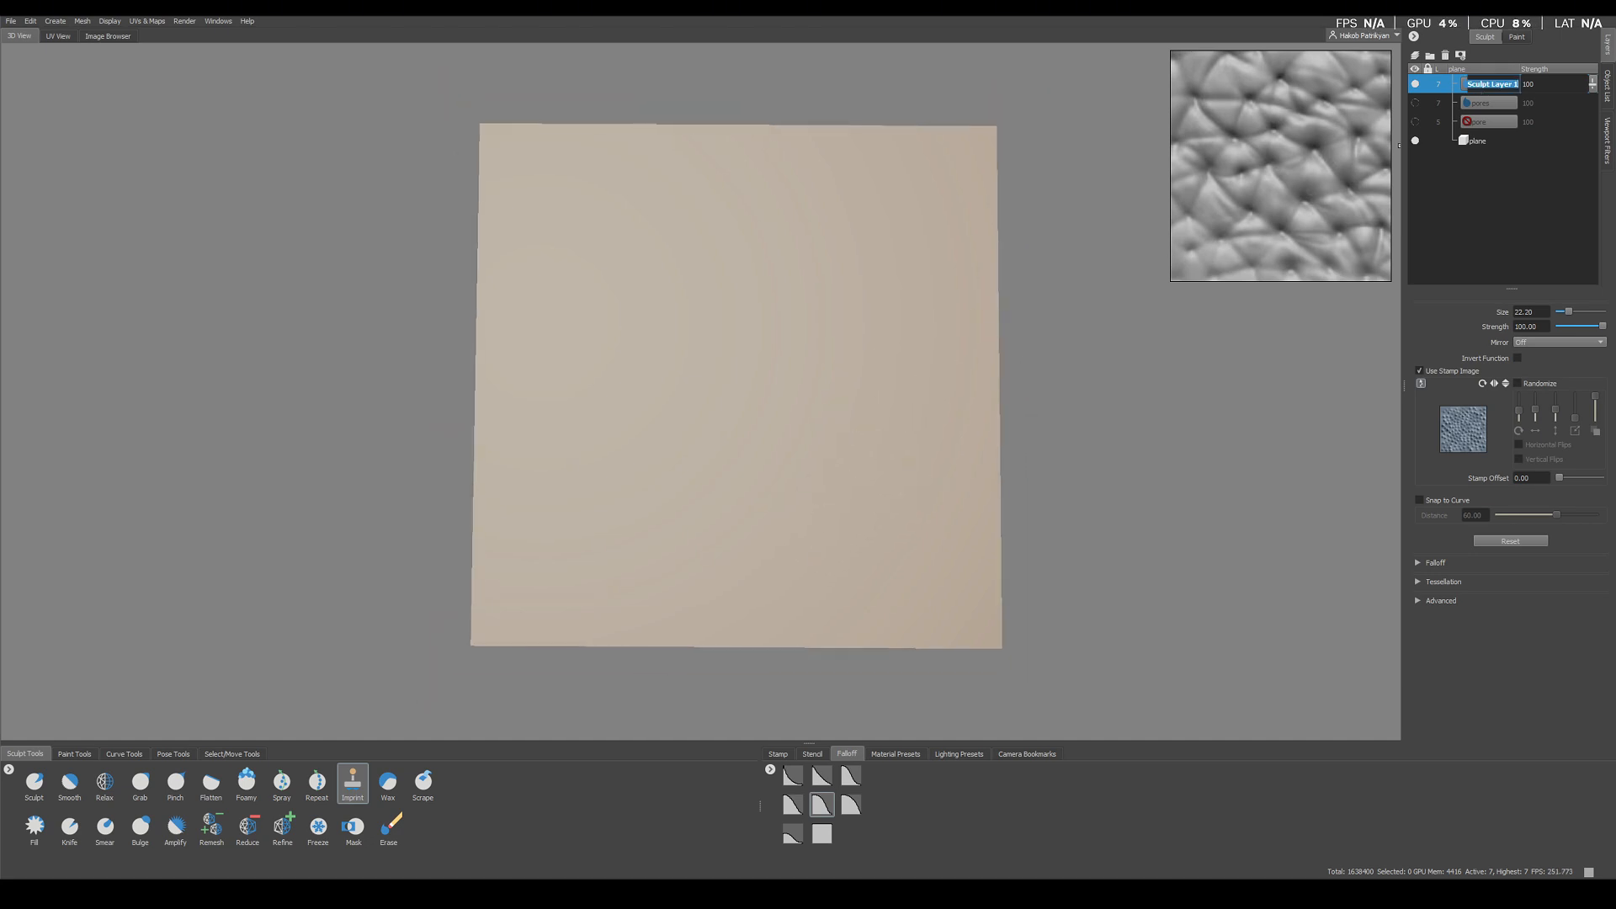
text(lines)
key(Return)
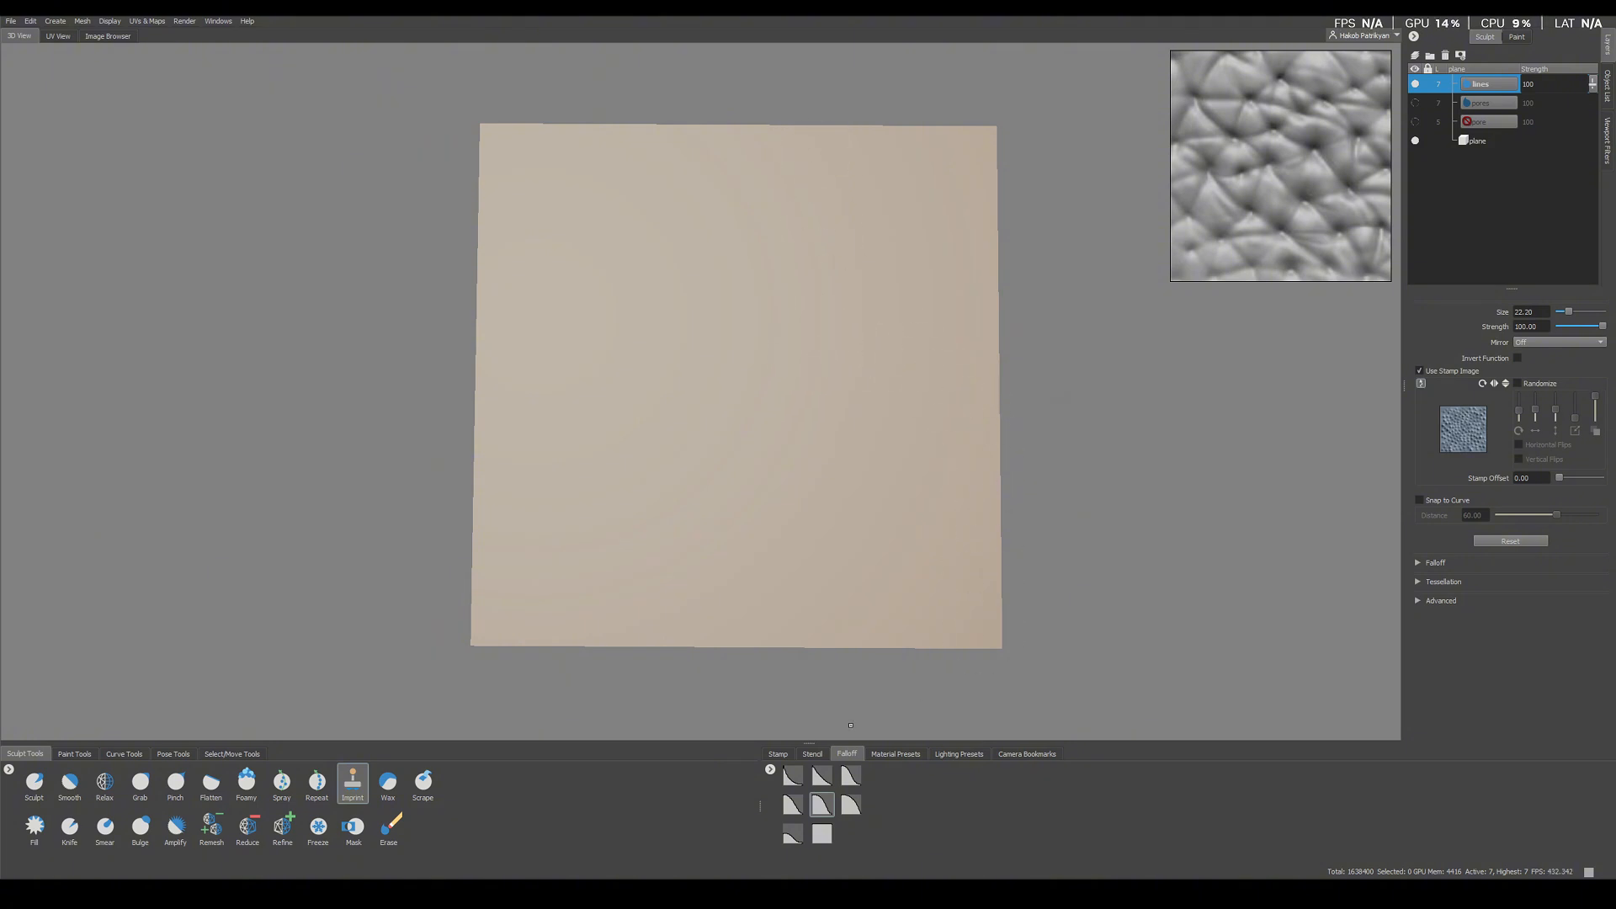
Switch to the Knife tool, try a wavy vertical groove along the plane, and undo it
click(778, 753)
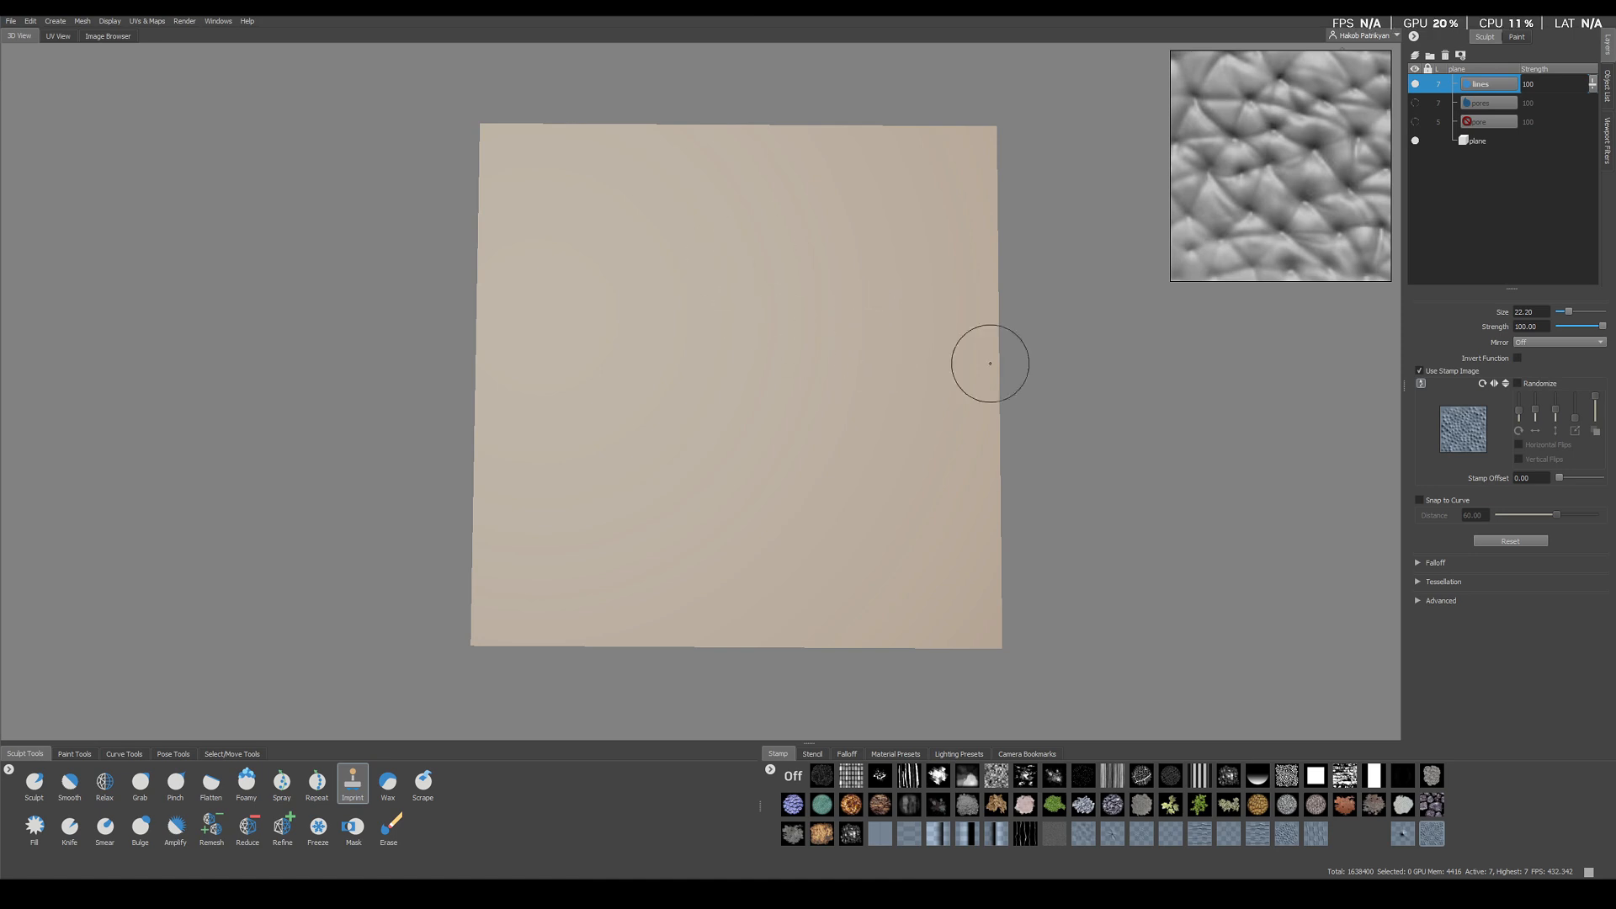
click(70, 826)
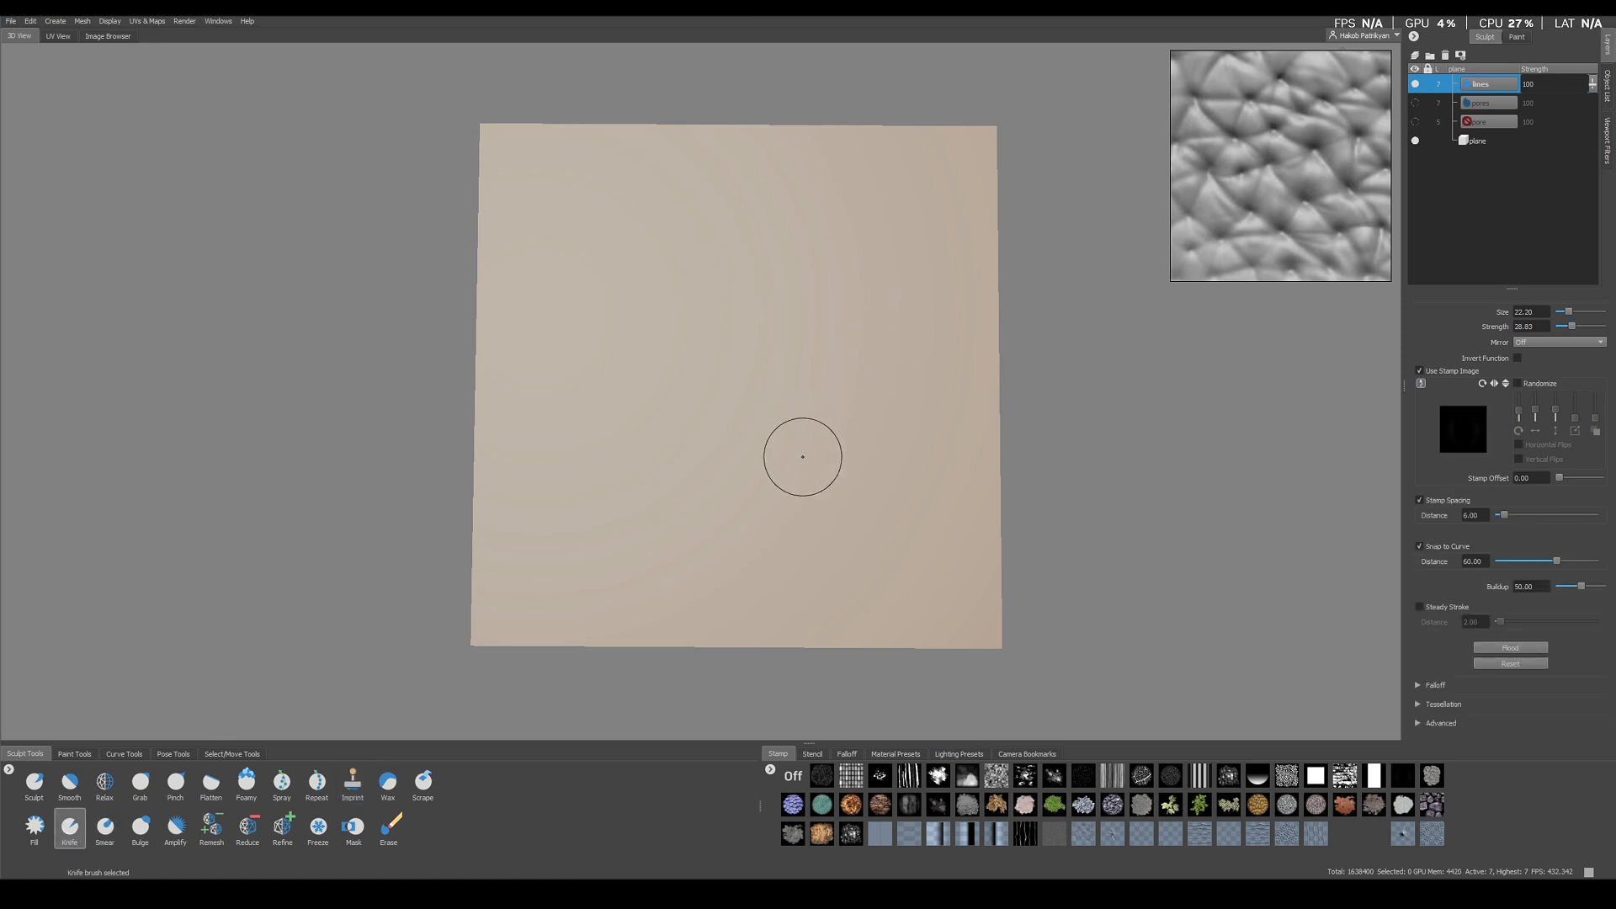
scroll(846, 443, down, 5)
alt+drag(835, 441, 836, 439)
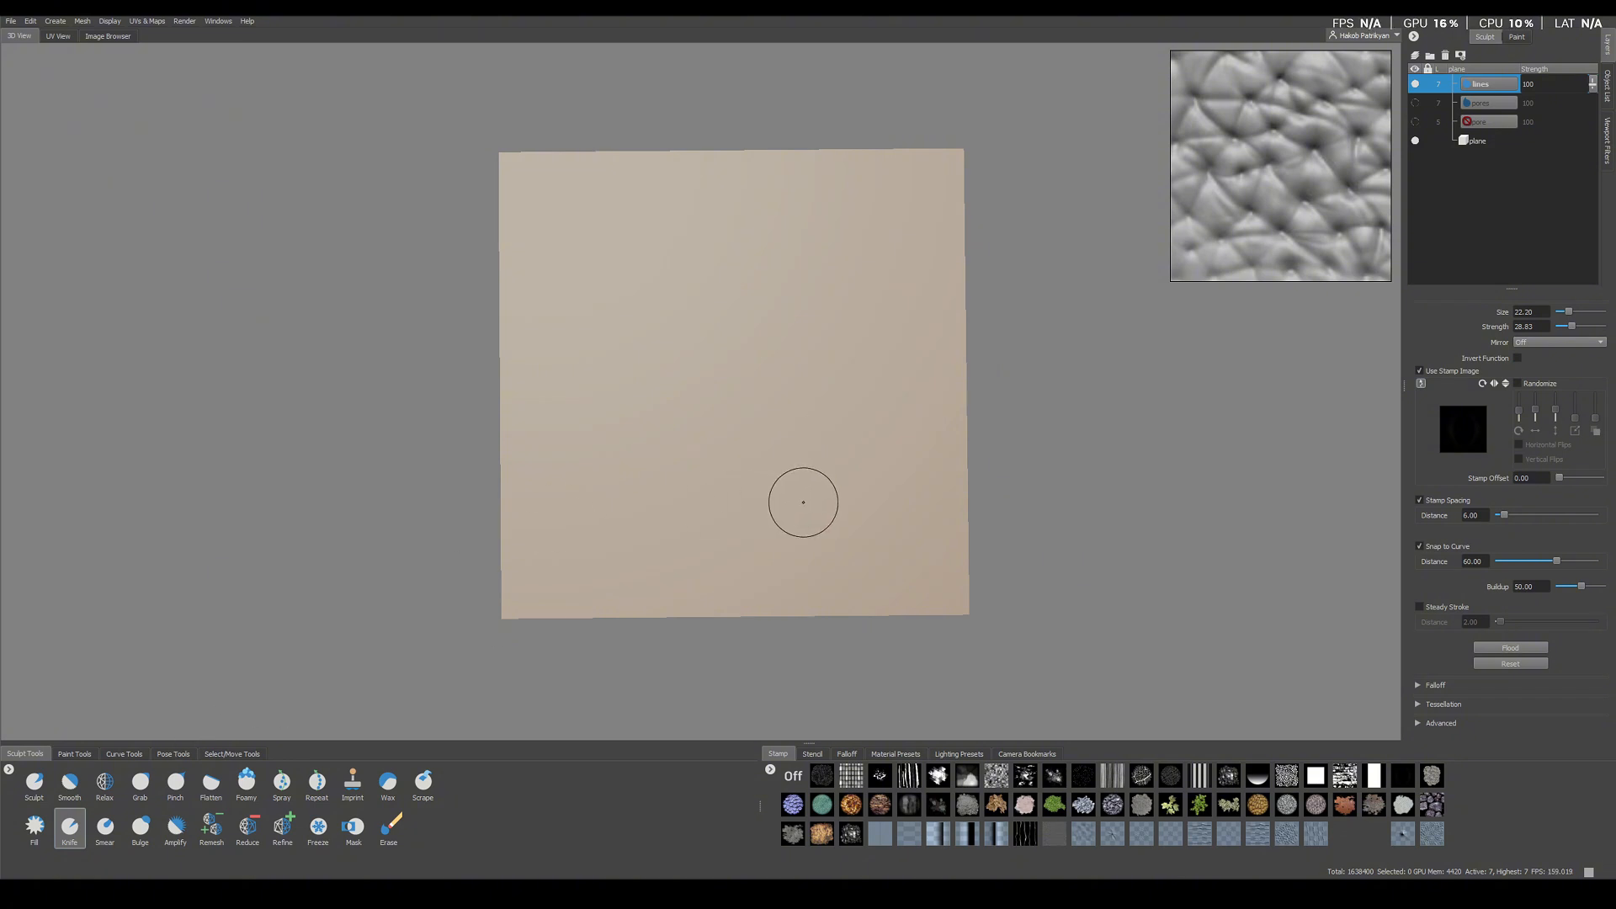
alt+drag(816, 531, 807, 525)
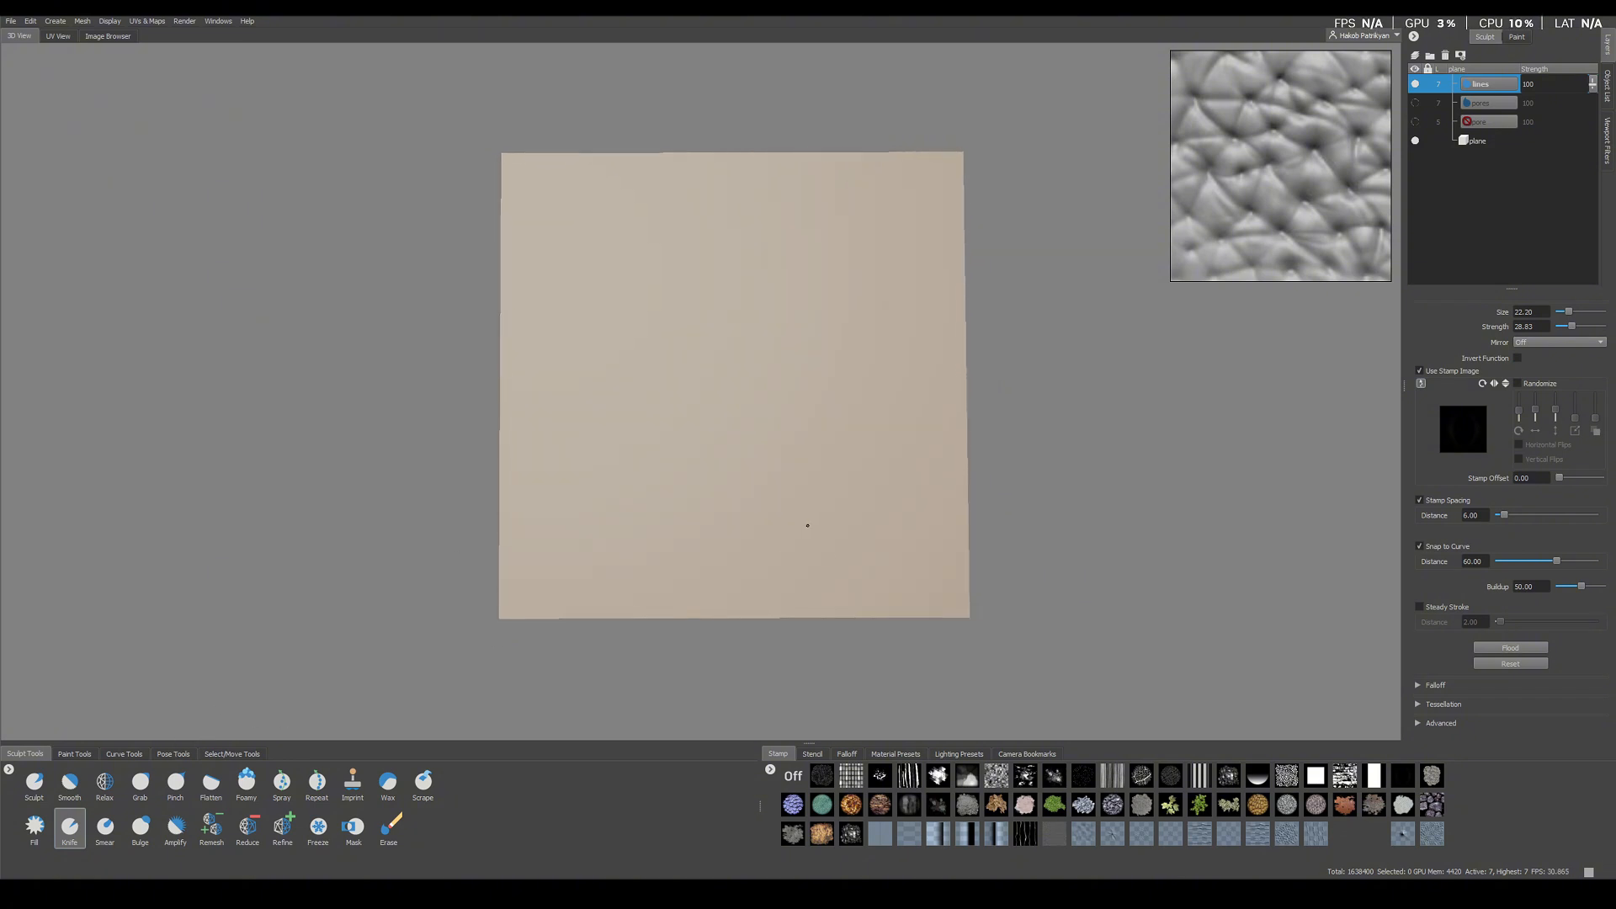
mouse_move(845, 585)
alt+mouse_down()
mouse_move(869, 484)
mouse_move(856, 179)
alt+mouse_up()
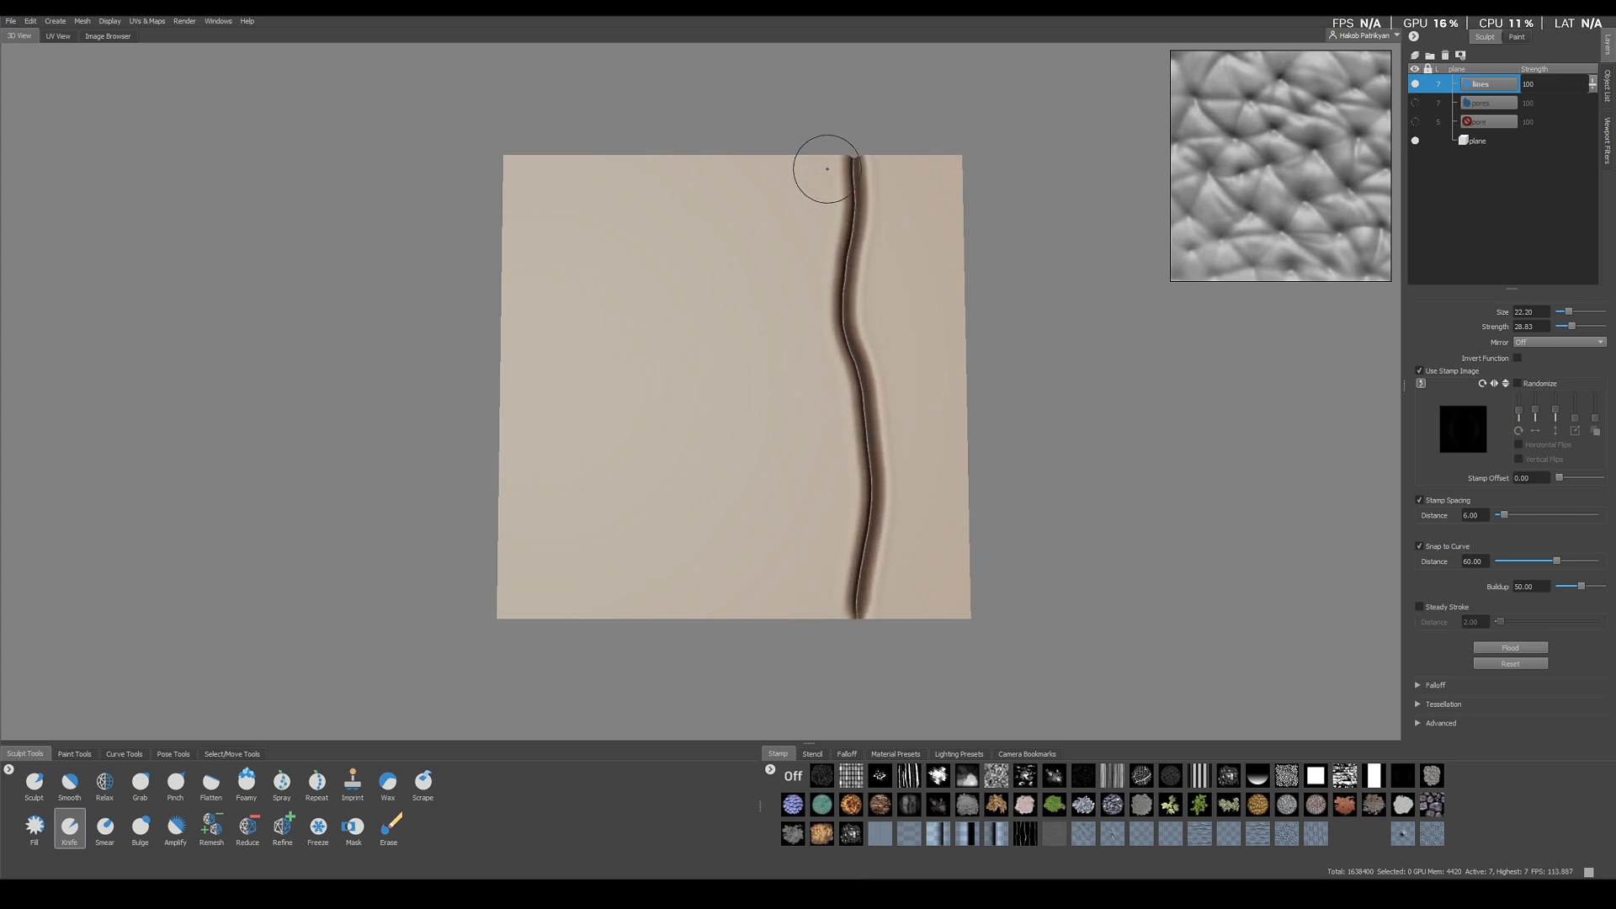
key(ctrl+z)
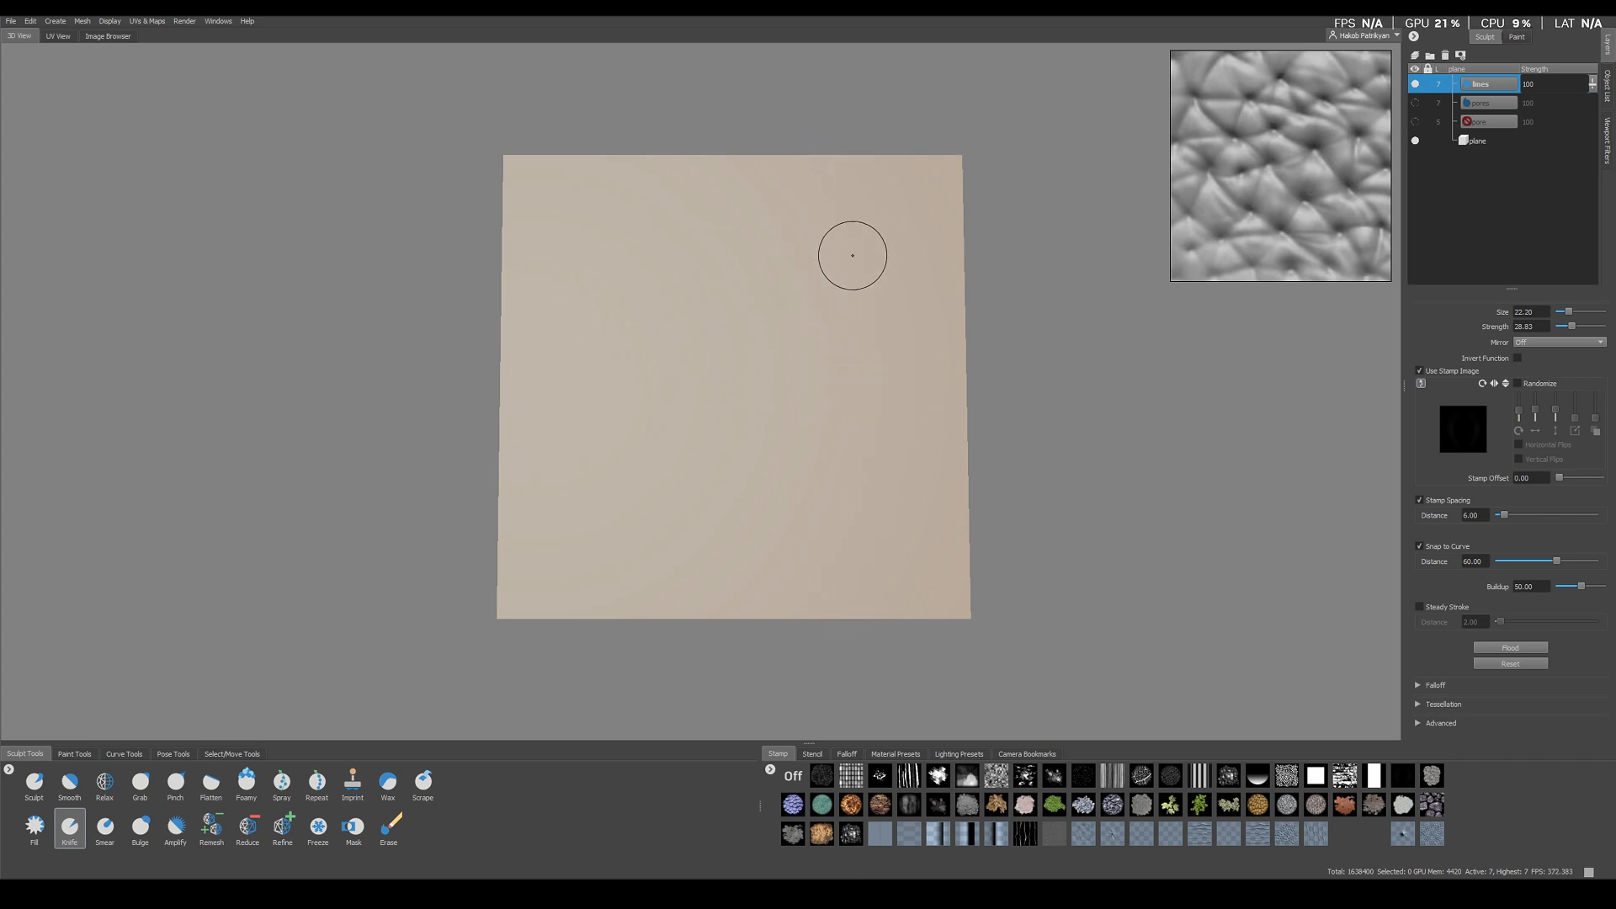
Reduce the Knife brush size to 17.67 and carve a broken vertical groove down the right part of the plane
key(b)
drag(851, 253, 842, 250)
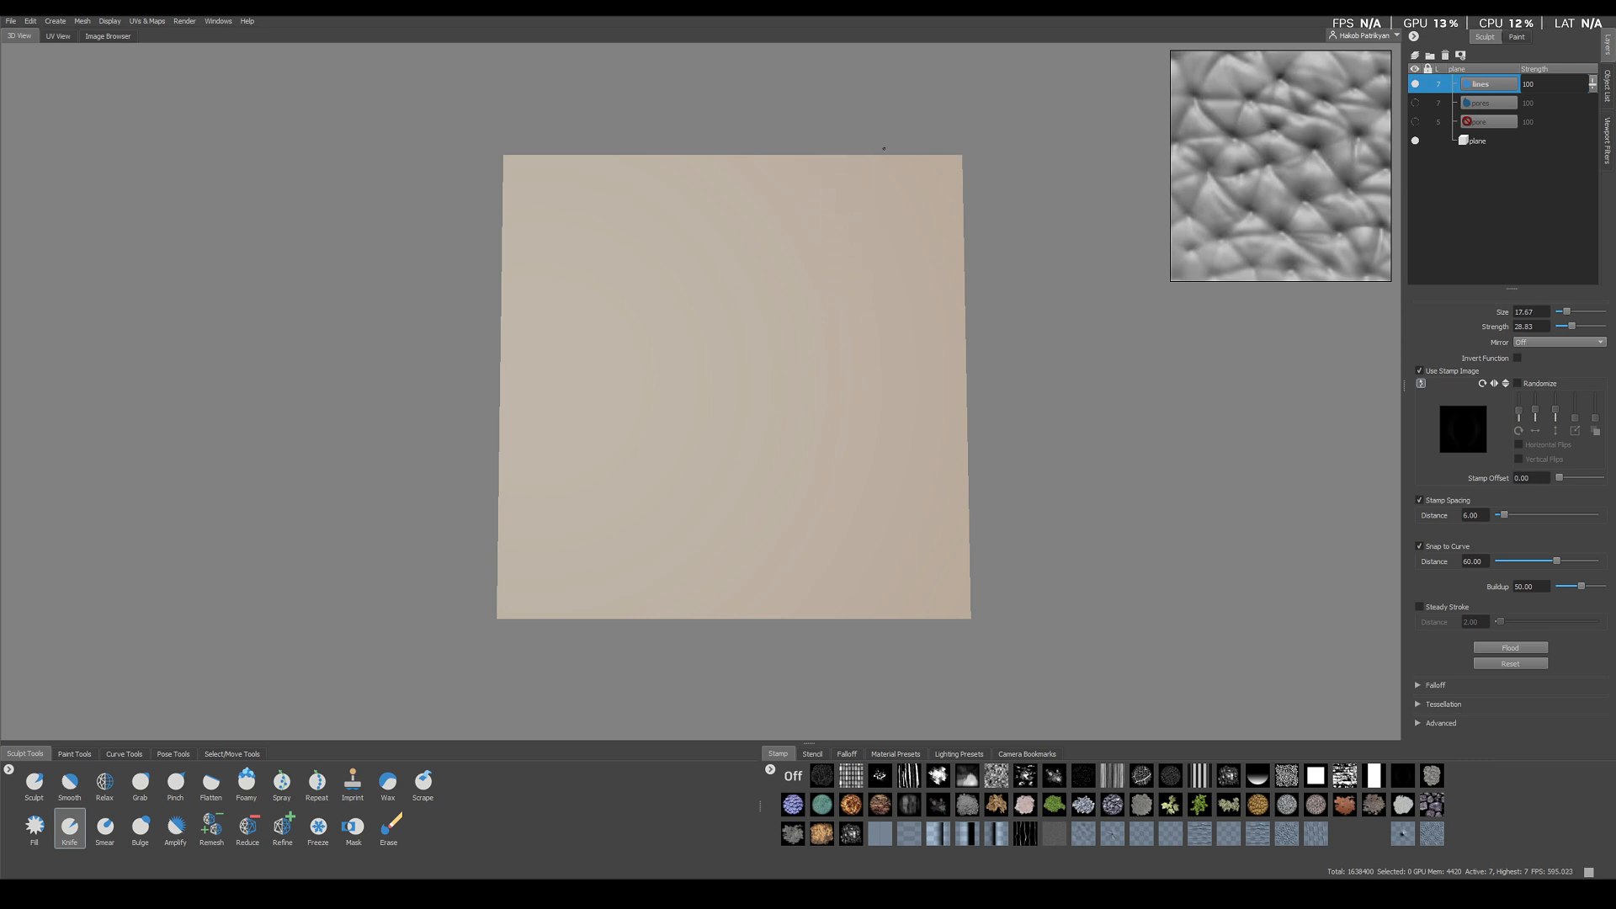
mouse_move(884, 148)
mouse_down()
mouse_move(860, 373)
mouse_move(875, 671)
mouse_up()
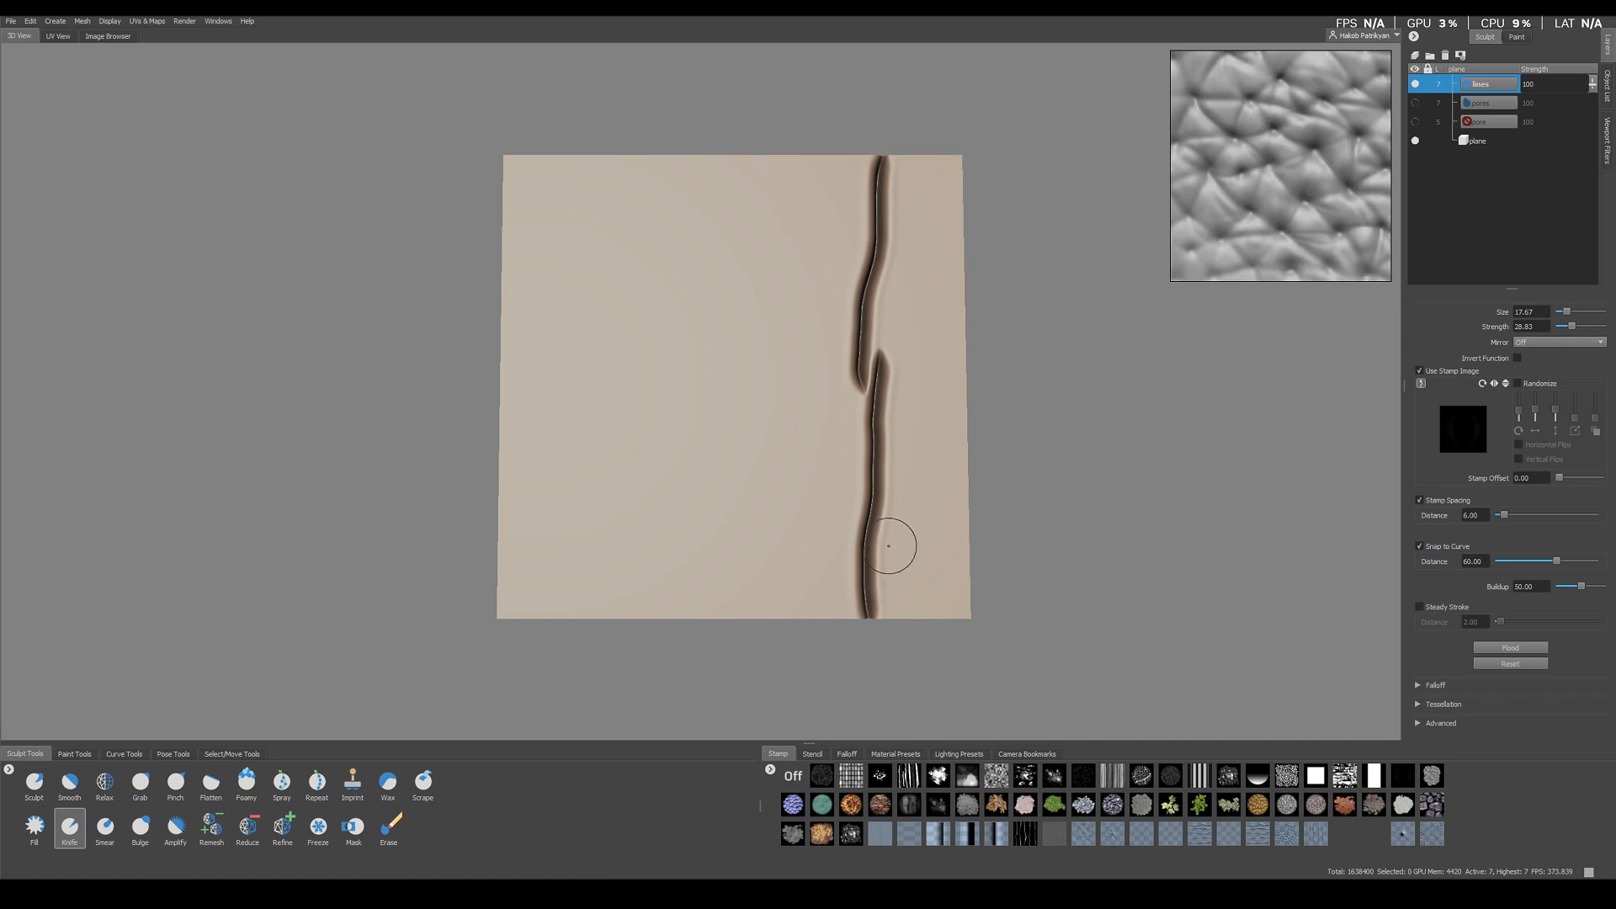
Undo the broken groove and carve five wavy vertical grooves across the plane with the Knife brush
key(ctrl+z)
key(ctrl+z)
mouse_move(860, 623)
mouse_down()
mouse_move(874, 155)
mouse_move(786, 271)
mouse_move(799, 622)
mouse_move(728, 548)
mouse_move(721, 216)
mouse_move(689, 126)
mouse_move(661, 283)
mouse_move(667, 628)
mouse_up()
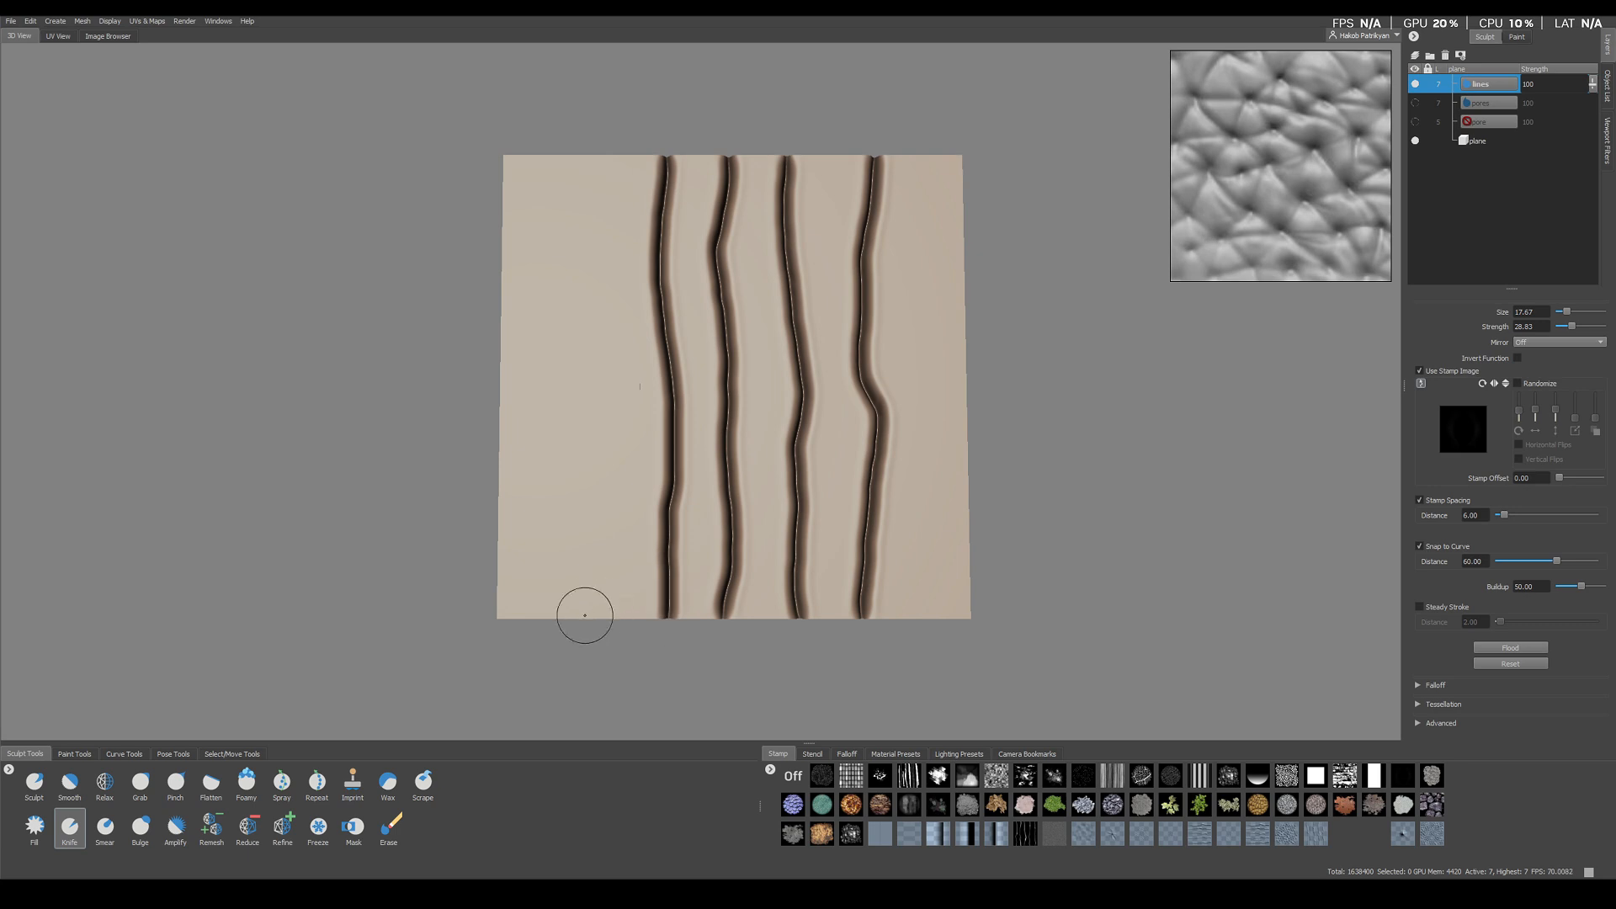
mouse_move(576, 647)
mouse_down()
mouse_move(573, 443)
mouse_move(611, 375)
mouse_move(605, 104)
mouse_up()
alt+right_drag(639, 338, 642, 205)
alt+drag(642, 206, 678, 286)
alt+right_drag(678, 287, 715, 455)
alt+drag(716, 455, 724, 509)
alt+right_drag(723, 510, 432, 715)
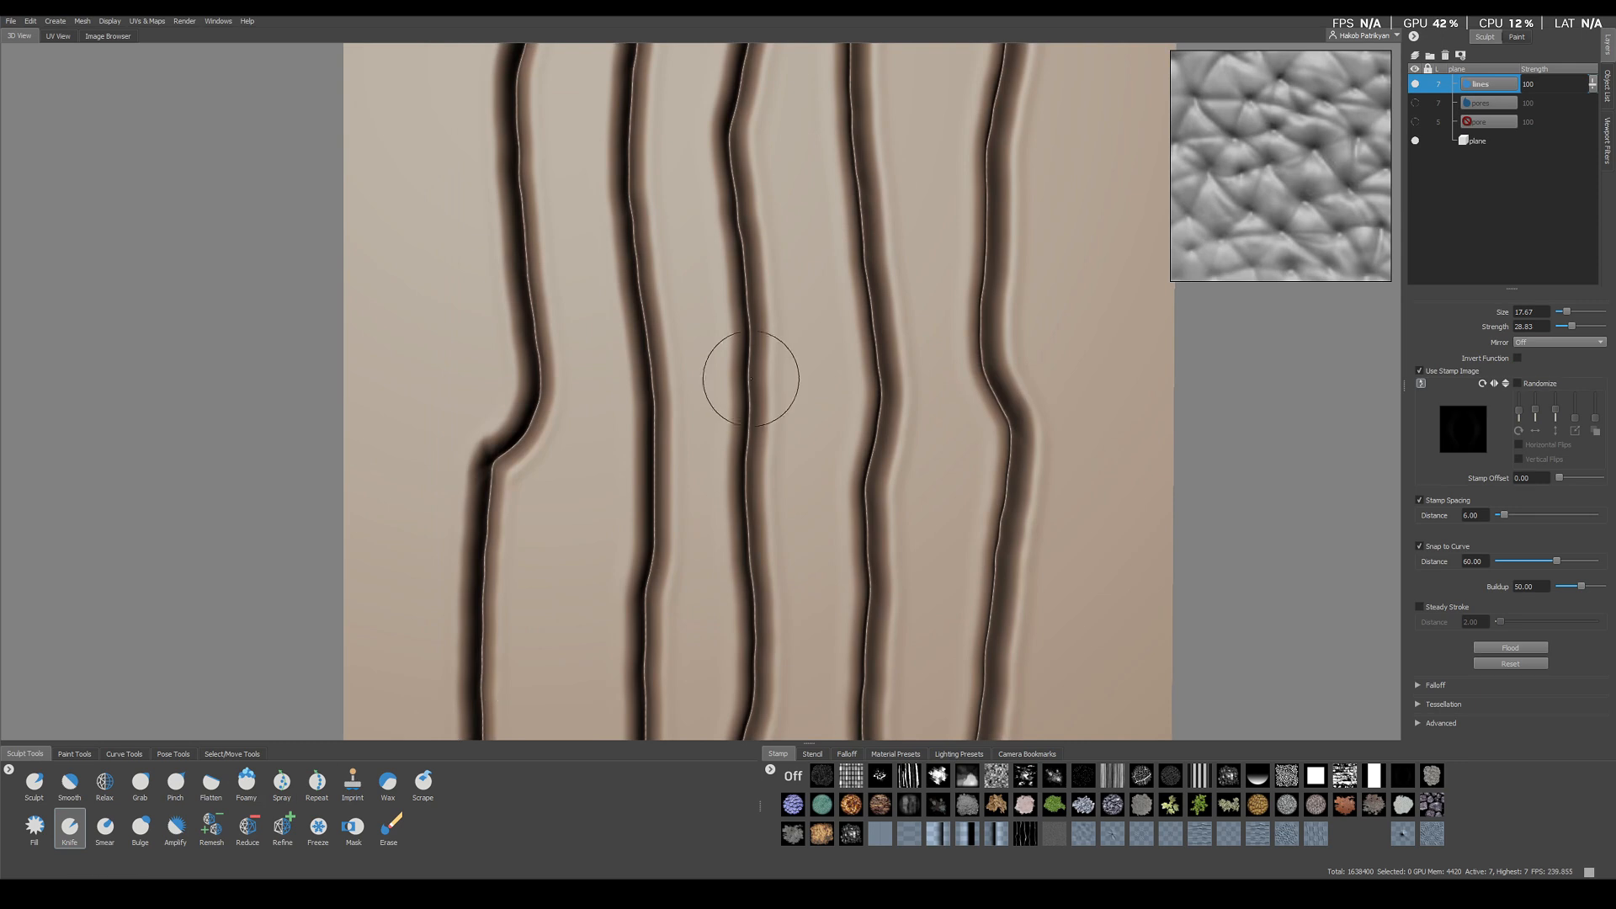
alt+right_drag(788, 452, 711, 285)
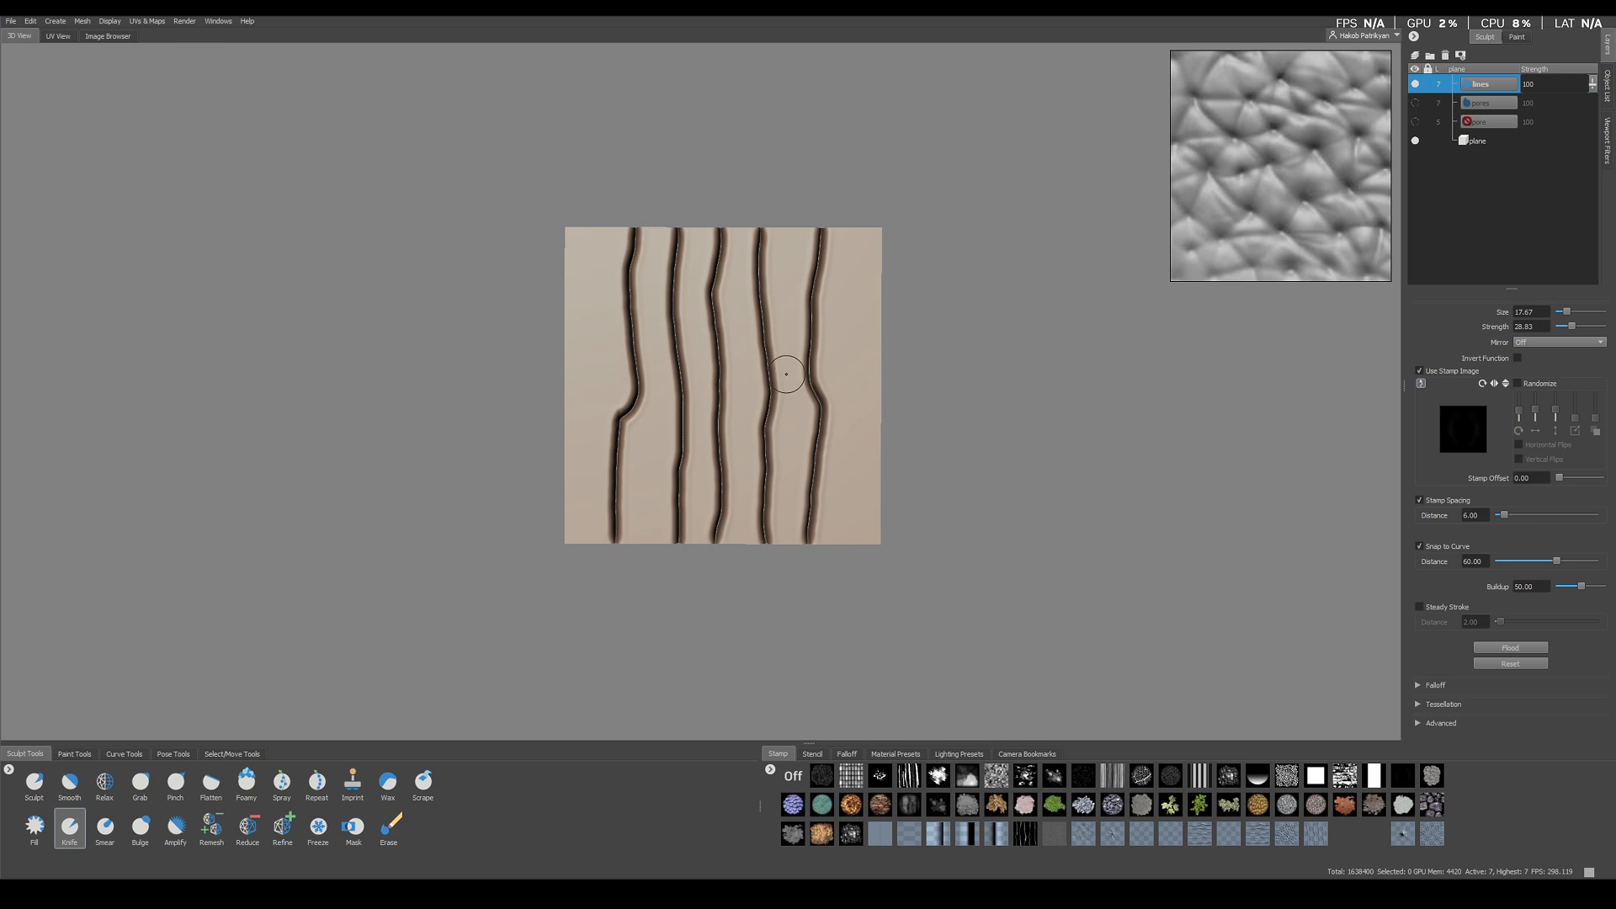
scroll(787, 373, up, 2)
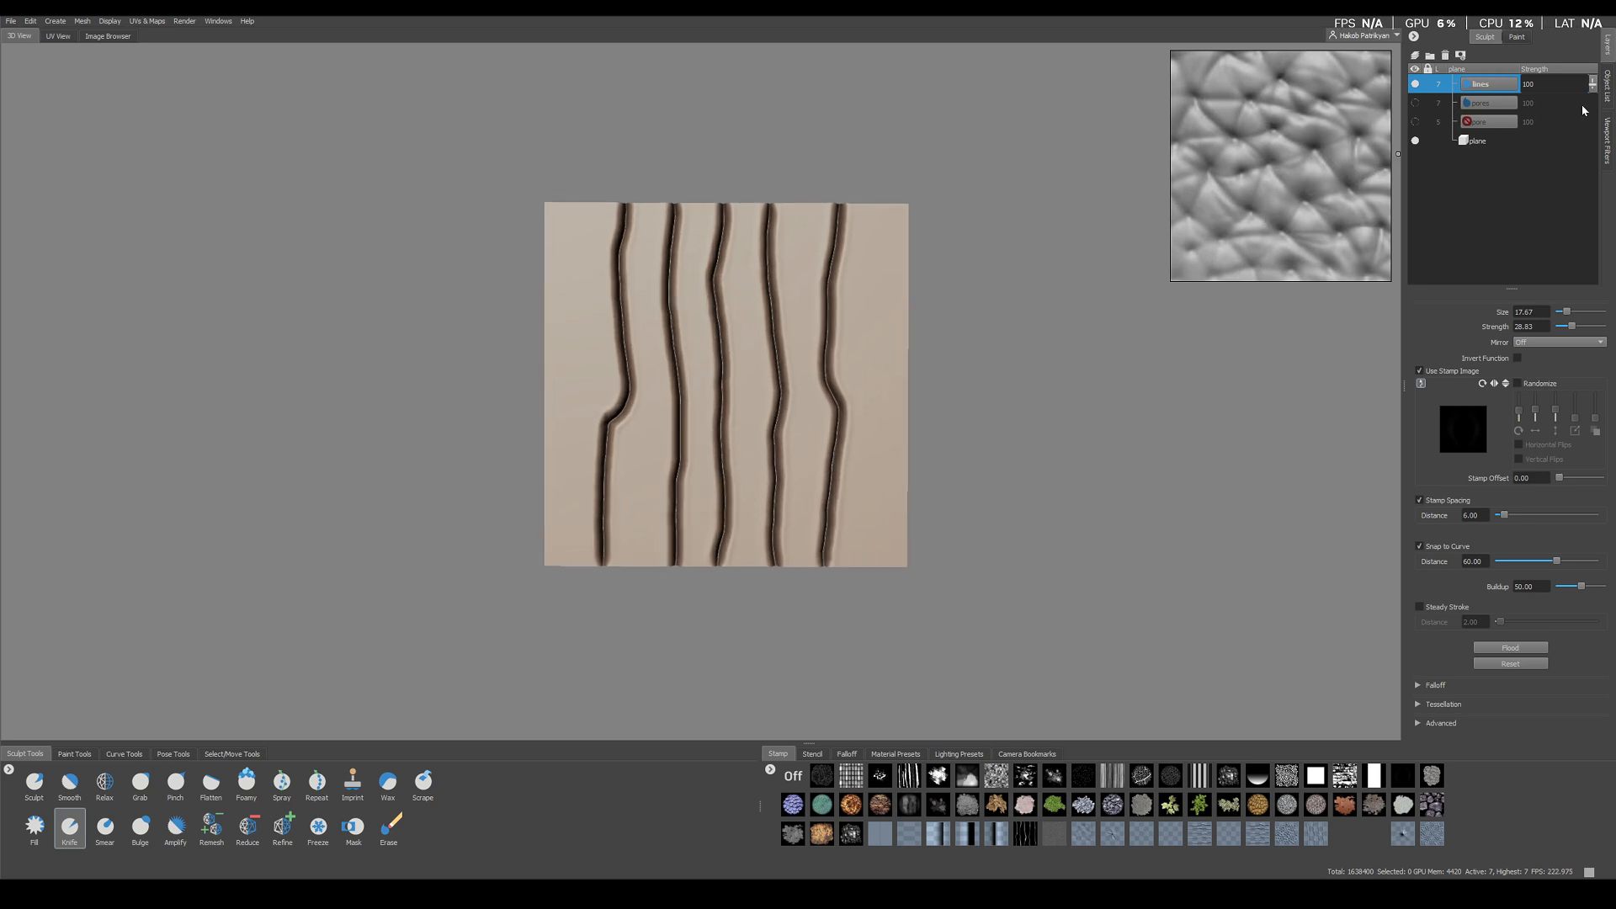
Unhide the bake mesh and set up a new texture map extraction operation for a Vector Displacement Map
click(1609, 86)
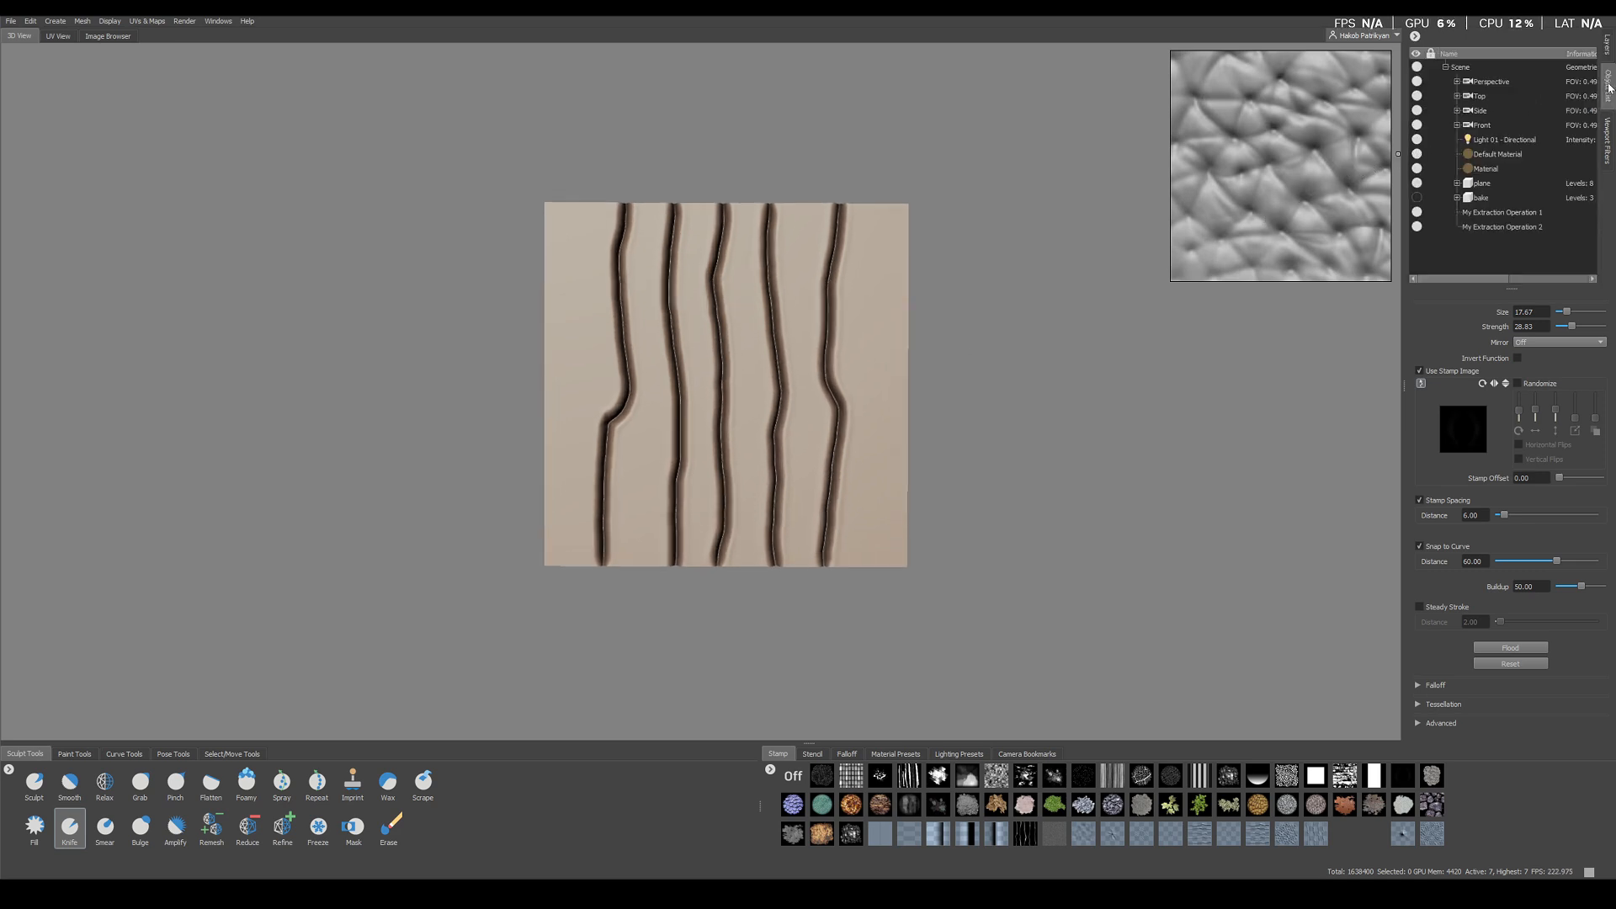
click(1418, 198)
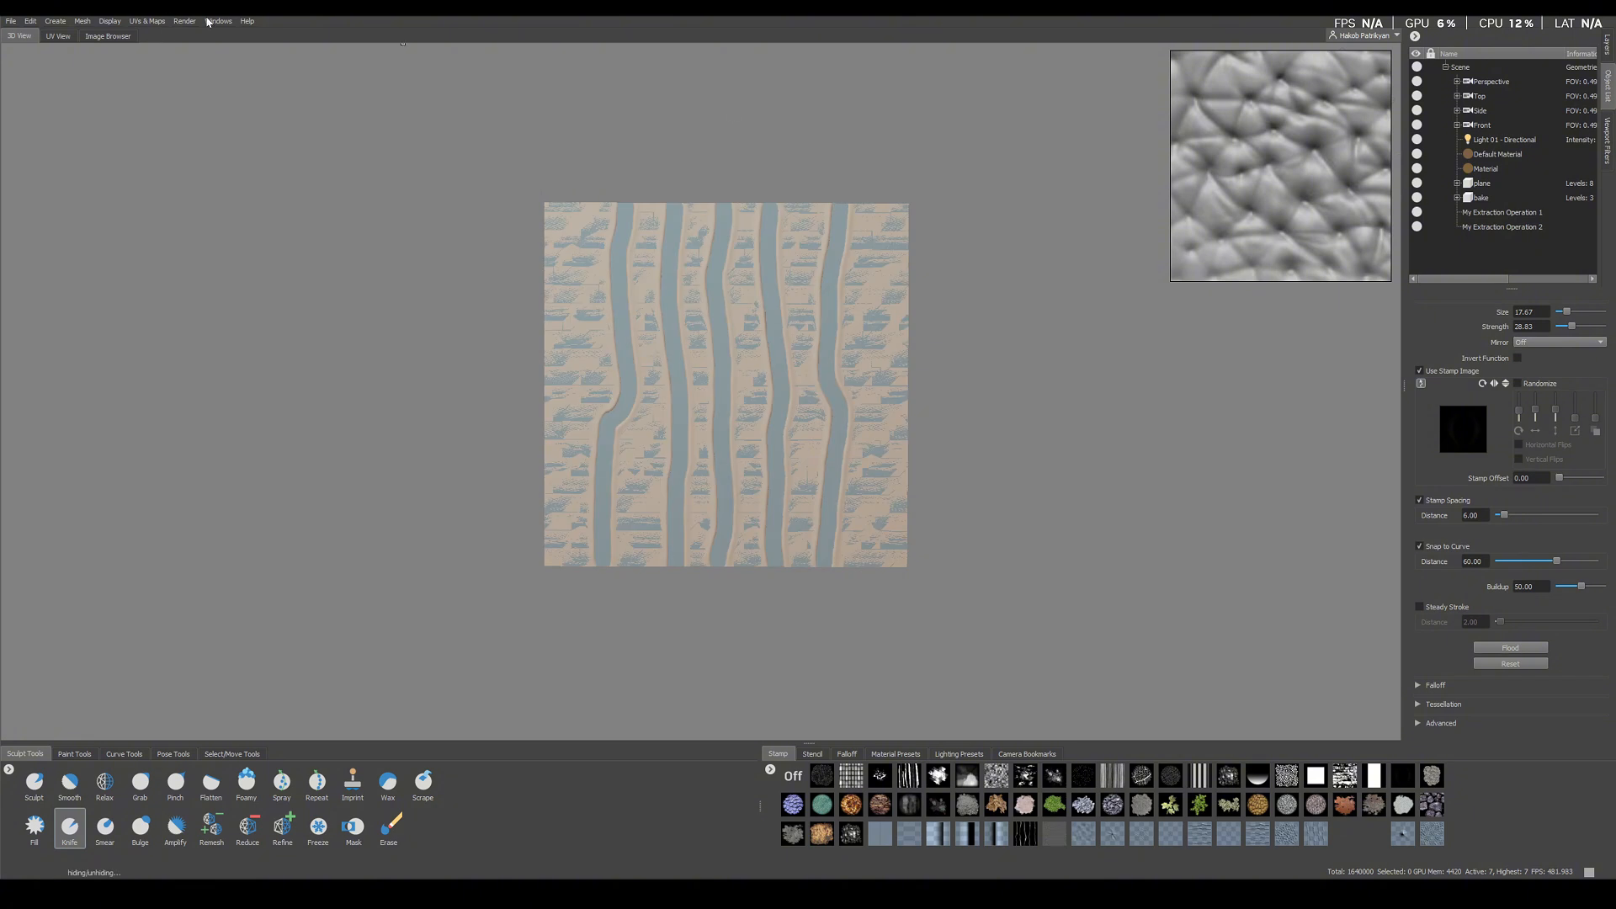
click(163, 23)
mouse_move(181, 136)
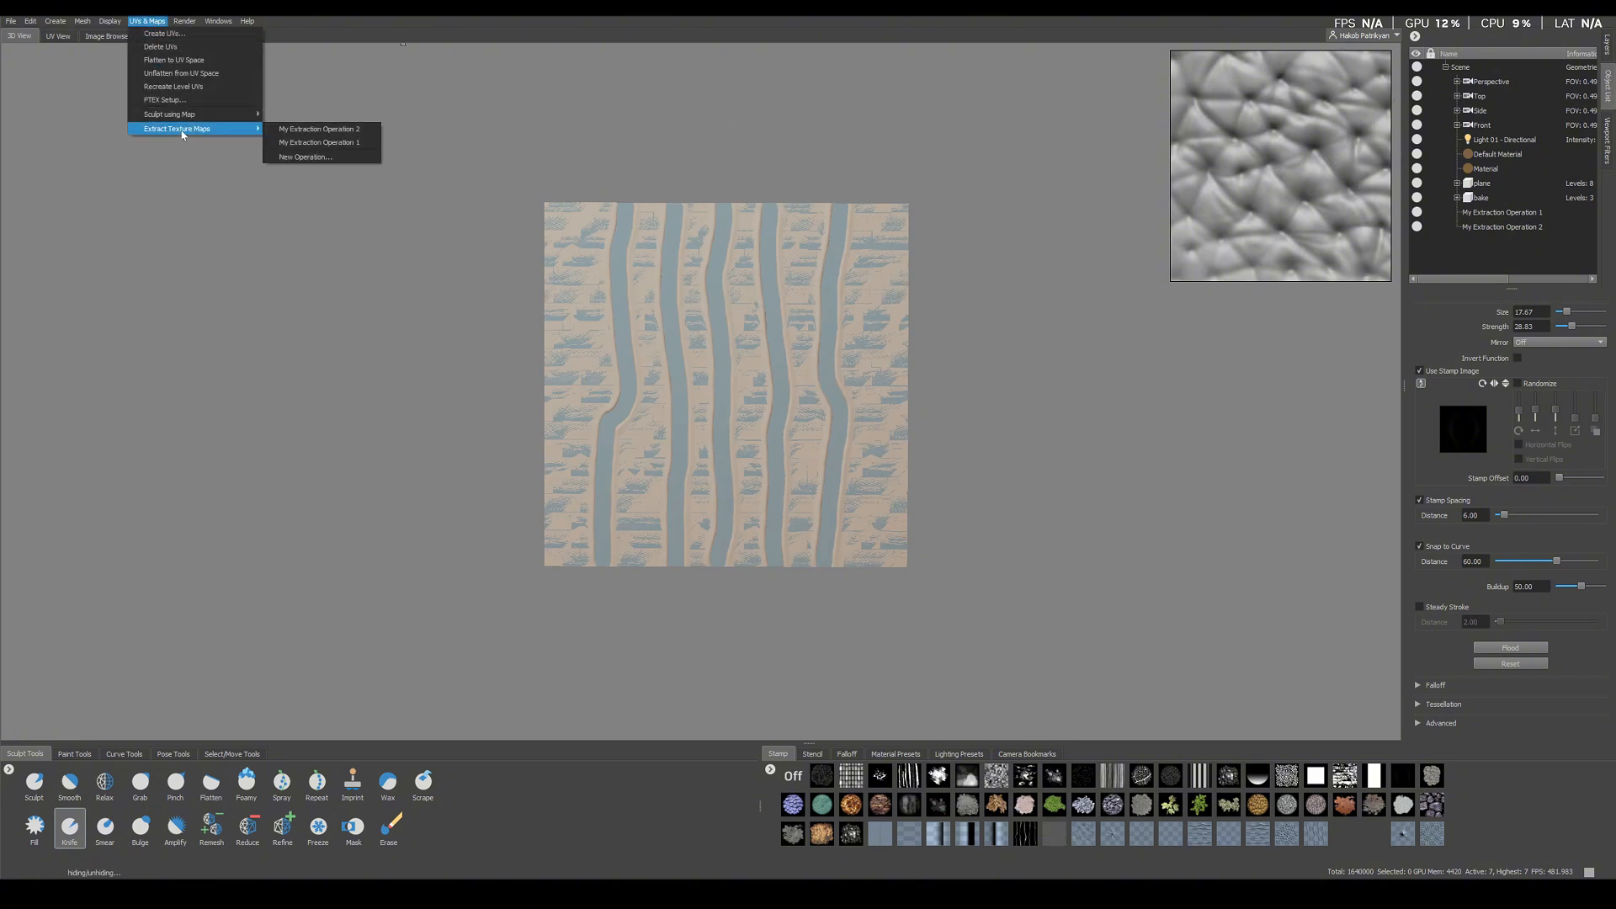
click(320, 163)
click(733, 417)
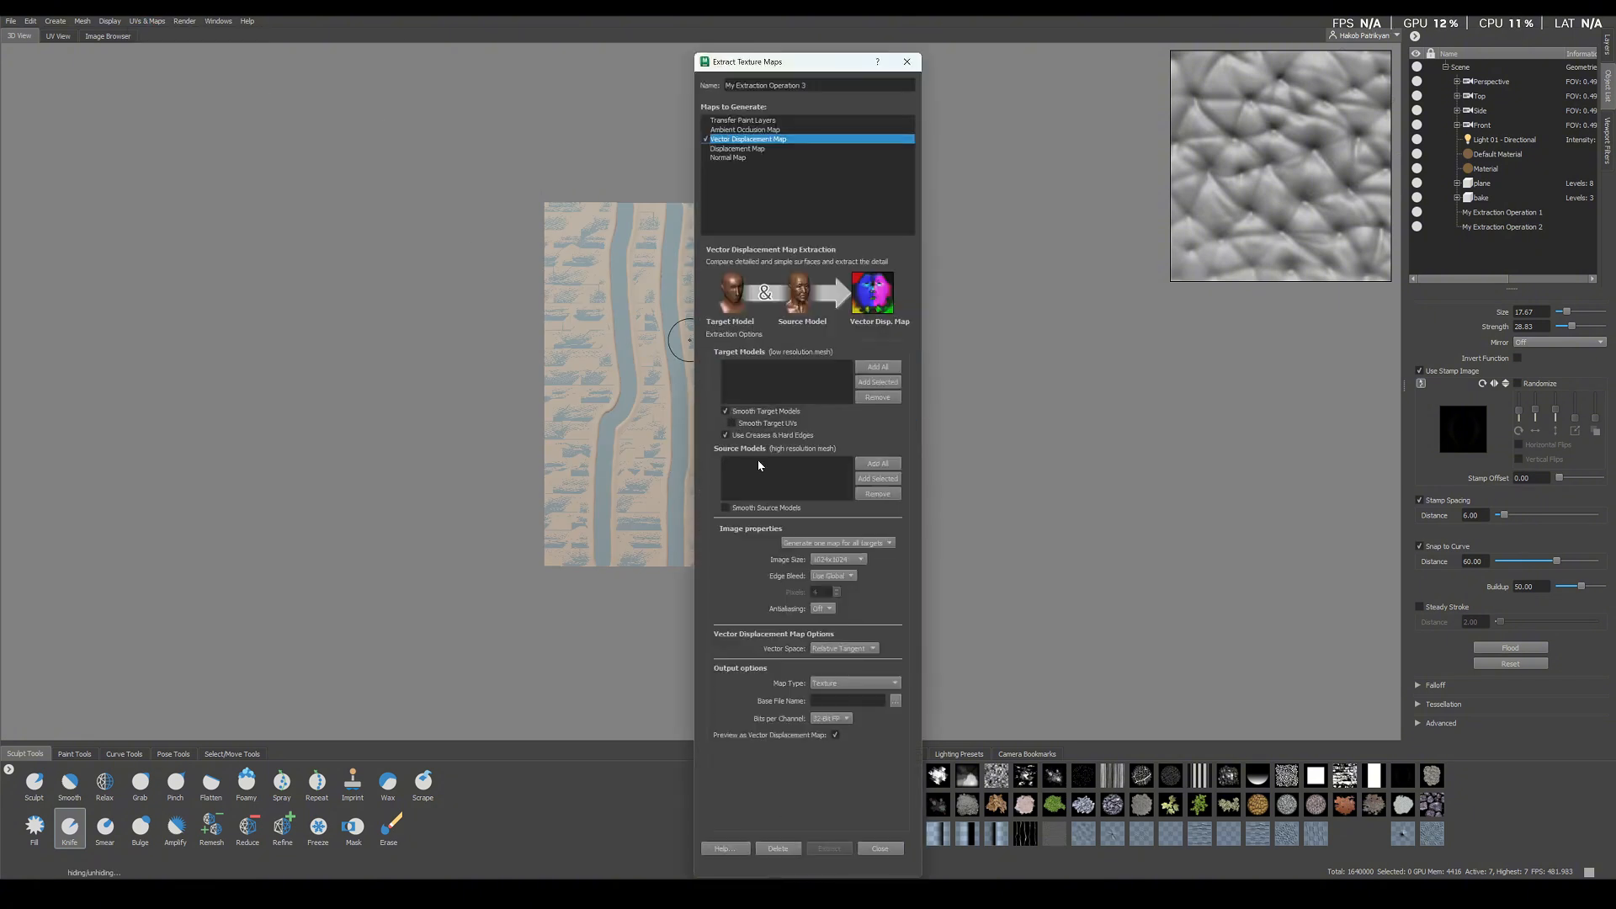
Assign plane as the source model and bake as the target model of the extraction
click(1484, 184)
click(878, 478)
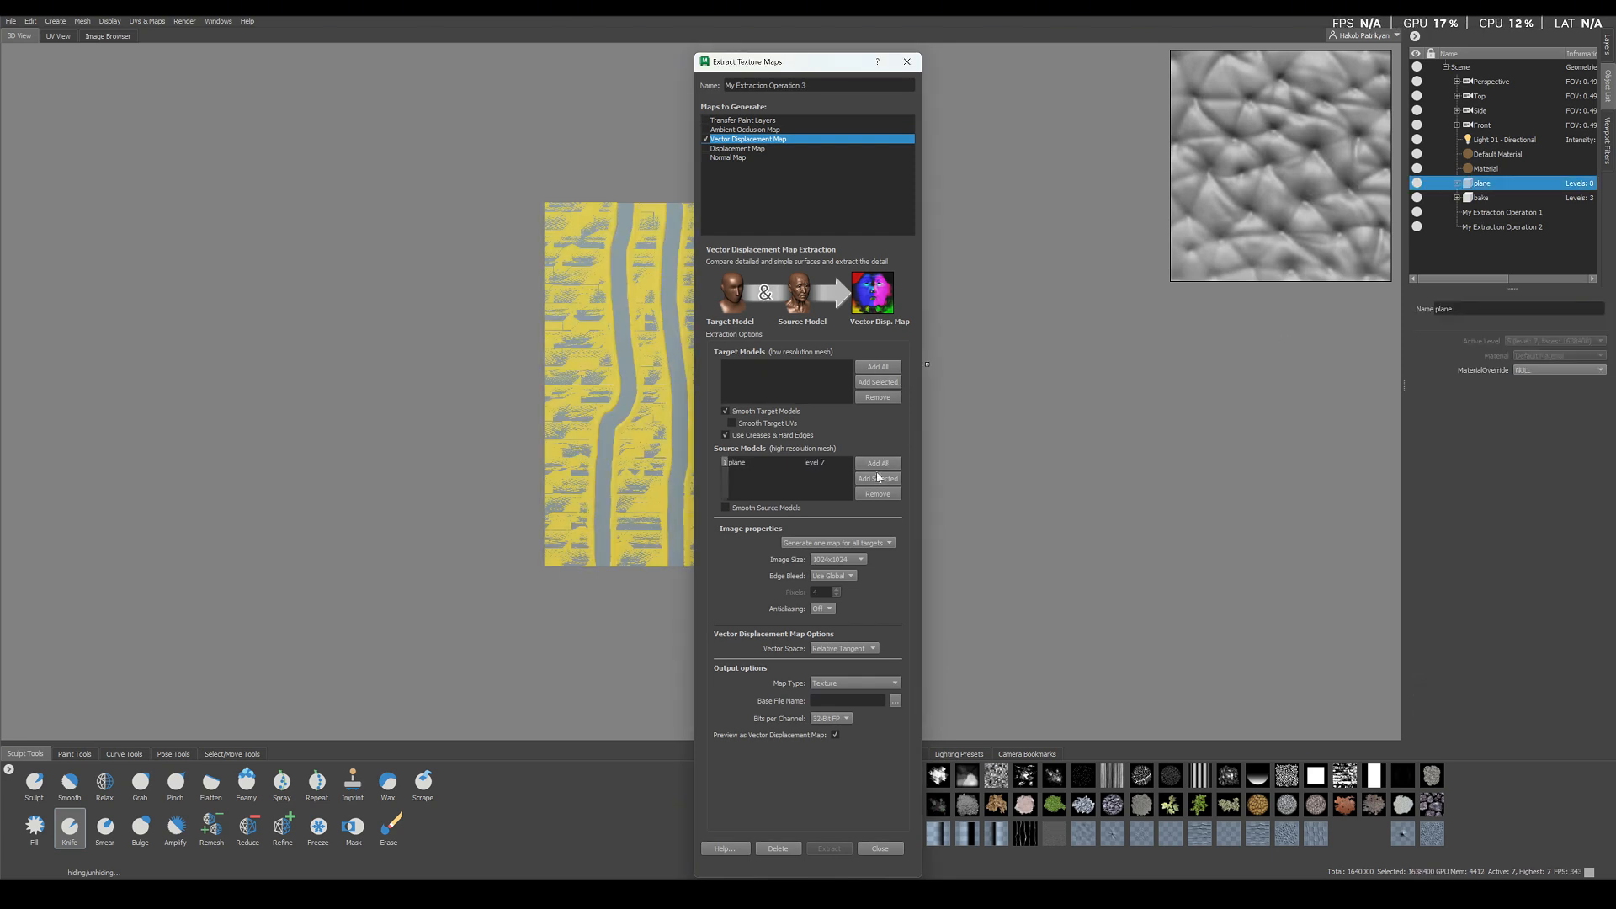
click(1483, 197)
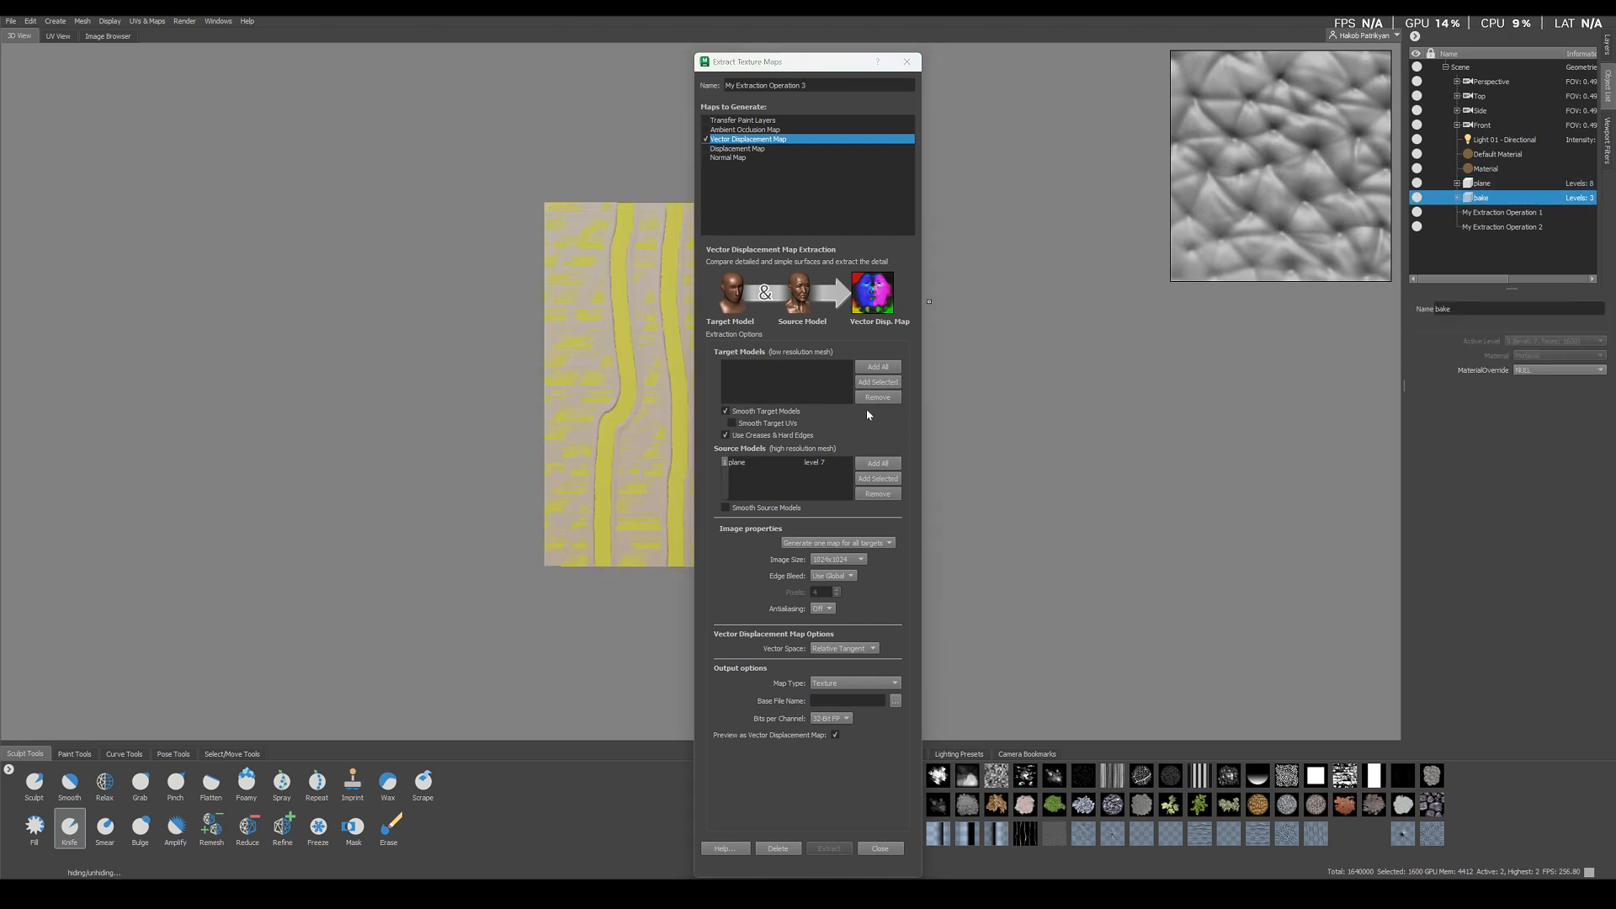
click(878, 382)
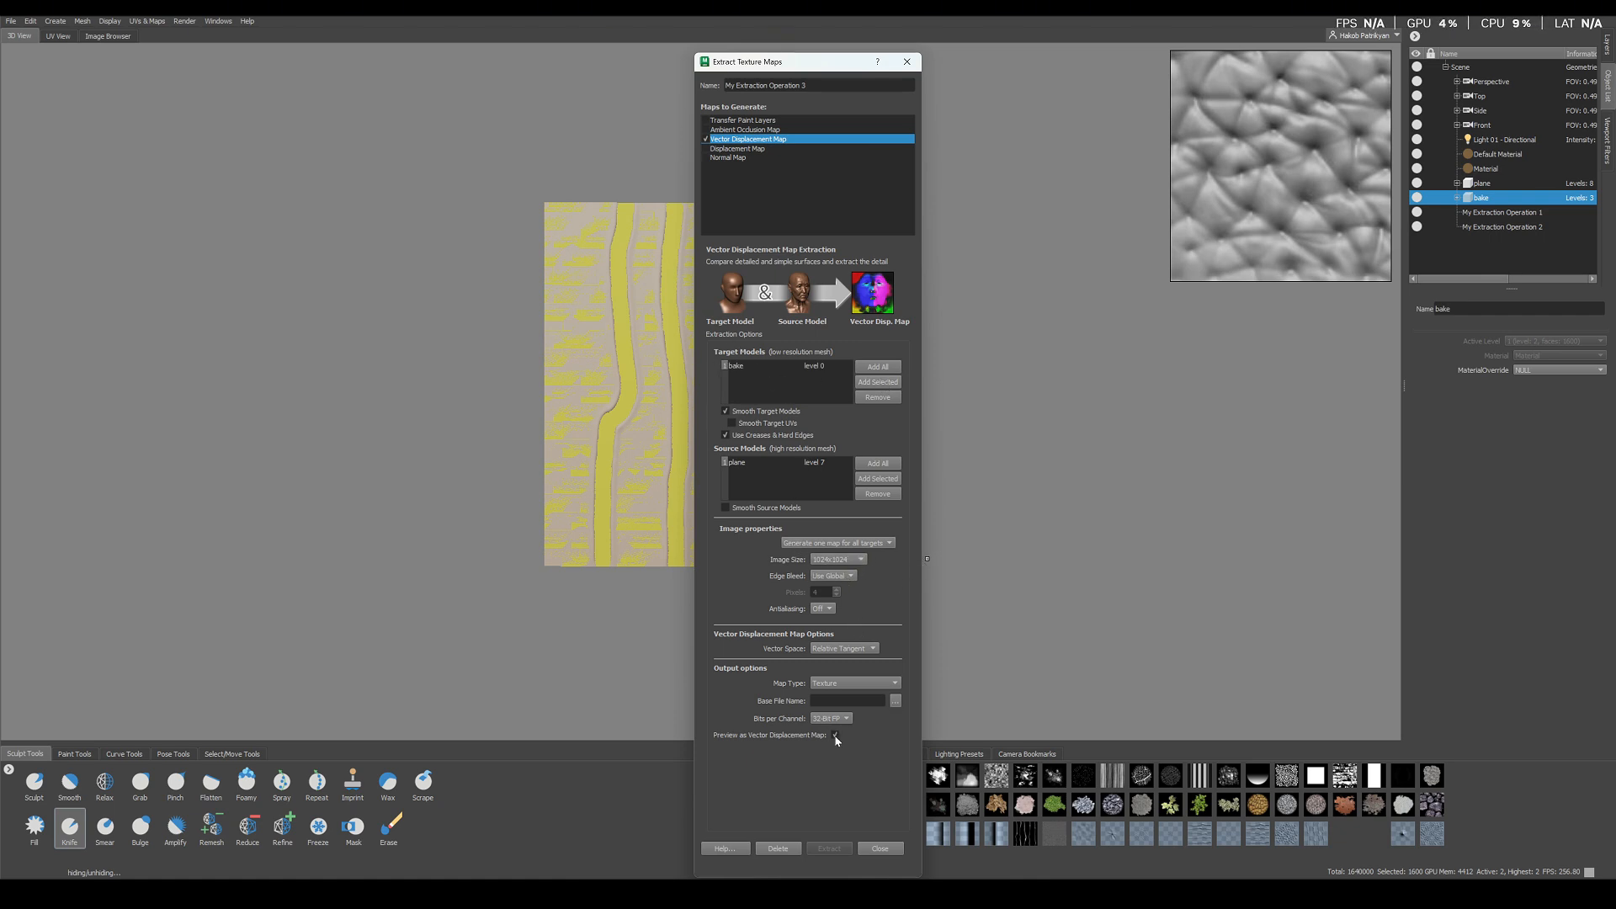
Disable the vector displacement preview and extract the map as line1, accepting the _vdm suffix in the file name
click(896, 702)
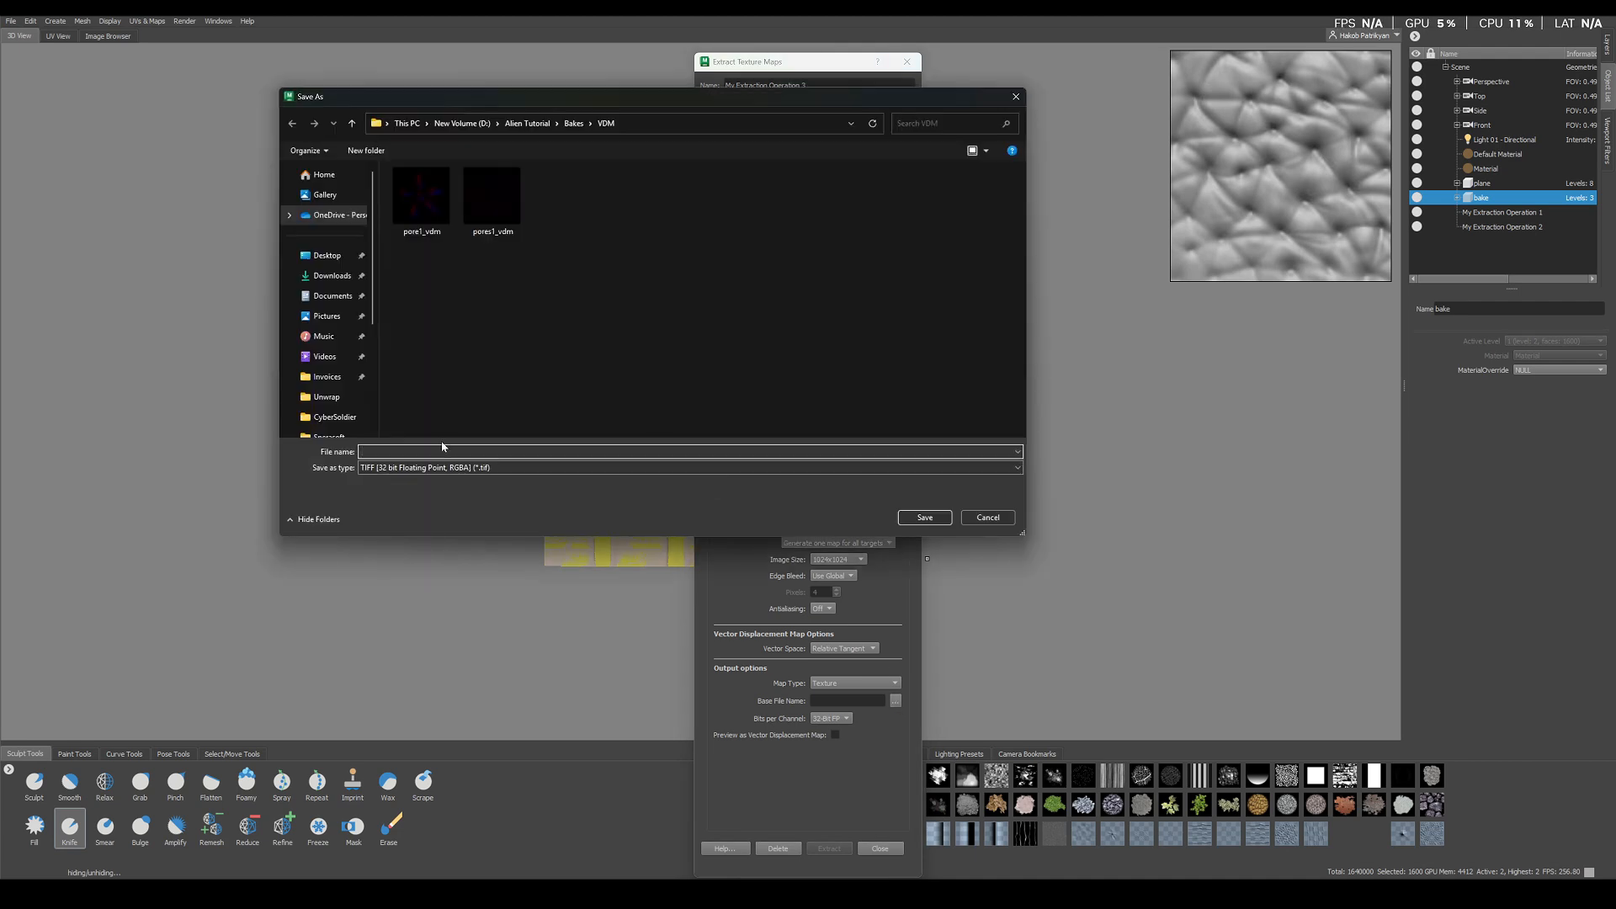
text(line1)
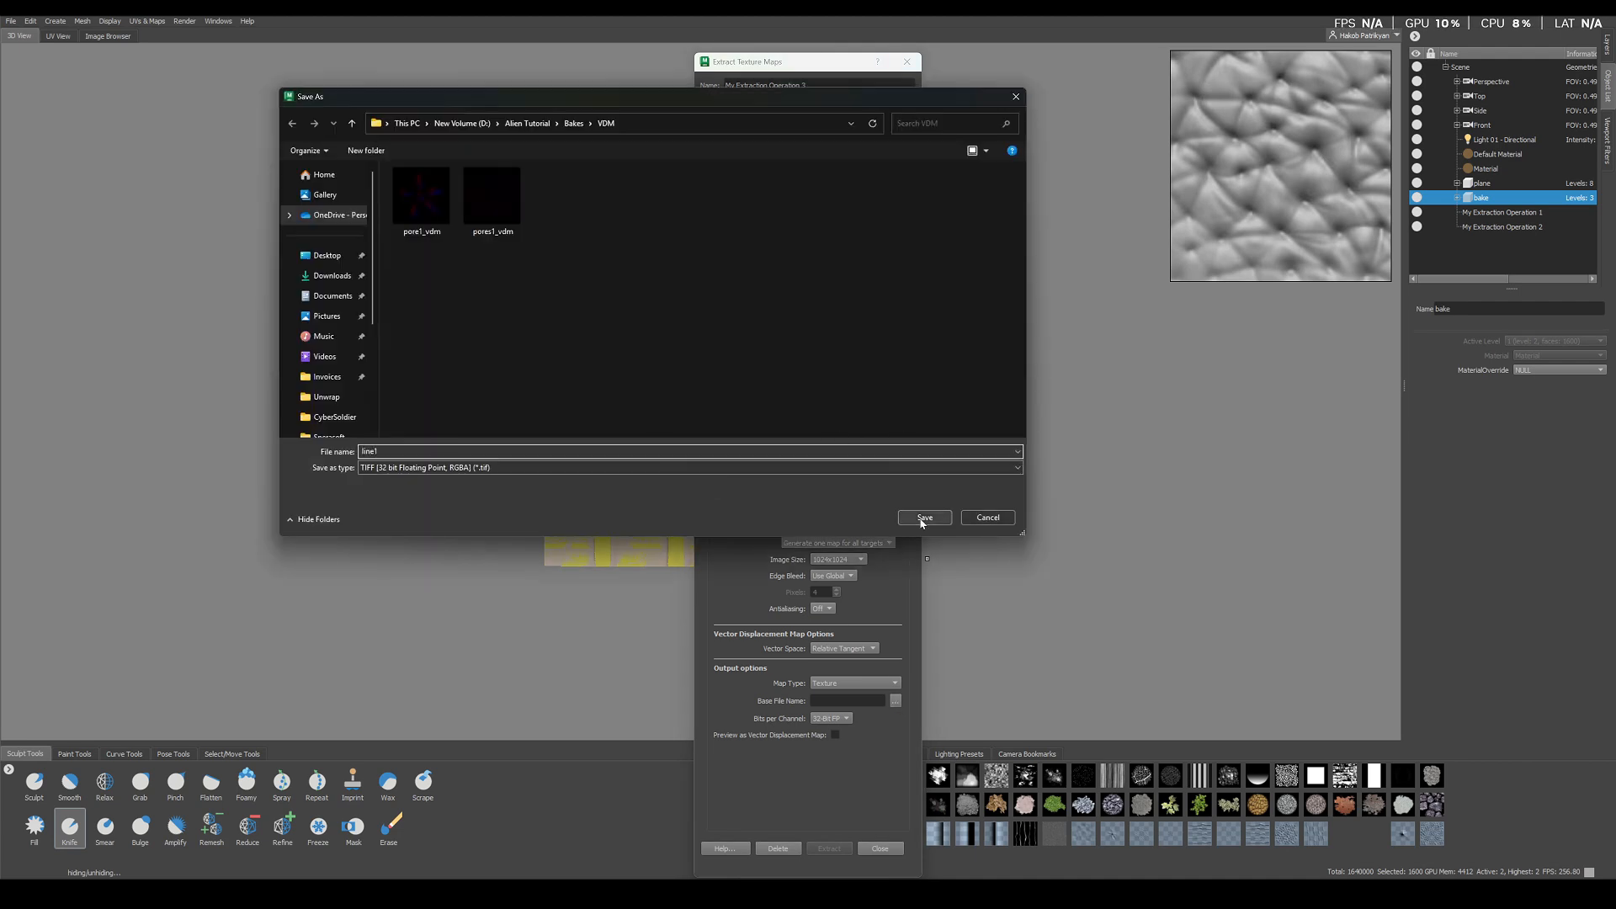
click(924, 518)
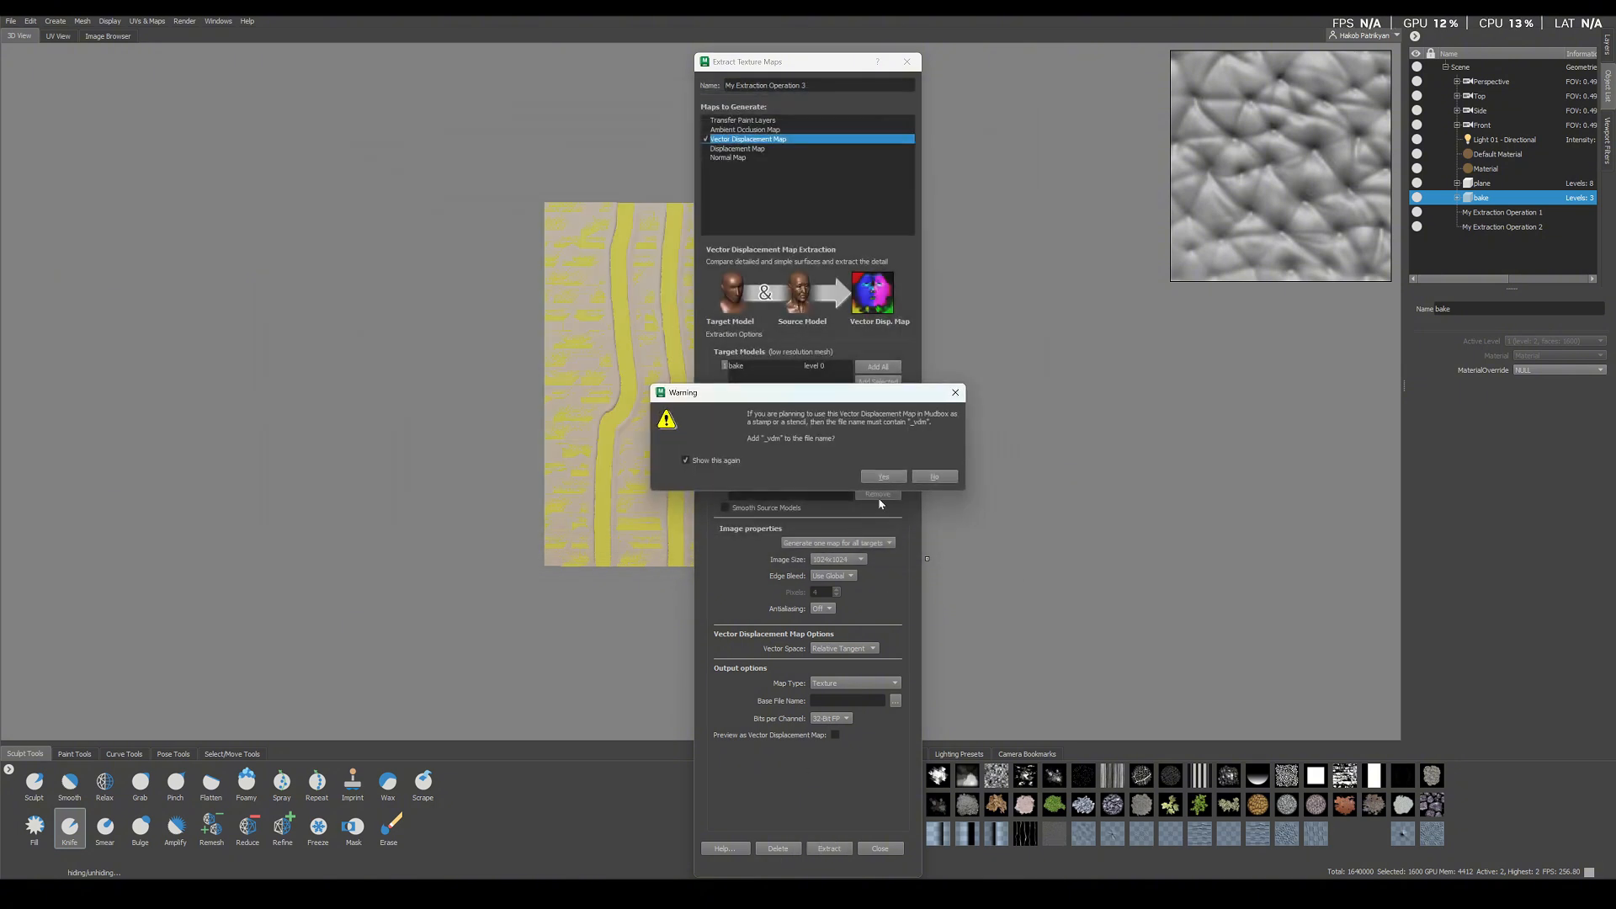
click(884, 477)
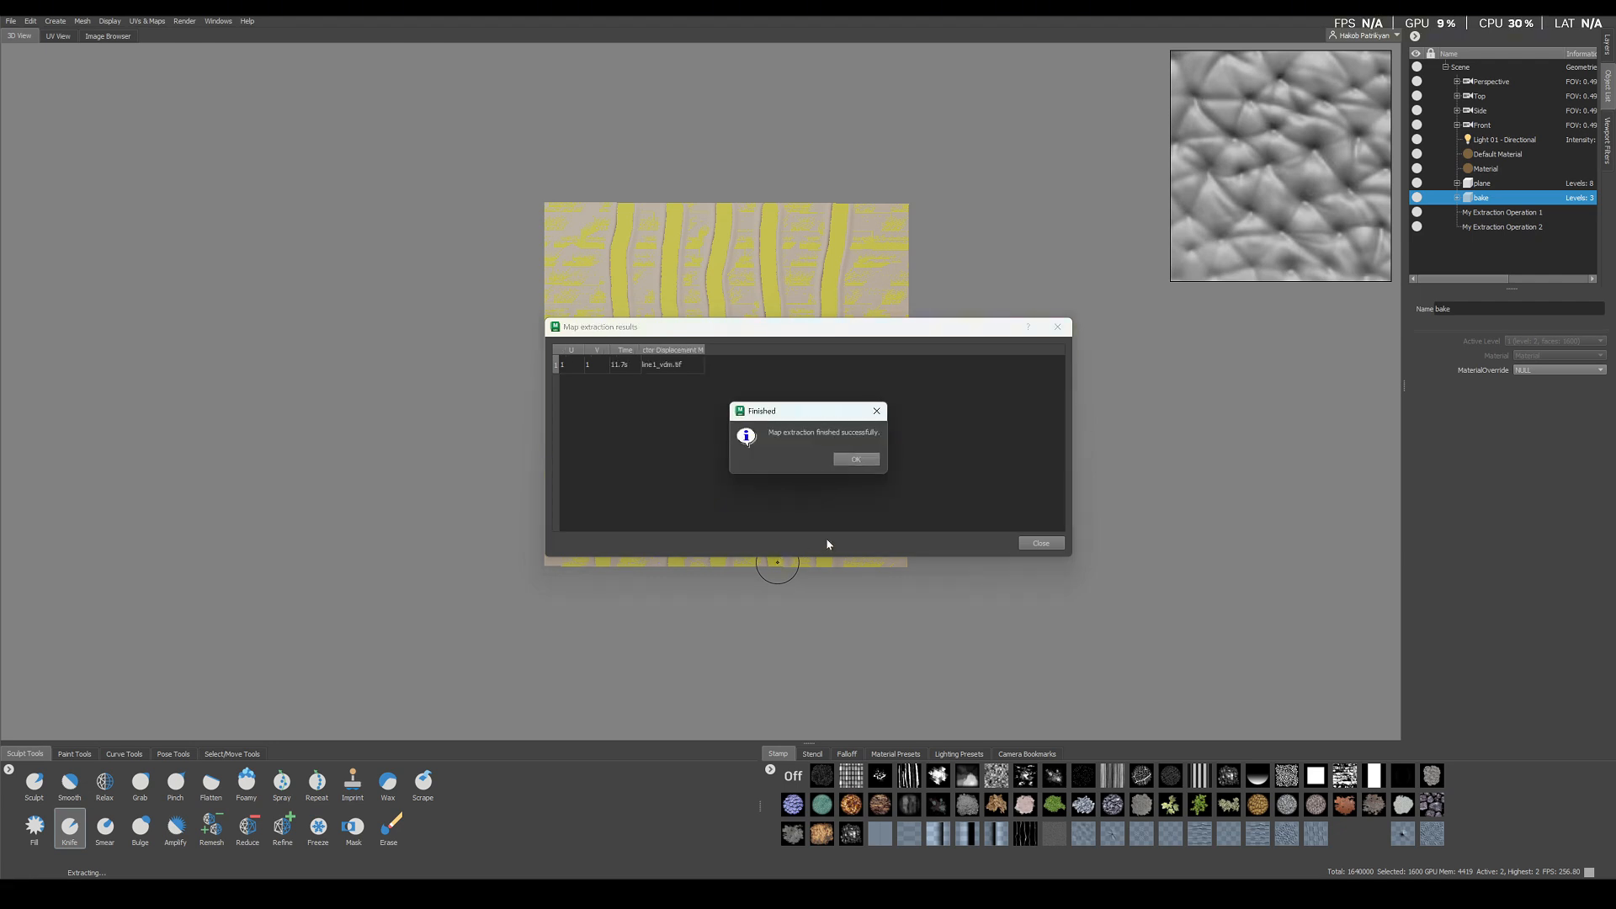
click(866, 463)
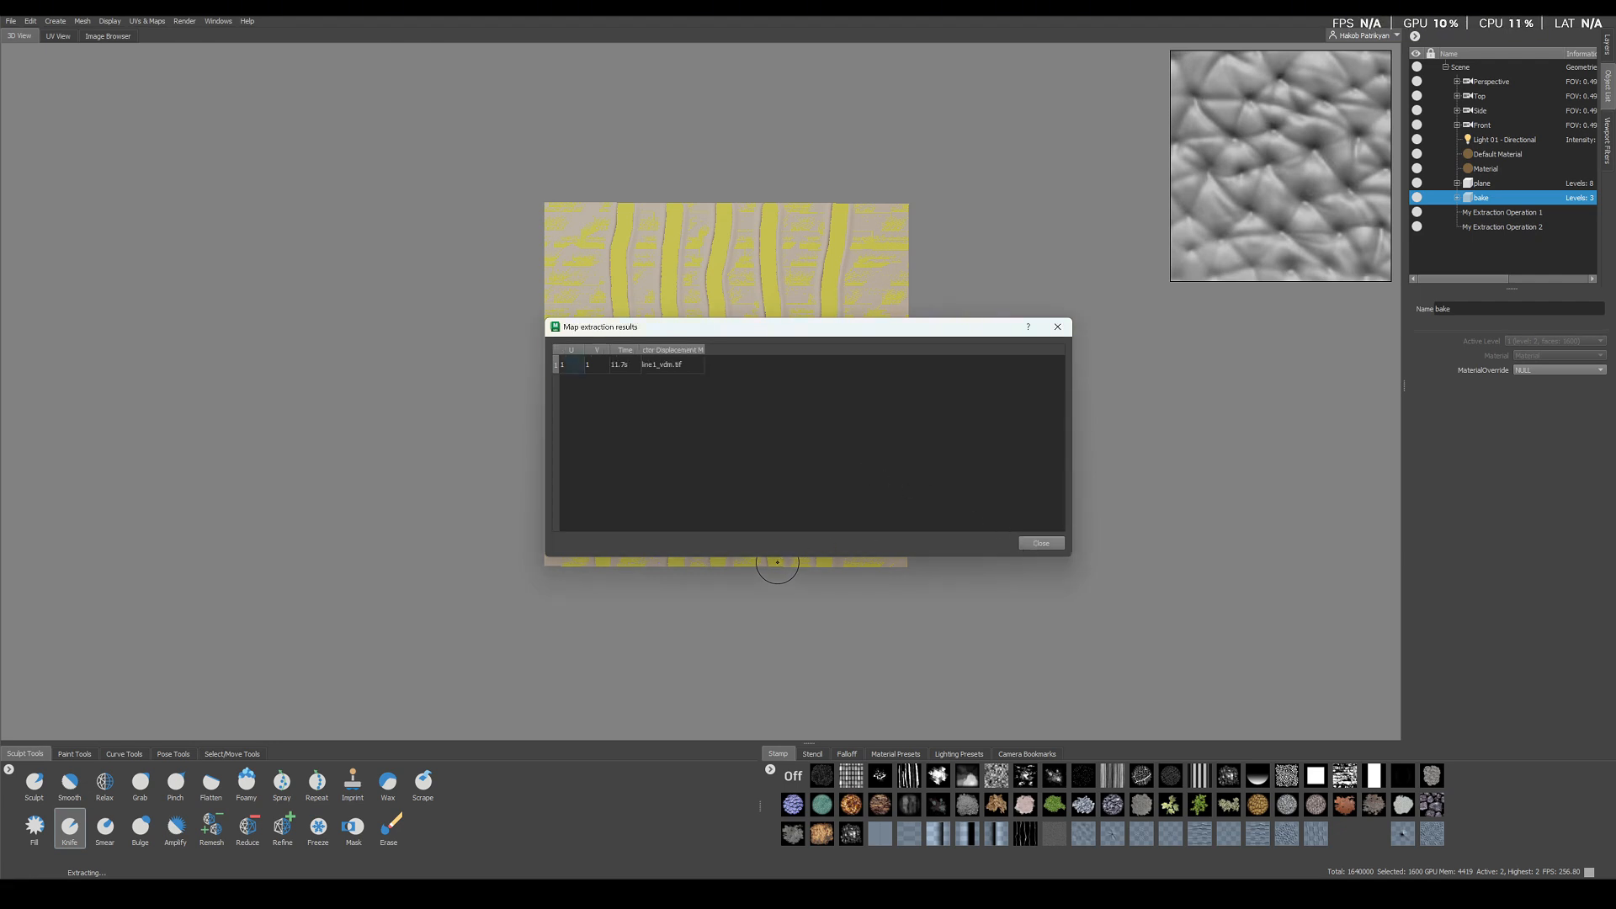
click(1038, 543)
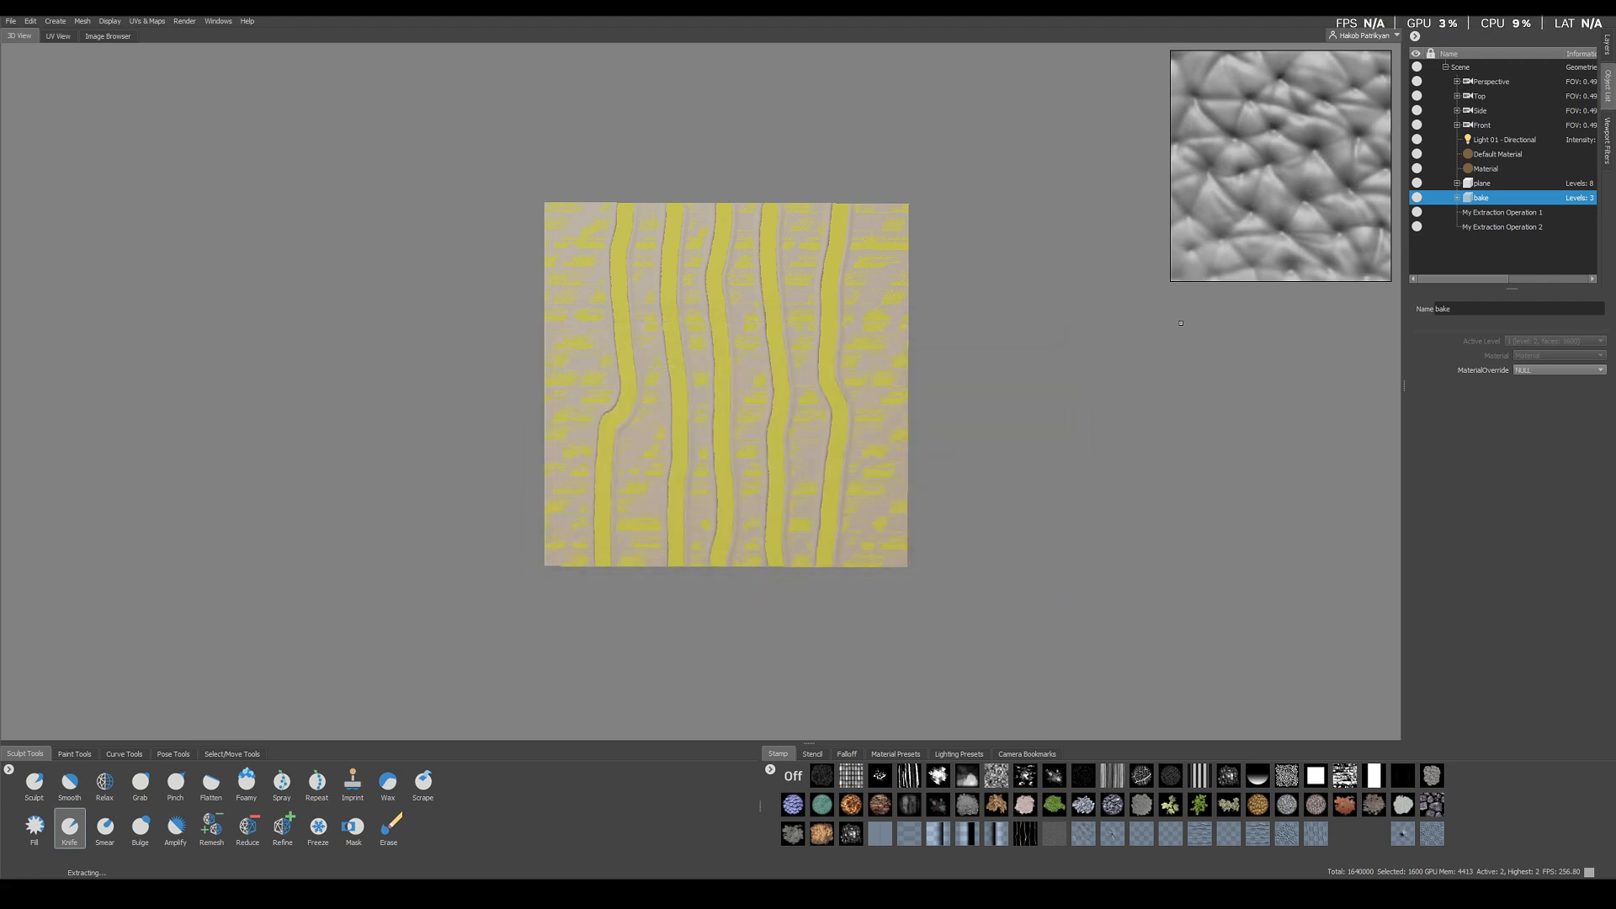
Hide the bake mesh and the lines layer, and add a new sculpt layer to the plane
click(1417, 198)
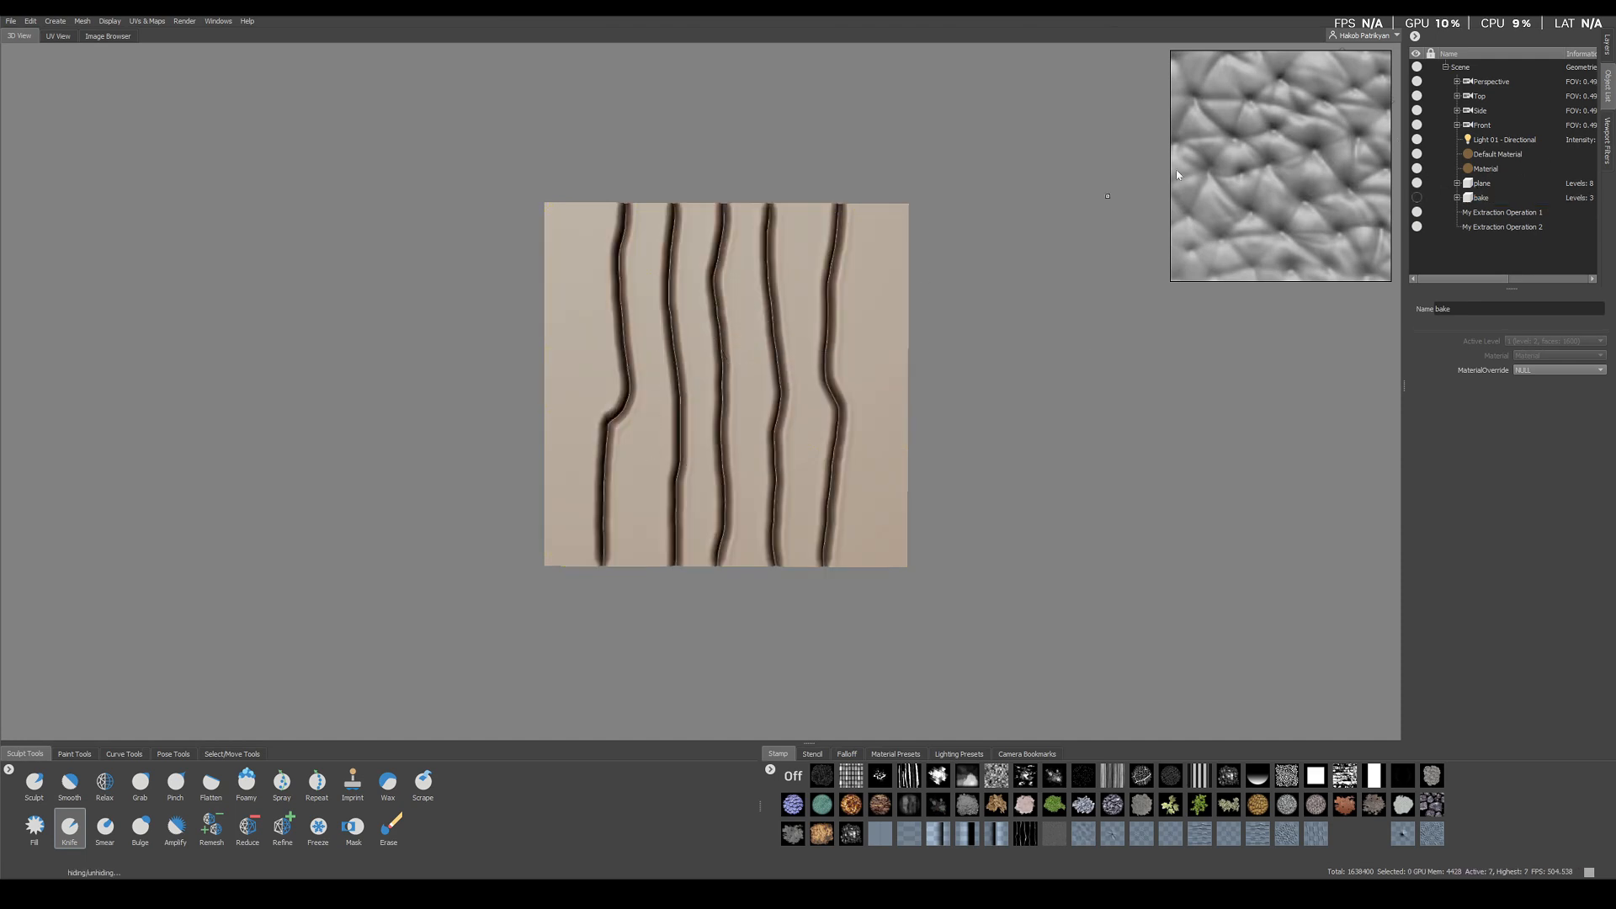
click(1608, 44)
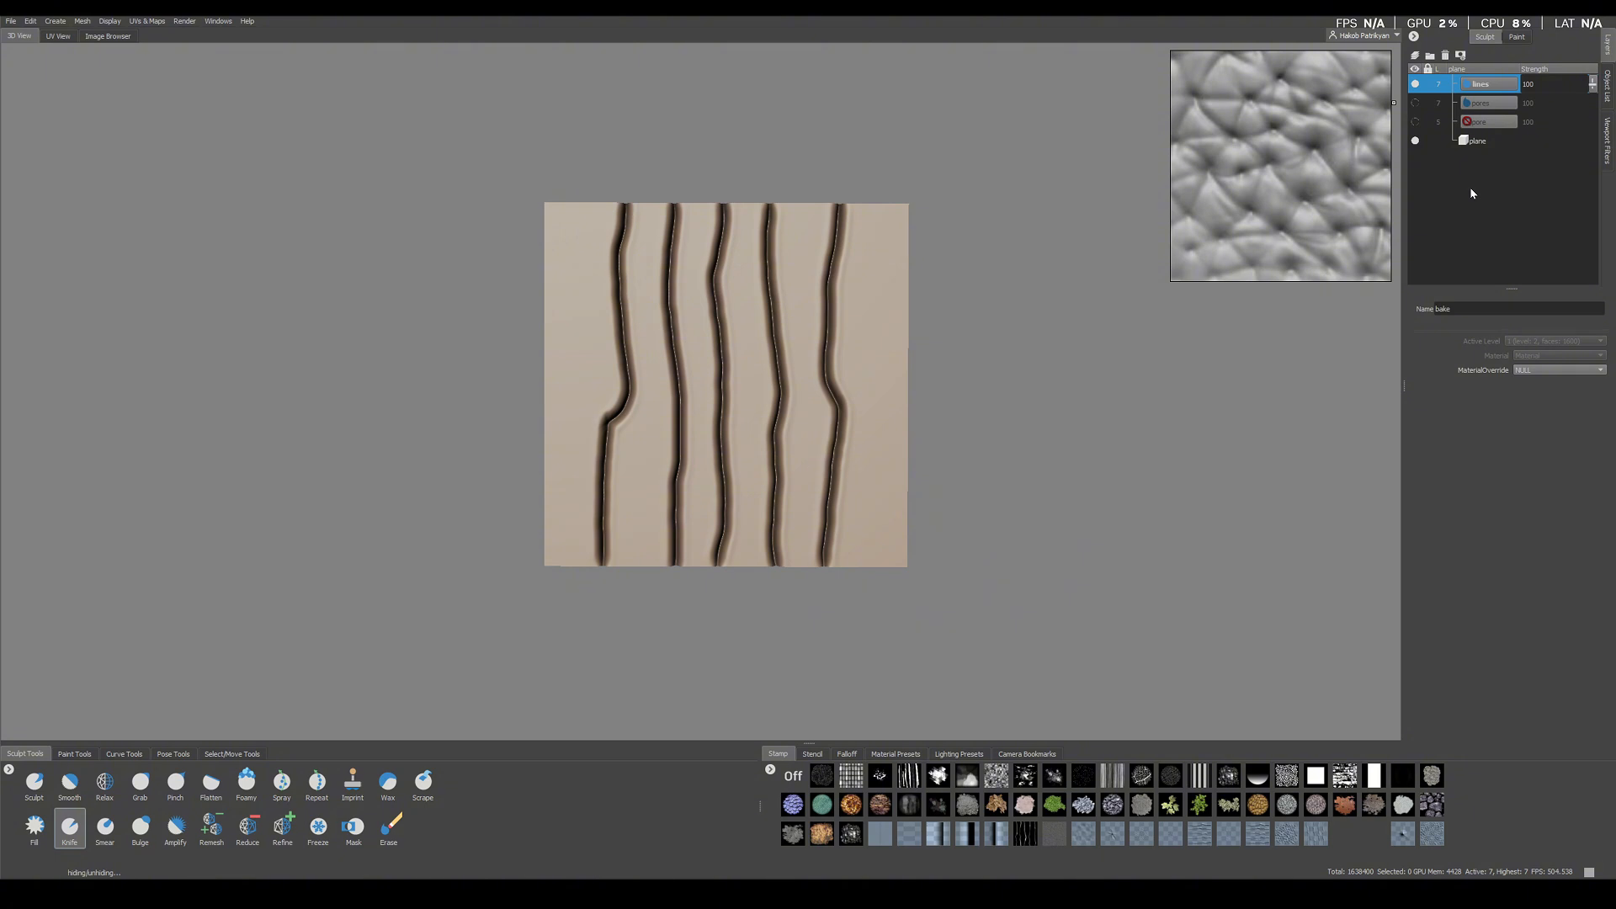
click(1422, 103)
right_click(1453, 246)
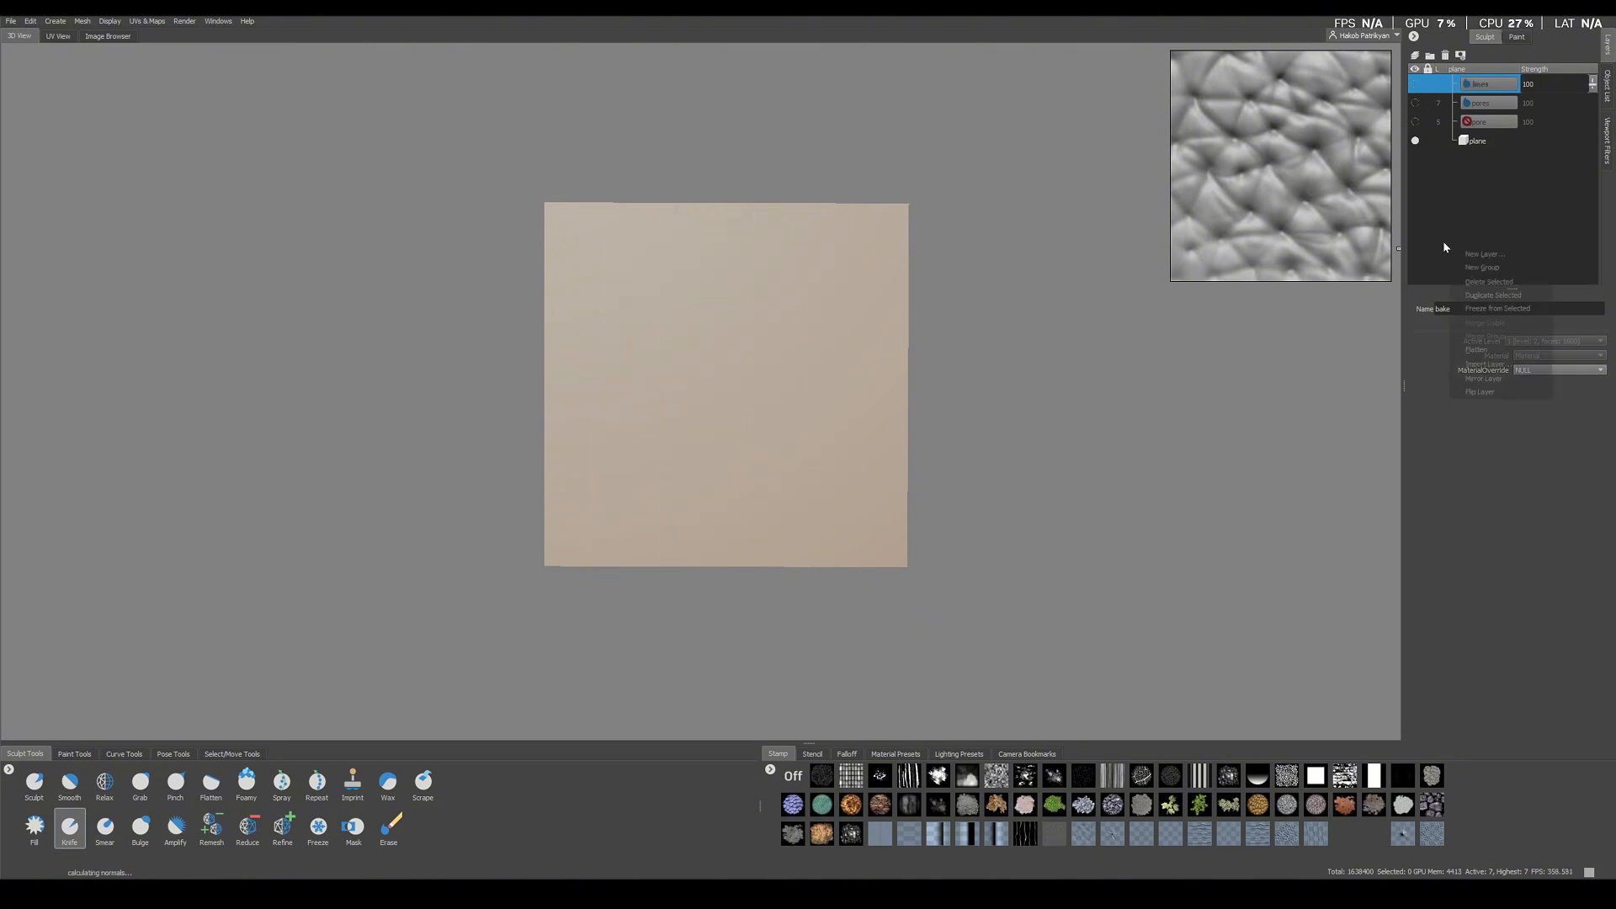
click(1470, 257)
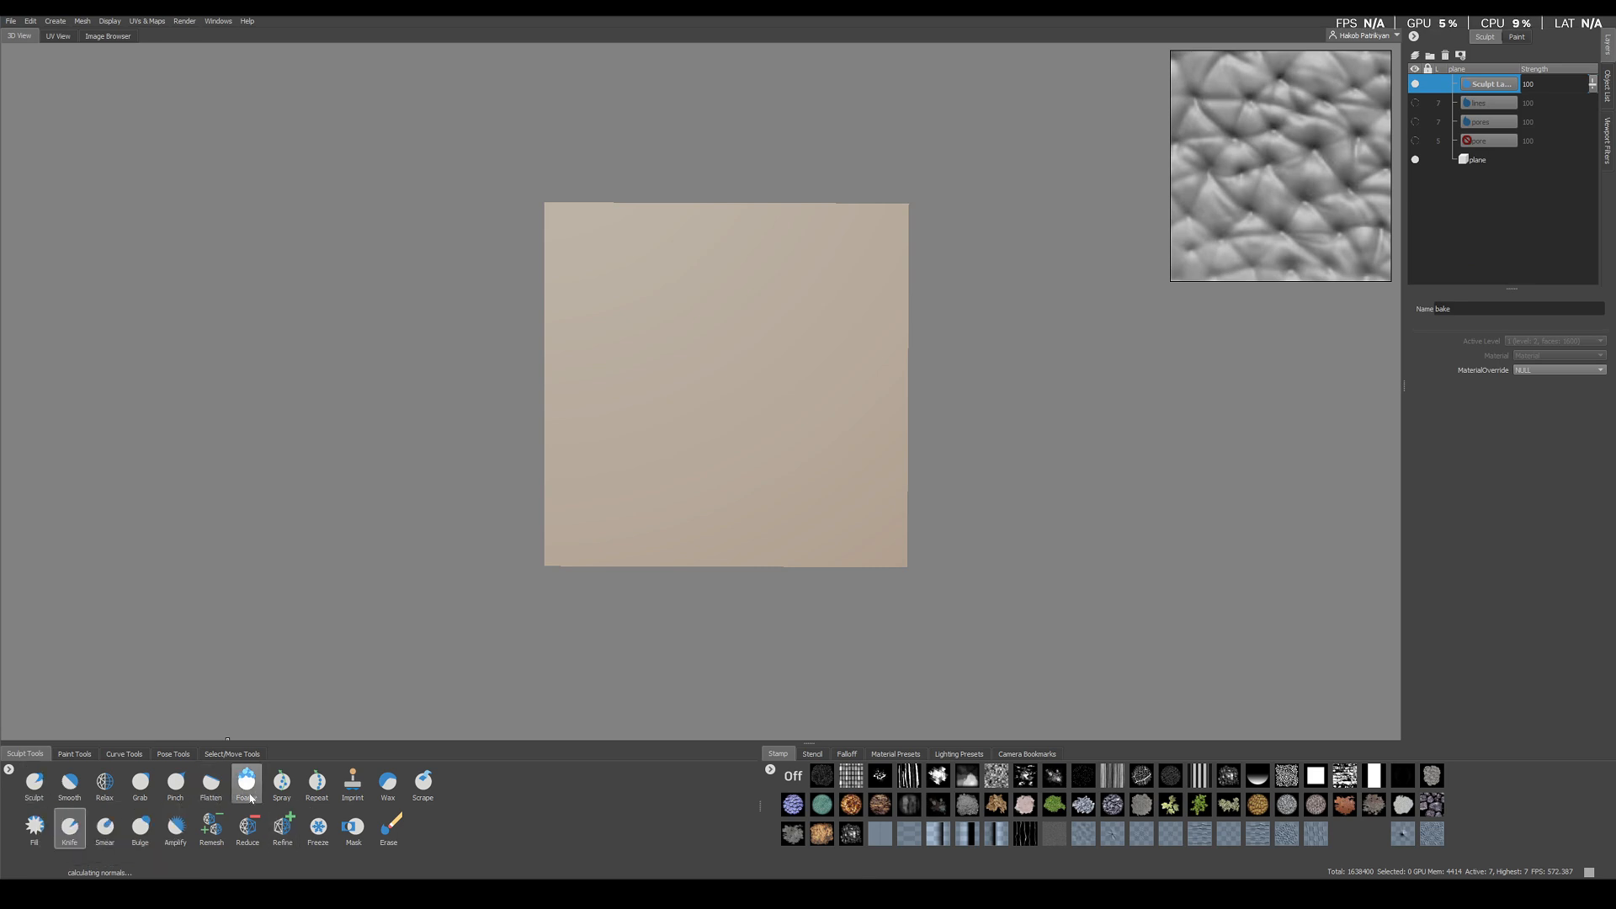
Select the Sculpt tool, import line1_vdm into the stamp collection and use it as the brush stamp
click(34, 783)
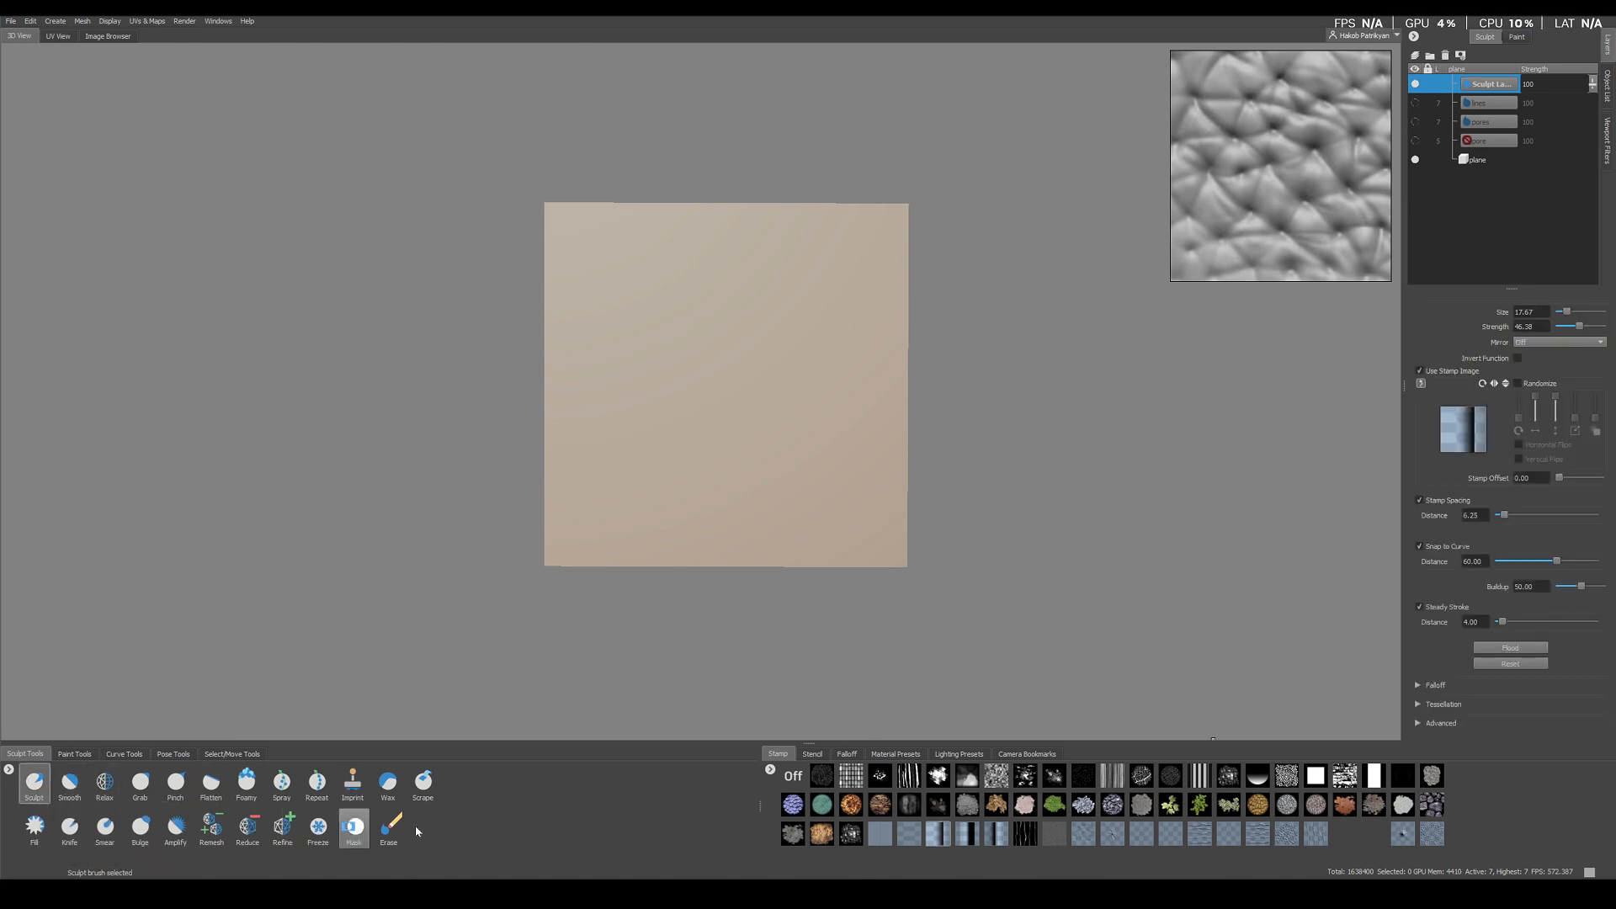
click(770, 770)
click(802, 774)
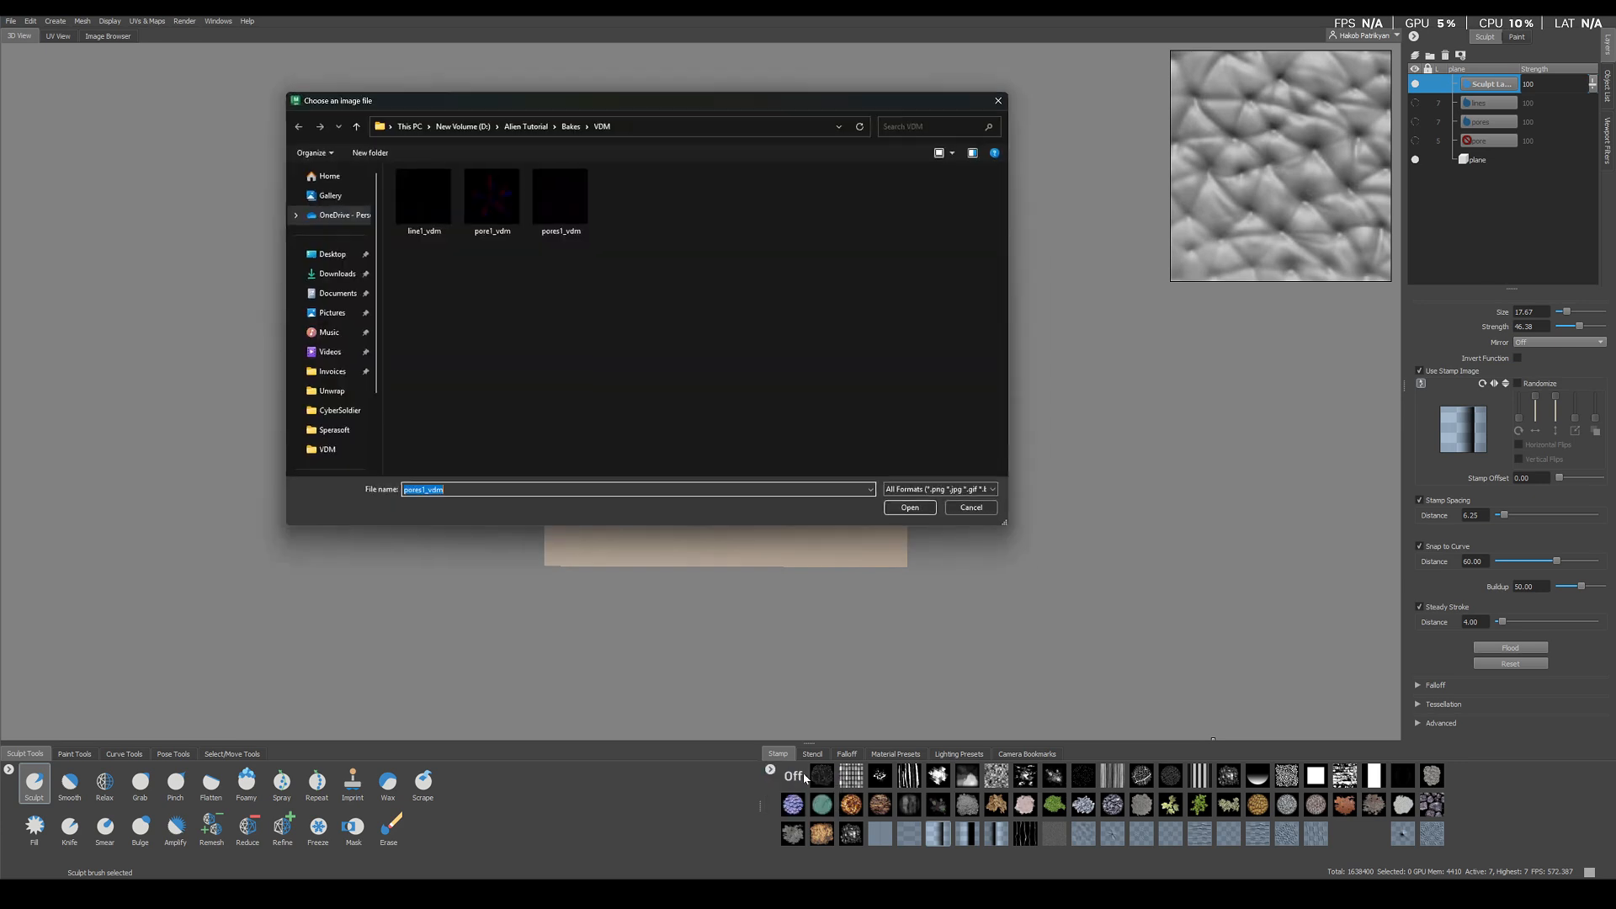
double_click(413, 185)
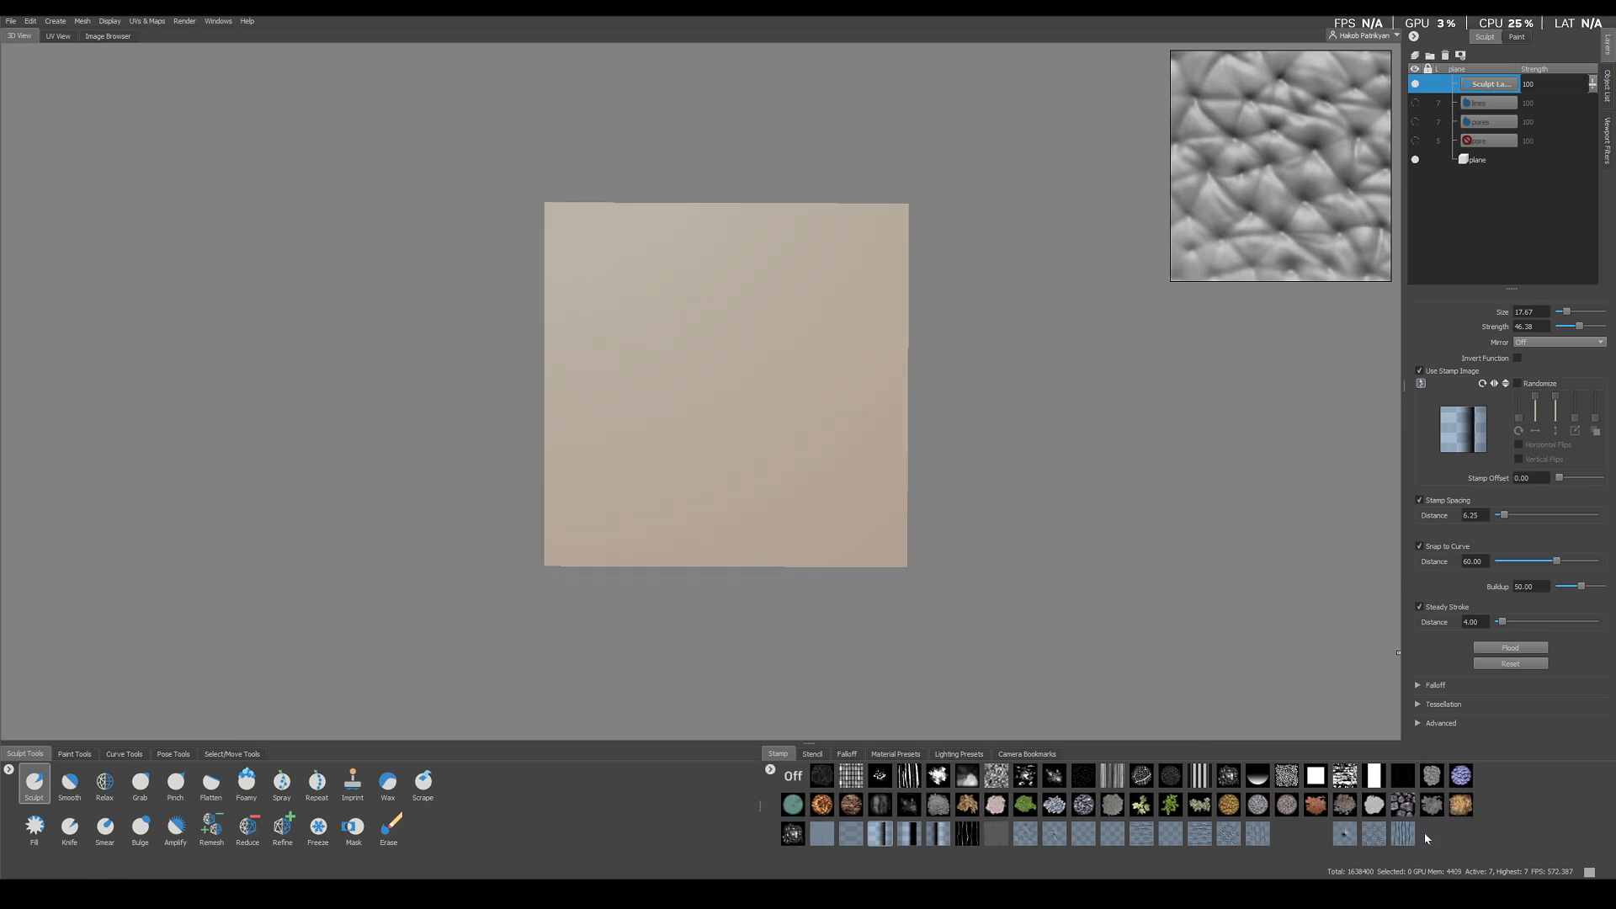
click(1411, 841)
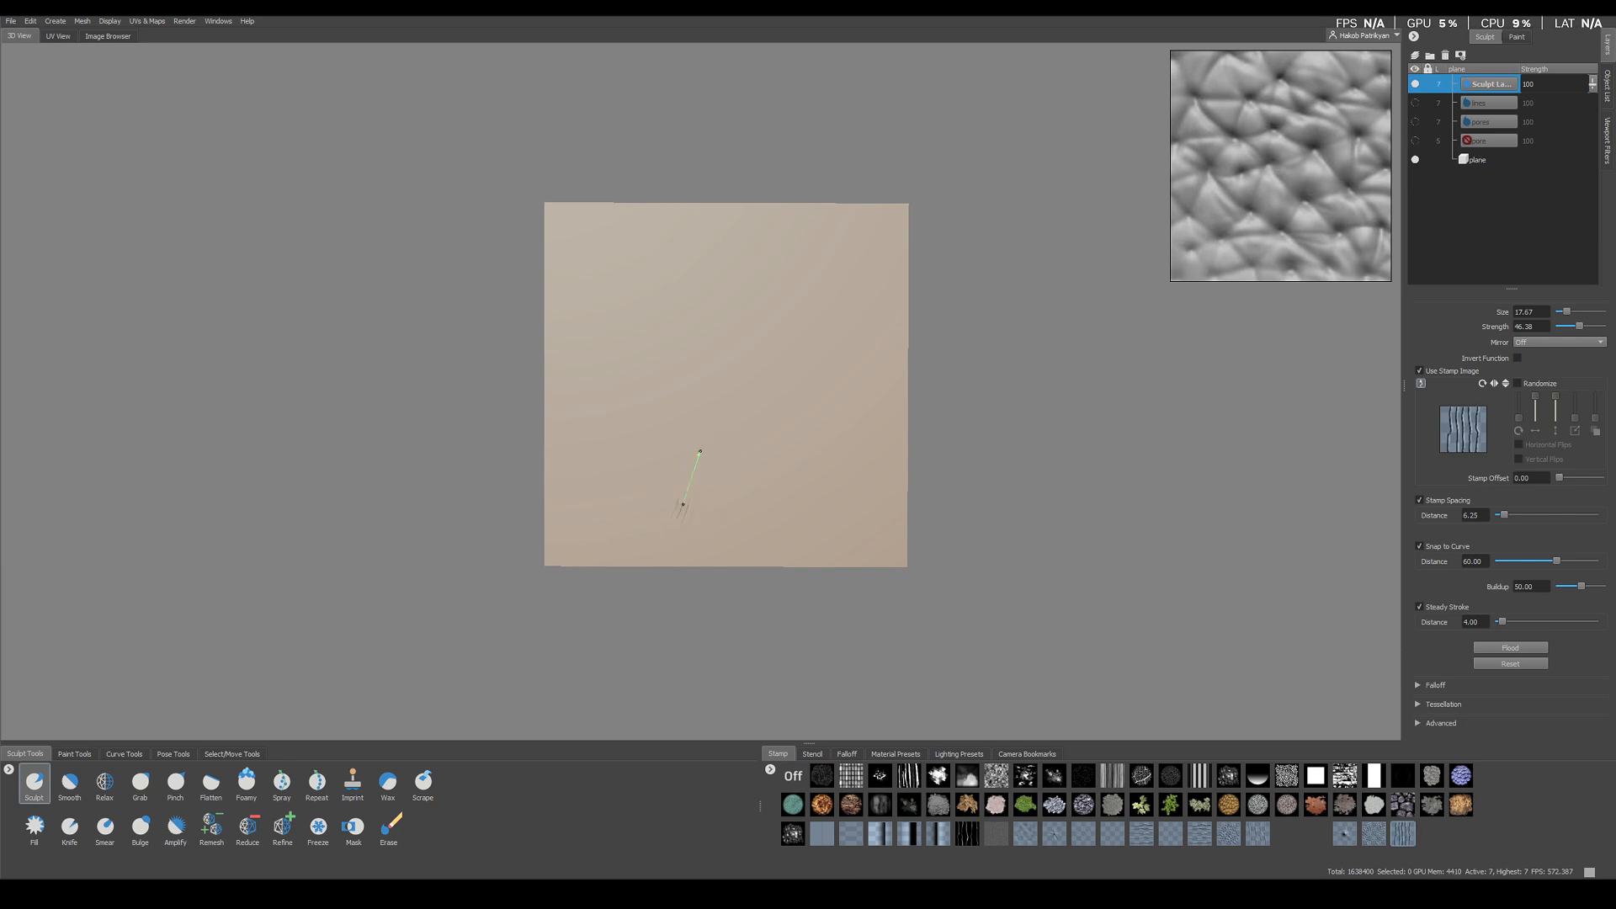
Try a short line stroke on the plane, undo it, and enable stamp randomization
drag(699, 452, 740, 273)
key(ctrl+z)
click(1518, 383)
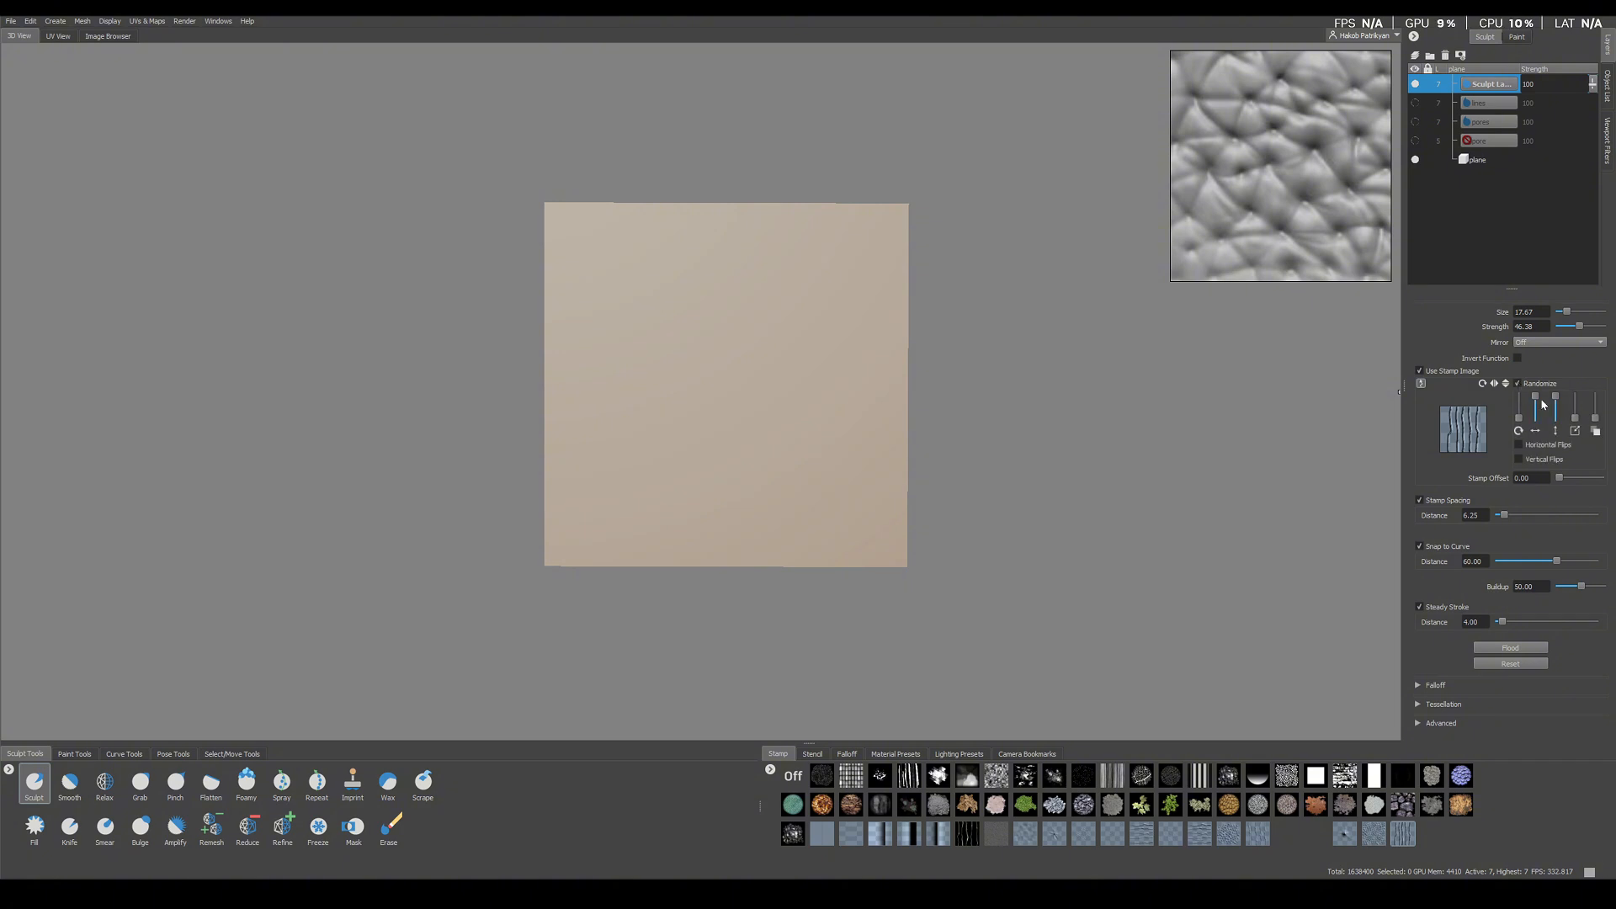
Try diagonal line strokes with the Sculpt brush at size 84 and at 59.47, undoing each one
key(b)
drag(725, 457, 737, 414)
drag(642, 494, 831, 321)
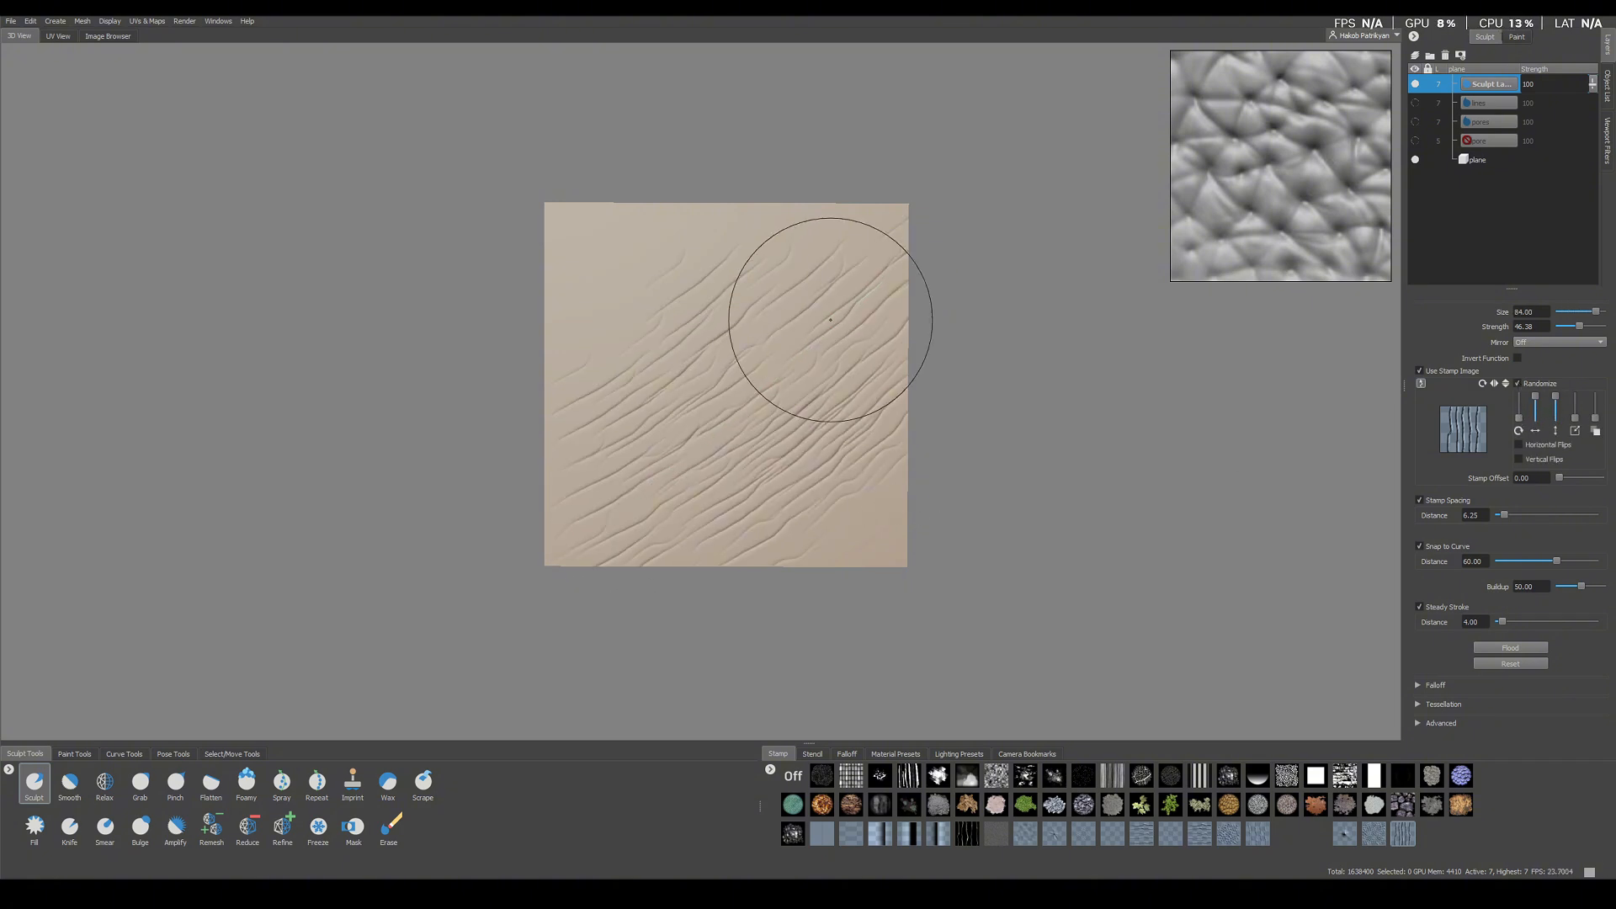
key(ctrl+z)
drag(799, 291, 547, 497)
key(ctrl+z)
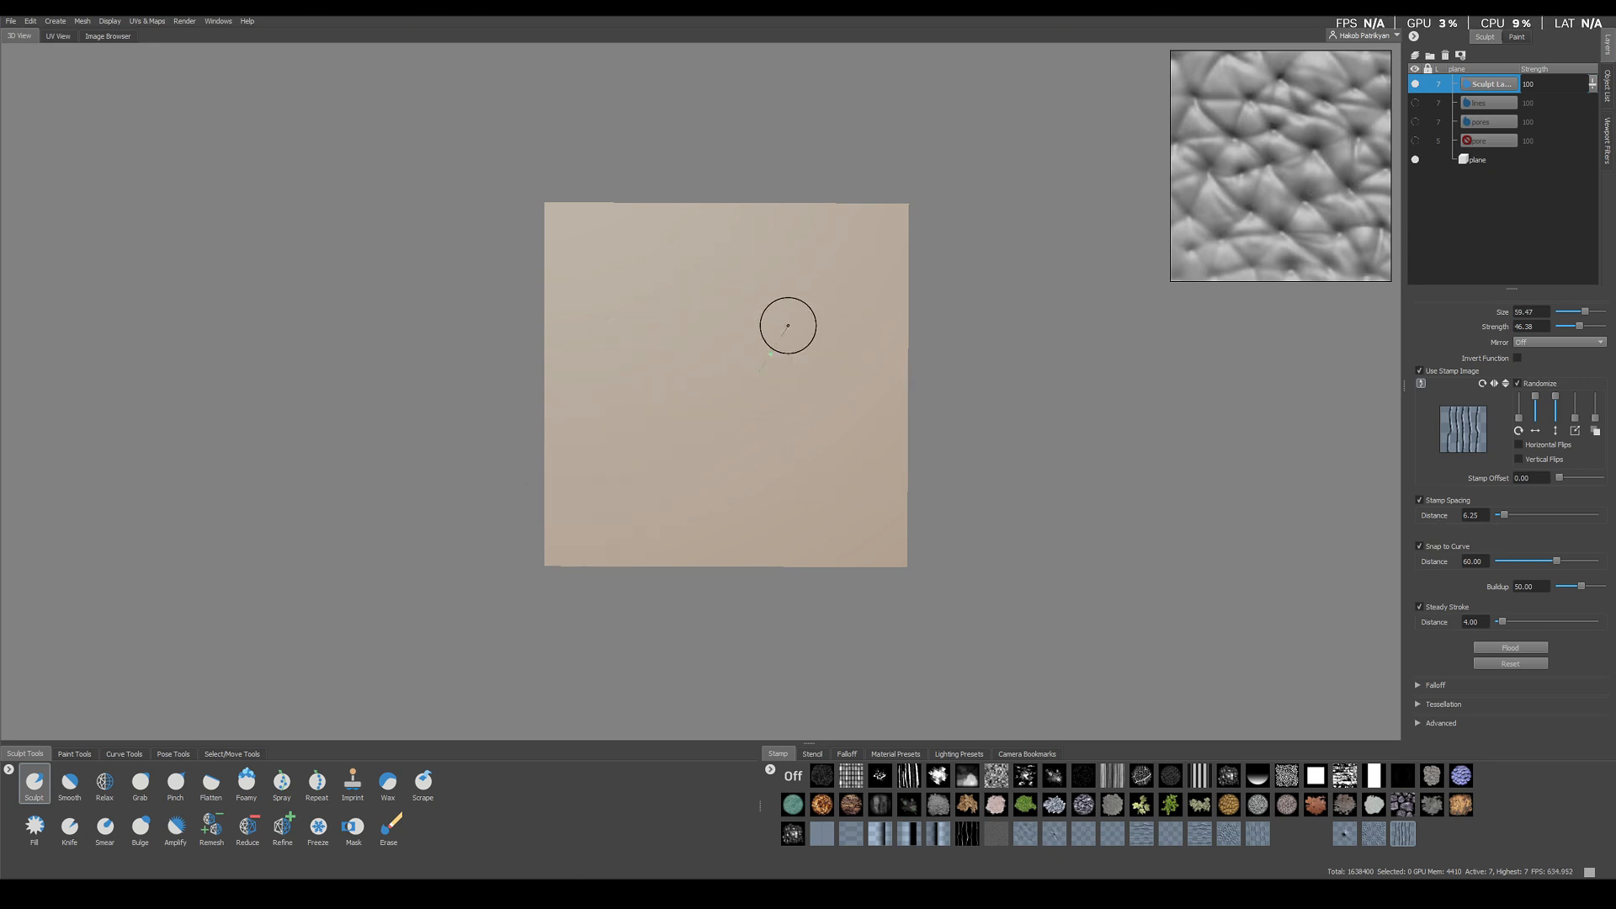
drag(786, 325, 707, 444)
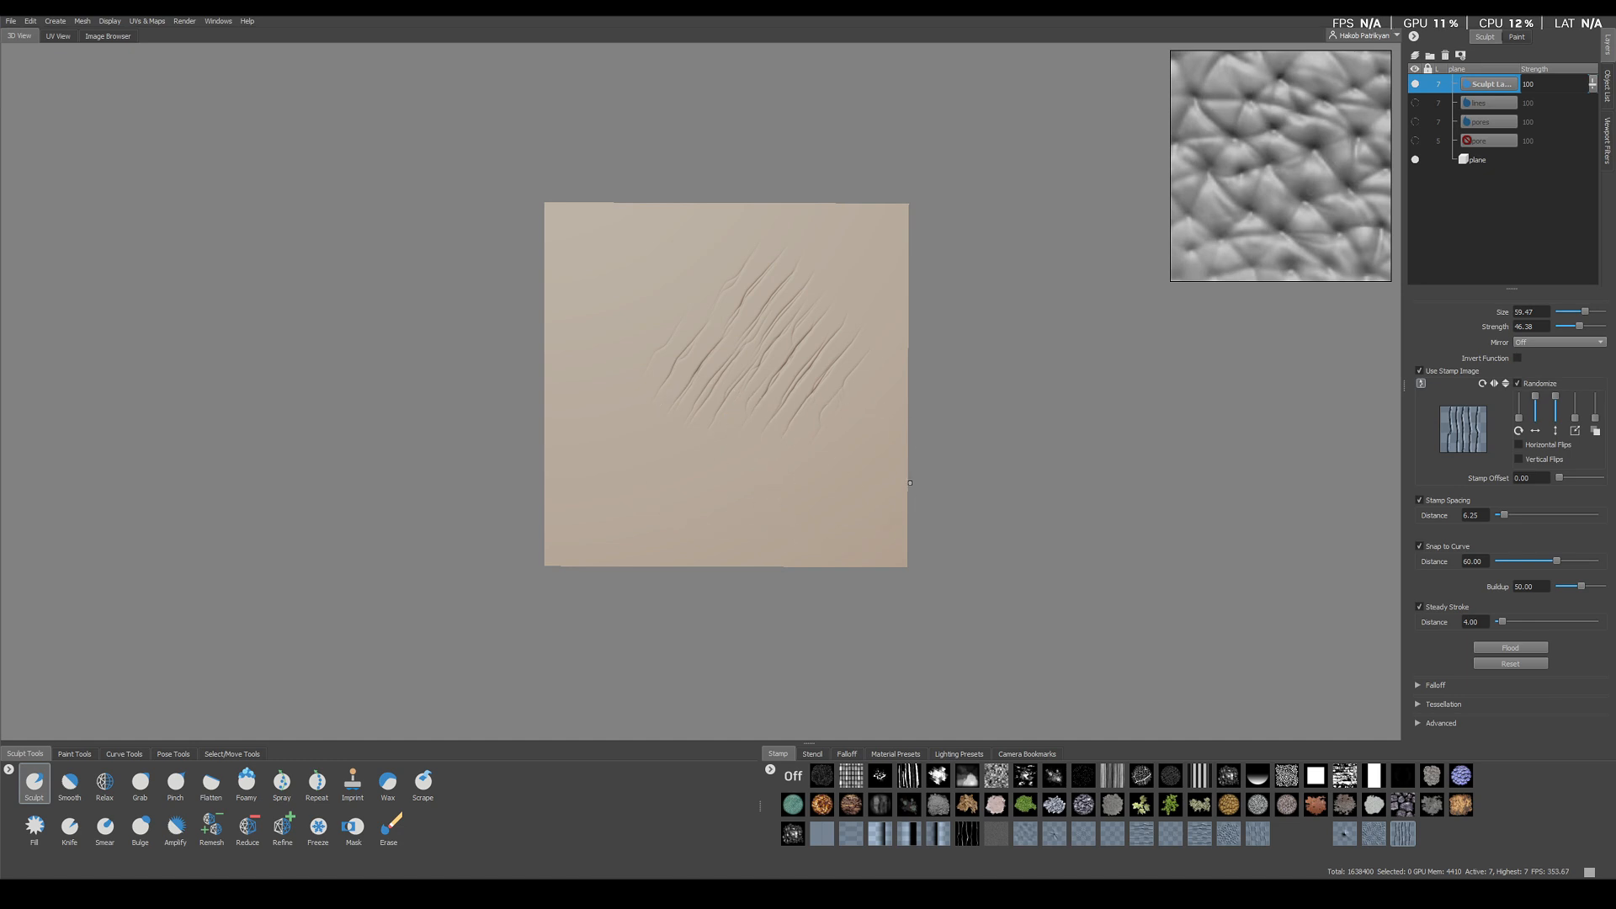
key(ctrl+z)
Try diagonal strokes with the vertical and with the horizontal stamp randomization reduced to minimum, undoing each one
drag(1553, 402, 1555, 419)
drag(733, 321, 626, 485)
key(ctrl+z)
mouse_move(1557, 420)
mouse_down()
mouse_move(1556, 396)
mouse_move(1536, 419)
mouse_up()
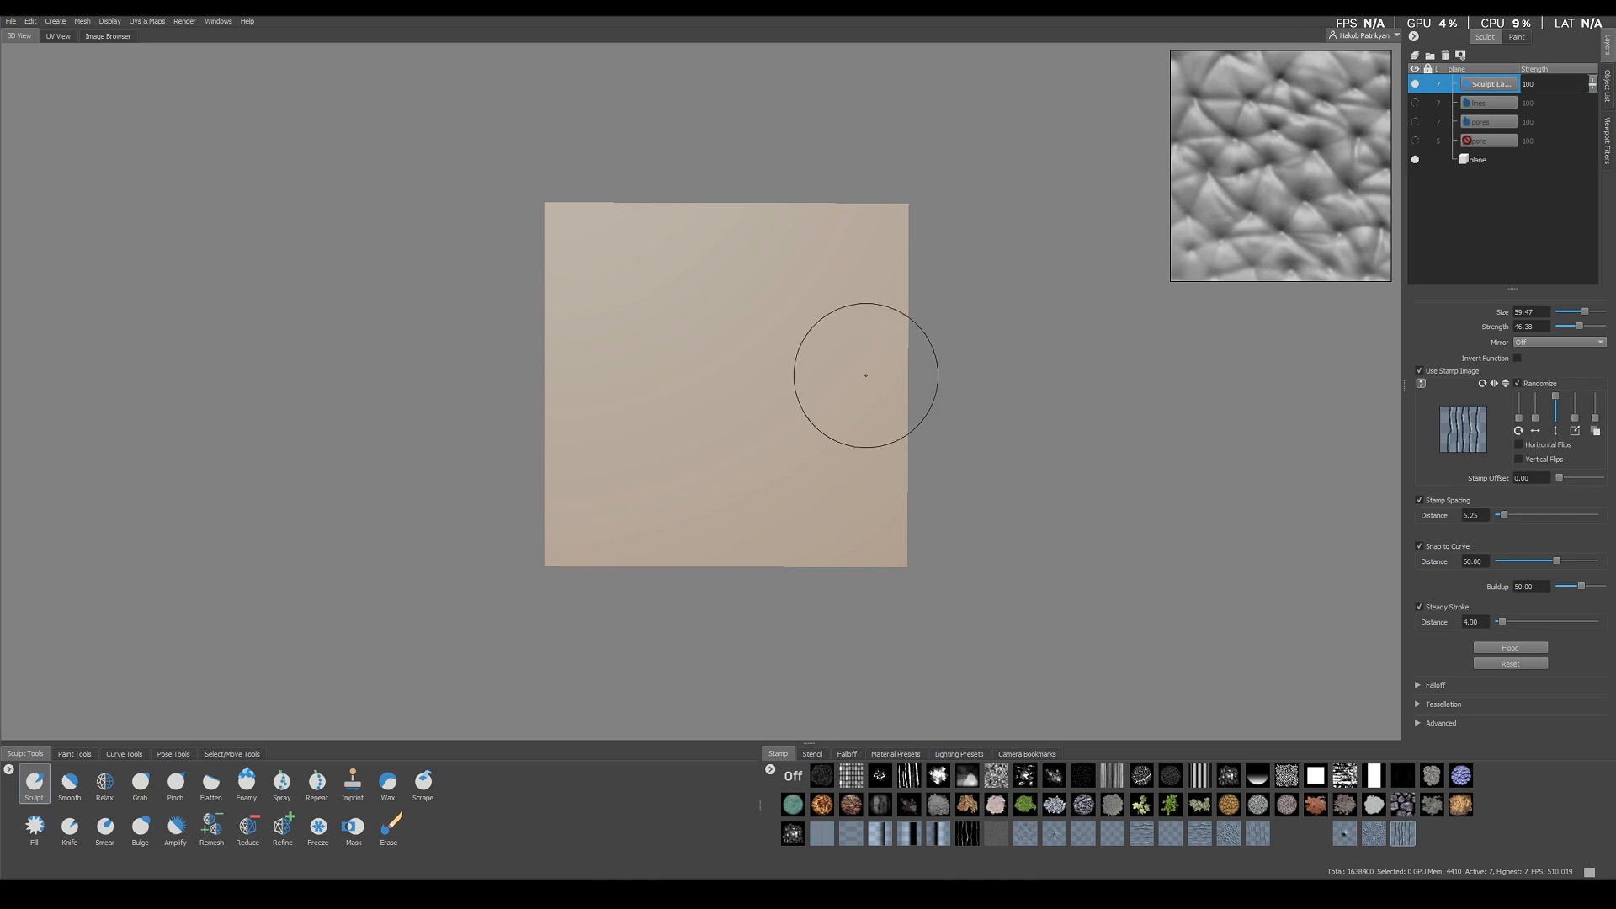
mouse_move(866, 372)
mouse_down()
mouse_move(695, 439)
mouse_move(546, 541)
mouse_up()
key(ctrl+z)
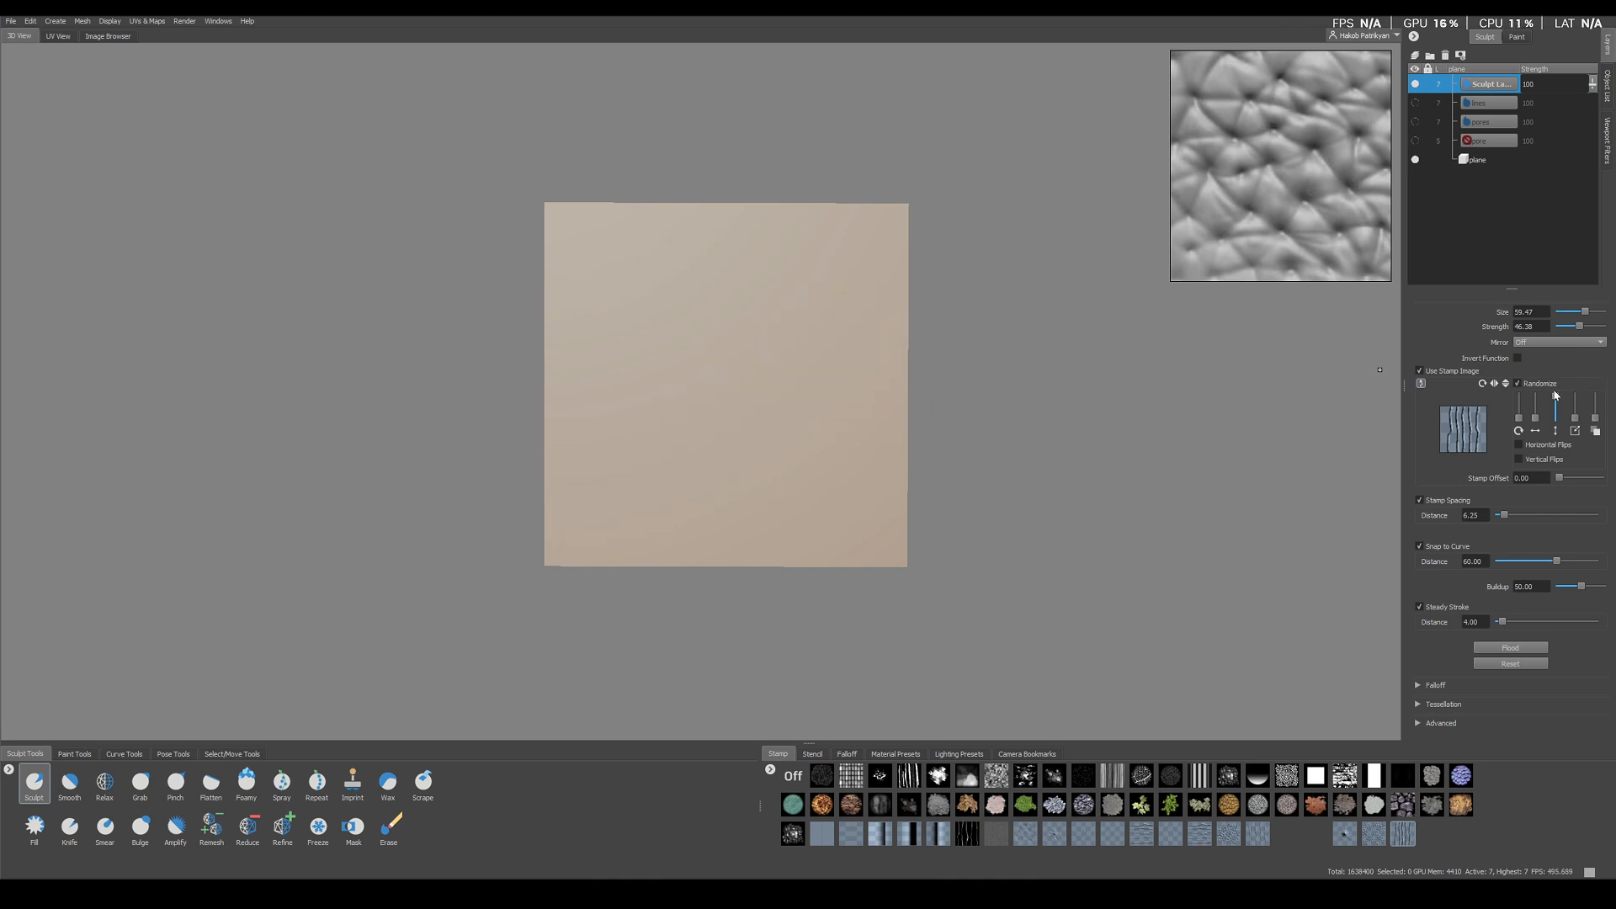
Set horizontal stamp randomization to full and vertical to near minimum, test a diagonal stroke, and undo it
mouse_move(1535, 417)
mouse_down()
mouse_move(1536, 395)
mouse_move(1556, 414)
mouse_up()
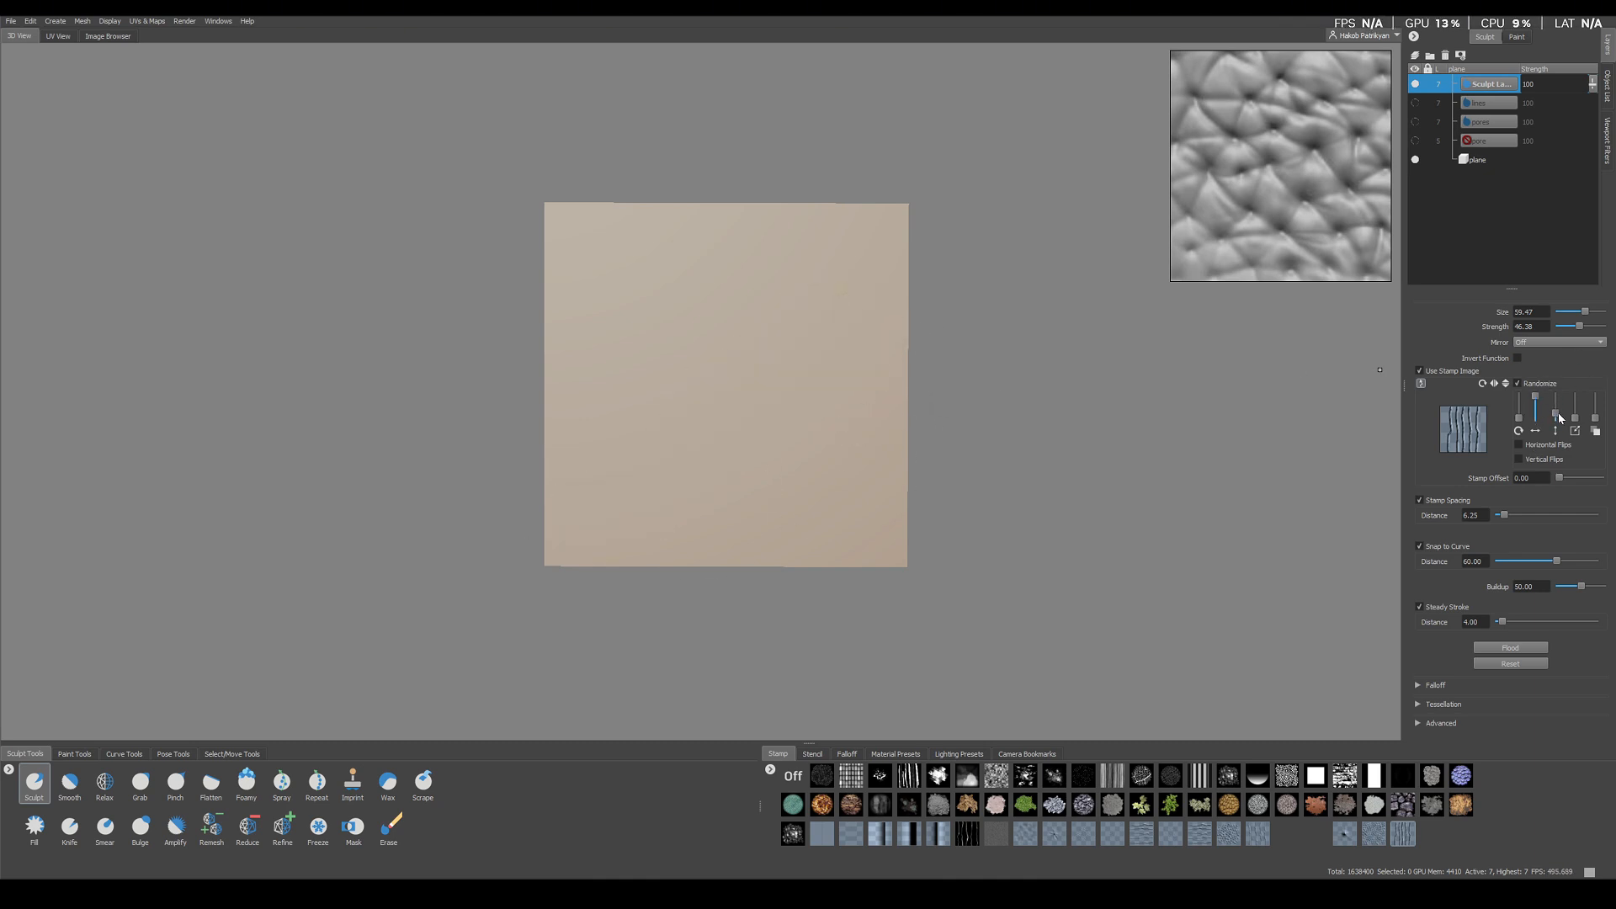
mouse_move(829, 299)
mouse_down()
mouse_move(674, 421)
mouse_move(606, 538)
mouse_up()
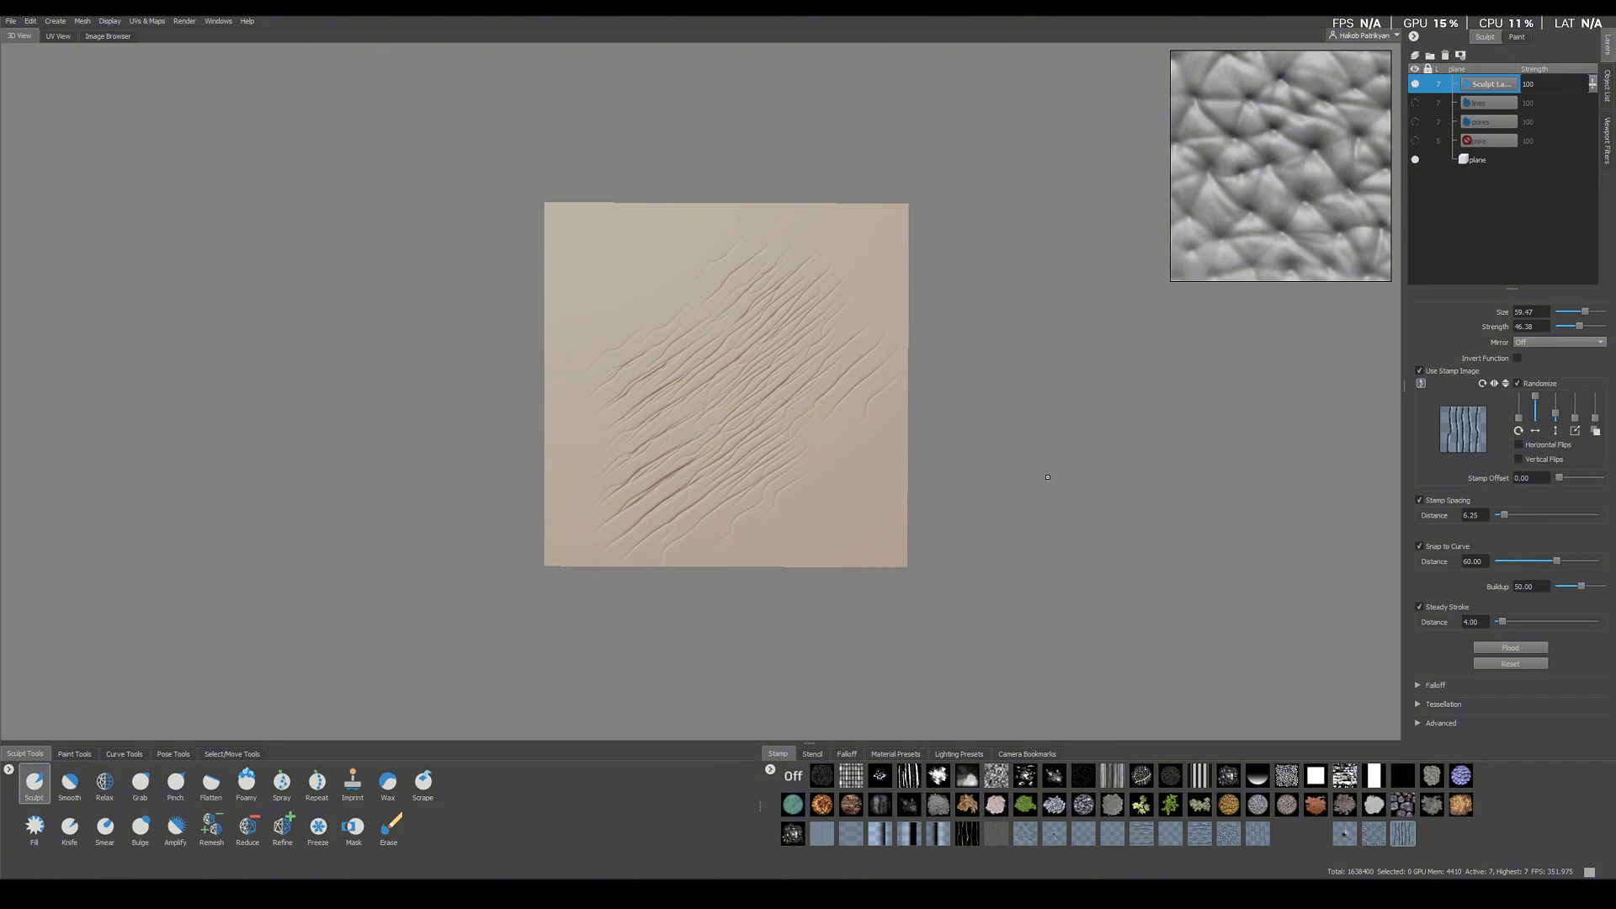
key(ctrl+z)
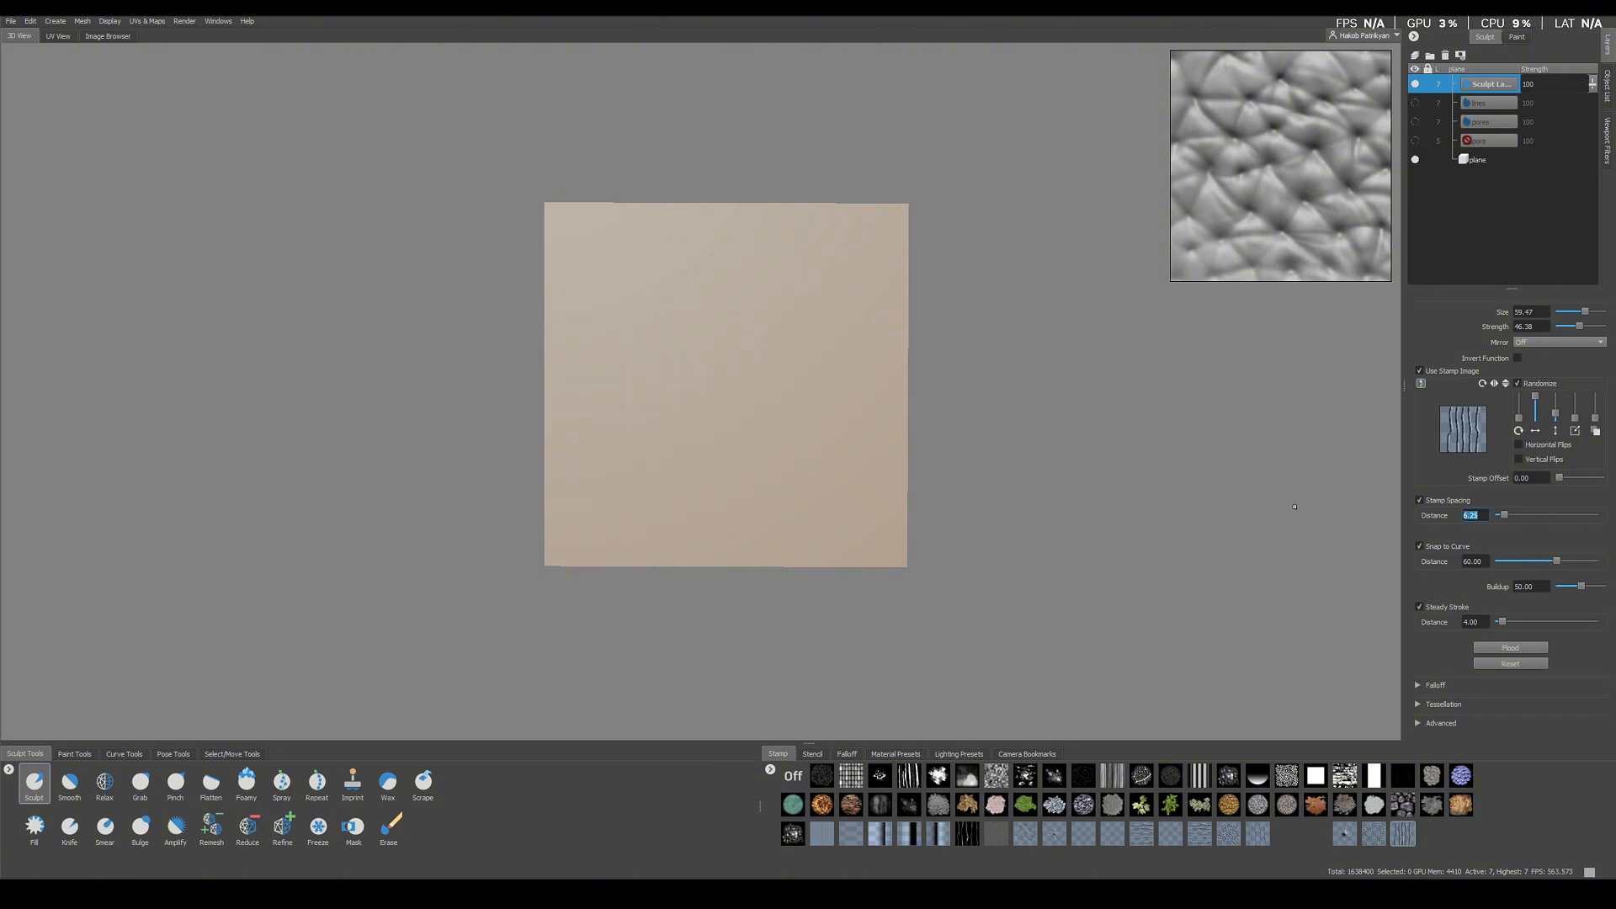
Try a diagonal line stroke with the stamp spacing distance at 50, and undo it
text(50)
mouse_move(870, 267)
mouse_down()
mouse_move(664, 432)
mouse_move(516, 525)
mouse_up()
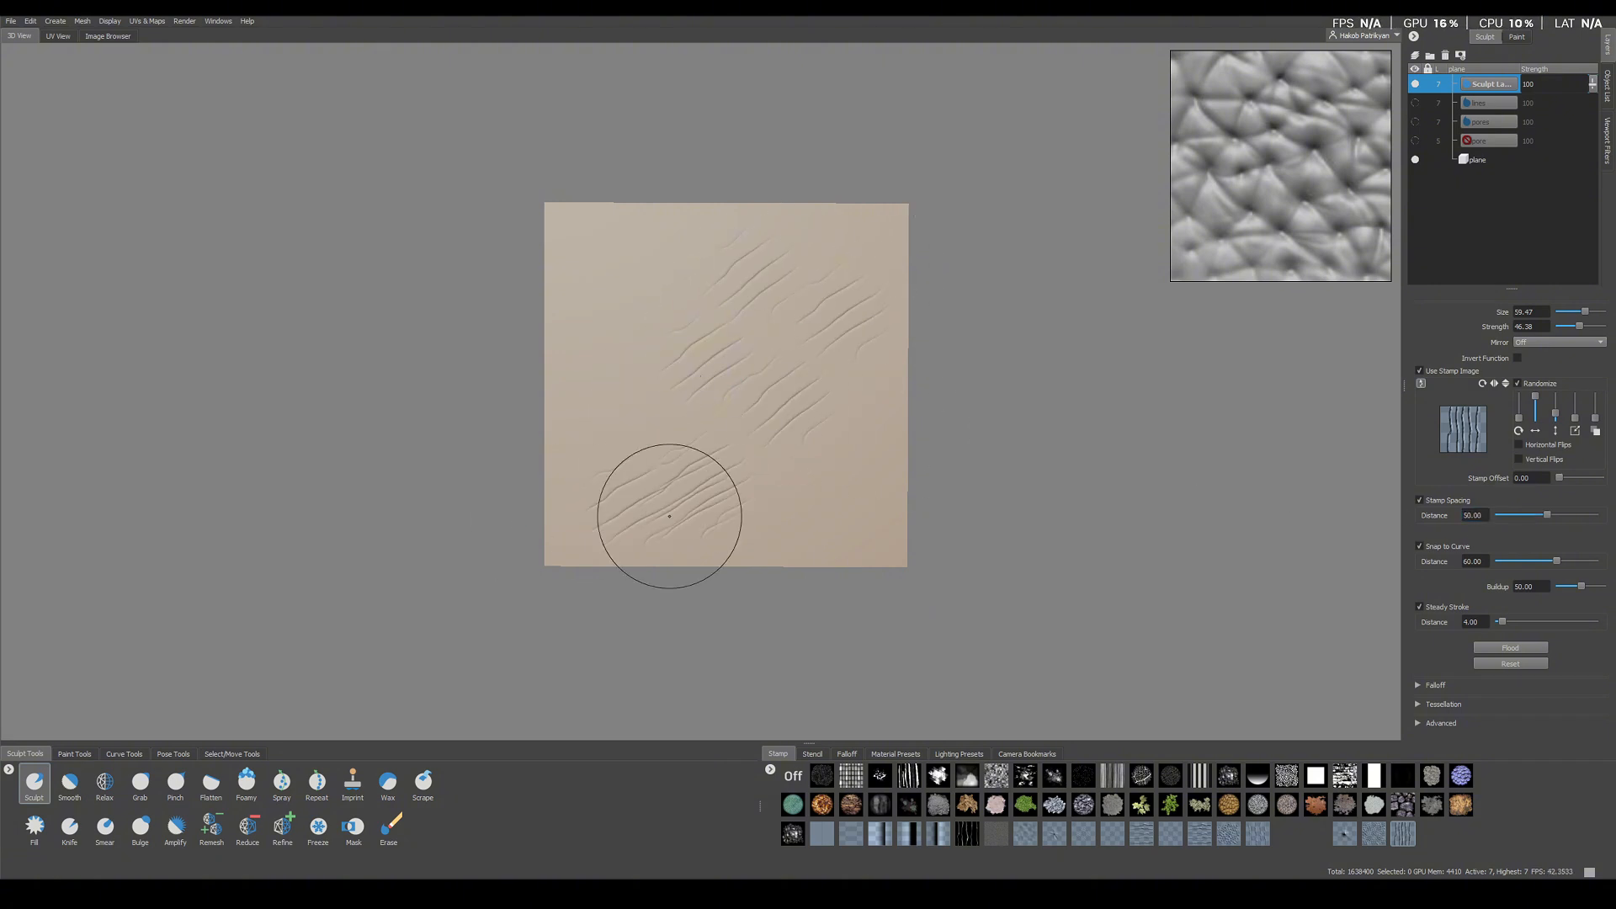
key(ctrl+z)
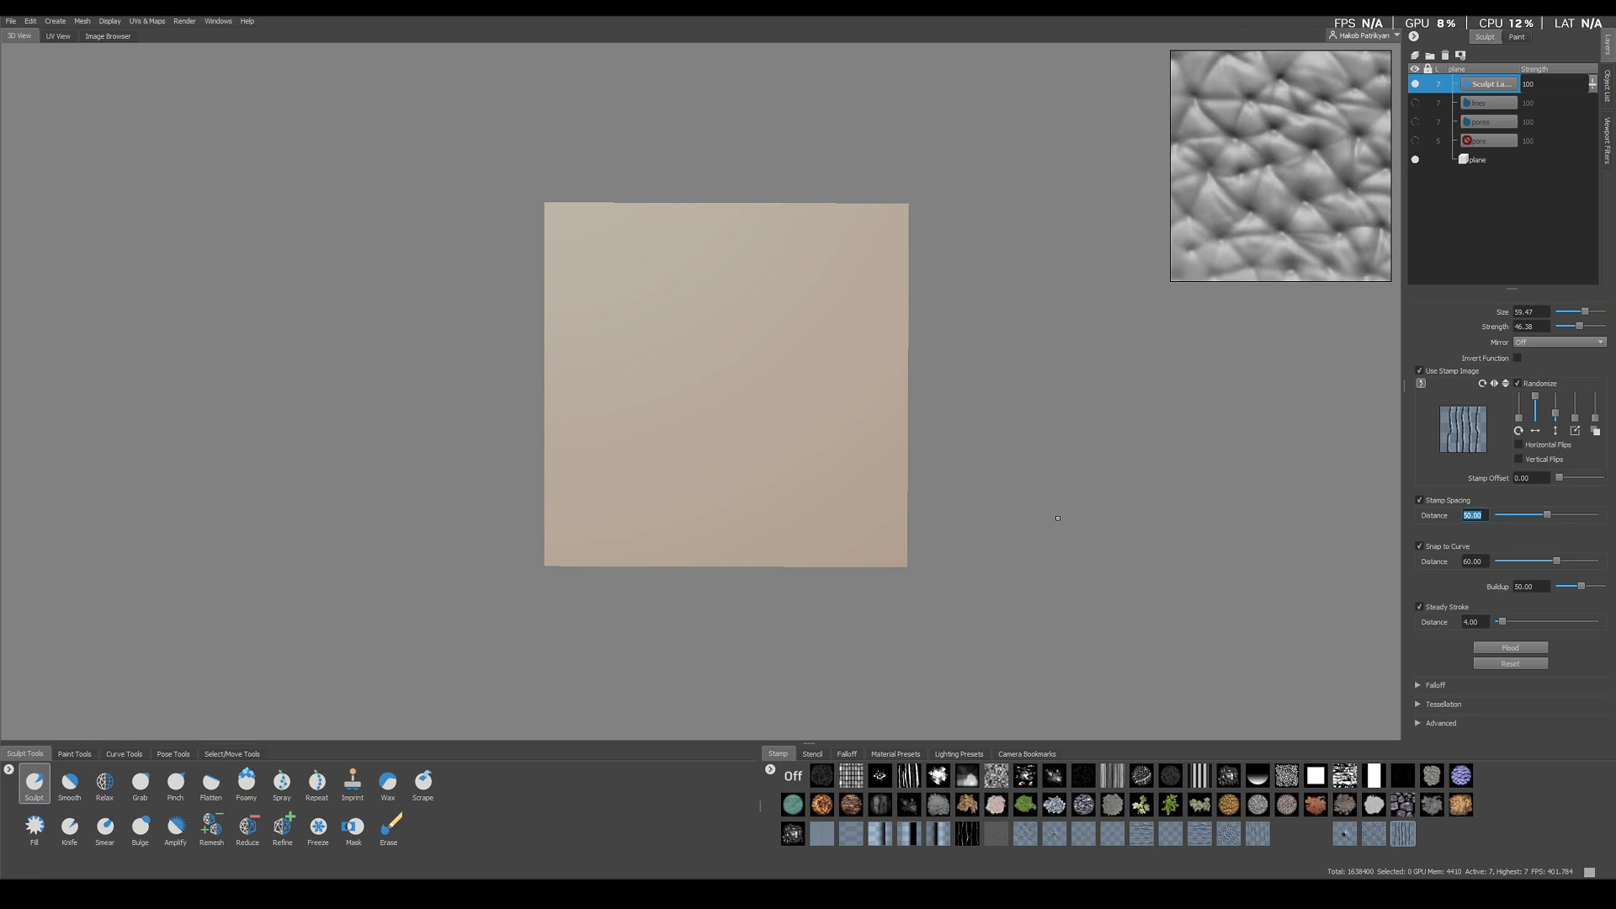
Set the stamp spacing distance to 20 and cover the plane with diagonal line strokes
key(Return)
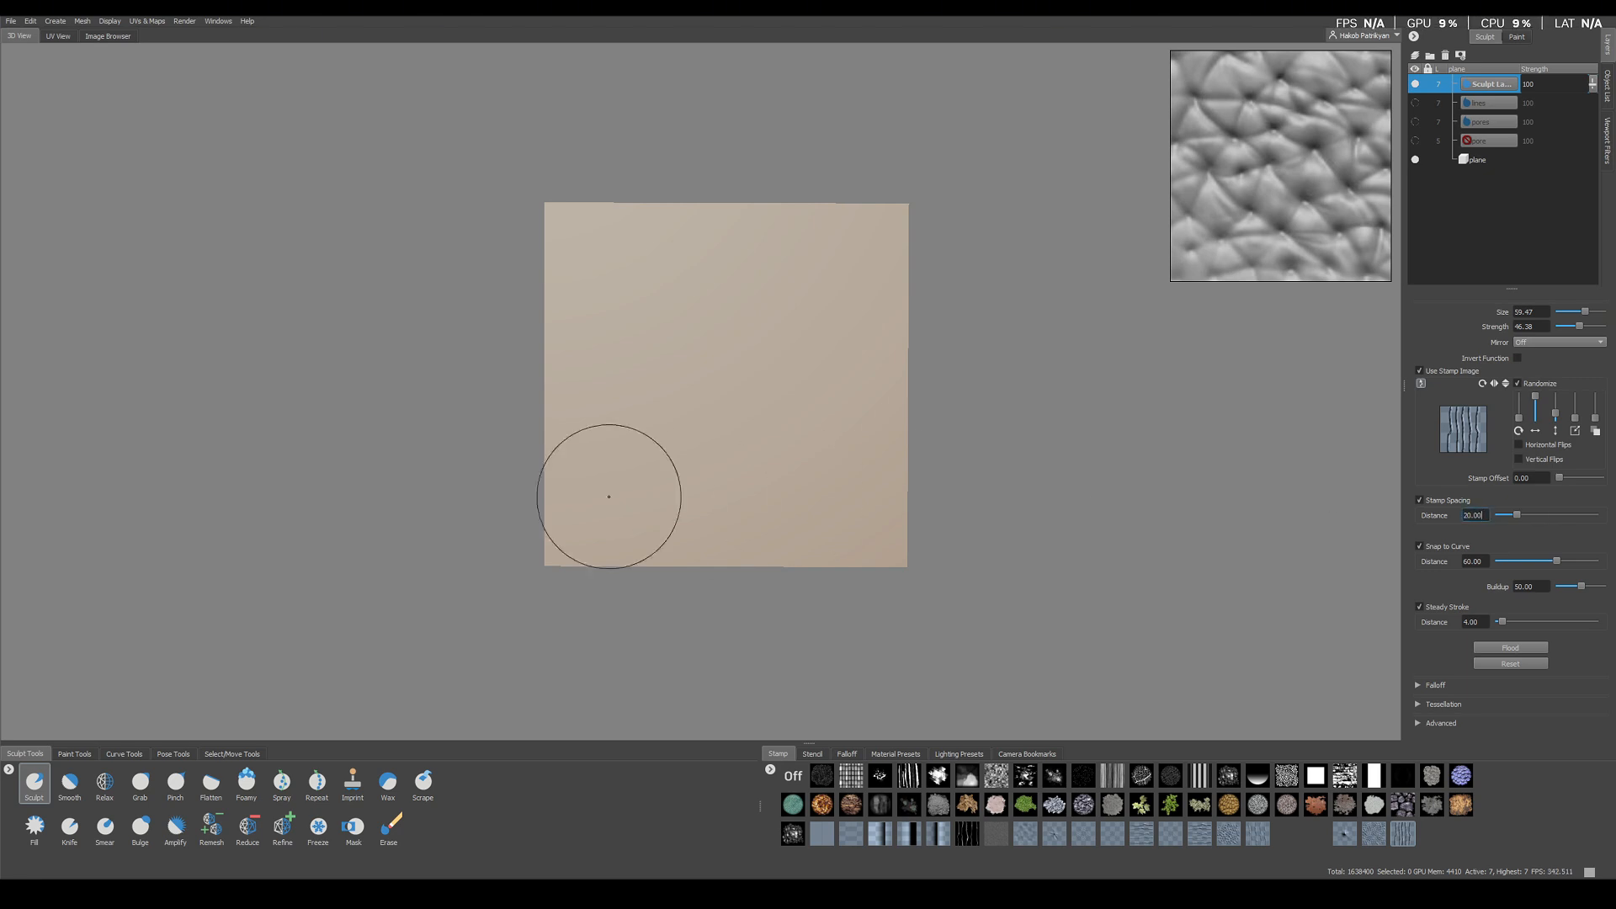
mouse_move(606, 497)
mouse_down()
mouse_move(907, 287)
mouse_move(476, 473)
mouse_up()
drag(589, 560, 917, 305)
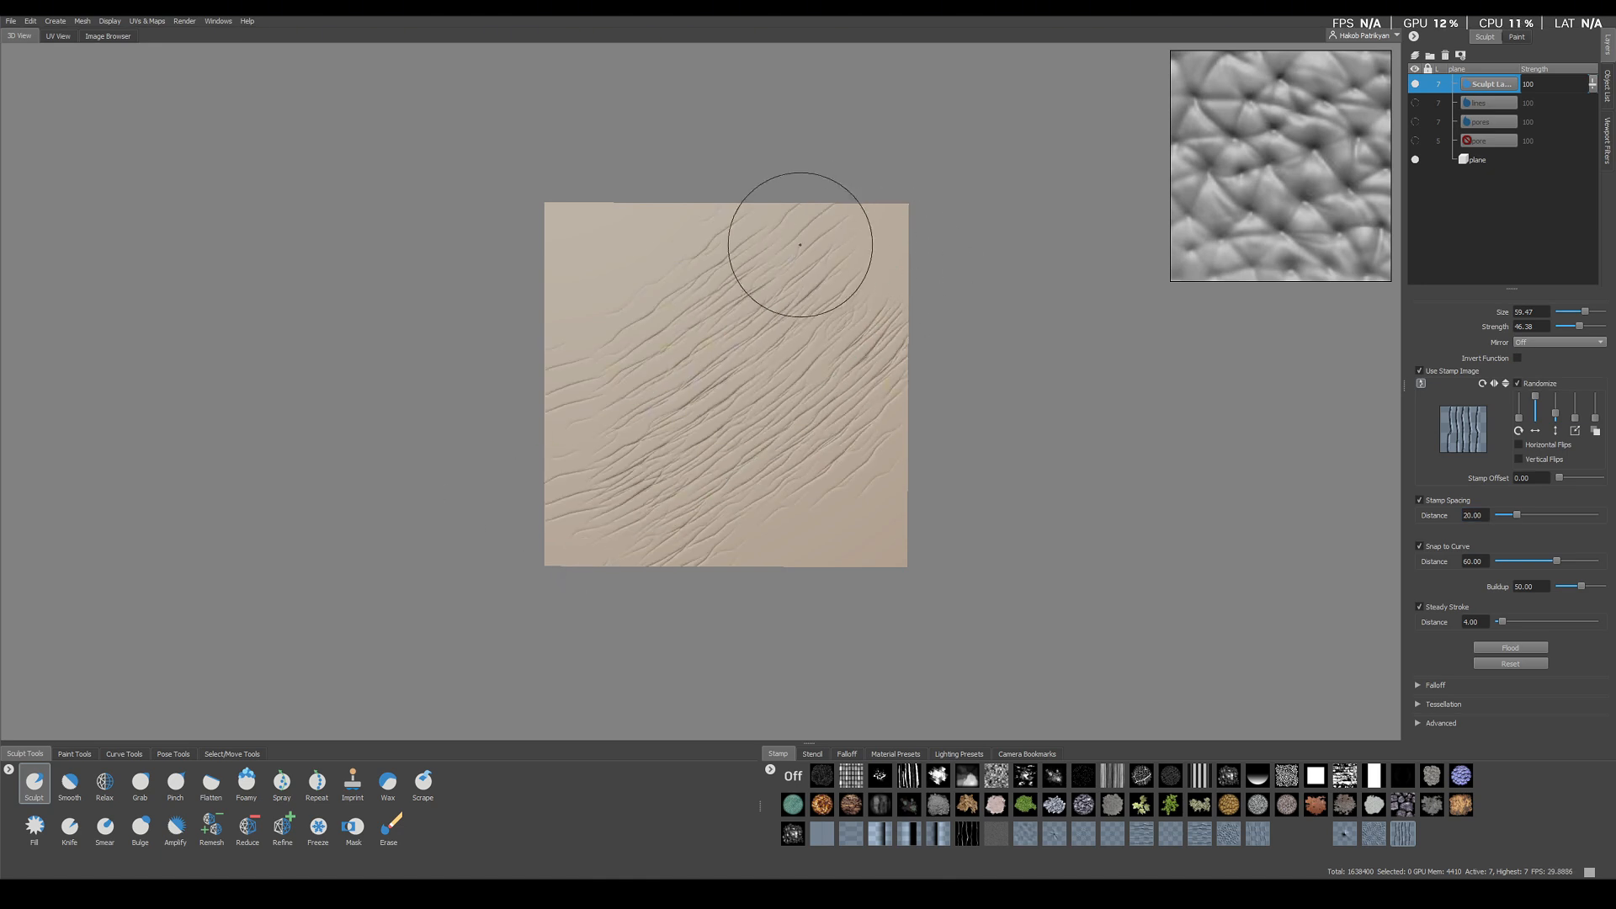
drag(801, 242, 505, 362)
drag(740, 585, 1001, 347)
drag(920, 188, 605, 472)
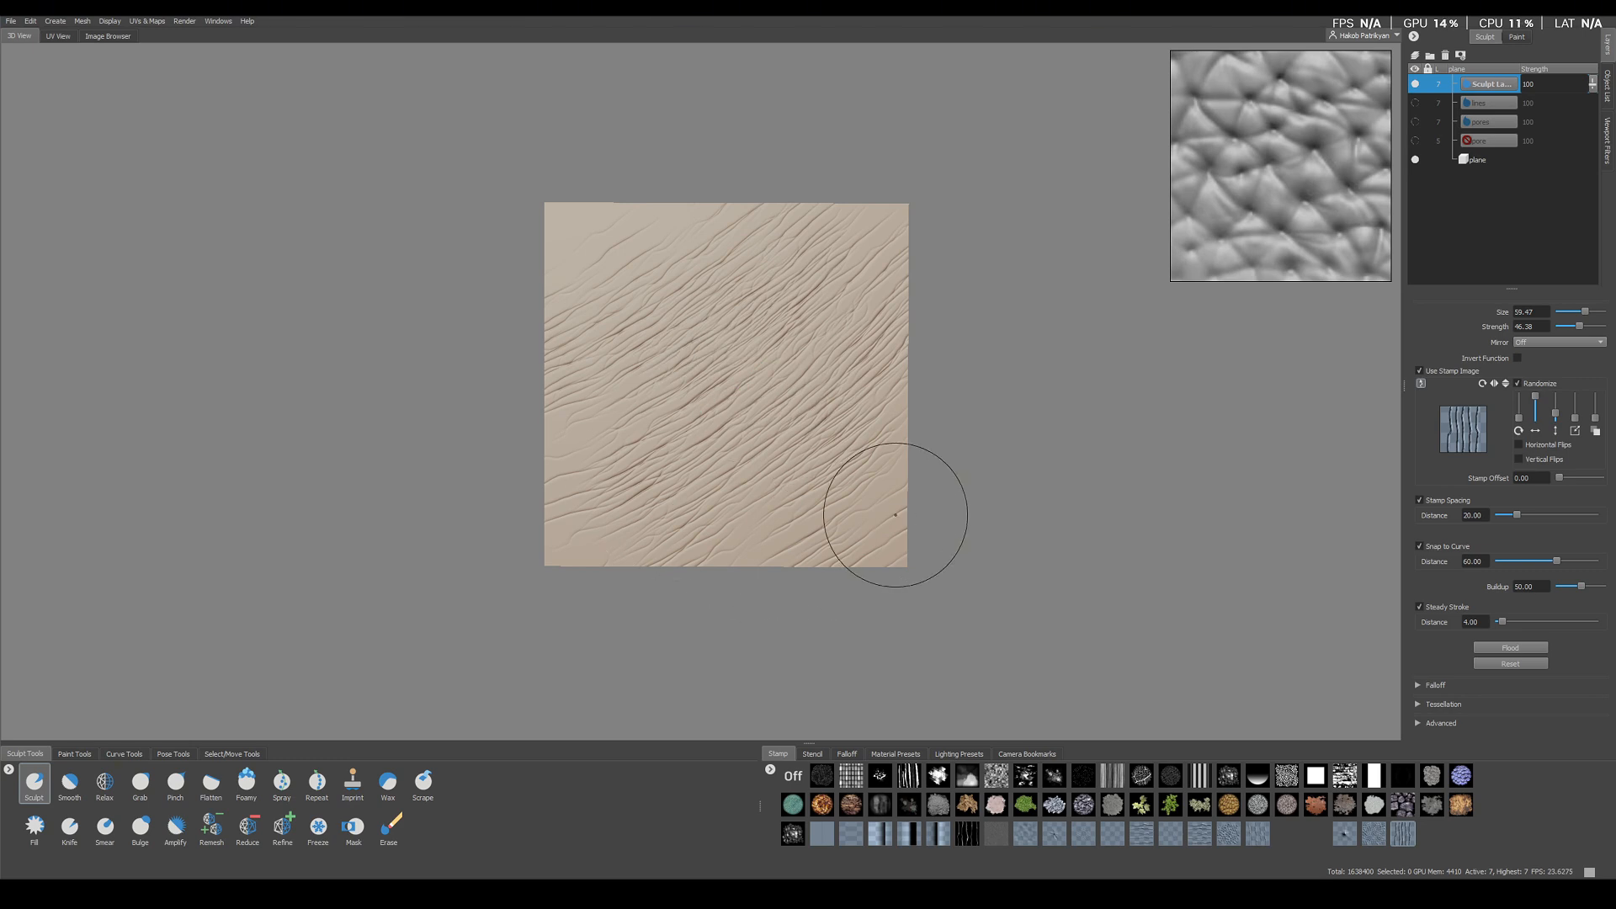